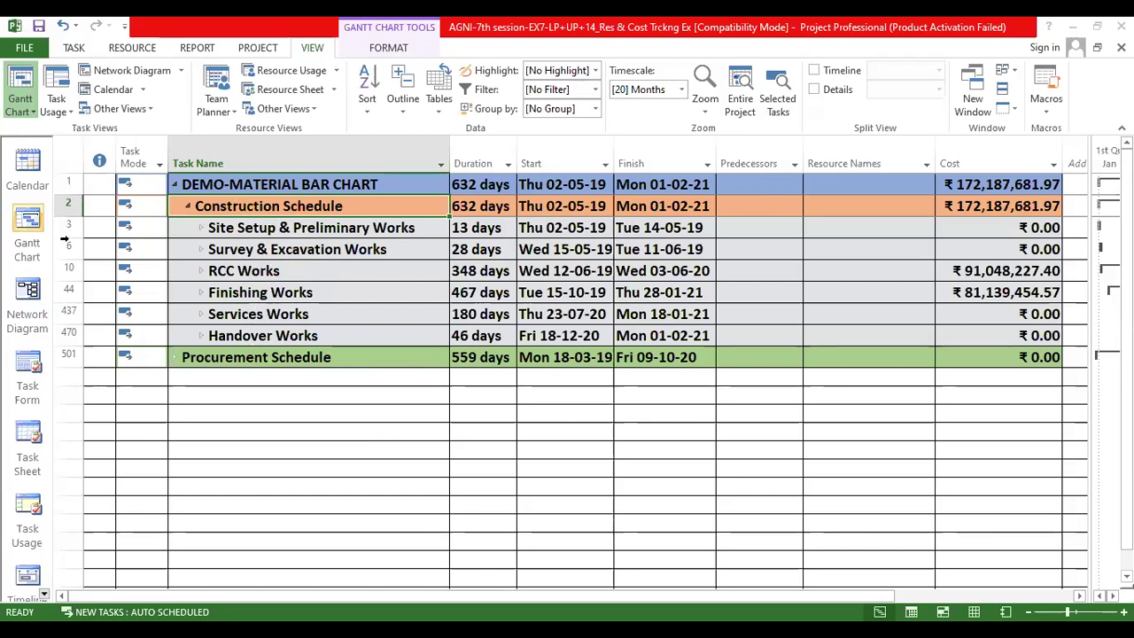
# Step: Review the construction work groups, expand Handover Works down to the Snagging, Handover & Signages floor tasks, and collapse Handover Works again
pyautogui.moveTo(62, 236); pyautogui.dragTo(66, 335)
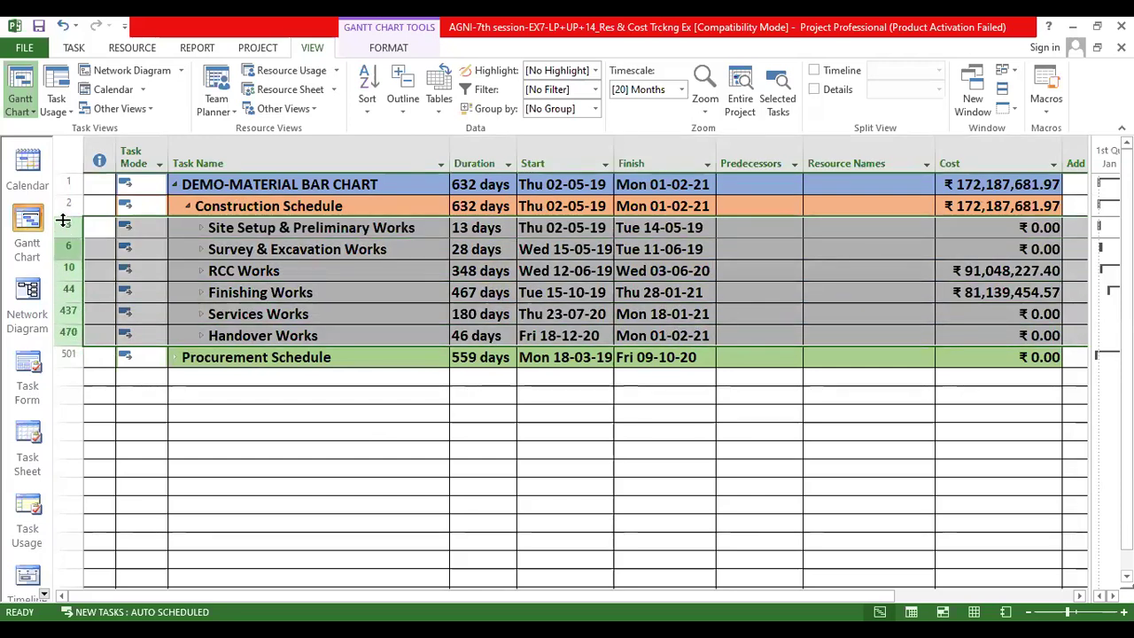
pyautogui.click(200, 334)
pyautogui.click(238, 372)
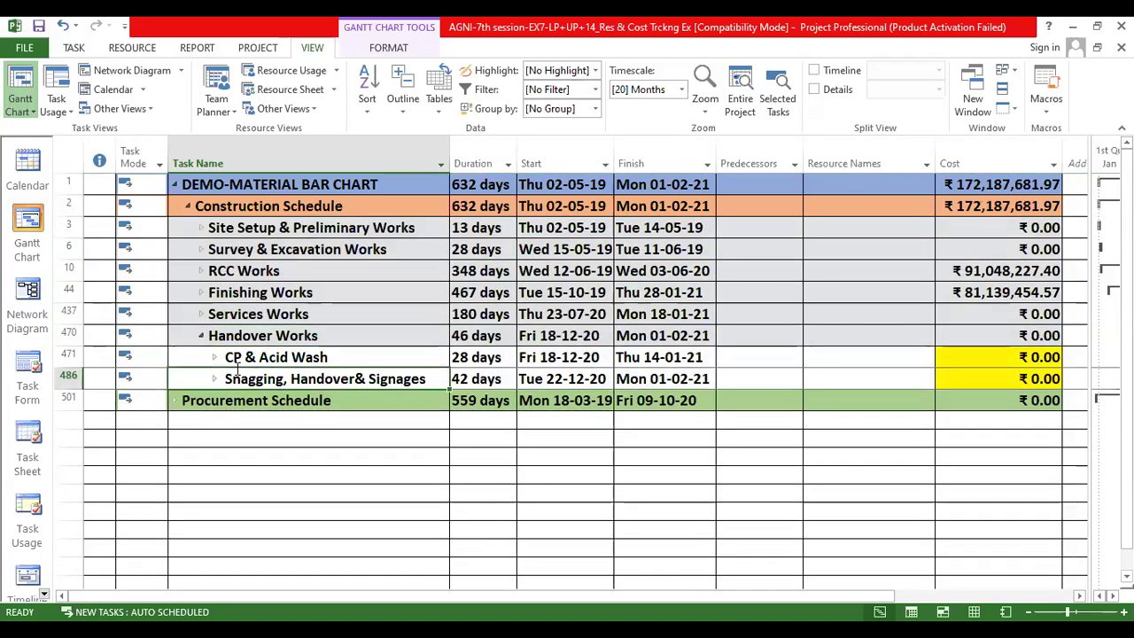
pyautogui.click(214, 378)
pyautogui.scroll(-5, 251, 389)
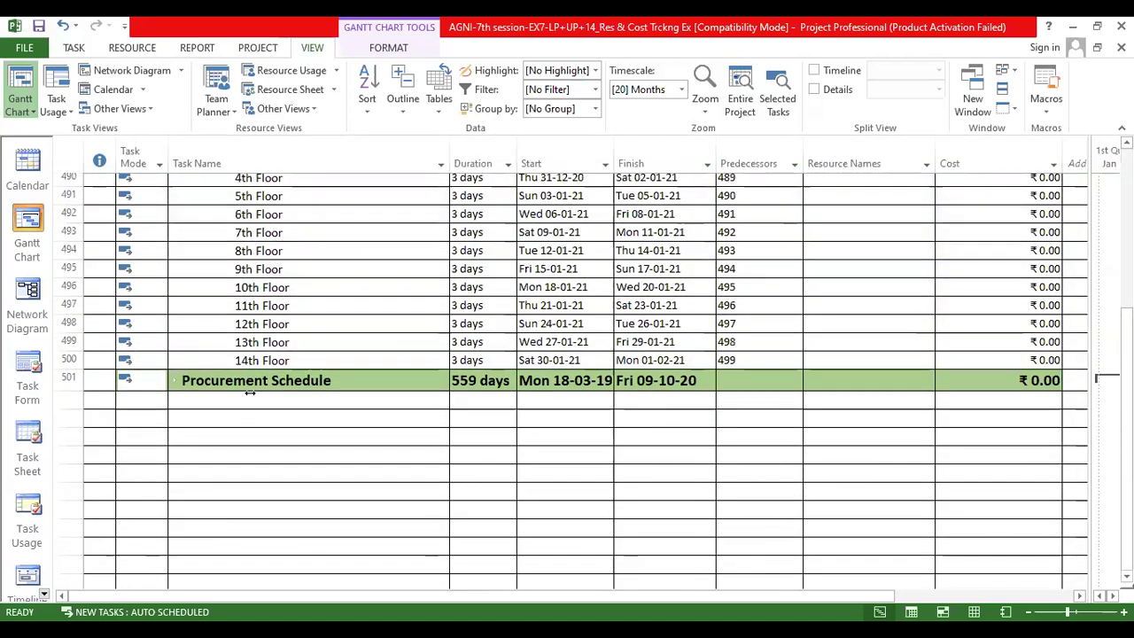
pyautogui.scroll(4, 197, 333)
pyautogui.click(200, 316)
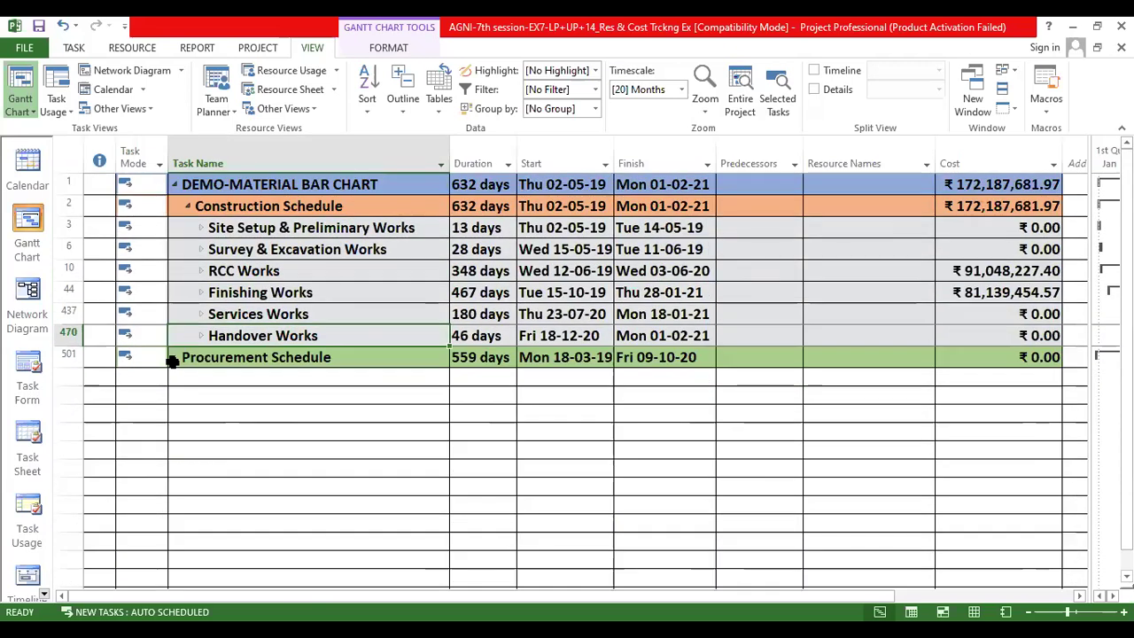
# Step: Collapse the Construction Schedule and expand the Procurement Schedule down to the RCC Super Structure Works tasks
pyautogui.click(187, 206)
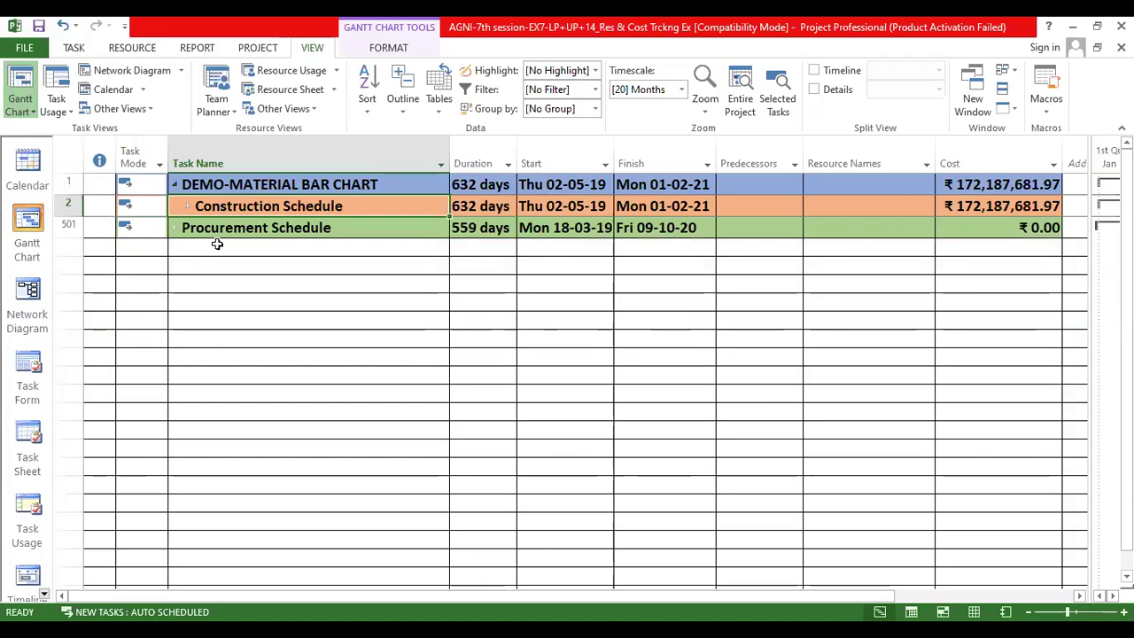
pyautogui.click(233, 228)
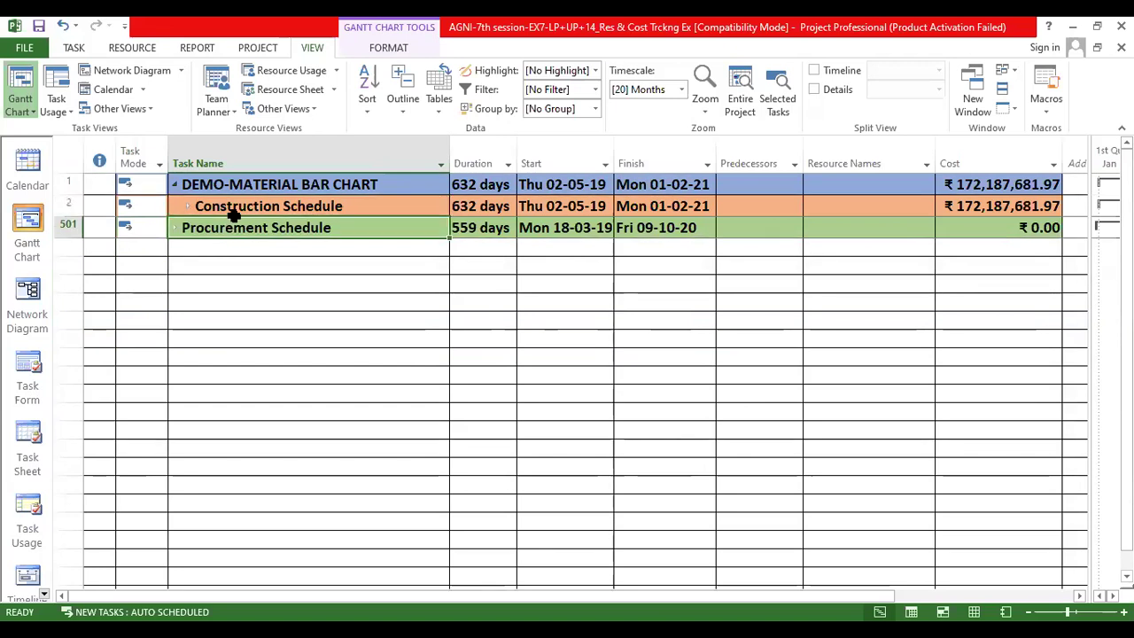
pyautogui.click(235, 208)
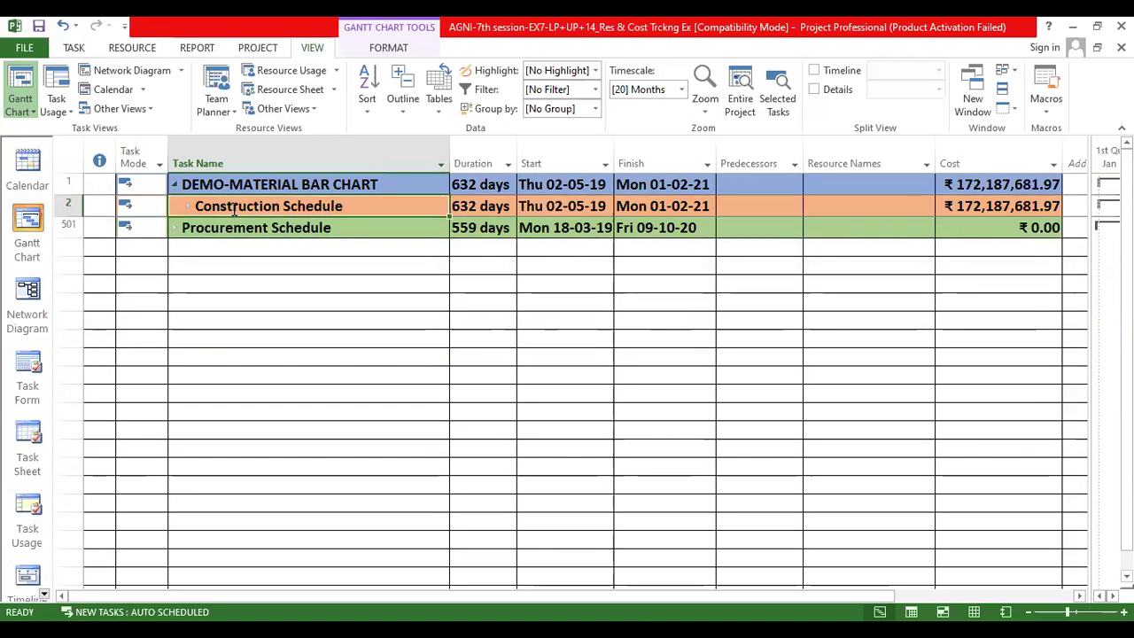
pyautogui.click(234, 230)
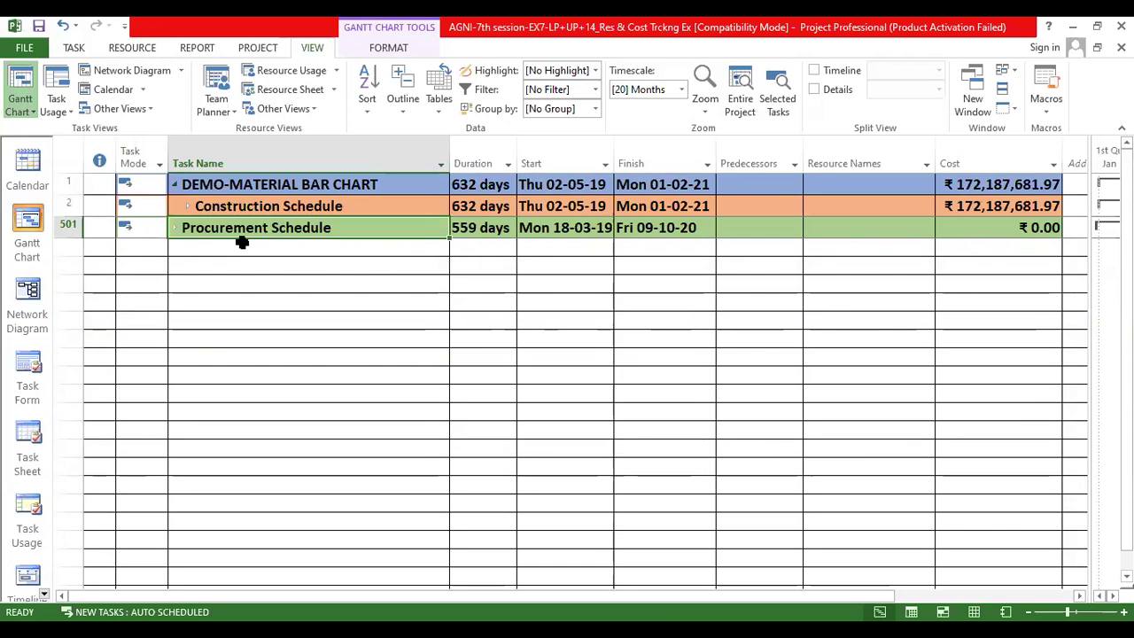
pyautogui.click(174, 227)
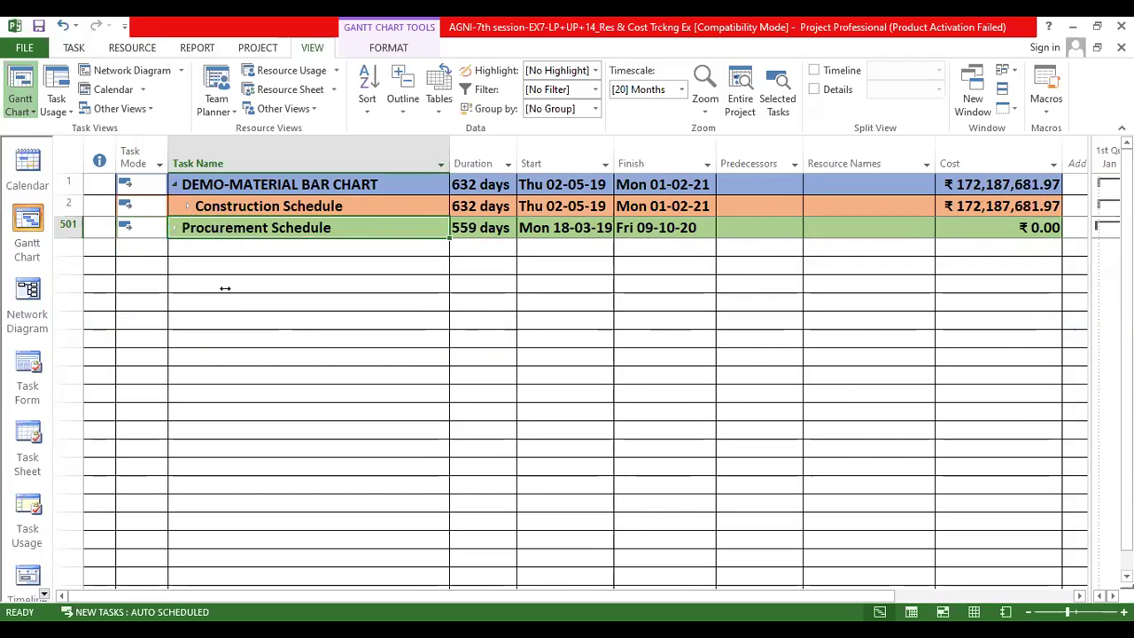
pyautogui.click(199, 317)
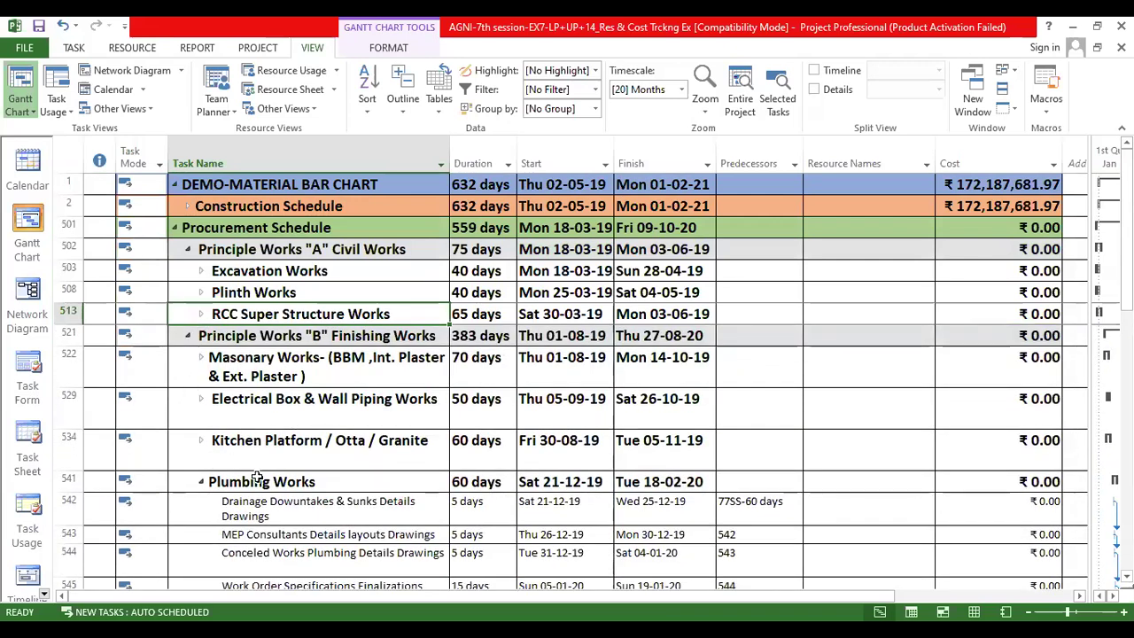
pyautogui.hotkey('alt', 'shift', '+')
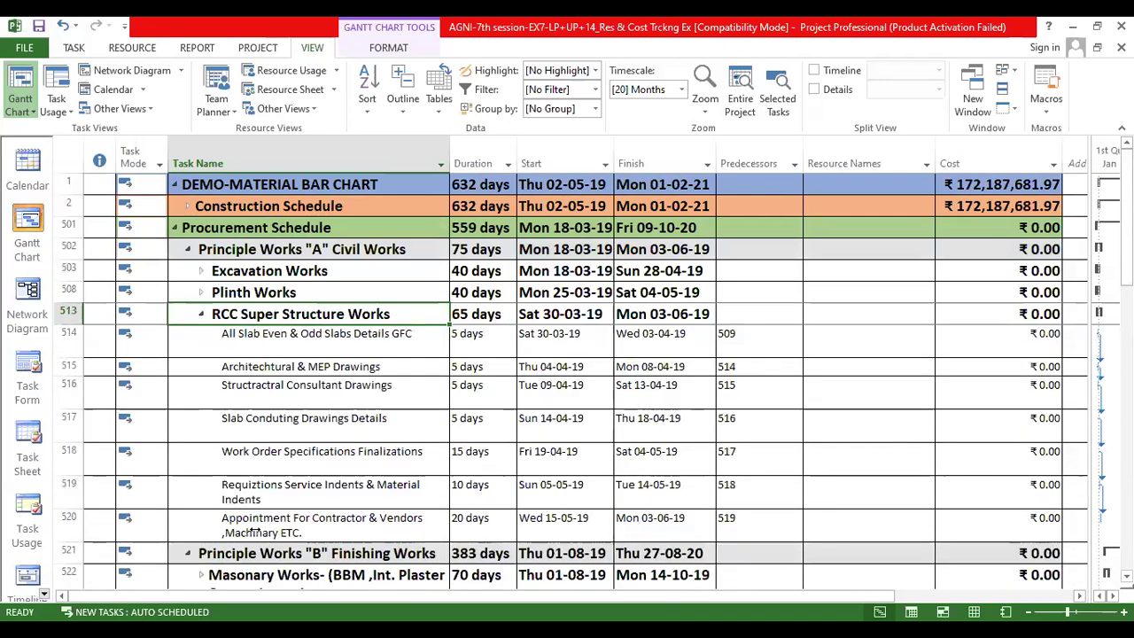
# Step: Examine the RCC Super Structure Works procurement tasks, from slab details to contractor appointment, along with their predecessor links
pyautogui.click(330, 534)
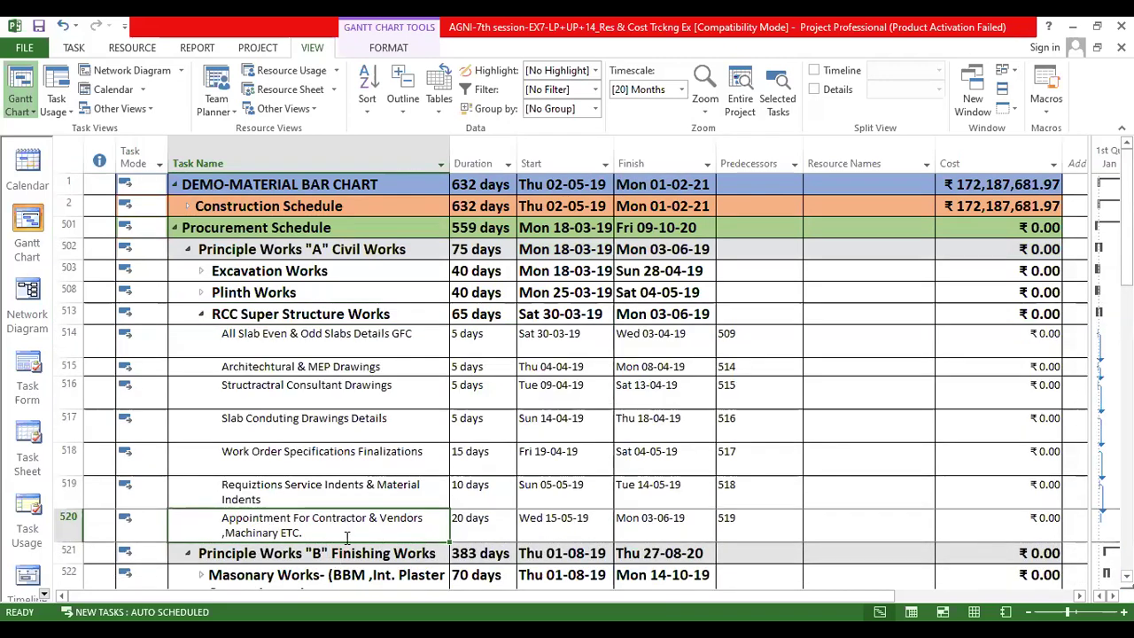
pyautogui.click(262, 490)
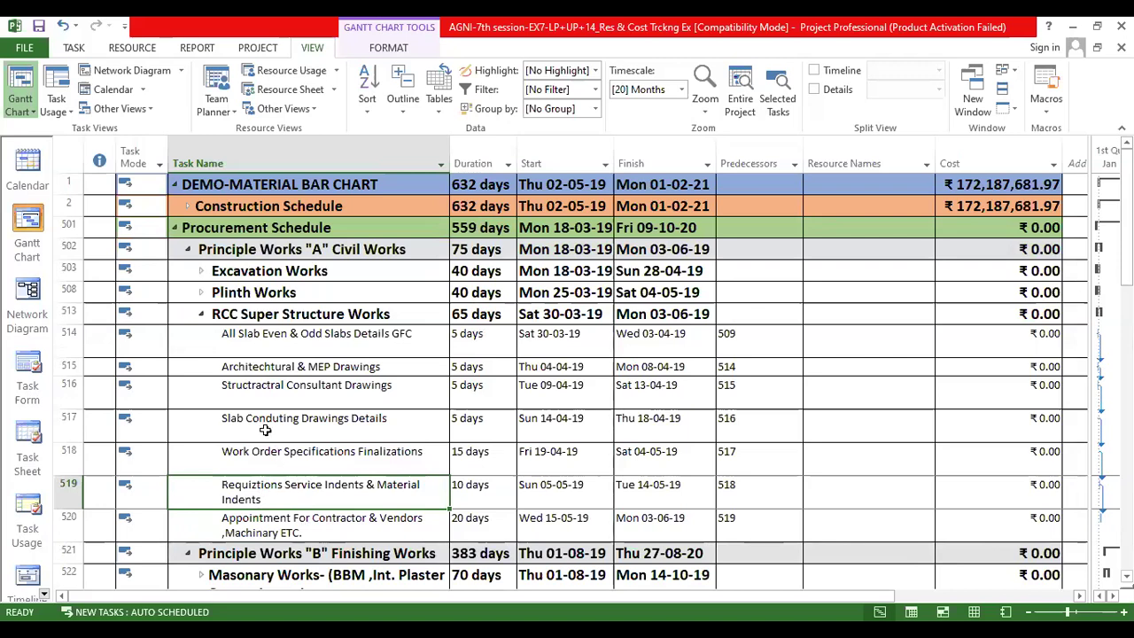
pyautogui.click(359, 452)
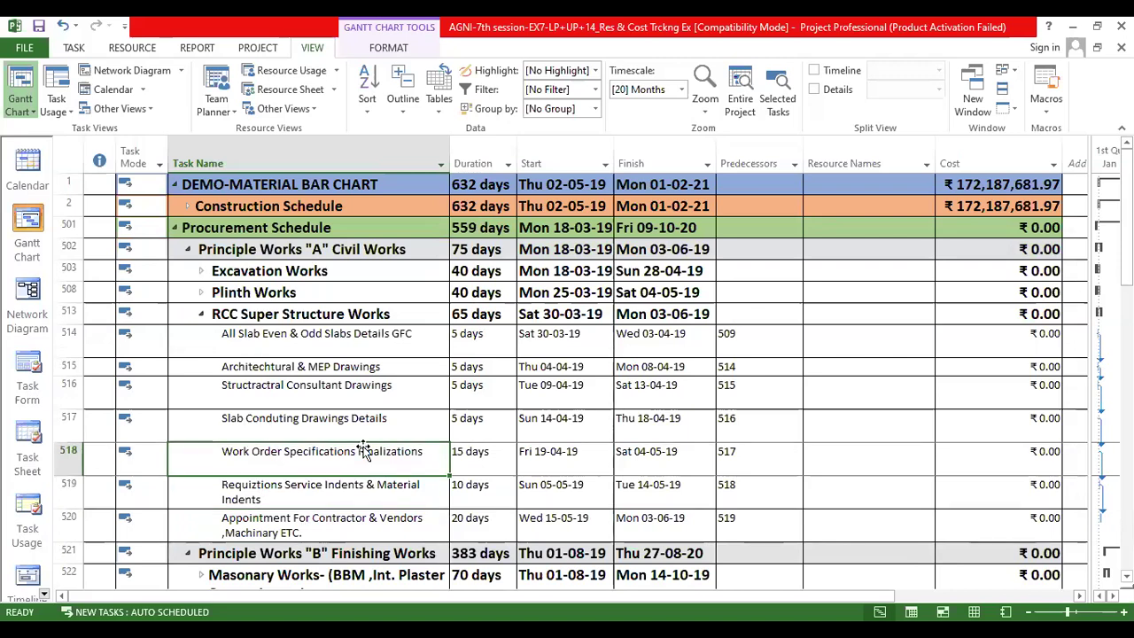
pyautogui.click(318, 392)
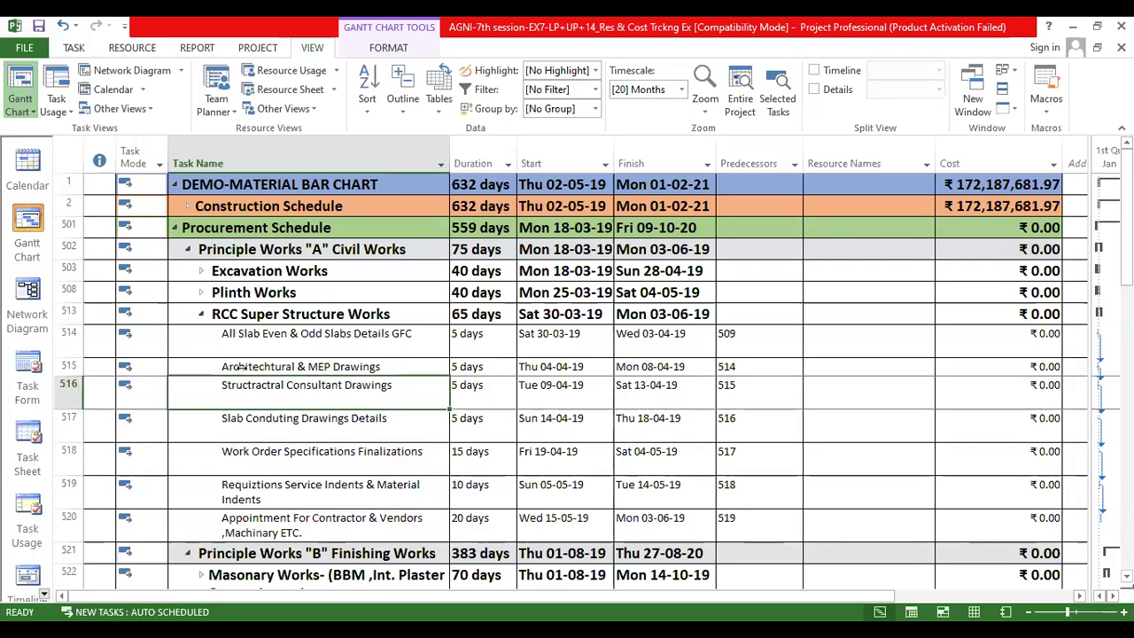
pyautogui.click(286, 368)
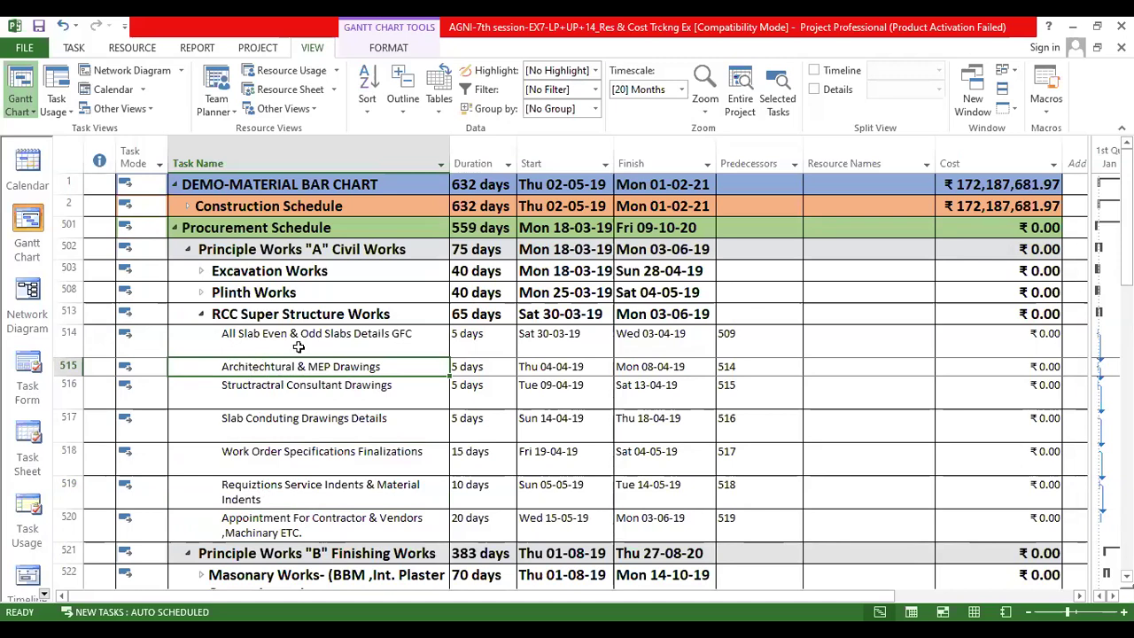
pyautogui.moveTo(307, 348); pyautogui.dragTo(315, 521)
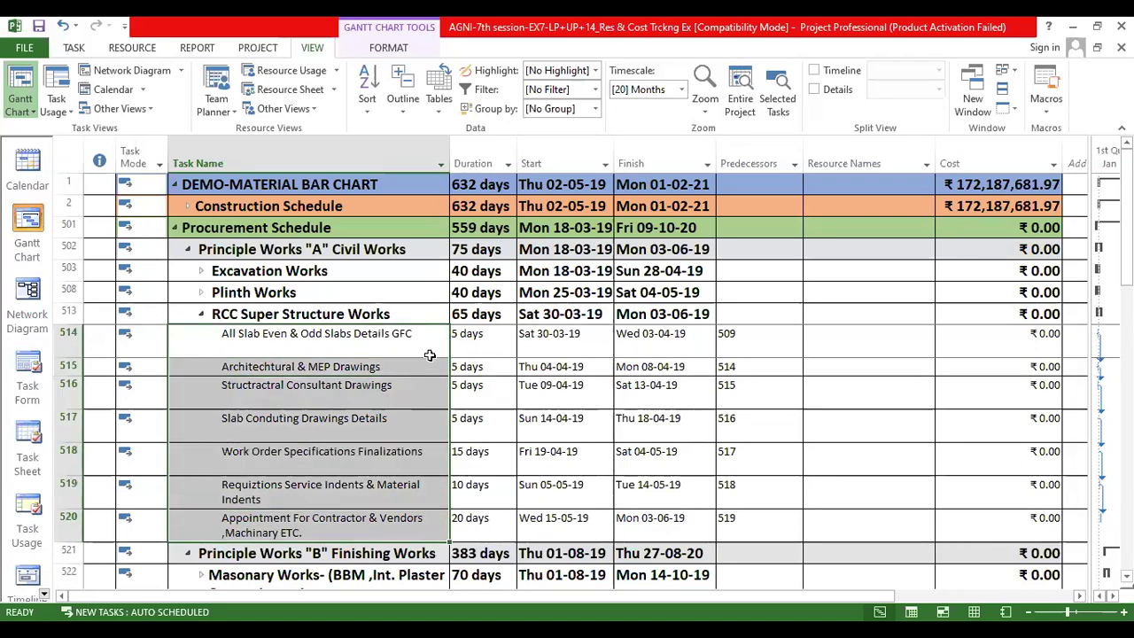
pyautogui.click(748, 520)
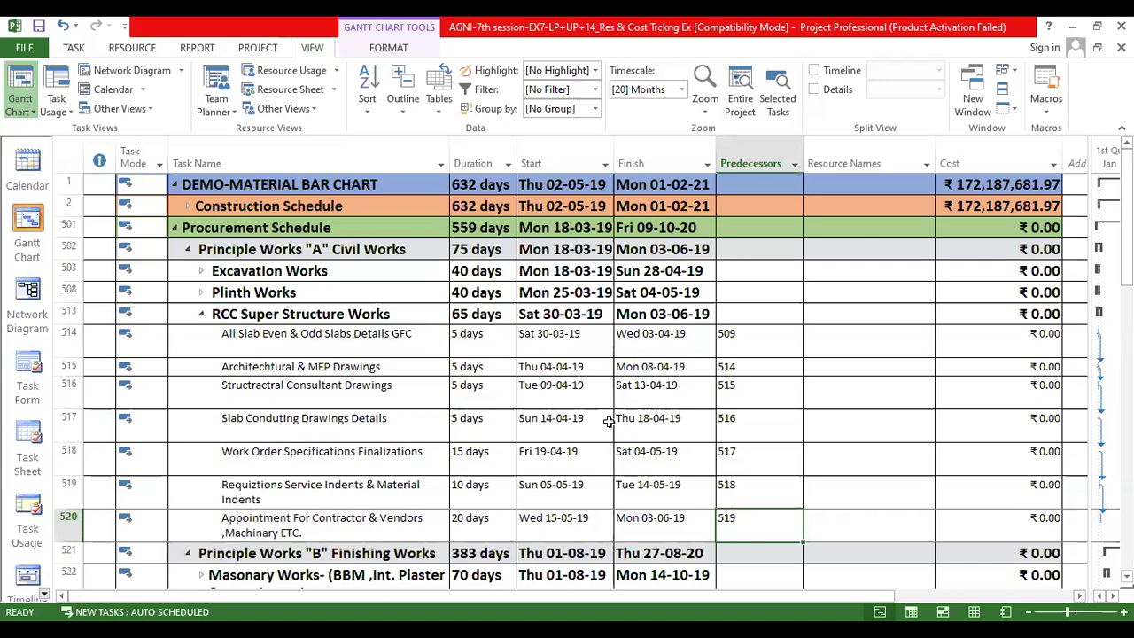
pyautogui.moveTo(745, 348); pyautogui.dragTo(749, 523)
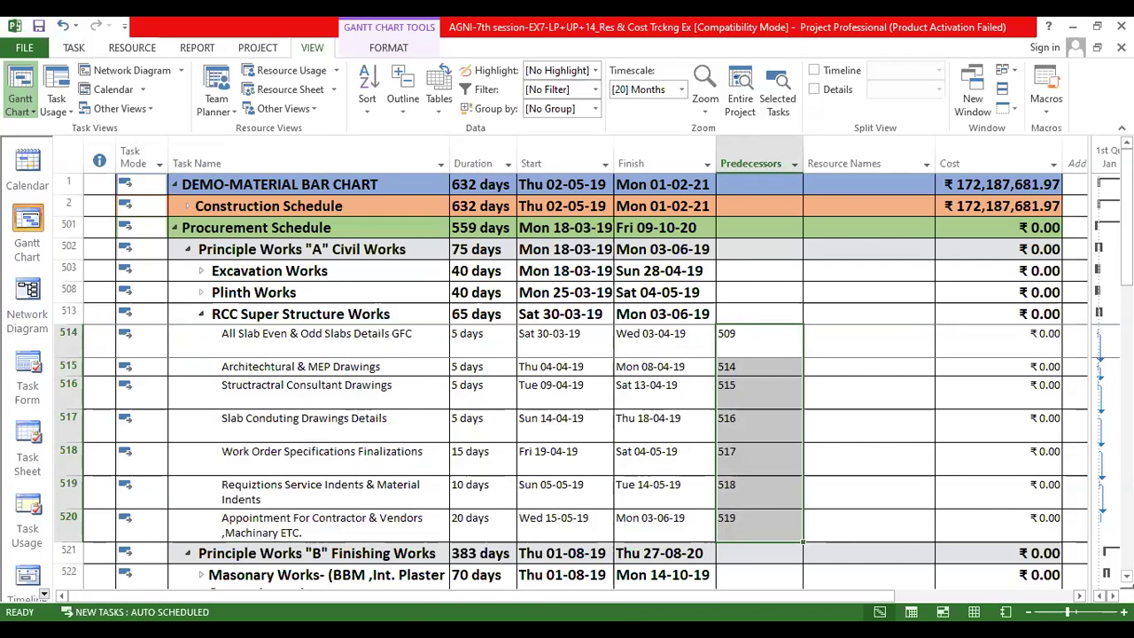
pyautogui.click(266, 394)
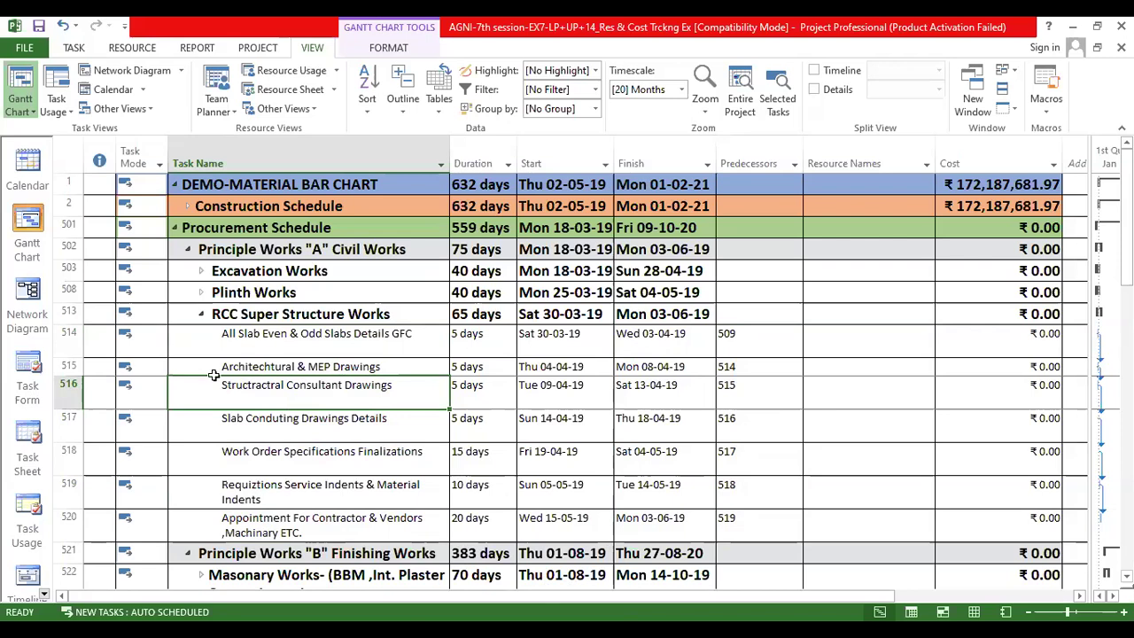
# Step: Expand the Masonary Works group under Principle Works "B" Finishing Works to show its procurement tasks
pyautogui.scroll(-4, 215, 370)
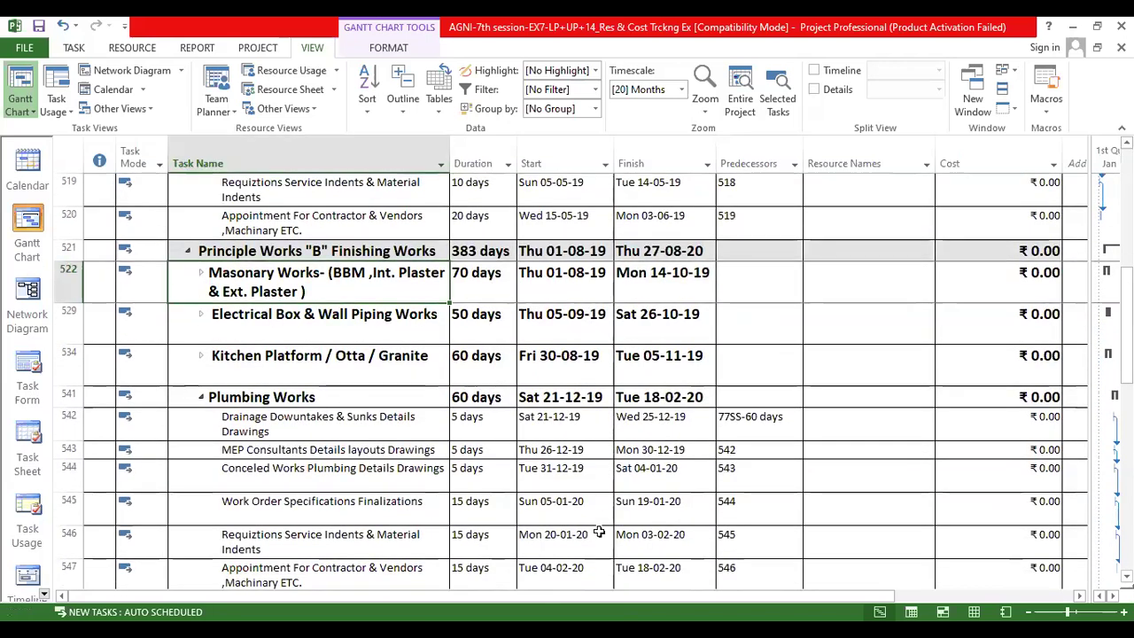
pyautogui.hotkey('alt', 'shift', '+')
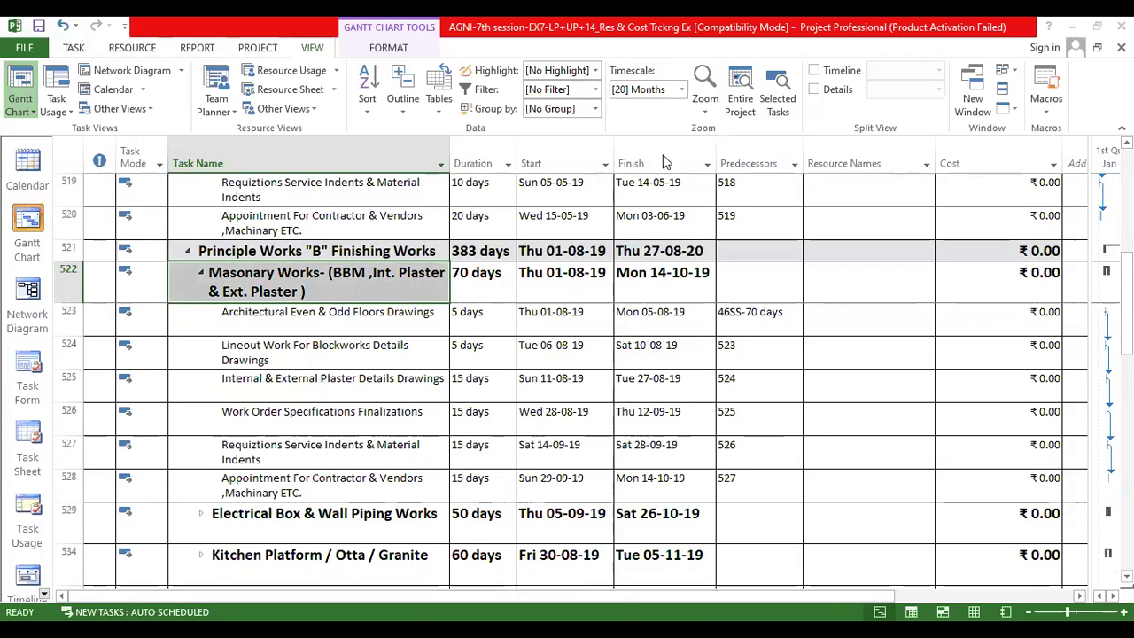
# Step: Switch to the AGNI-5th session-EX6-Res Ex Bar Chart project and find the PROCUREMENT SCHEDULE - PURCHASE section
pyautogui.click(399, 388)
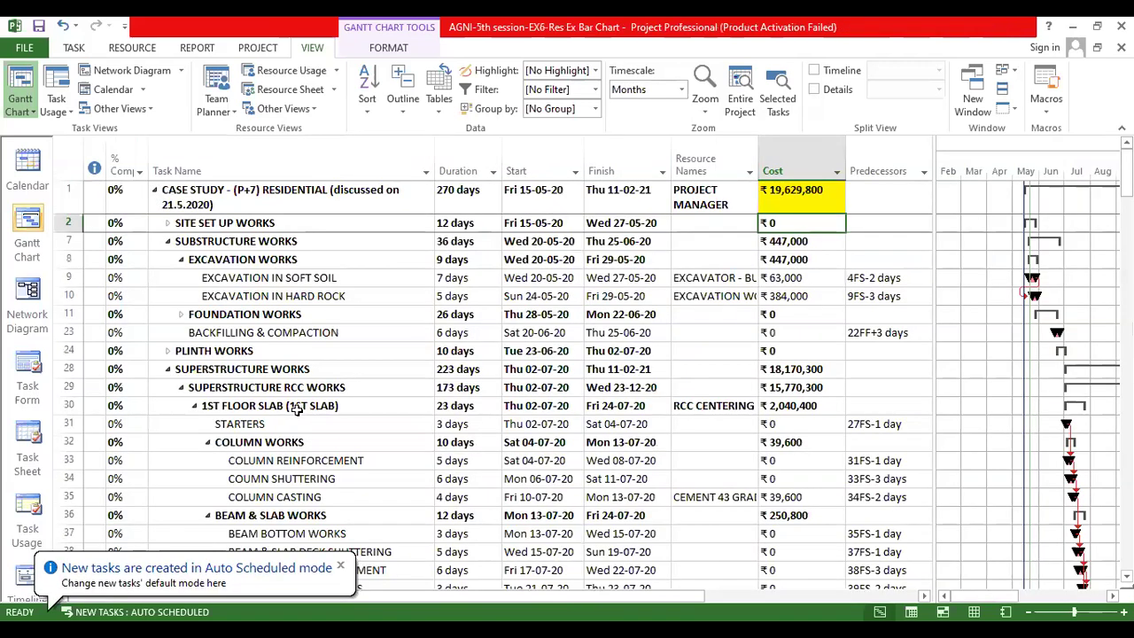
pyautogui.scroll(-20, 301, 400)
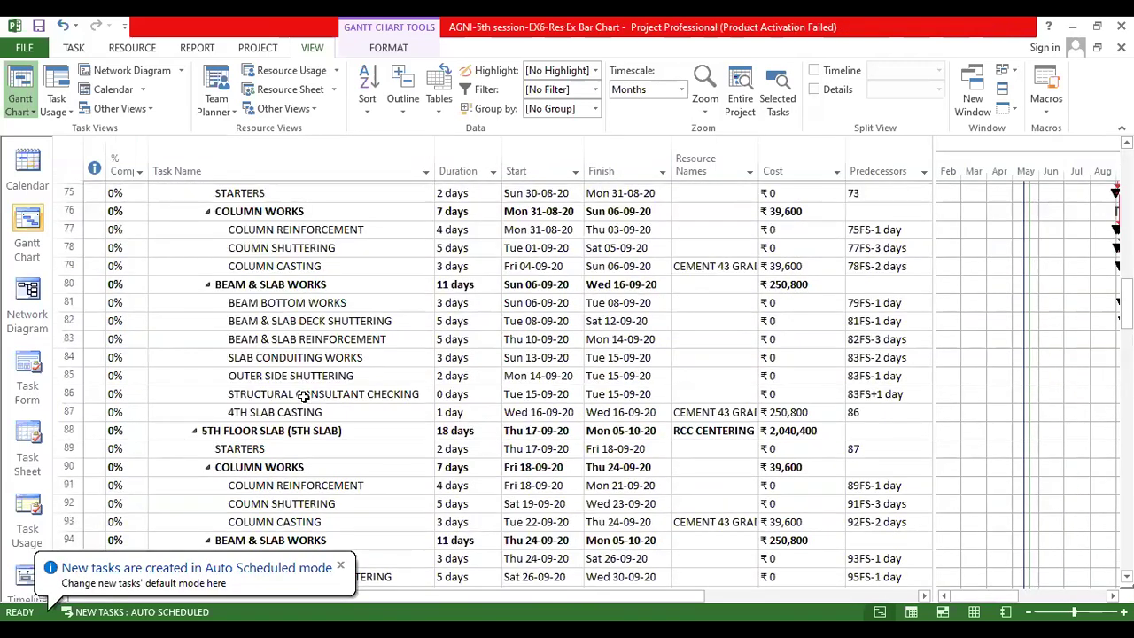
pyautogui.scroll(-15, 303, 398)
pyautogui.scroll(-10, 302, 399)
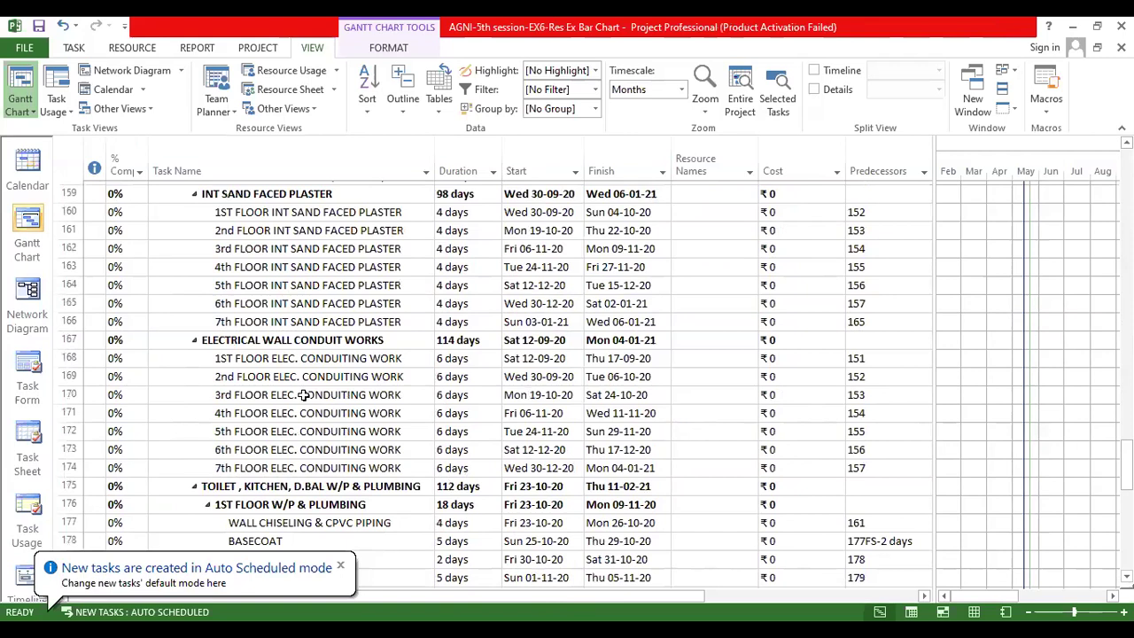
pyautogui.scroll(-8, 231, 146)
pyautogui.scroll(-3, 230, 146)
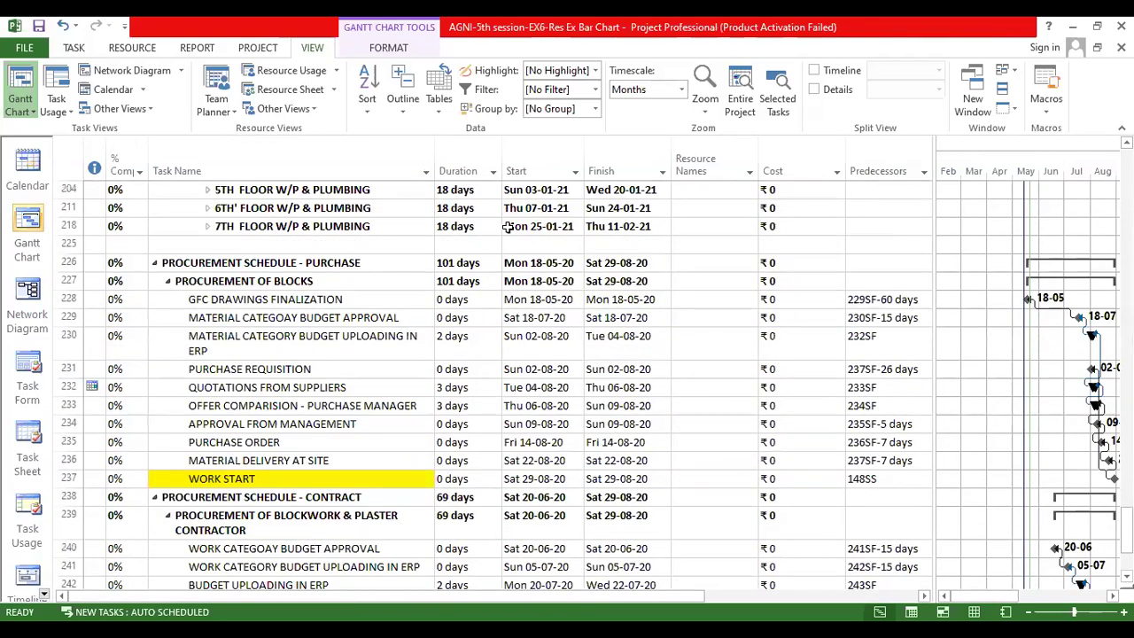
# Step: Examine the start and finish dates of the PROCUREMENT OF BLOCKS tasks and the predecessor link of WORK START
pyautogui.click(293, 463)
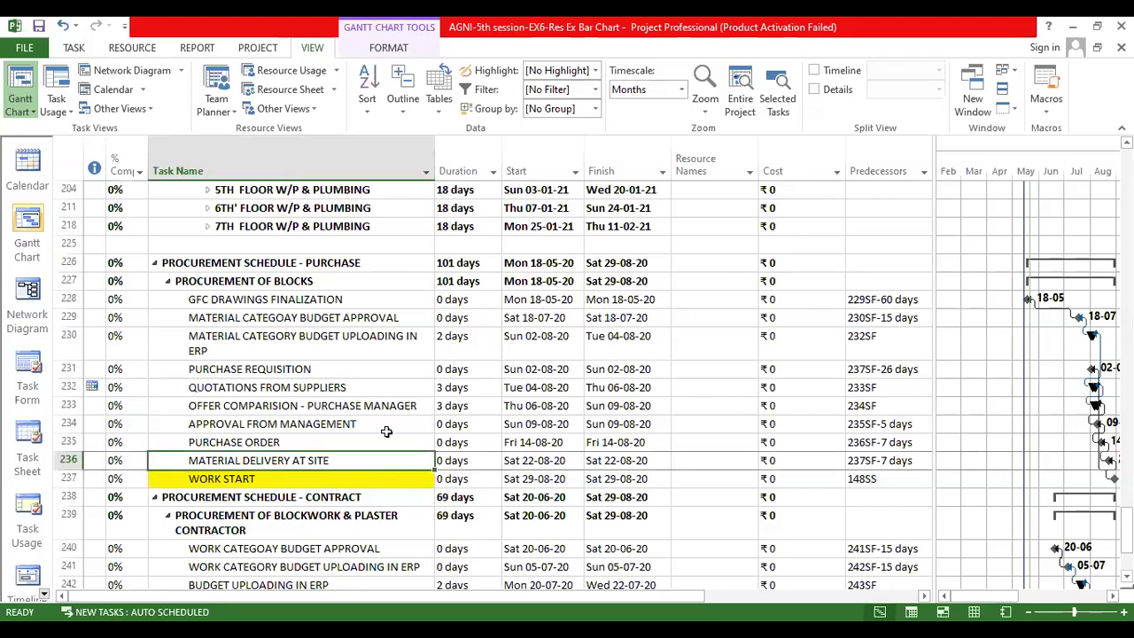
pyautogui.click(861, 479)
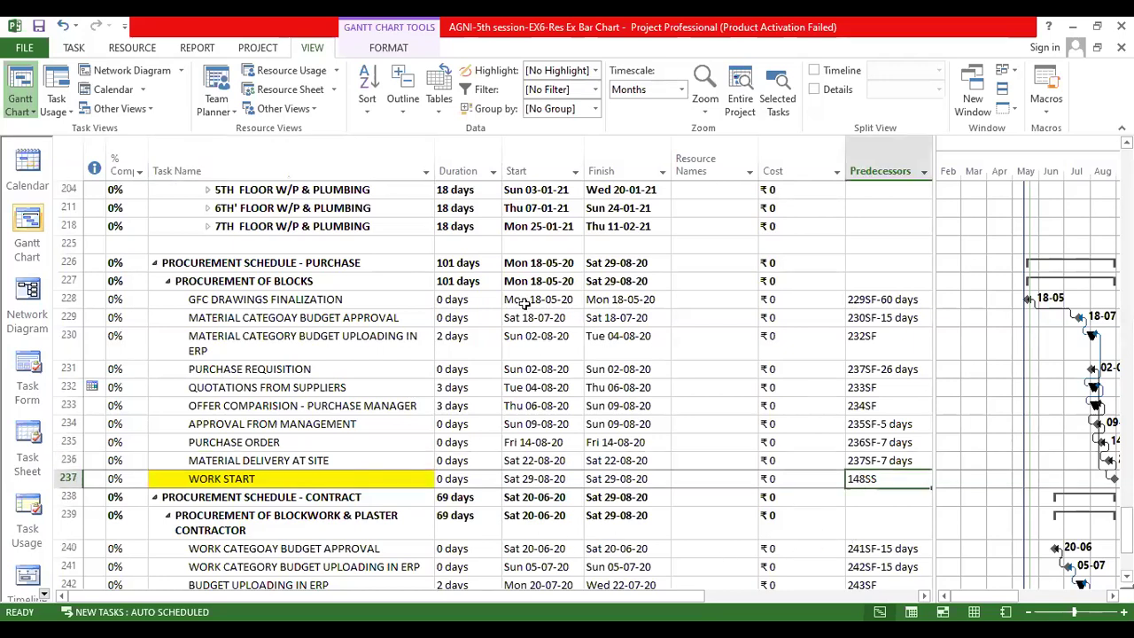
pyautogui.moveTo(524, 303); pyautogui.dragTo(635, 483)
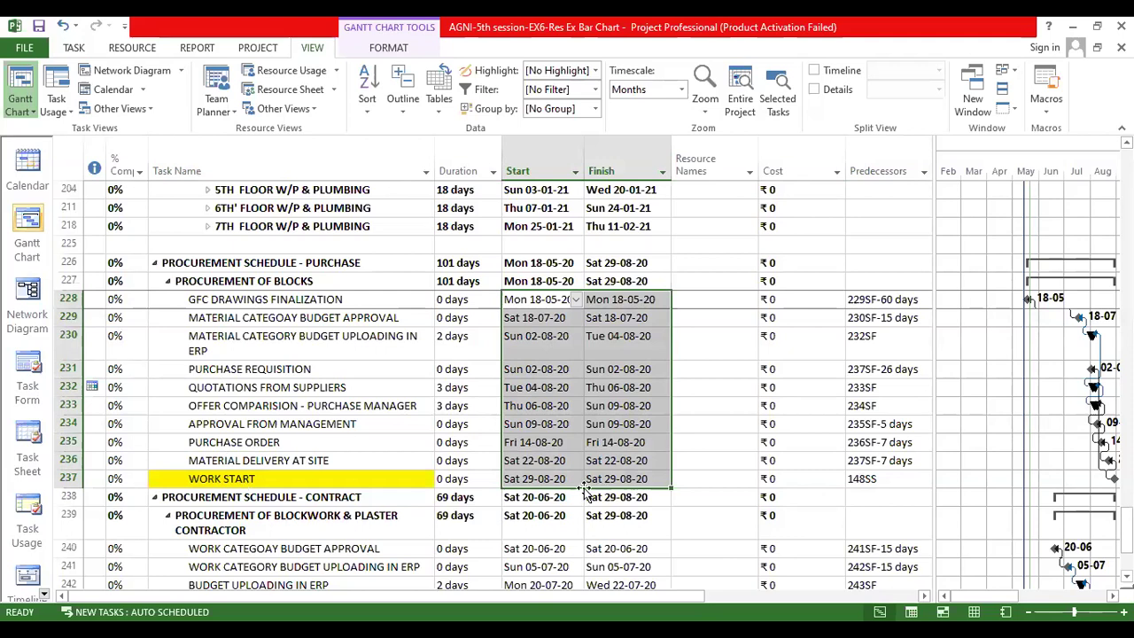
pyautogui.click(257, 478)
pyautogui.click(564, 478)
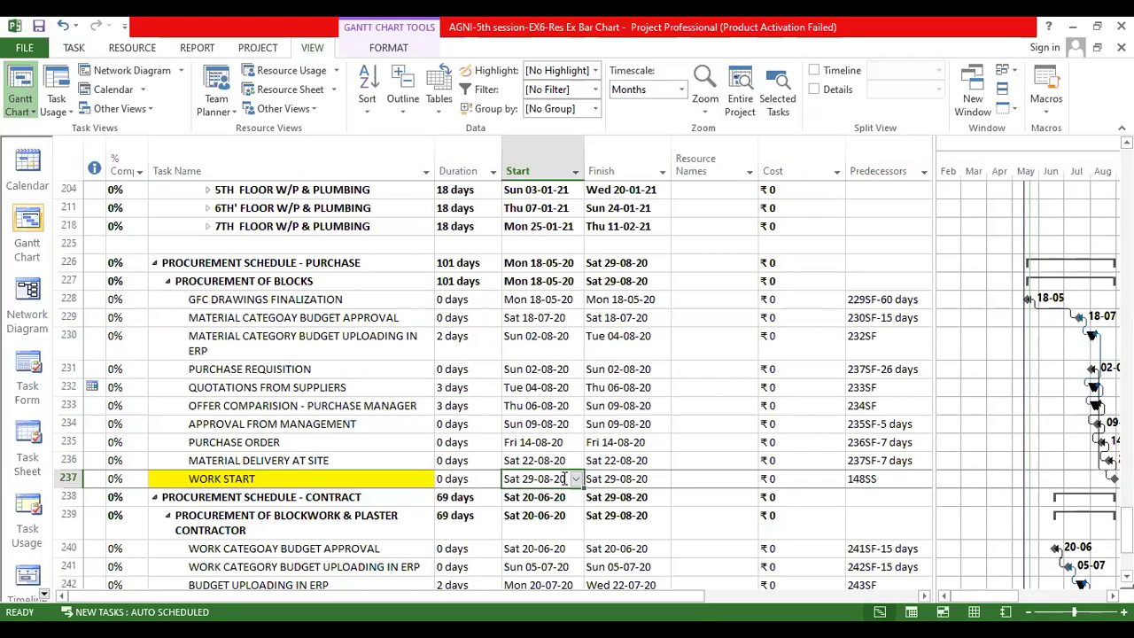
pyautogui.click(864, 479)
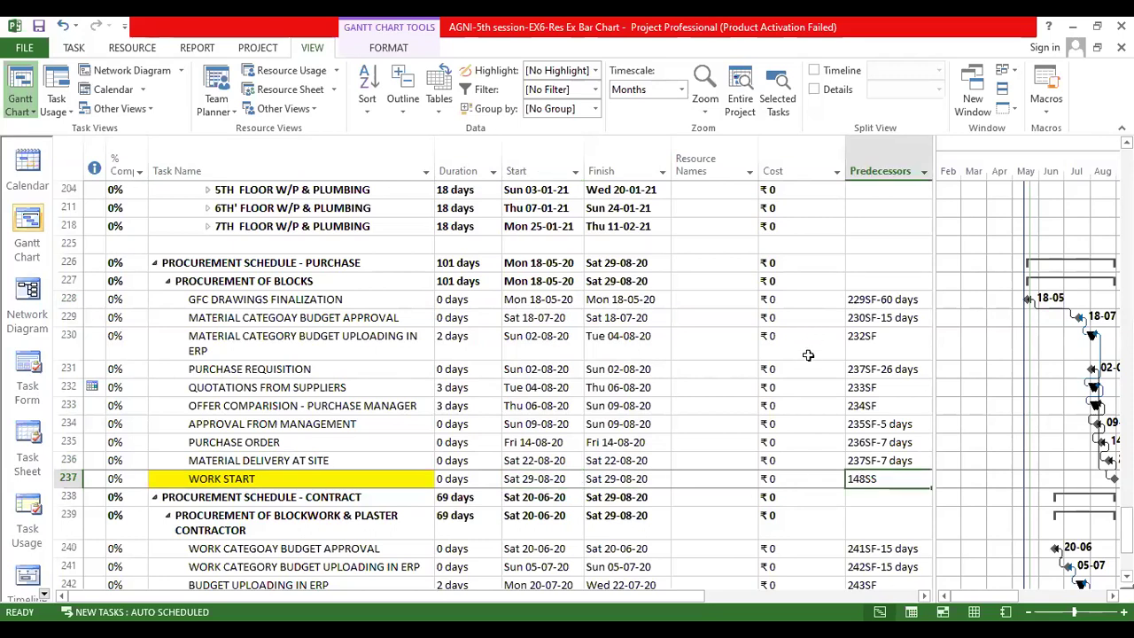
pyautogui.click(281, 280)
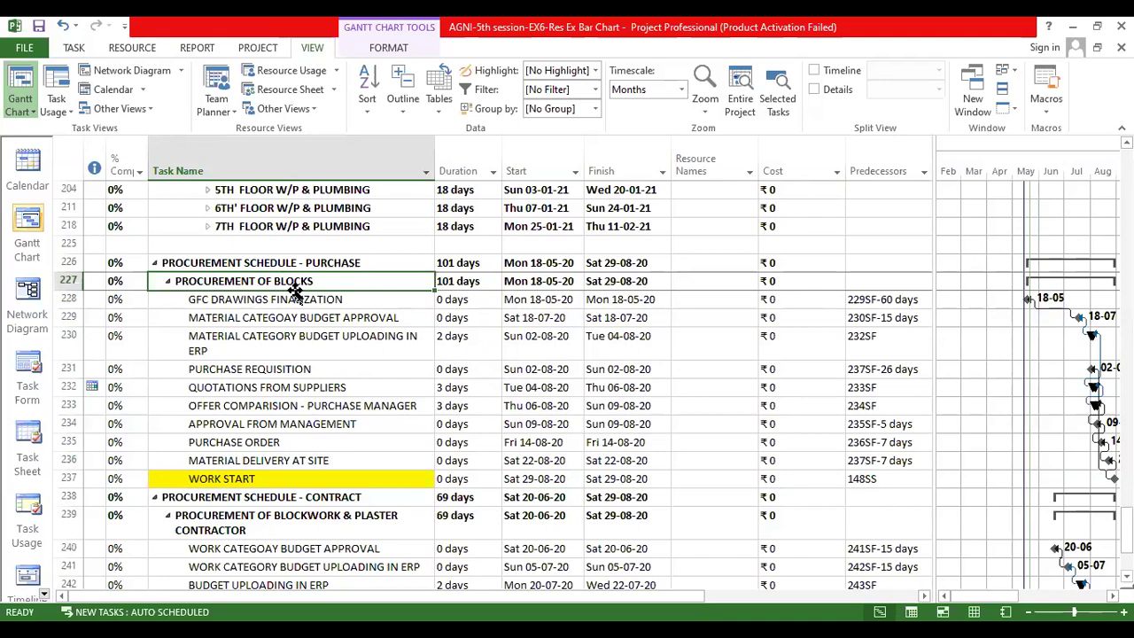
pyautogui.click(884, 478)
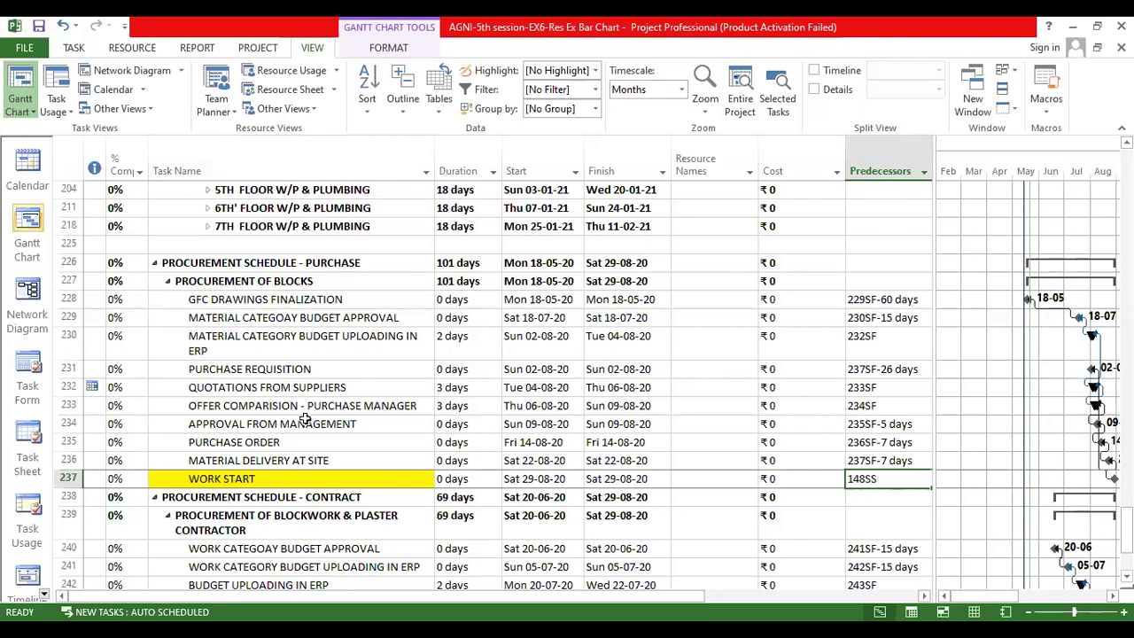
pyautogui.click(285, 481)
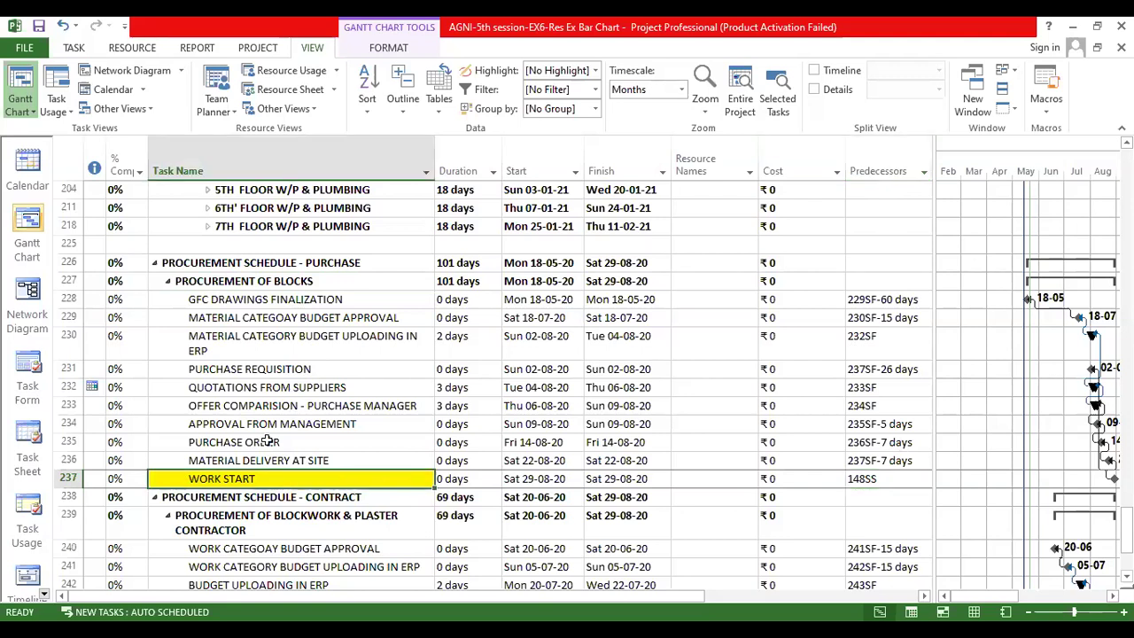
pyautogui.click(875, 480)
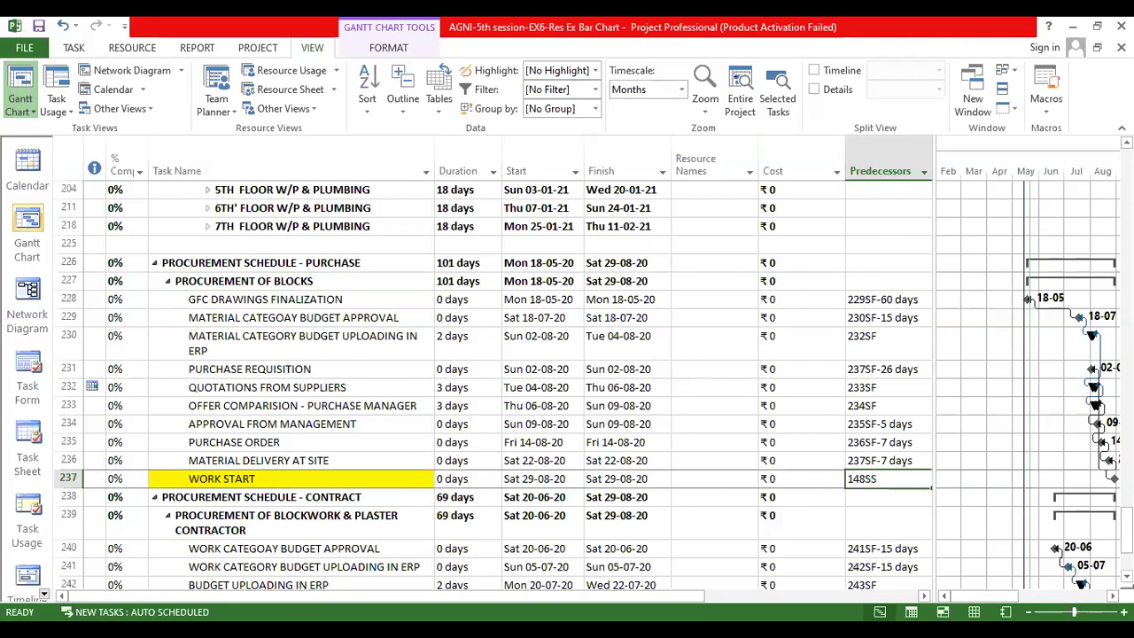
# Step: Examine the PROCUREMENT OF BLOCKS milestones on the Gantt chart and the predecessor link of WORK START
pyautogui.hscroll(2, 1019, 406)
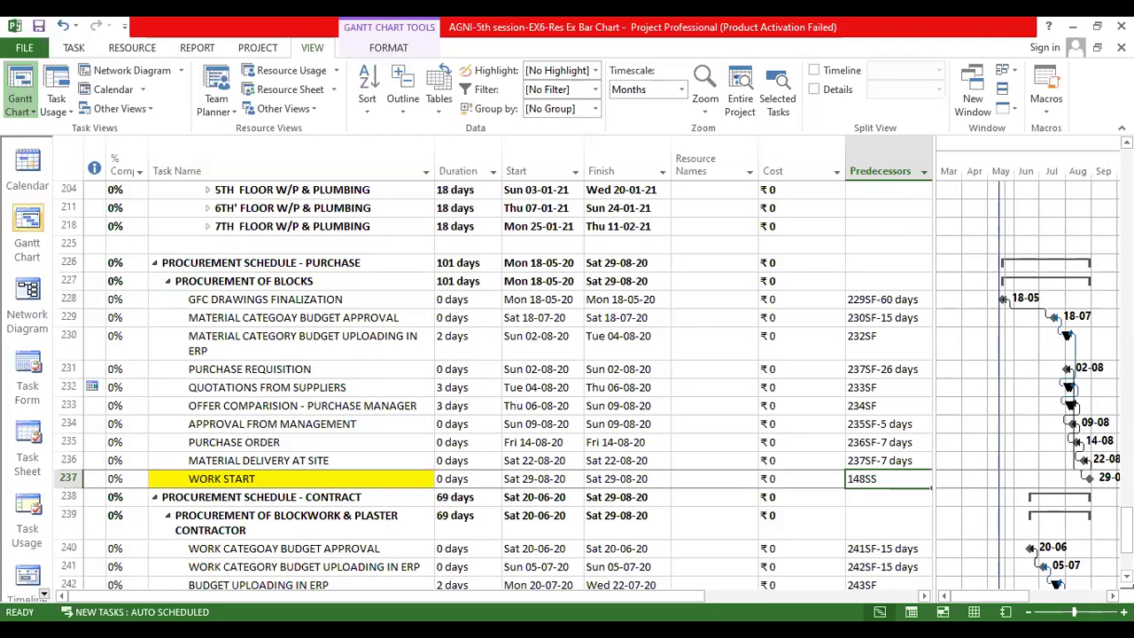
pyautogui.hscroll(2, 1080, 481)
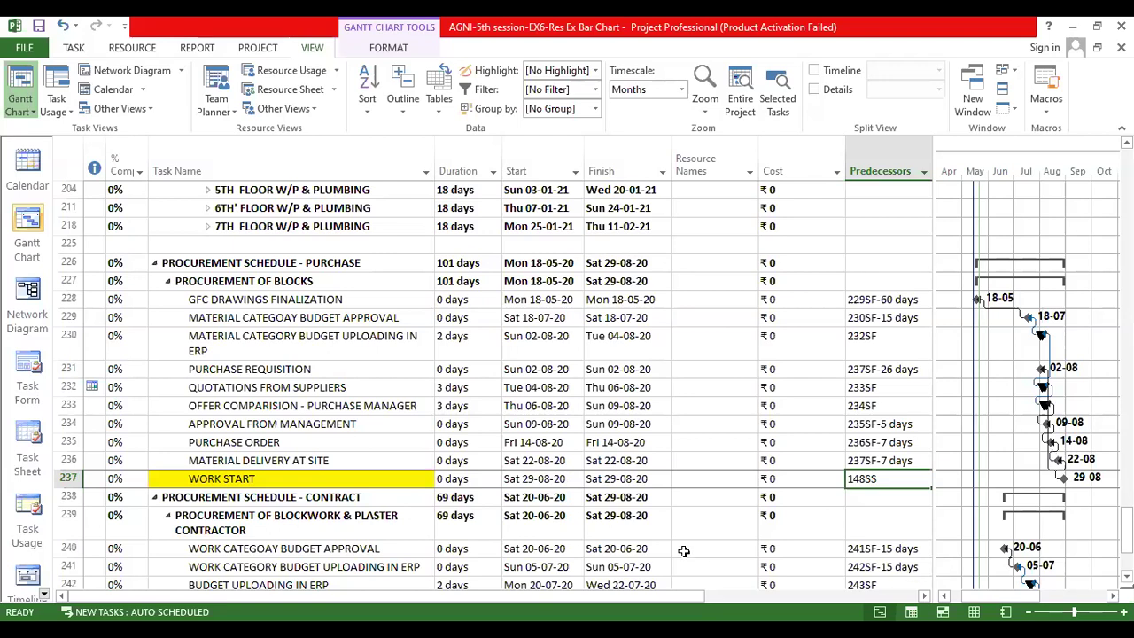
pyautogui.click(302, 458)
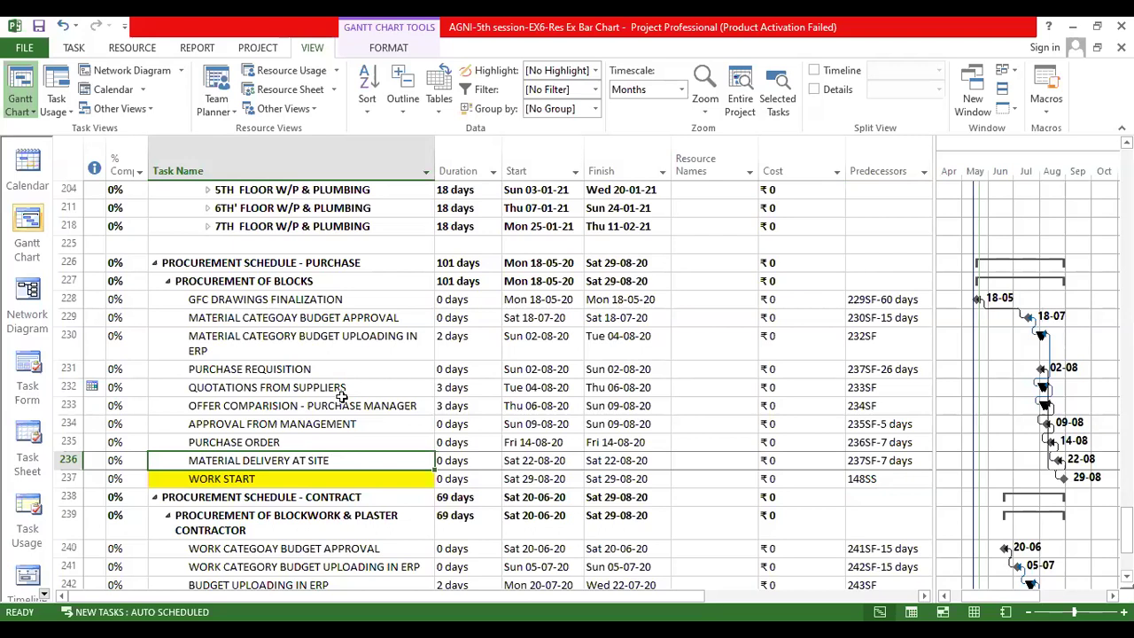
pyautogui.click(866, 479)
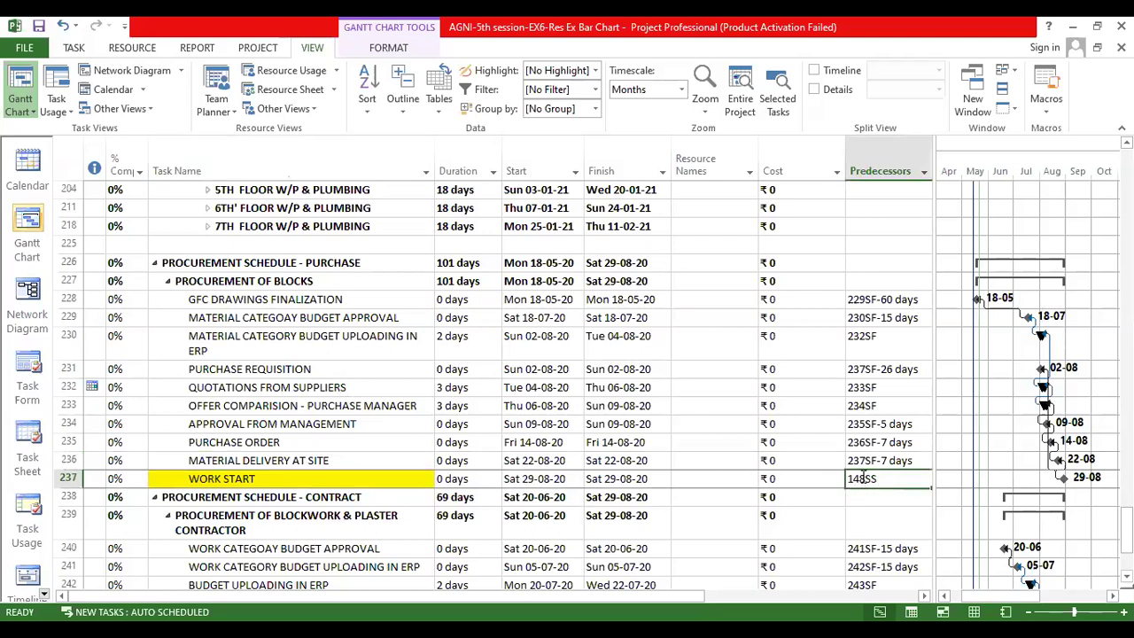
pyautogui.click(201, 481)
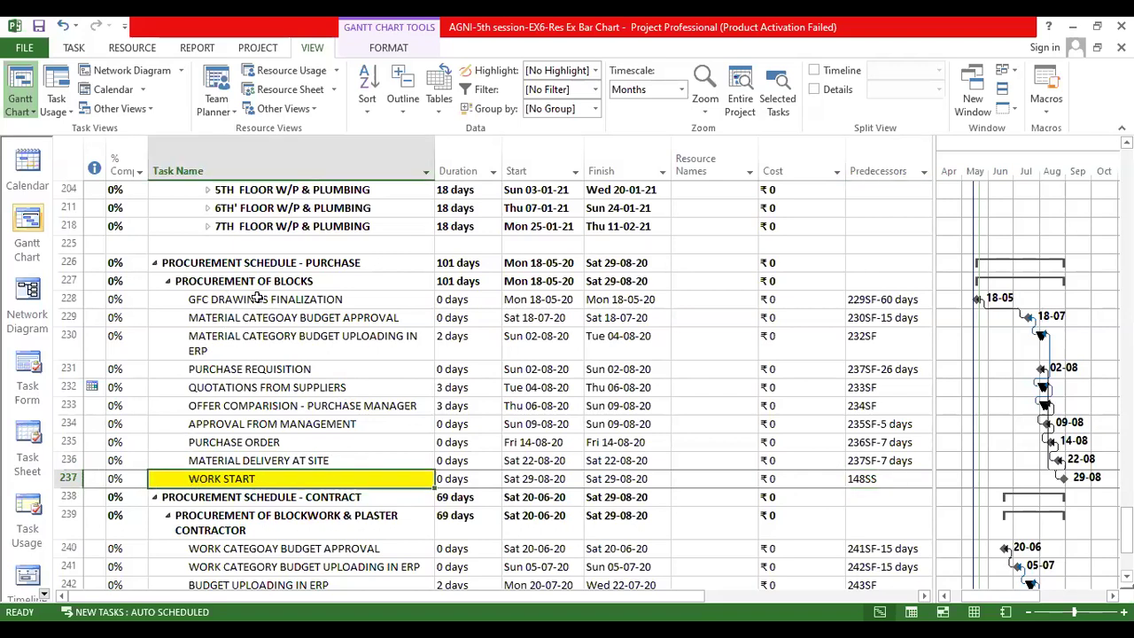
pyautogui.click(68, 480)
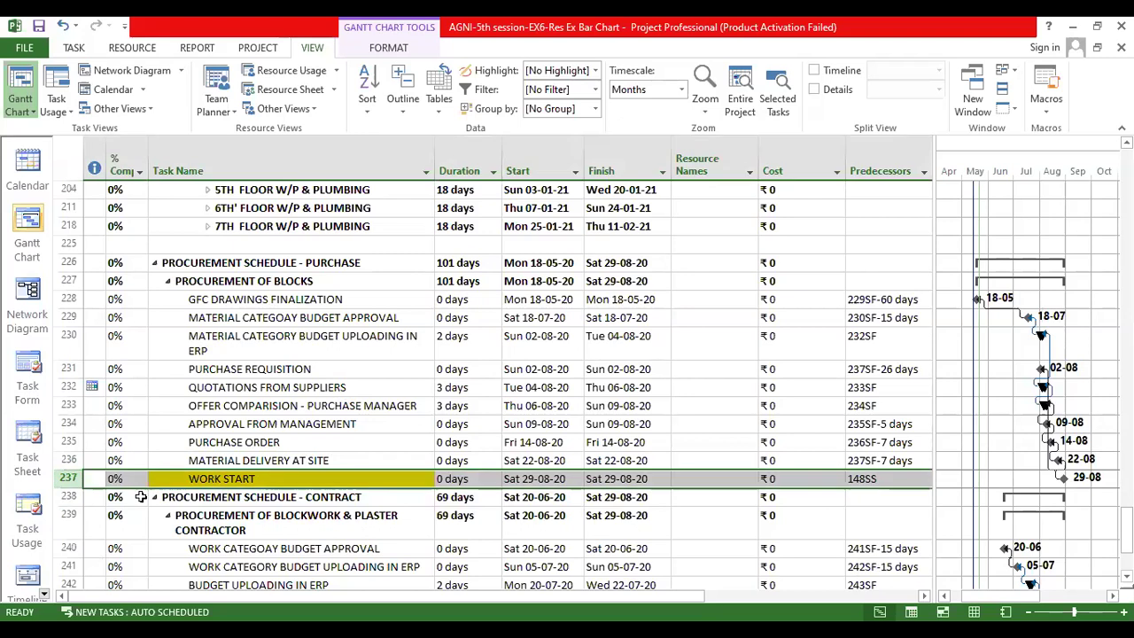
# Step: Examine the predecessor lead times and dates of MATERIAL DELIVERY AT SITE and PURCHASE ORDER
pyautogui.click(202, 459)
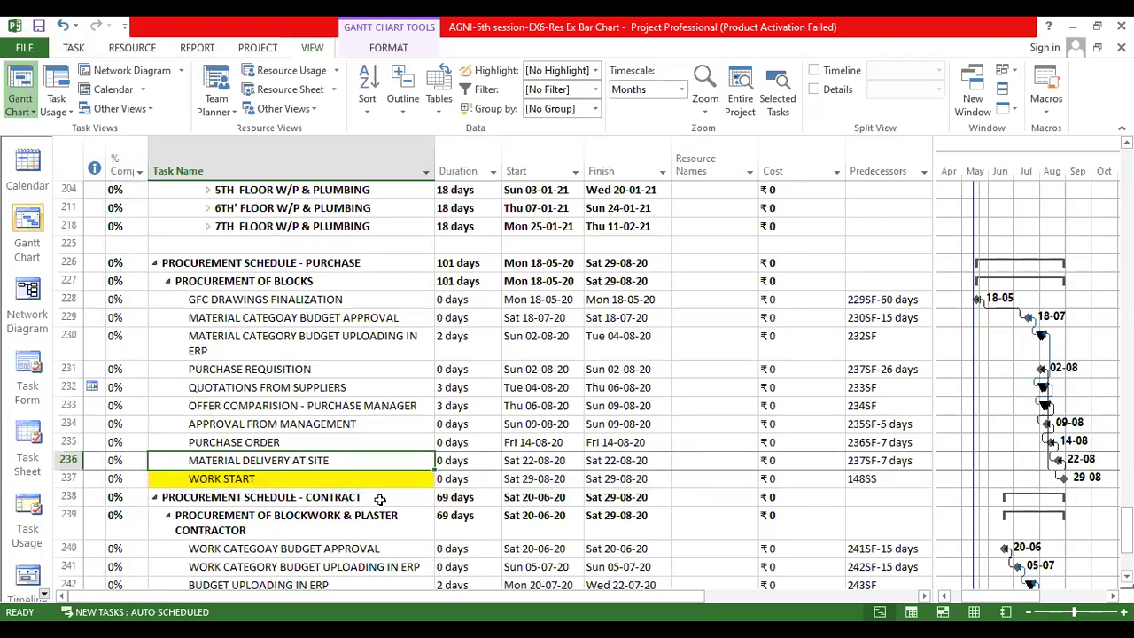
pyautogui.click(883, 464)
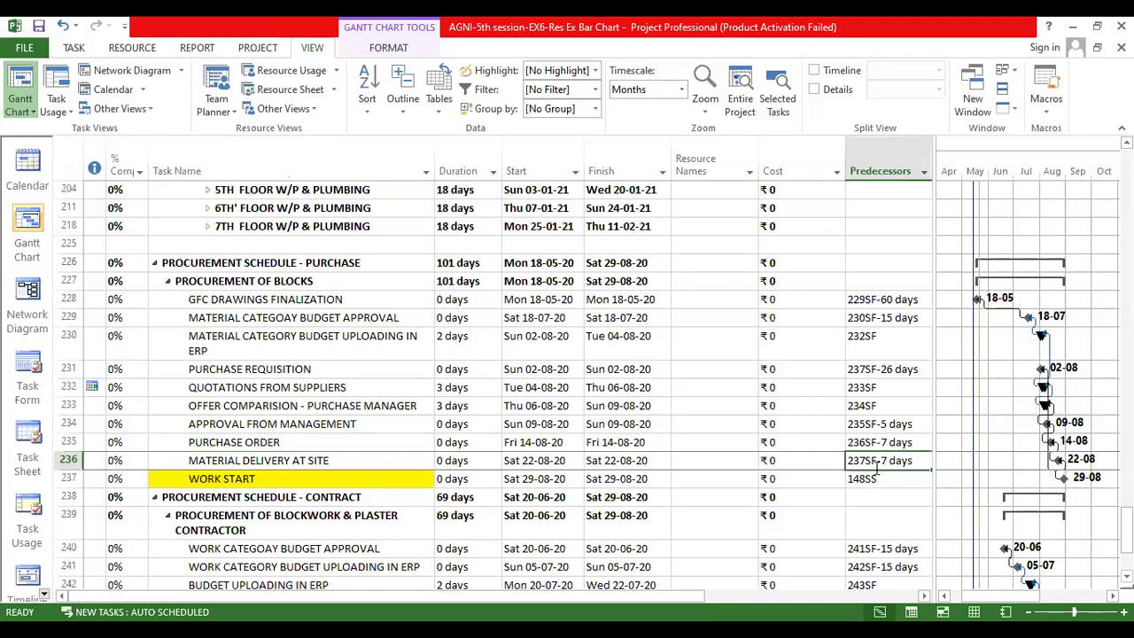
pyautogui.click(847, 465)
pyautogui.click(544, 460)
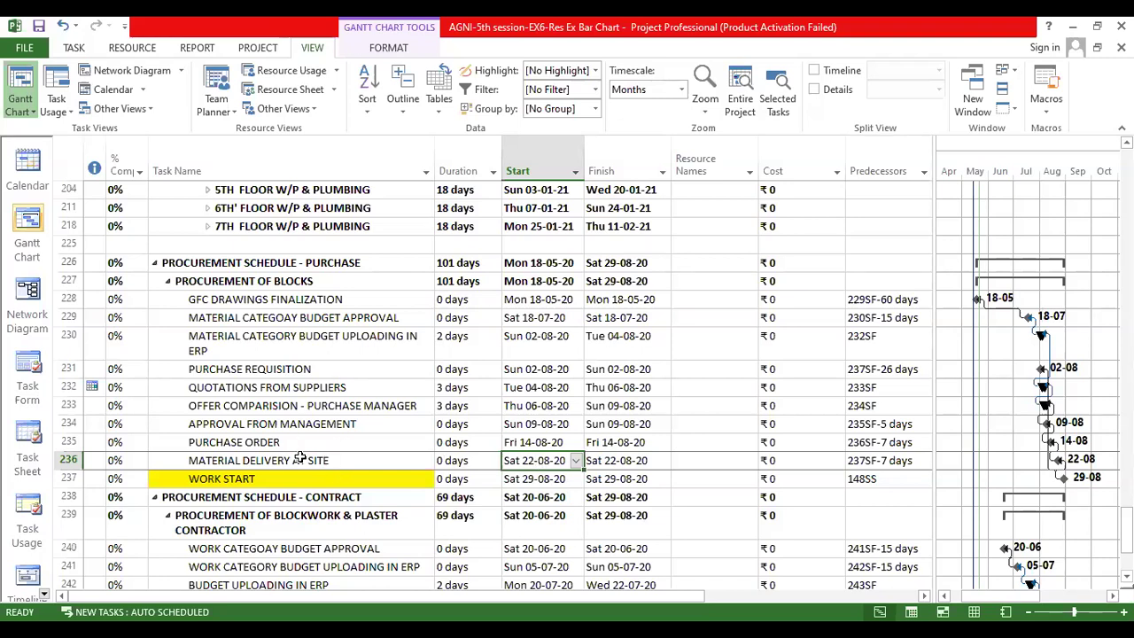
pyautogui.click(527, 440)
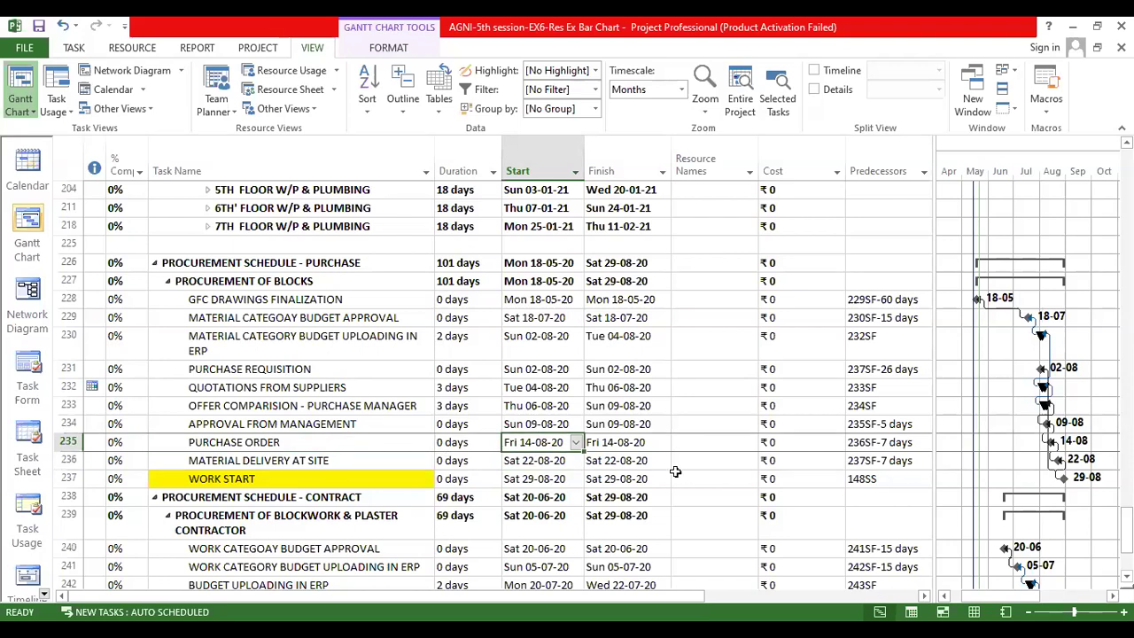
pyautogui.click(636, 440)
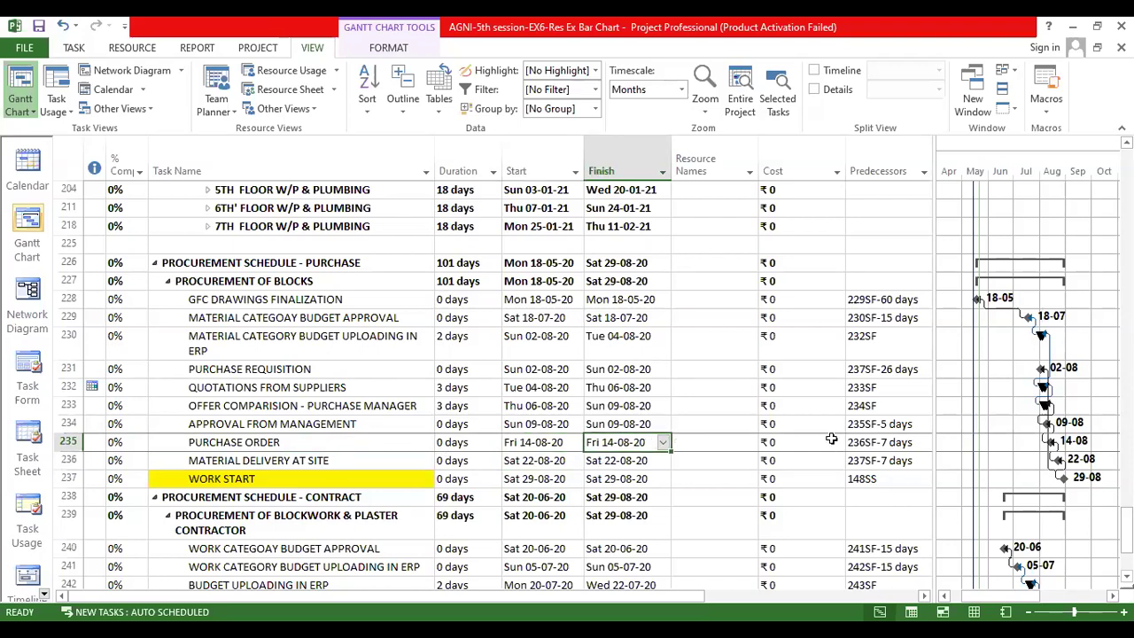
pyautogui.click(872, 460)
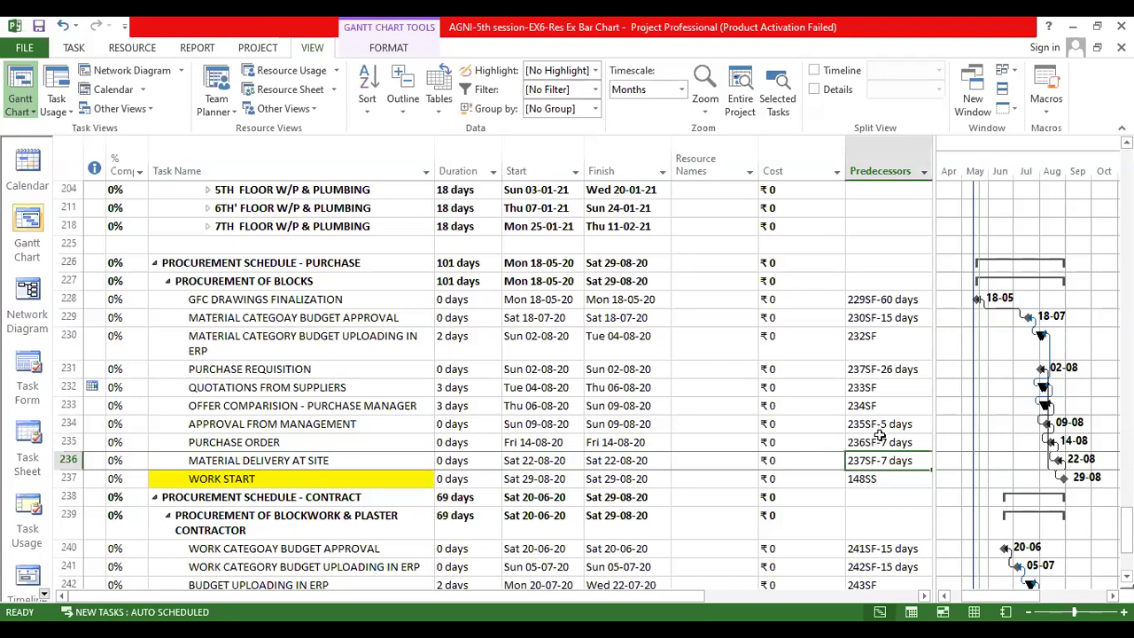
pyautogui.click(880, 437)
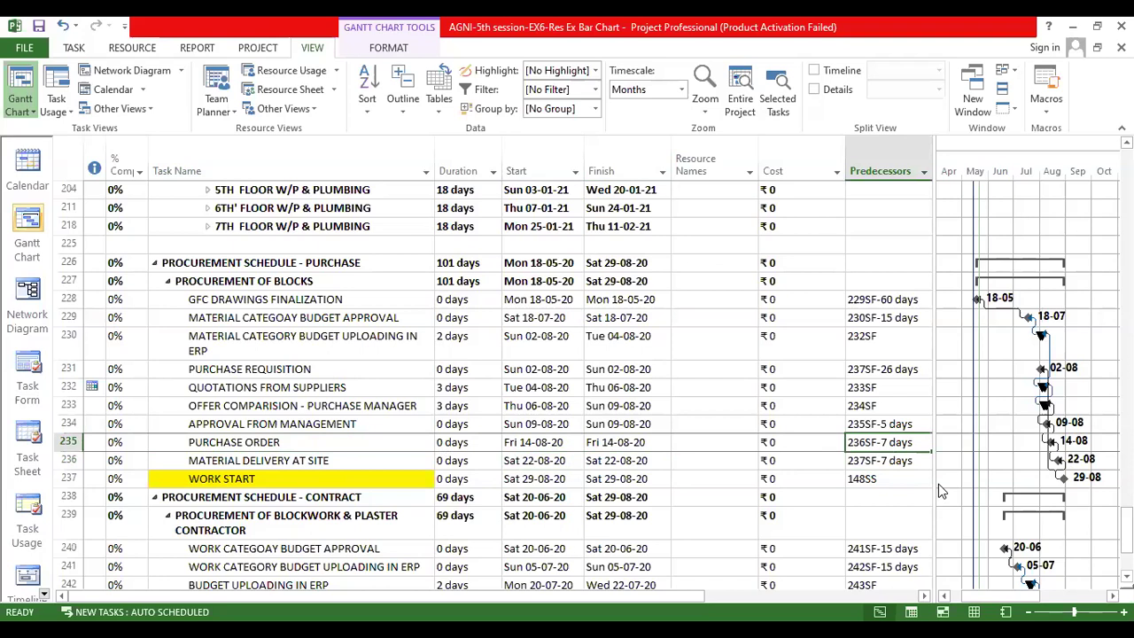
# Step: Set the start date of WORK START under PROCUREMENT OF BLOCKS to 1 September 2020
pyautogui.click(574, 482)
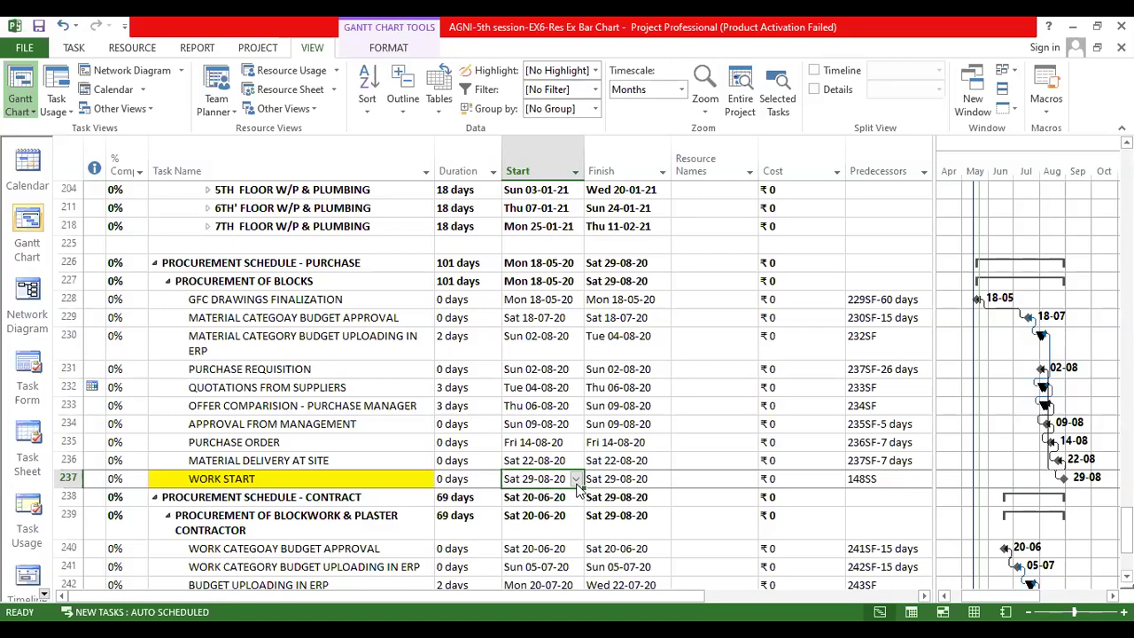
pyautogui.click(576, 483)
pyautogui.click(576, 479)
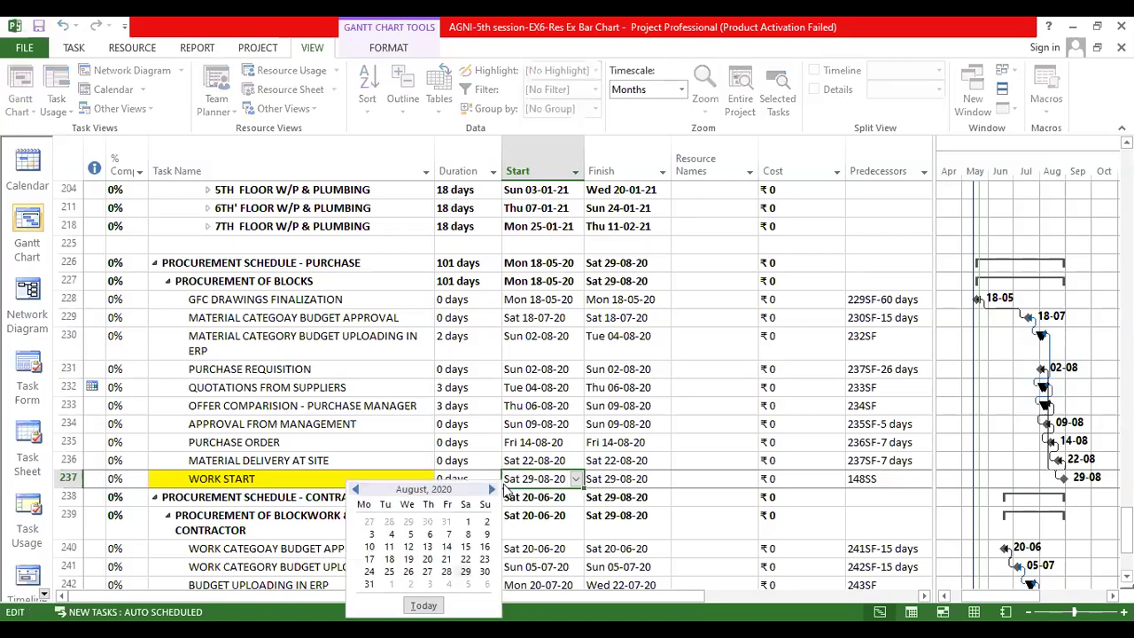
pyautogui.click(492, 489)
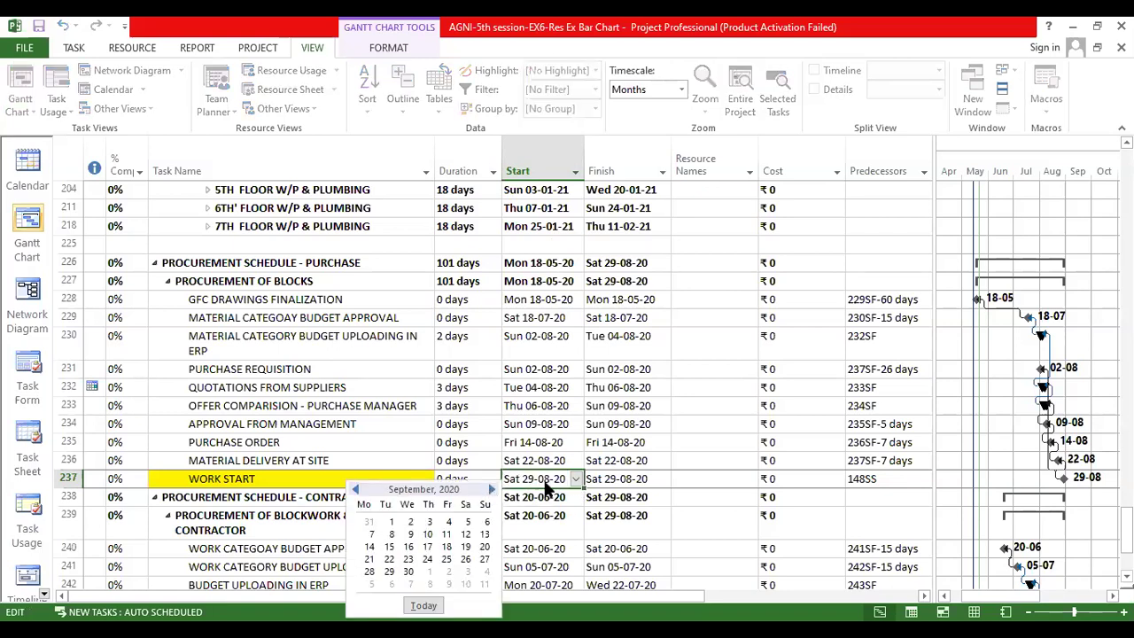
pyautogui.click(394, 524)
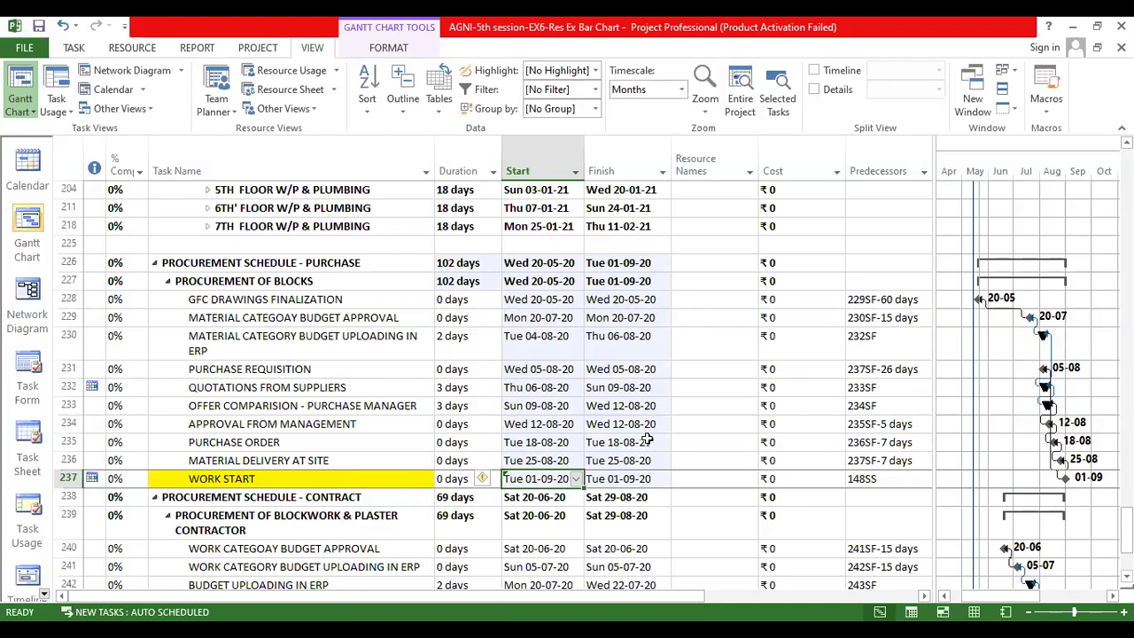
pyautogui.click(398, 478)
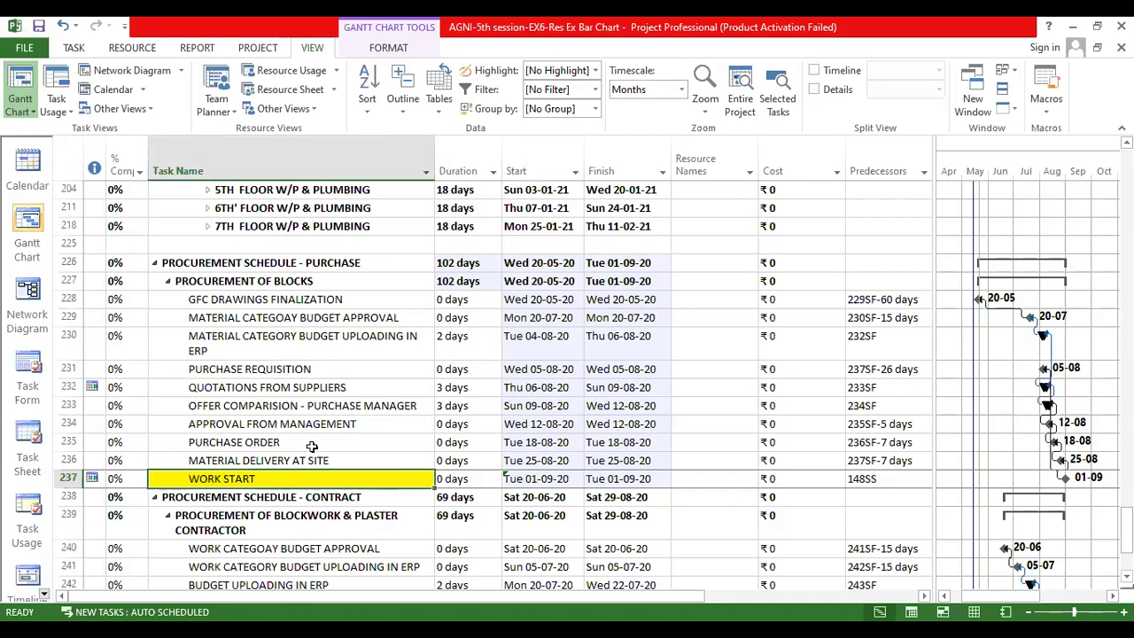
# Step: Collapse the CASE STUDY - (P+7) RESIDENTIAL, PROCUREMENT SCHEDULE - PURCHASE and PROCUREMENT SCHEDULE - CONTRACT groups
pyautogui.scroll(4, 316, 355)
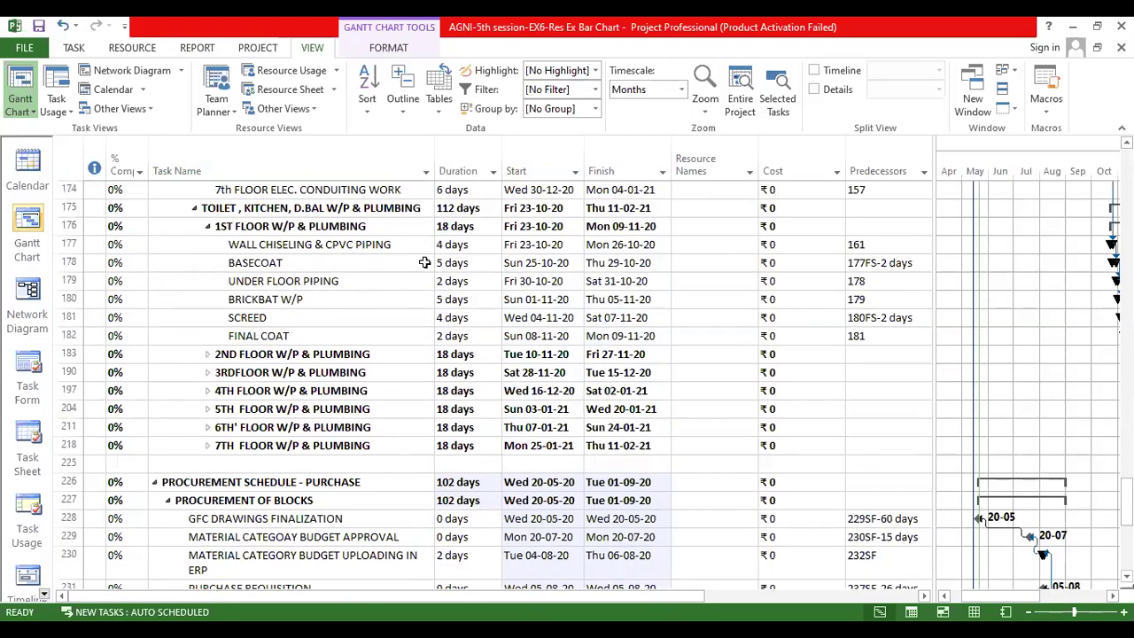
pyautogui.scroll(-3, 434, 315)
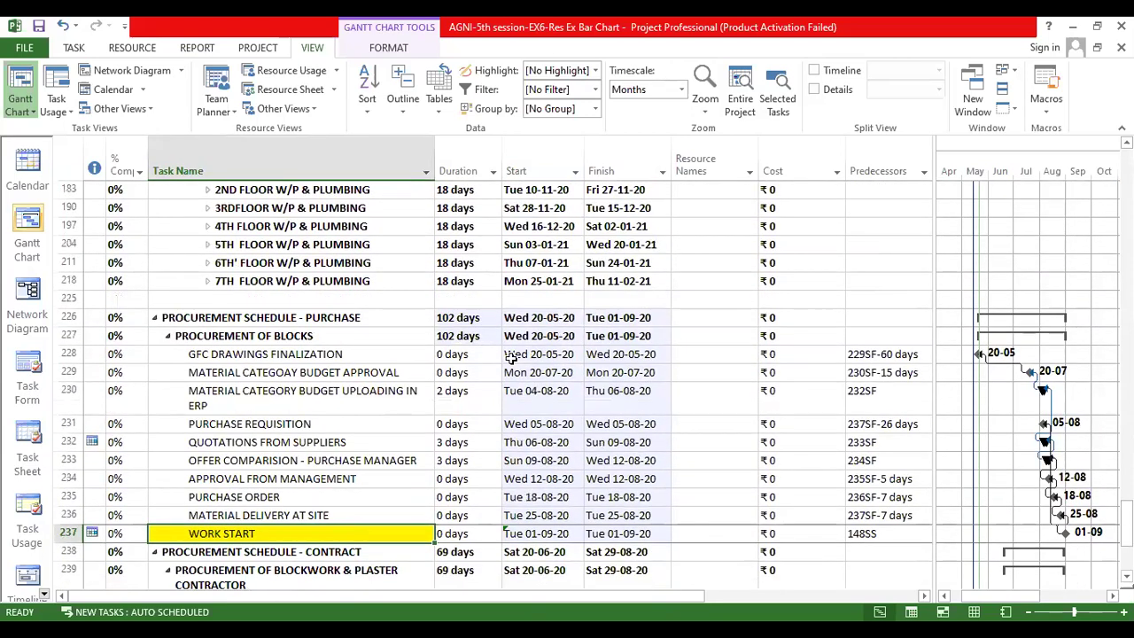
pyautogui.scroll(4, 519, 224)
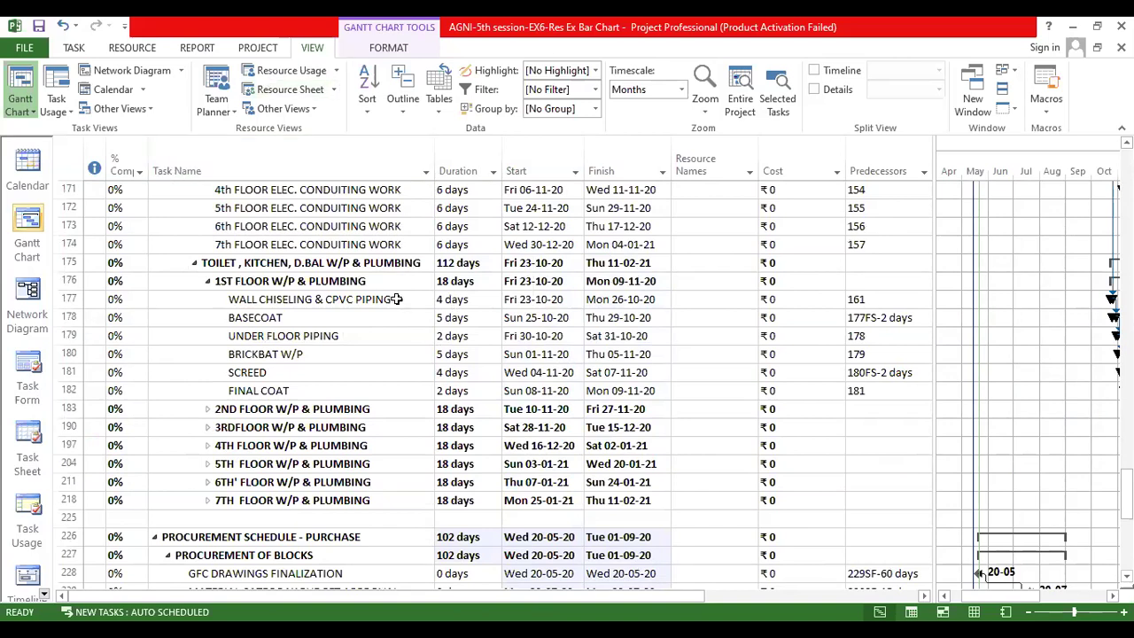
pyautogui.scroll(-4, 396, 300)
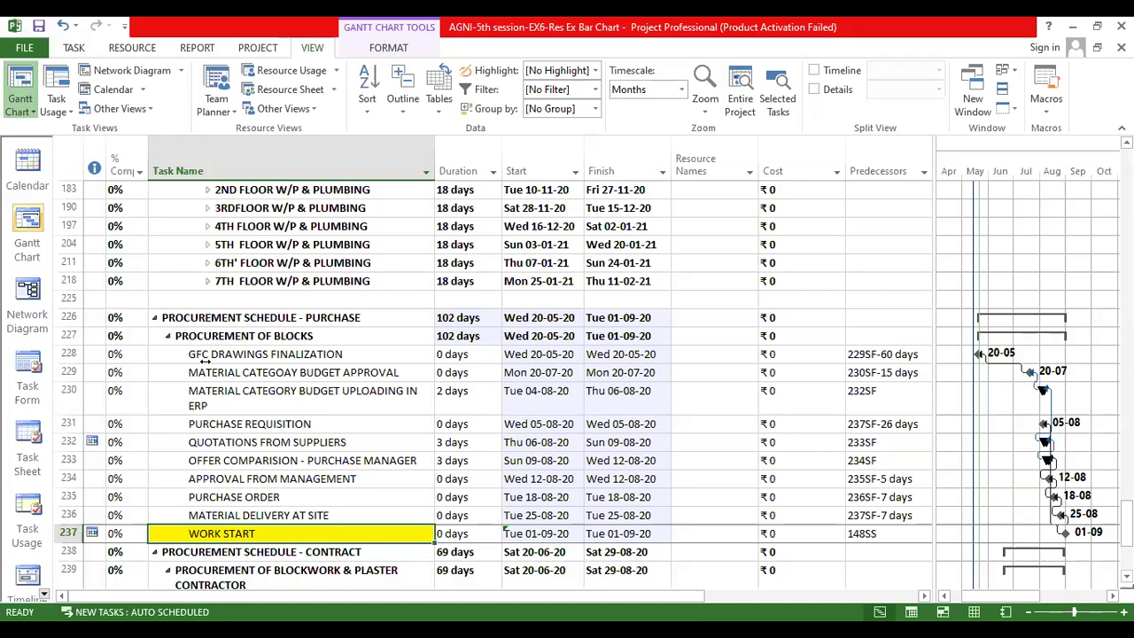
pyautogui.scroll(9, 189, 399)
pyautogui.scroll(16, 193, 385)
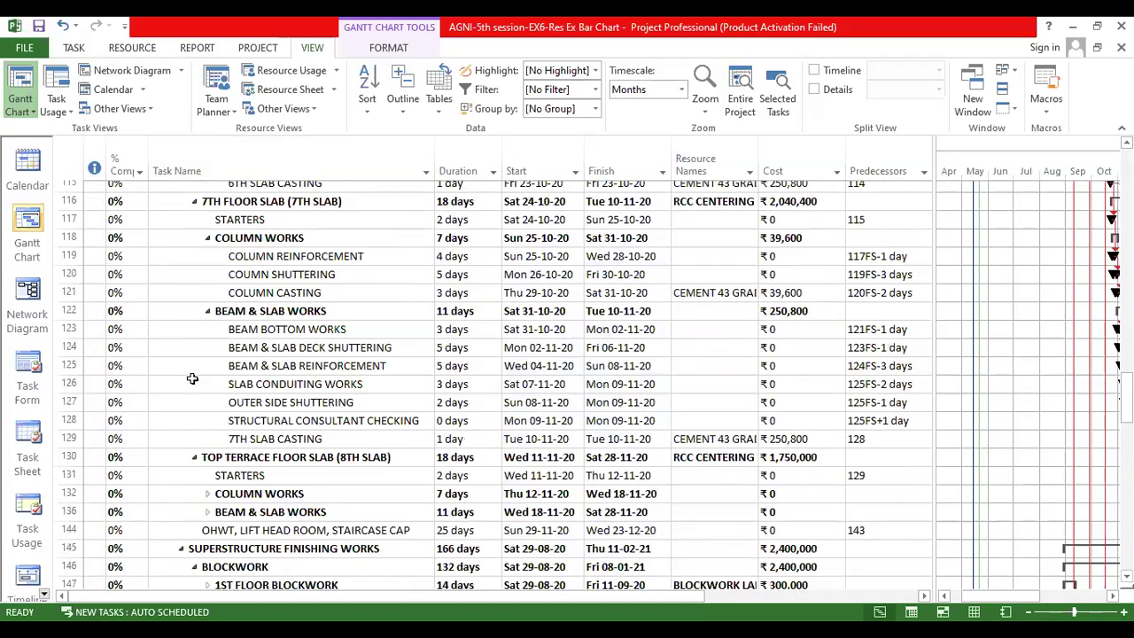
pyautogui.scroll(20, 192, 378)
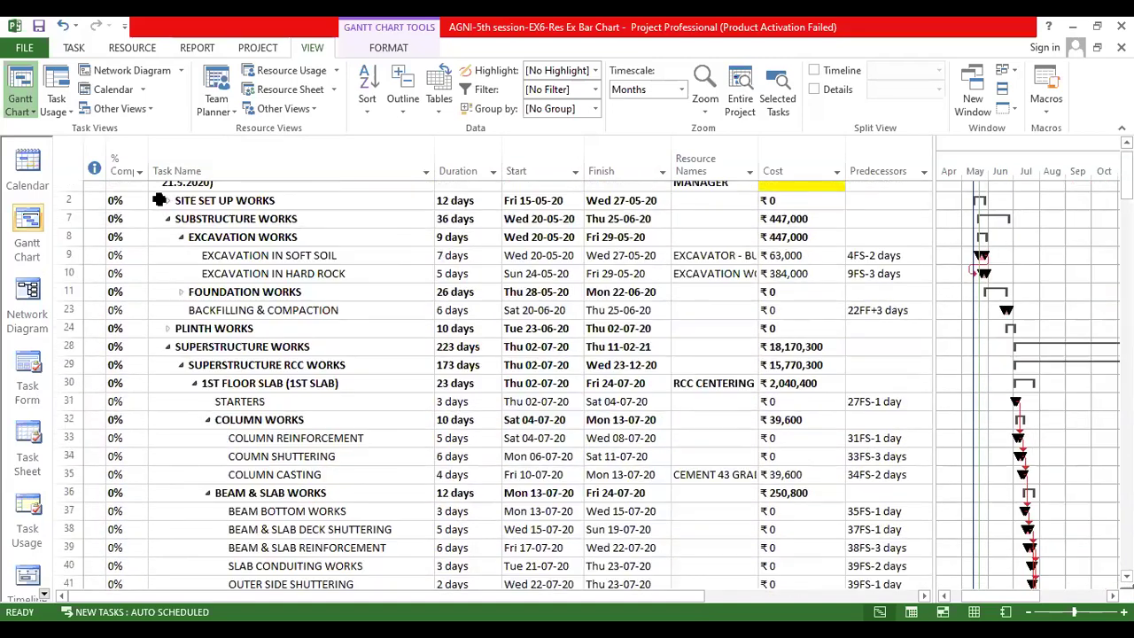
pyautogui.hotkey('alt', 'shift', '-')
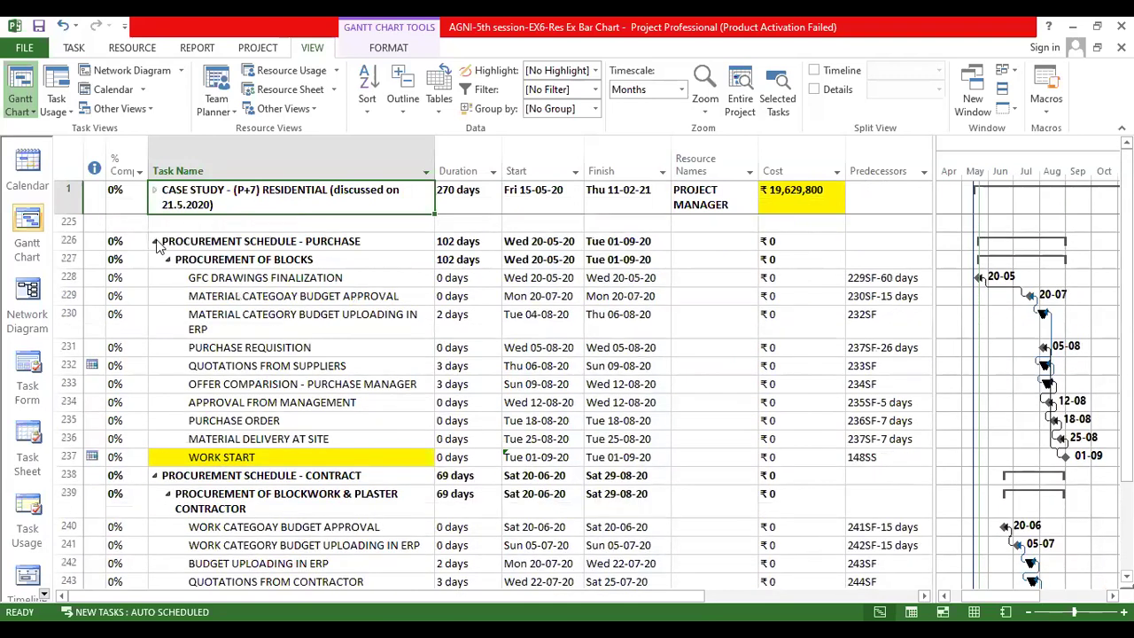
pyautogui.click(154, 241)
pyautogui.click(154, 260)
# Step: Indent PROCUREMENT SCHEDULE - PURCHASE and PROCUREMENT SCHEDULE - CONTRACT one level under the CASE STUDY - (P+7) RESIDENTIAL summary task
pyautogui.click(69, 260)
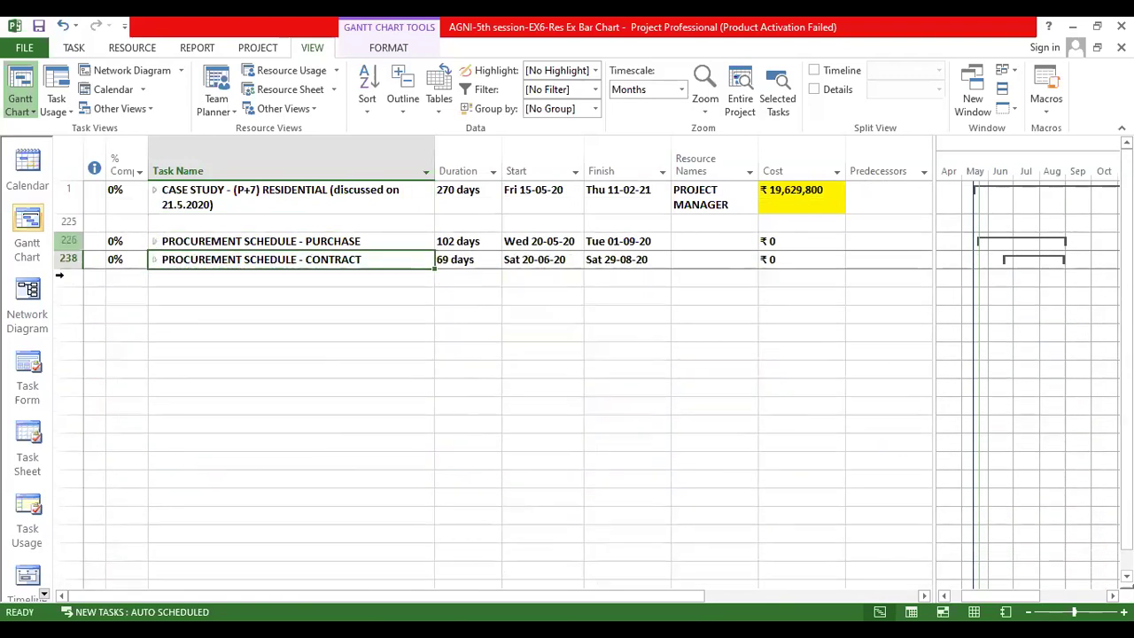
pyautogui.keyDown('shift'); pyautogui.click(68, 241); pyautogui.keyUp('shift')
pyautogui.click(73, 47)
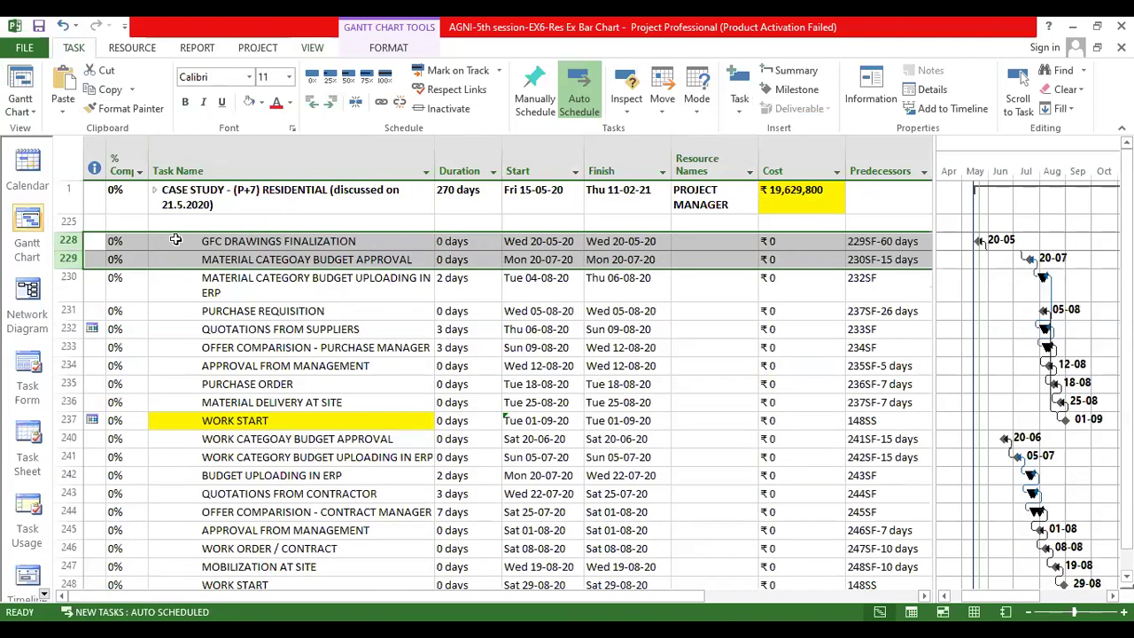
pyautogui.click(155, 190)
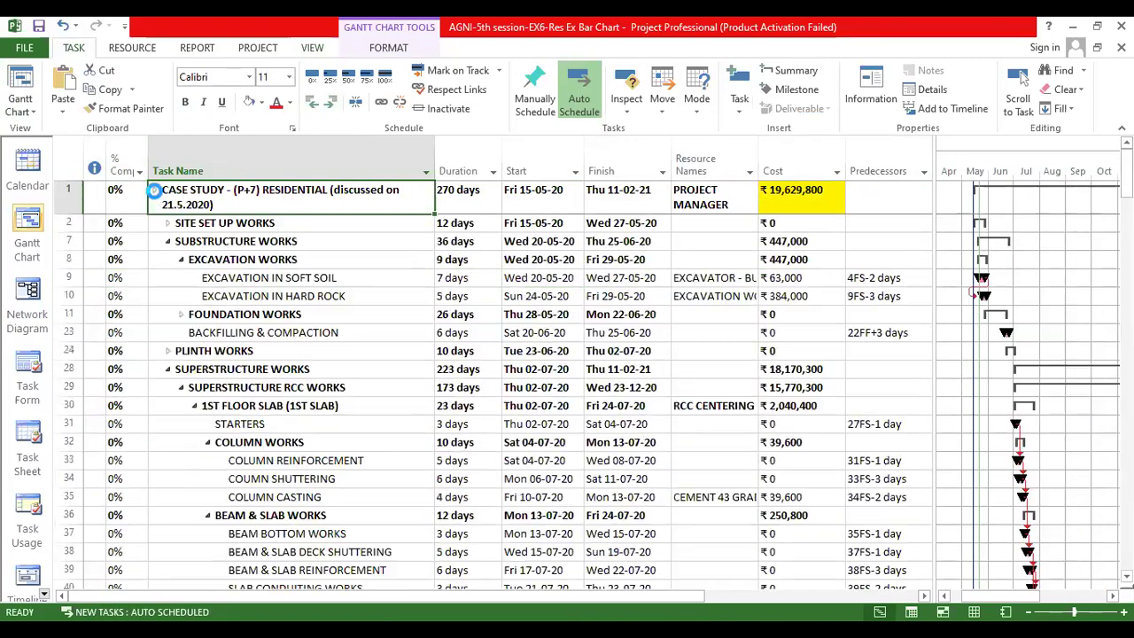
pyautogui.click(154, 190)
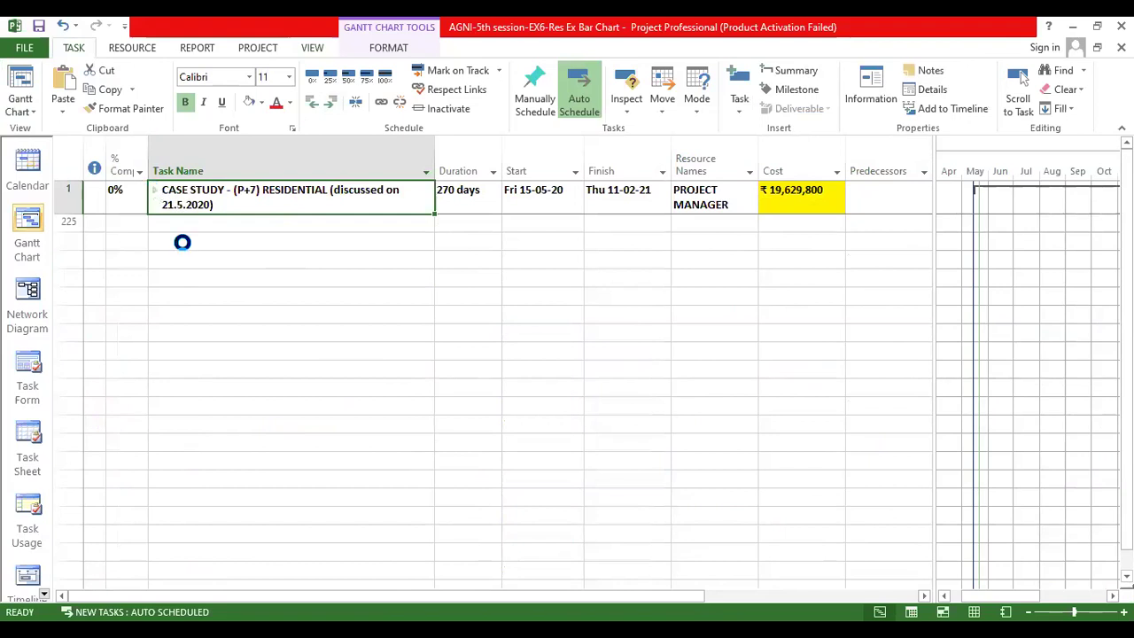
# Step: Collapse the SUBSTRUCTURE WORKS and SUPERSTRUCTURE WORKS groups and expand PLINTH WORKS within the case study
pyautogui.click(168, 241)
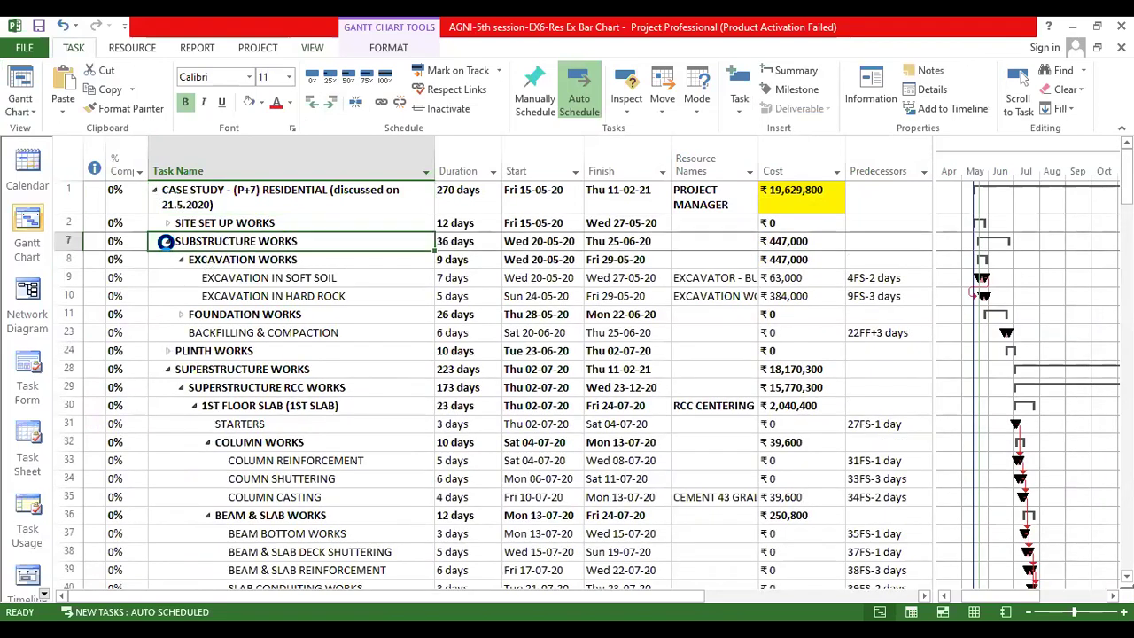
pyautogui.click(168, 260)
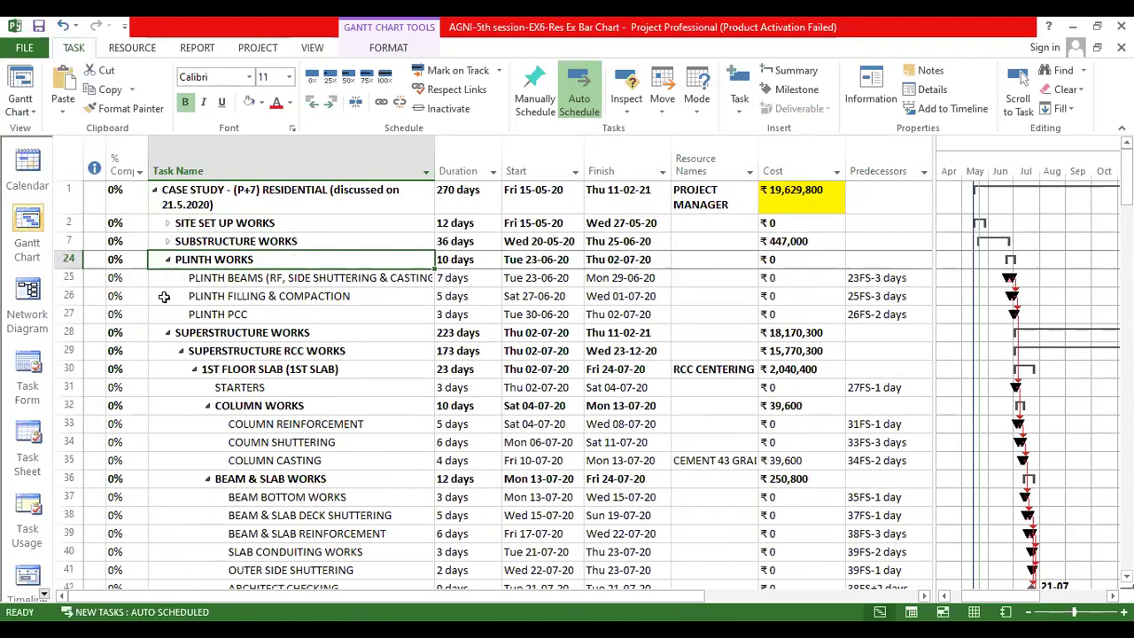
pyautogui.click(167, 332)
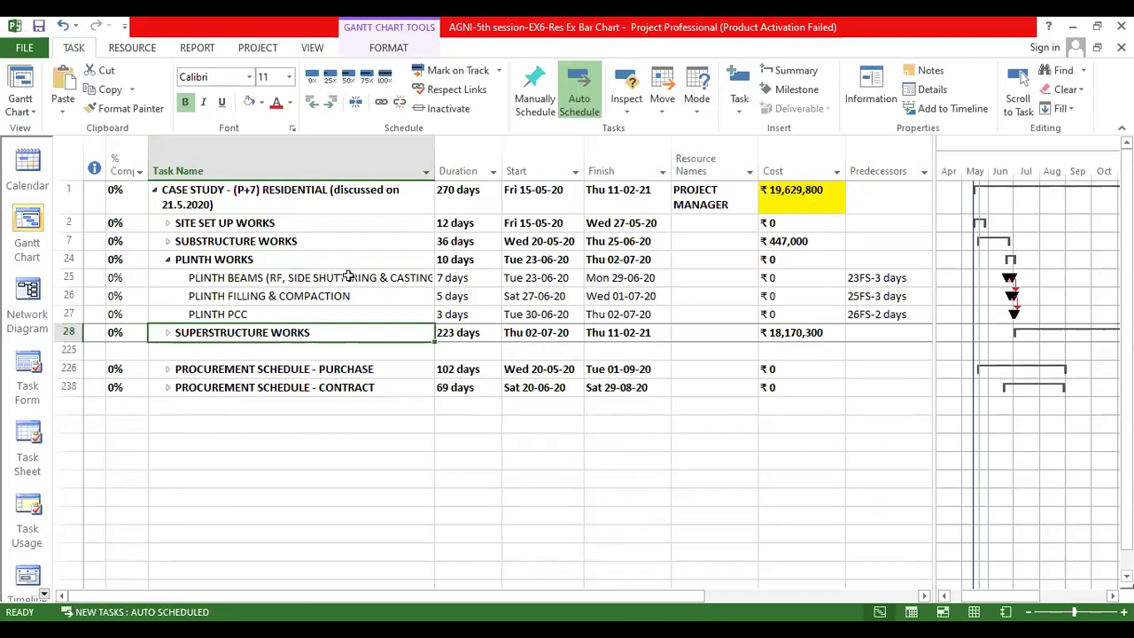
# Step: Select the PROCUREMENT SCHEDULE - PURCHASE and PROCUREMENT SCHEDULE - CONTRACT rows together
pyautogui.click(325, 363)
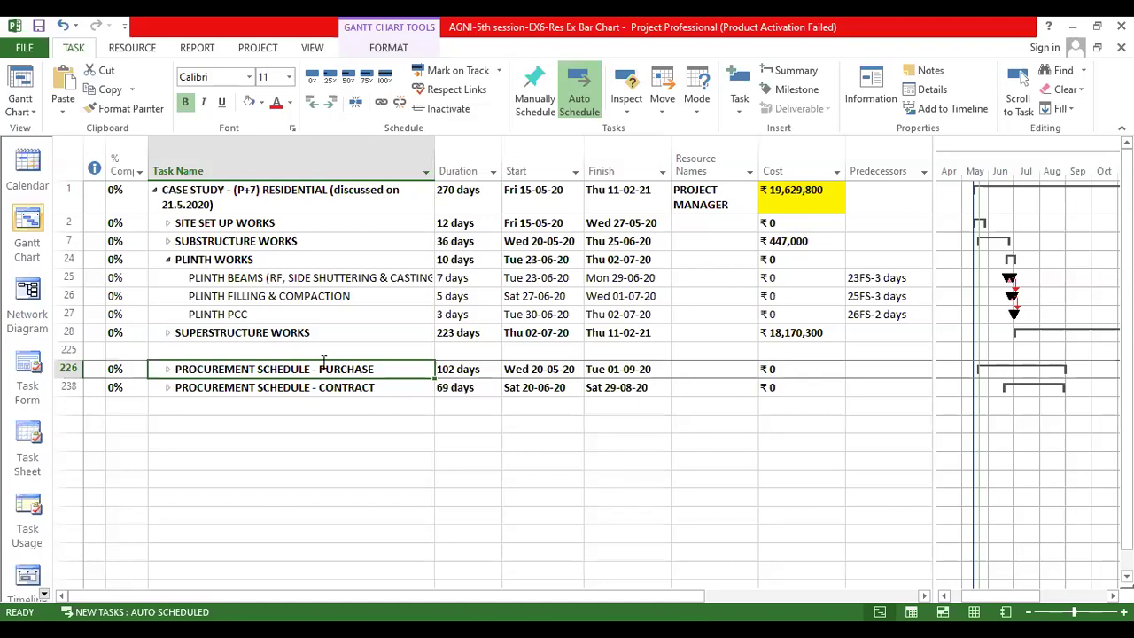
pyautogui.click(246, 209)
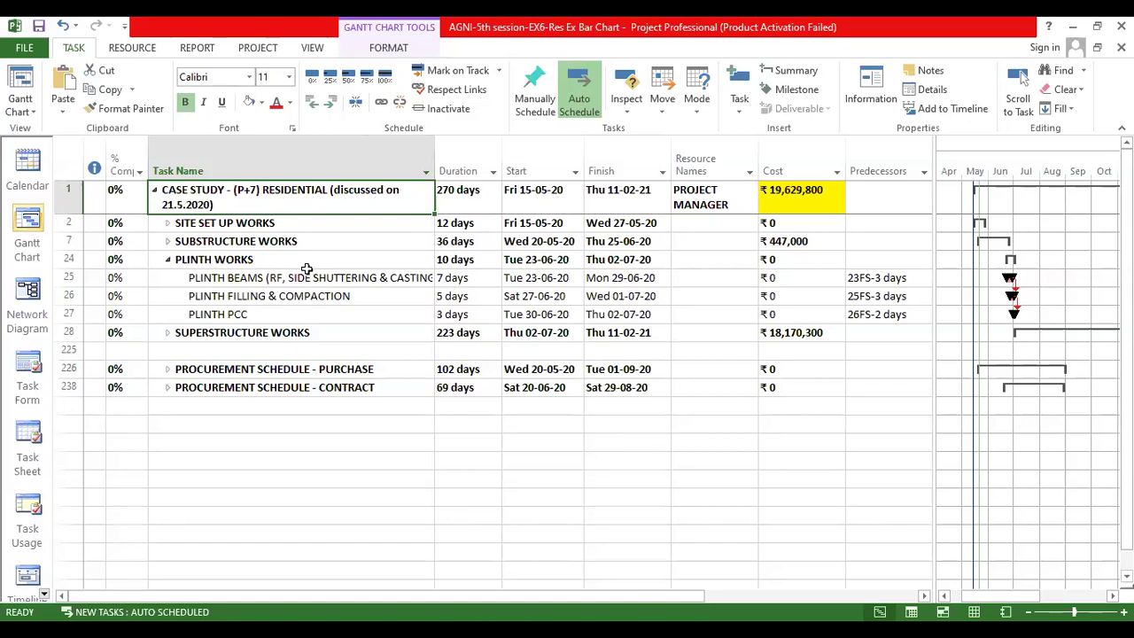
pyautogui.keyDown('shift'); pyautogui.click(64, 387); pyautogui.keyUp('shift')
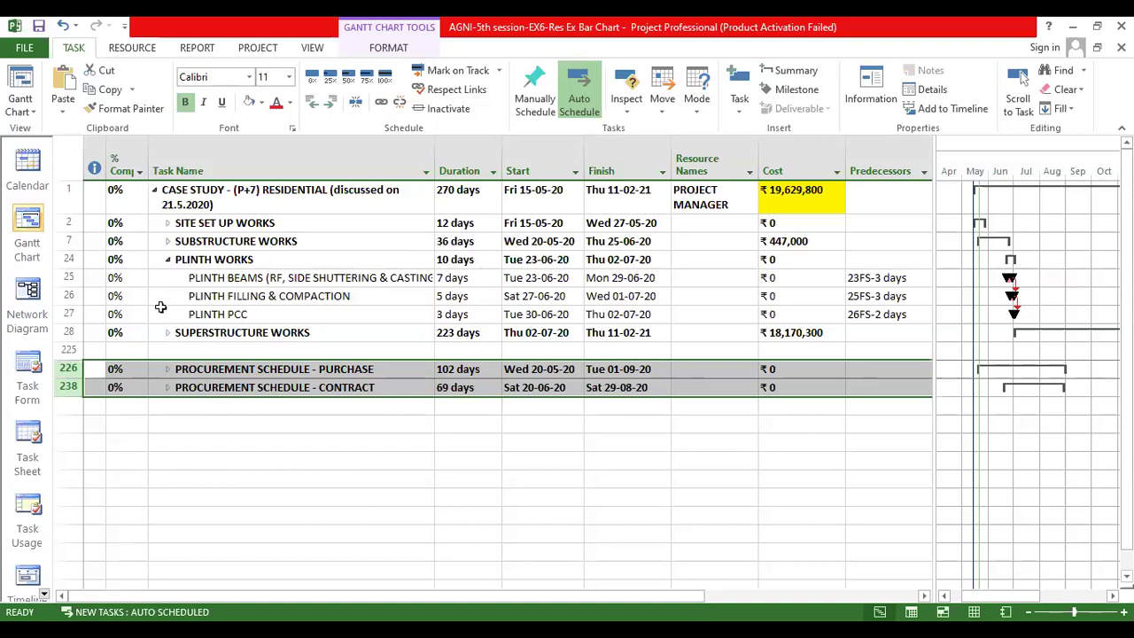
# Step: Collapse PLINTH WORKS and outdent PROCUREMENT SCHEDULE - PURCHASE and PROCUREMENT SCHEDULE - CONTRACT one level, out of the case study summary
pyautogui.click(167, 259)
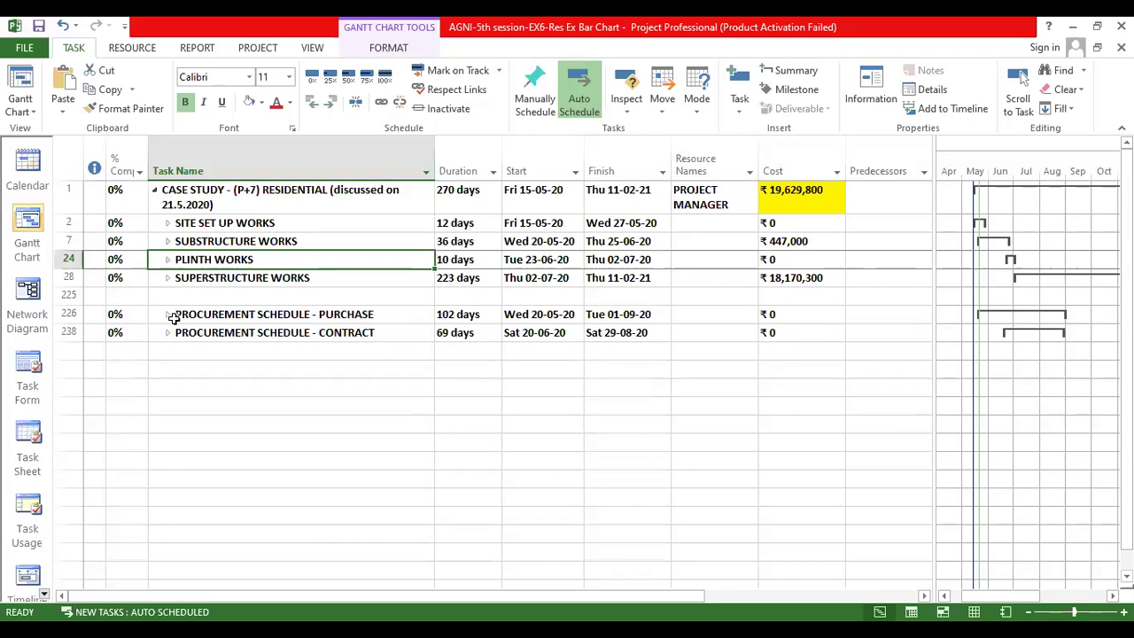
pyautogui.moveTo(70, 315); pyautogui.dragTo(58, 336)
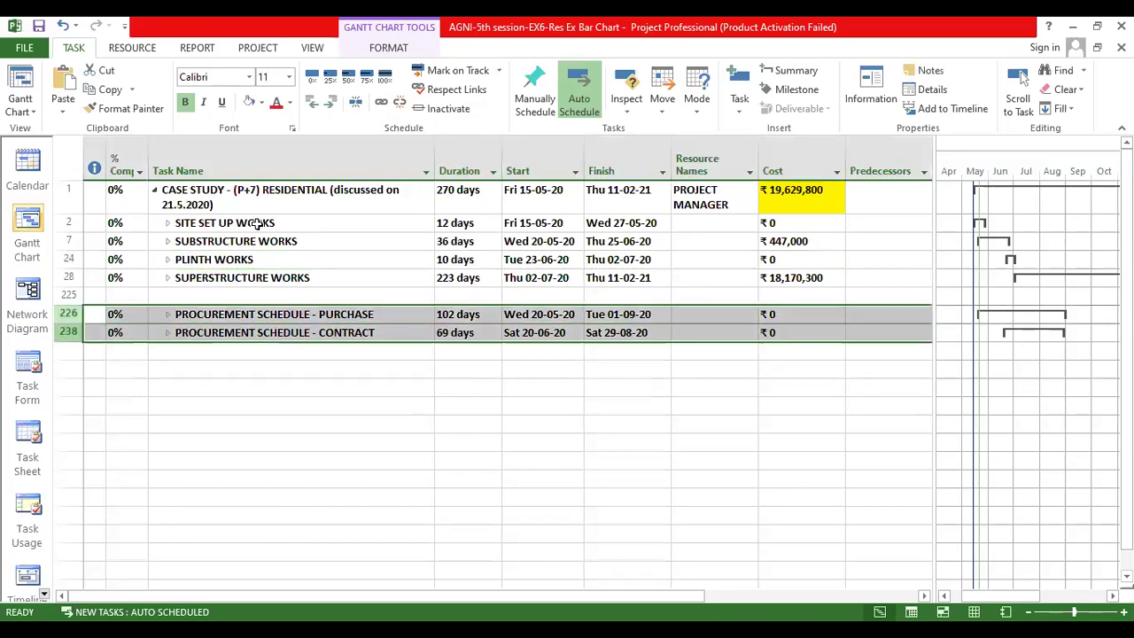
pyautogui.click(311, 101)
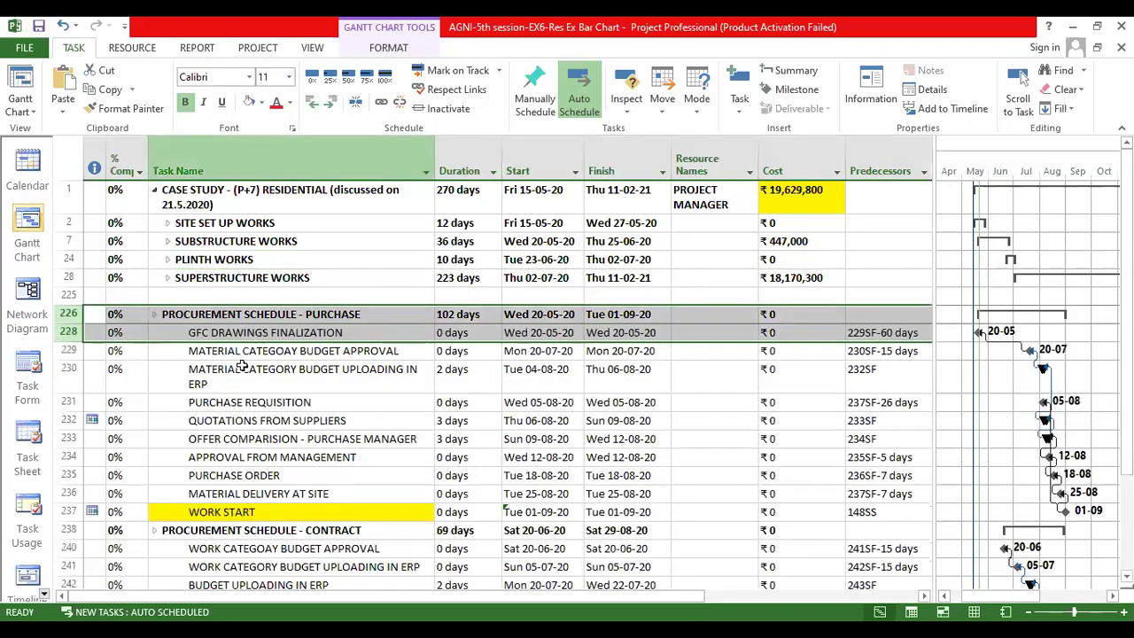
# Step: Collapse the outdented PROCUREMENT SCHEDULE - PURCHASE and PROCUREMENT SCHEDULE - CONTRACT groups
pyautogui.click(153, 321)
pyautogui.click(154, 314)
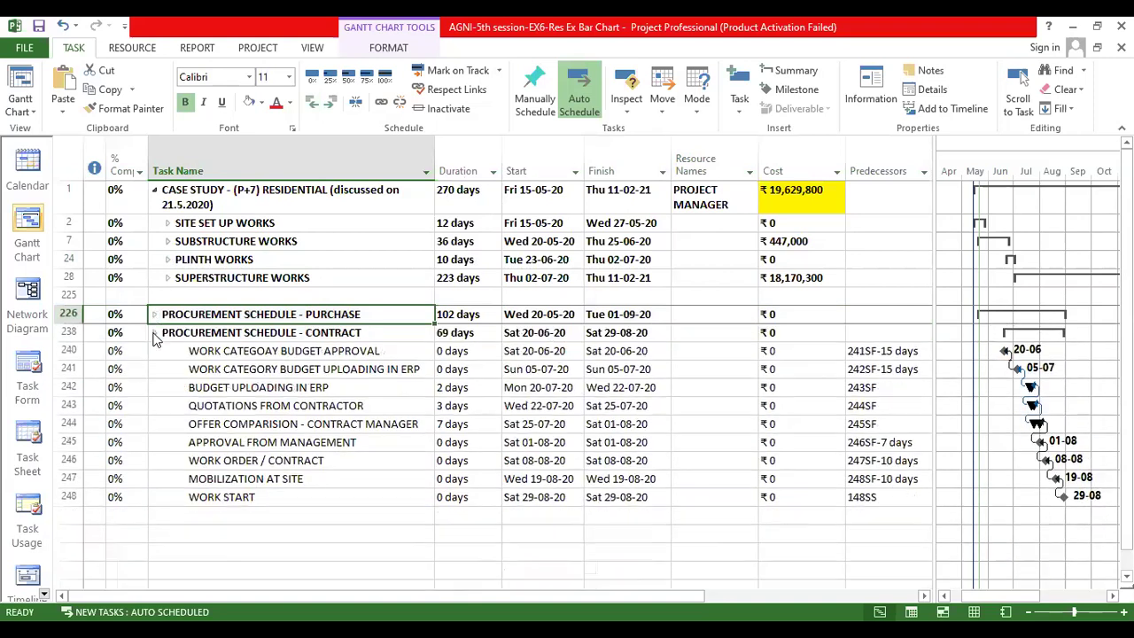
pyautogui.click(156, 337)
pyautogui.click(154, 333)
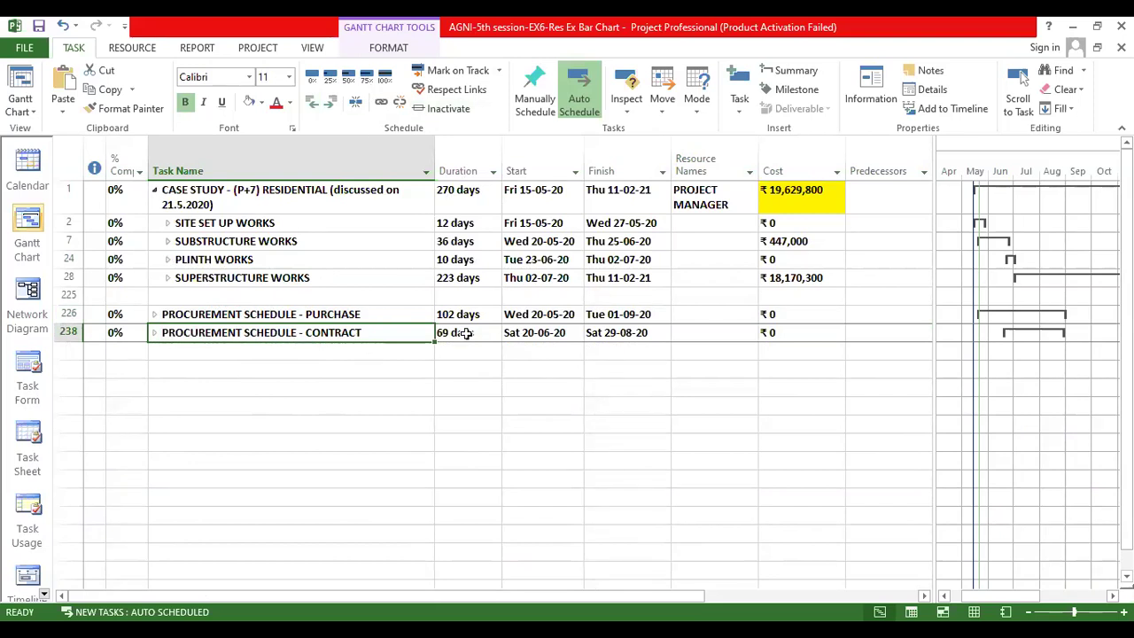
# Step: Expand PROCUREMENT SCHEDULE - PURCHASE and review the OFFER COMPARISION, APPROVAL FROM MANAGEMENT and PURCHASE ORDER tasks, including the purchase order's start date
pyautogui.click(154, 313)
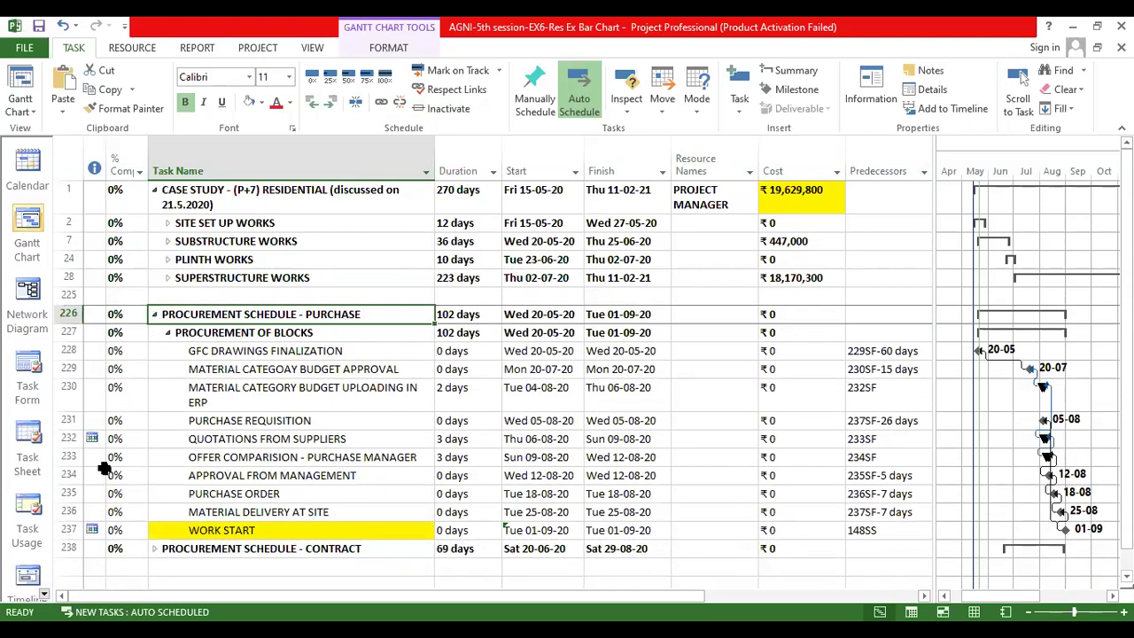
pyautogui.click(64, 457)
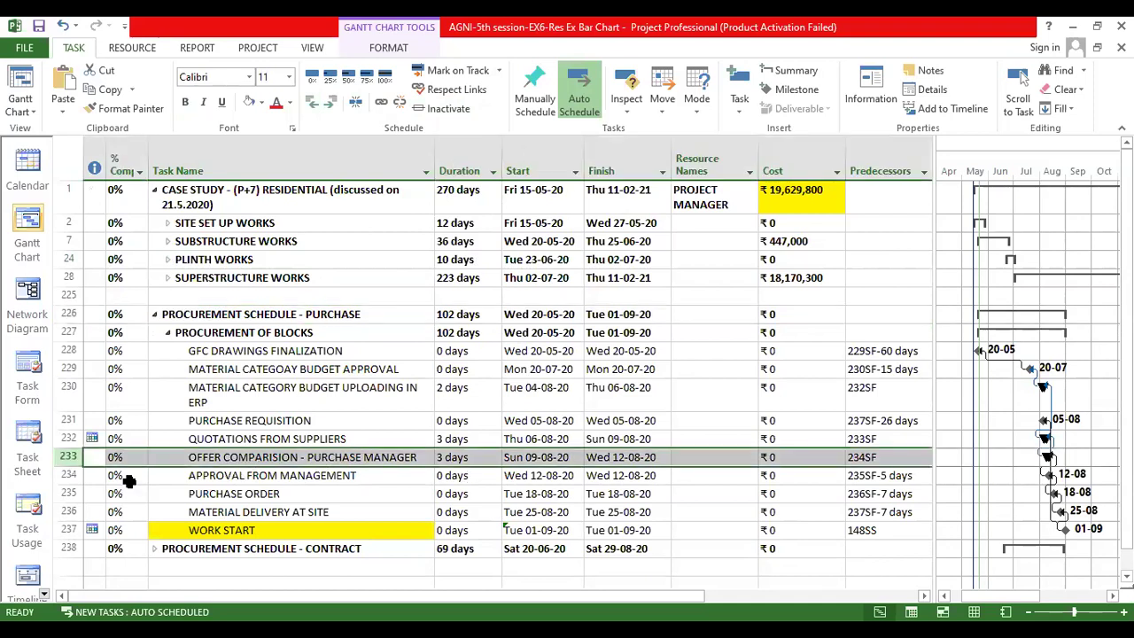
pyautogui.click(62, 476)
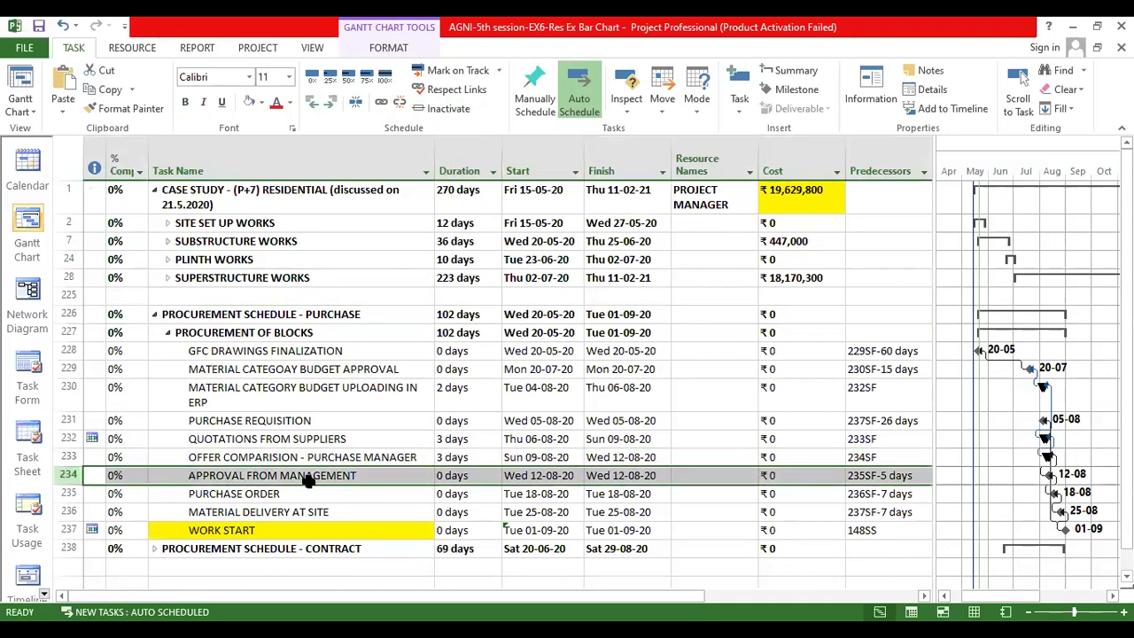
pyautogui.click(226, 497)
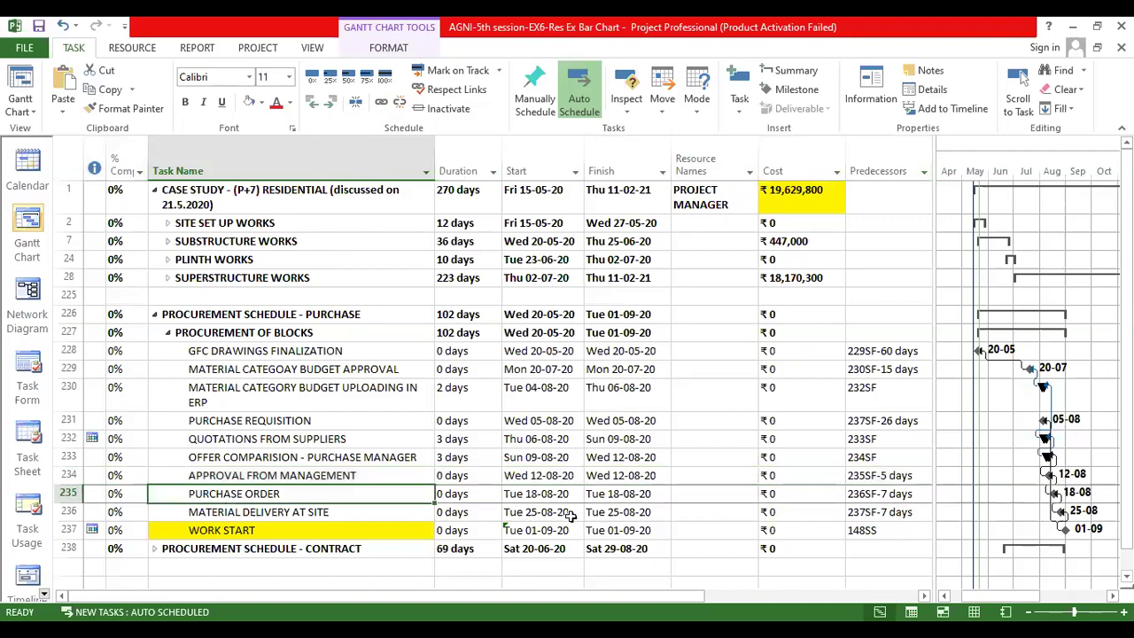
pyautogui.click(537, 495)
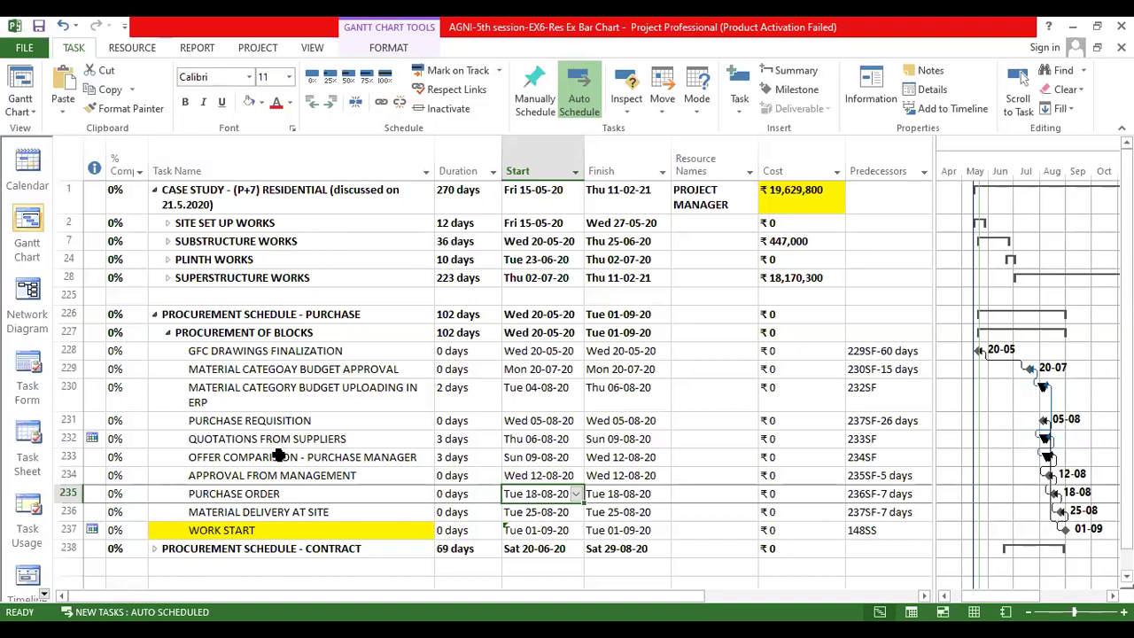
# Step: Examine the block procurement tasks in reverse order, from PURCHASE ORDER back to the material budget uploading and approval
pyautogui.click(209, 493)
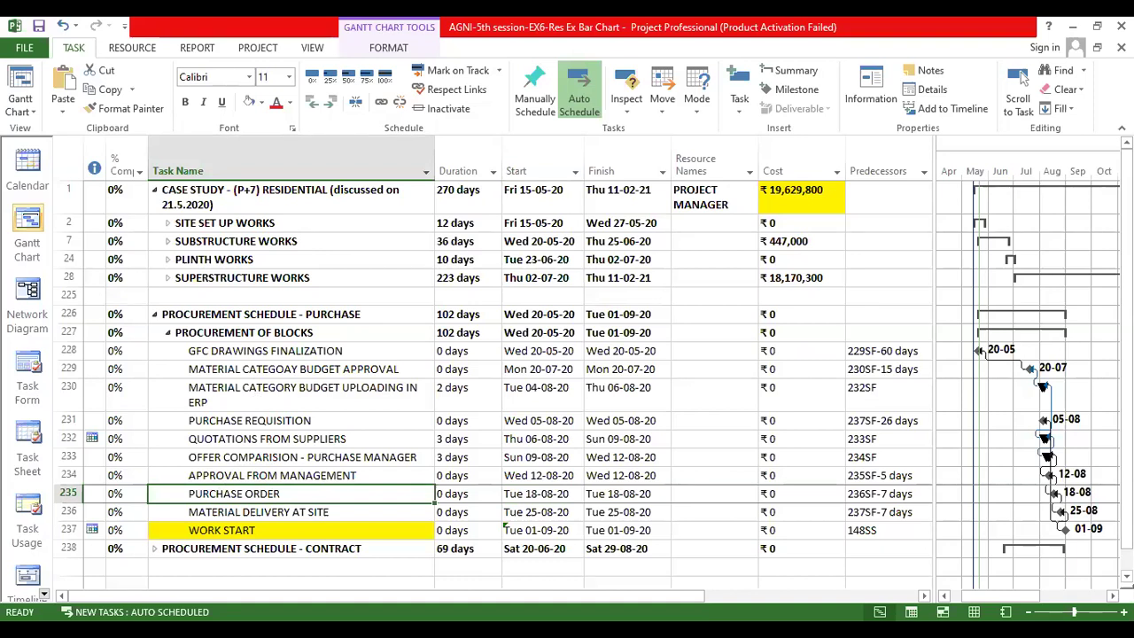
pyautogui.click(198, 473)
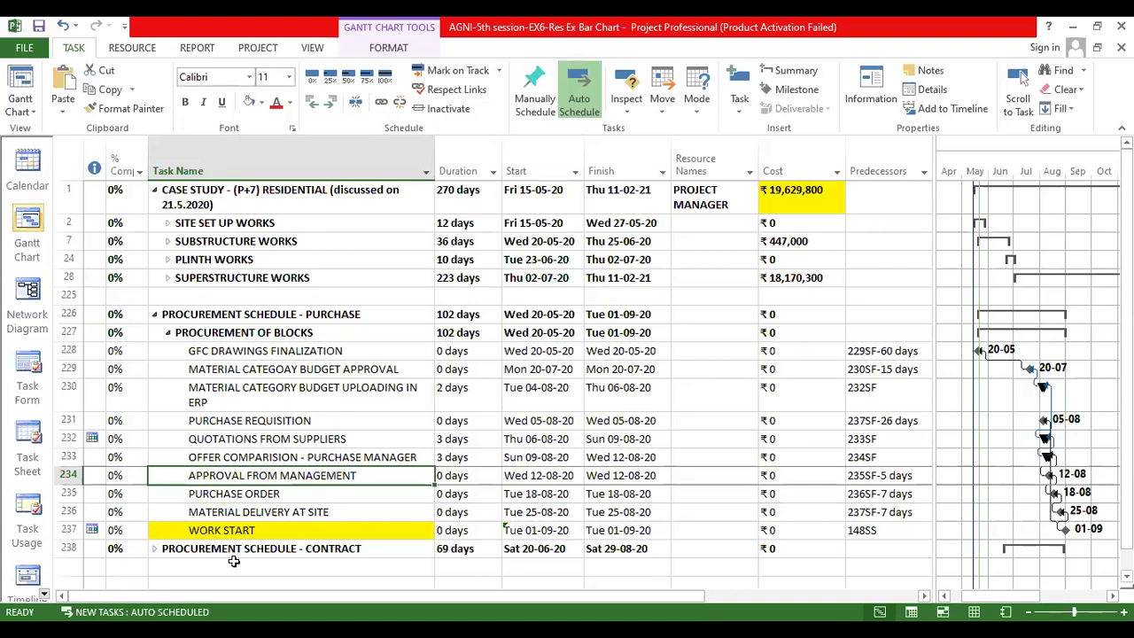
pyautogui.click(229, 456)
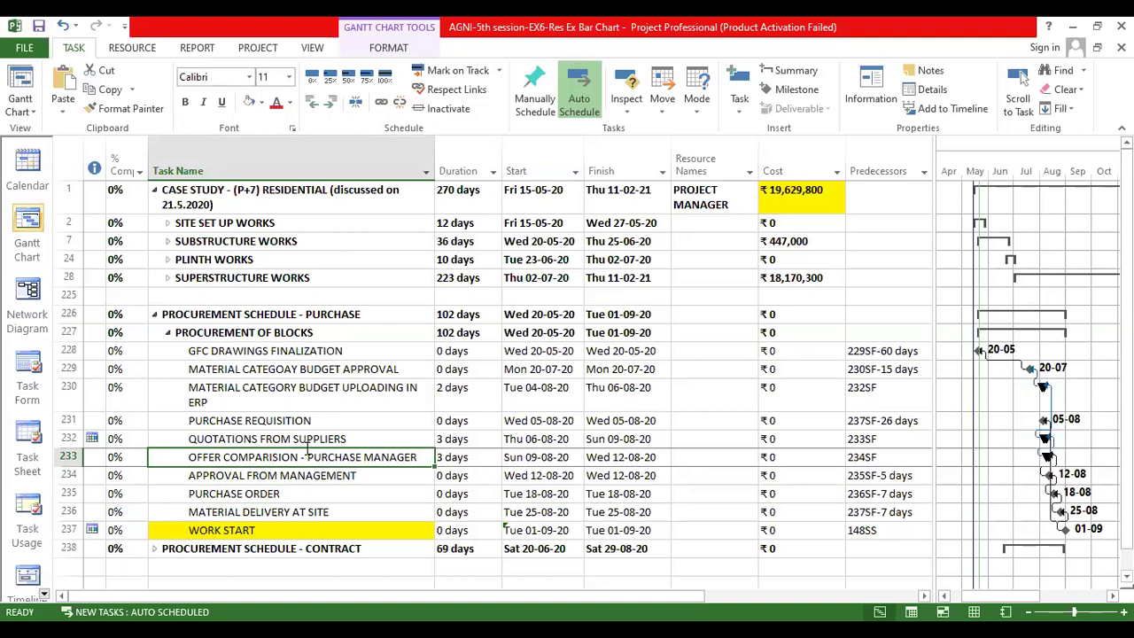
pyautogui.click(307, 446)
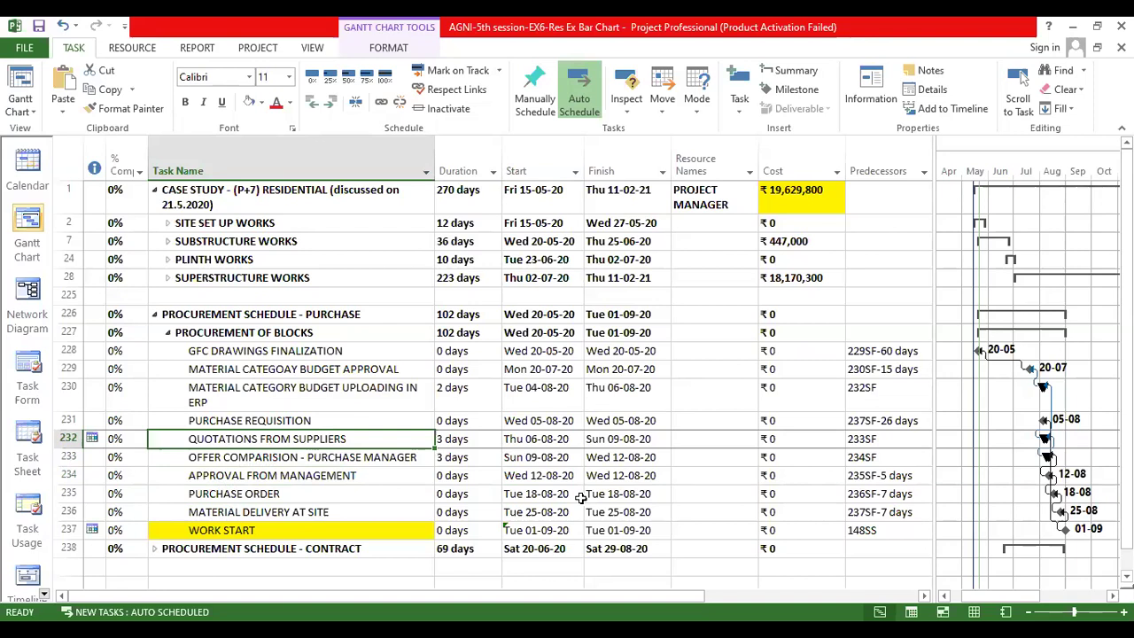
pyautogui.click(315, 421)
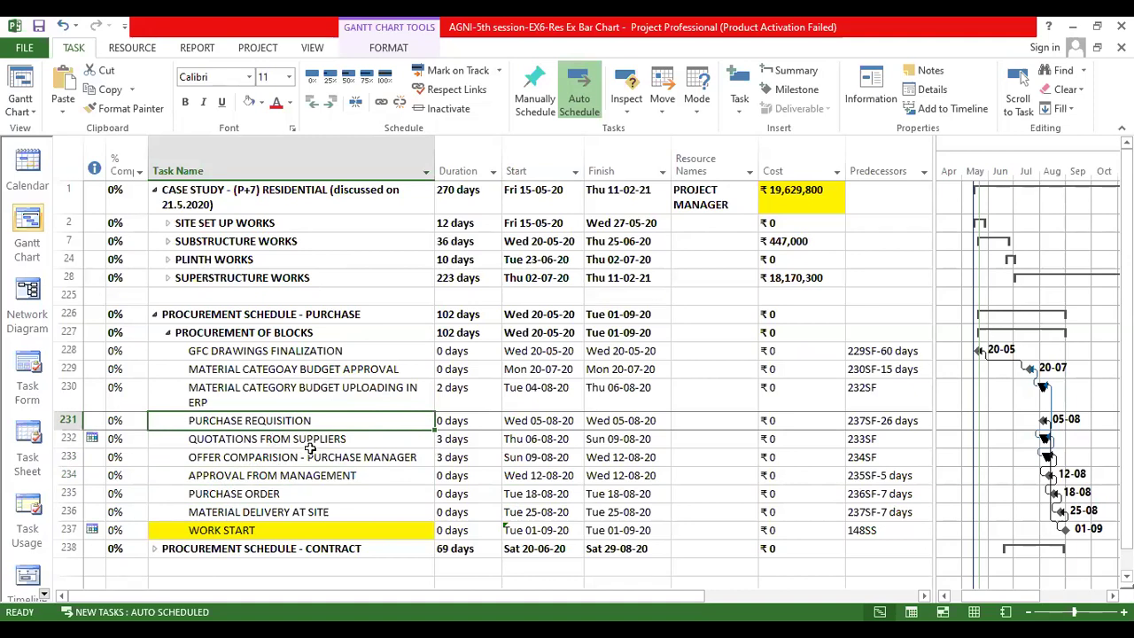
pyautogui.click(254, 402)
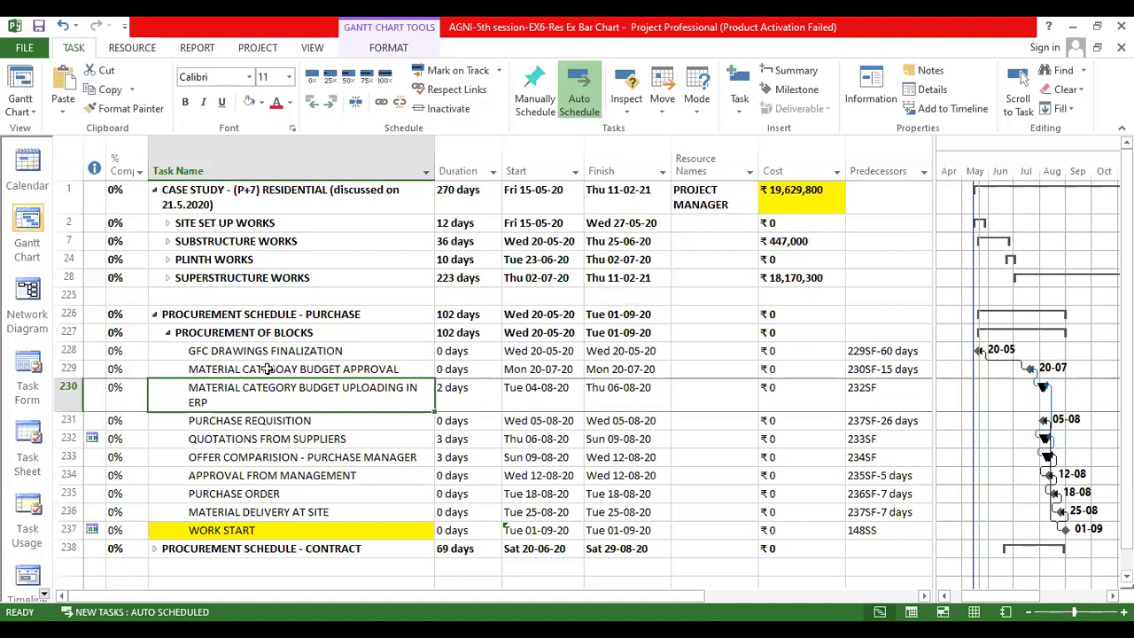
pyautogui.moveTo(287, 370); pyautogui.dragTo(286, 396)
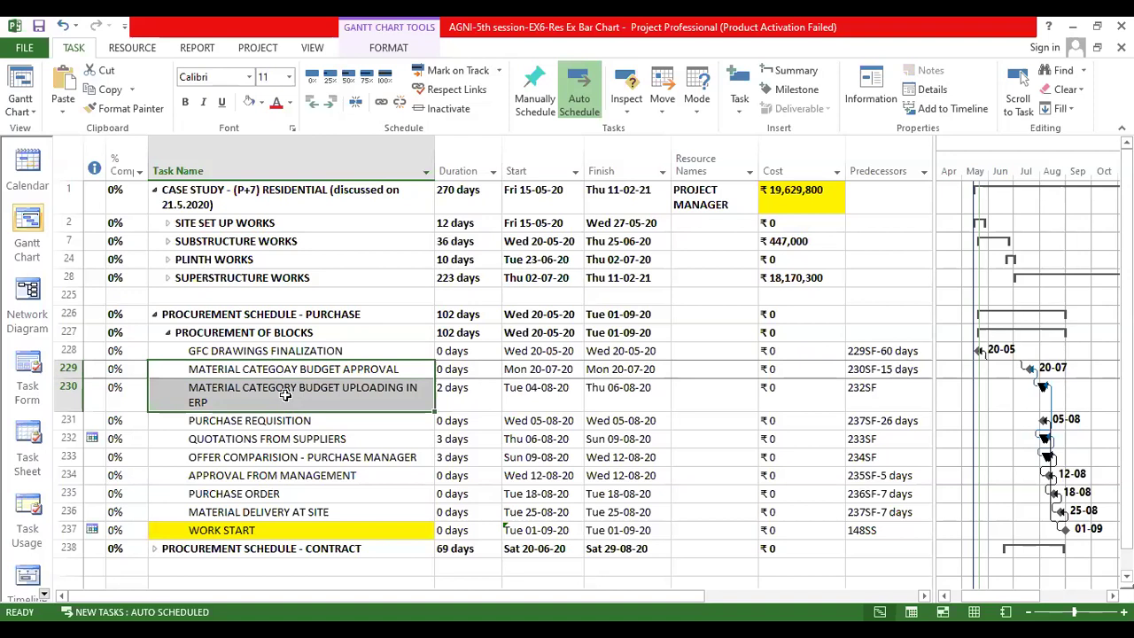
# Step: Review the whole PROCUREMENT OF BLOCKS sequence by selecting its tasks from GFC DRAWINGS FINALIZATION through WORK START
pyautogui.click(247, 352)
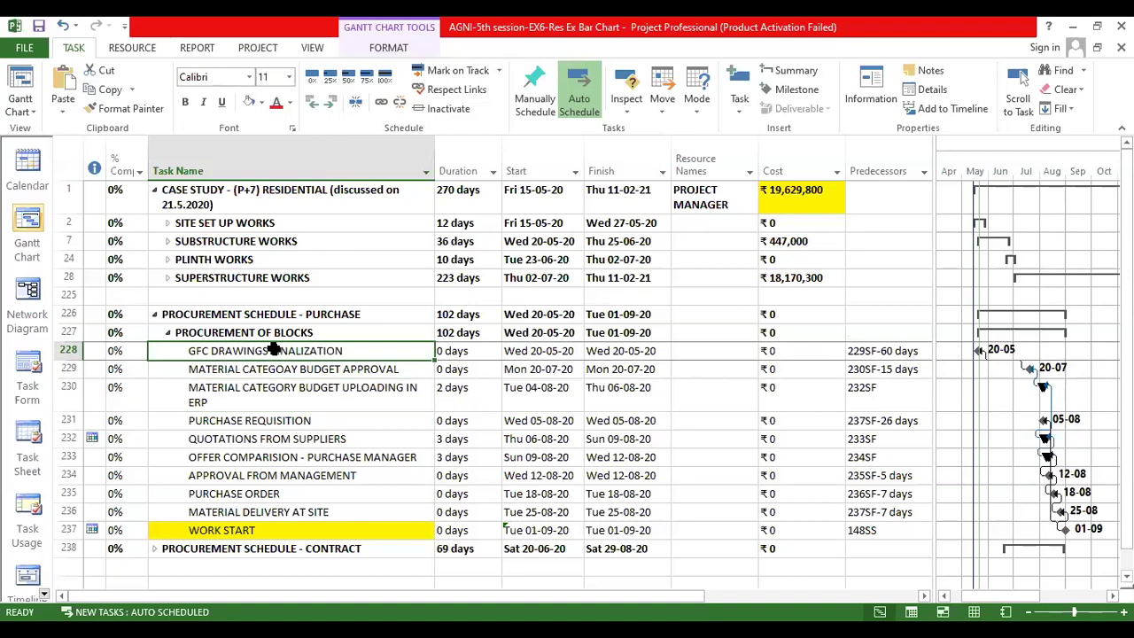
pyautogui.keyDown('shift'); pyautogui.click(212, 528); pyautogui.keyUp('shift')
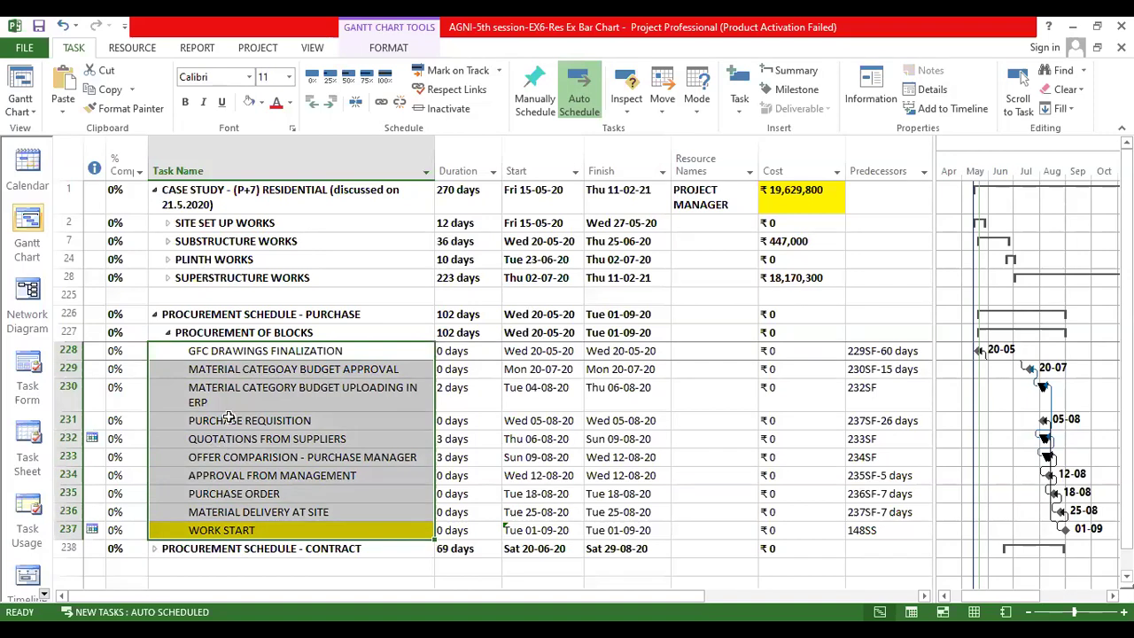
pyautogui.click(241, 440)
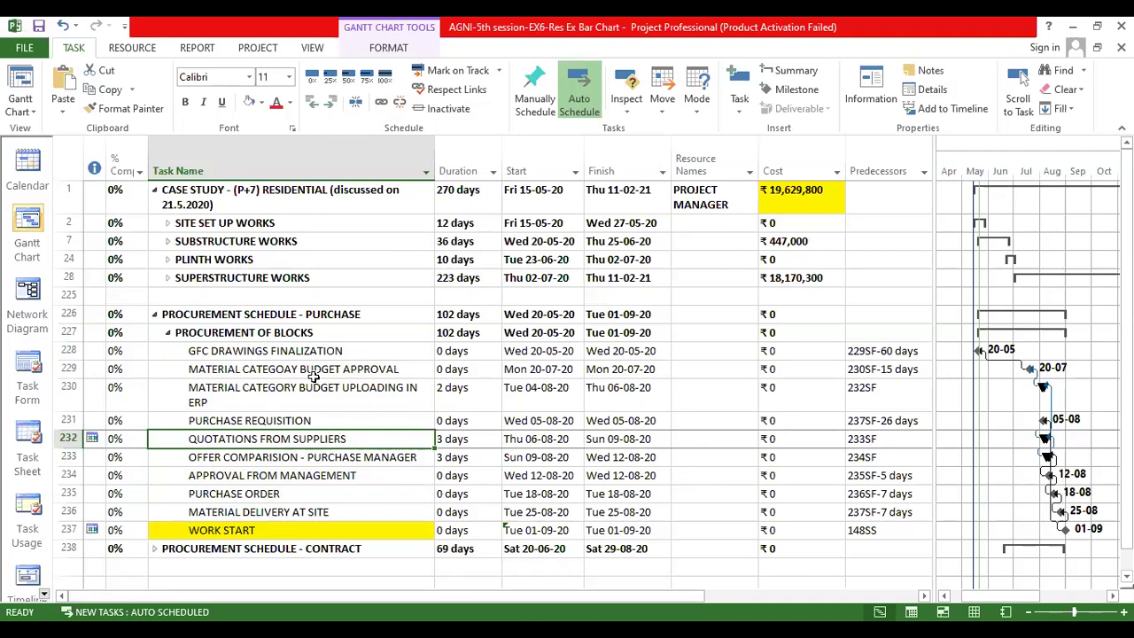
pyautogui.click(310, 339)
# Step: Expand PROCUREMENT SCHEDULE - CONTRACT to show the blockwork and plaster contractor tasks
pyautogui.scroll(-1, 200, 521)
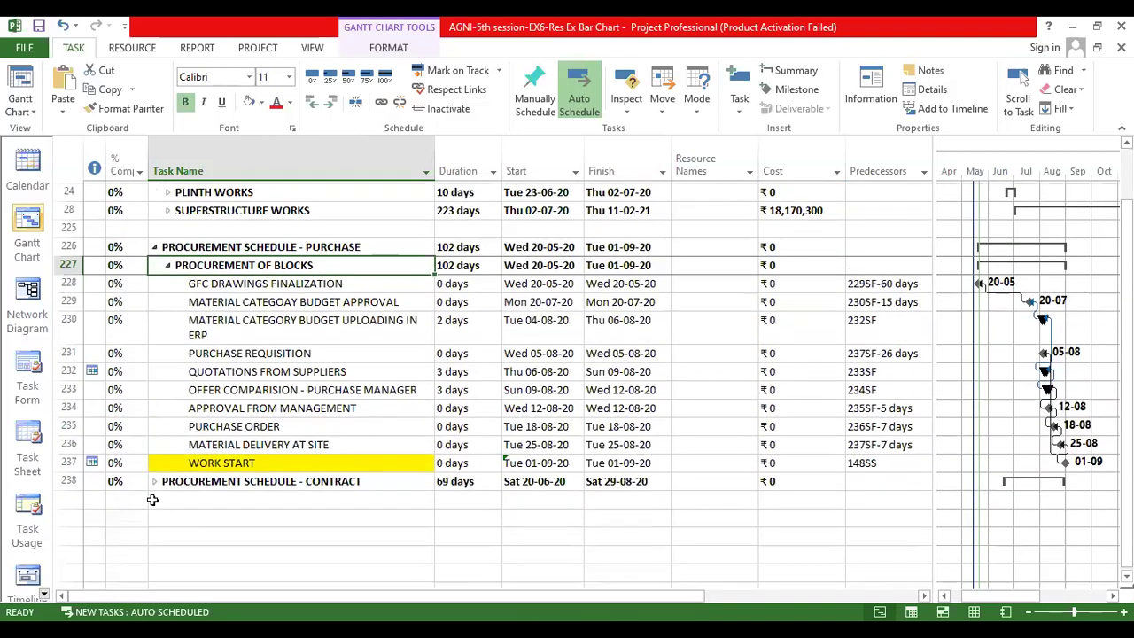
pyautogui.click(153, 480)
pyautogui.scroll(-3, 425, 459)
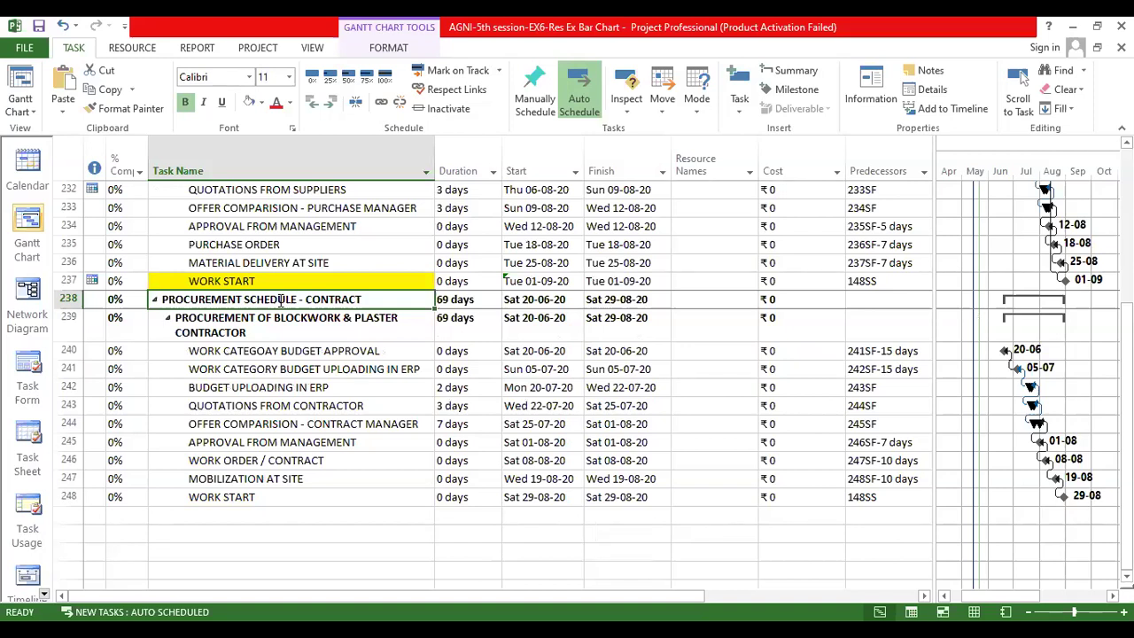
# Step: Compare MATERIAL DELIVERY AT SITE in the purchase schedule with WORK START and MOBILIZATION AT SITE in the contract schedule
pyautogui.click(289, 493)
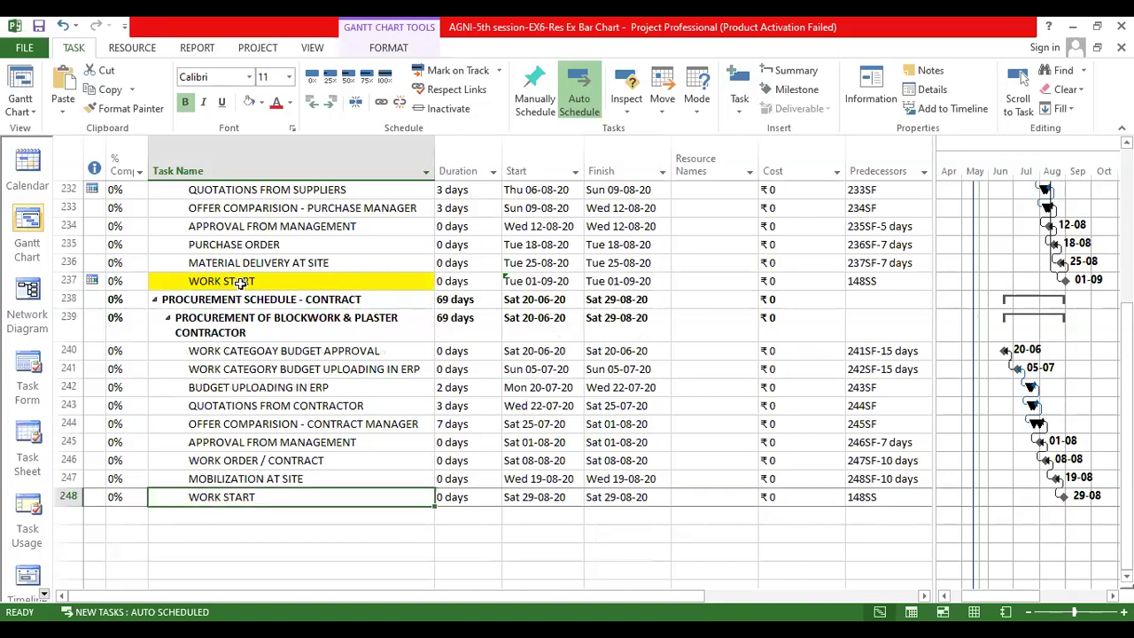
pyautogui.click(247, 260)
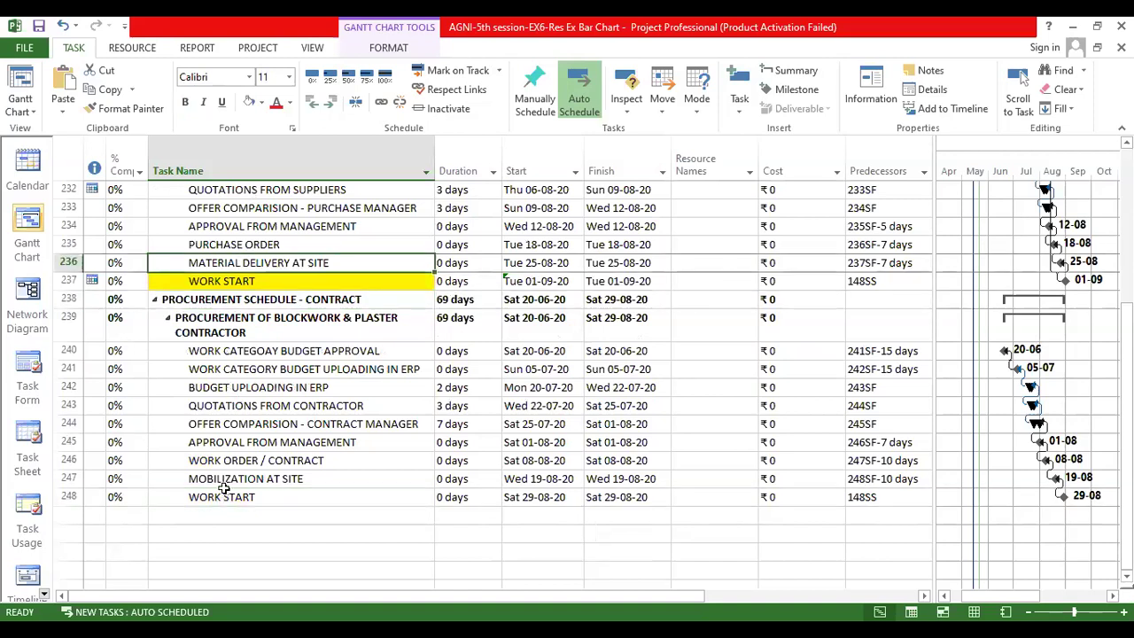
pyautogui.click(378, 483)
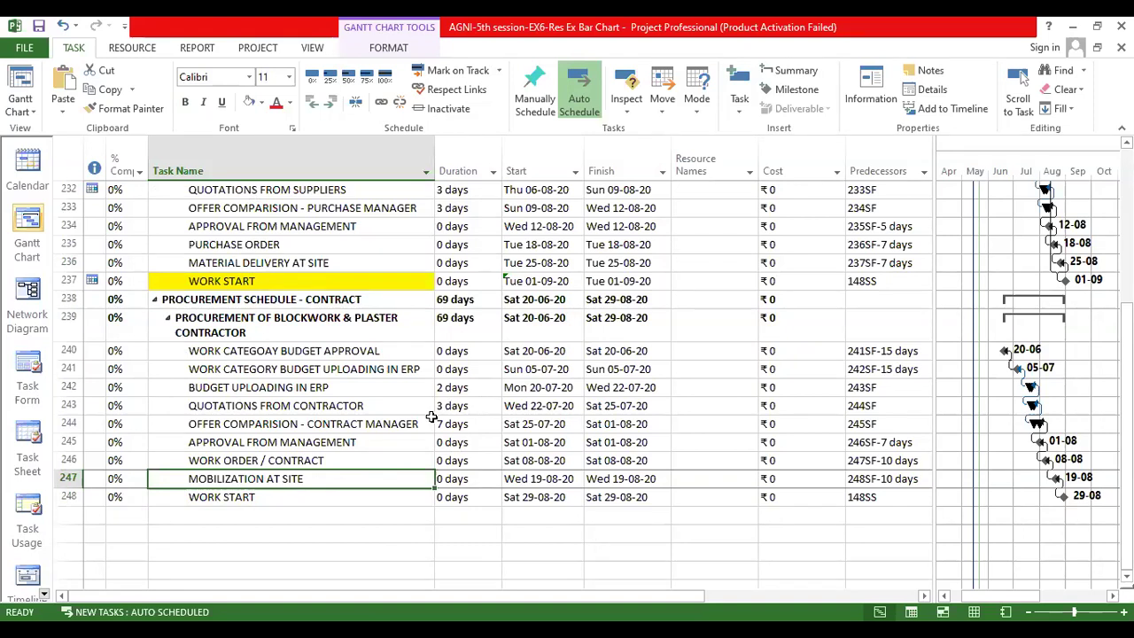
# Step: Examine the duration, predecessor link and start date of MOBILIZATION AT SITE against the contract schedule's WORK START date
pyautogui.click(474, 478)
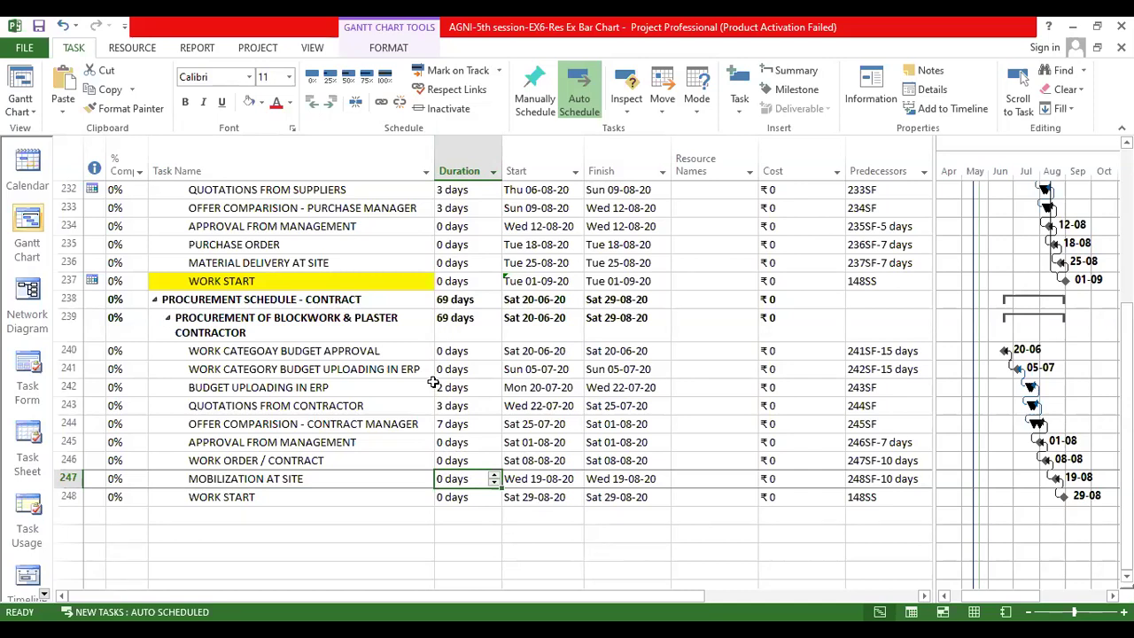
pyautogui.click(877, 478)
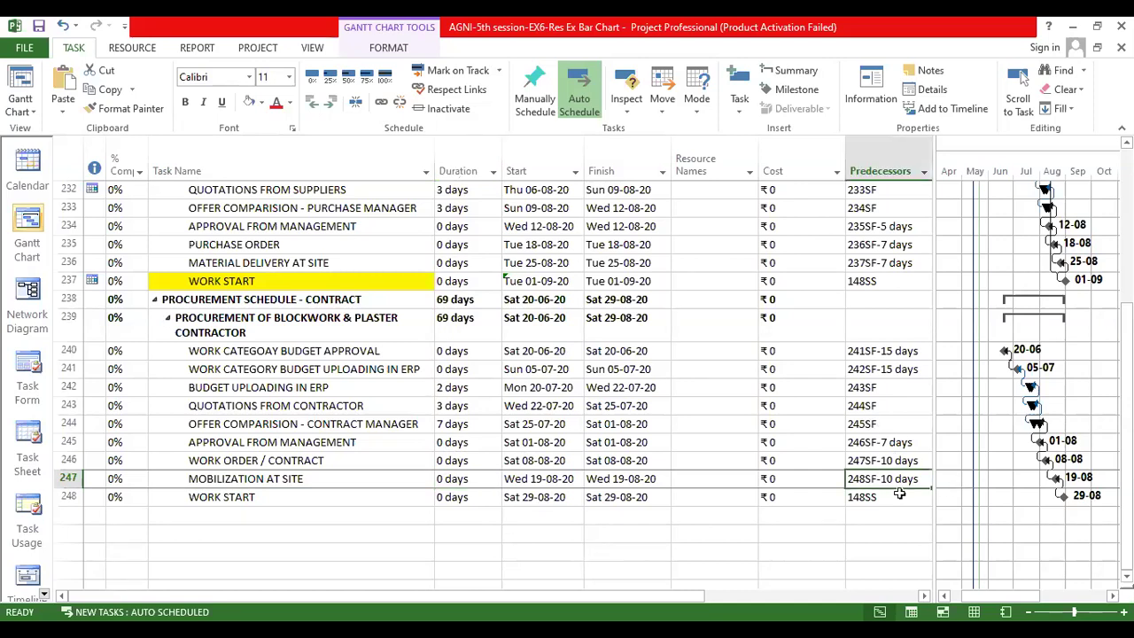
pyautogui.click(312, 501)
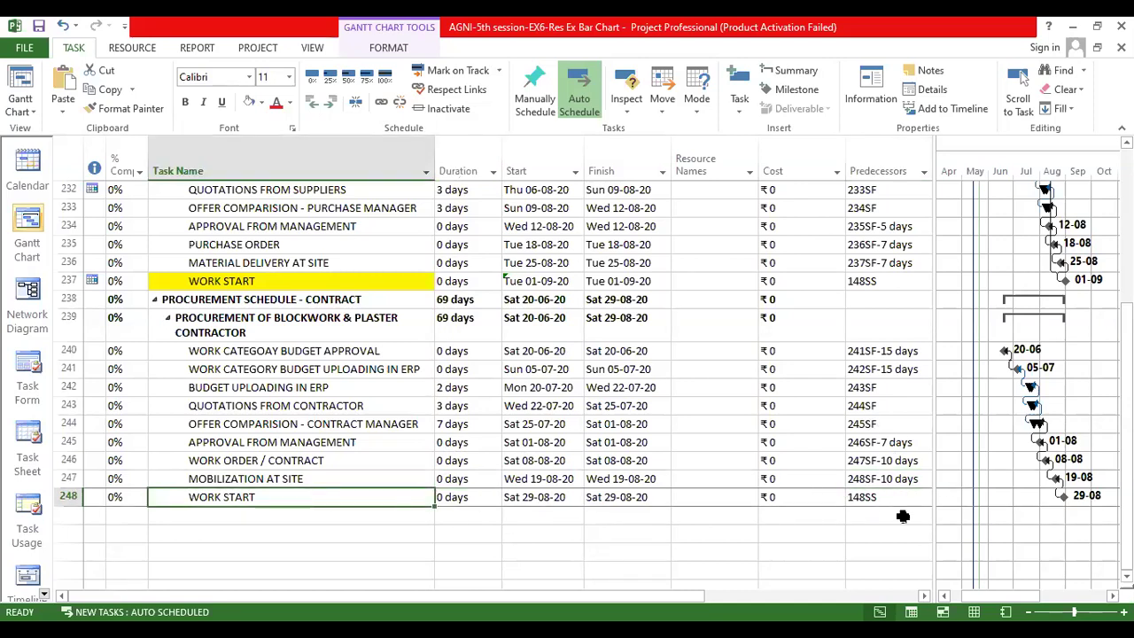
pyautogui.click(559, 501)
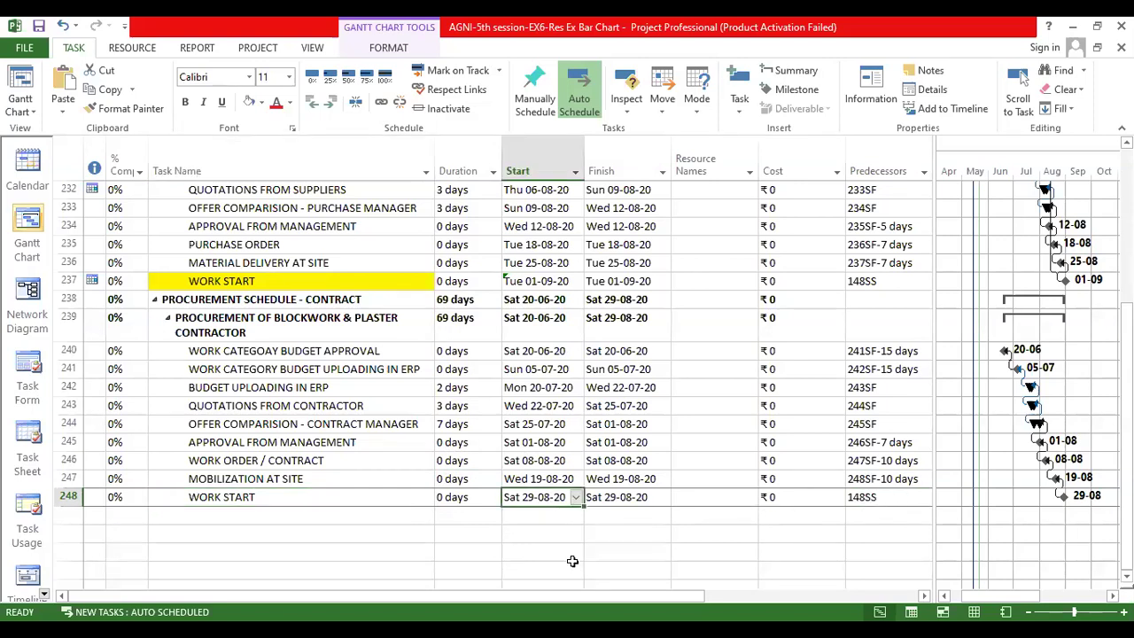
pyautogui.click(883, 479)
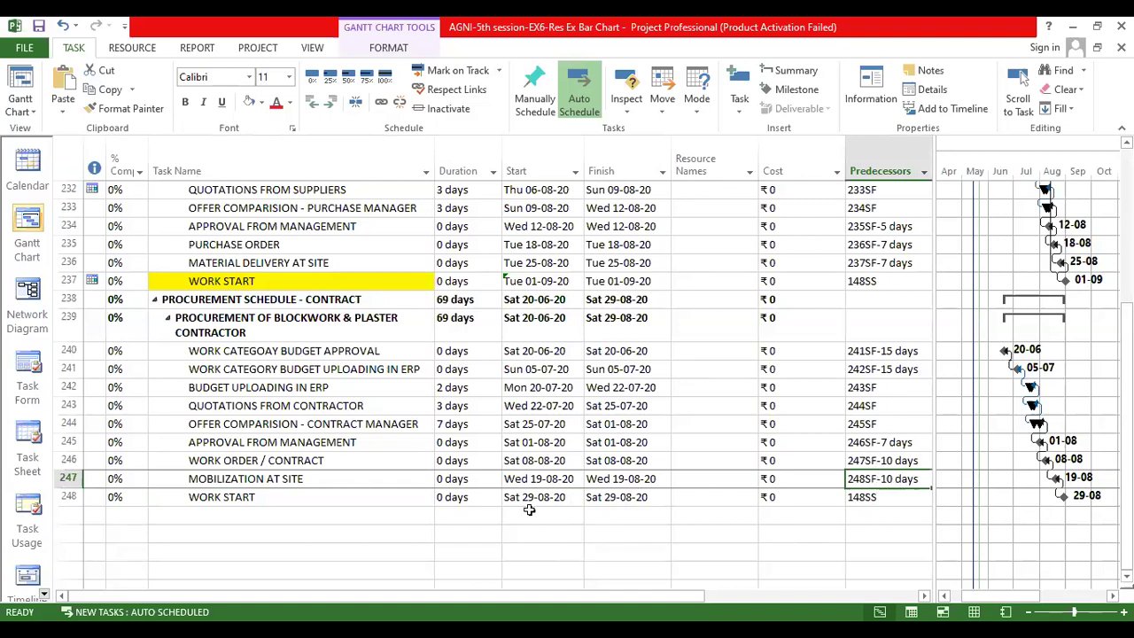
pyautogui.click(483, 478)
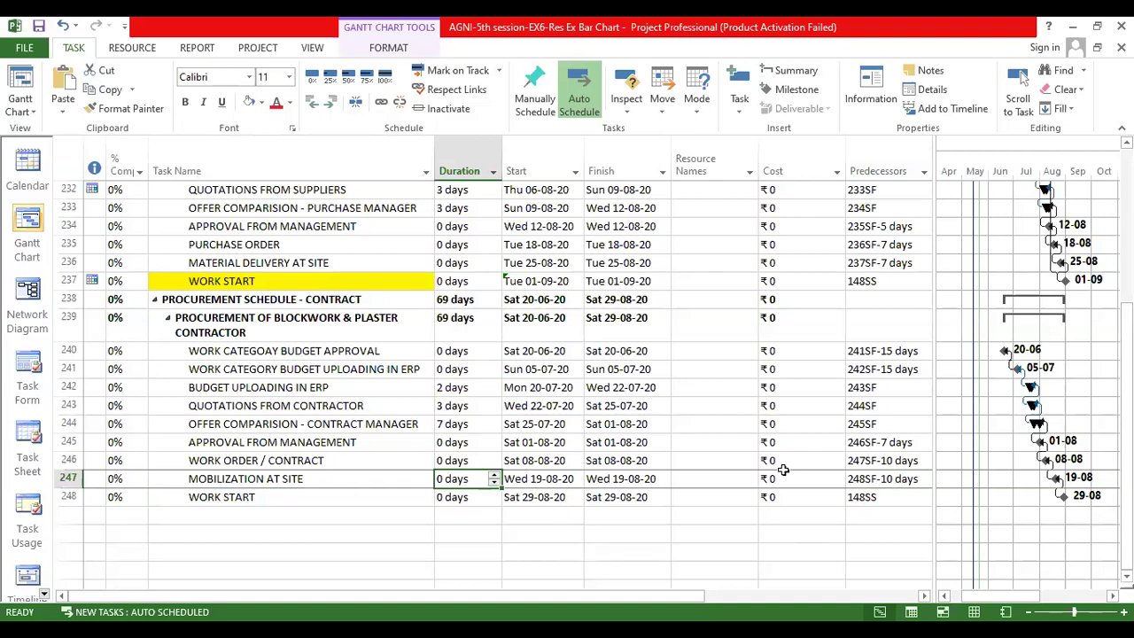
pyautogui.click(898, 471)
pyautogui.click(544, 483)
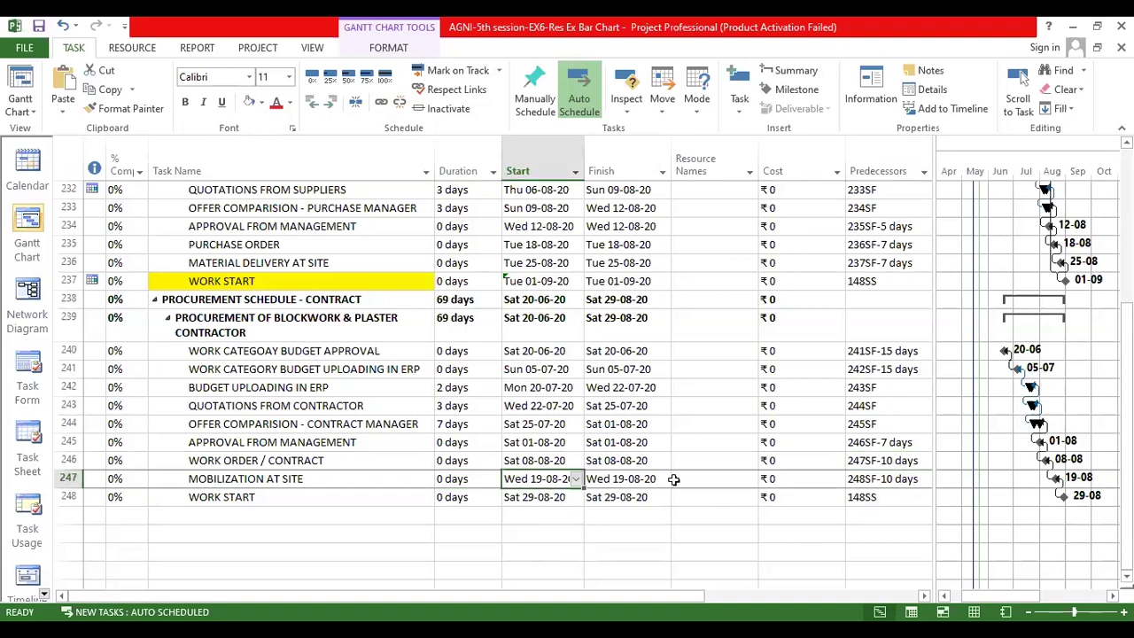
# Step: Set the duration of MOBILIZATION AT SITE in the contract procurement schedule to 10 days
pyautogui.click(440, 478)
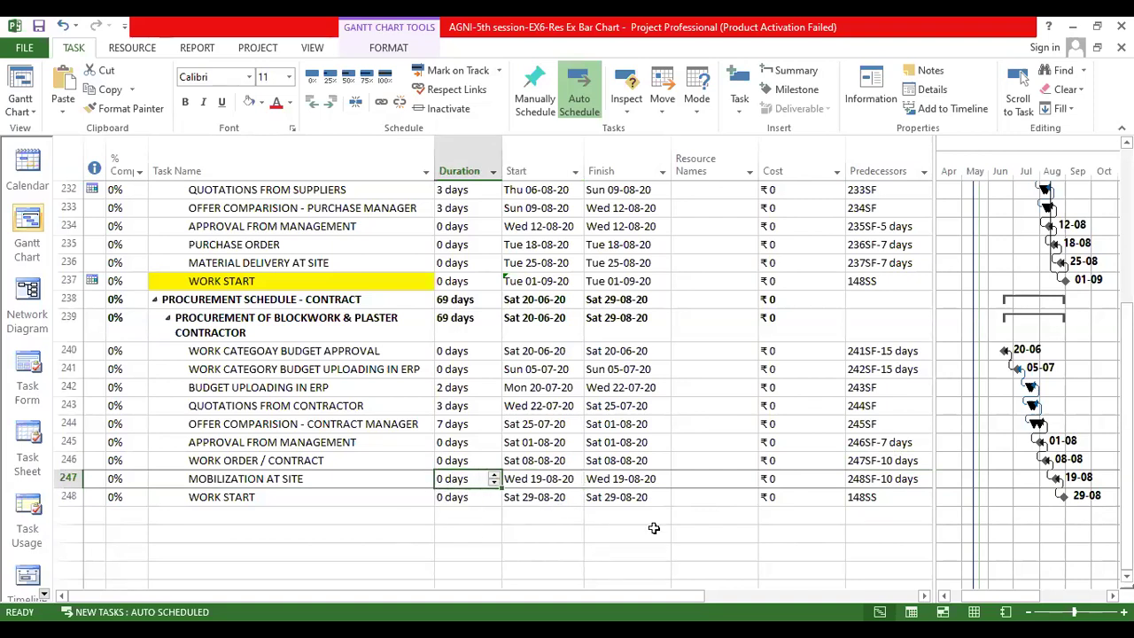
pyautogui.click(903, 483)
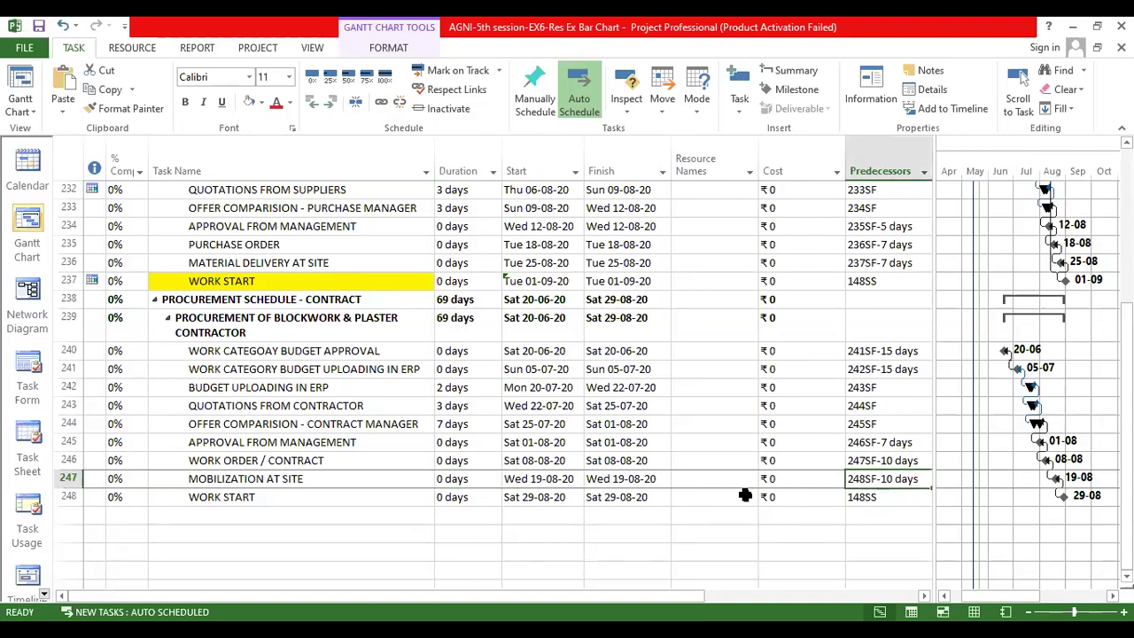
pyautogui.click(441, 481)
pyautogui.write('10')
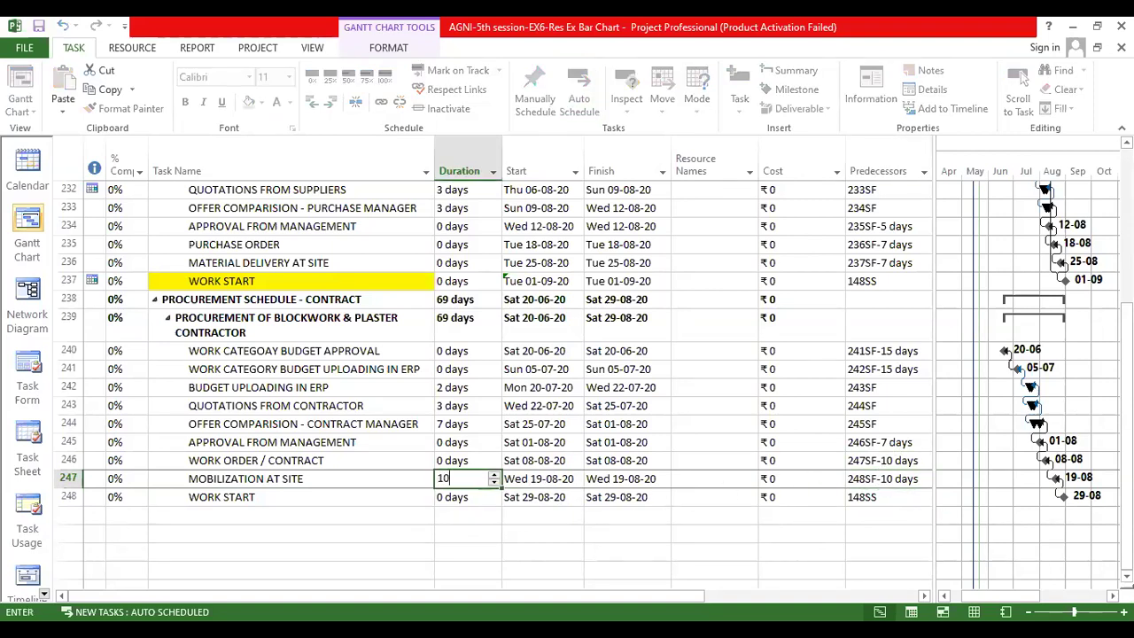
pyautogui.press('Escape')
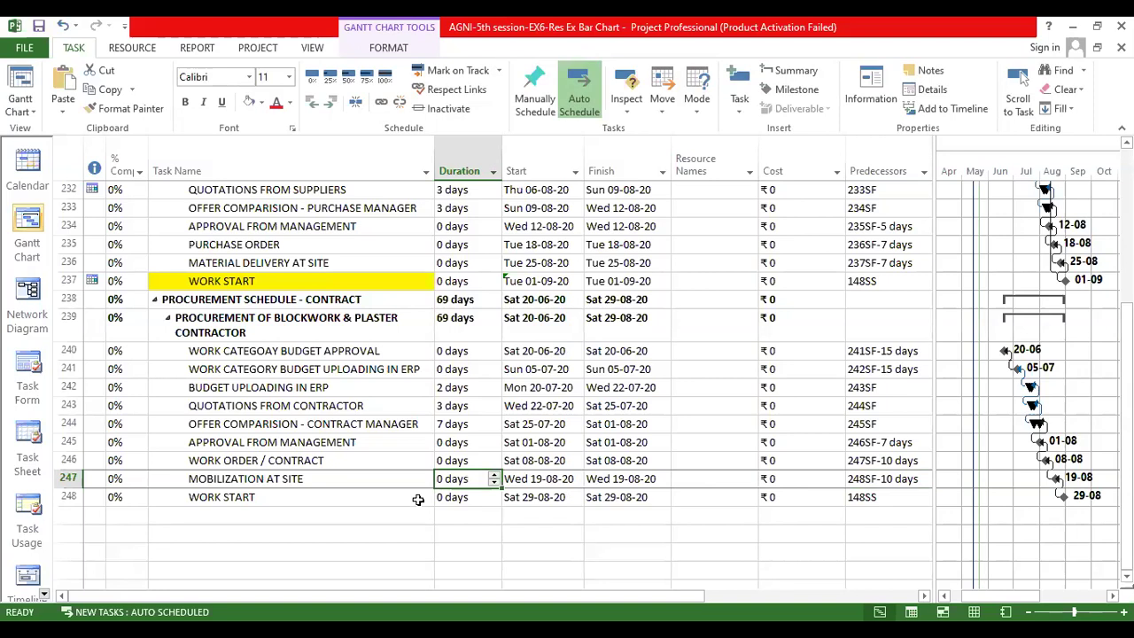
pyautogui.write('10')
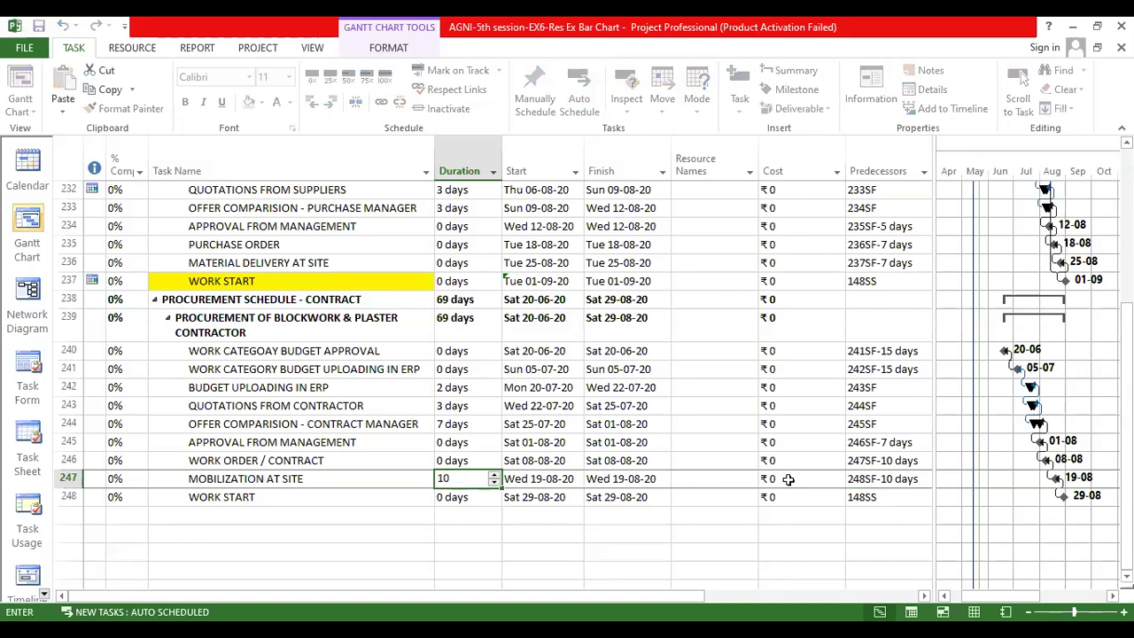
pyautogui.click(881, 483)
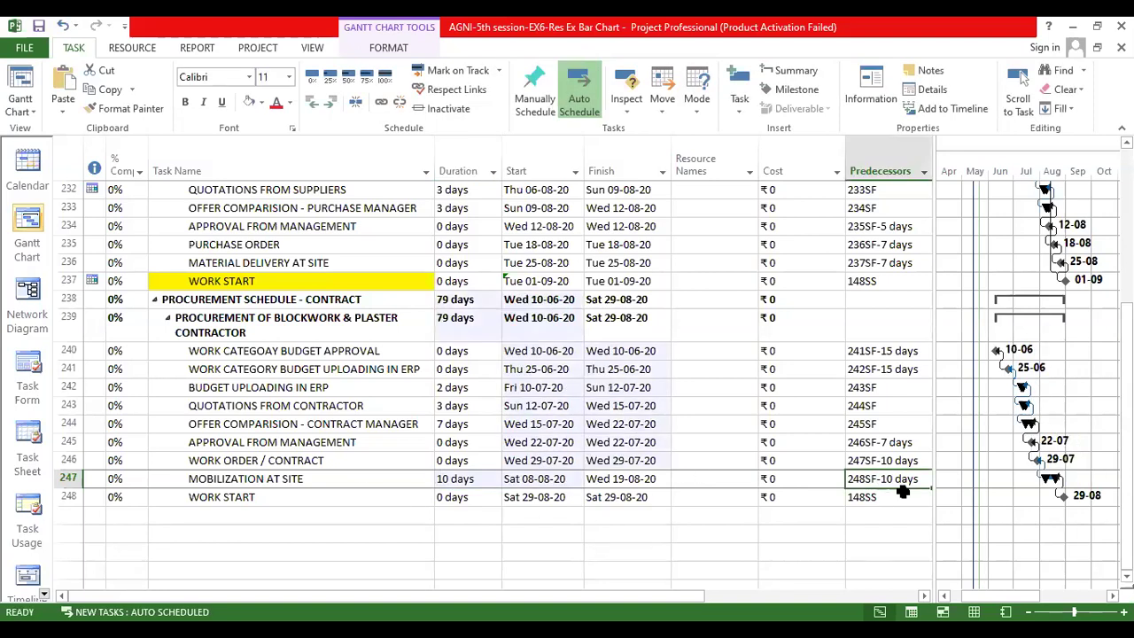
# Step: Remove the 10-day lead from MOBILIZATION AT SITE's predecessor, leaving 248SF, and check its start, finish and duration
pyautogui.click(903, 486)
pyautogui.moveTo(882, 479); pyautogui.dragTo(923, 481)
pyautogui.press('BackSpace')
pyautogui.press('BackSpace')
pyautogui.press('Return')
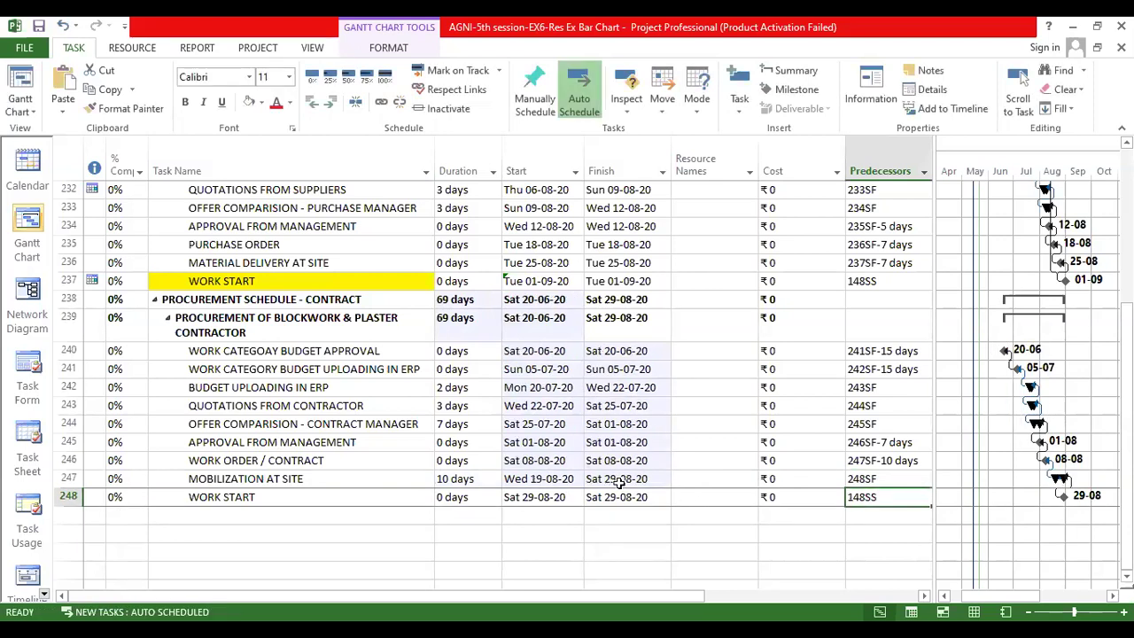
pyautogui.click(544, 479)
pyautogui.click(582, 478)
pyautogui.click(456, 480)
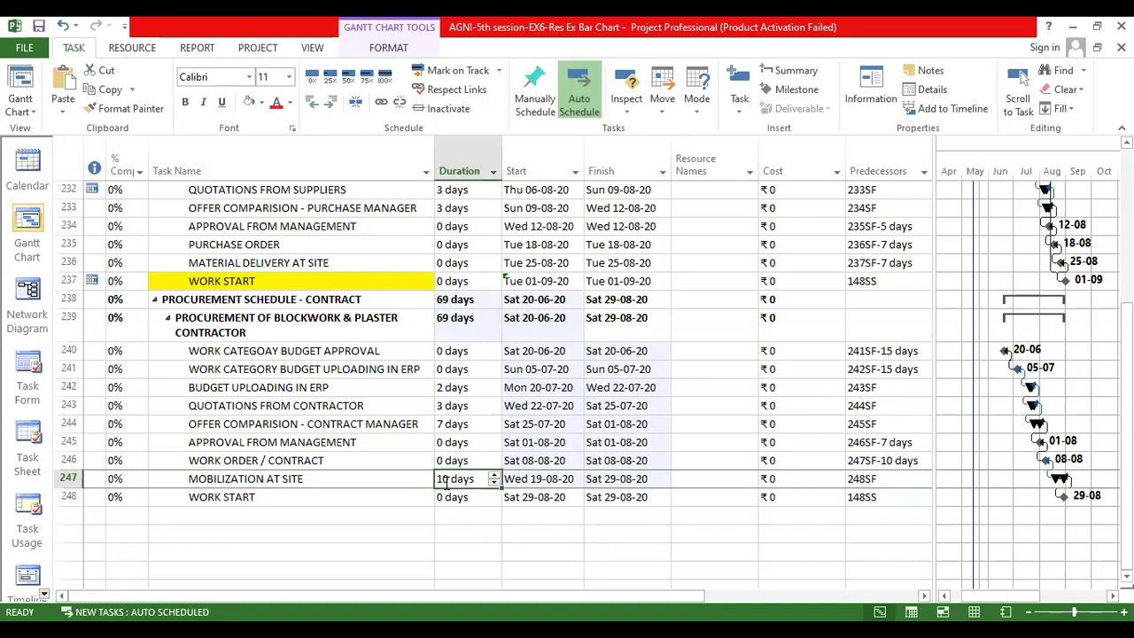
pyautogui.click(267, 482)
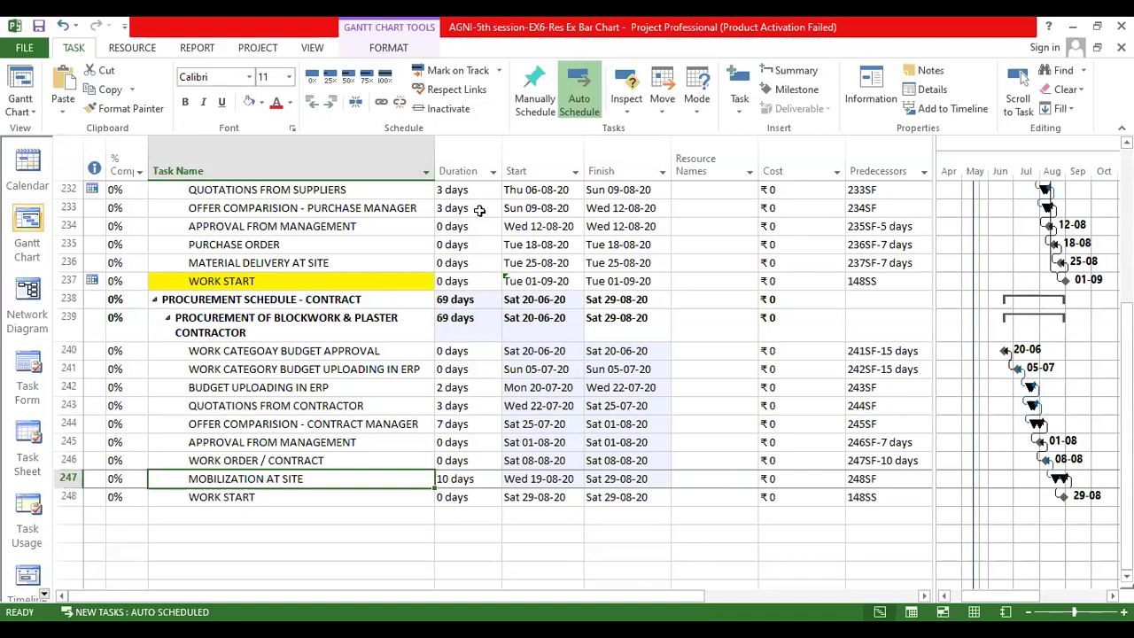
# Step: Switch to the PowerPoint presentation and show slide 61, CONCEPT OF RESOURCE USAGE, full screen
pyautogui.hotkey('alt', 'Tab')
pyautogui.click(84, 372)
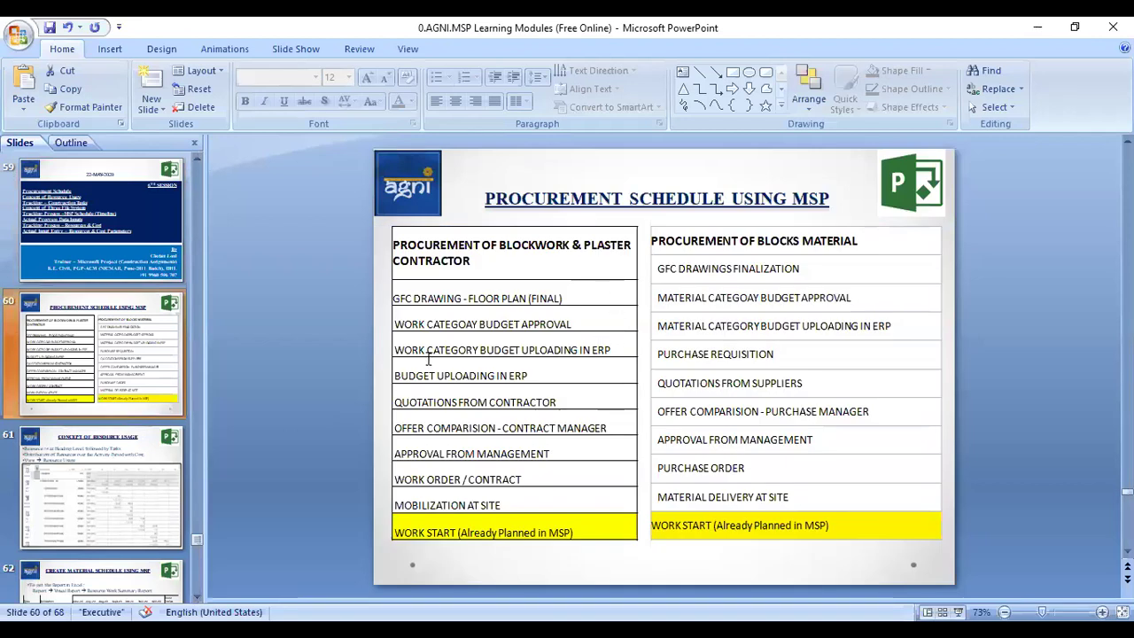
pyautogui.press('Down')
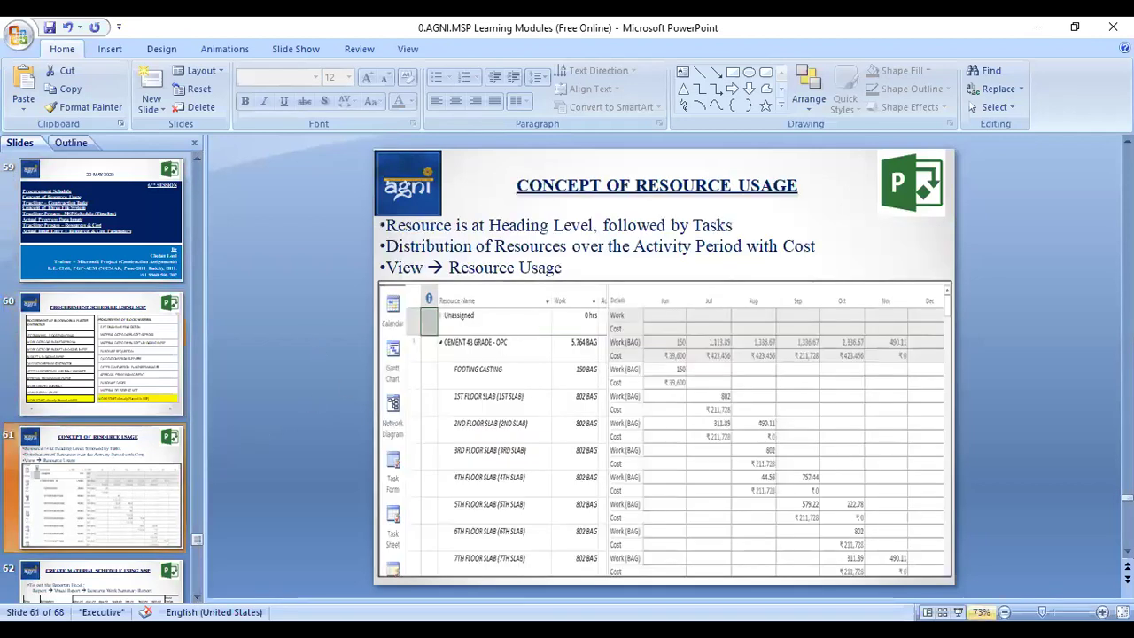
pyautogui.click(958, 612)
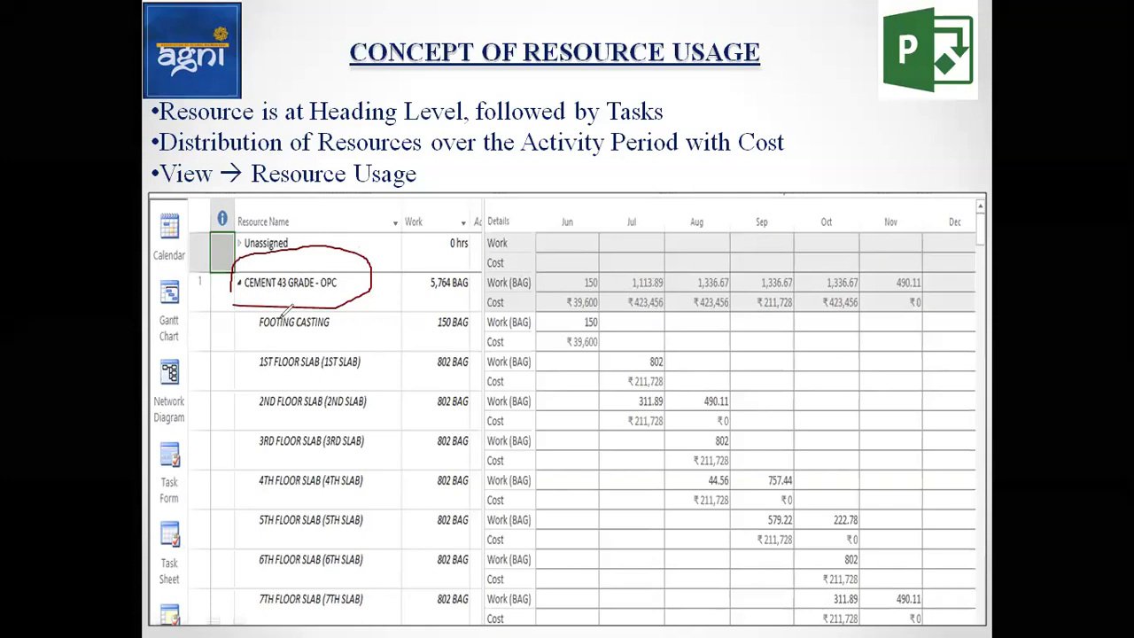
# Step: Draw pen lines from the CEMENT 43 GRADE - OPC heading to its floor tasks, erase the ink, and end the slide show
pyautogui.moveTo(268, 291)
pyautogui.mouseDown()
pyautogui.moveTo(243, 316)
pyautogui.moveTo(258, 324)
pyautogui.mouseUp()
pyautogui.moveTo(251, 290); pyautogui.dragTo(257, 393)
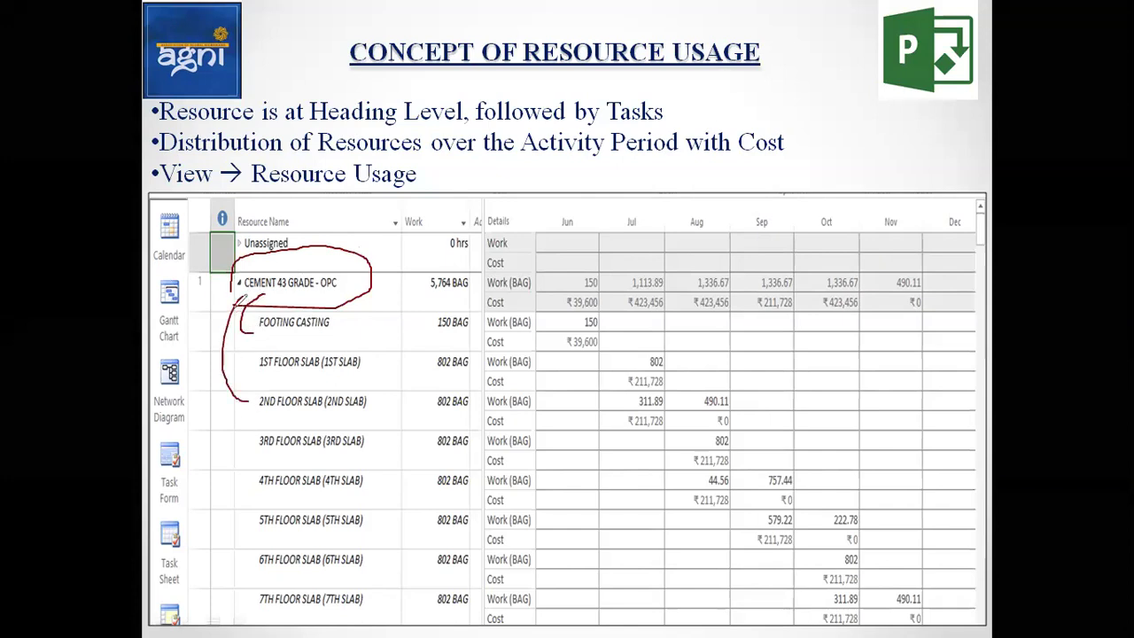
pyautogui.moveTo(215, 311)
pyautogui.mouseDown()
pyautogui.moveTo(208, 472)
pyautogui.moveTo(202, 434)
pyautogui.moveTo(257, 535)
pyautogui.mouseUp()
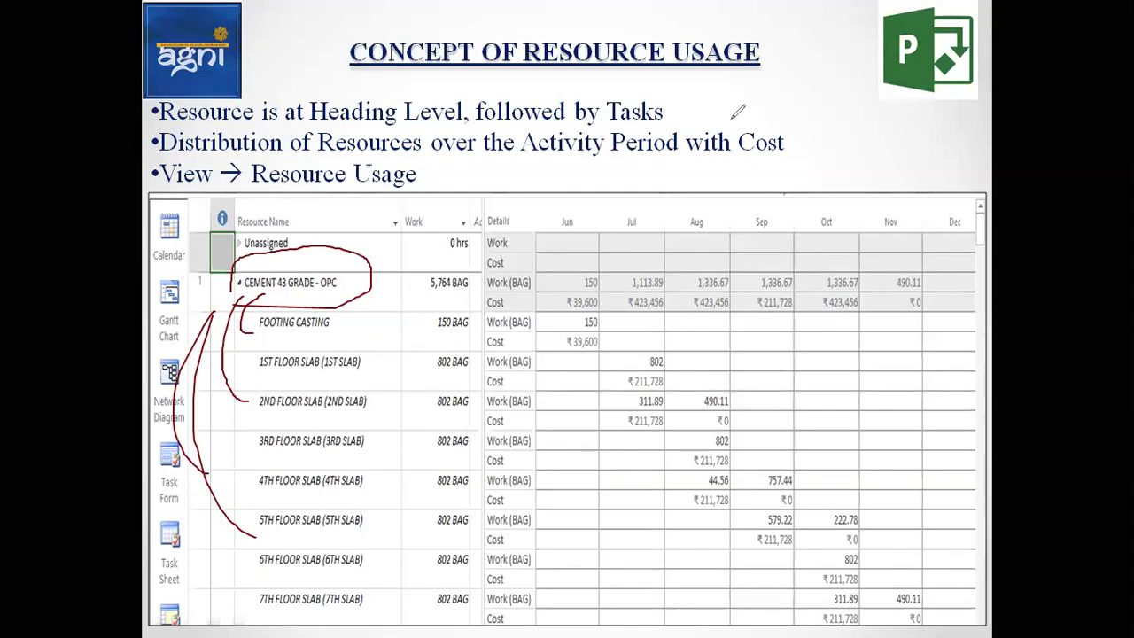
pyautogui.press('e')
pyautogui.hotkey('ctrl', 'a')
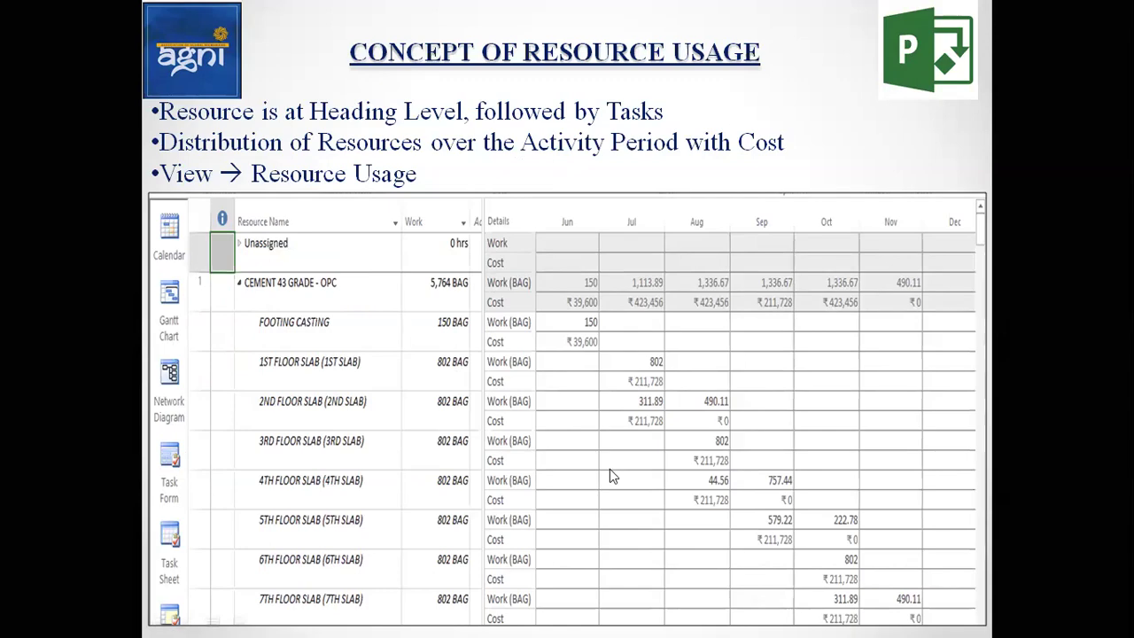
pyautogui.press('Escape')
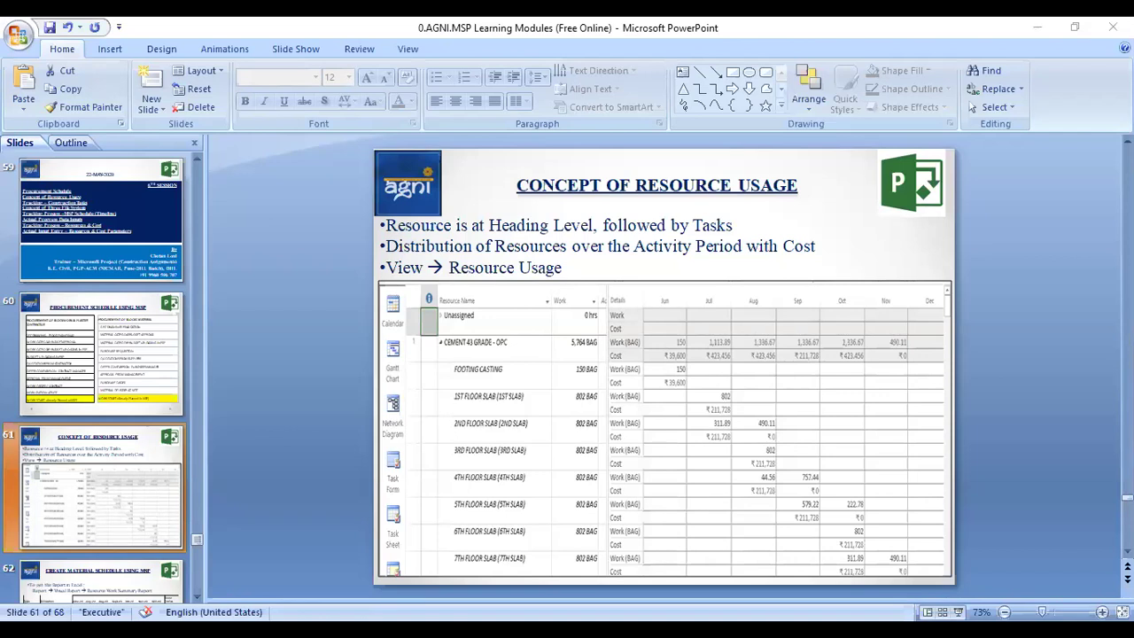
# Step: Switch to the AGNI-7th session project and open the assigned resources of 3rd Slab RCC Works (2nd Floor)
pyautogui.hotkey('alt', 'Tab')
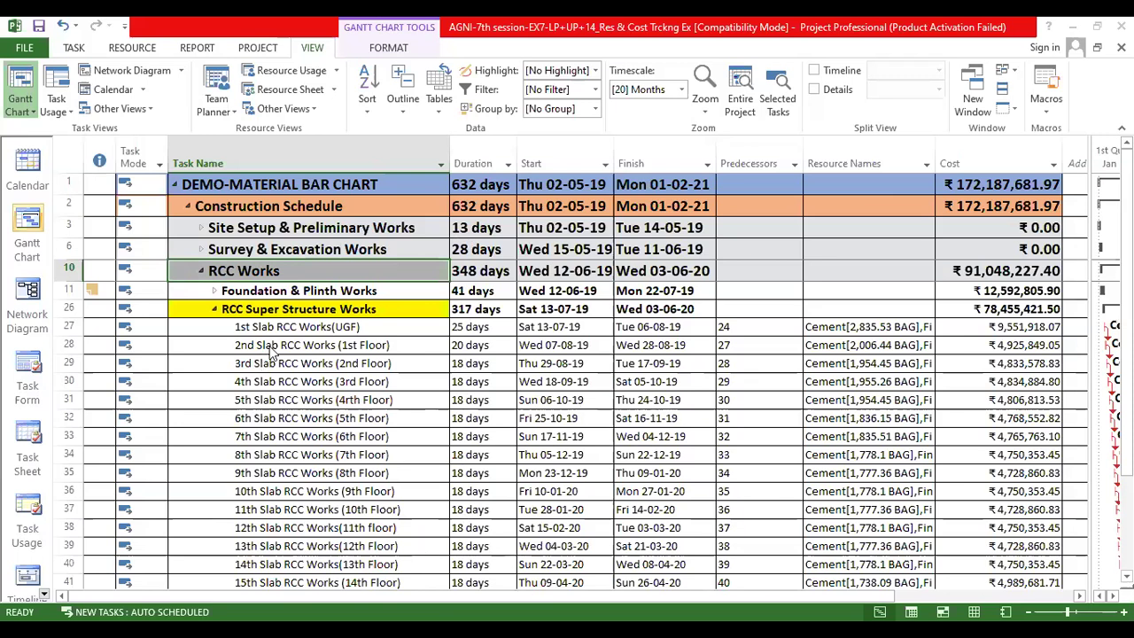
pyautogui.click(289, 367)
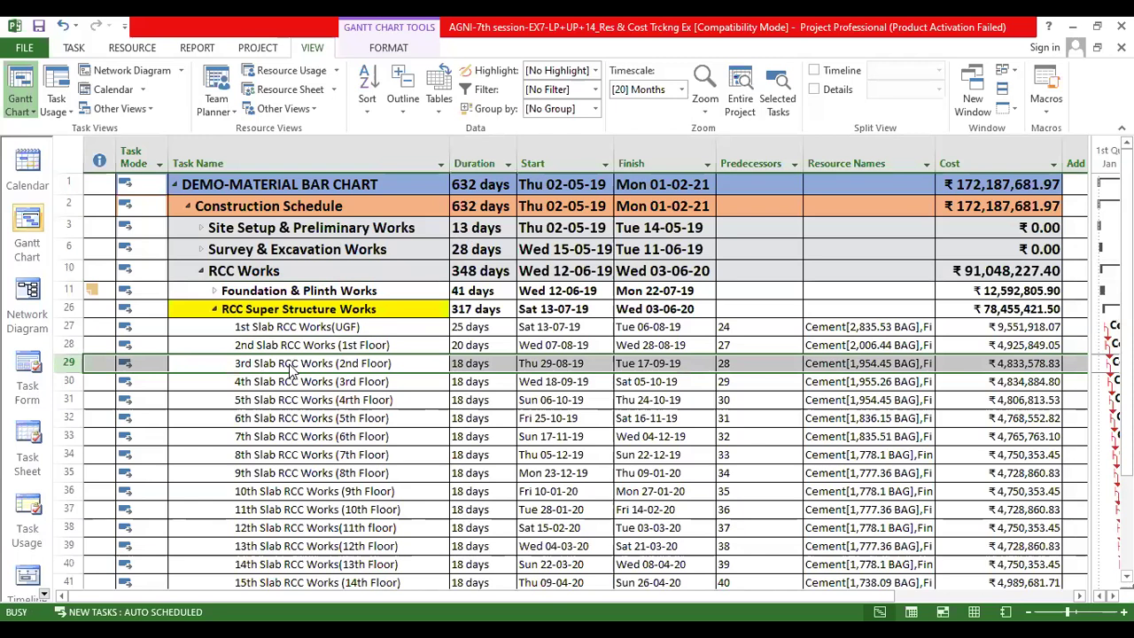
pyautogui.doubleClick(289, 367)
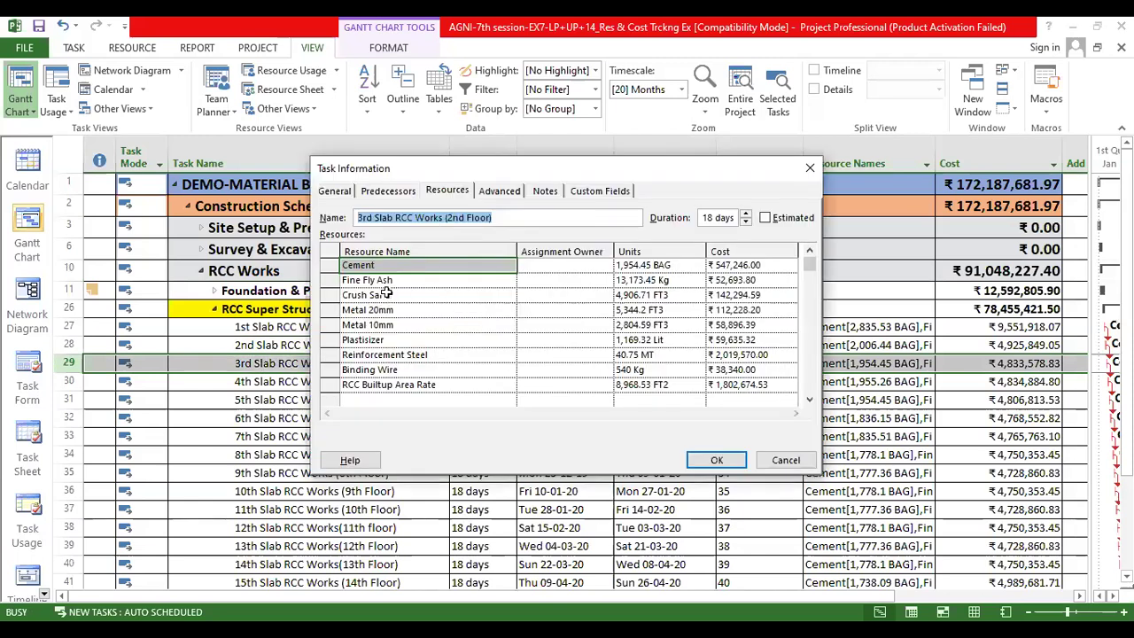
pyautogui.moveTo(505, 161); pyautogui.dragTo(414, 136)
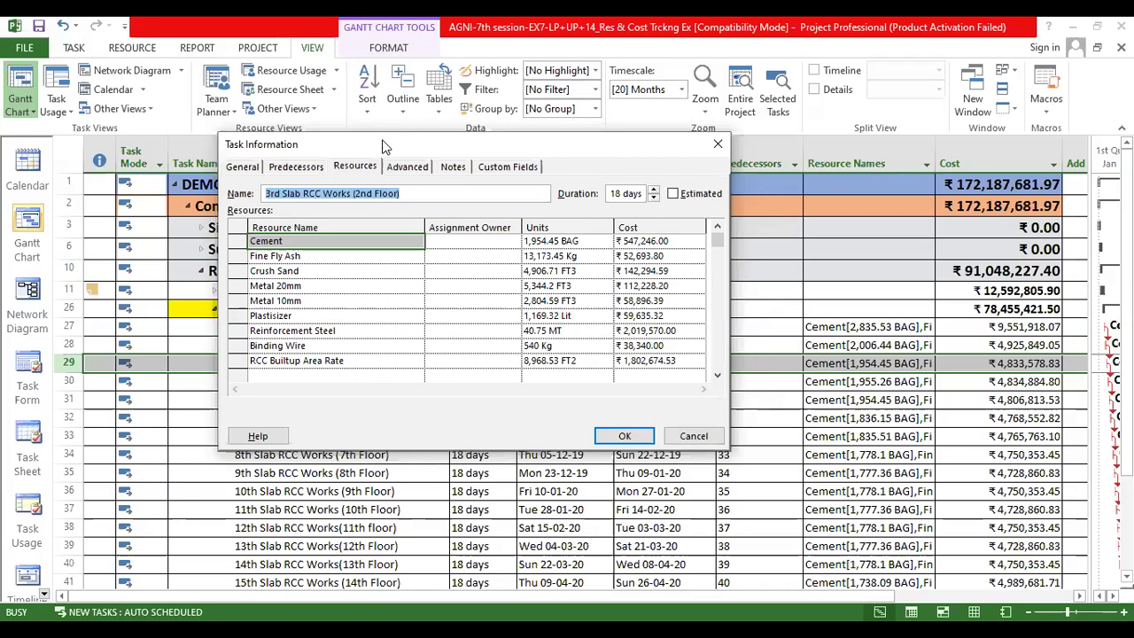
# Step: Examine the slab's resource names and units from Cement to RCC Builtup Area Rate, and close the task information
pyautogui.moveTo(293, 241); pyautogui.dragTo(291, 301)
pyautogui.click(300, 243)
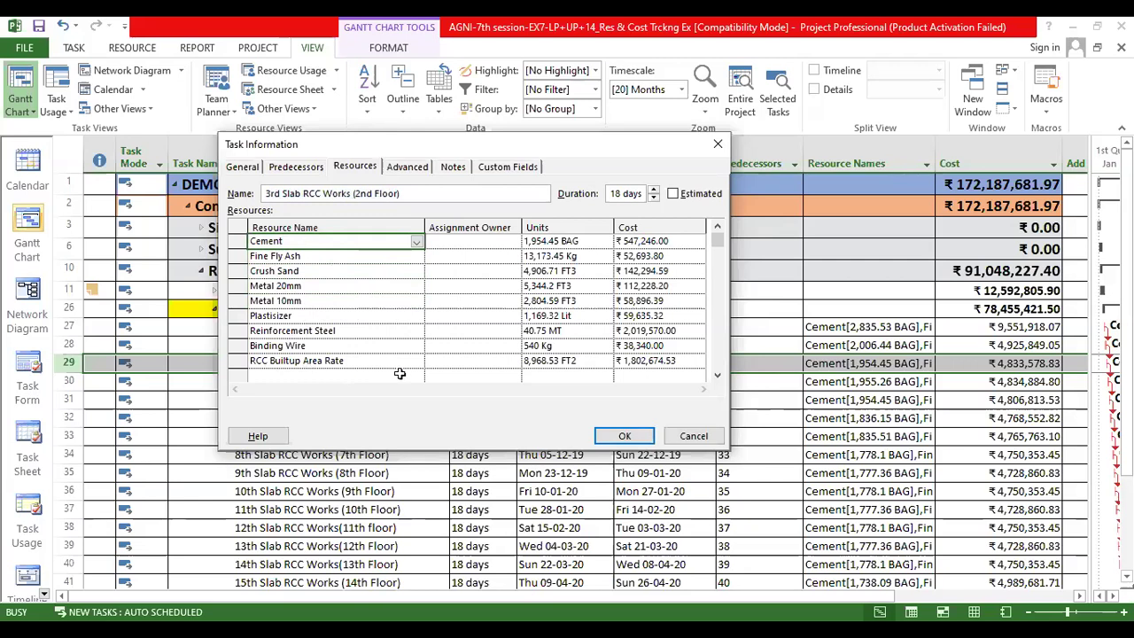
pyautogui.click(565, 361)
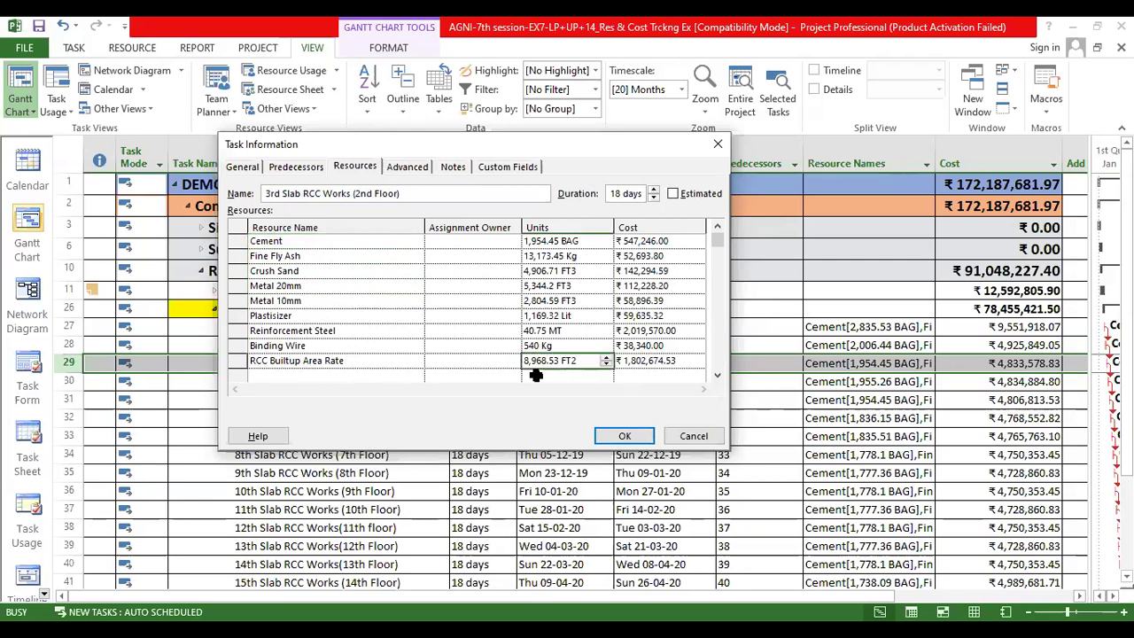
pyautogui.click(257, 361)
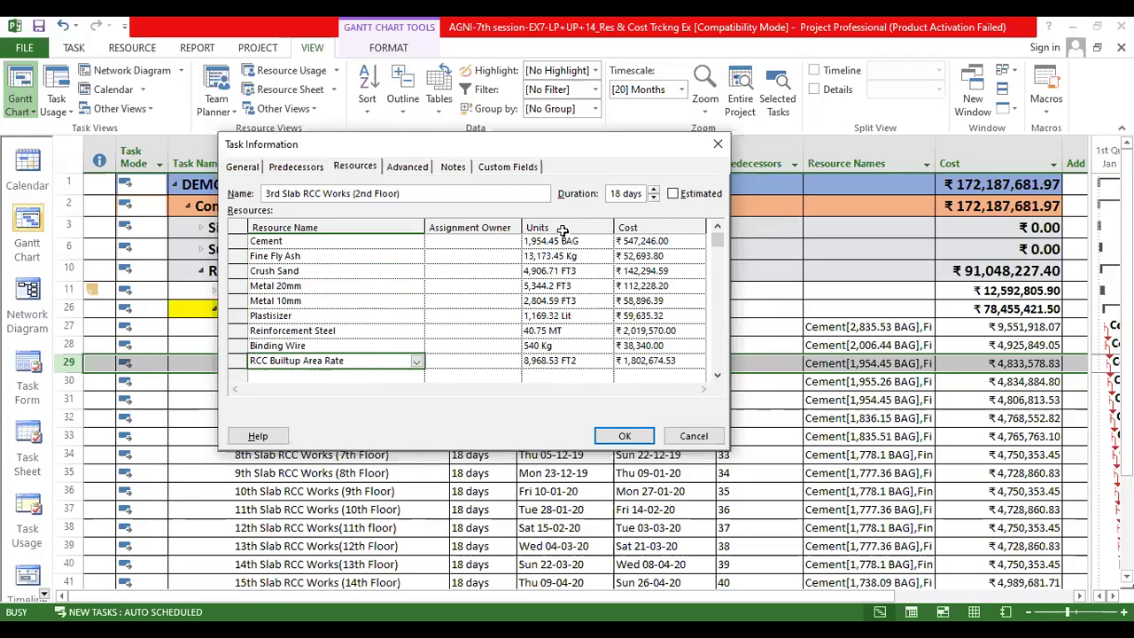
pyautogui.click(719, 145)
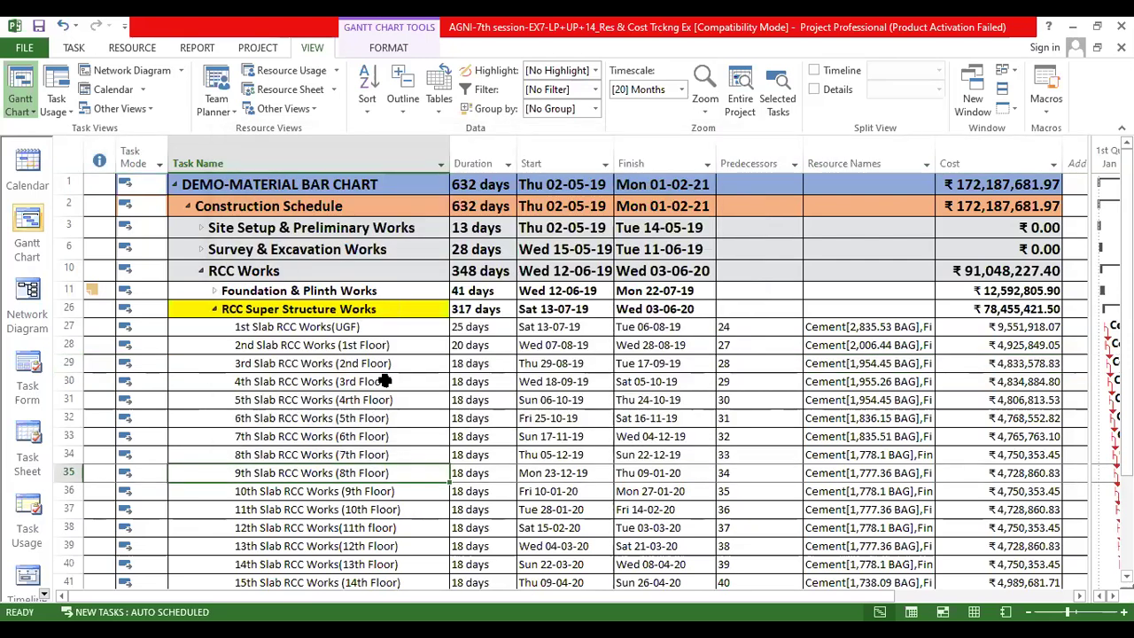
# Step: Open the Resource Sheet and browse the project's material resources with their units and standard rates
pyautogui.click(304, 89)
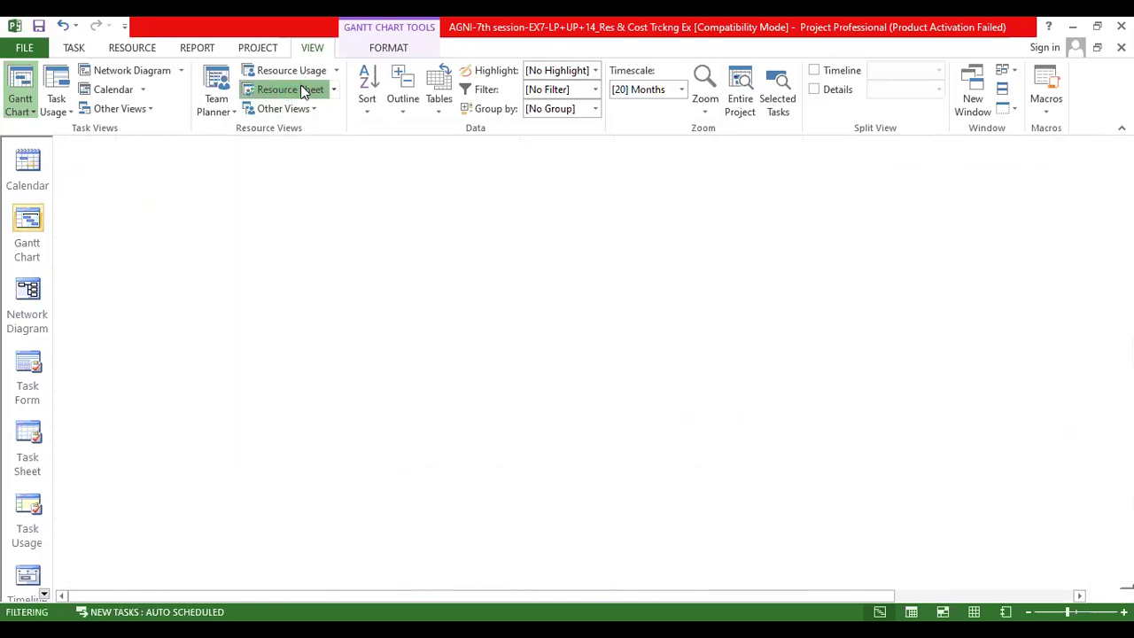
pyautogui.scroll(-12, 300, 242)
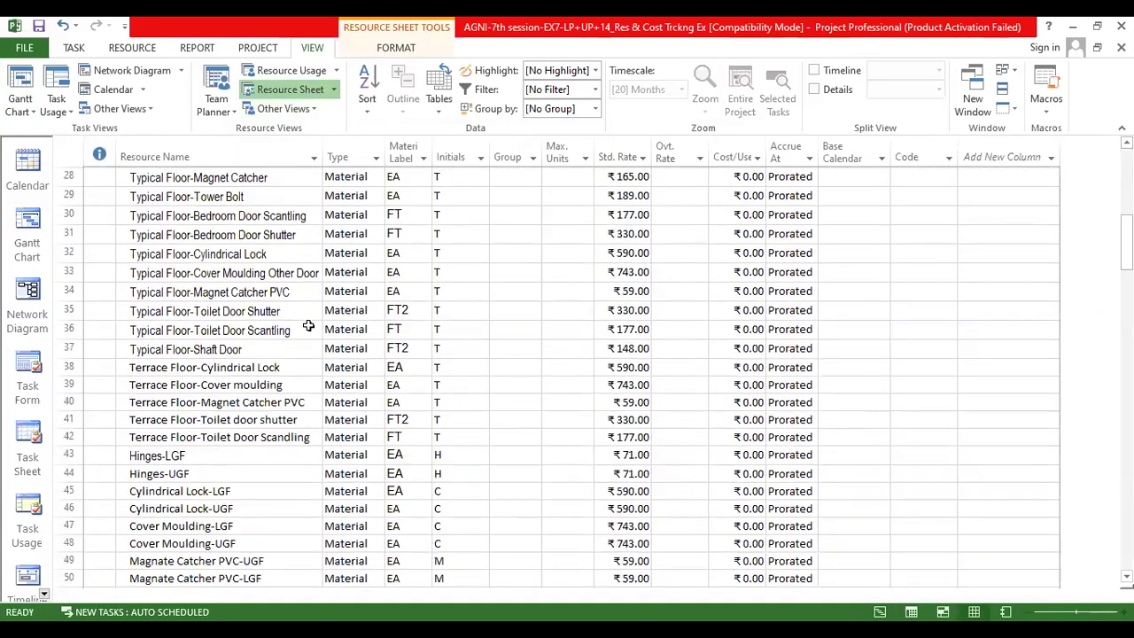
pyautogui.scroll(-12, 315, 312)
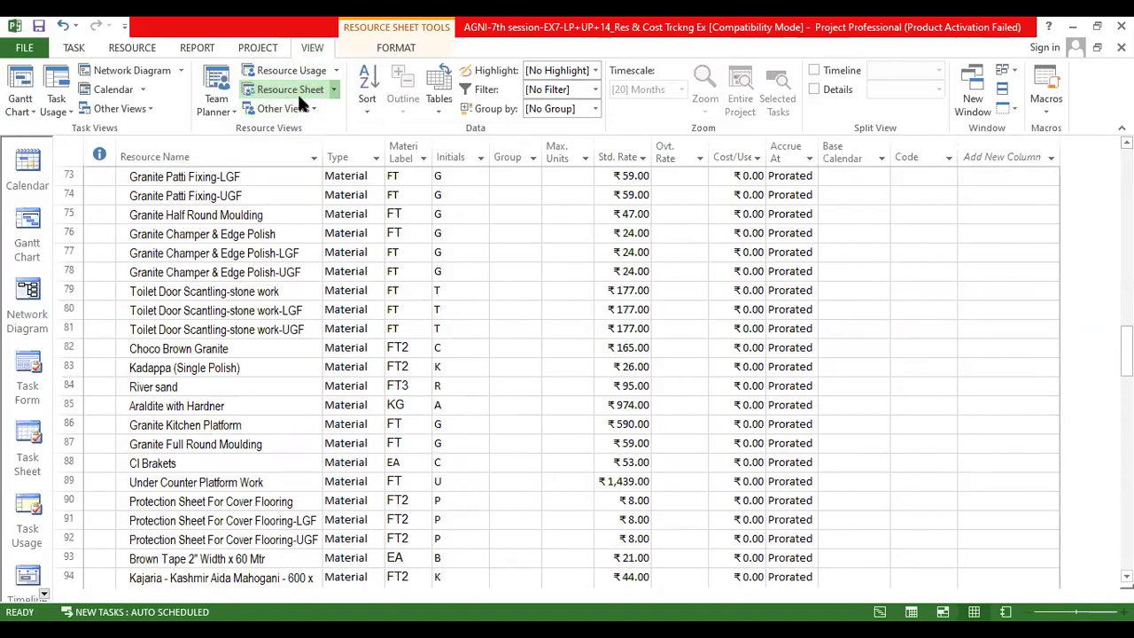
pyautogui.scroll(-20, 232, 355)
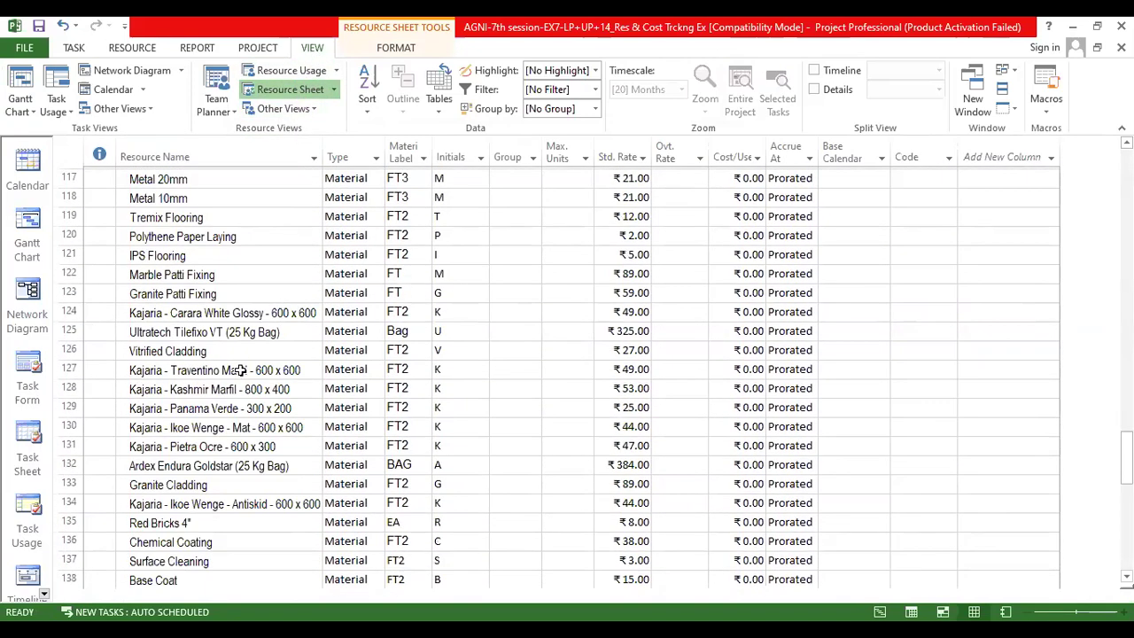
pyautogui.scroll(-9, 269, 388)
pyautogui.scroll(14, 274, 385)
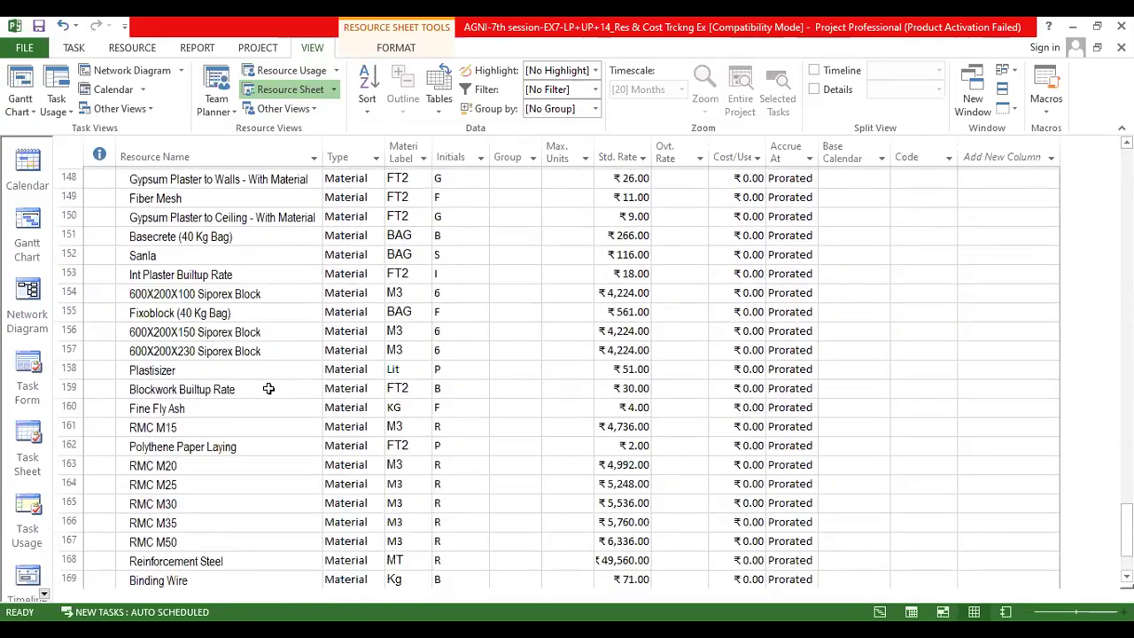
pyautogui.scroll(18, 274, 385)
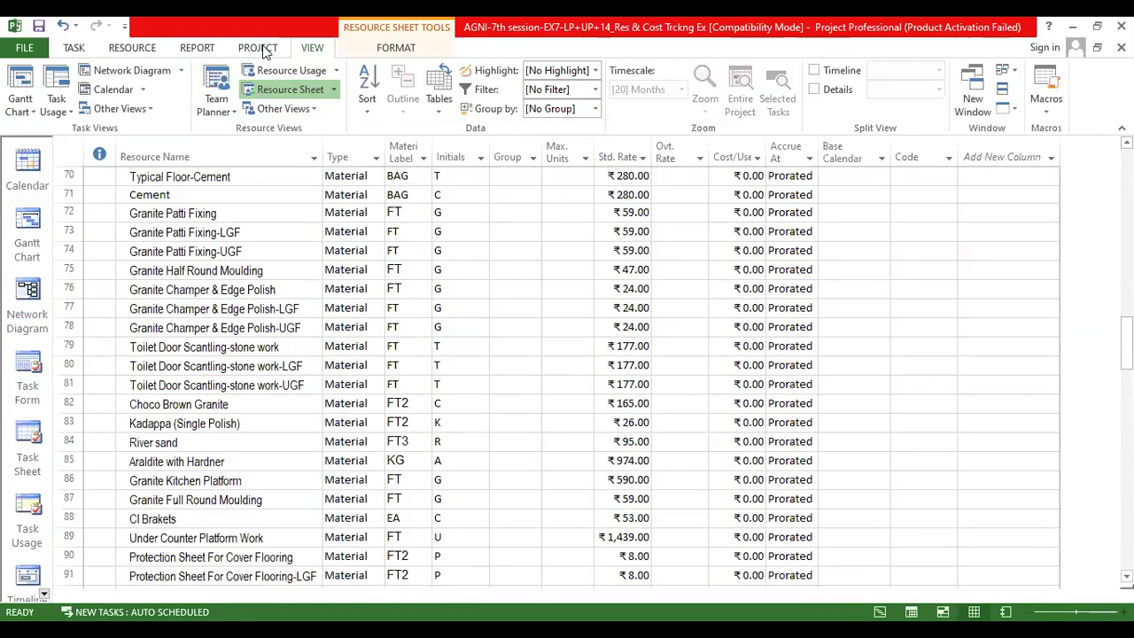
# Step: Return to the Gantt Chart view of the DEMO-MATERIAL BAR CHART tasks
pyautogui.click(258, 47)
pyautogui.click(26, 228)
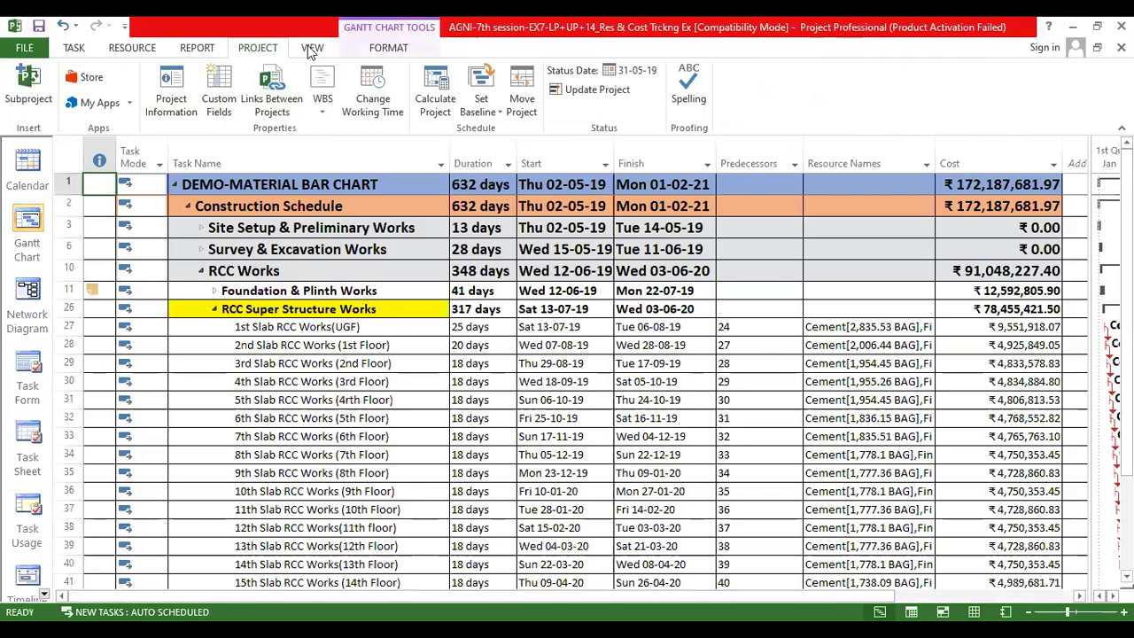
pyautogui.click(311, 48)
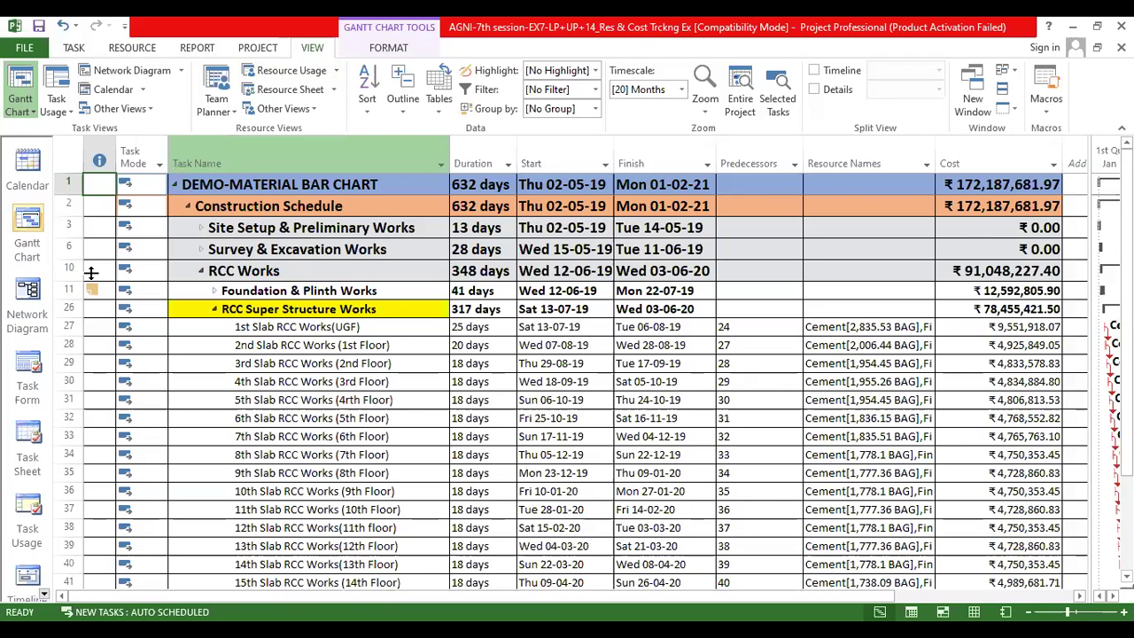
# Step: Open the Resource Usage view and look through the resources with the floor tasks grouped beneath them
pyautogui.click(45, 595)
pyautogui.click(44, 594)
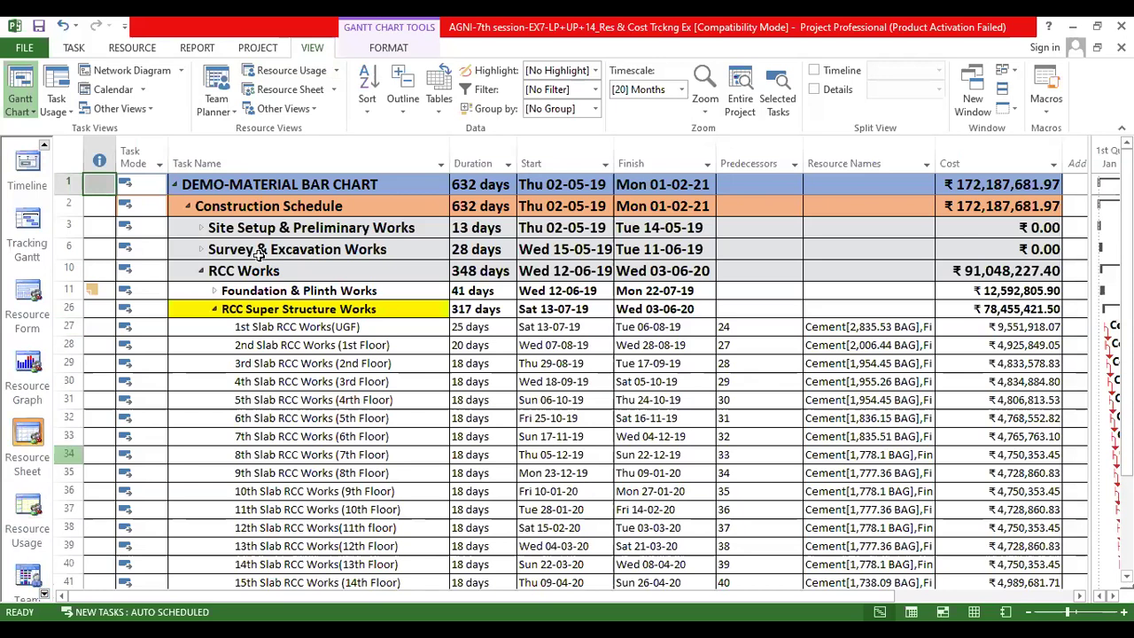
pyautogui.click(293, 71)
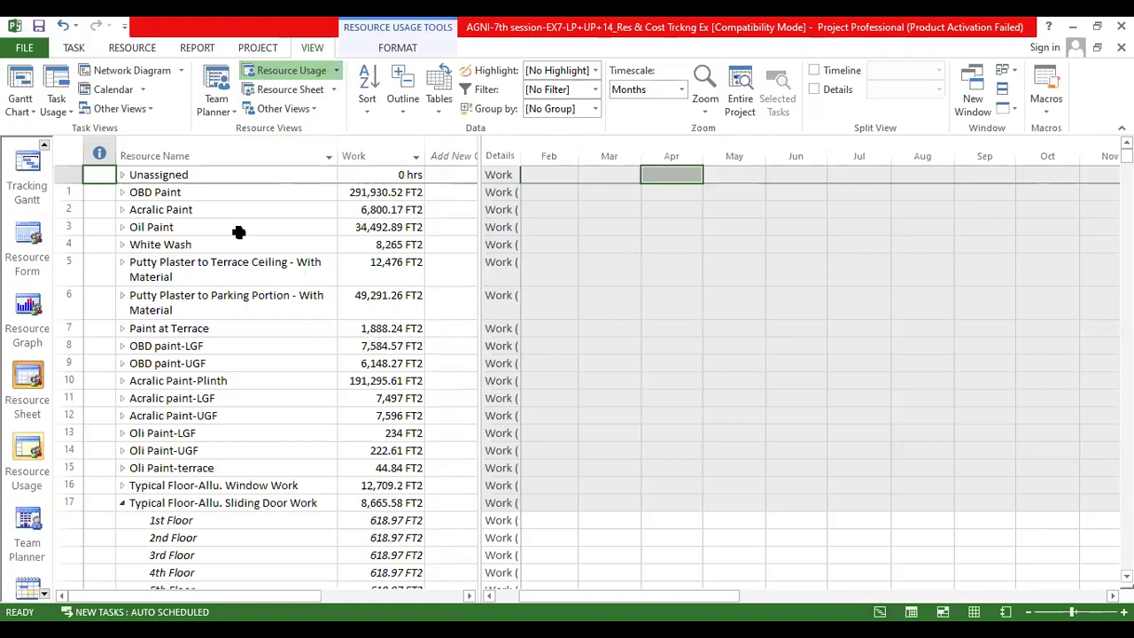
pyautogui.scroll(-5, 285, 373)
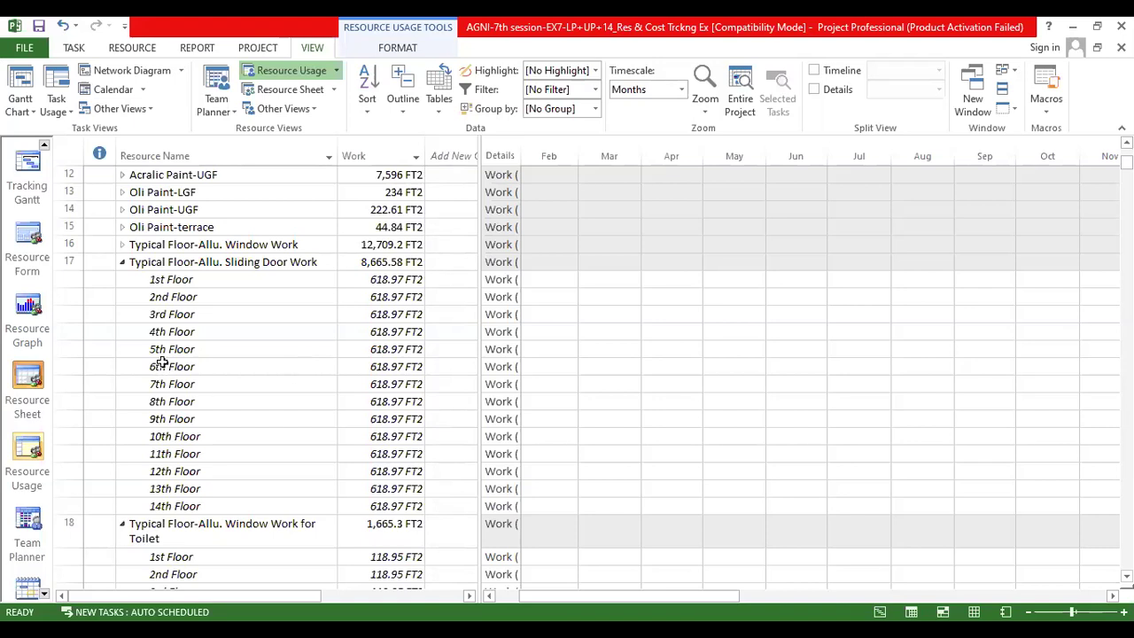
# Step: Collapse the floor tasks under Typical Floor-Allu. Sliding Door Work and Typical Floor-Allu. Window Work for Toilet
pyautogui.scroll(5, 134, 298)
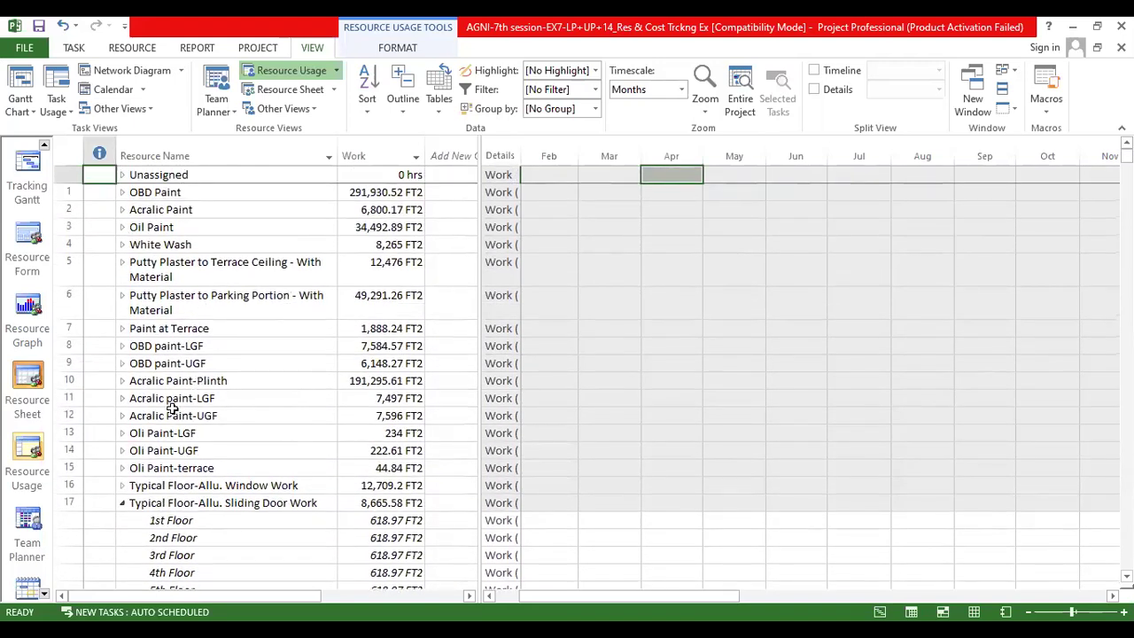
pyautogui.click(122, 502)
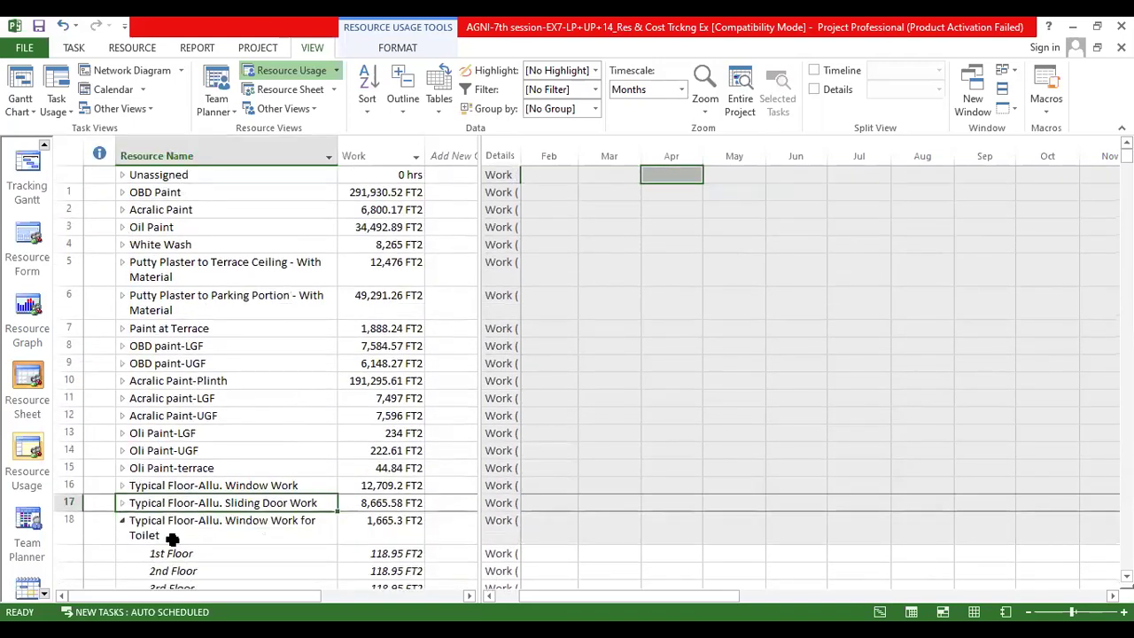
pyautogui.click(122, 521)
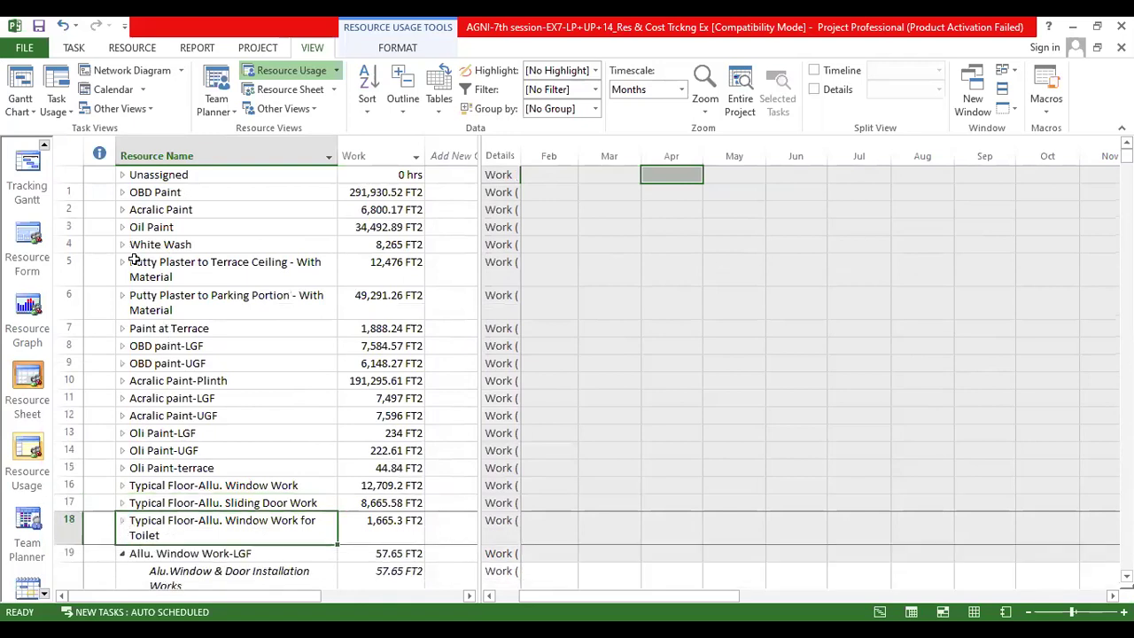
pyautogui.scroll(-6, 177, 359)
pyautogui.scroll(6, 155, 439)
# Step: Expand the Unassigned group, look through its tasks such as Line Out Works and Plot Excavation Works, and collapse it again
pyautogui.click(59, 175)
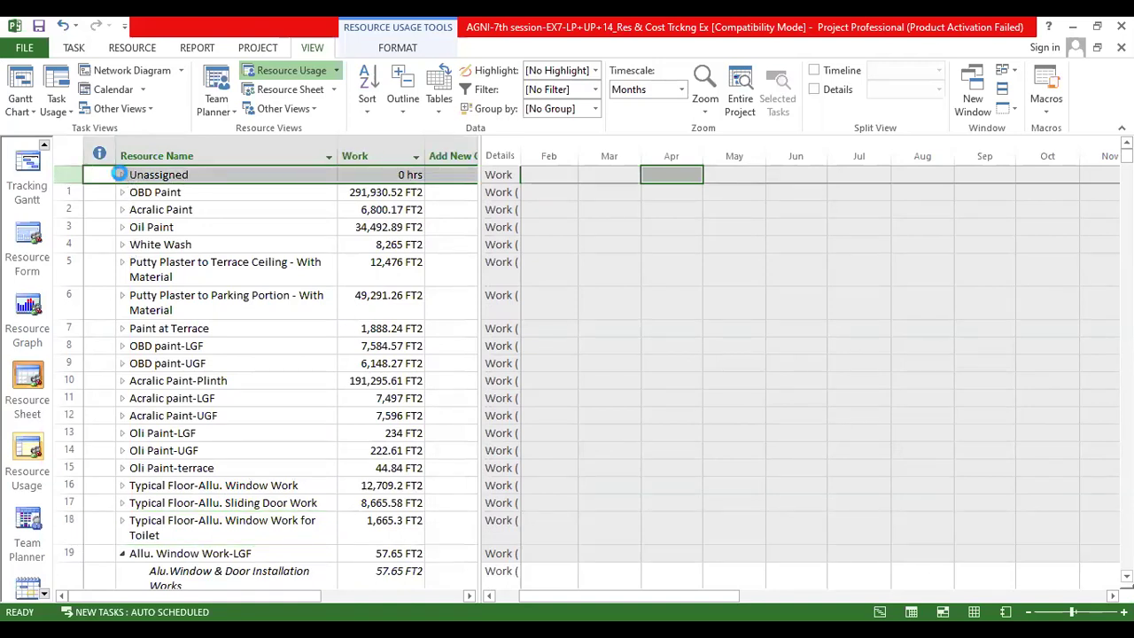
pyautogui.click(123, 176)
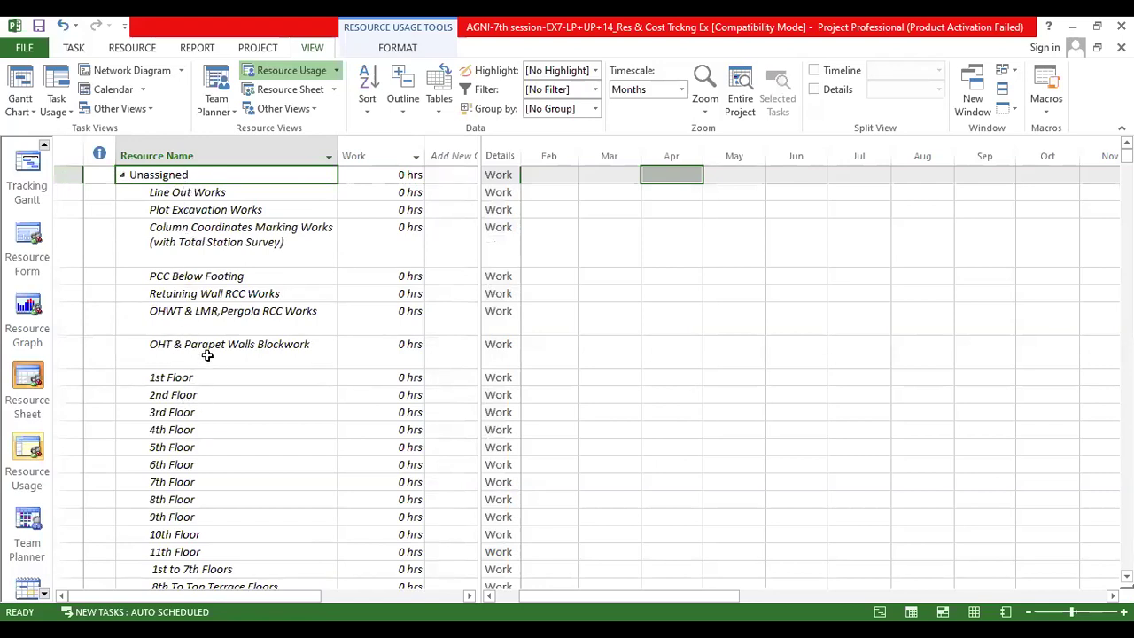
pyautogui.scroll(-15, 206, 370)
pyautogui.scroll(-1, 203, 372)
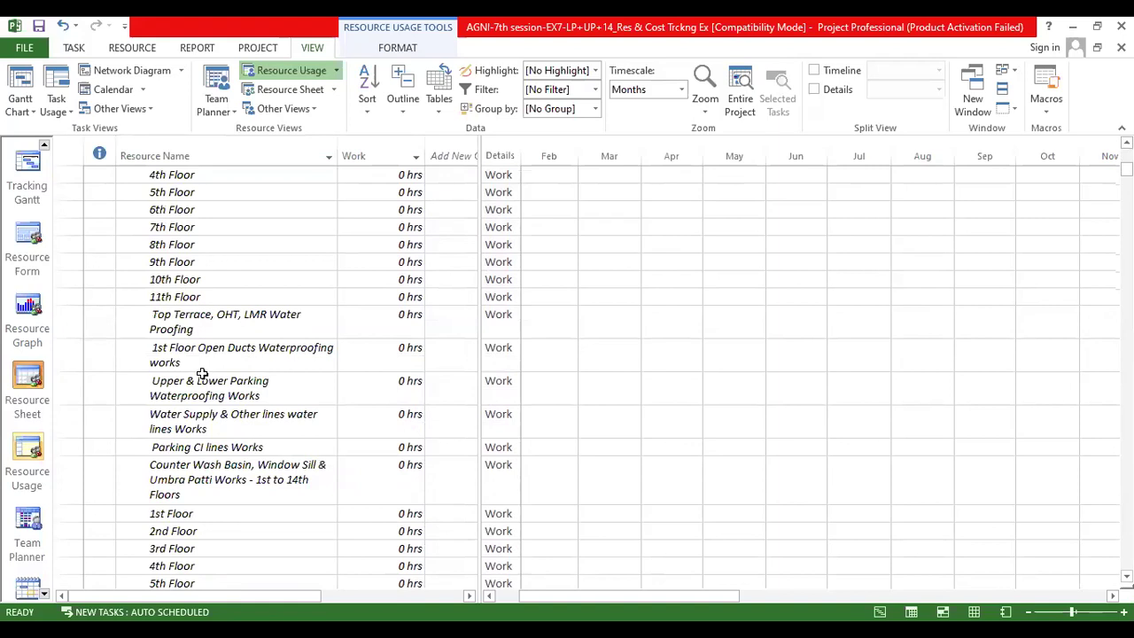
pyautogui.scroll(16, 200, 372)
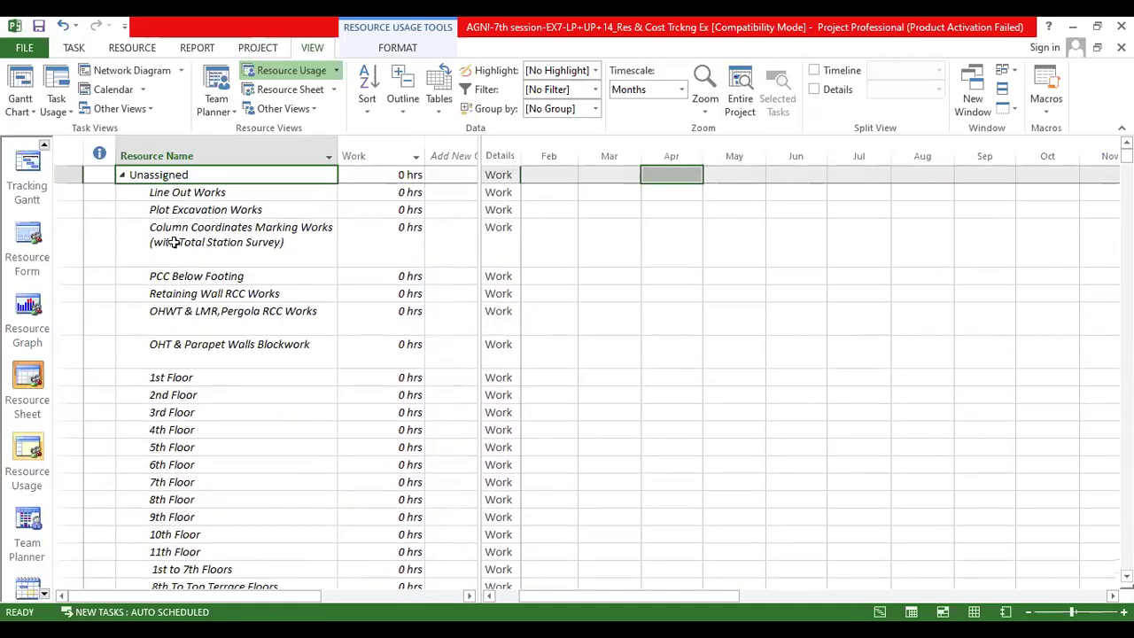
pyautogui.click(170, 195)
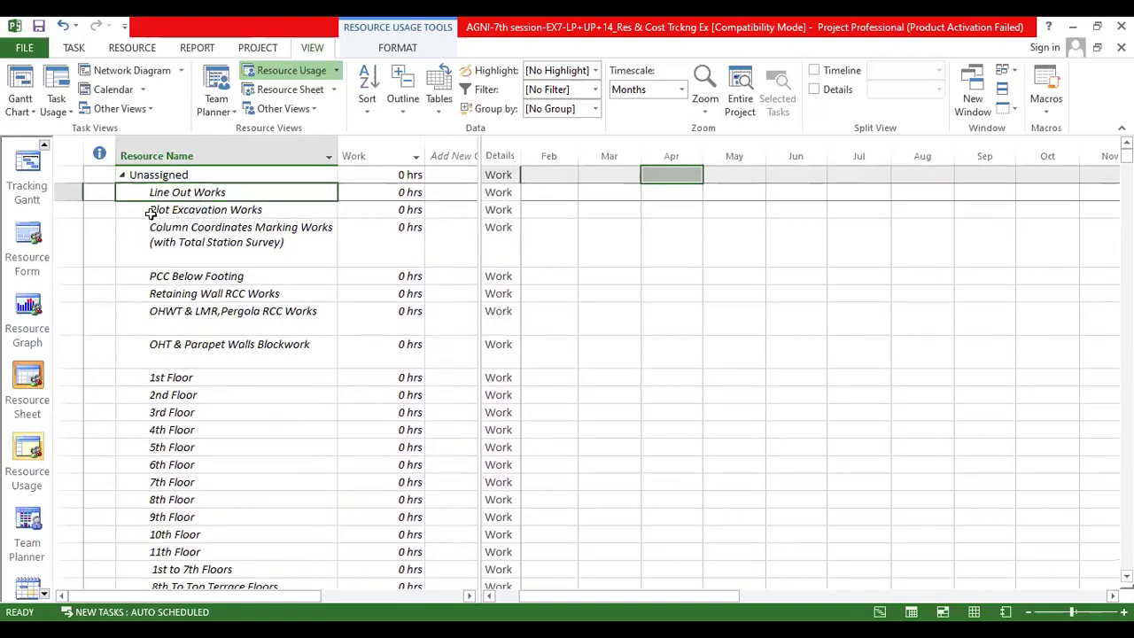
pyautogui.click(170, 212)
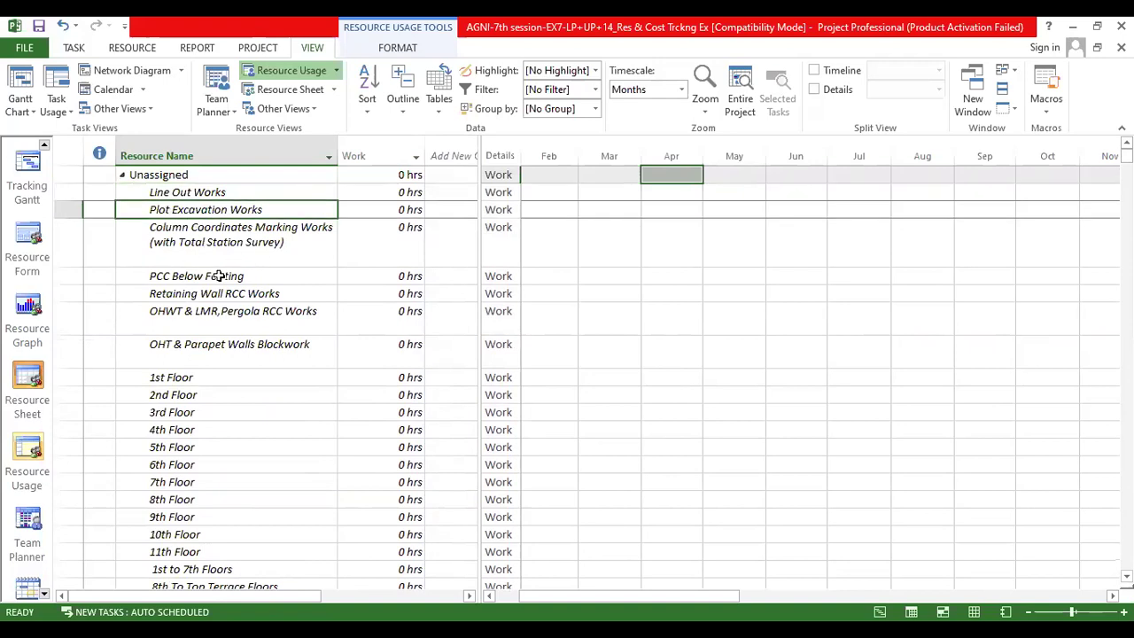
pyautogui.click(123, 177)
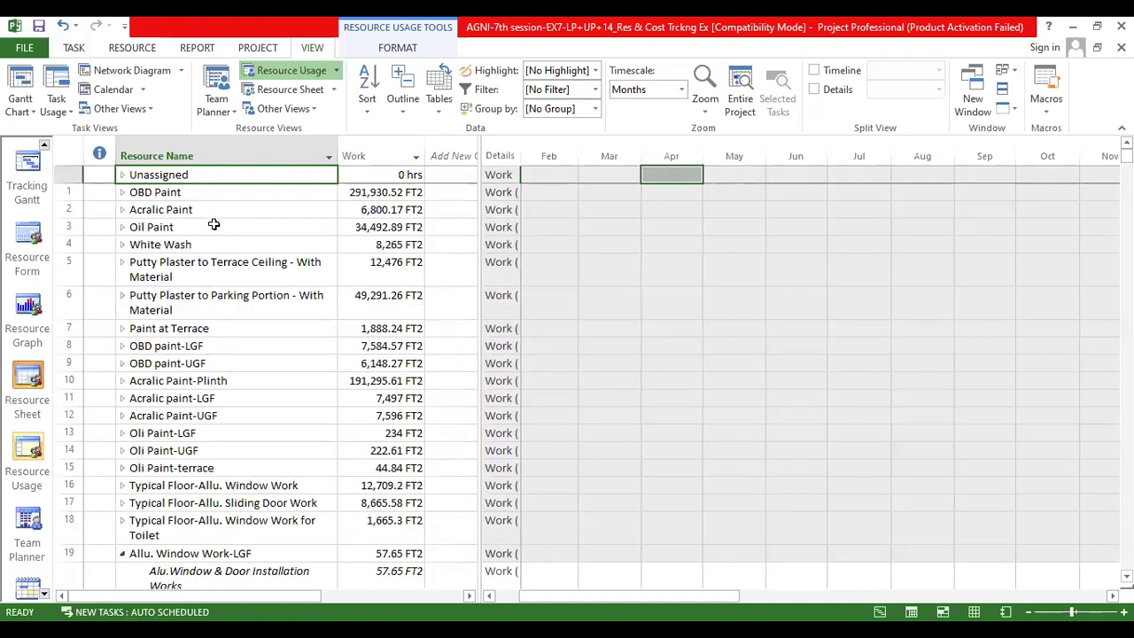
# Step: Review the paint, white wash, window and door resources with their total work quantities
pyautogui.click(154, 194)
pyautogui.click(154, 212)
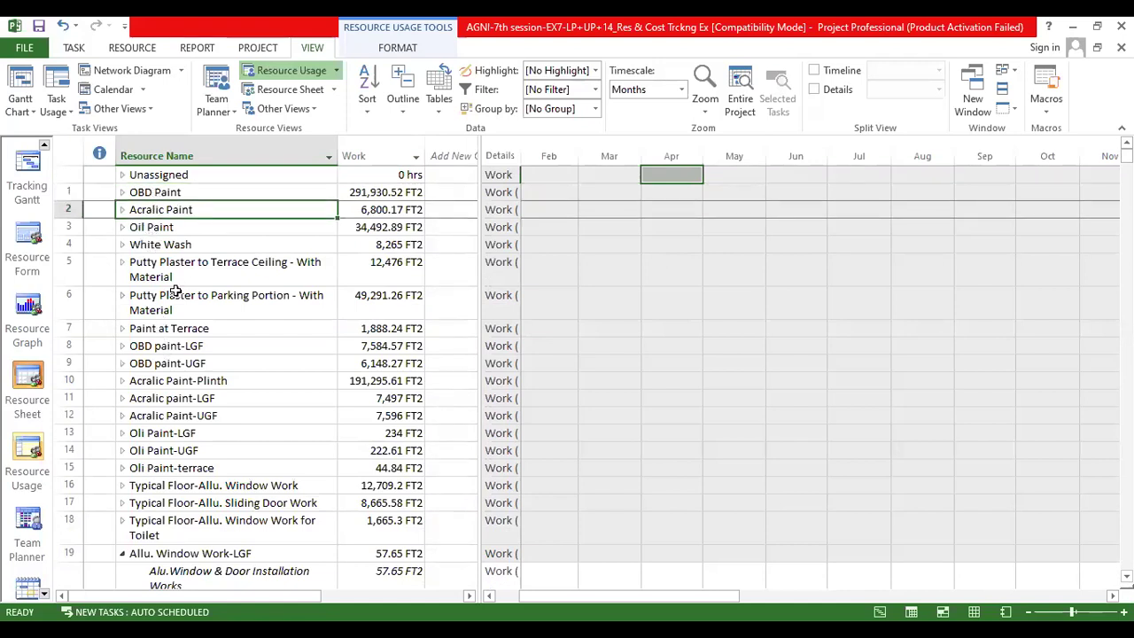
pyautogui.click(191, 247)
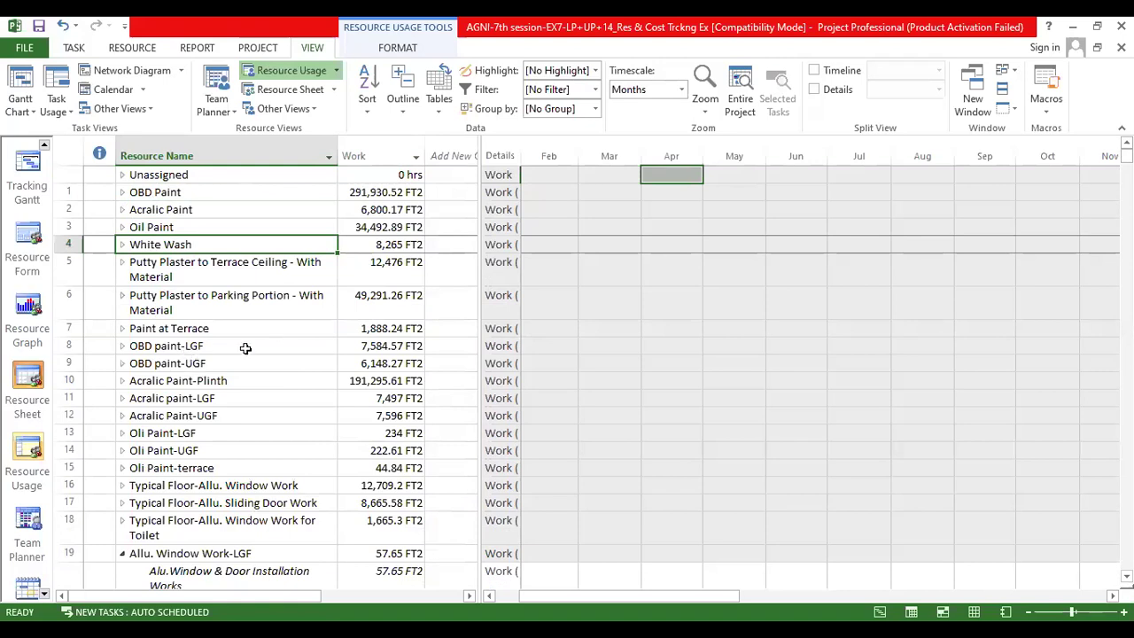
pyautogui.scroll(-2, 233, 399)
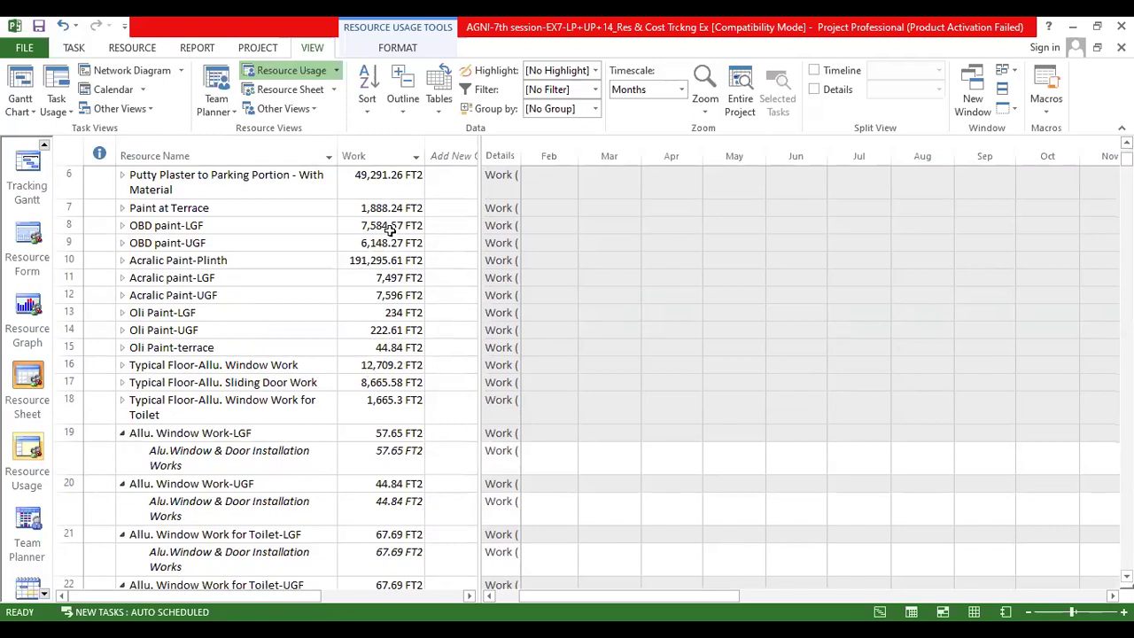
pyautogui.scroll(2, 390, 251)
pyautogui.scroll(1, 390, 257)
pyautogui.scroll(-10, 385, 336)
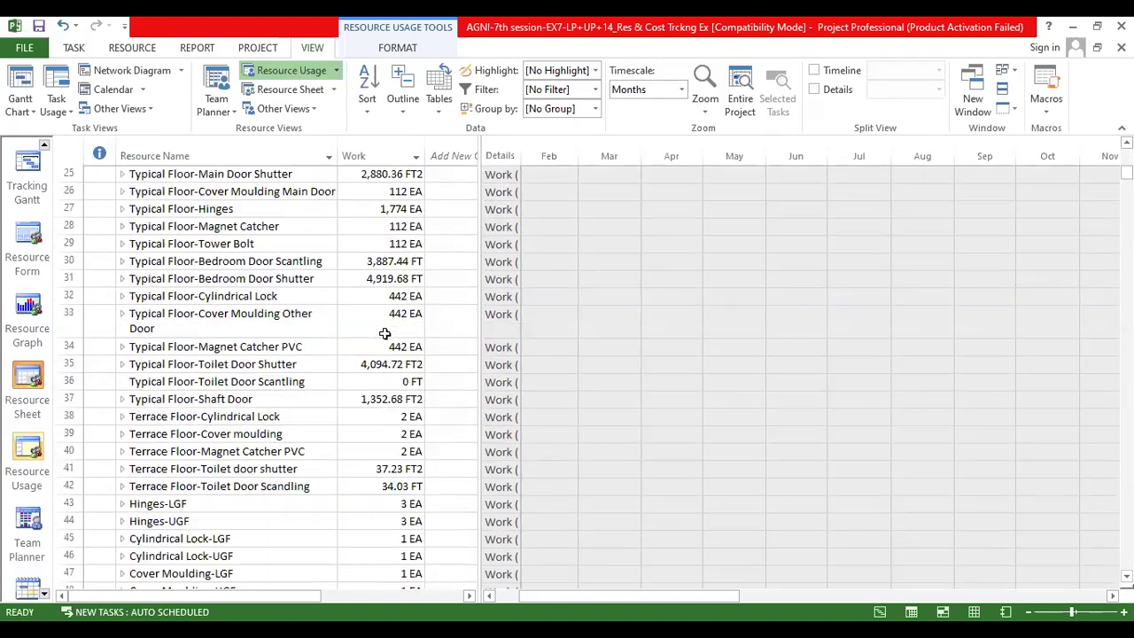
# Step: Expand the Cement resource and highlight its slab tasks from 2nd Slab RCC Works to 14th Slab RCC Works
pyautogui.scroll(-12, 278, 391)
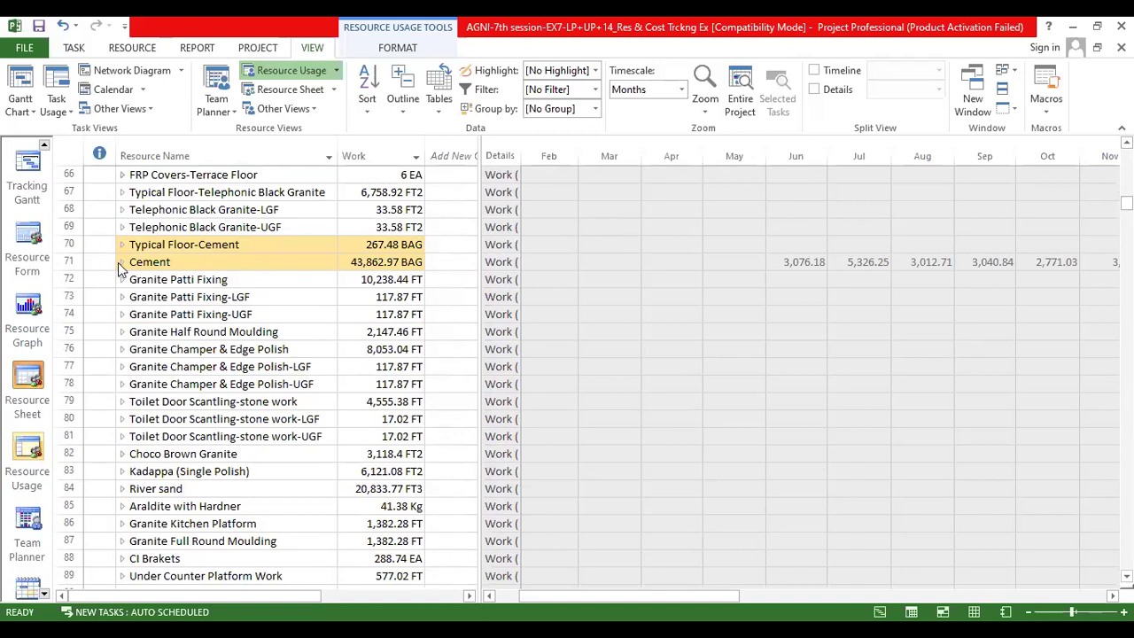
pyautogui.click(164, 262)
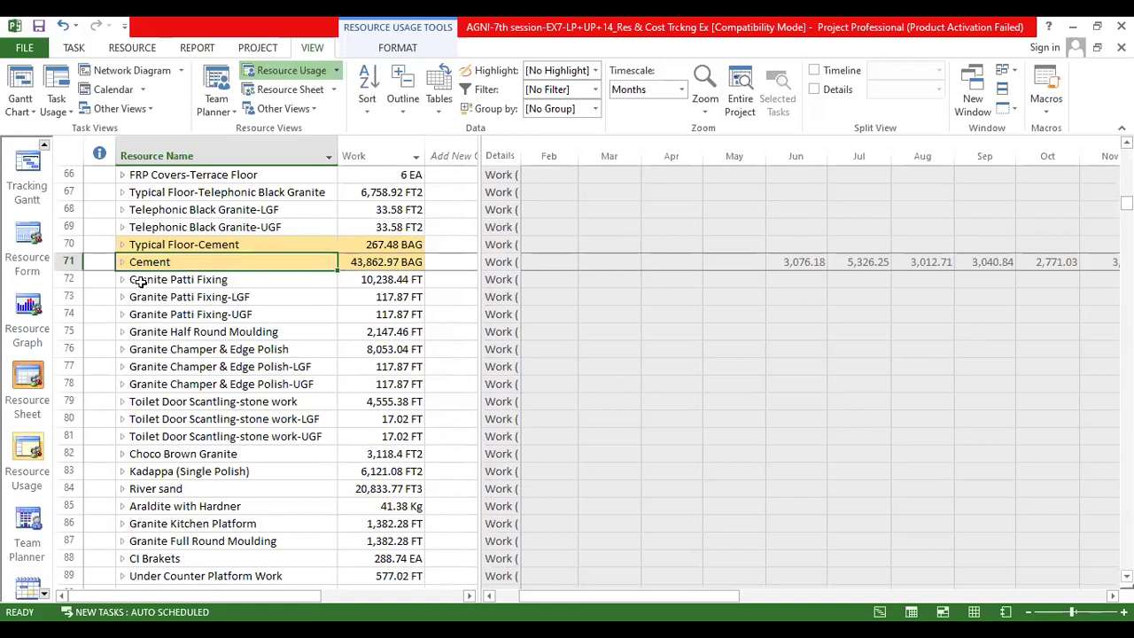
pyautogui.click(120, 261)
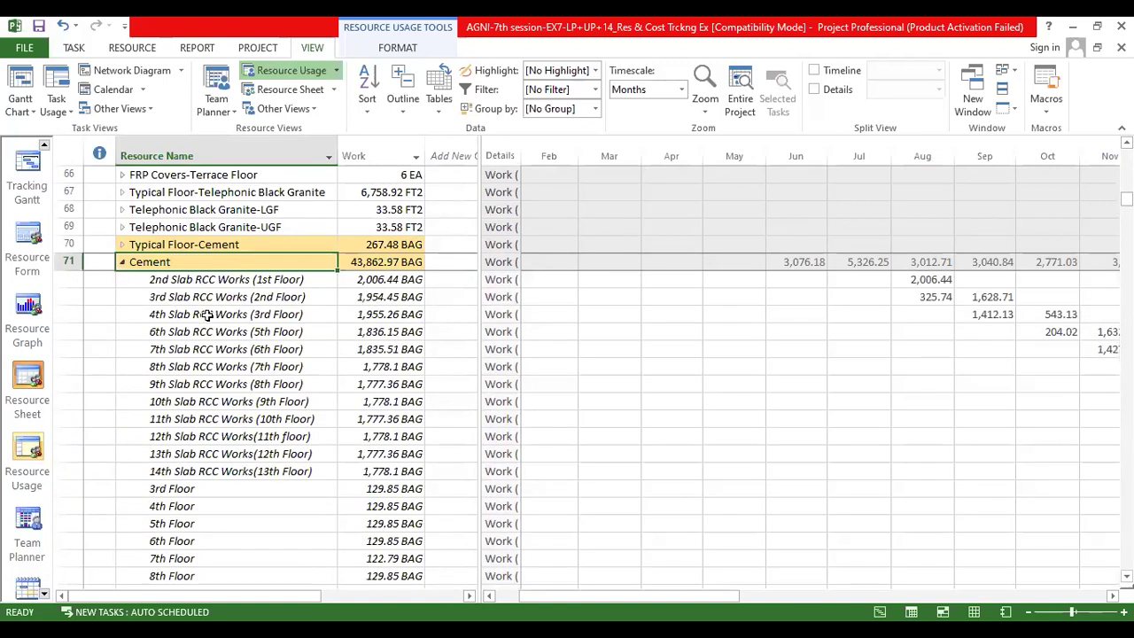
pyautogui.moveTo(256, 277); pyautogui.dragTo(277, 466)
pyautogui.scroll(-3, 243, 438)
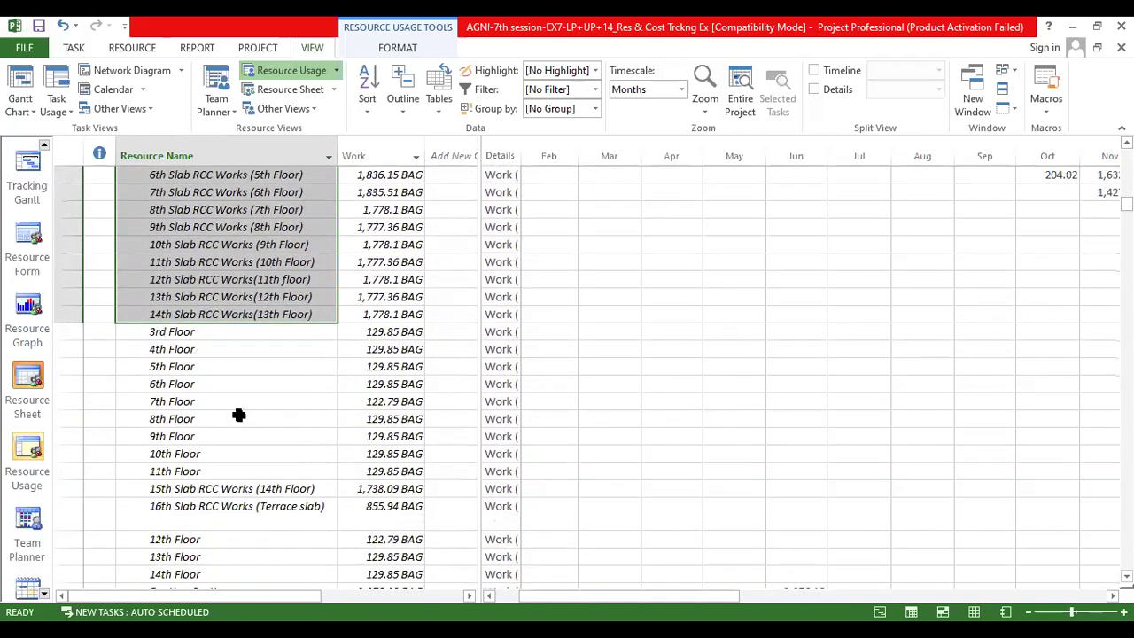
# Step: Examine the floor, slab, footing and backfilling tasks under Cement with the bags assigned to each
pyautogui.click(182, 331)
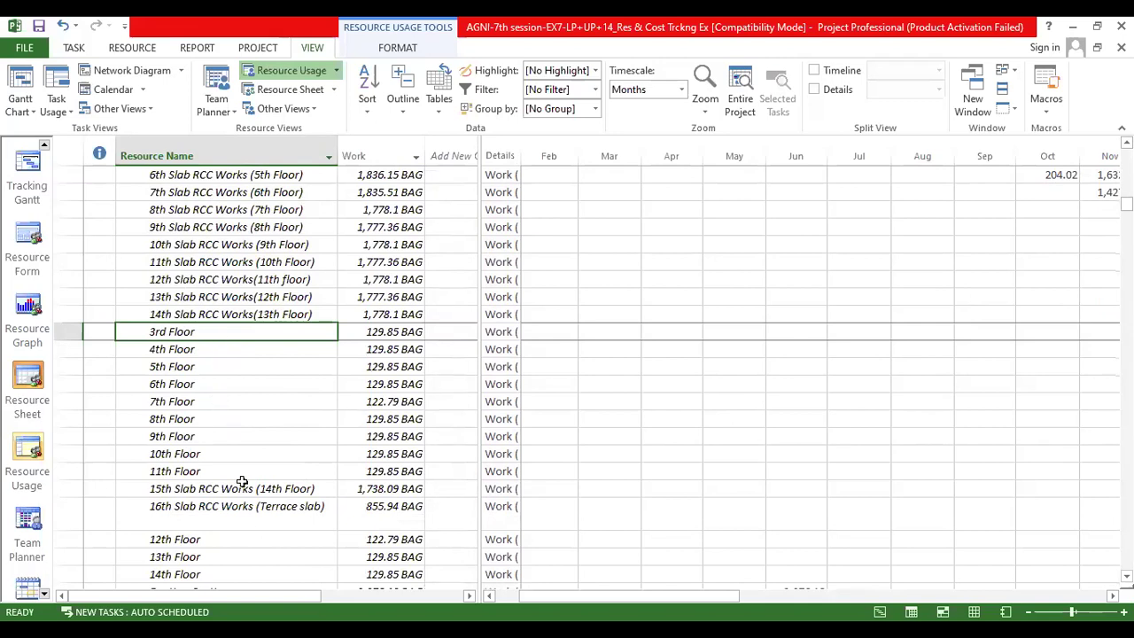
pyautogui.scroll(-3, 192, 398)
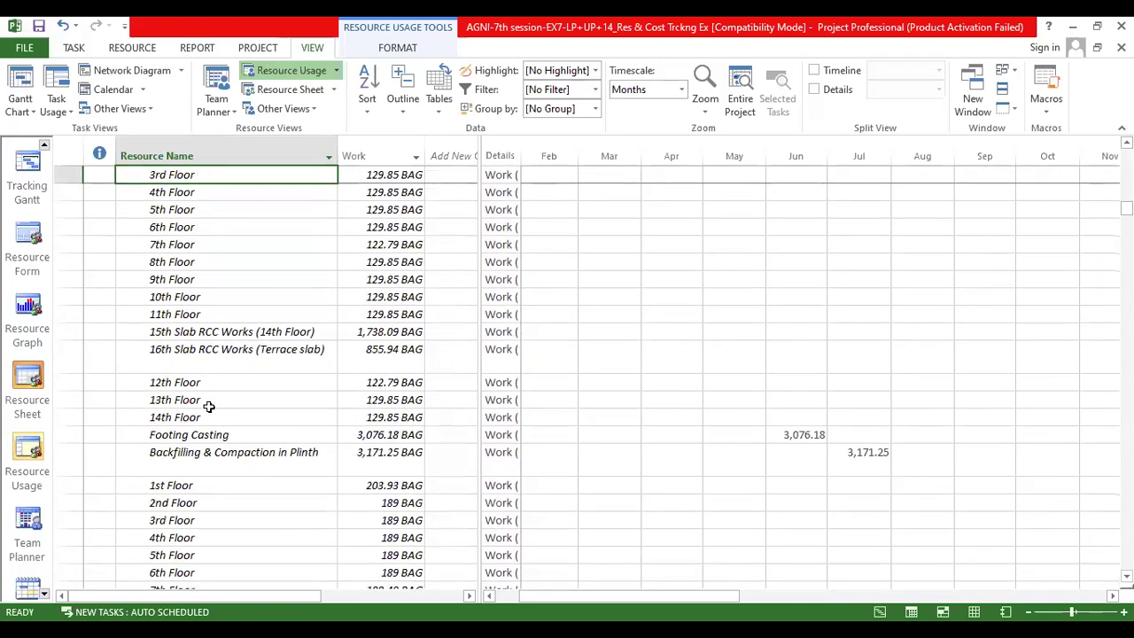
pyautogui.scroll(2, 179, 301)
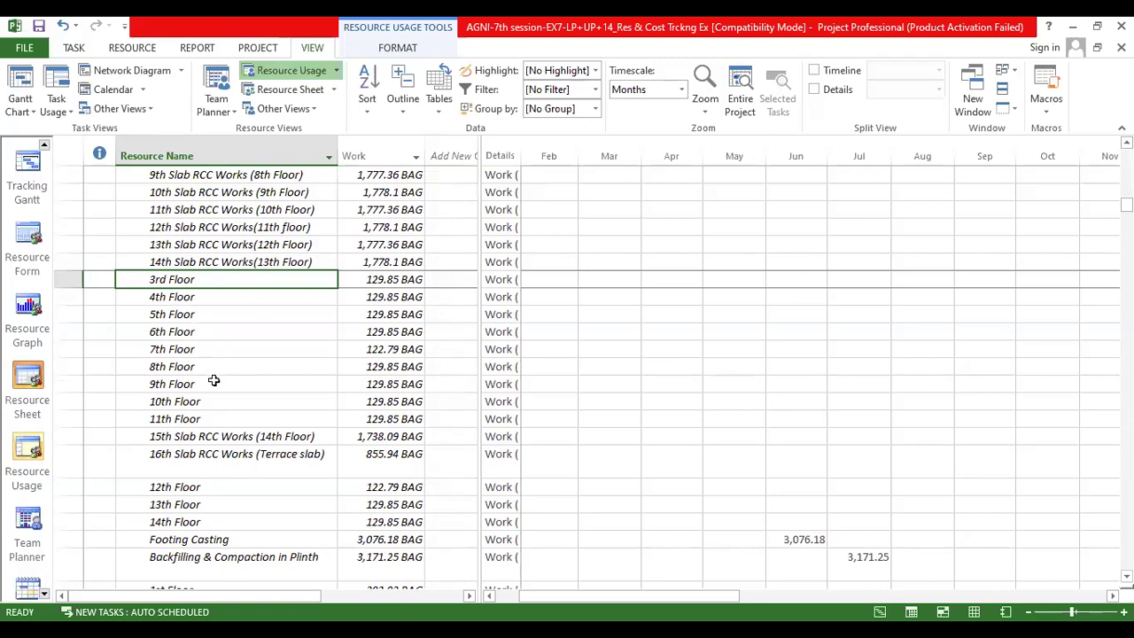
pyautogui.scroll(2, 209, 417)
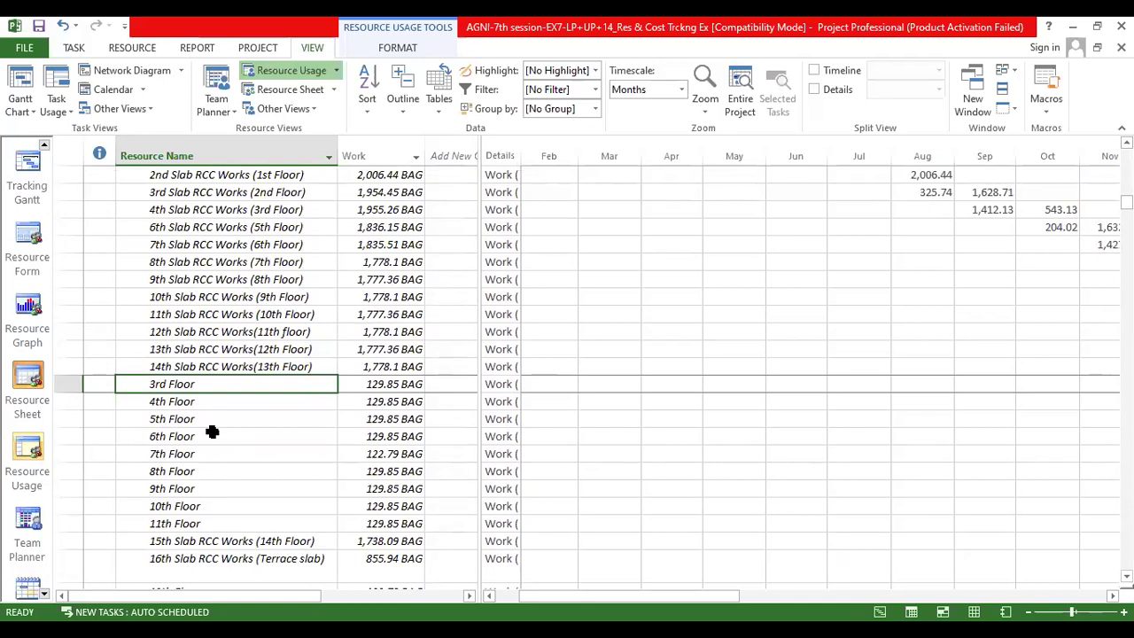
pyautogui.click(197, 420)
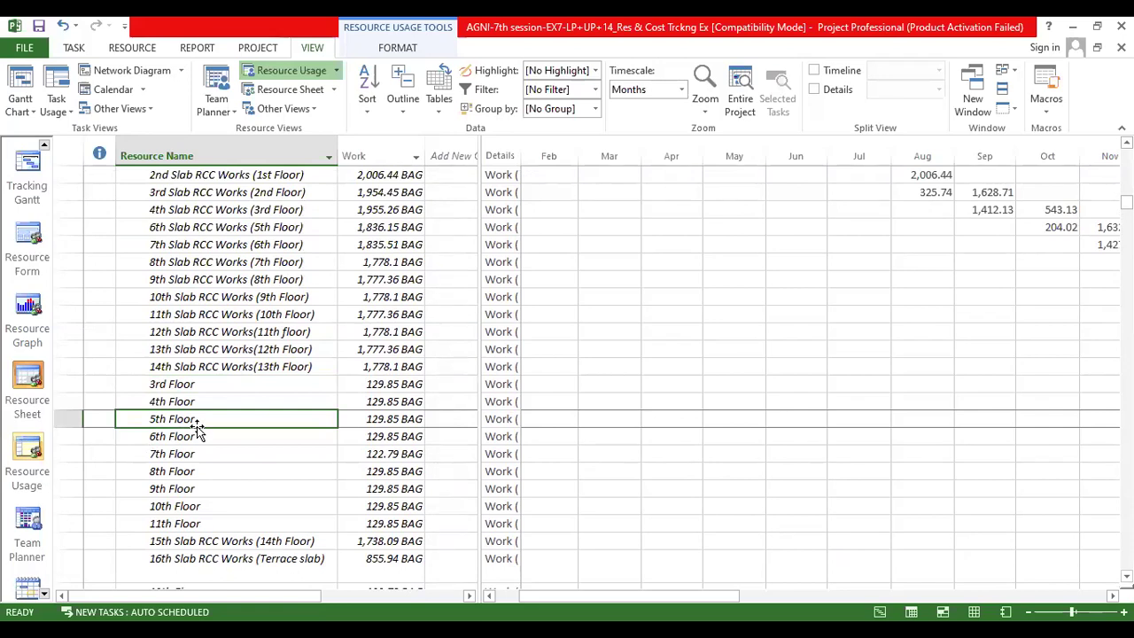
pyautogui.scroll(4, 171, 400)
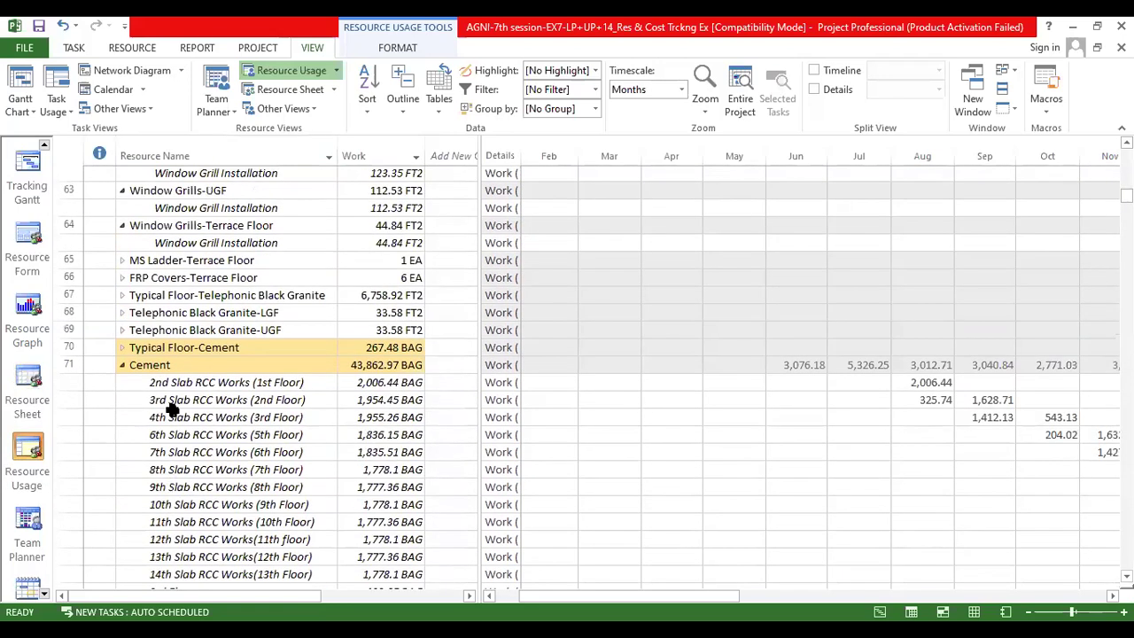
pyautogui.scroll(-2, 180, 330)
pyautogui.scroll(-1, 180, 331)
# Step: Compare the cement work of 2nd Slab RCC Works (1st Floor) with its monthly distribution in the timescale
pyautogui.click(165, 260)
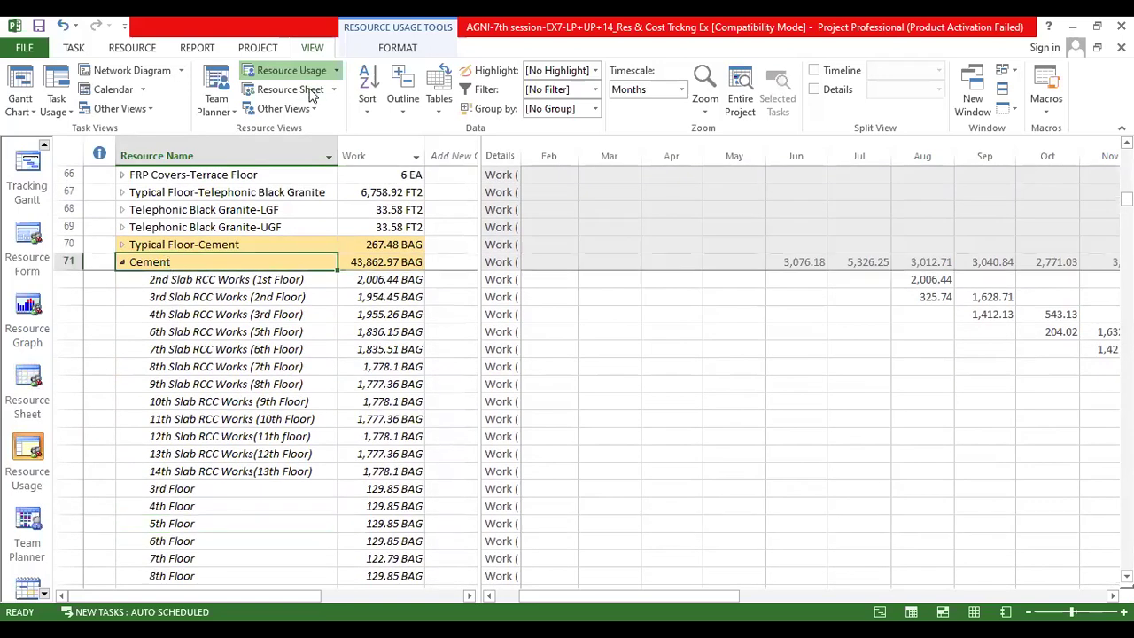
pyautogui.click(182, 284)
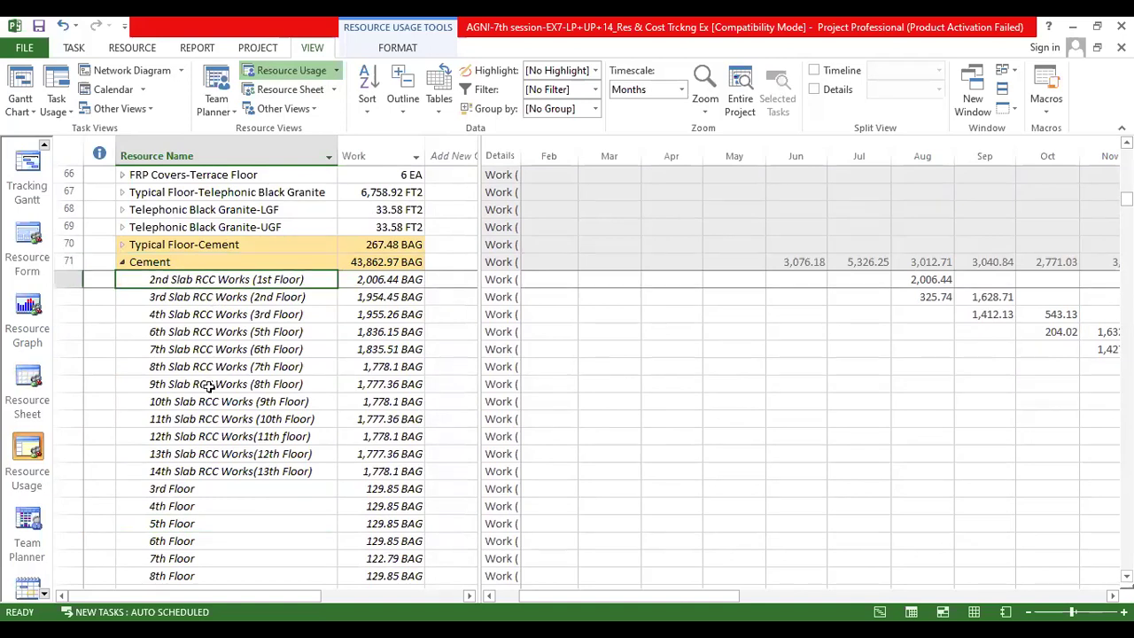
pyautogui.click(372, 280)
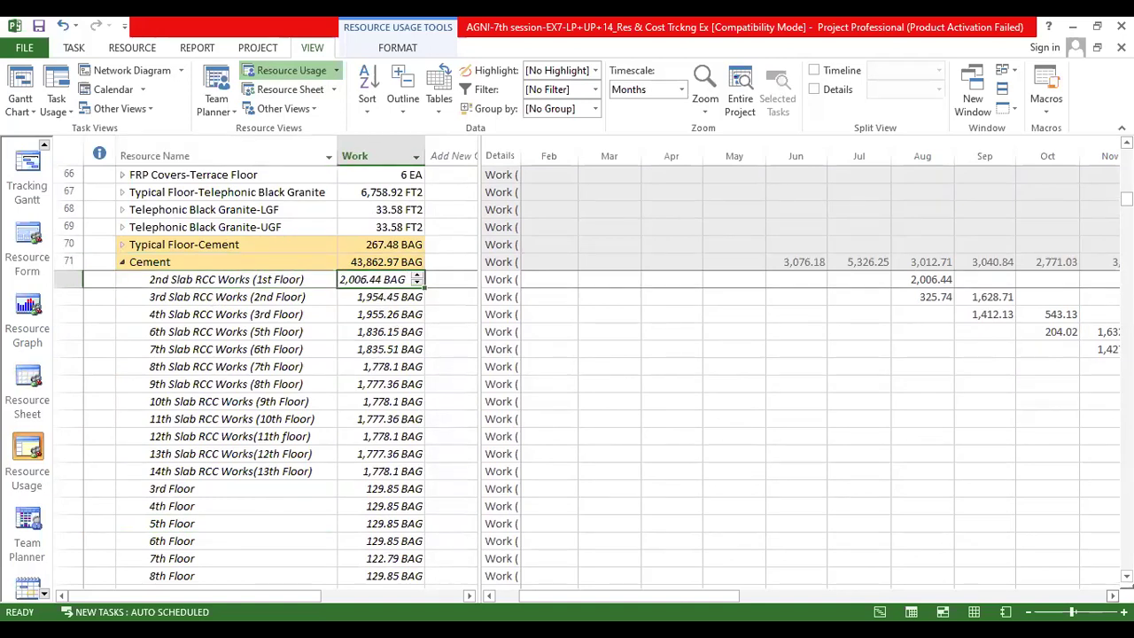
pyautogui.hscroll(2, 751, 488)
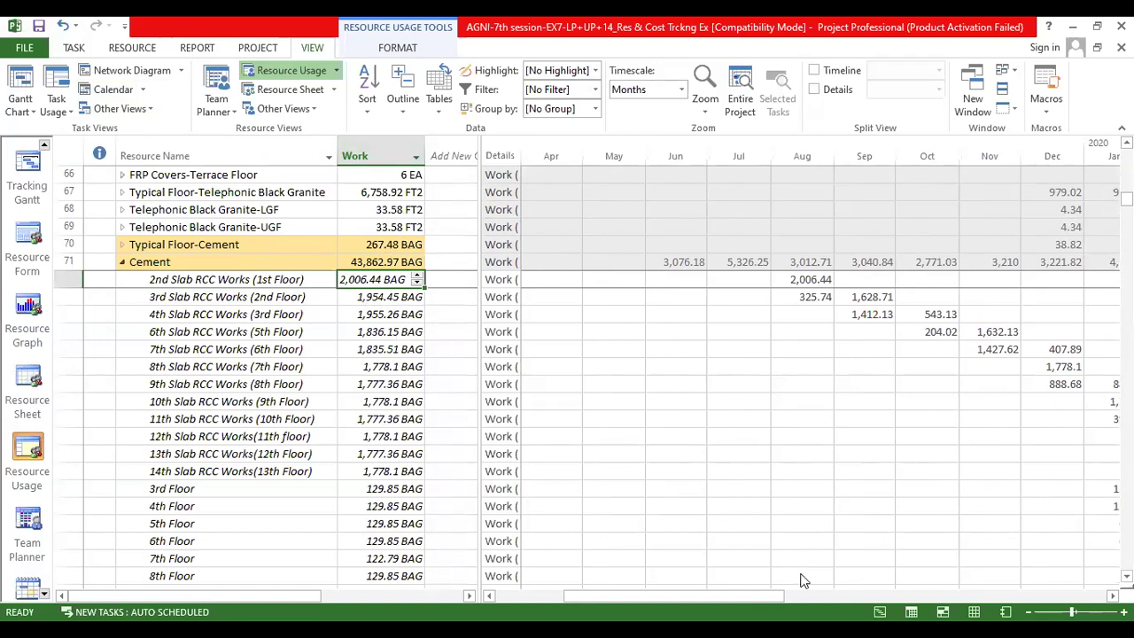
# Step: Check how the cement work of 4th Slab RCC Works (3rd Floor) is split between September and October
pyautogui.click(381, 311)
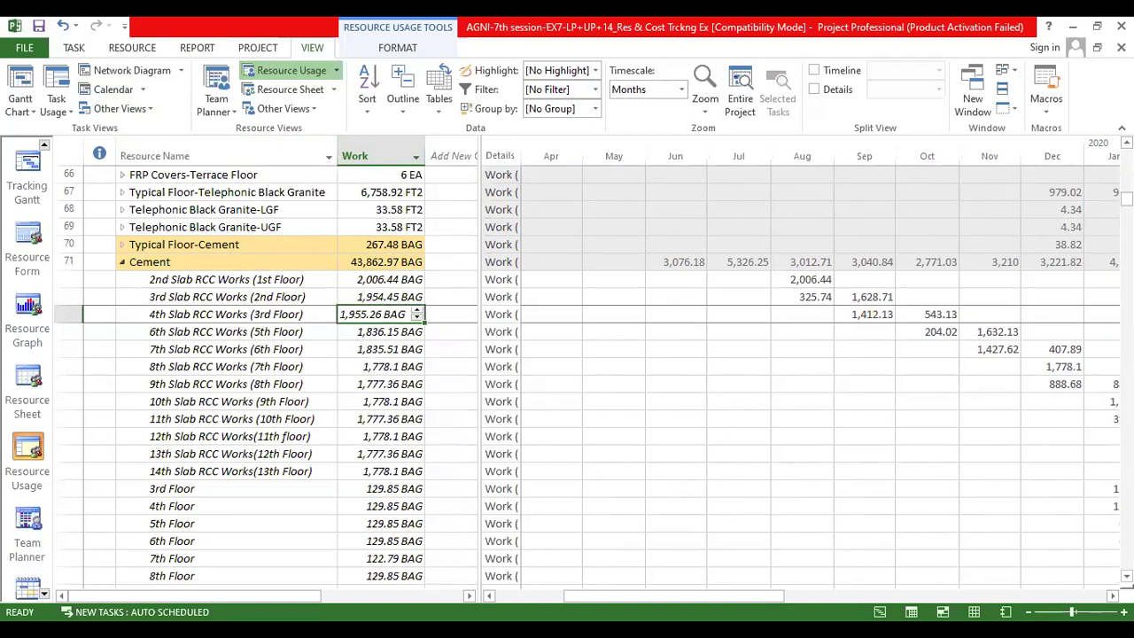
pyautogui.click(1112, 596)
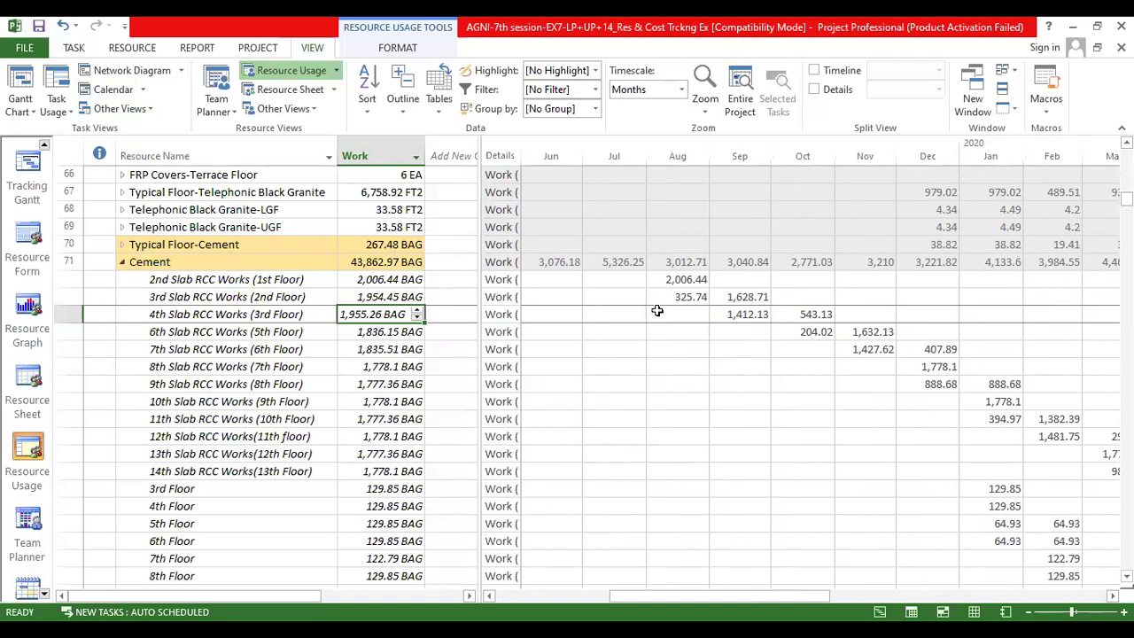
pyautogui.click(760, 310)
pyautogui.click(796, 310)
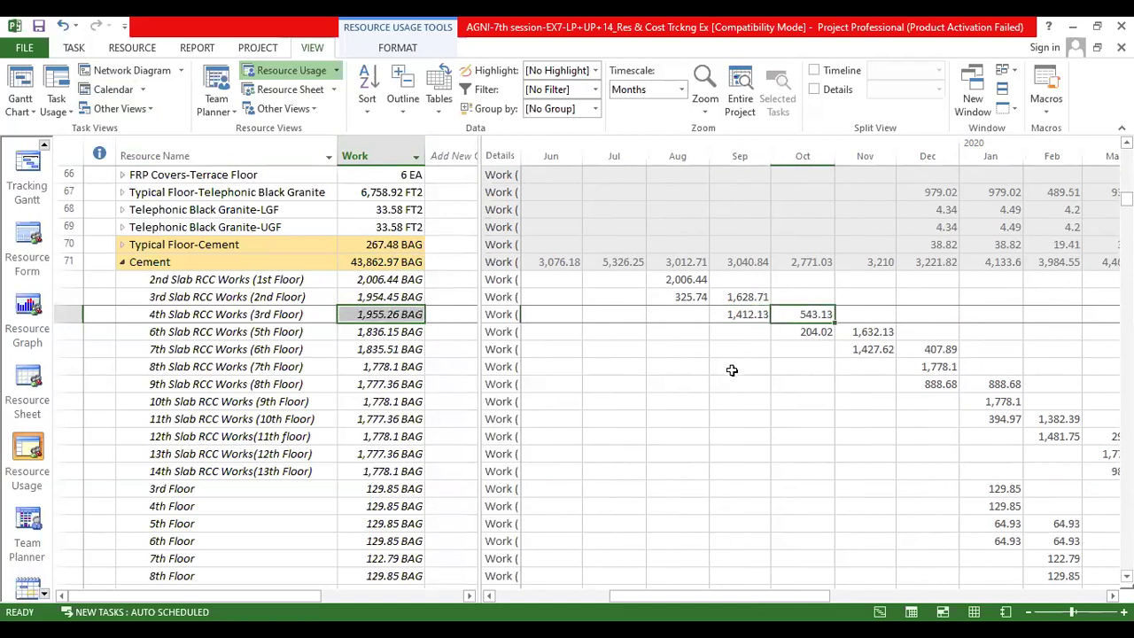
pyautogui.click(182, 316)
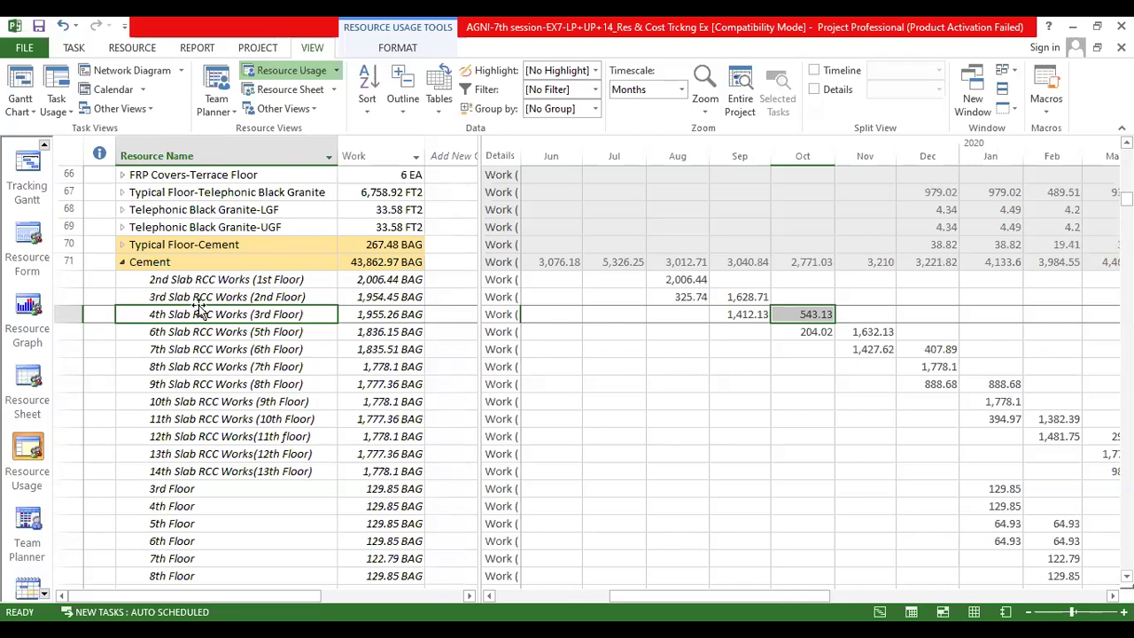
# Step: Check how the cement work of 7th Slab RCC Works (6th Floor) is split between November and December
pyautogui.click(867, 349)
pyautogui.click(904, 347)
pyautogui.click(1112, 595)
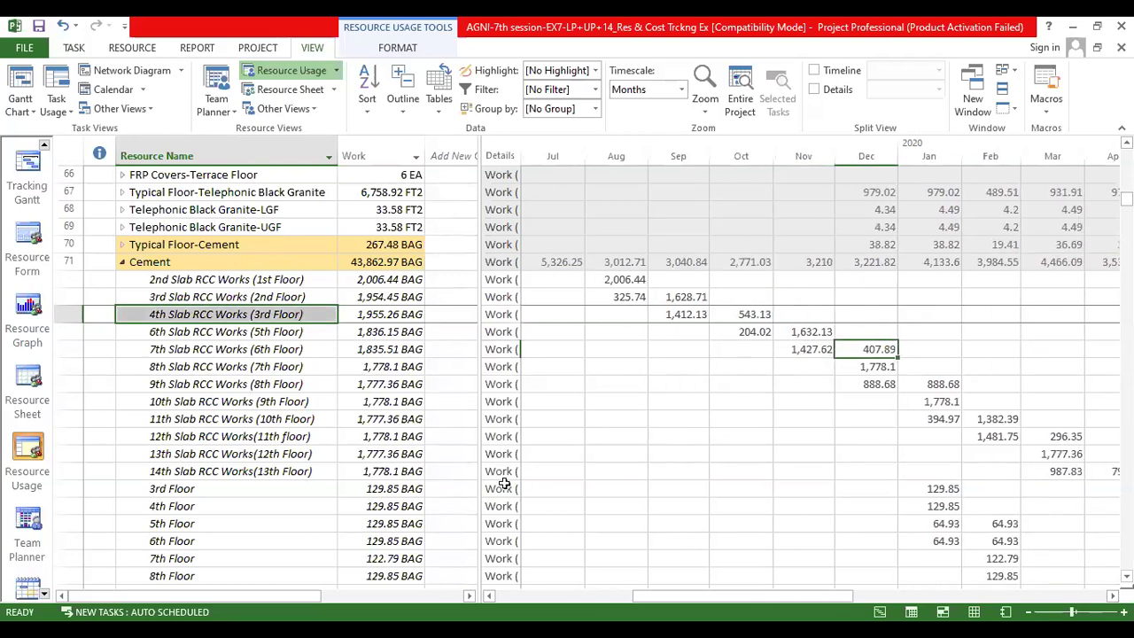
pyautogui.click(248, 349)
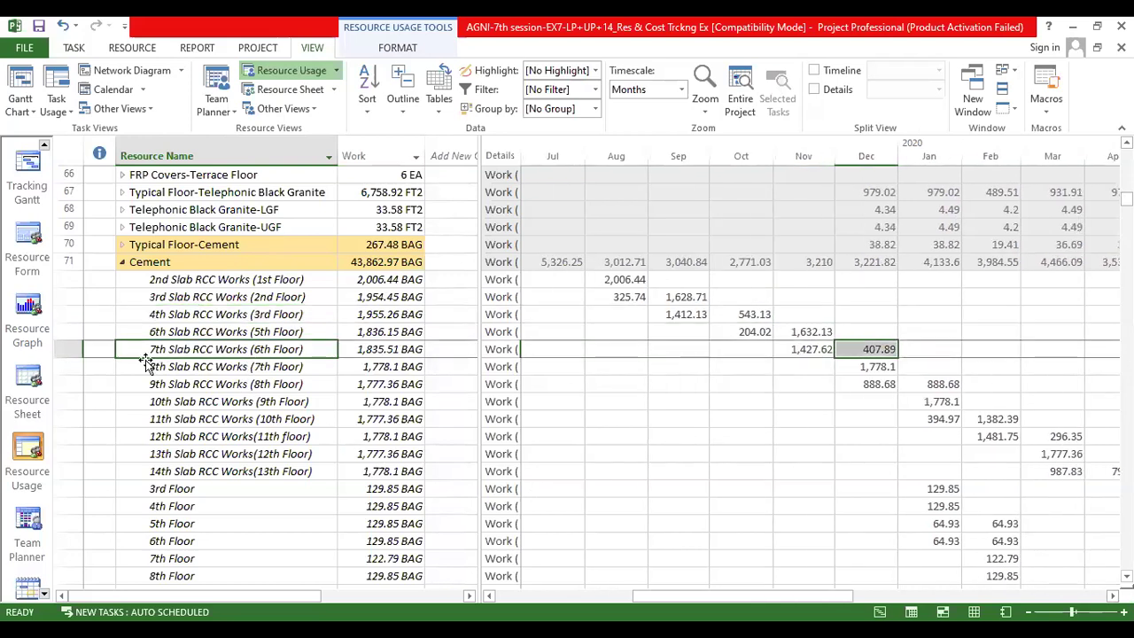
pyautogui.click(808, 349)
pyautogui.click(861, 352)
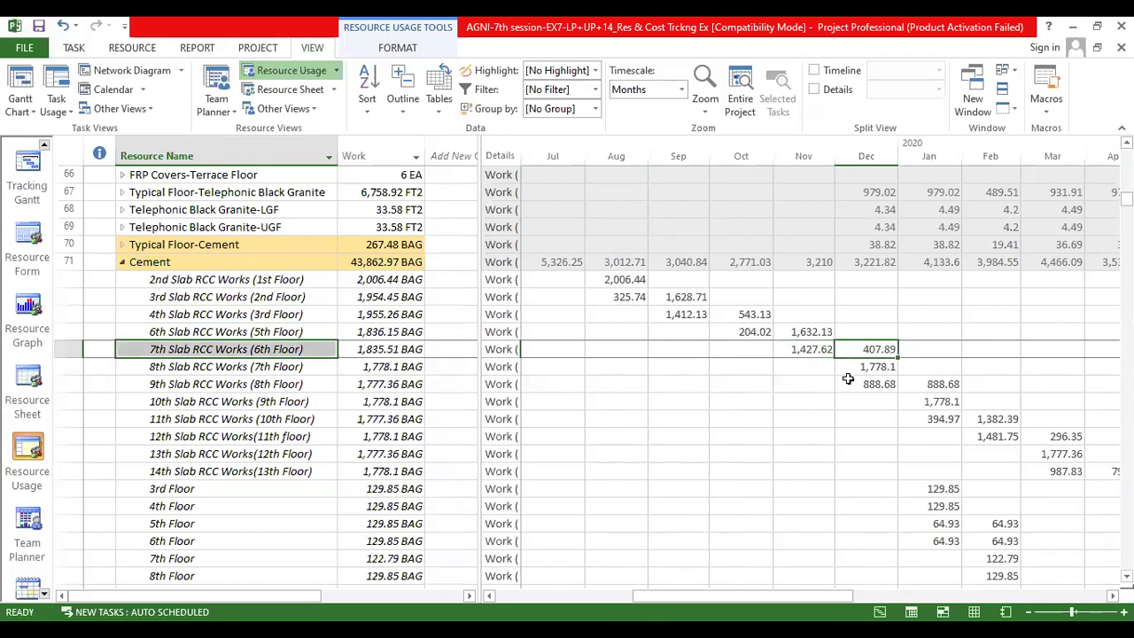
# Step: Compare the total cement work of 7th Slab RCC Works (6th Floor) with its November and December portions
pyautogui.click(823, 351)
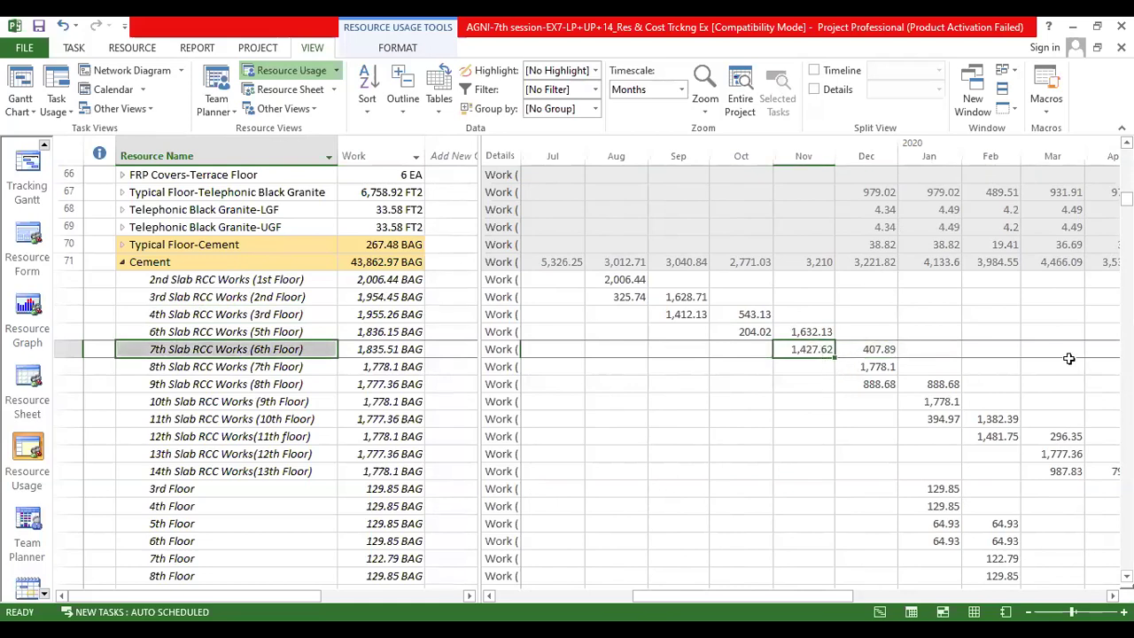
pyautogui.click(421, 349)
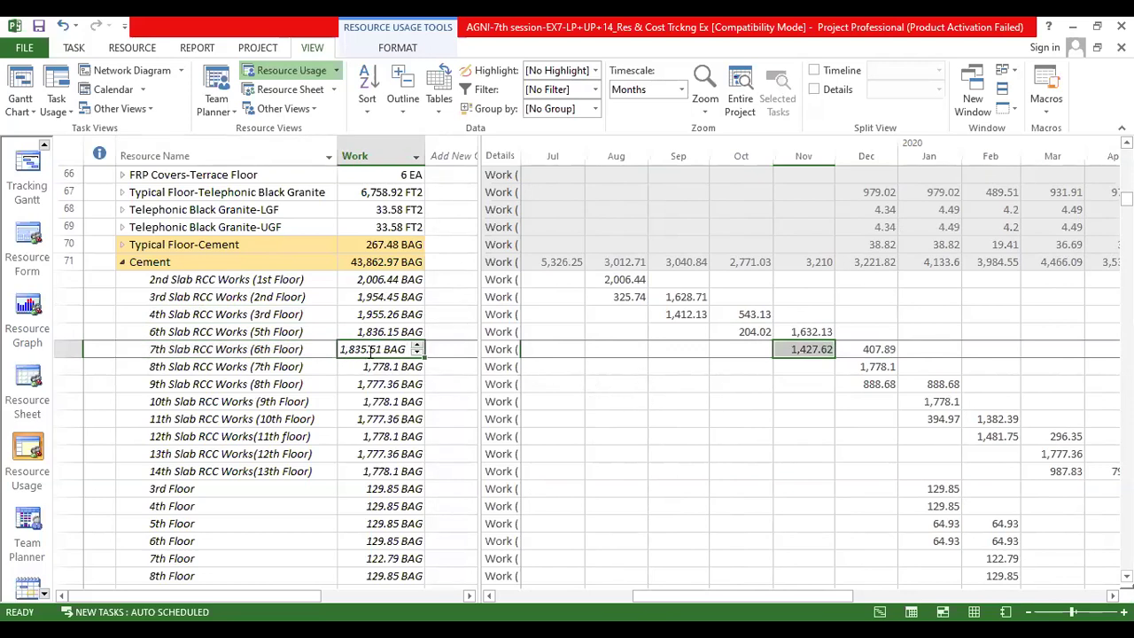
pyautogui.click(856, 351)
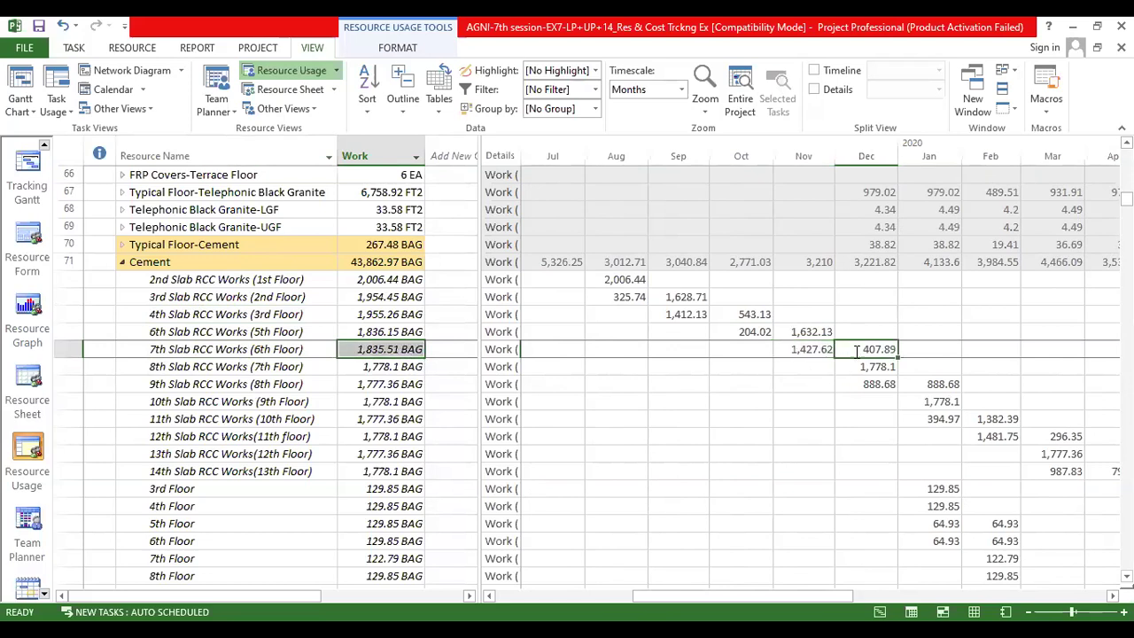
pyautogui.click(811, 351)
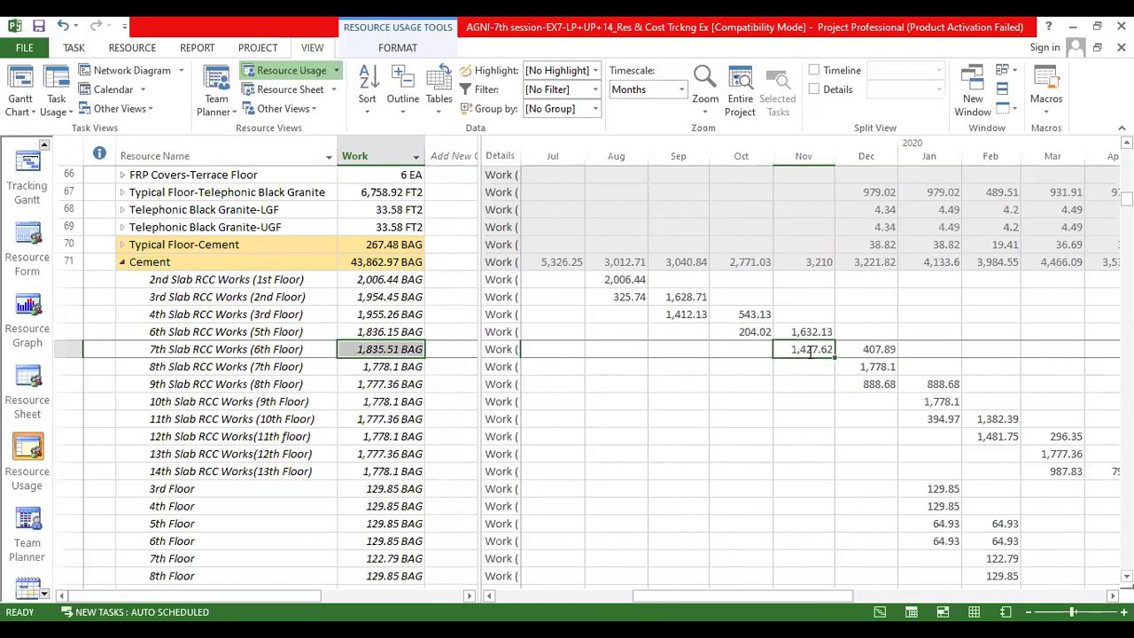
pyautogui.click(875, 351)
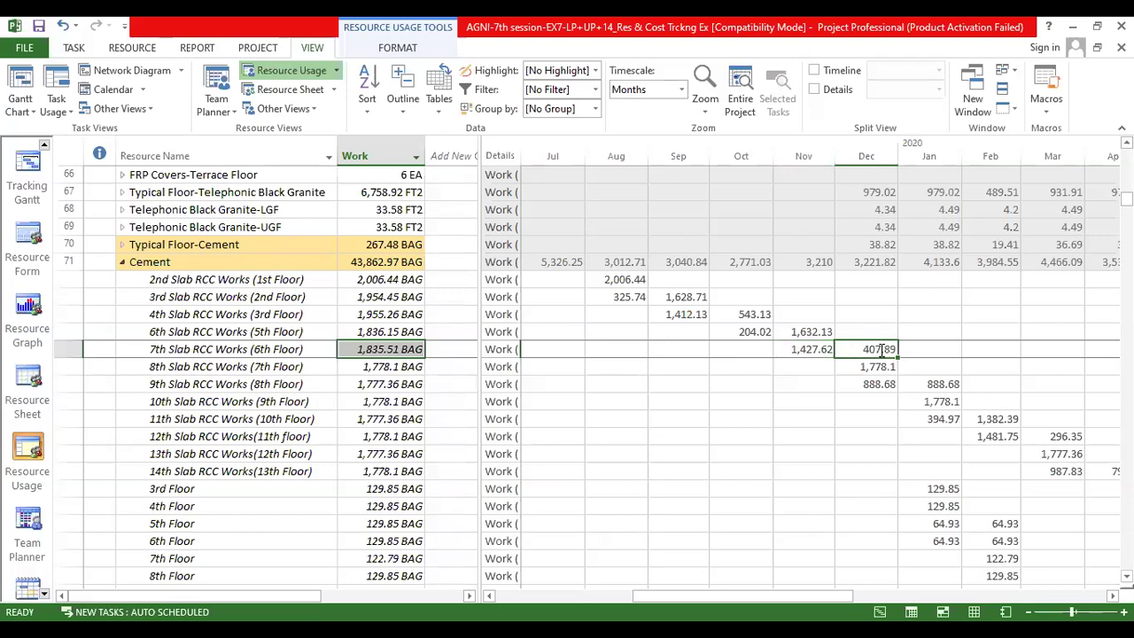
# Step: Set the November cement work of 7th Slab RCC Works (6th Floor) to 1835 bags and clear its December work
pyautogui.click(816, 352)
pyautogui.write('1,8')
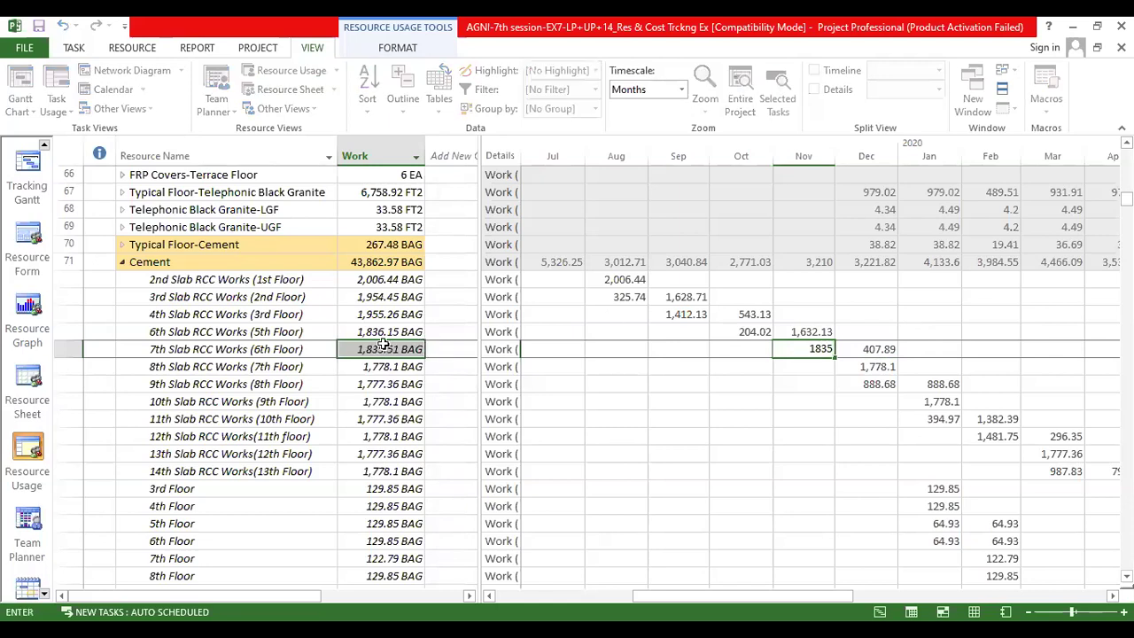
pyautogui.write('35')
pyautogui.press('Escape')
pyautogui.press('Tab')
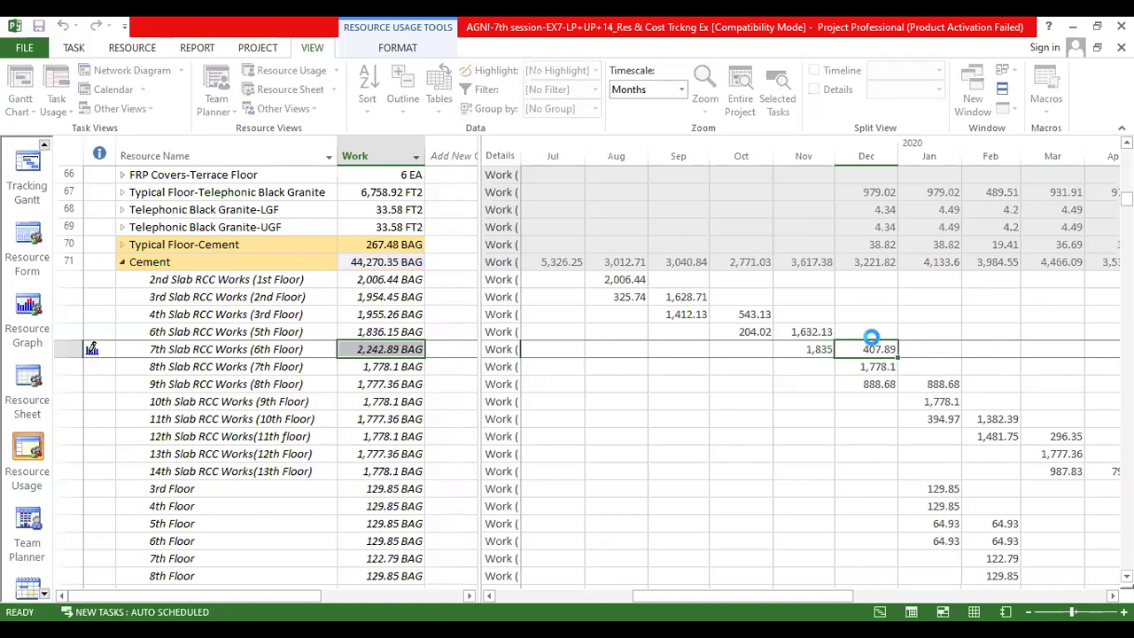
pyautogui.press('Delete')
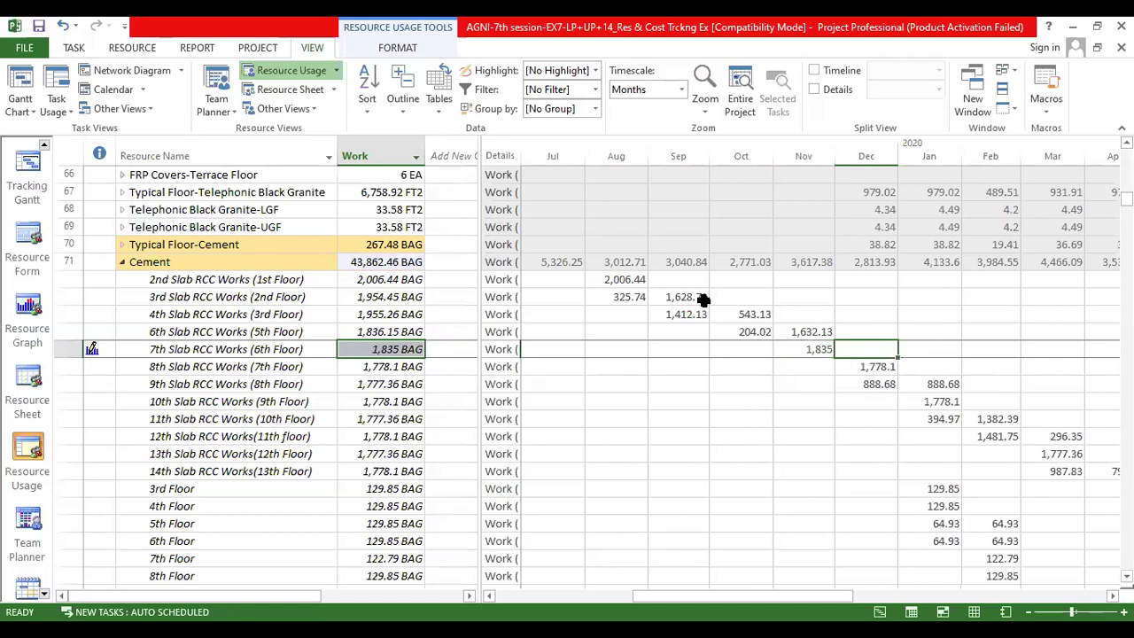
# Step: Widen the table area to fully show the Add New Column field, and check the 7th slab's November and December cement cells
pyautogui.click(815, 349)
pyautogui.click(868, 348)
pyautogui.click(826, 349)
pyautogui.click(864, 352)
pyautogui.moveTo(794, 387); pyautogui.dragTo(688, 399)
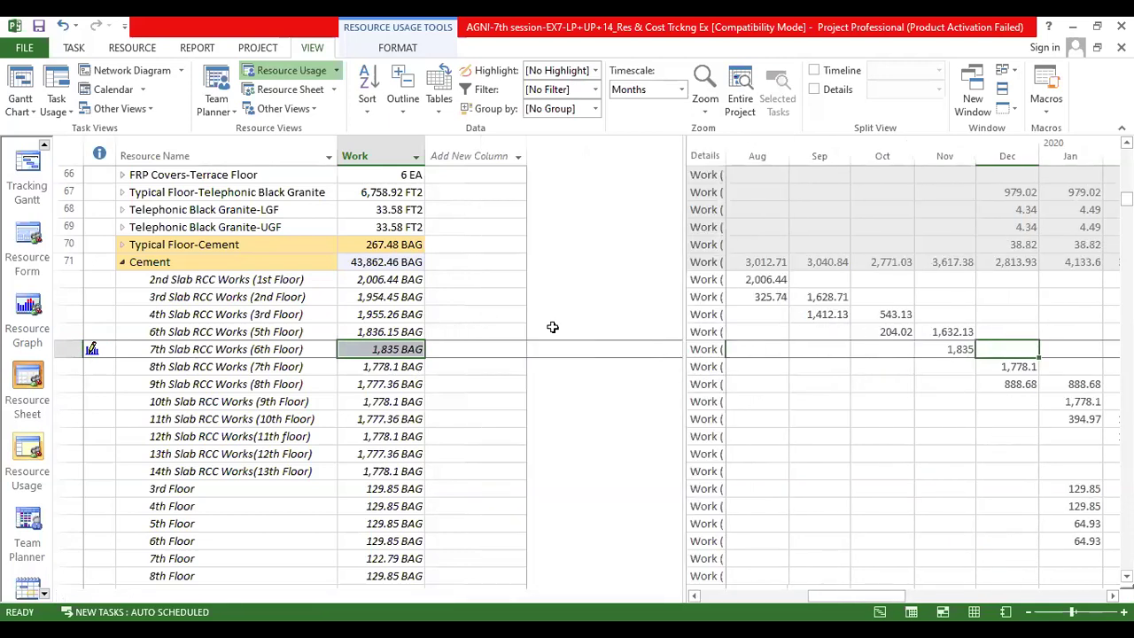
pyautogui.moveTo(679, 320); pyautogui.dragTo(533, 385)
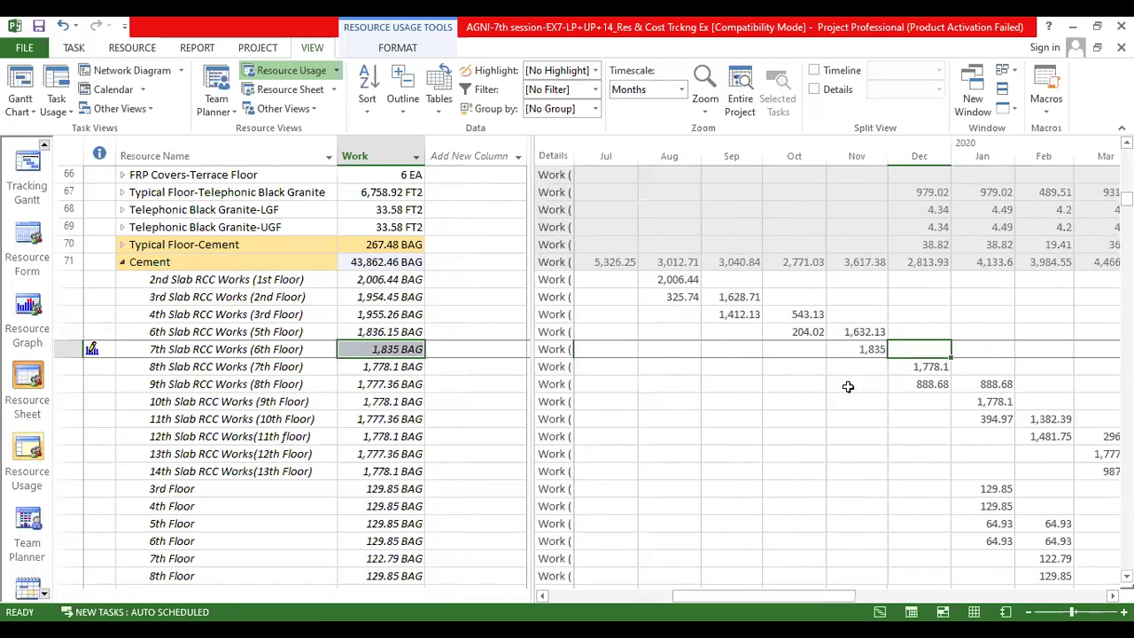
pyautogui.click(867, 351)
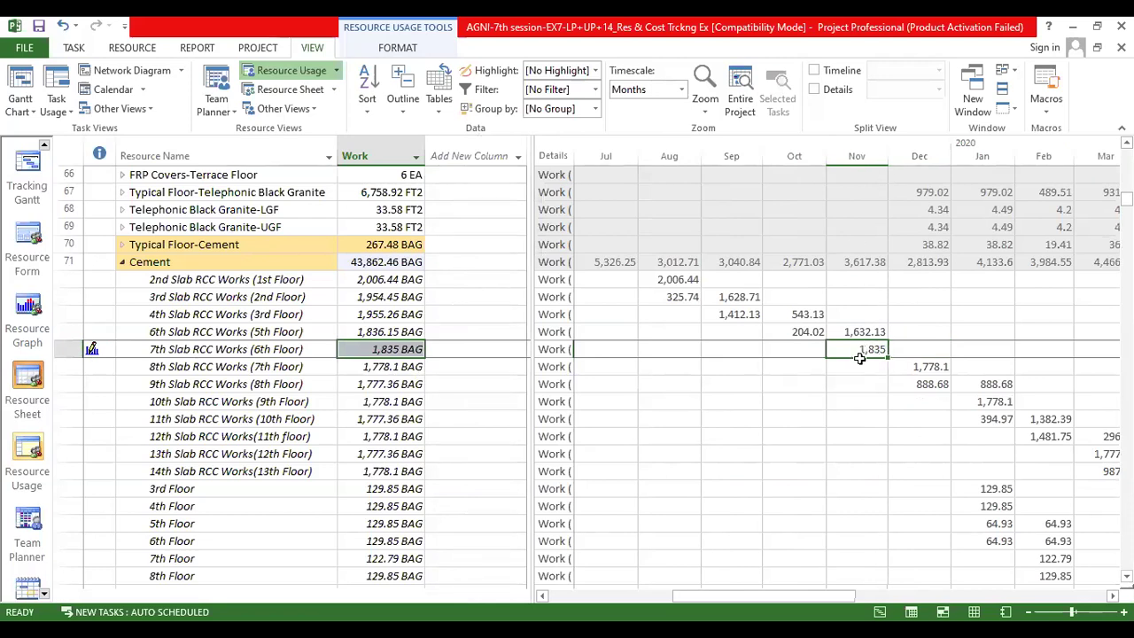
pyautogui.click(913, 349)
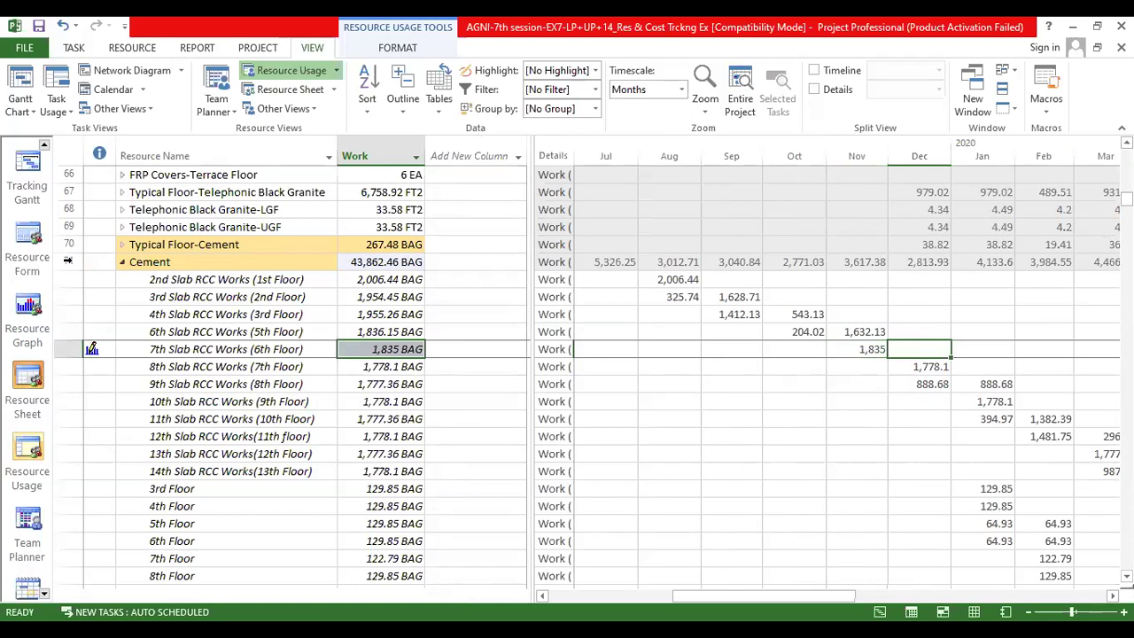
# Step: Compare the Cement resource's November total with the November work of the 6th and 7th Slab RCC Works
pyautogui.click(67, 260)
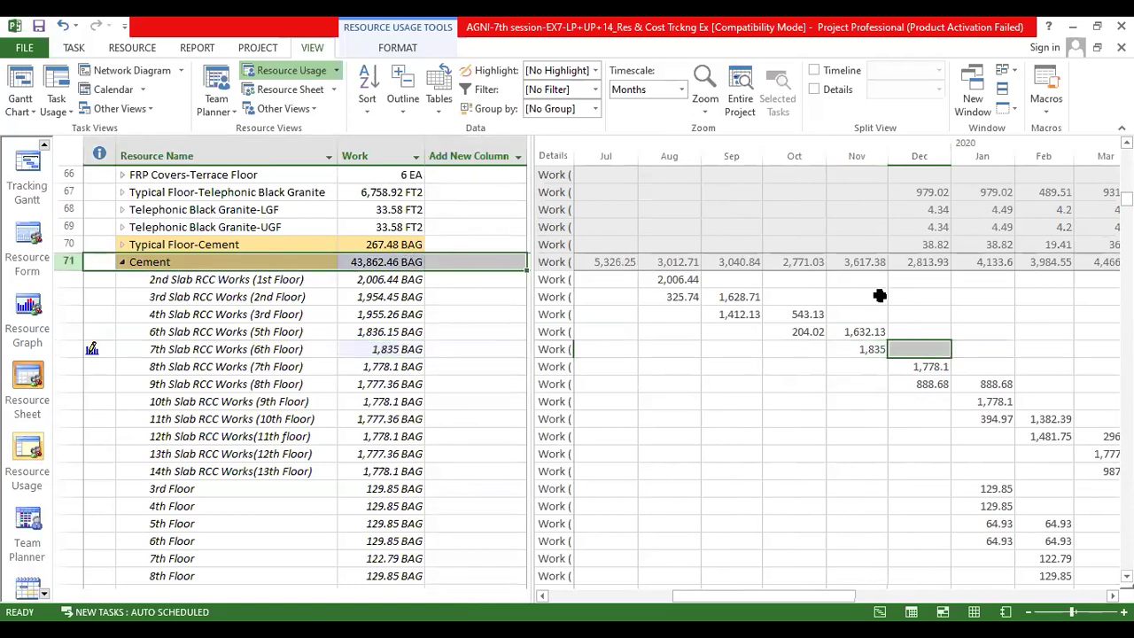
pyautogui.click(868, 350)
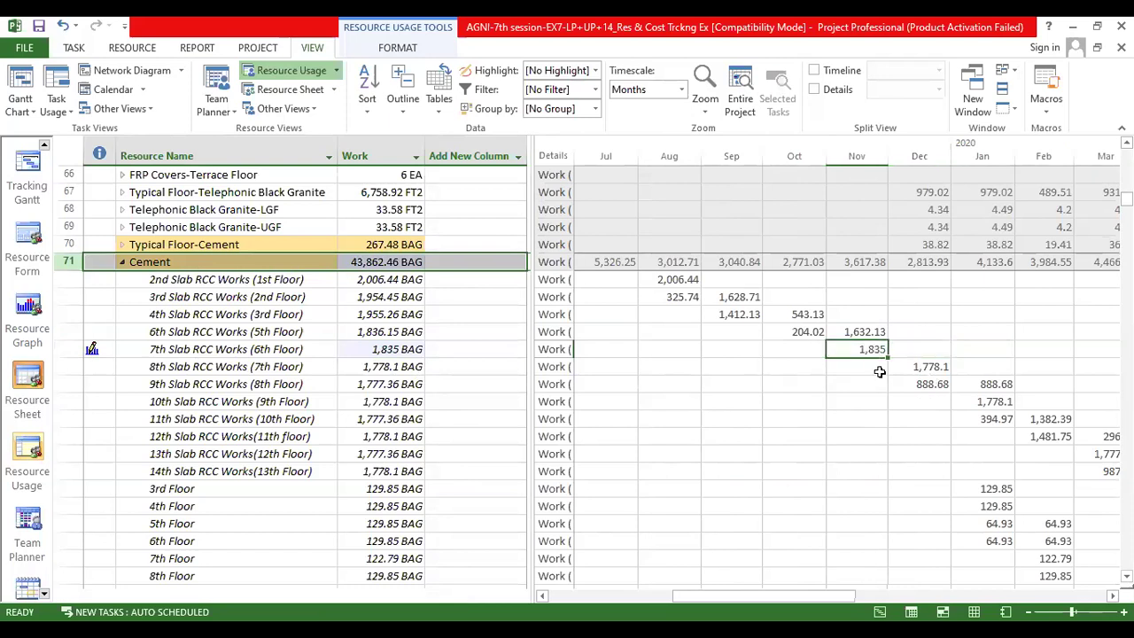
pyautogui.click(861, 332)
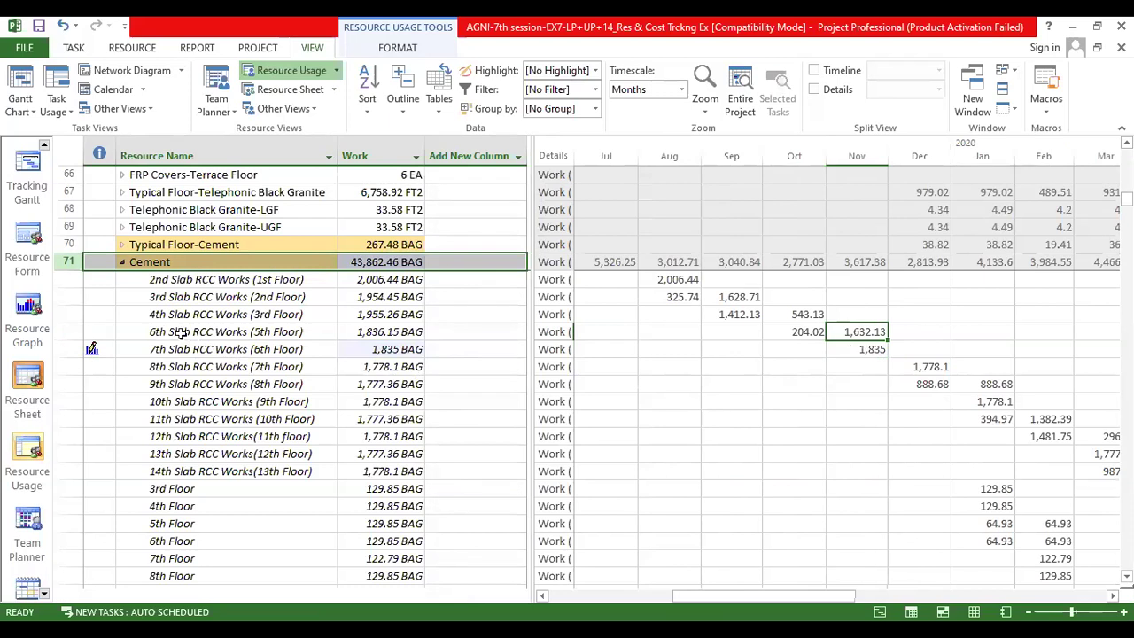
pyautogui.click(862, 368)
pyautogui.click(861, 347)
pyautogui.click(843, 264)
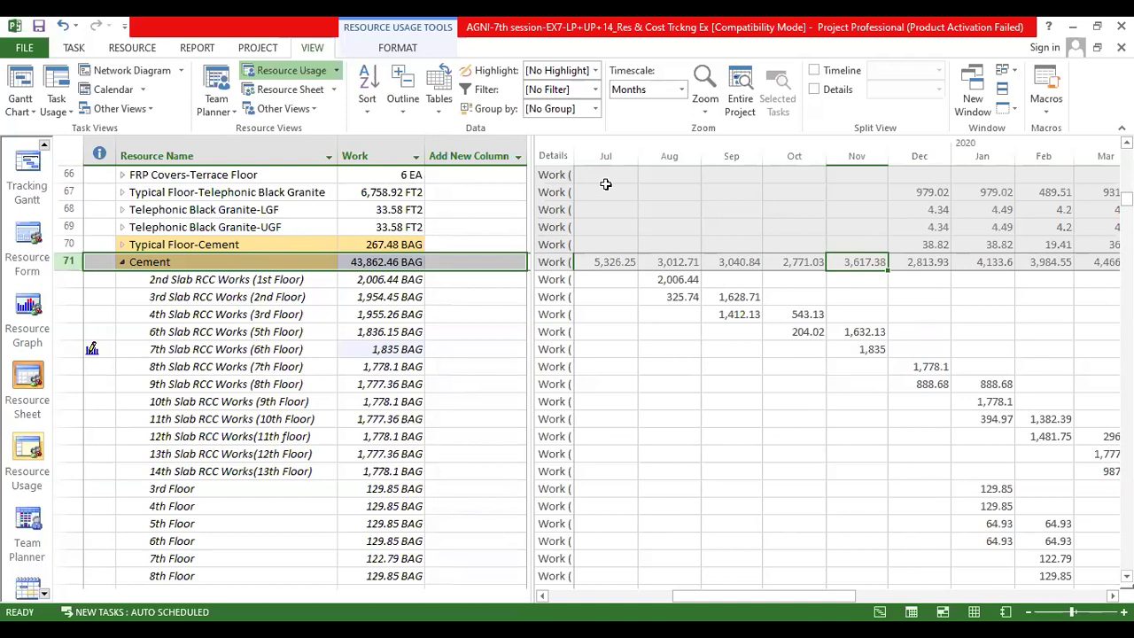
# Step: Widen the Details column to show the full work units and look through the remaining task assignments under Cement
pyautogui.moveTo(573, 156); pyautogui.dragTo(628, 157)
pyautogui.scroll(-3, 582, 277)
pyautogui.scroll(-15, 583, 277)
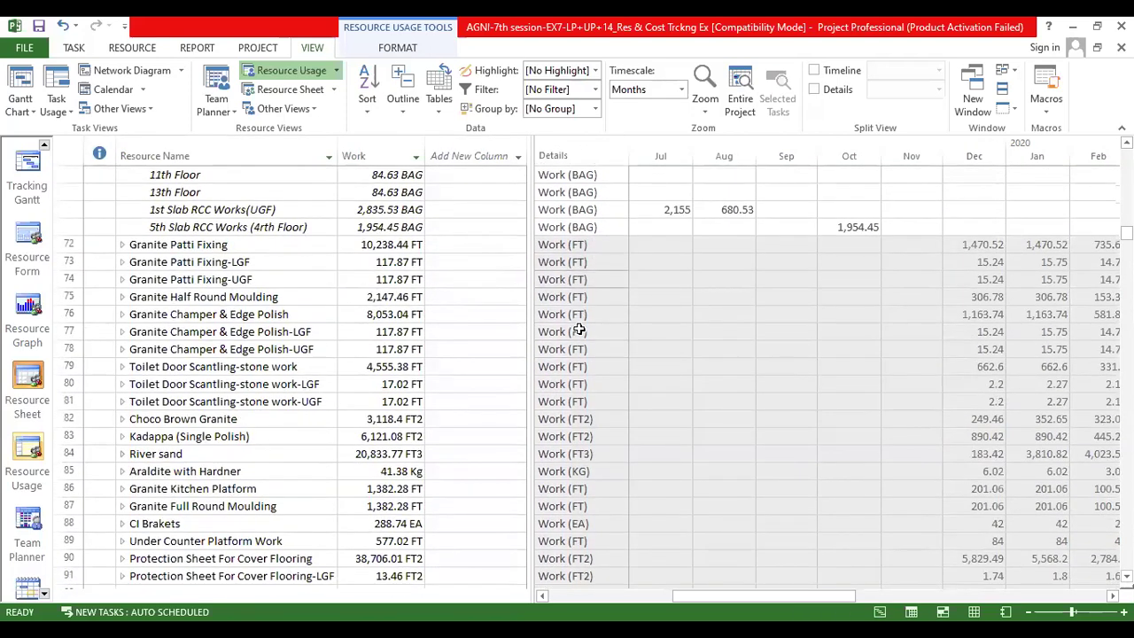
pyautogui.scroll(10, 577, 345)
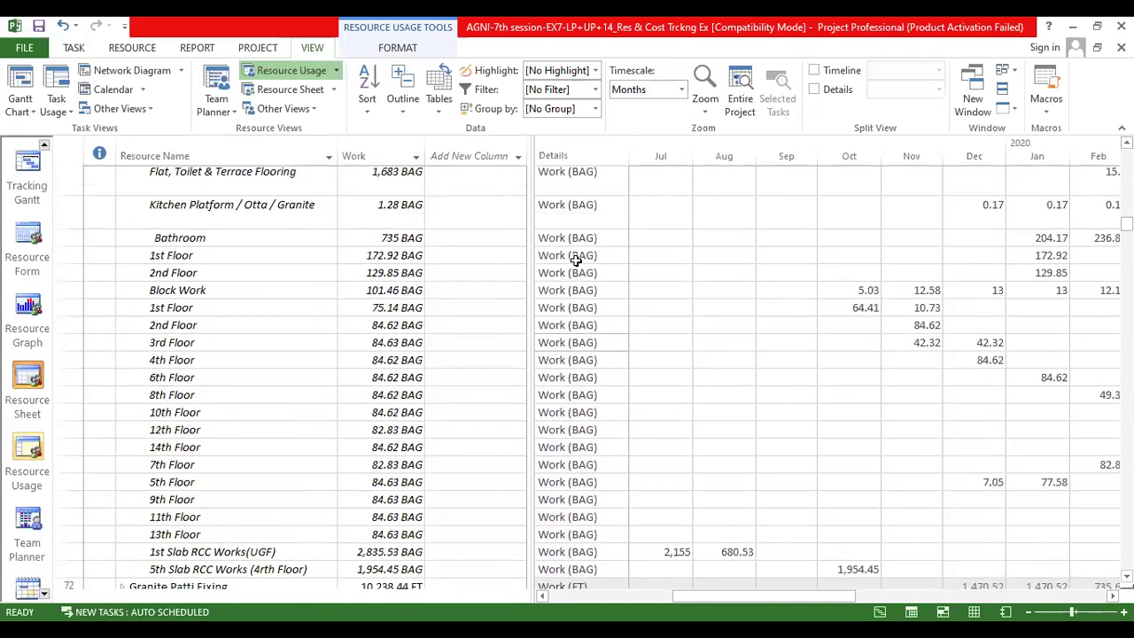
pyautogui.scroll(12, 426, 462)
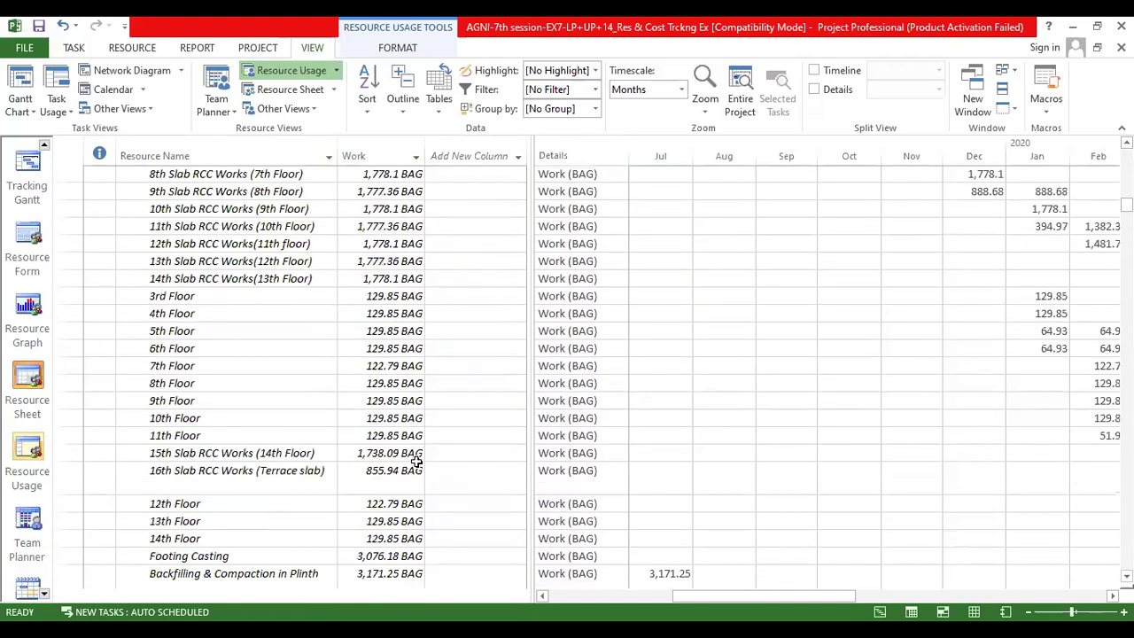
# Step: Review the slab RCC tasks listed under Cement together with the bags assigned to each
pyautogui.scroll(-2, 261, 342)
pyautogui.moveTo(257, 304); pyautogui.dragTo(265, 446)
pyautogui.moveTo(389, 279); pyautogui.dragTo(400, 436)
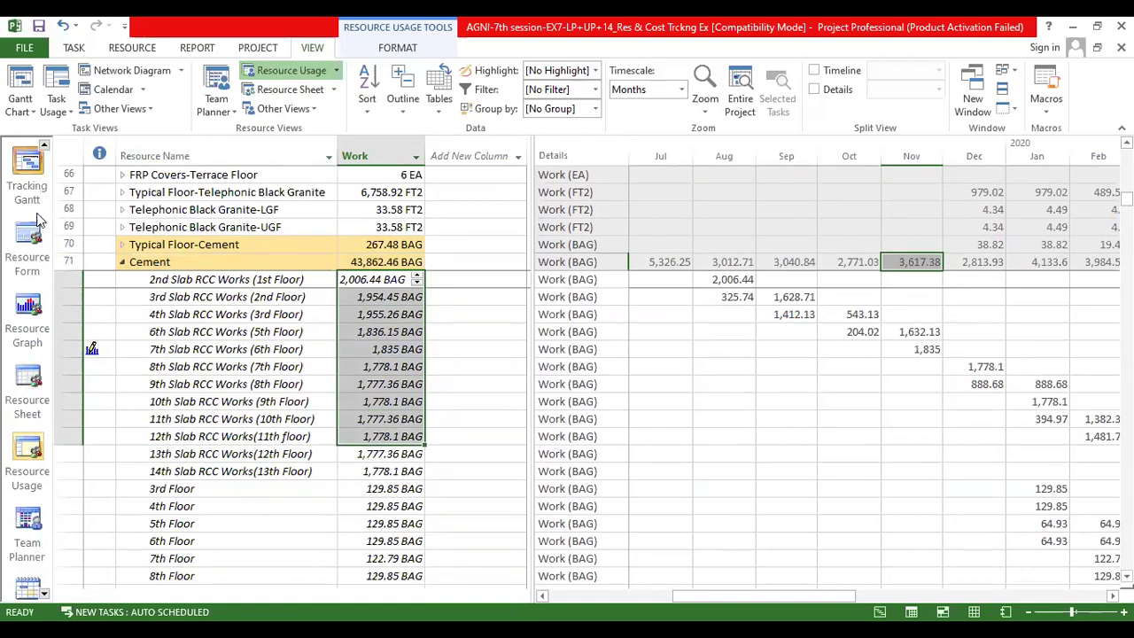
pyautogui.scroll(4, 266, 355)
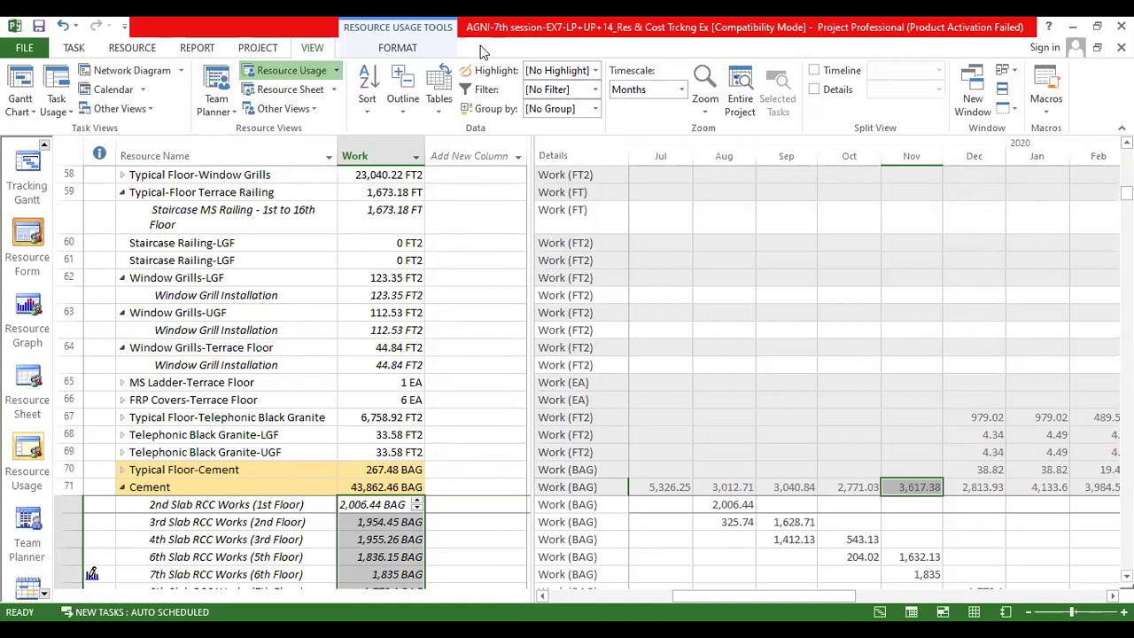
# Step: Switch to PowerPoint and review the procurement schedule and material schedule slides, highlighting the Resource Work Summary Report path
pyautogui.hotkey('alt', 'Tab')
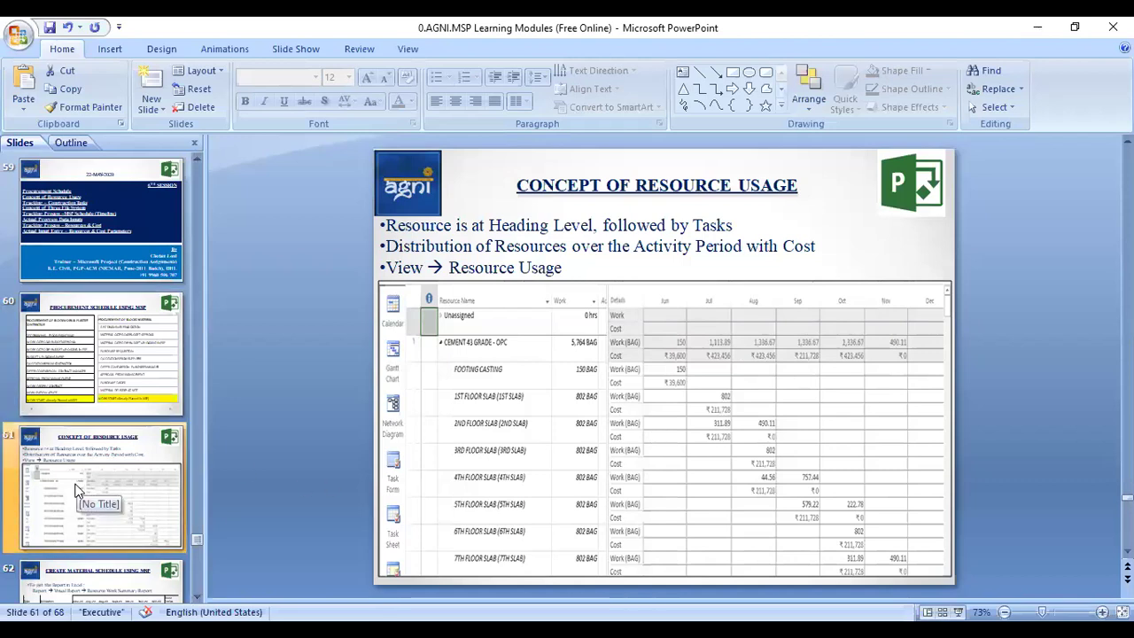
pyautogui.click(35, 373)
pyautogui.click(131, 464)
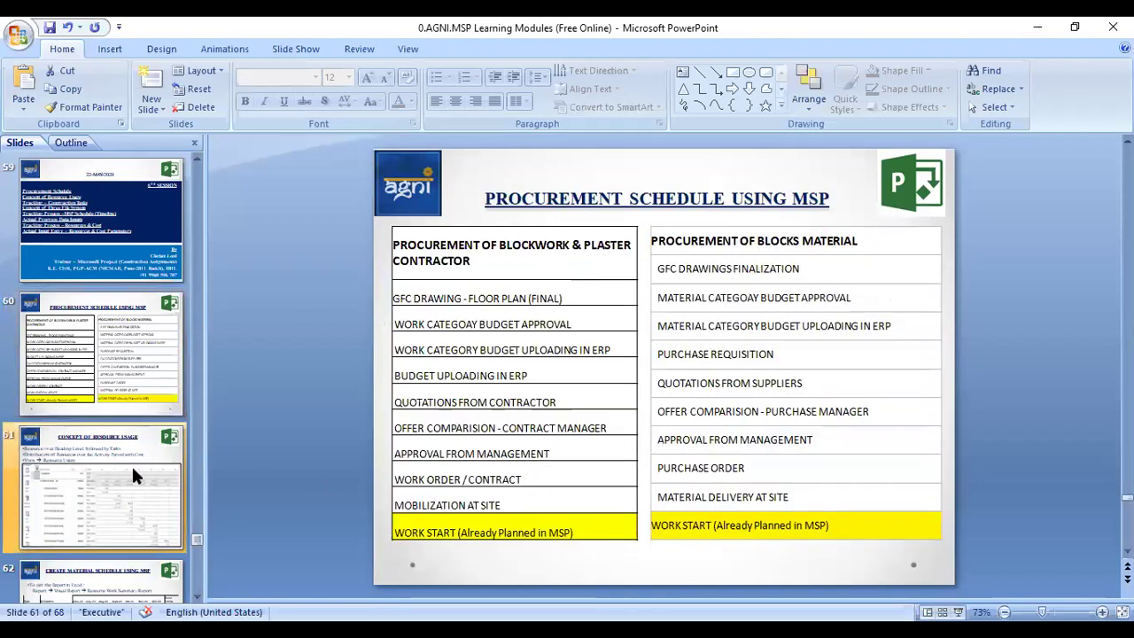
pyautogui.scroll(-1, 105, 504)
pyautogui.click(49, 483)
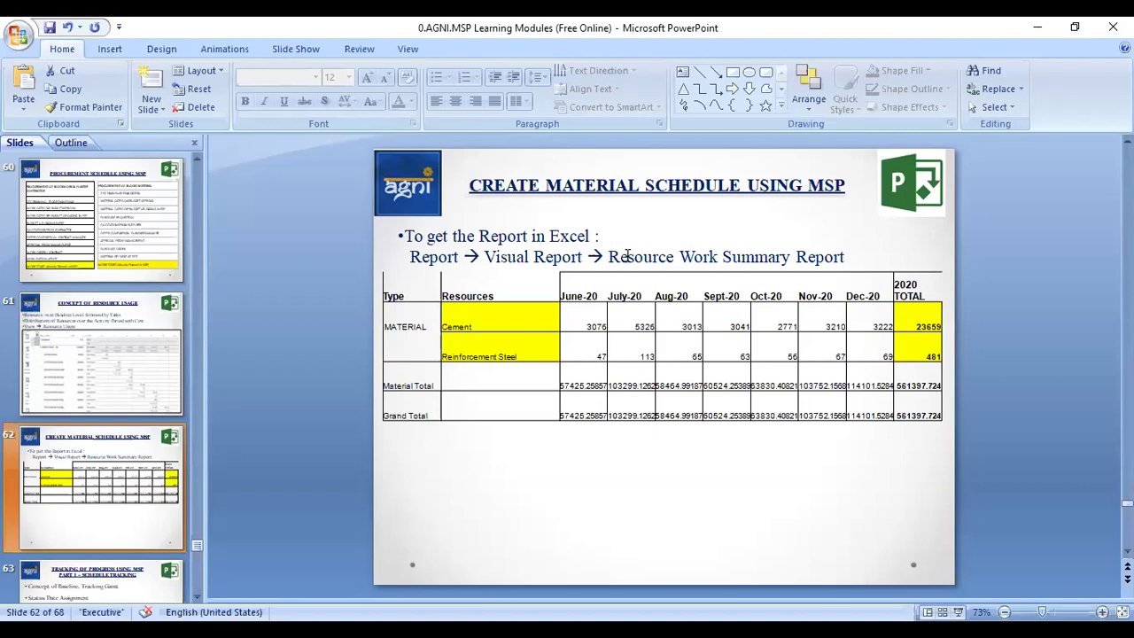
pyautogui.moveTo(415, 257); pyautogui.dragTo(851, 259)
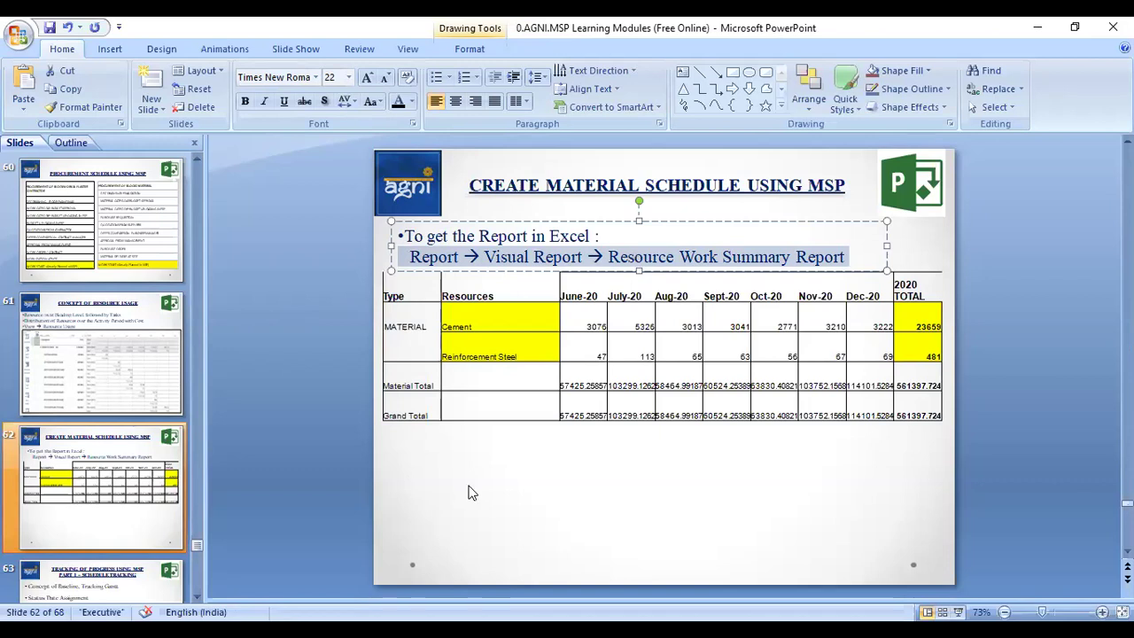
pyautogui.click(445, 470)
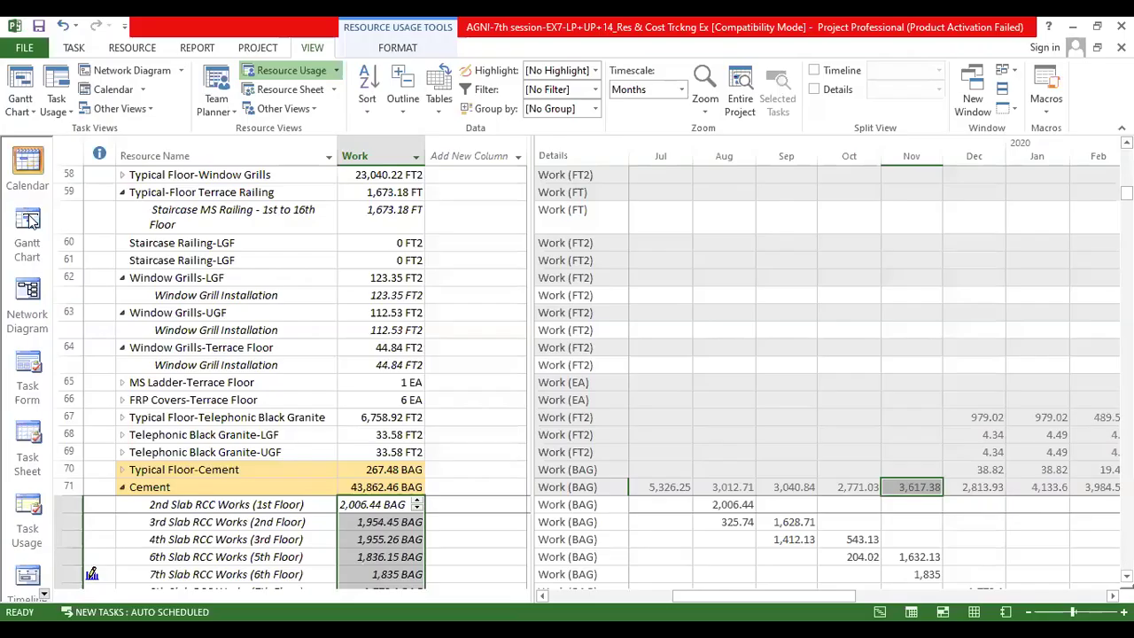
# Step: Return to Microsoft Project, show the Gantt Chart view and expand Block Work under Finishing Works
pyautogui.click(27, 221)
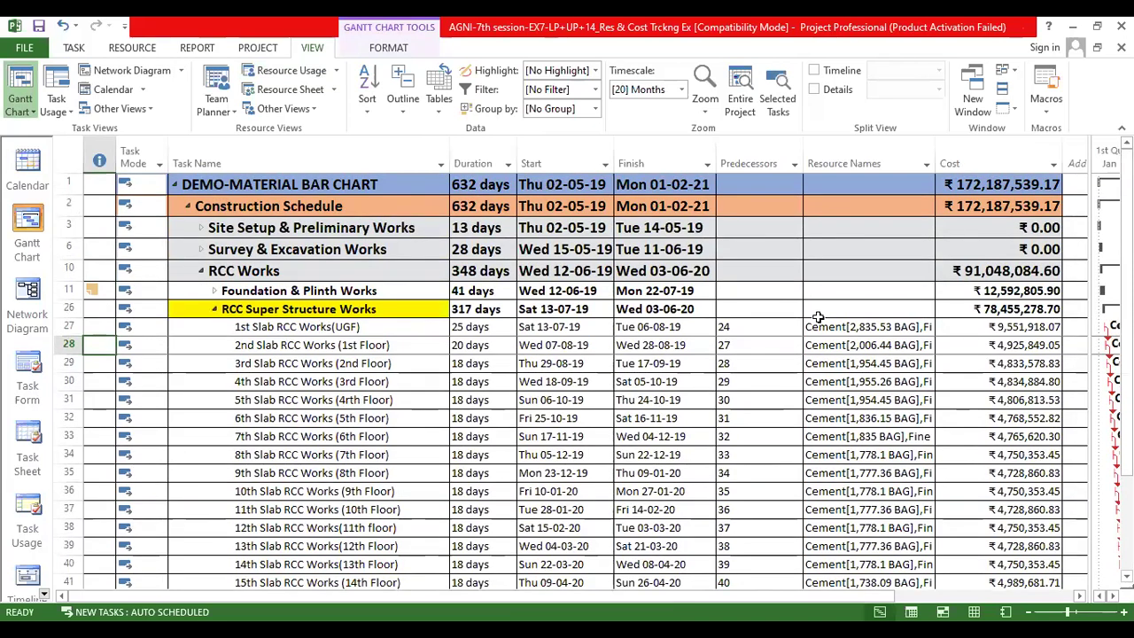
pyautogui.scroll(-5, 815, 316)
pyautogui.click(200, 349)
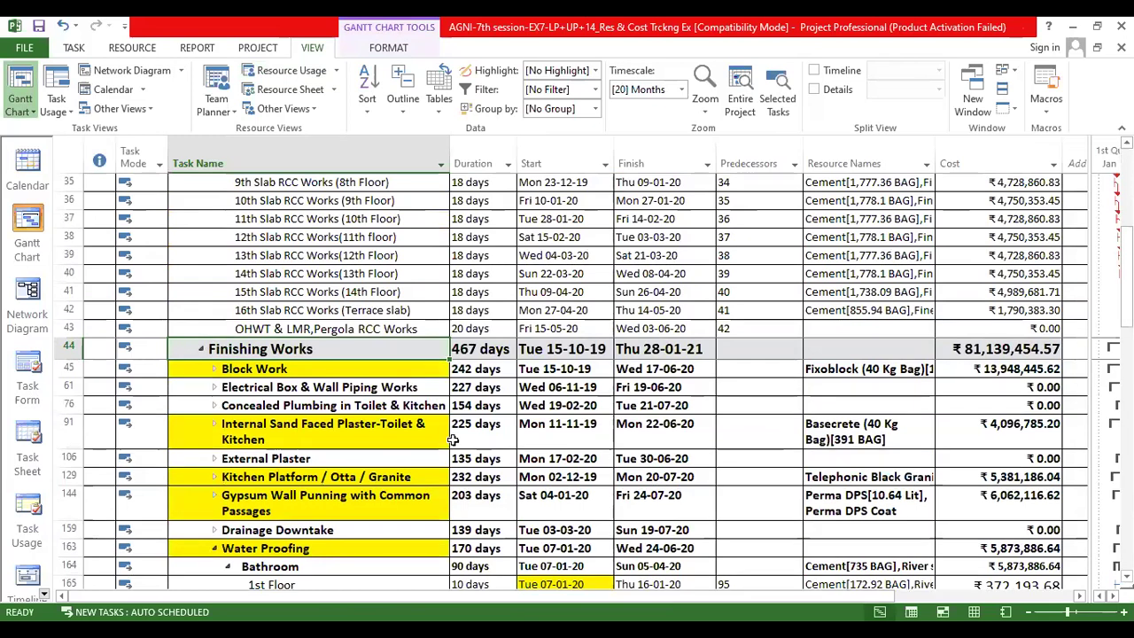
pyautogui.click(213, 369)
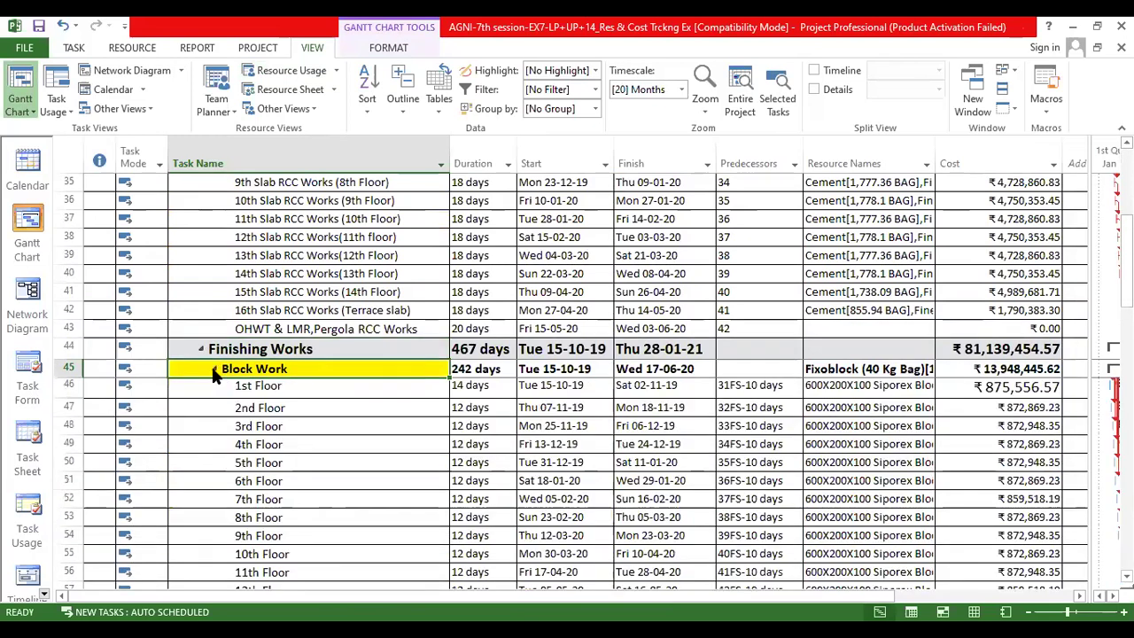
pyautogui.scroll(-2, 965, 322)
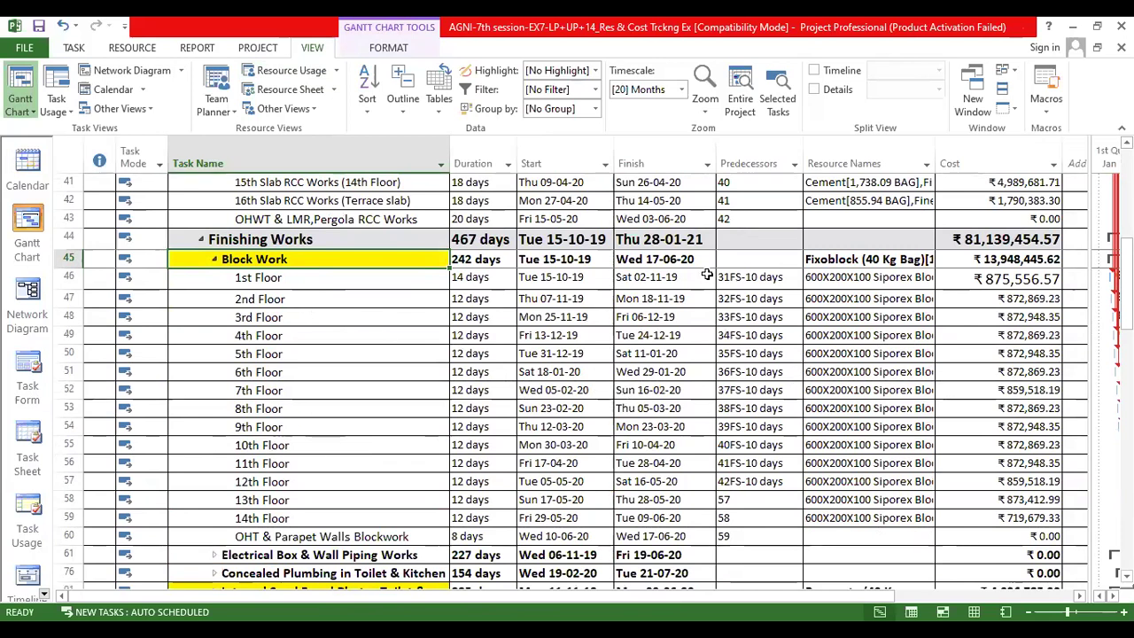
# Step: Review the resources, units and costs assigned to the 1st Floor block work task, including the Siporex blocks and Fixoblock
pyautogui.doubleClick(272, 280)
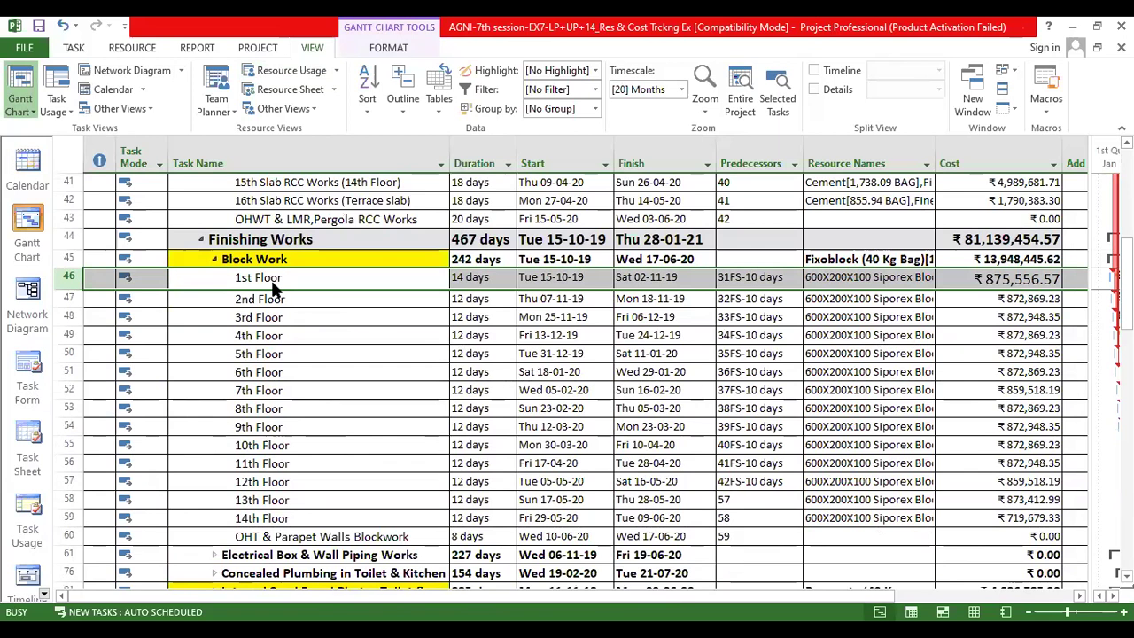
pyautogui.click(369, 280)
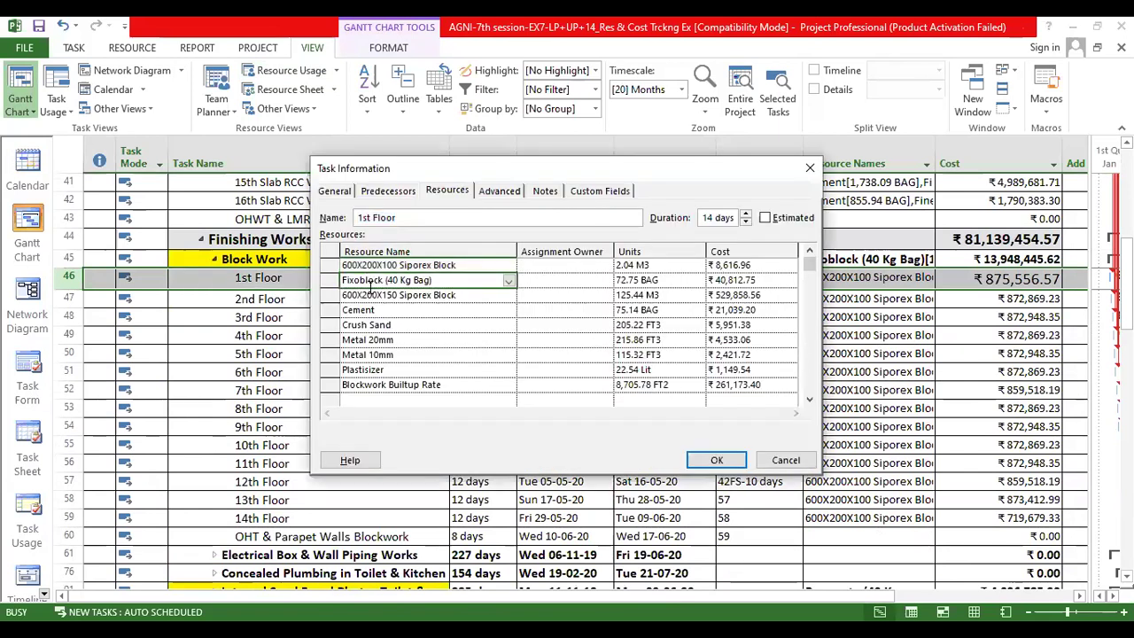
pyautogui.click(353, 268)
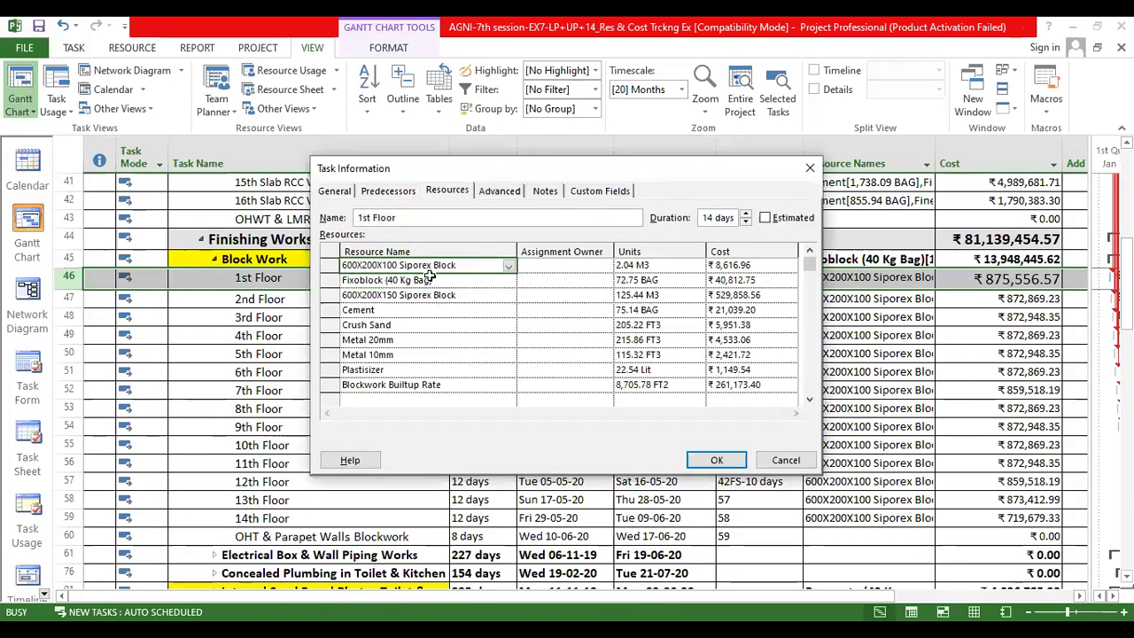
pyautogui.click(736, 266)
pyautogui.click(636, 264)
pyautogui.click(645, 296)
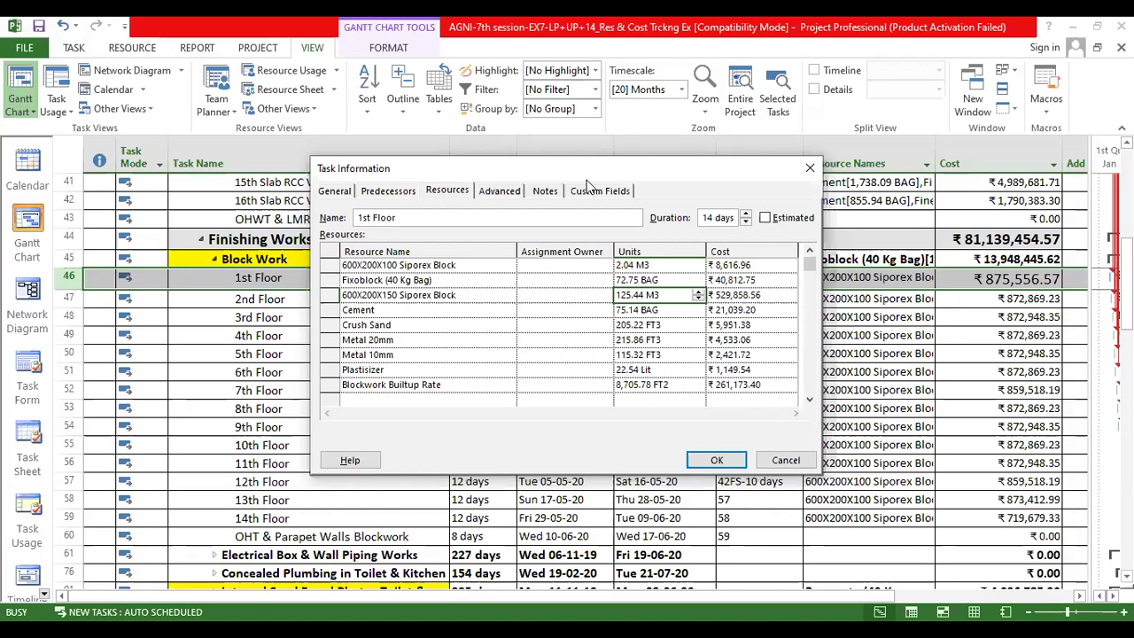
pyautogui.moveTo(576, 171); pyautogui.dragTo(404, 124)
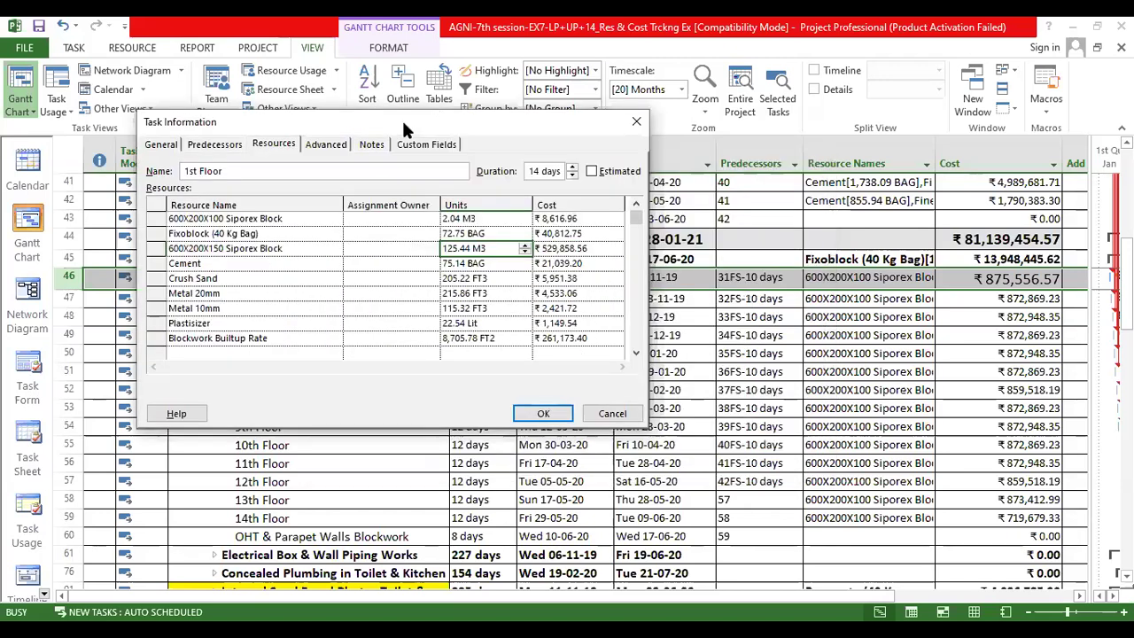
pyautogui.click(202, 220)
pyautogui.click(202, 234)
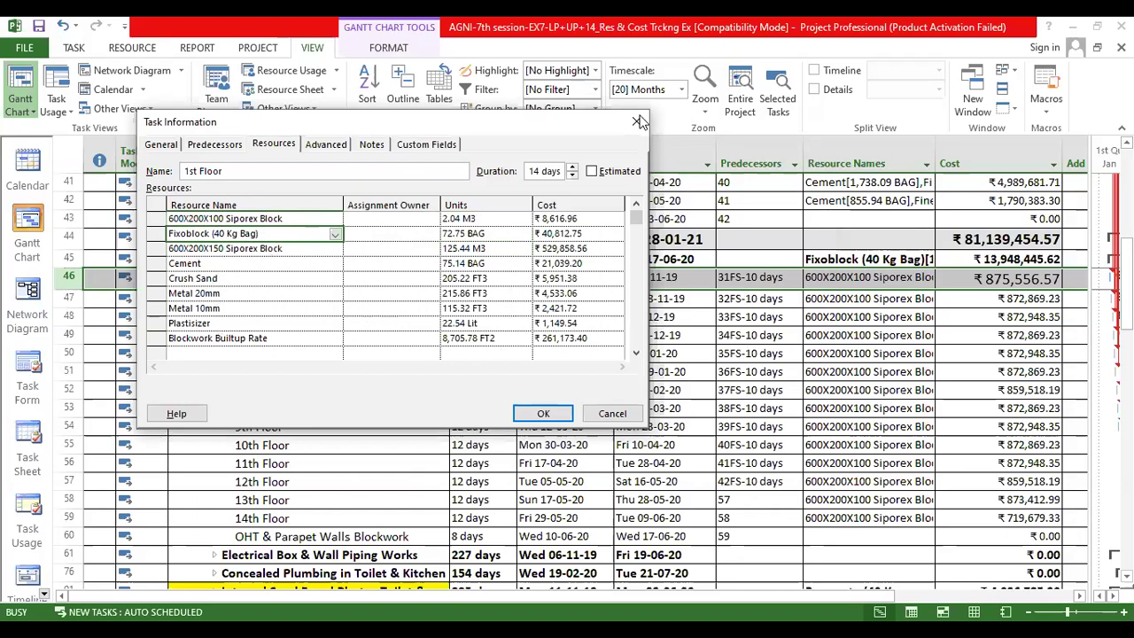
pyautogui.press('Escape')
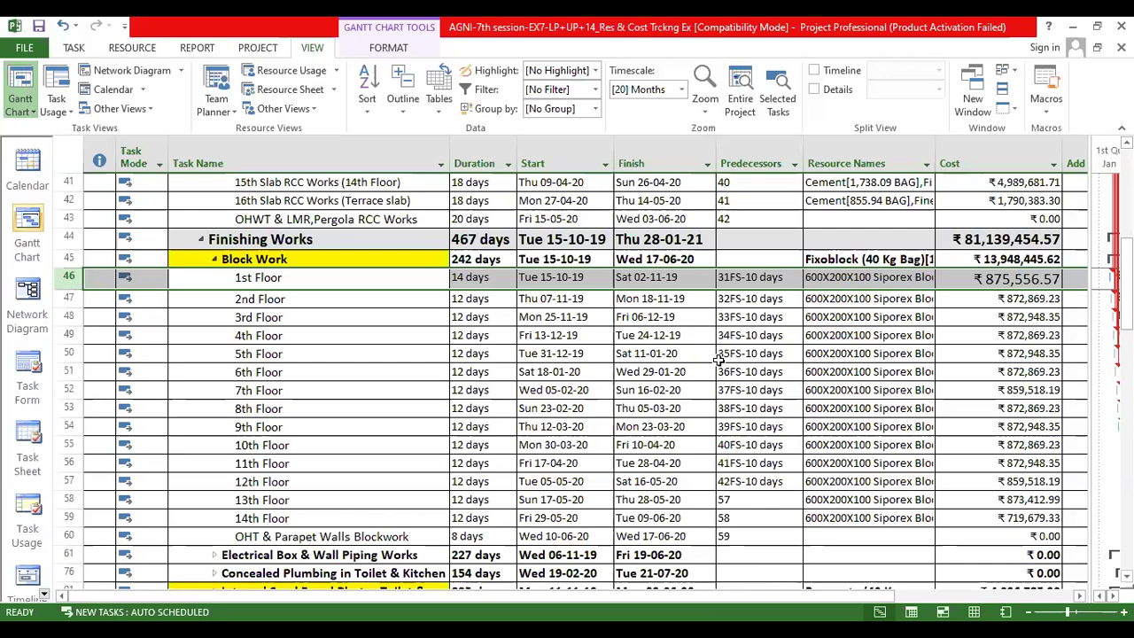
# Step: Expand Electrical Box & Wall Piping Works and check the resource names of its floor tasks
pyautogui.scroll(-3, 211, 393)
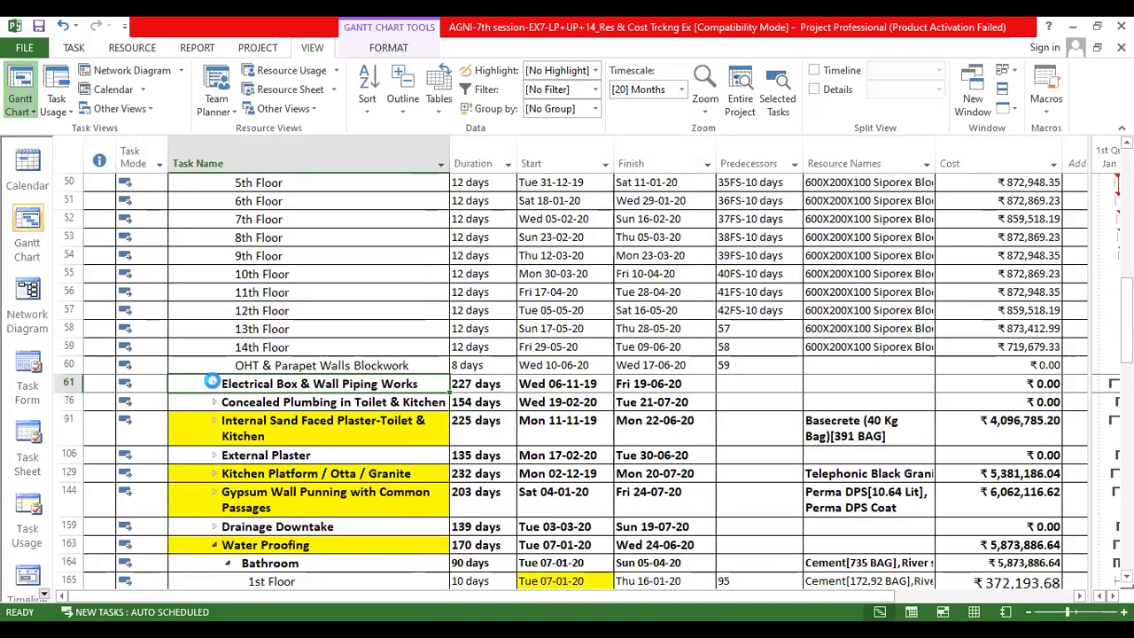
pyautogui.click(213, 384)
pyautogui.scroll(-5, 263, 399)
pyautogui.scroll(4, 264, 399)
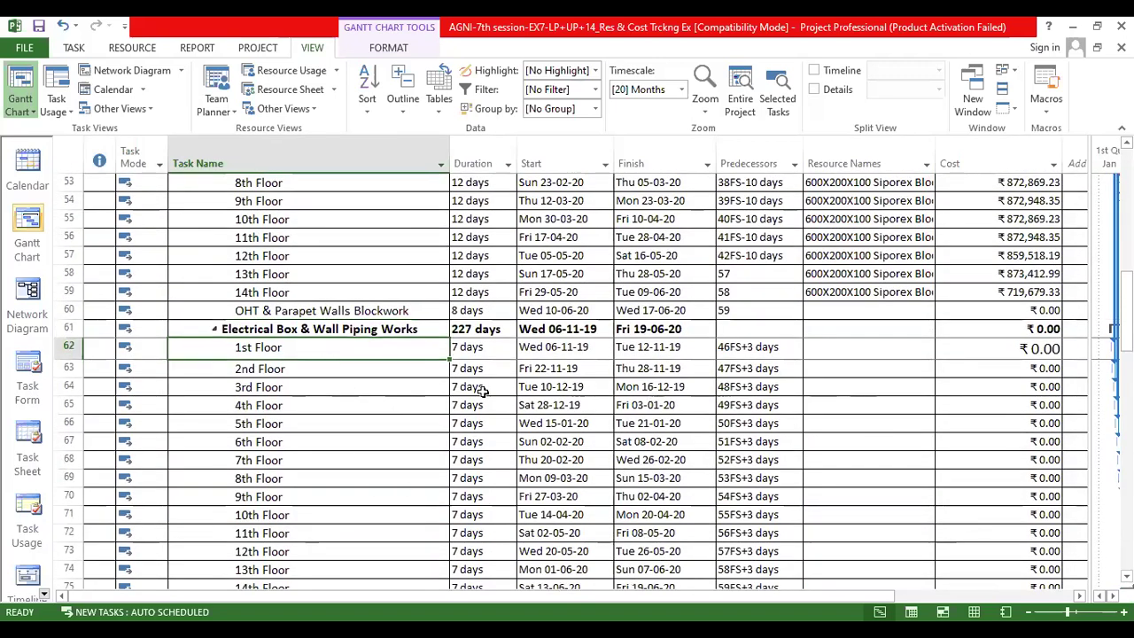
pyautogui.click(873, 368)
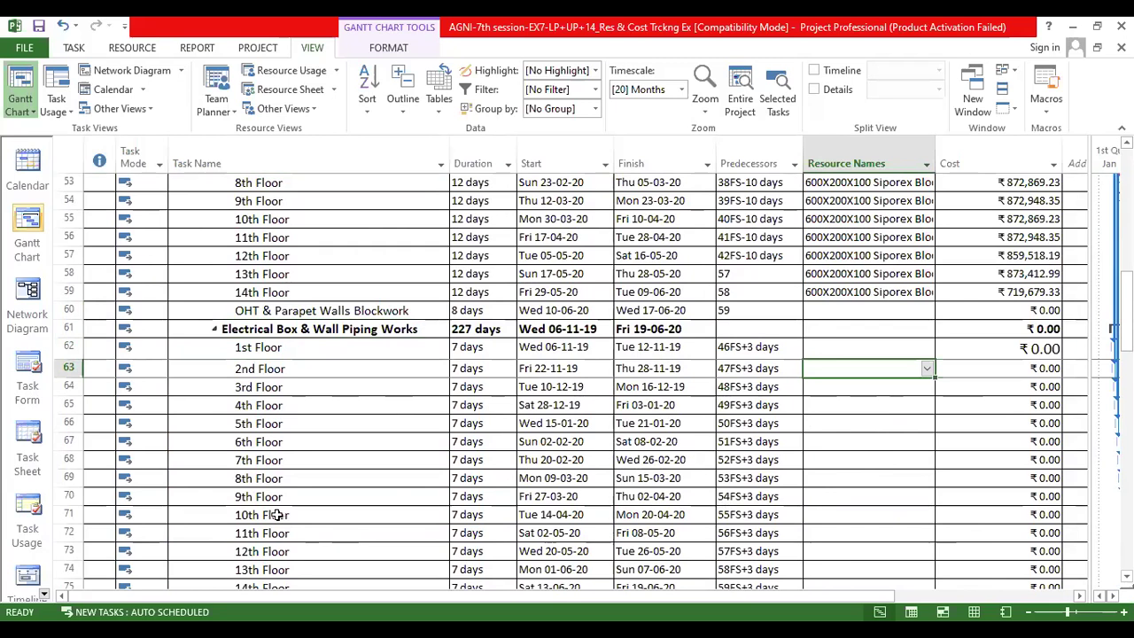
# Step: Expand Kitchen Platform / Otta / Granite and review the resources assigned to its 3rd Floor task
pyautogui.scroll(-4, 277, 514)
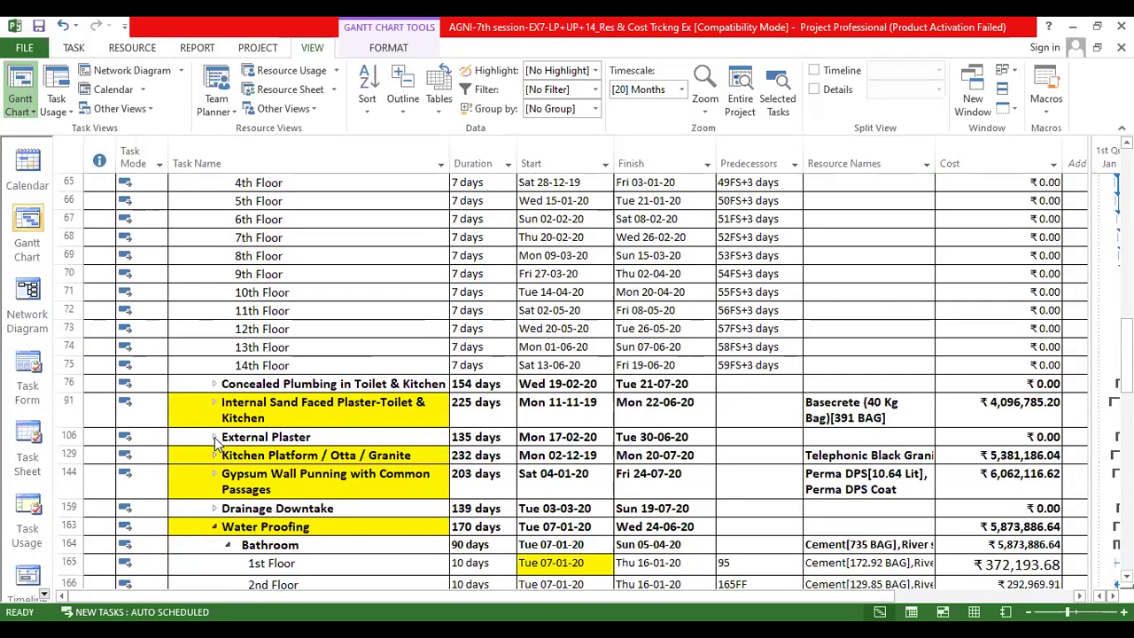
pyautogui.scroll(-1, 213, 447)
pyautogui.click(214, 401)
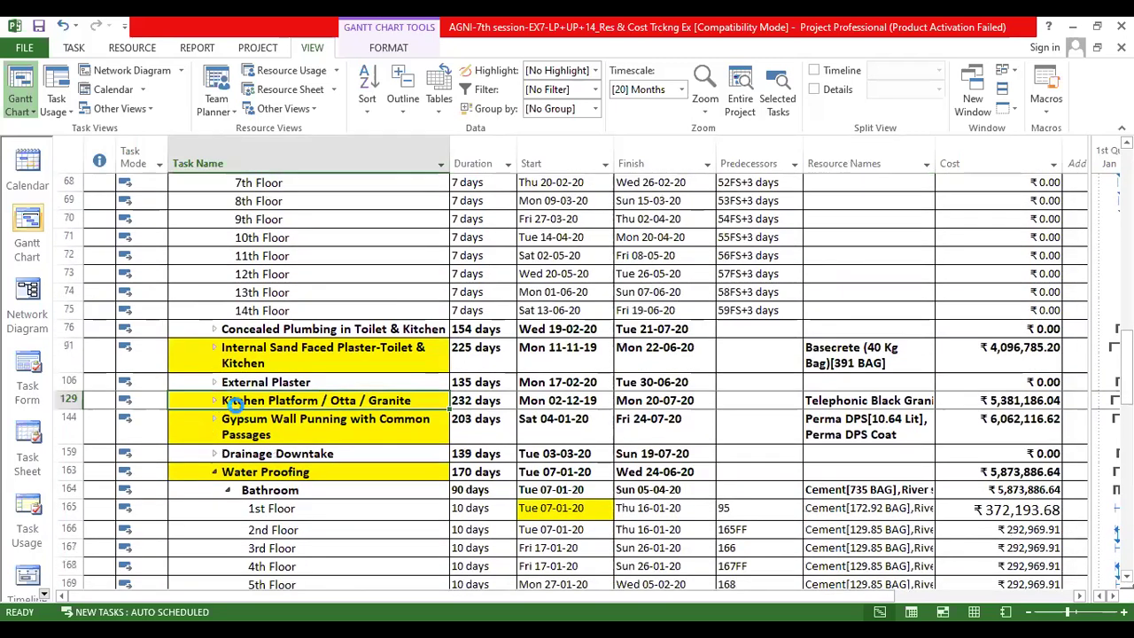
pyautogui.scroll(-3, 372, 345)
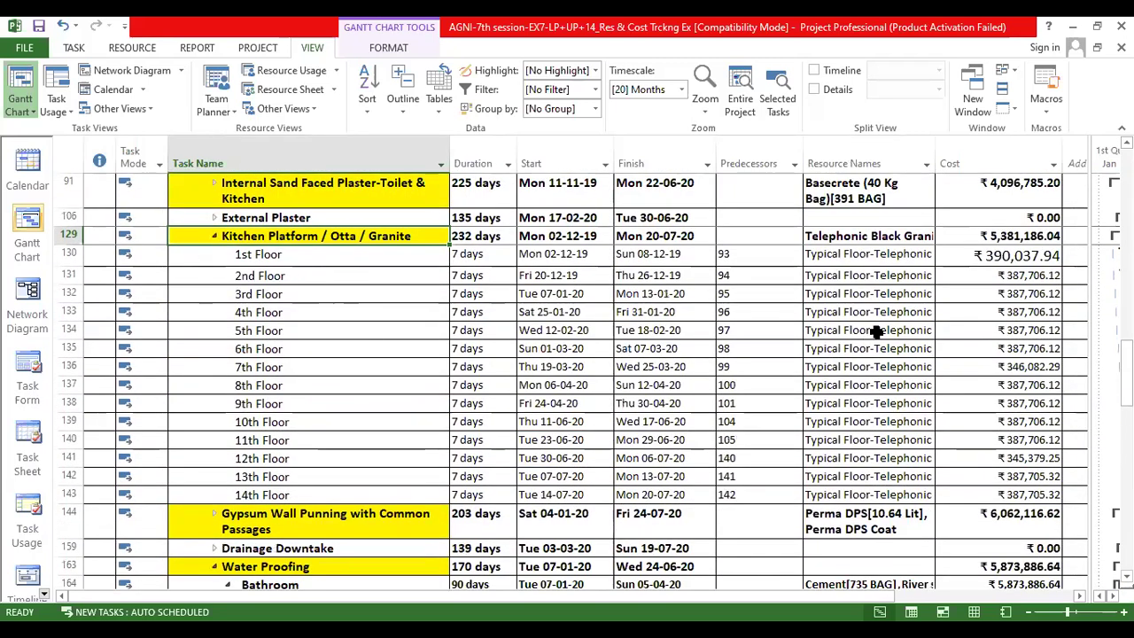
pyautogui.click(330, 294)
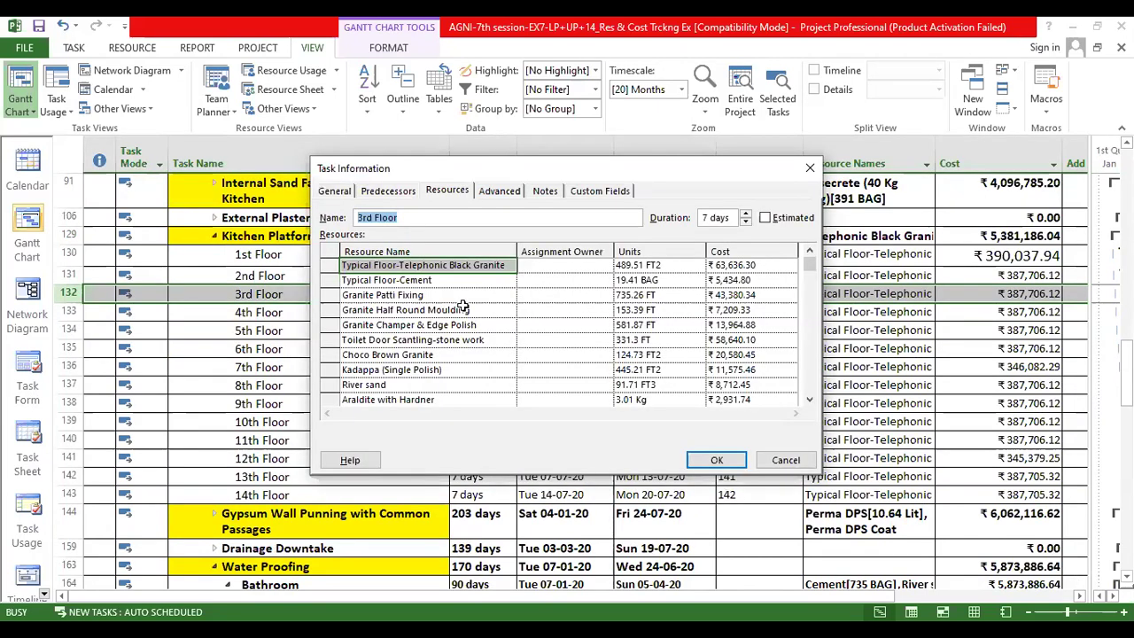
pyautogui.moveTo(527, 165); pyautogui.dragTo(459, 132)
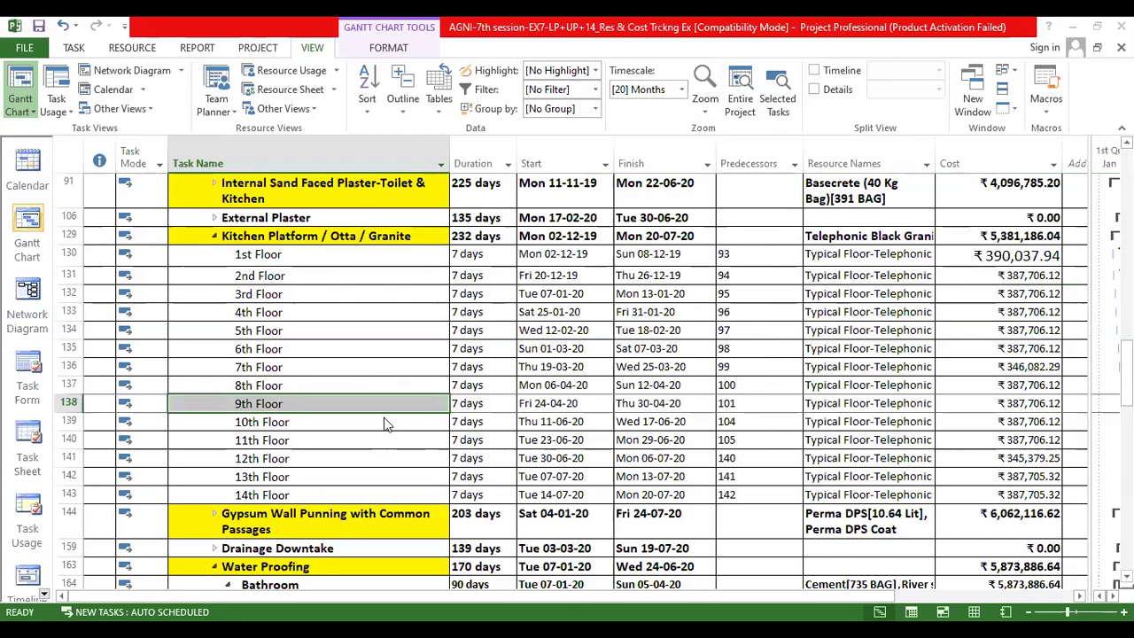
pyautogui.click(317, 385)
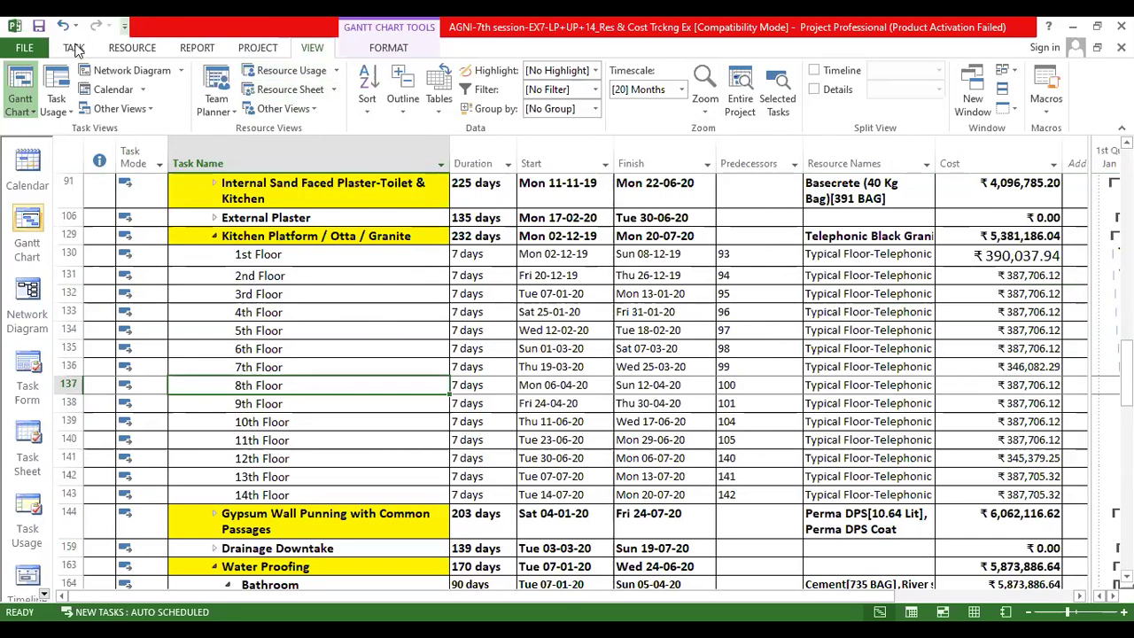
# Step: Start creating a visual report and select the Resource Work Summary Report template
pyautogui.click(196, 50)
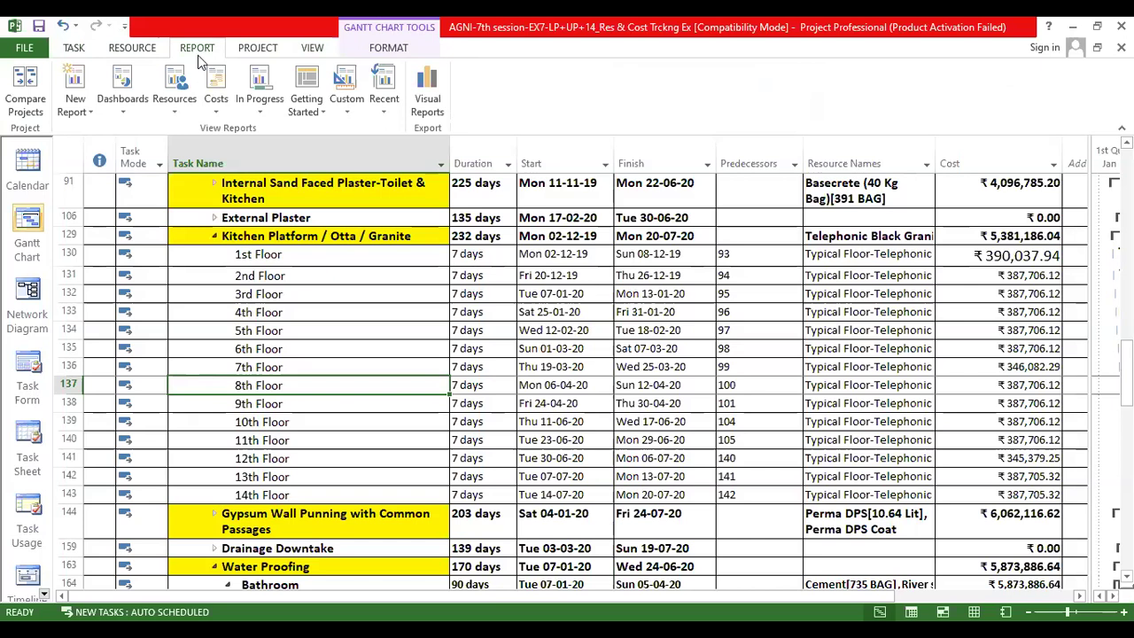
pyautogui.click(428, 99)
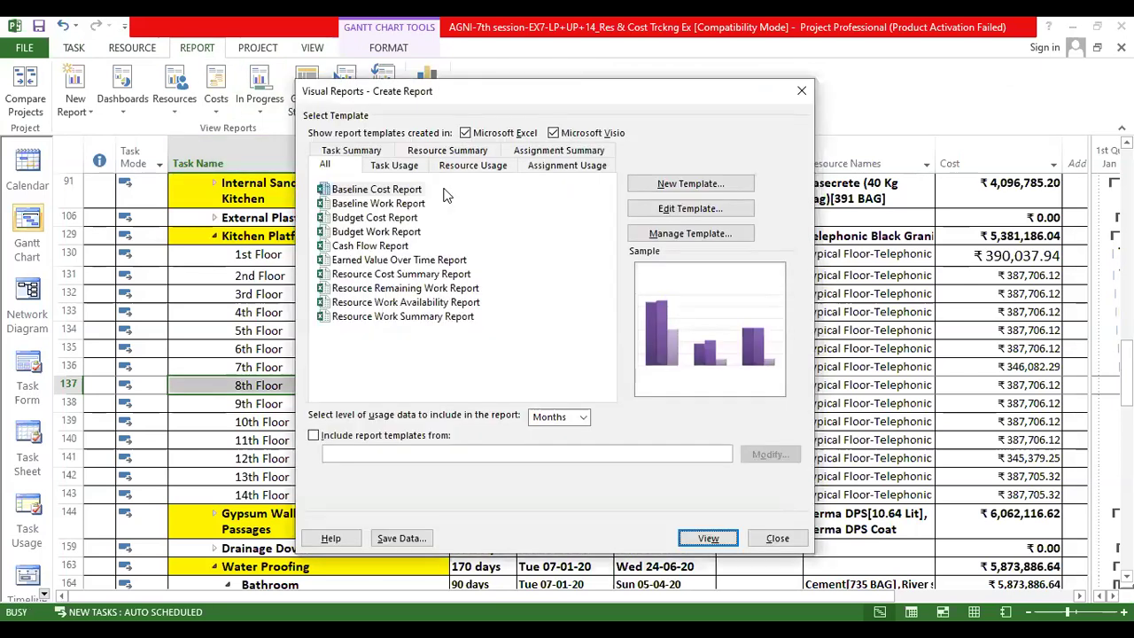
pyautogui.moveTo(601, 84); pyautogui.dragTo(463, 121)
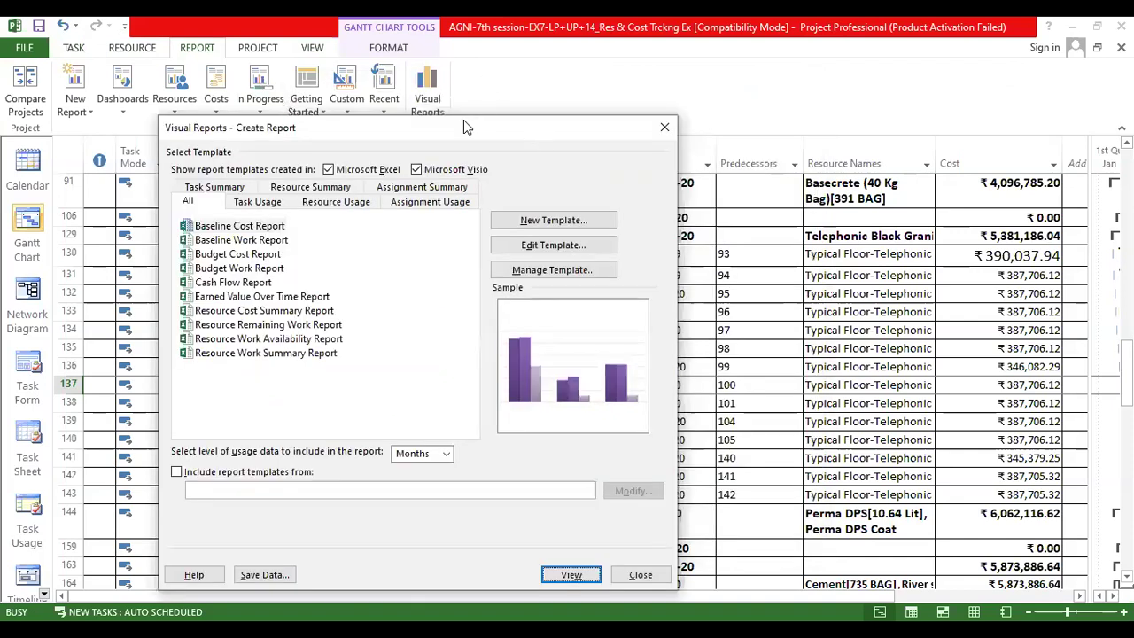
pyautogui.click(292, 355)
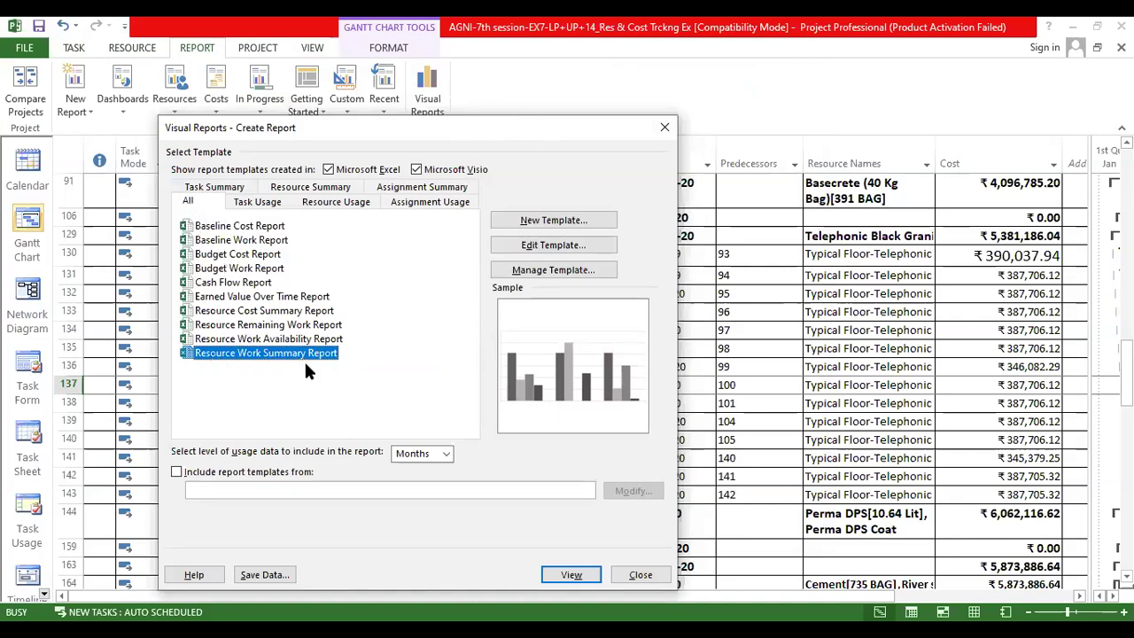
pyautogui.click(420, 453)
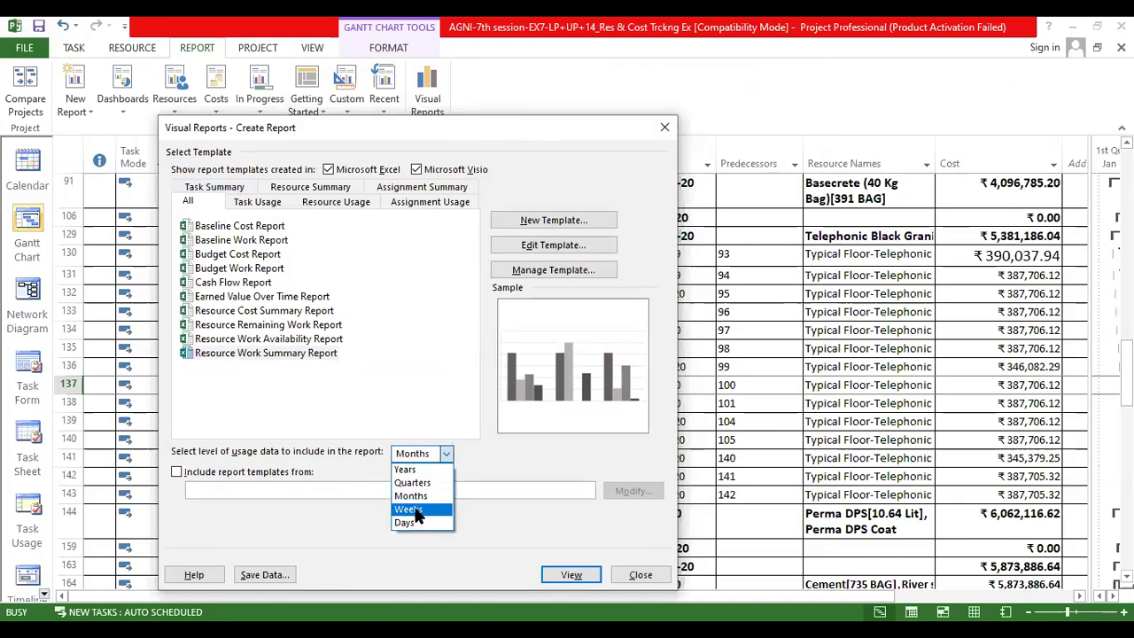
pyautogui.click(415, 511)
pyautogui.click(444, 454)
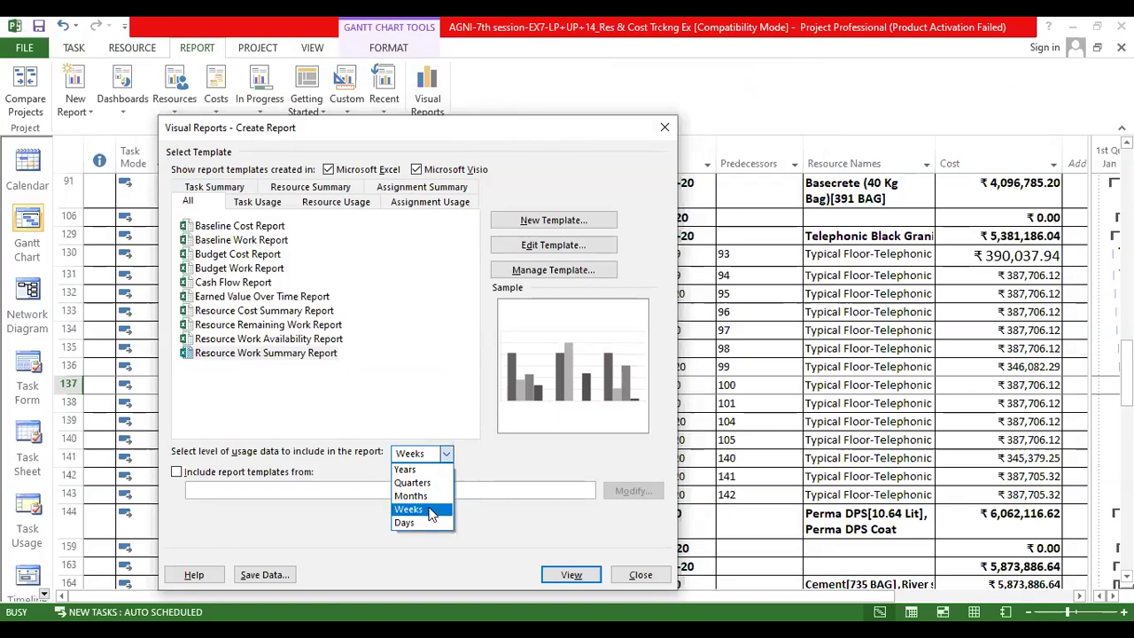
pyautogui.click(417, 496)
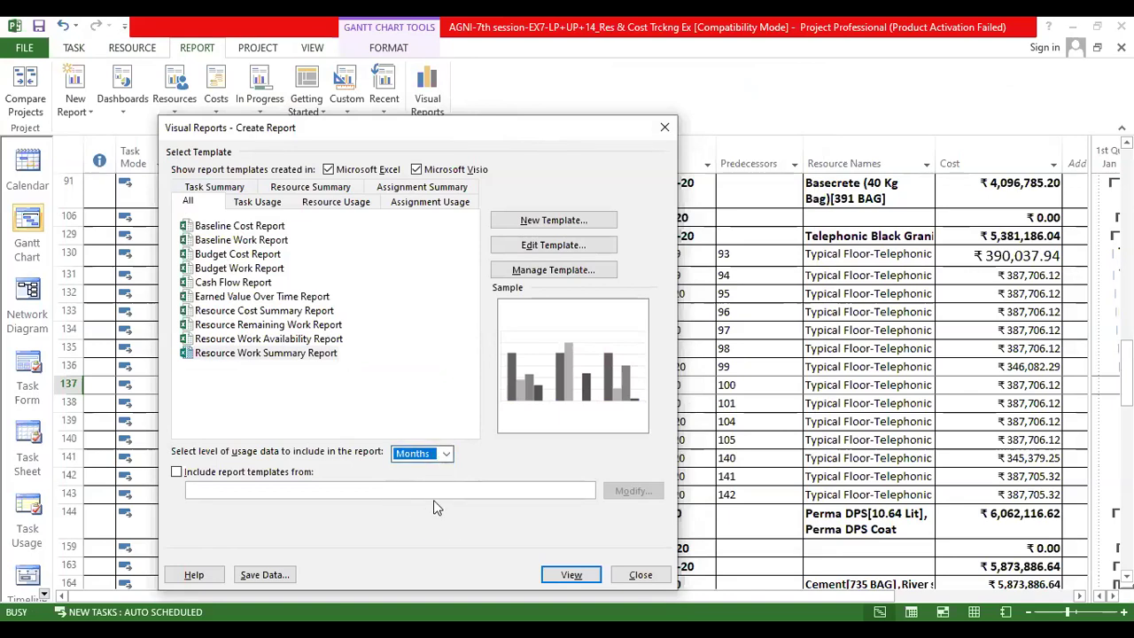
# Step: Set the usage data level to Months and generate the Resource Work Summary Report
pyautogui.click(427, 454)
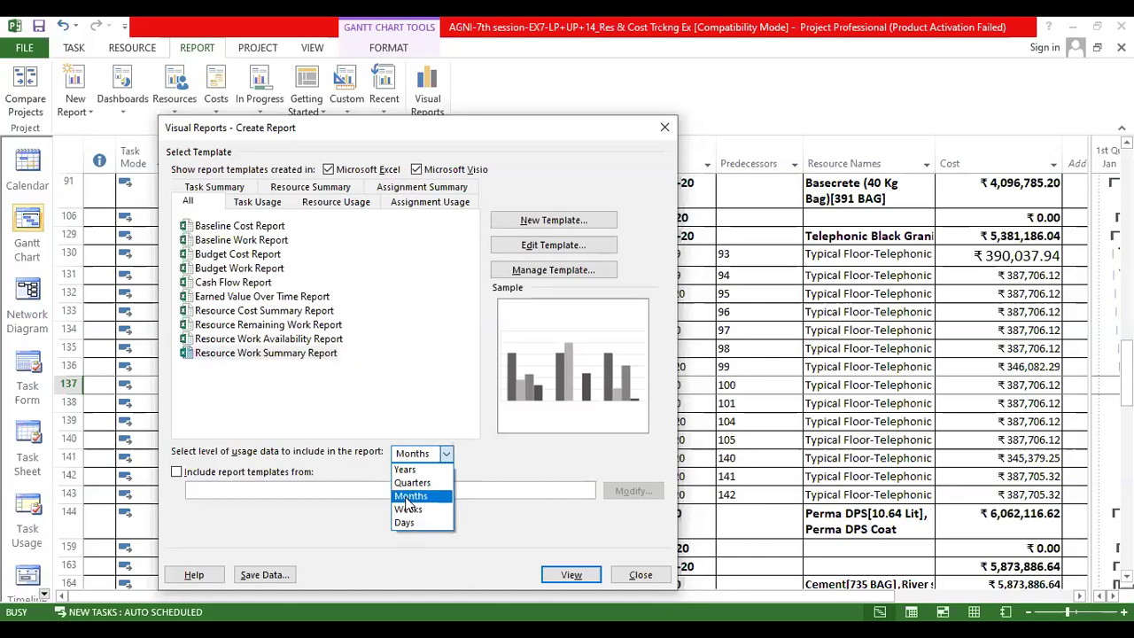
pyautogui.click(409, 496)
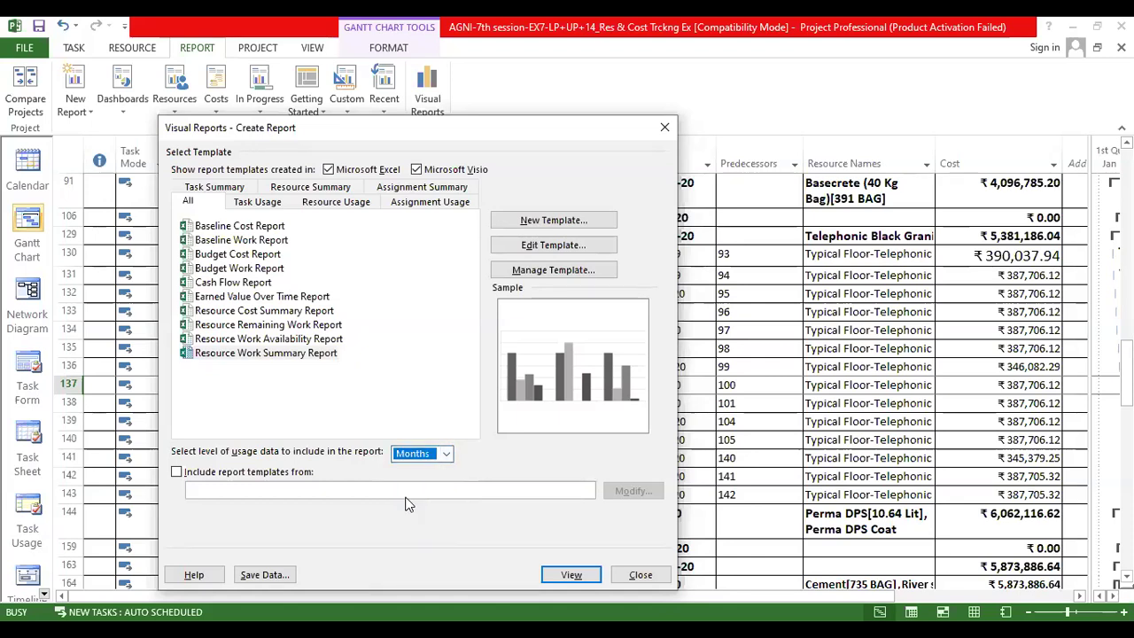
pyautogui.click(571, 574)
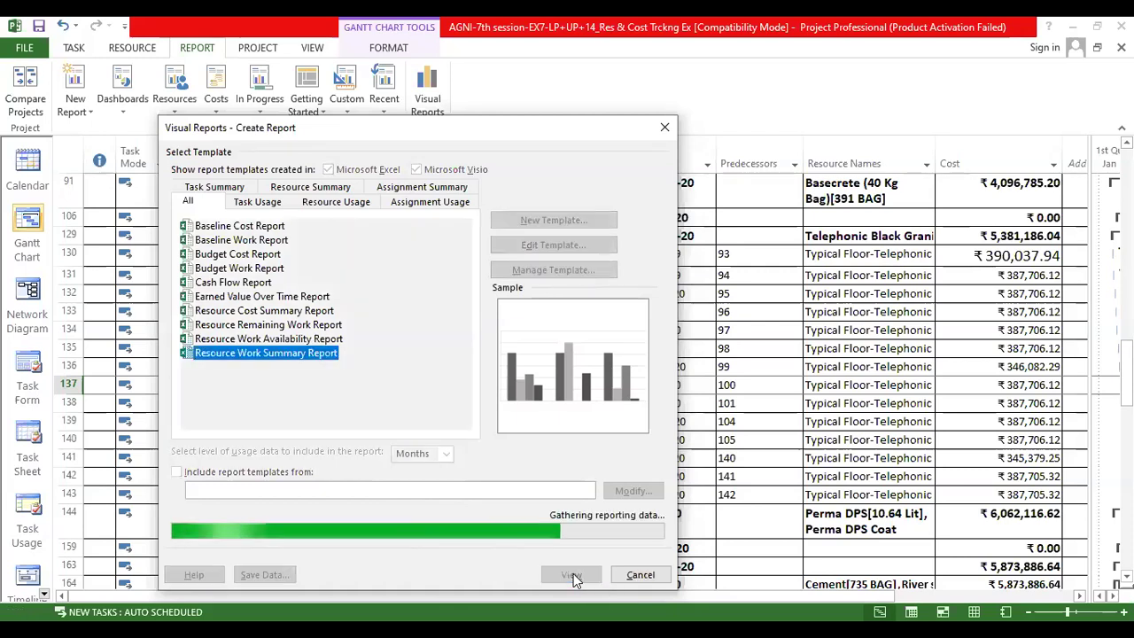
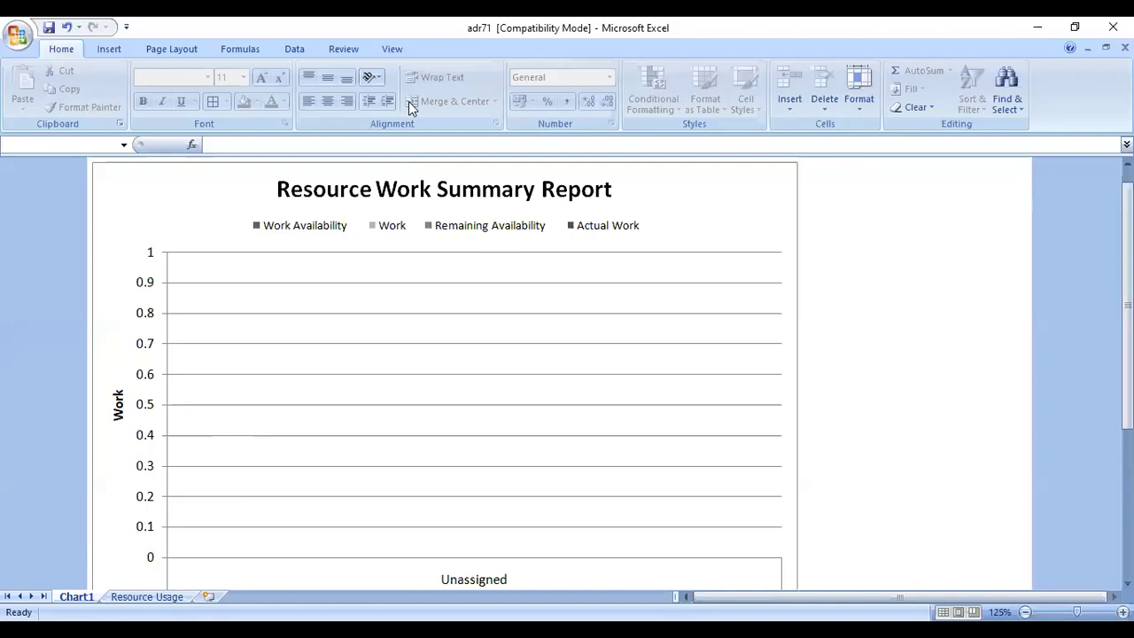
# Step: Mark the two sheet names in the generated Excel workbook, clear the marks and show the Resource Usage sheet
pyautogui.moveTo(54, 583)
pyautogui.mouseDown()
pyautogui.moveTo(106, 567)
pyautogui.moveTo(107, 590)
pyautogui.moveTo(189, 591)
pyautogui.moveTo(175, 607)
pyautogui.mouseUp()
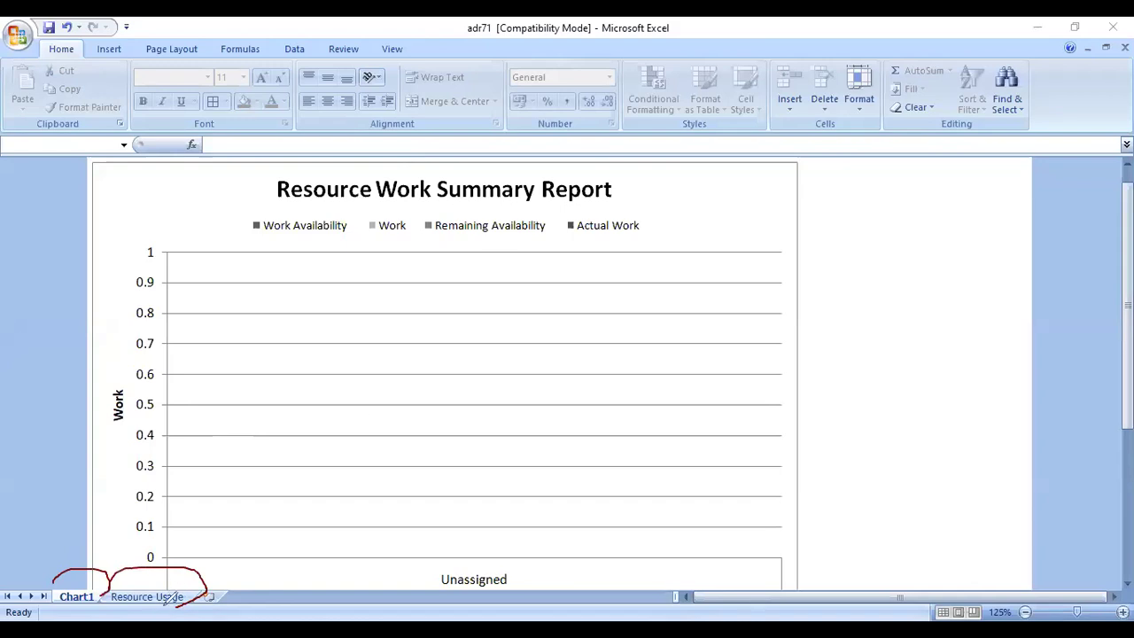
pyautogui.press('e')
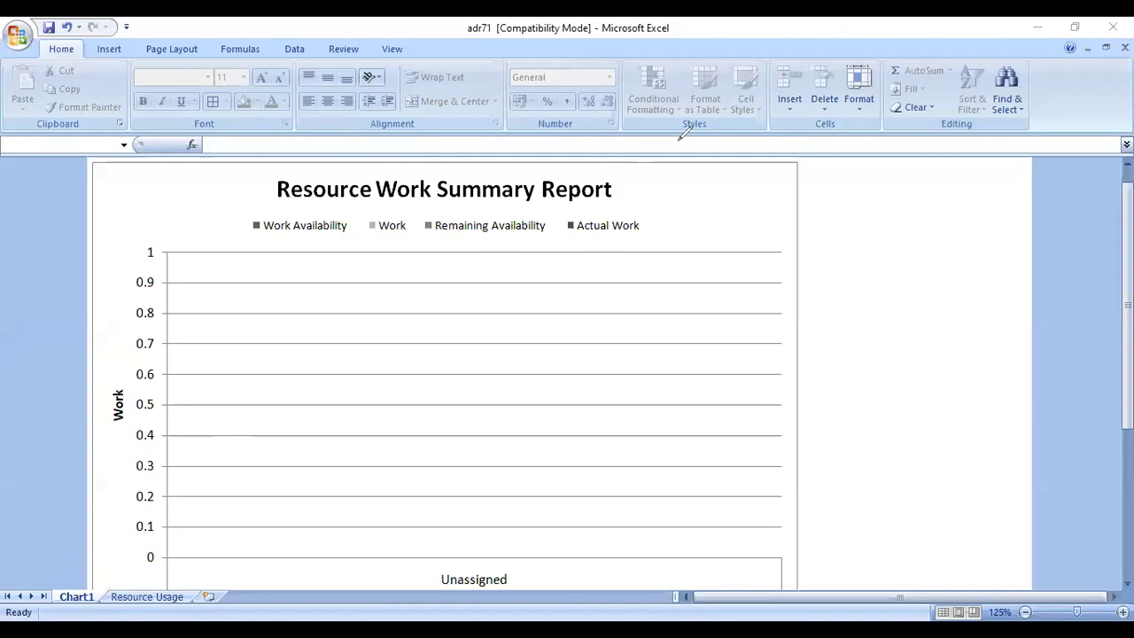
pyautogui.click(144, 598)
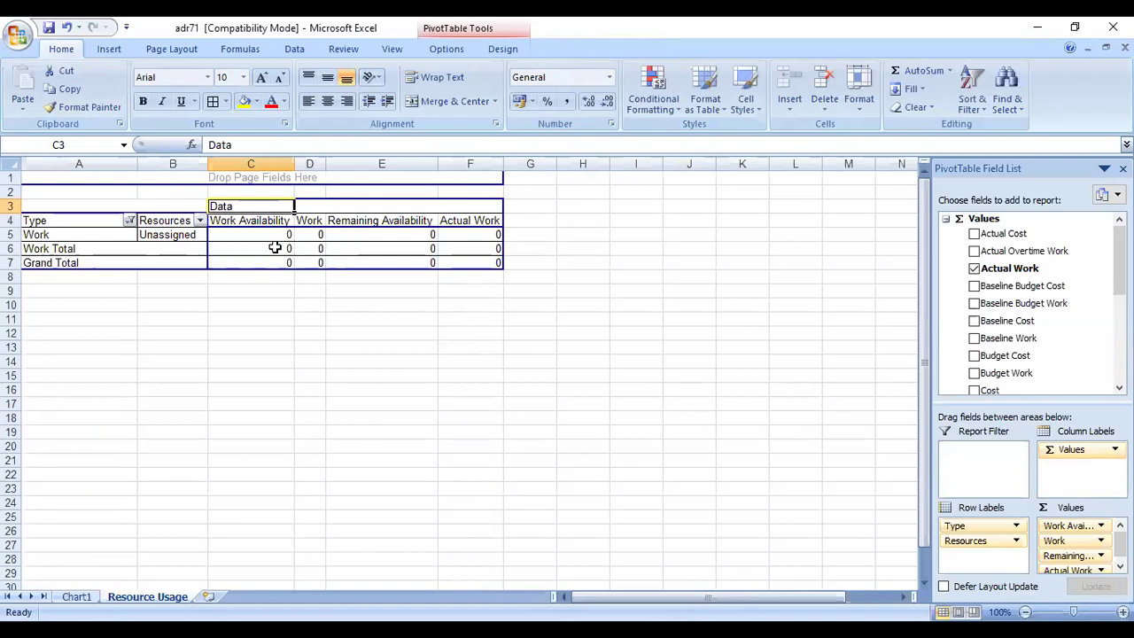
pyautogui.moveTo(266, 268)
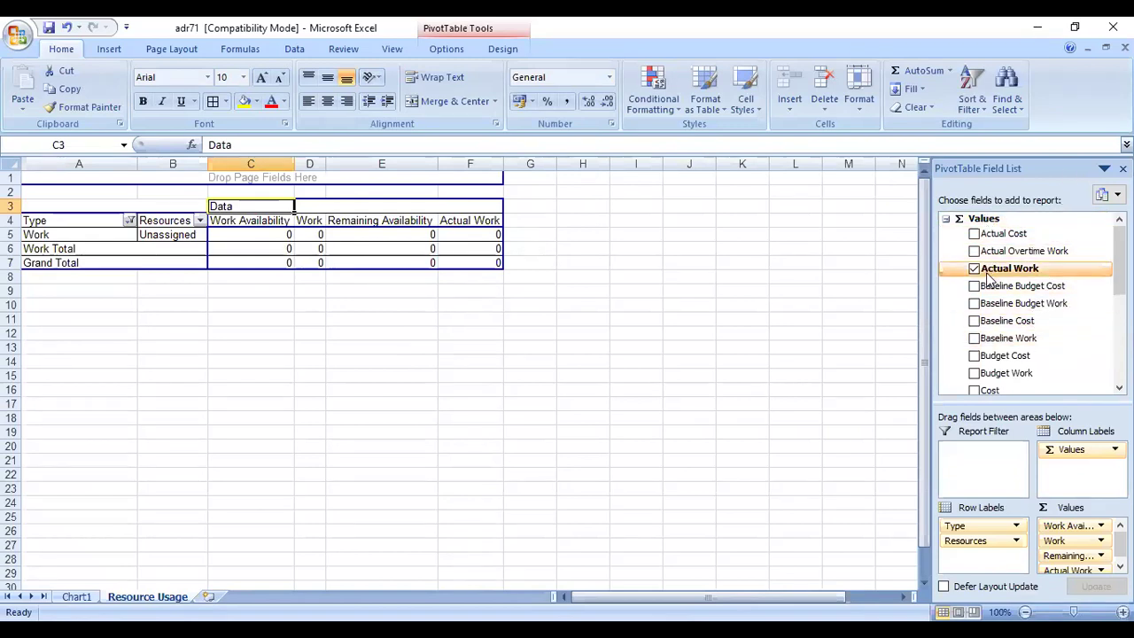
# Step: Remove Actual Work, Remaining Availability and Work Availability from the PivotTable values, keeping only Work
pyautogui.scroll(-10, 1104, 292)
pyautogui.scroll(10, 1105, 292)
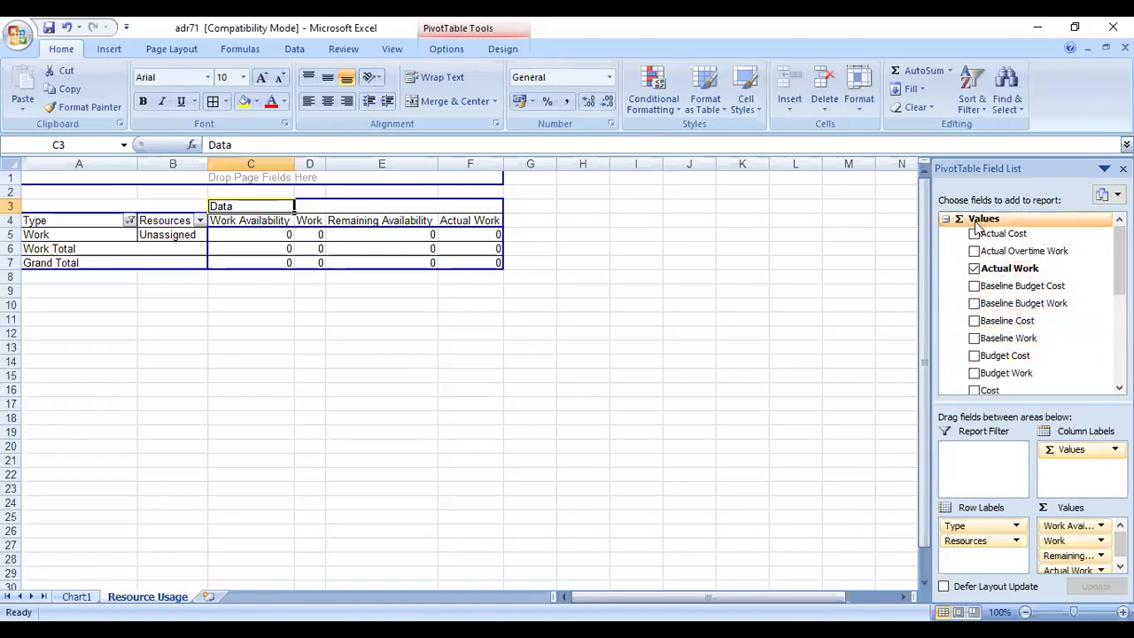
pyautogui.click(975, 270)
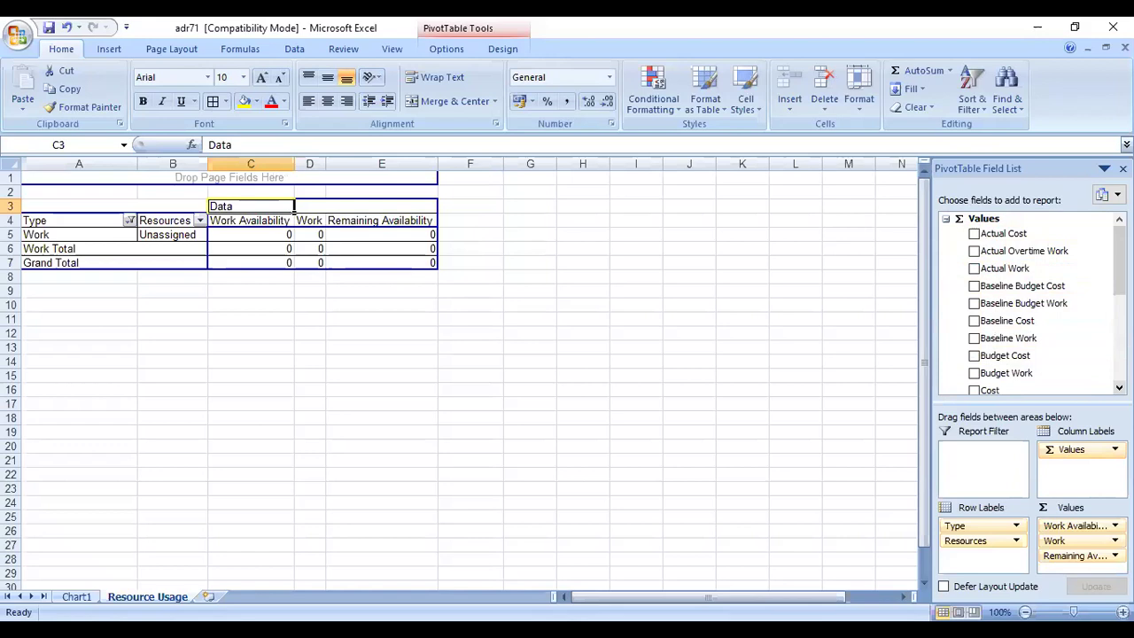
pyautogui.scroll(-3, 294, 206)
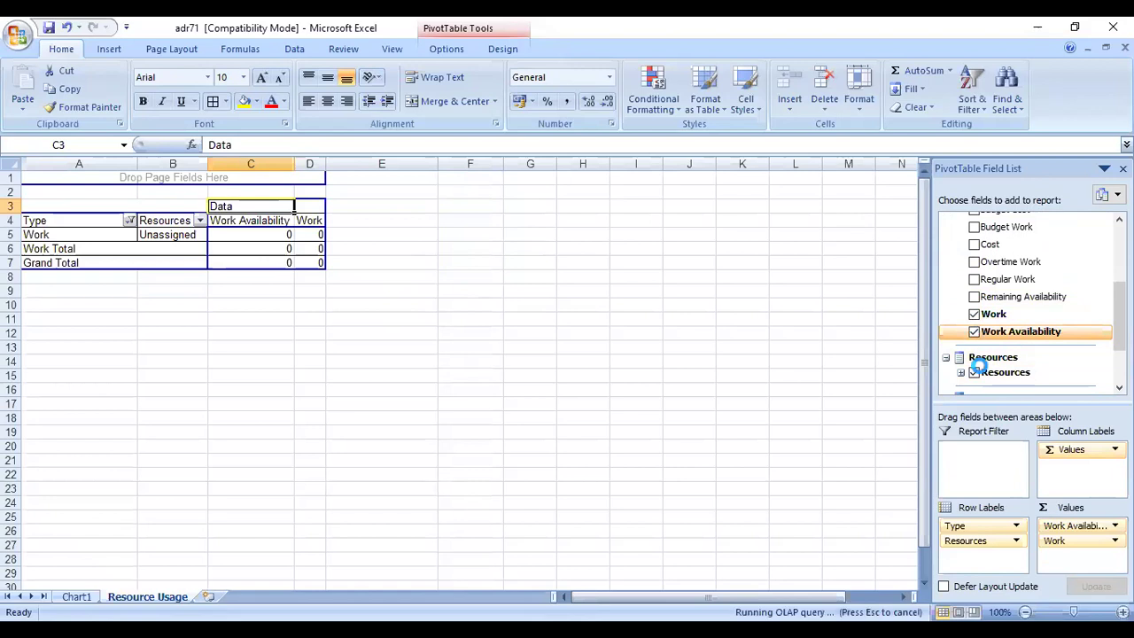
pyautogui.click(980, 332)
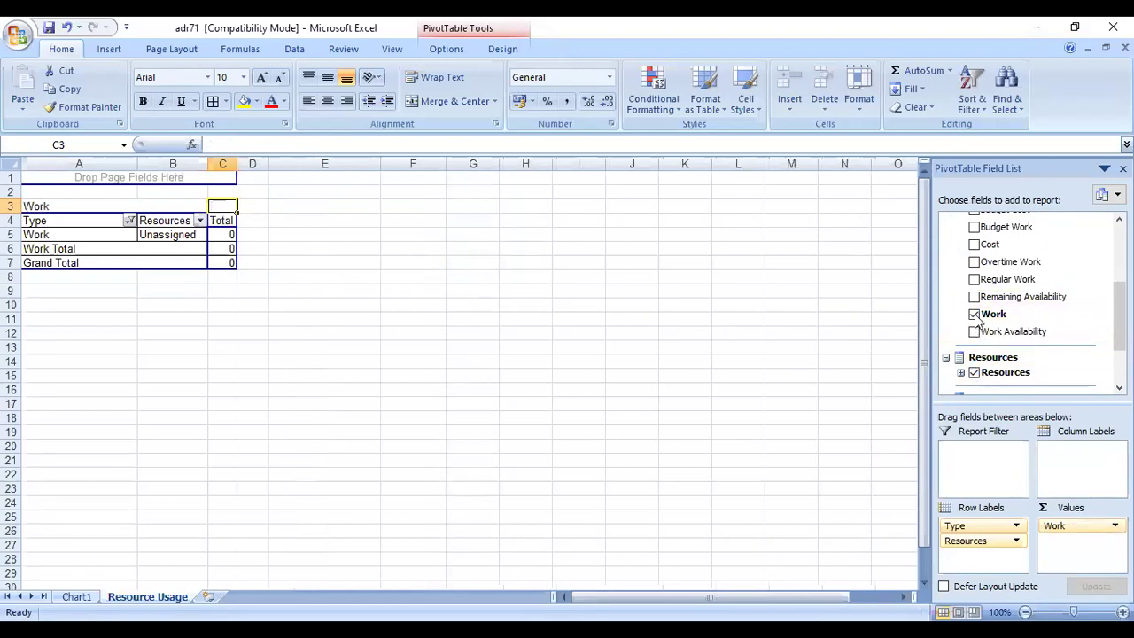
# Step: Widen the PivotTable's Total column and add the Monthly Calendar field as column labels
pyautogui.moveTo(237, 164); pyautogui.dragTo(282, 177)
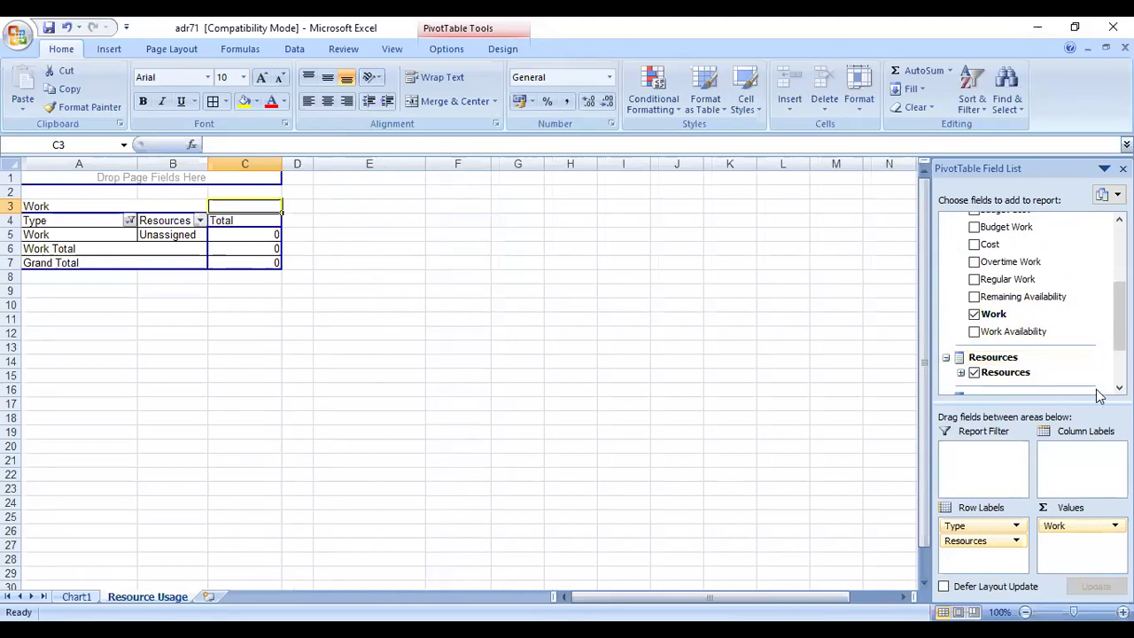
pyautogui.scroll(-3, 1028, 355)
pyautogui.scroll(-1, 1028, 301)
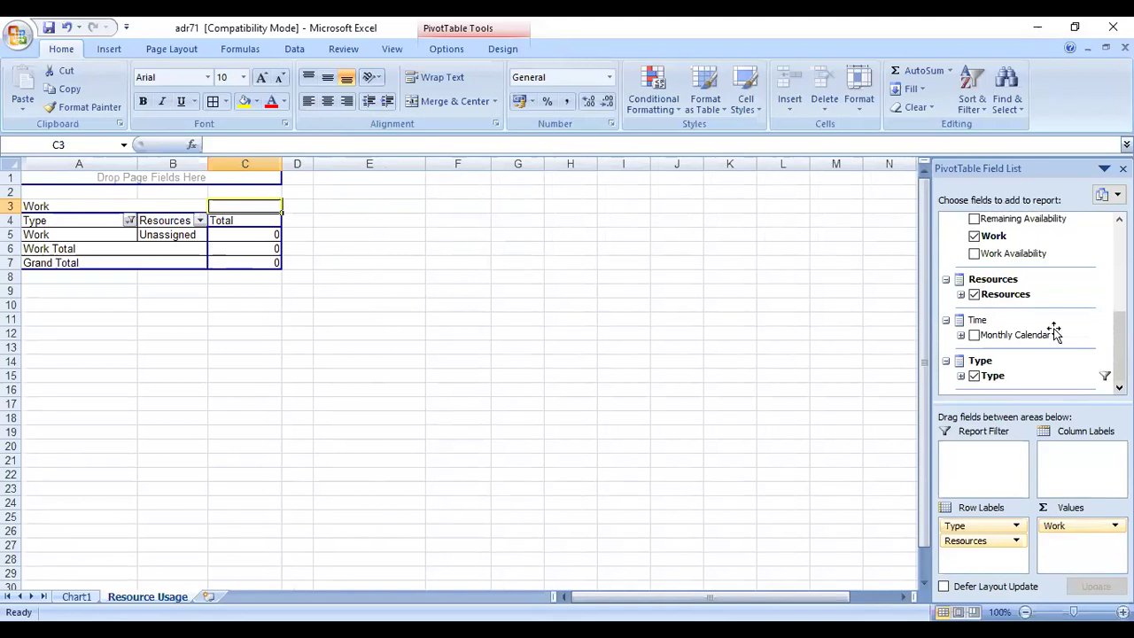
pyautogui.click(974, 335)
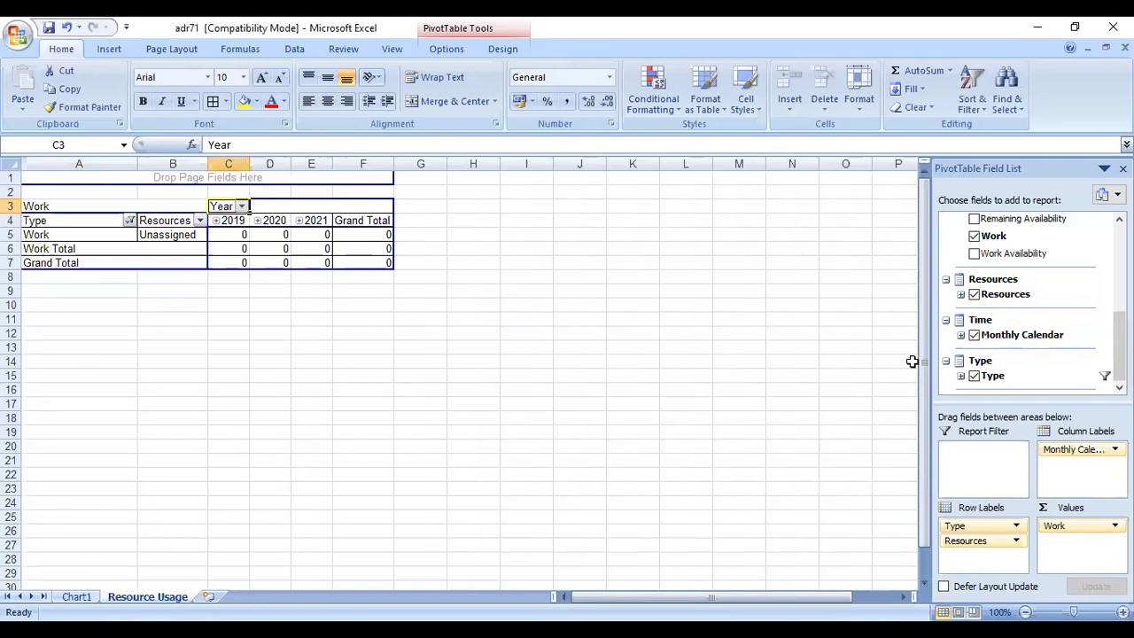
# Step: Filter the PivotTable's Type field to Material only, excluding Work
pyautogui.click(10, 220)
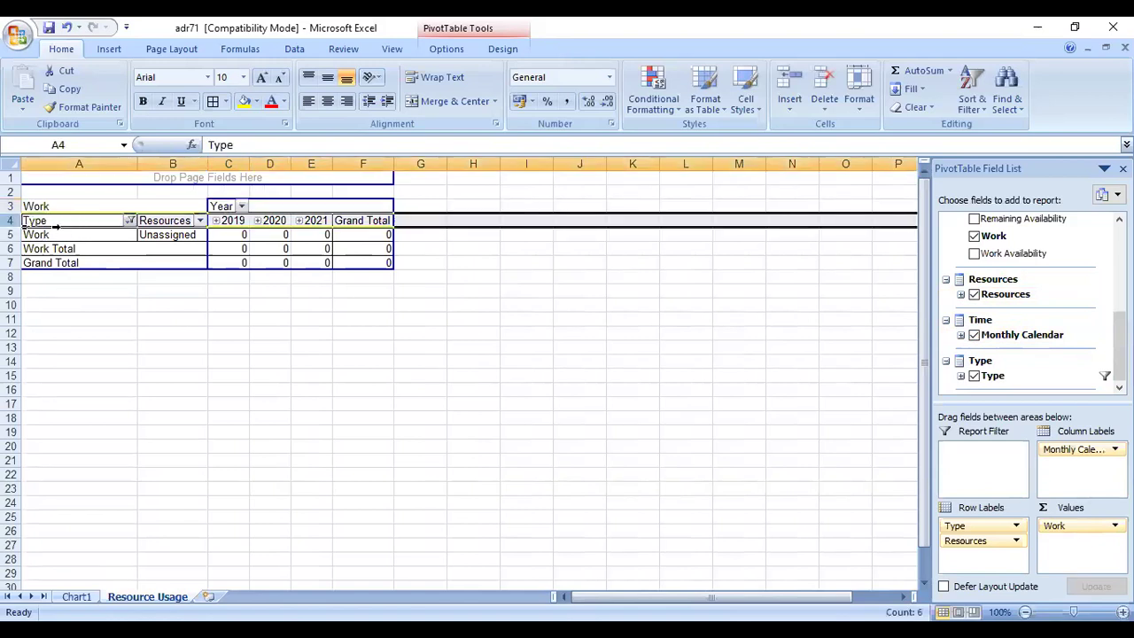
pyautogui.click(11, 234)
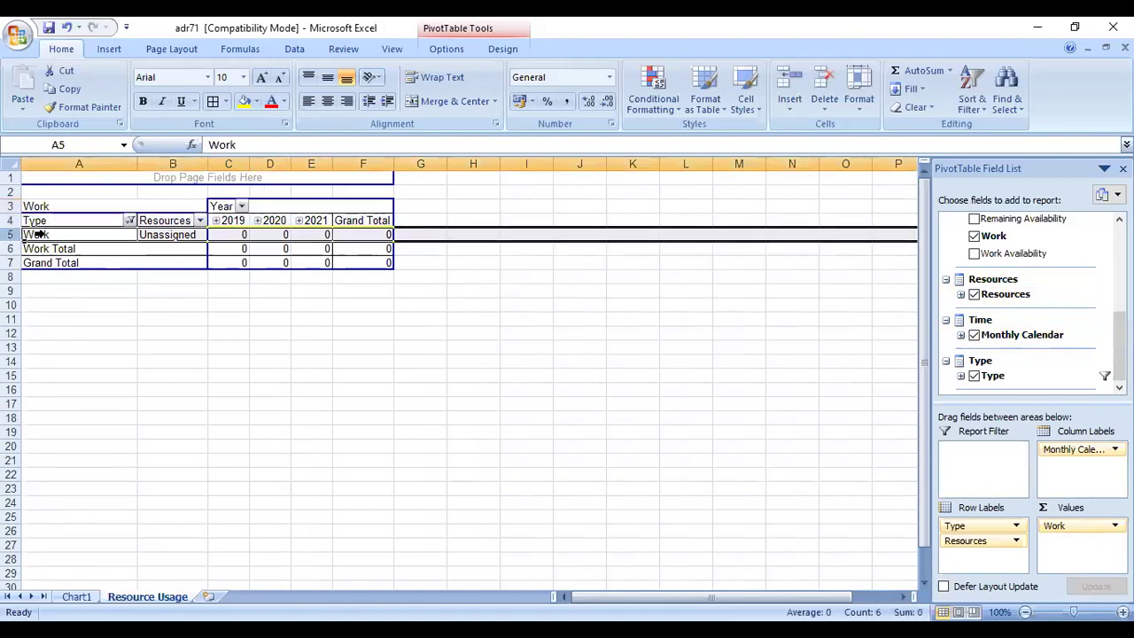
pyautogui.click(79, 235)
pyautogui.click(168, 234)
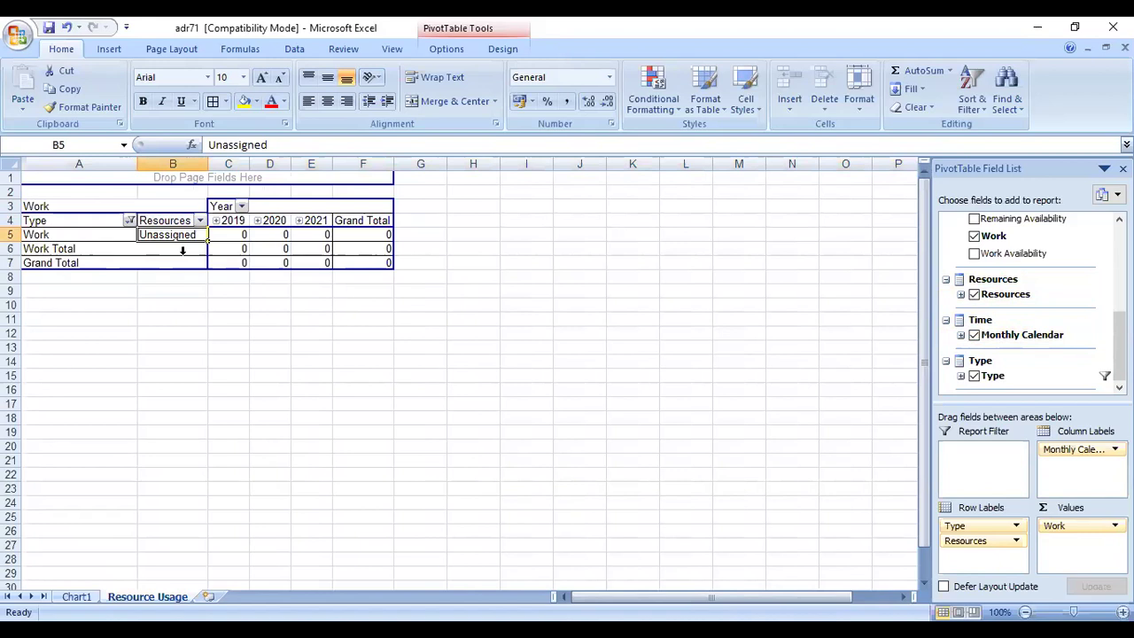
pyautogui.click(76, 236)
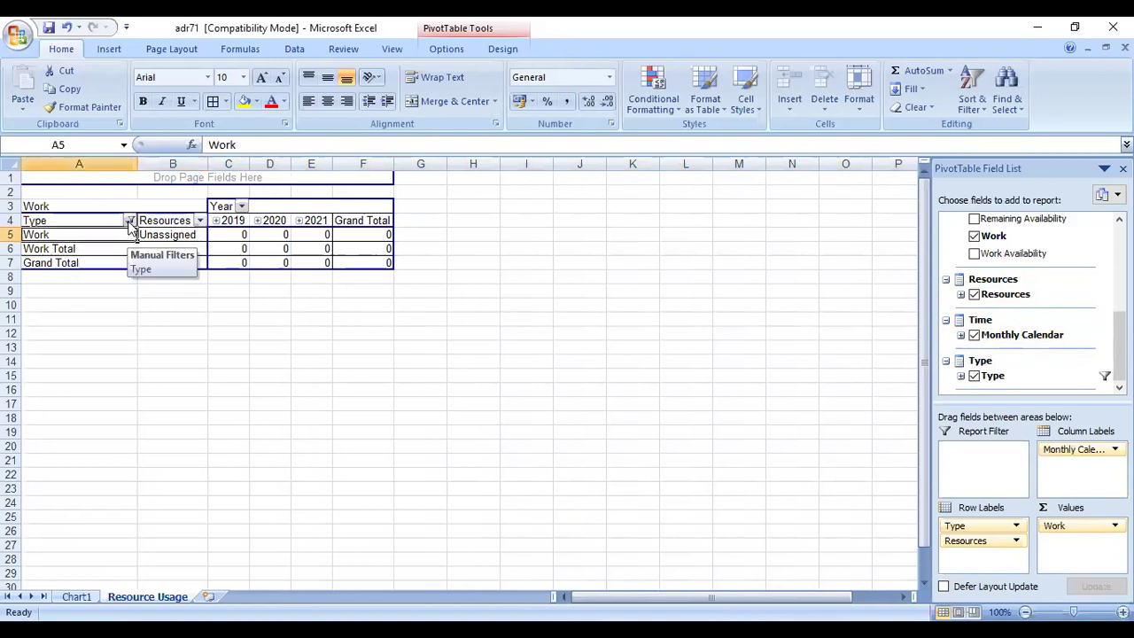
pyautogui.click(129, 221)
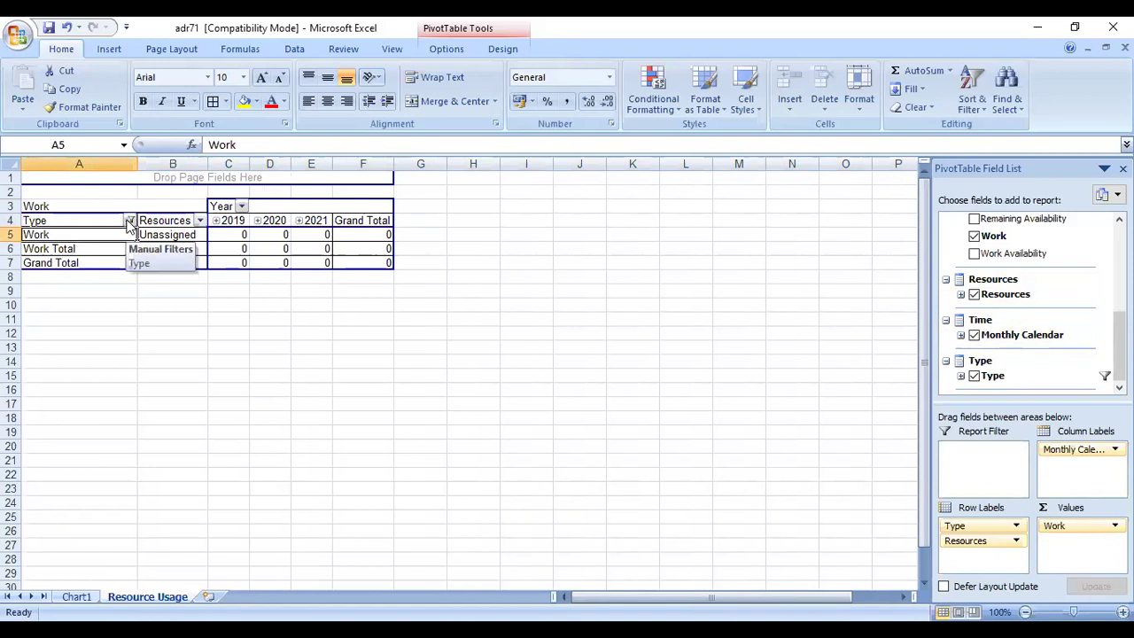
pyautogui.click(129, 221)
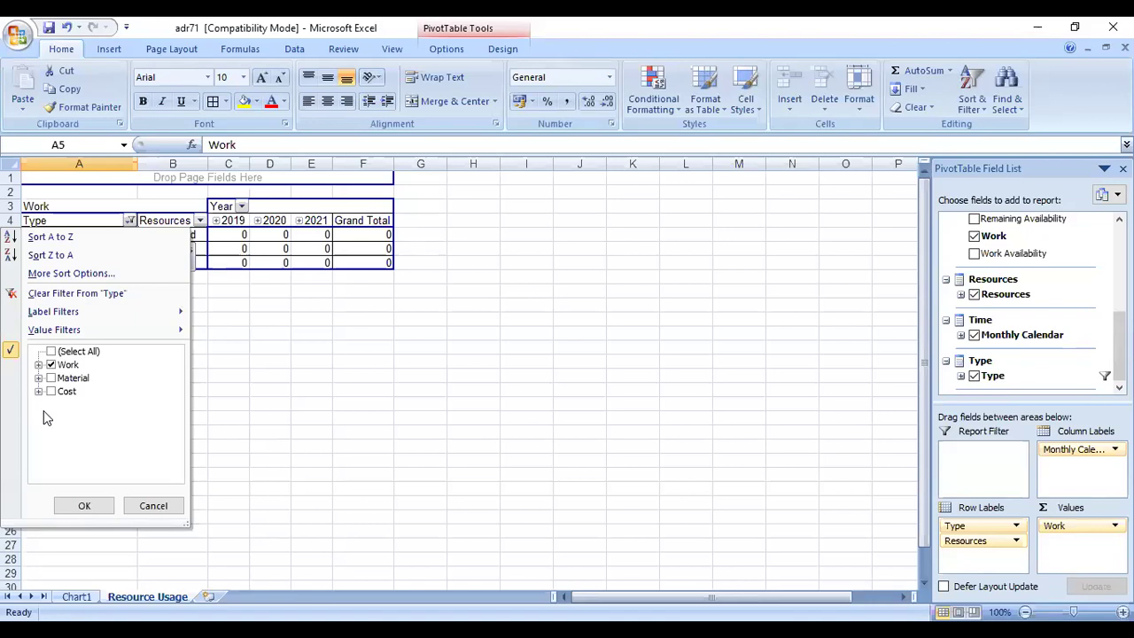
pyautogui.click(52, 364)
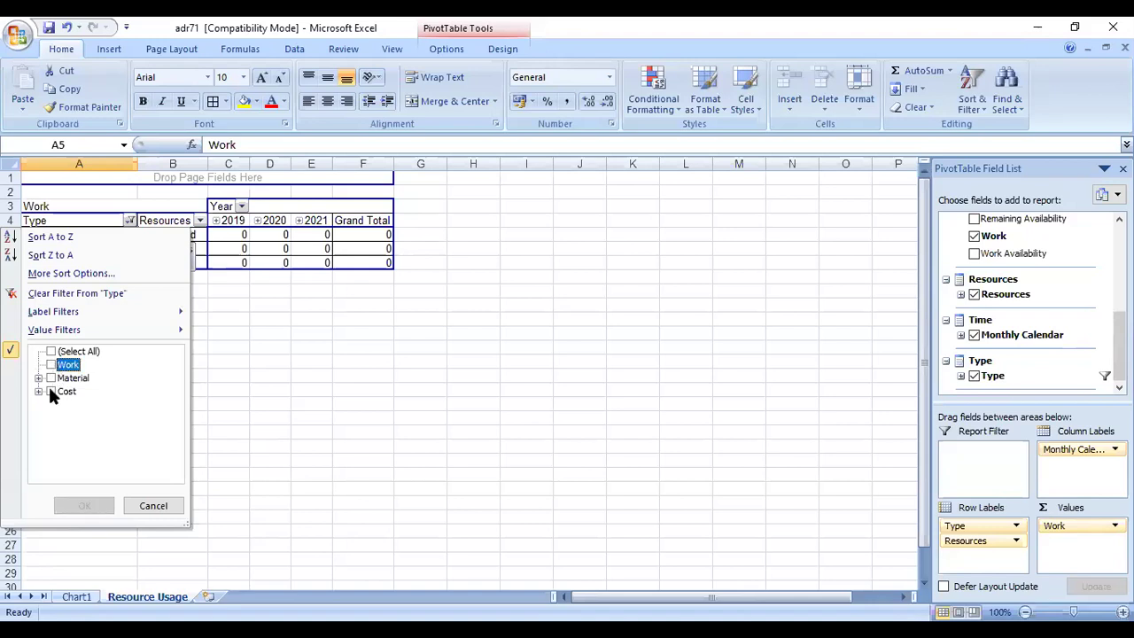
pyautogui.click(52, 378)
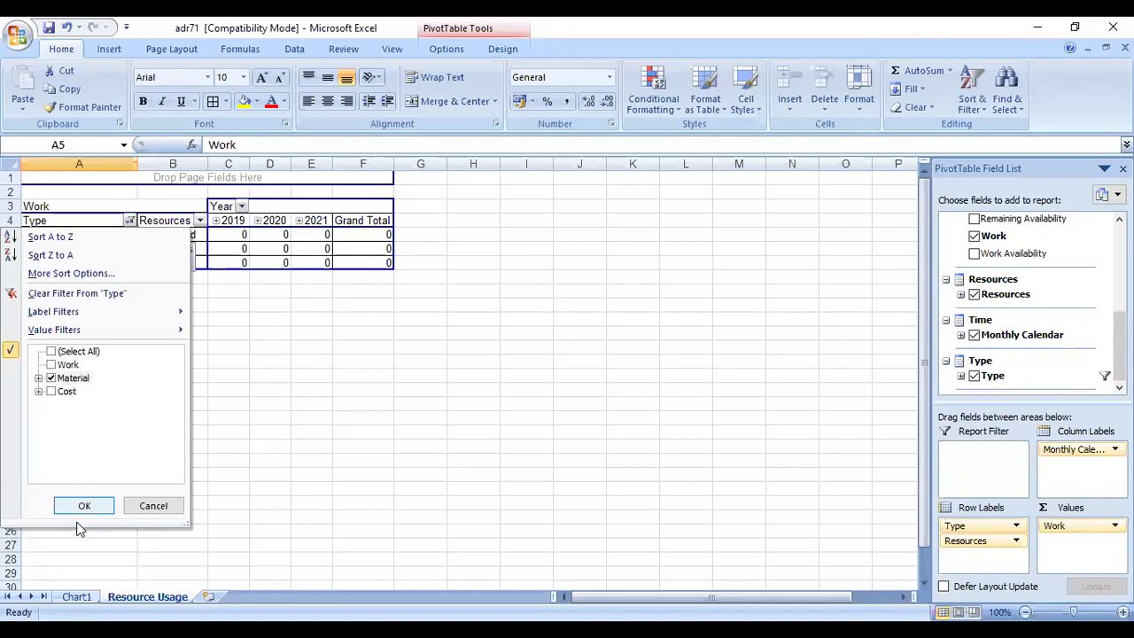
pyautogui.click(85, 507)
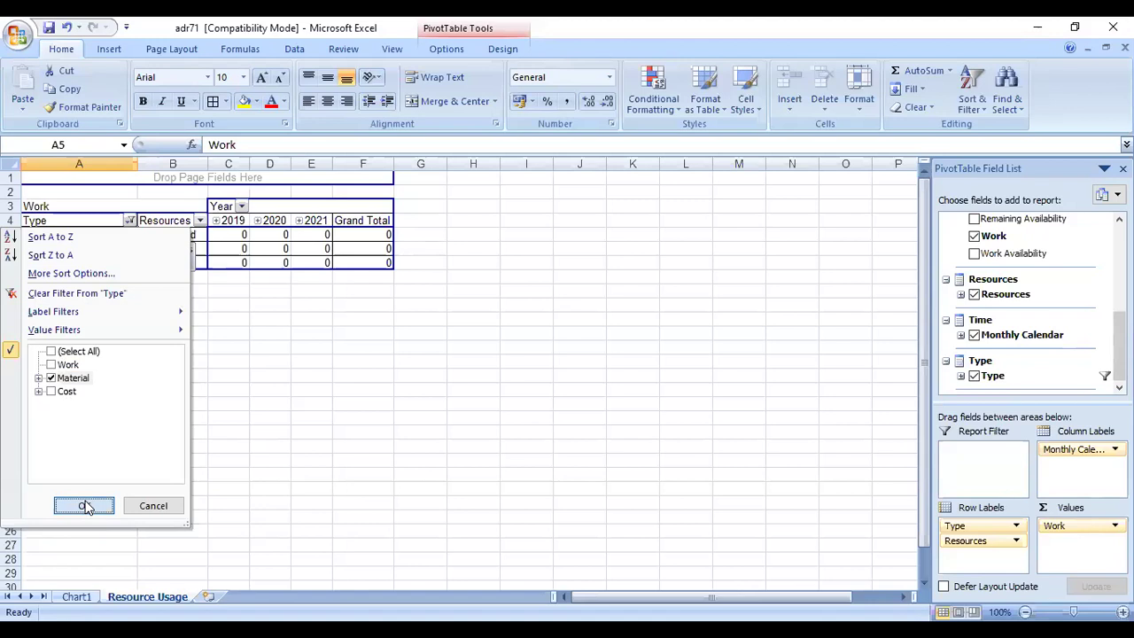
# Step: Find the Cement resource in the material list and fill its name and 2019 quantity with yellow
pyautogui.scroll(-9, 228, 266)
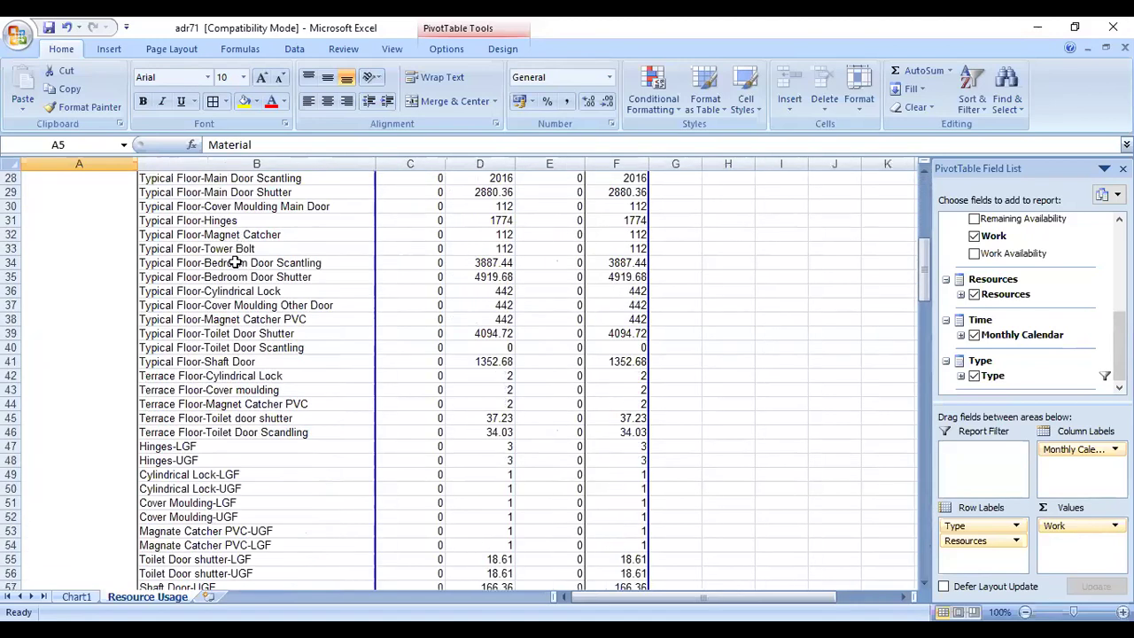
pyautogui.scroll(-8, 233, 270)
pyautogui.scroll(-4, 230, 282)
pyautogui.scroll(20, 248, 285)
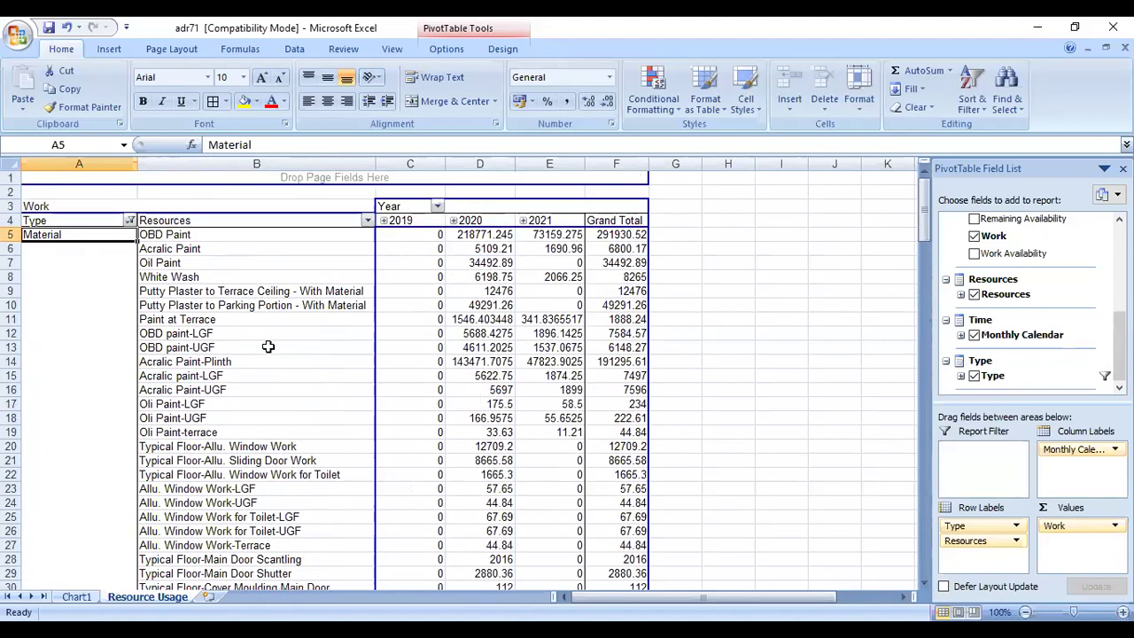
pyautogui.scroll(-20, 268, 347)
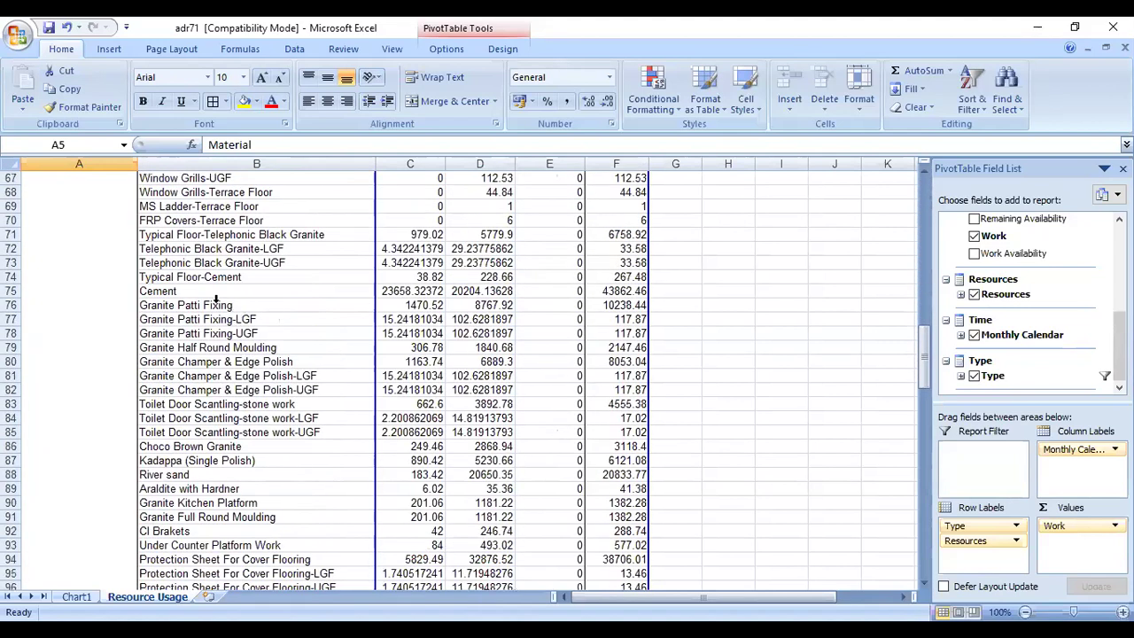
pyautogui.click(278, 292)
pyautogui.click(277, 322)
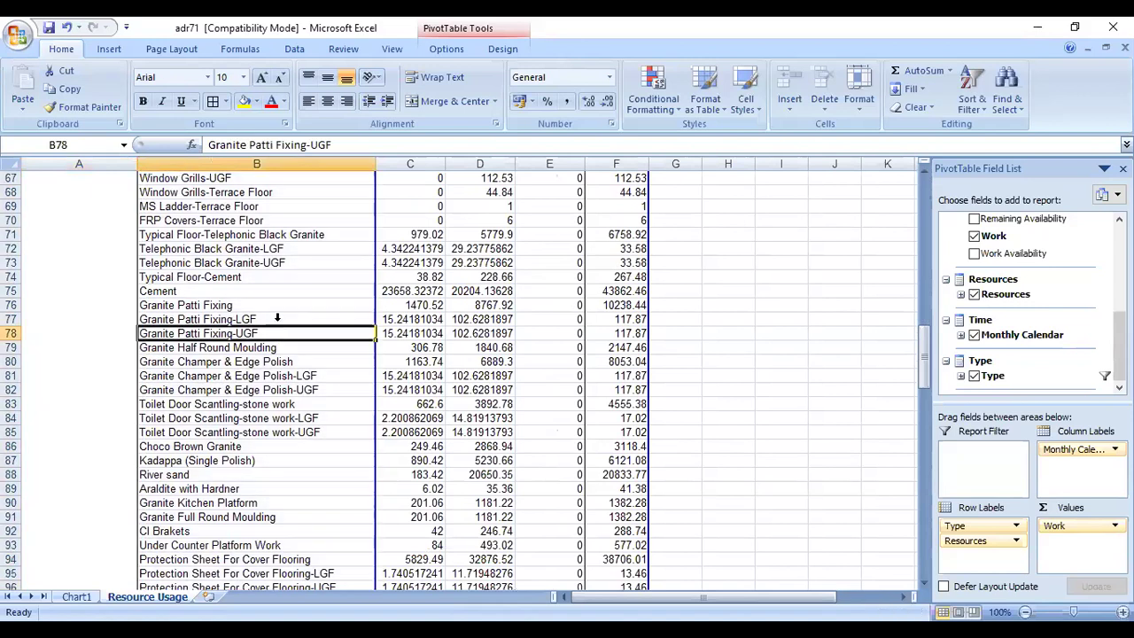
pyautogui.click(243, 295)
pyautogui.click(244, 101)
pyautogui.click(395, 293)
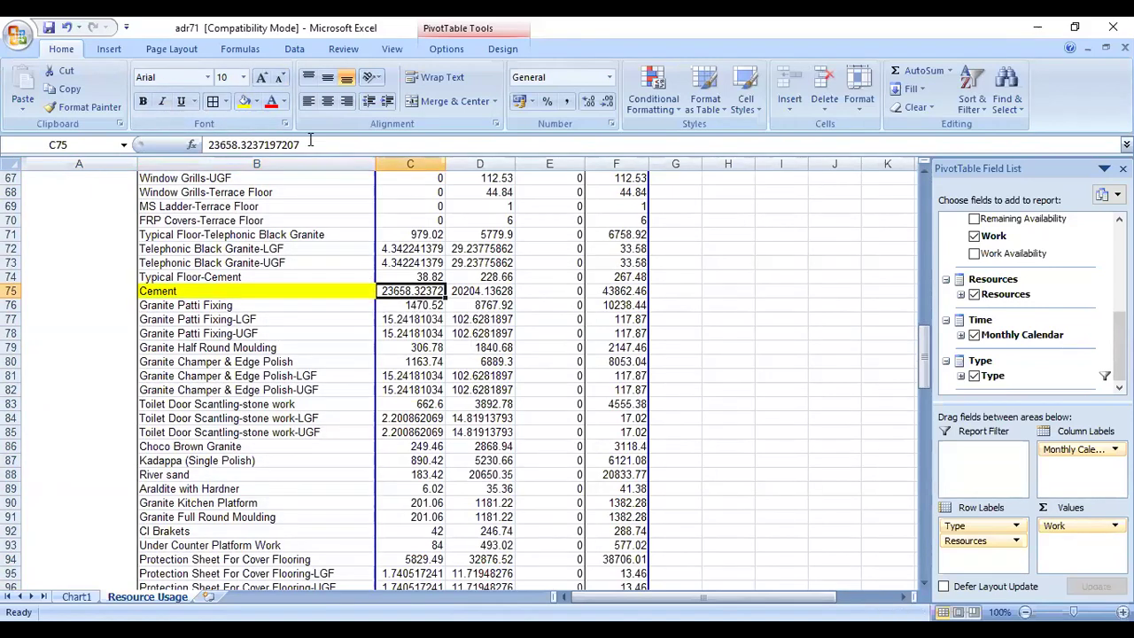
pyautogui.click(246, 103)
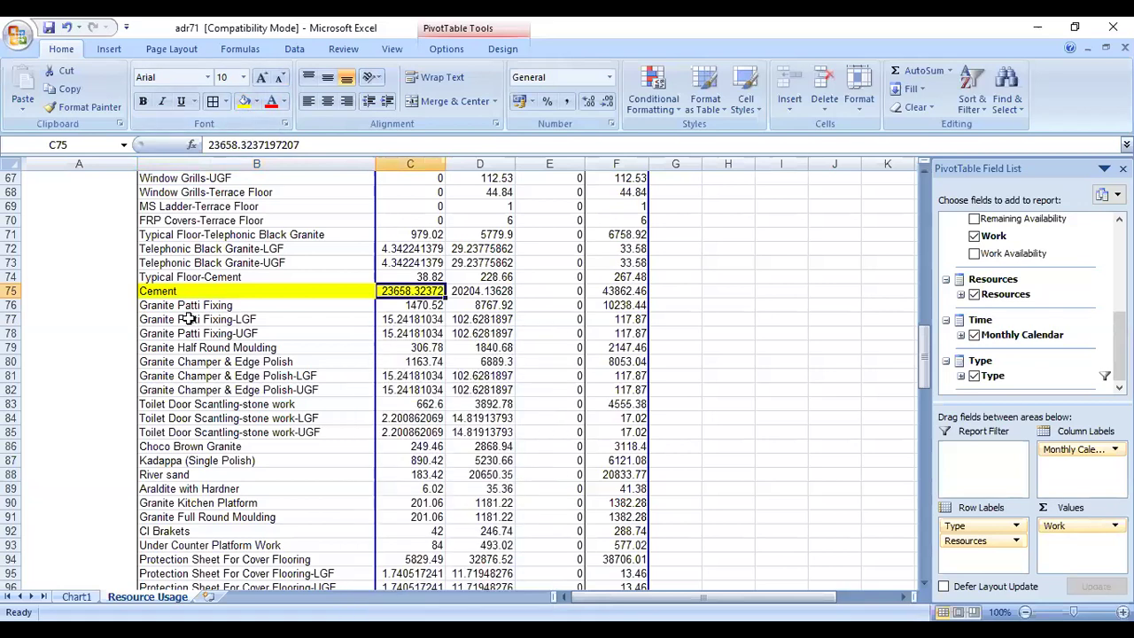
# Step: Examine the highlighted Cement row's 2019 quantity against the year headings of the PivotTable
pyautogui.click(155, 292)
pyautogui.click(388, 296)
pyautogui.scroll(20, 409, 319)
pyautogui.scroll(1, 400, 247)
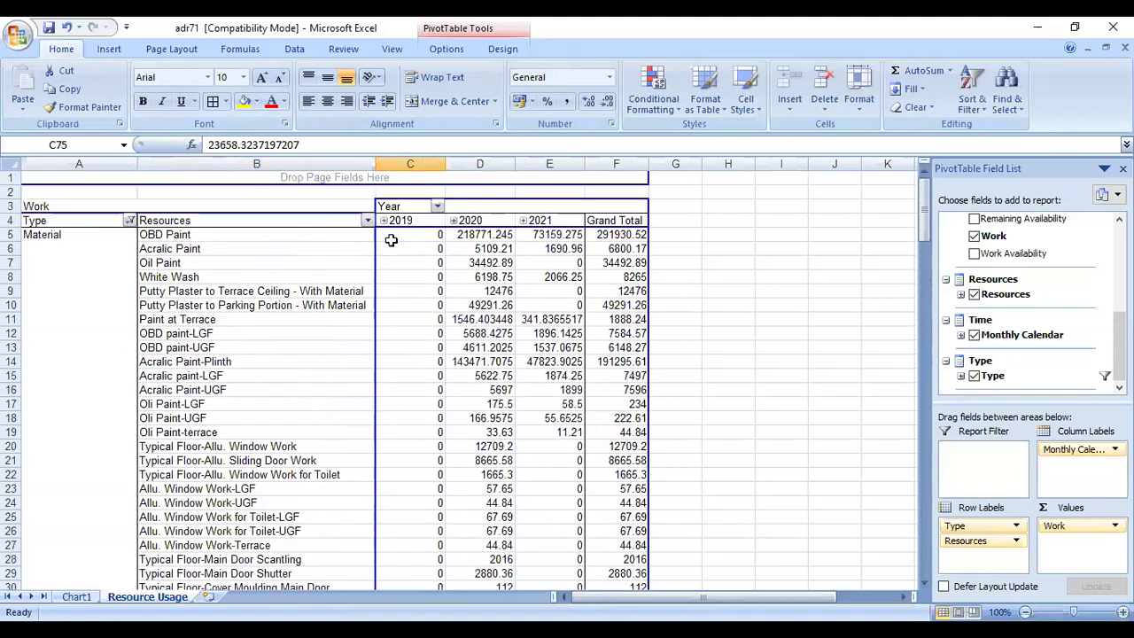
pyautogui.scroll(-12, 388, 279)
pyautogui.scroll(-5, 369, 307)
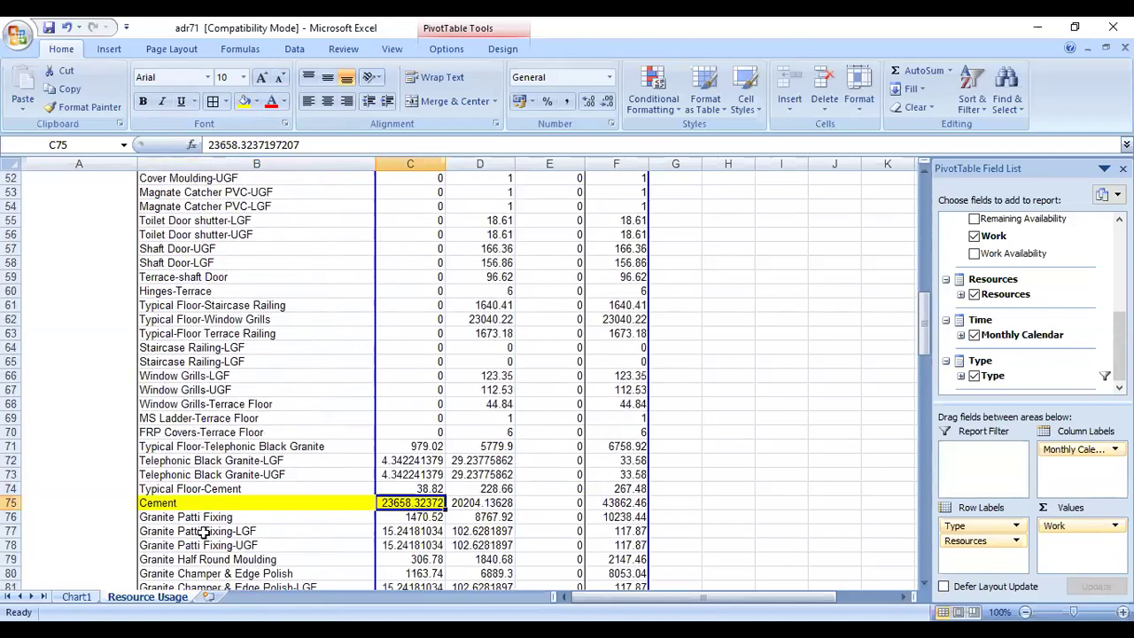
pyautogui.click(156, 502)
pyautogui.click(296, 536)
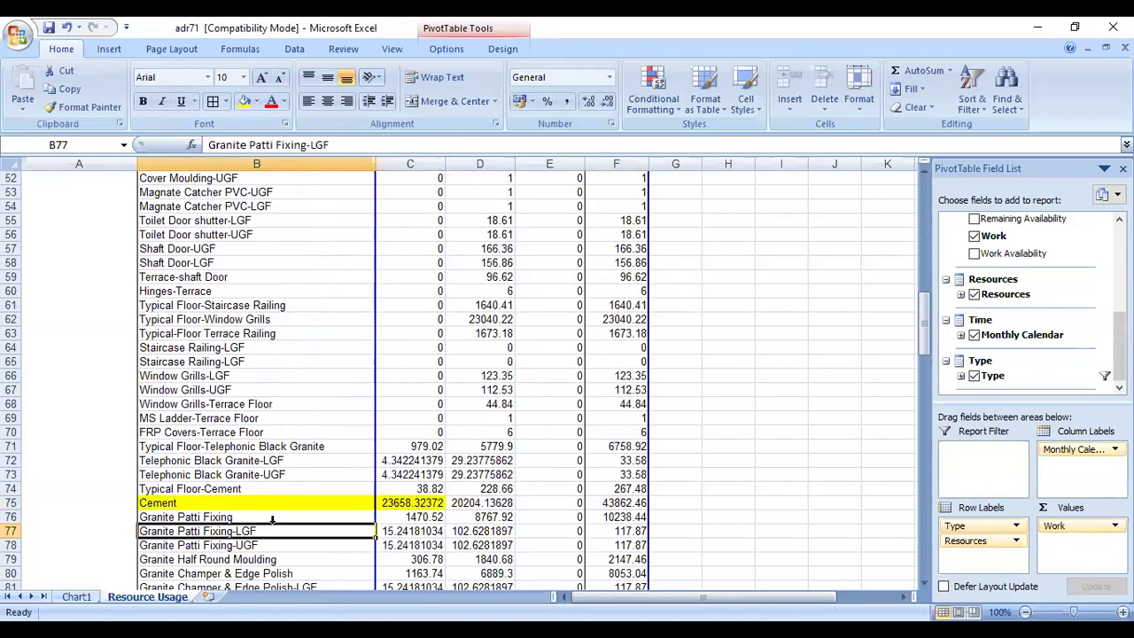
pyautogui.click(219, 505)
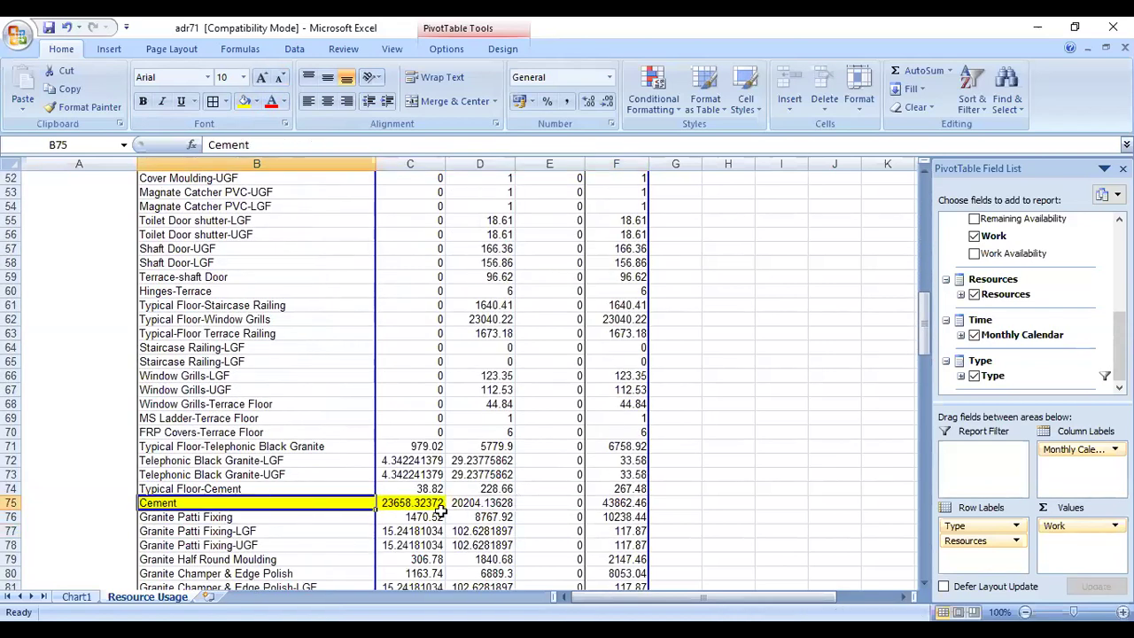
pyautogui.click(410, 502)
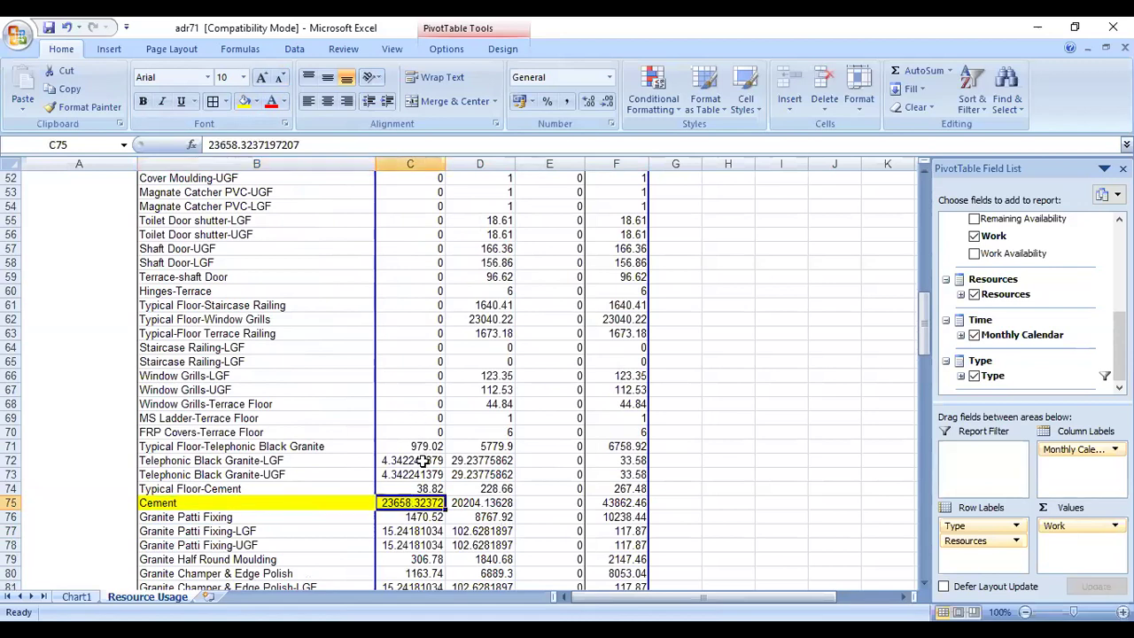
# Step: Expand the 2019 column of the PivotTable into its individual months
pyautogui.scroll(2, 417, 413)
pyautogui.scroll(14, 417, 413)
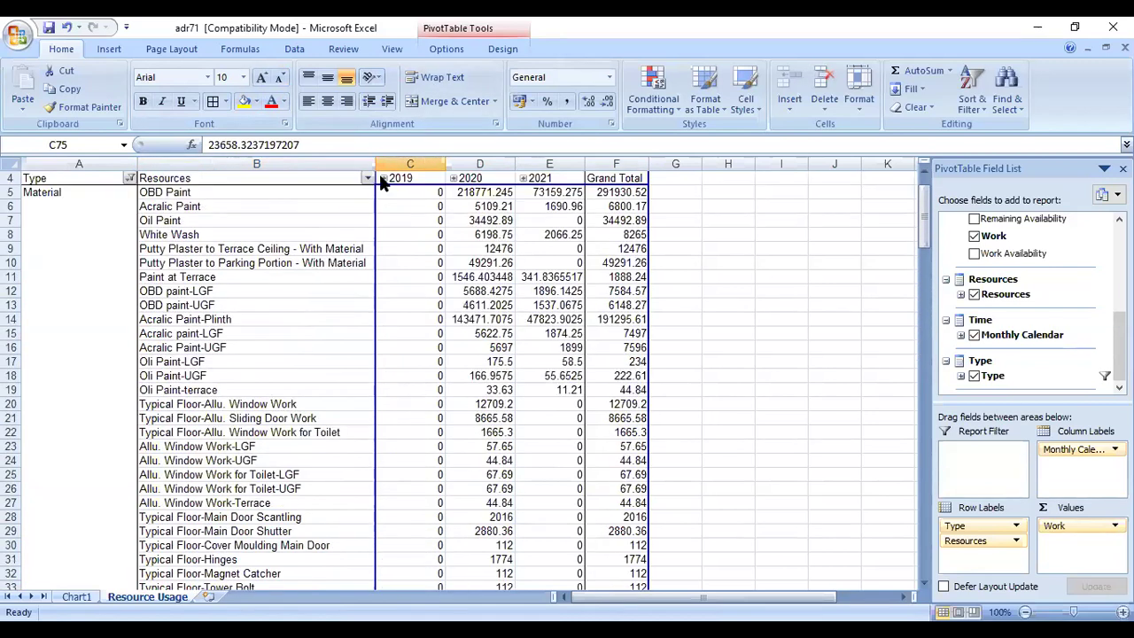
pyautogui.click(383, 178)
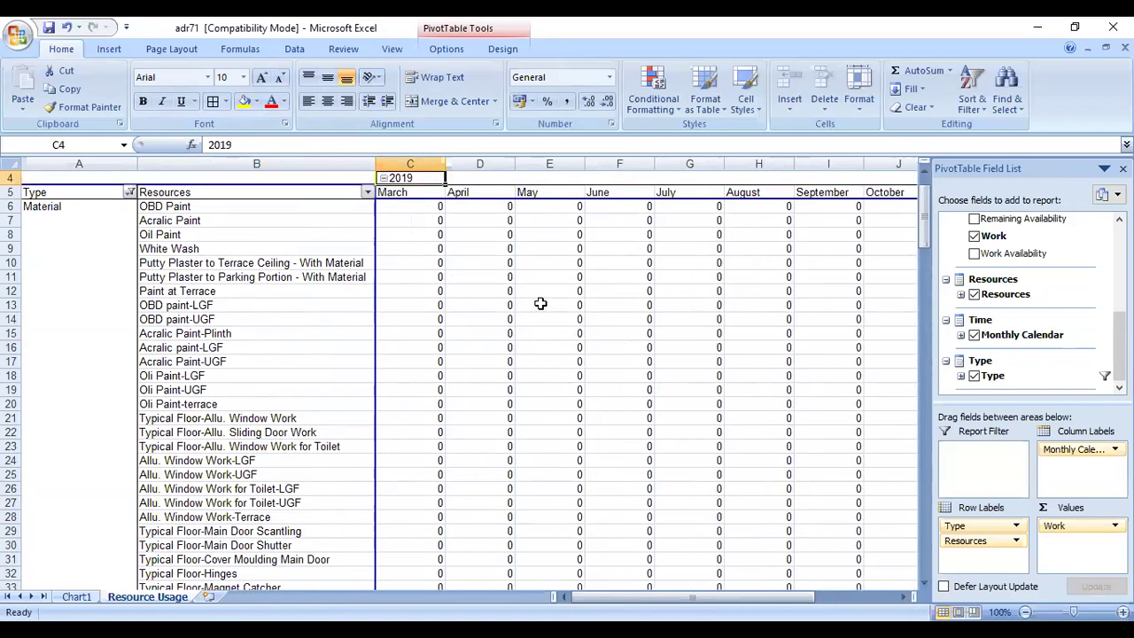
# Step: Examine the Cement row's monthly quantities from June to October 2019
pyautogui.scroll(-15, 567, 372)
pyautogui.scroll(-4, 513, 400)
pyautogui.click(619, 390)
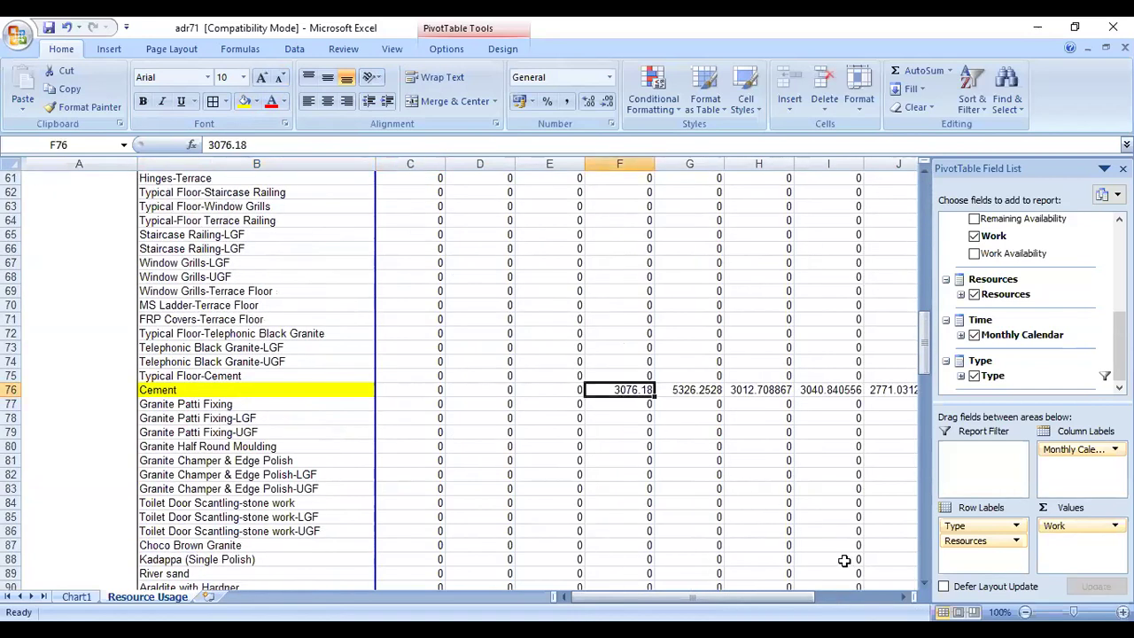
pyautogui.click(903, 596)
pyautogui.hscroll(1, 399, 434)
pyautogui.click(323, 390)
pyautogui.click(412, 390)
pyautogui.click(496, 394)
pyautogui.click(560, 392)
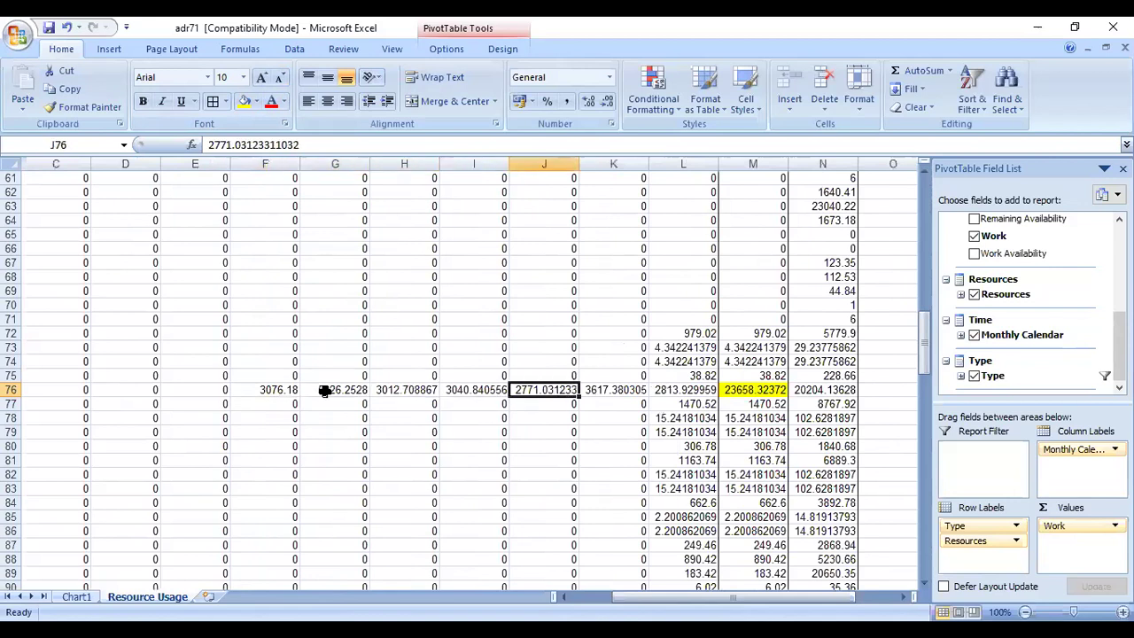
# Step: Compare Cement's monthly quantities with the month headings and the 2019 total, and look back through the material list
pyautogui.scroll(10, 279, 355)
pyautogui.scroll(10, 283, 276)
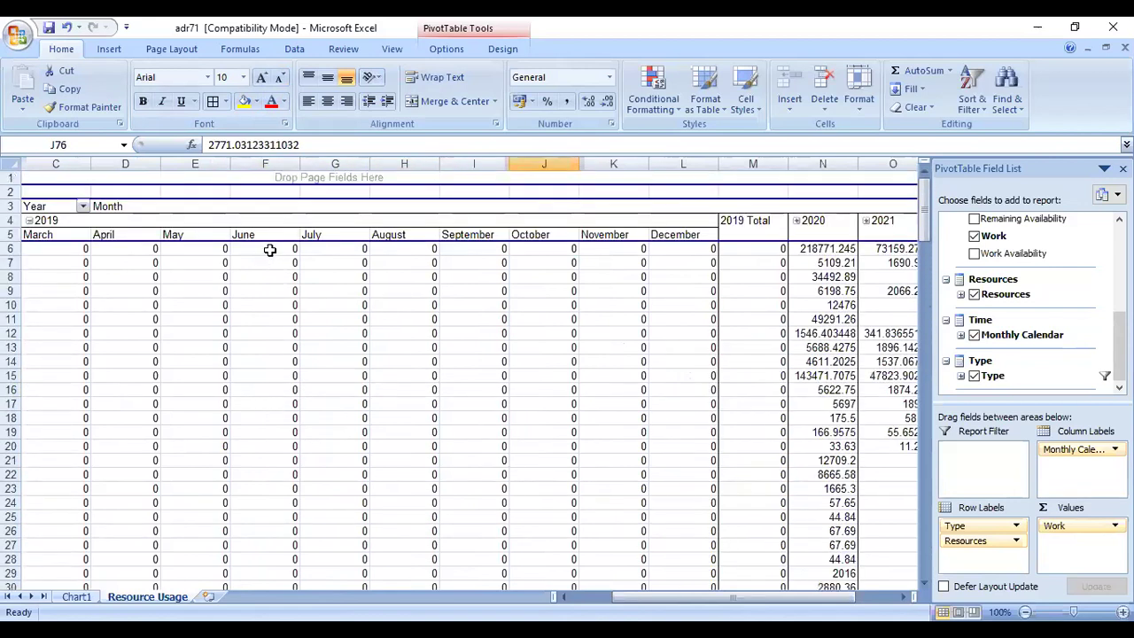
pyautogui.scroll(-19, 272, 264)
pyautogui.scroll(-1, 272, 264)
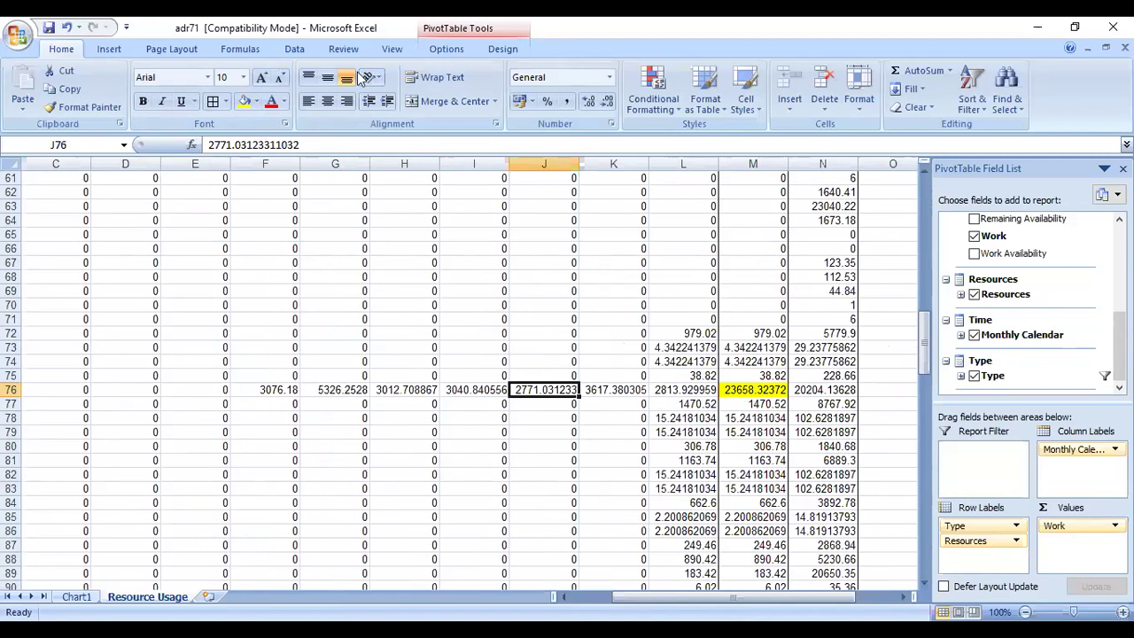
pyautogui.click(343, 390)
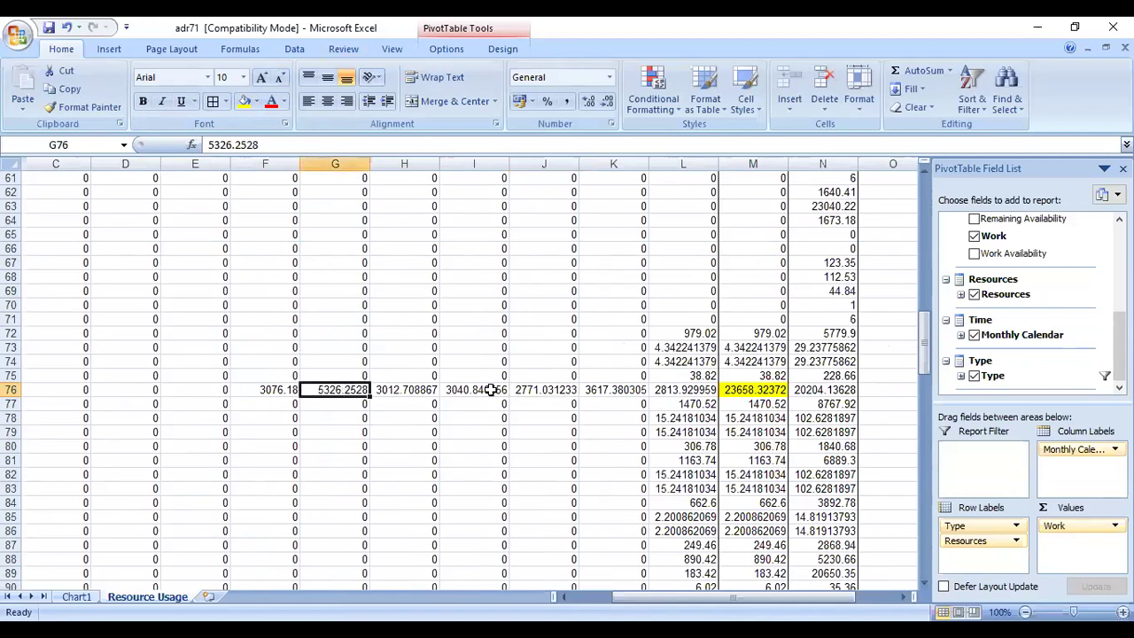
pyautogui.click(751, 391)
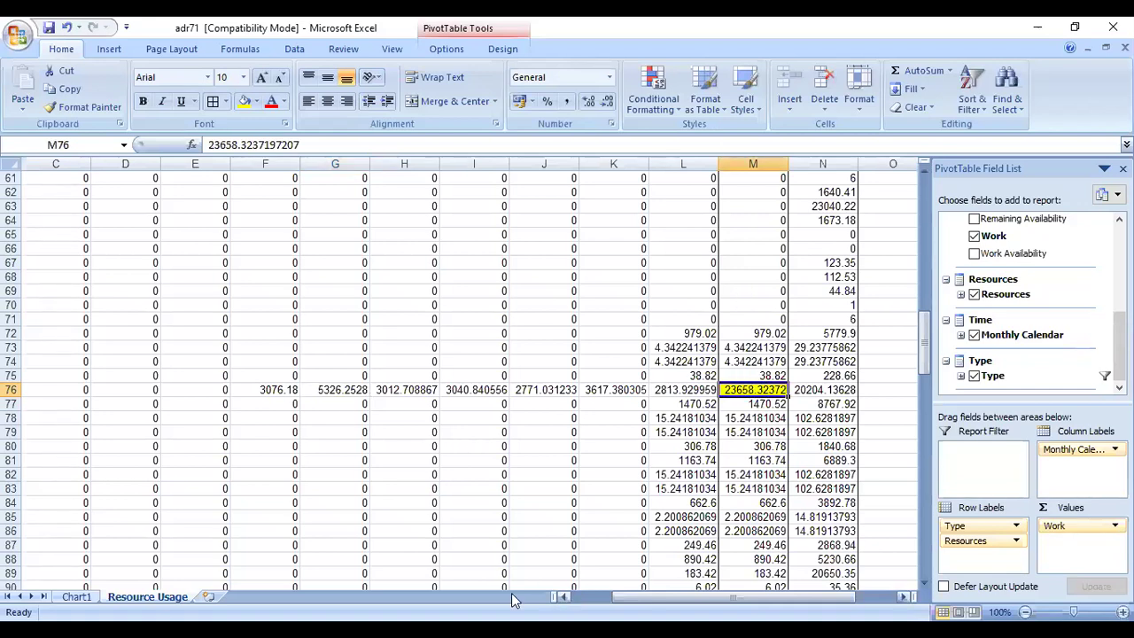
pyautogui.click(585, 597)
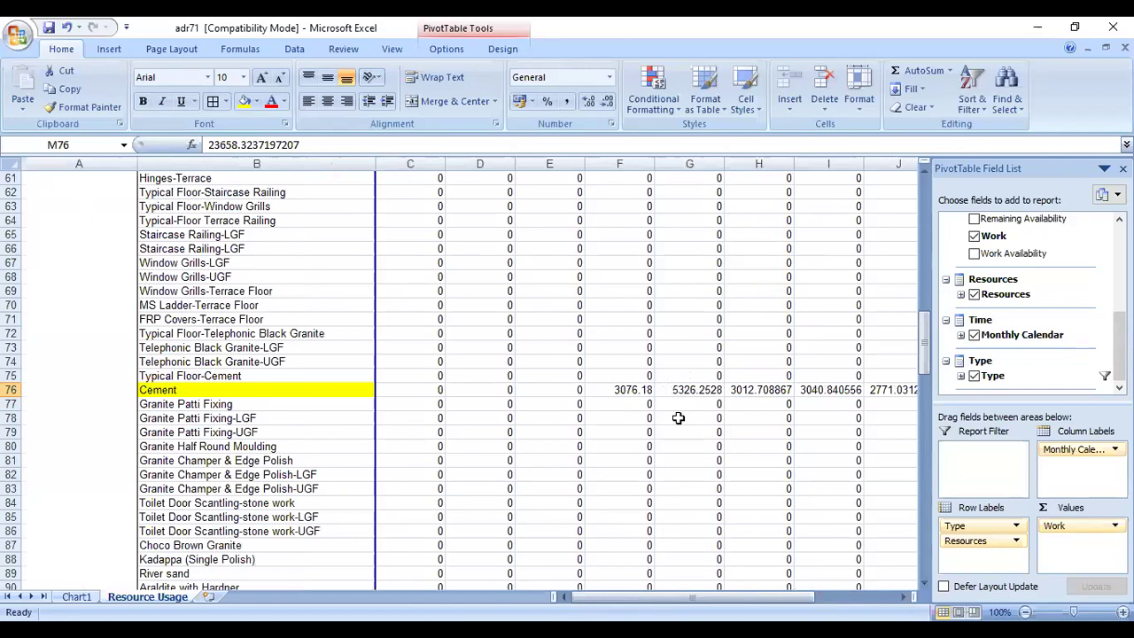
pyautogui.scroll(6, 673, 397)
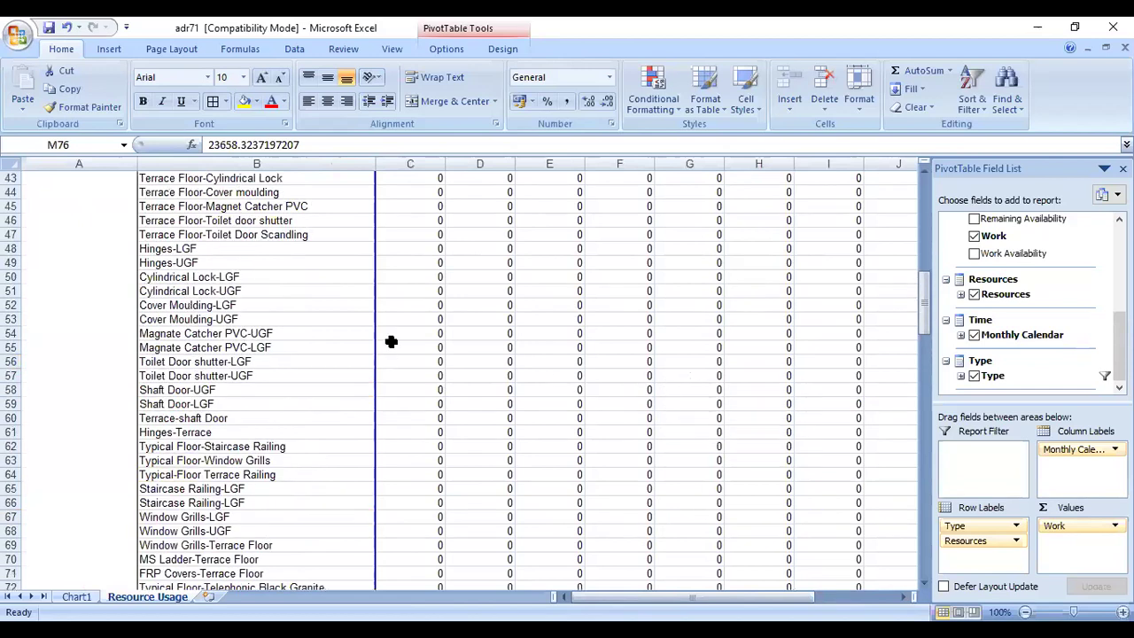
pyautogui.moveTo(494, 307)
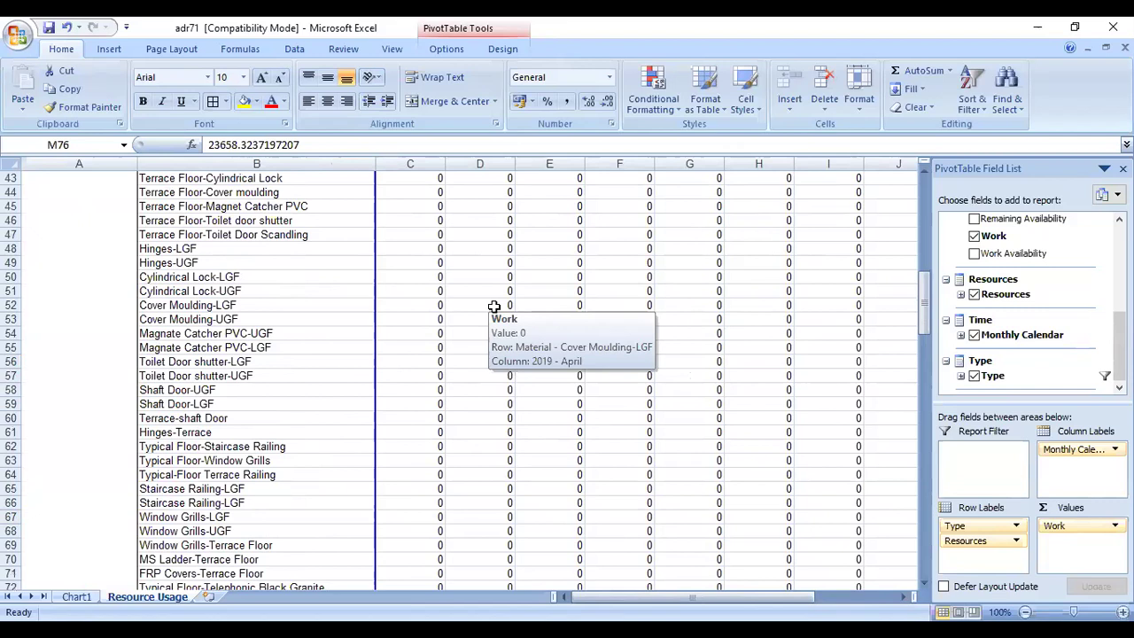
pyautogui.scroll(9, 472, 363)
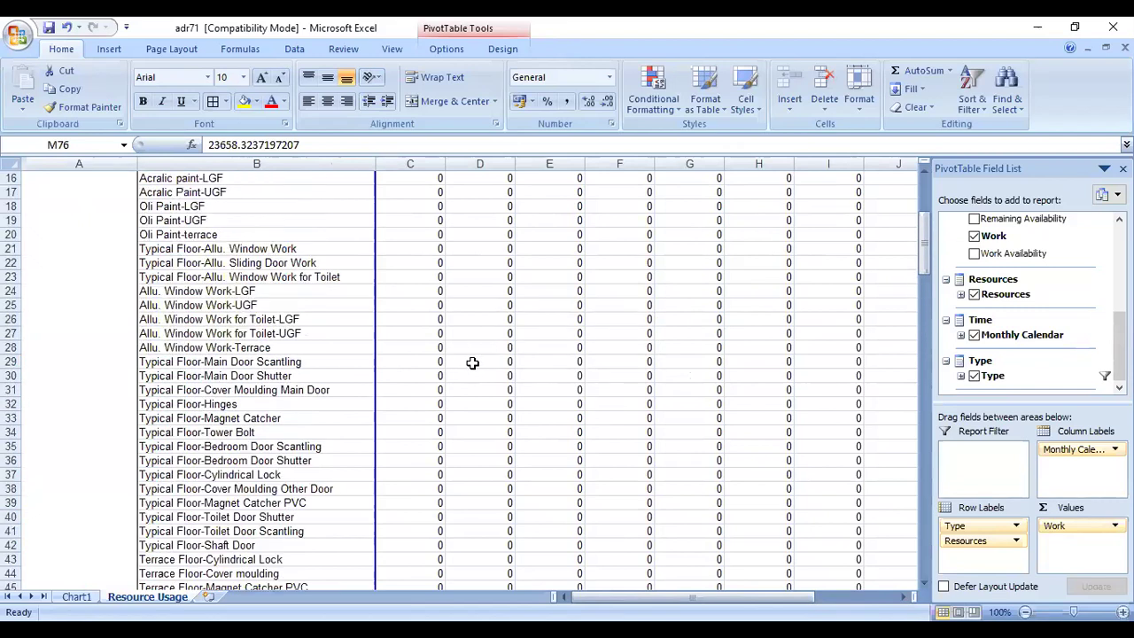
pyautogui.moveTo(472, 364)
pyautogui.scroll(5, 541, 304)
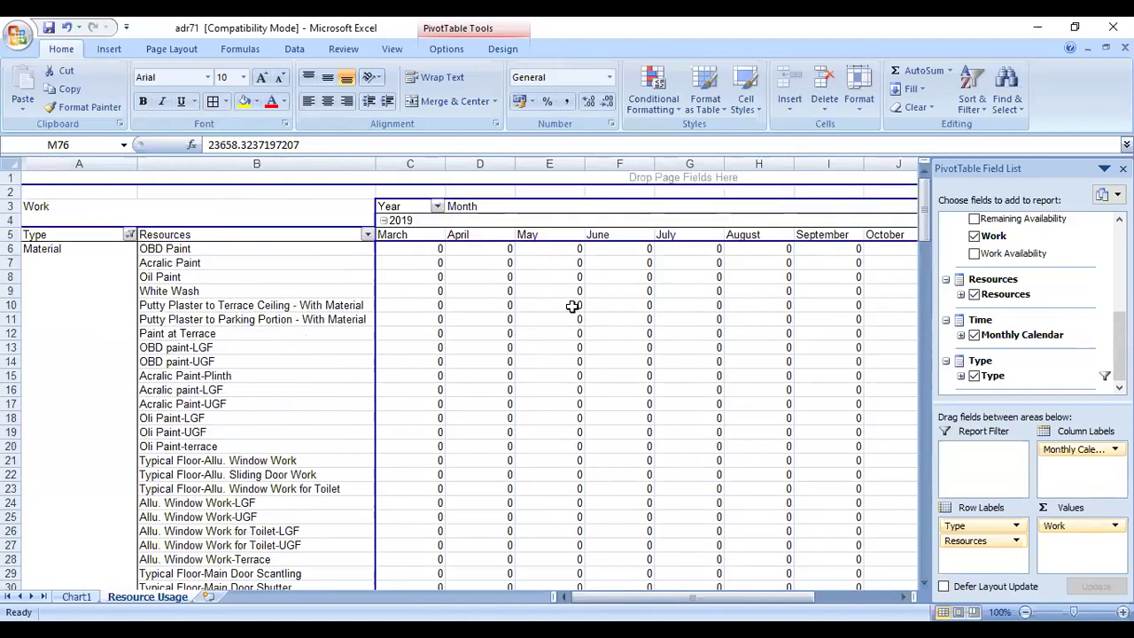
pyautogui.click(565, 276)
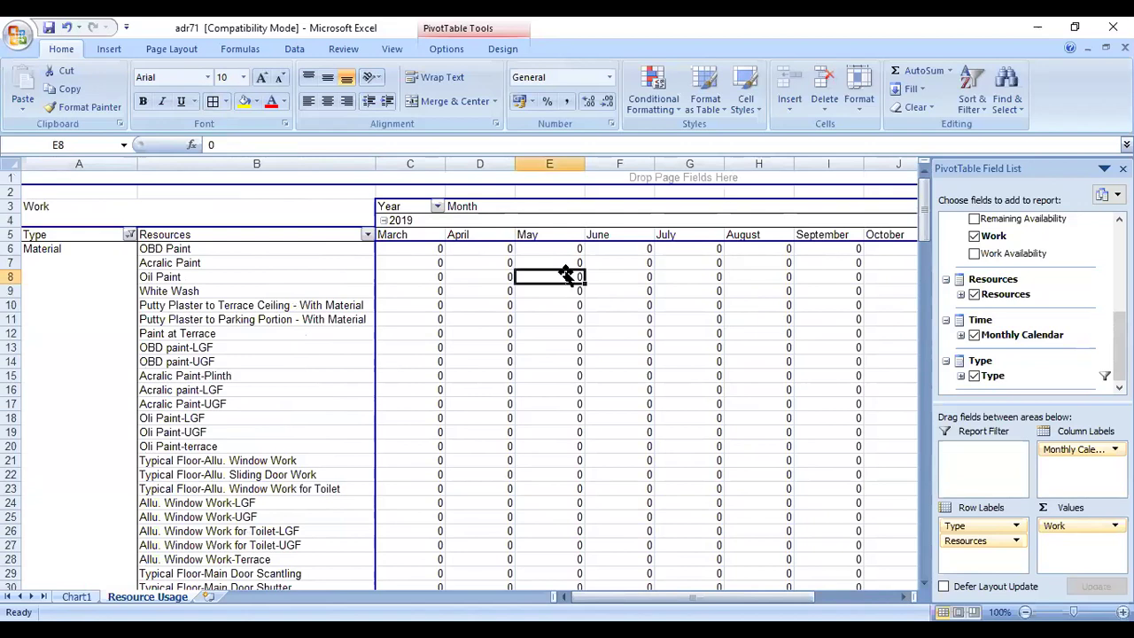
pyautogui.moveTo(565, 276); pyautogui.dragTo(448, 194)
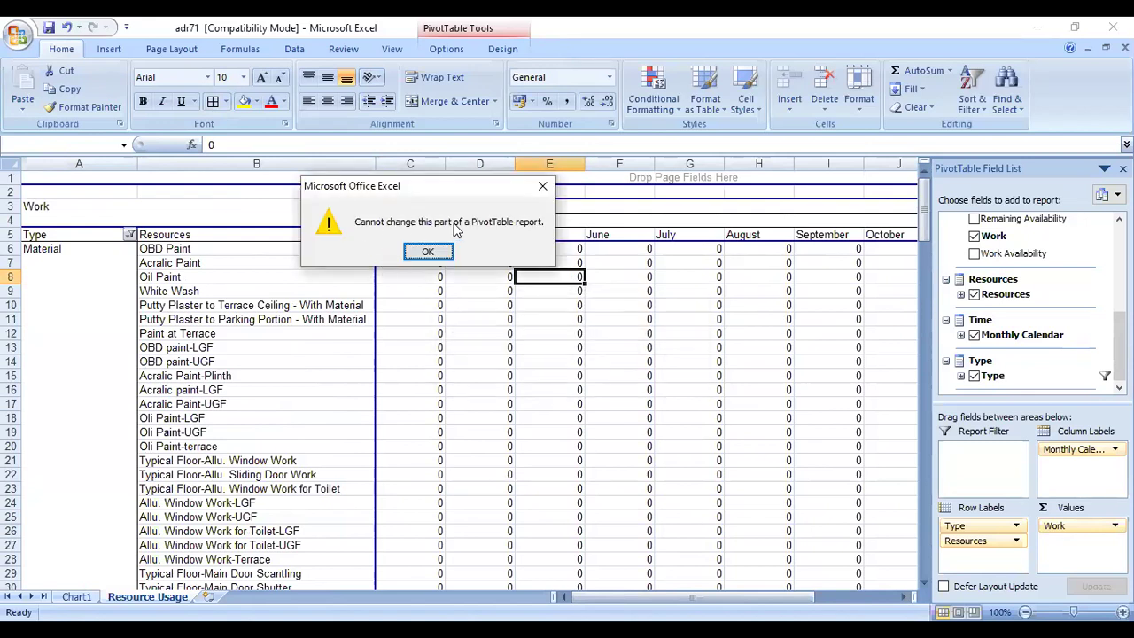
pyautogui.click(543, 189)
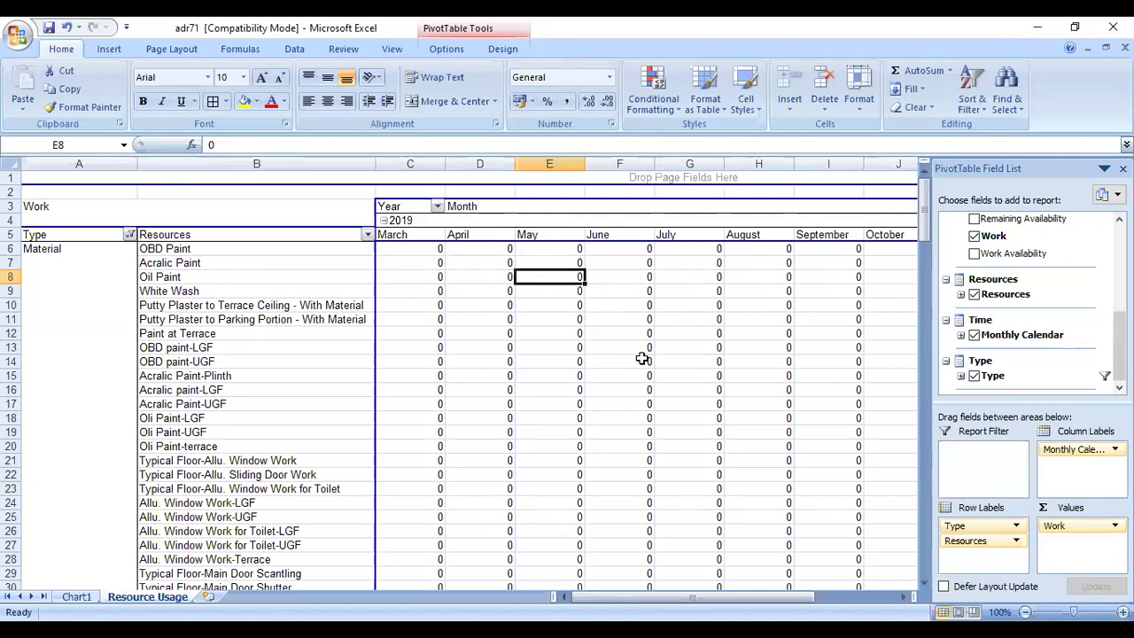
pyautogui.moveTo(642, 359)
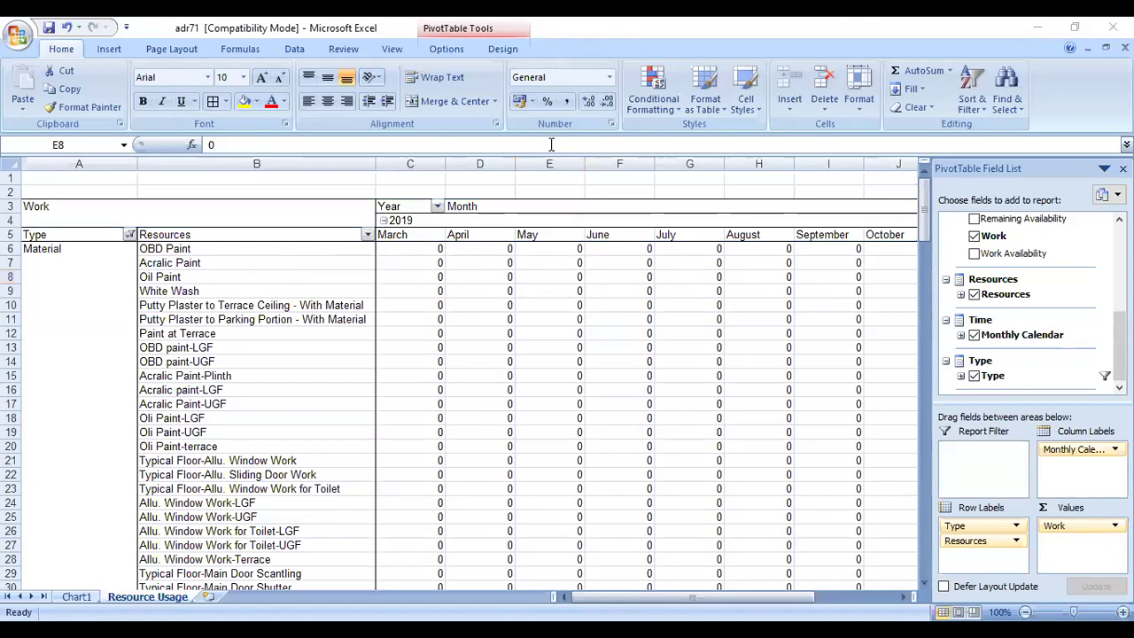
# Step: Switch to the PowerPoint training presentation, view the material schedule table, go to the Procurement Schedule Using MSP slide and save the file
pyautogui.hotkey('alt', 'Tab')
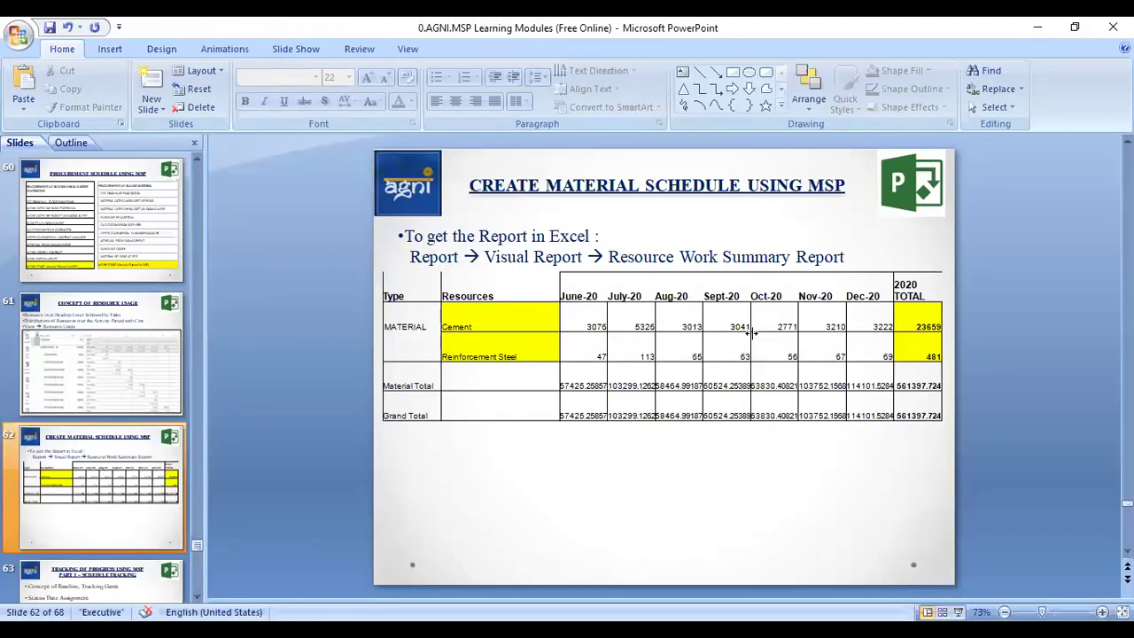
pyautogui.click(649, 291)
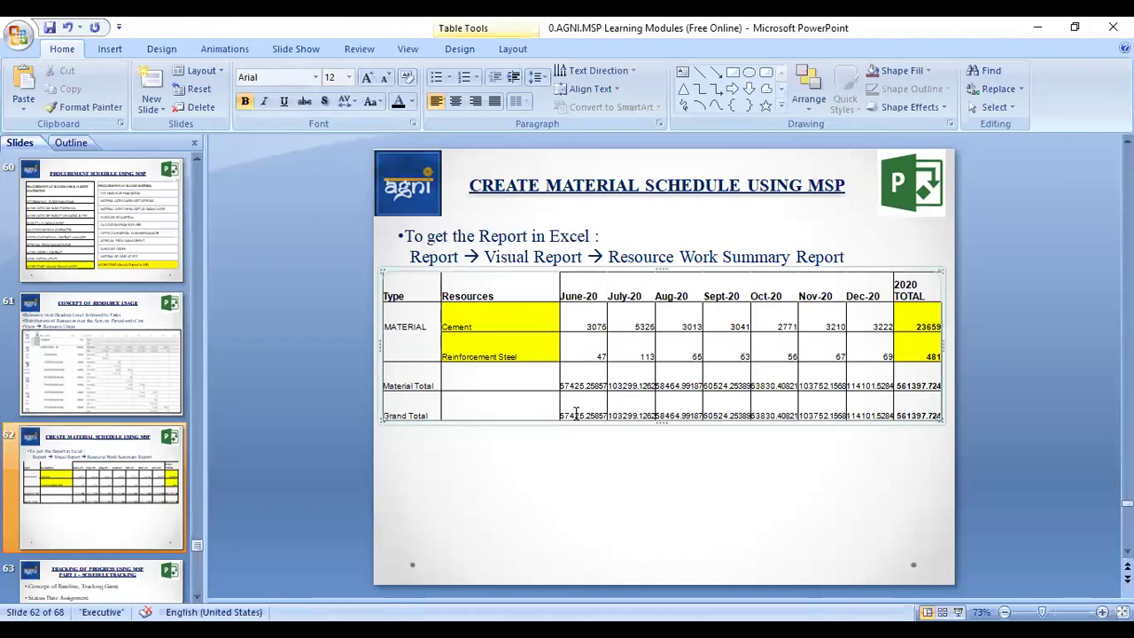
pyautogui.click(93, 221)
pyautogui.click(49, 27)
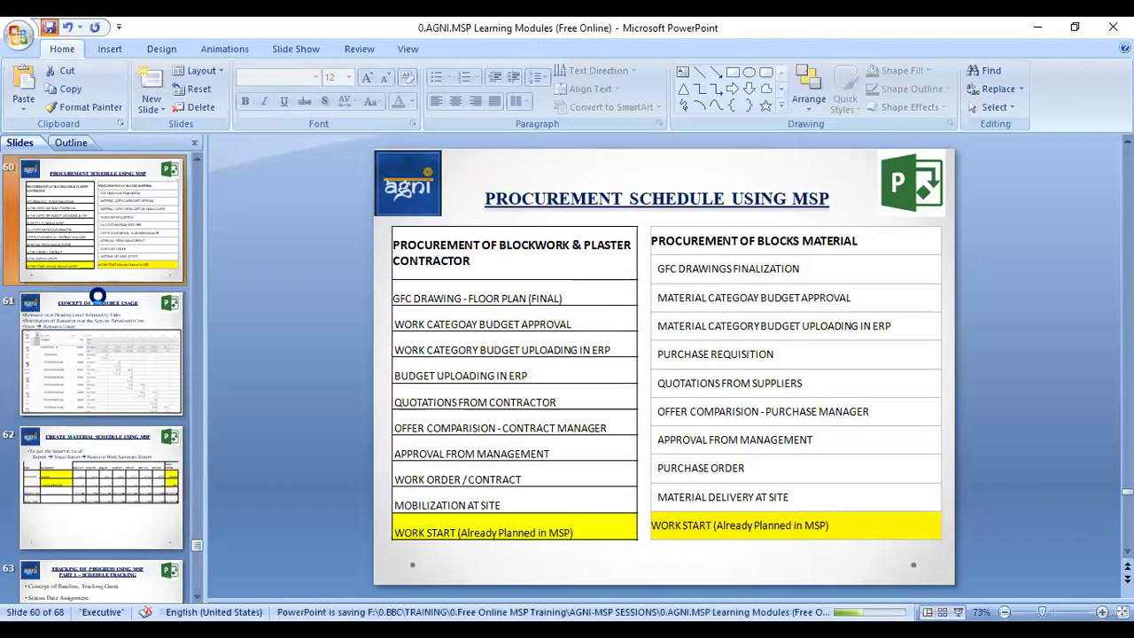
# Step: Present the Tracking of Progress Using MSP, Part 1 – Schedule Tracking slide as a full-screen slide show
pyautogui.click(118, 449)
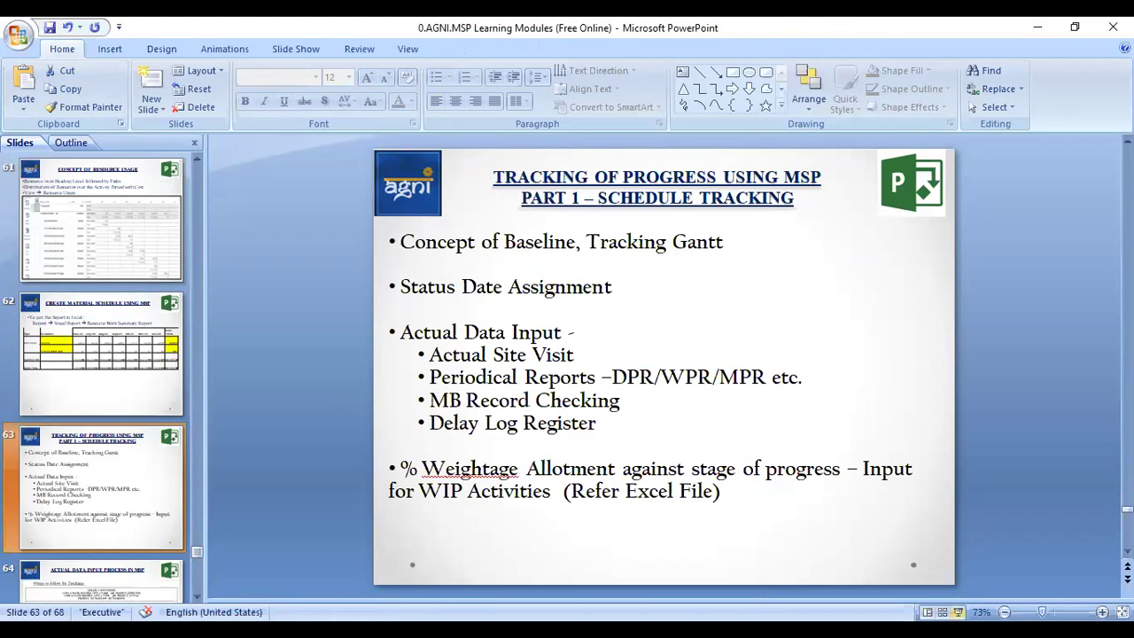
pyautogui.click(958, 611)
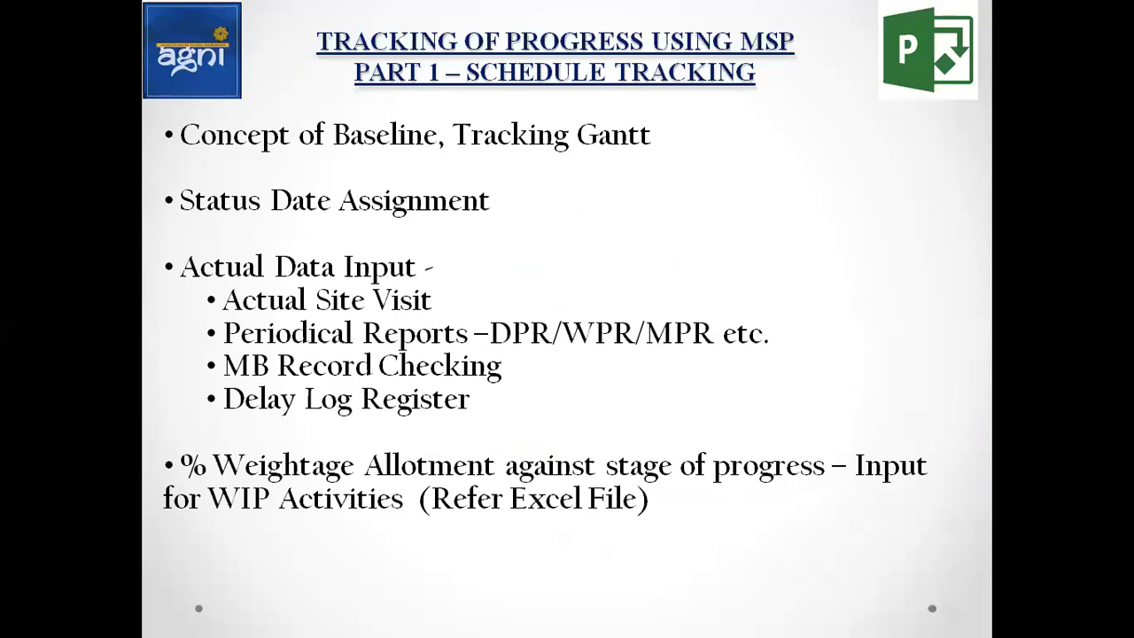
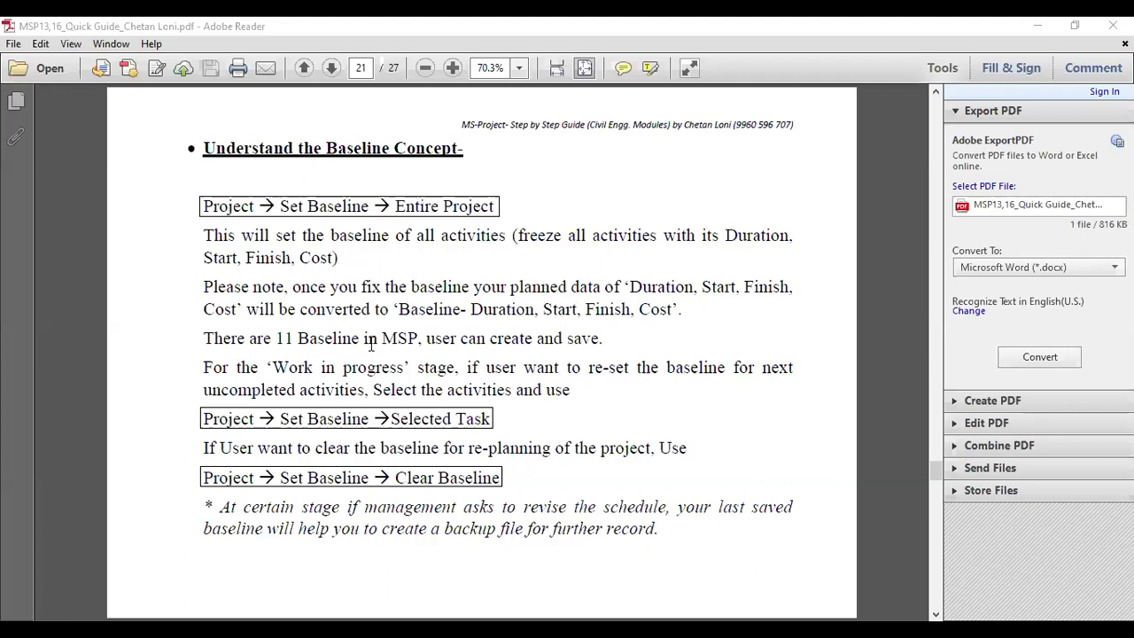
# Step: Review the PDF guide's pages 20 to 23 on tracking concepts, the baseline and the status date, returning to the Tracking in MSP page
pyautogui.scroll(2, 370, 343)
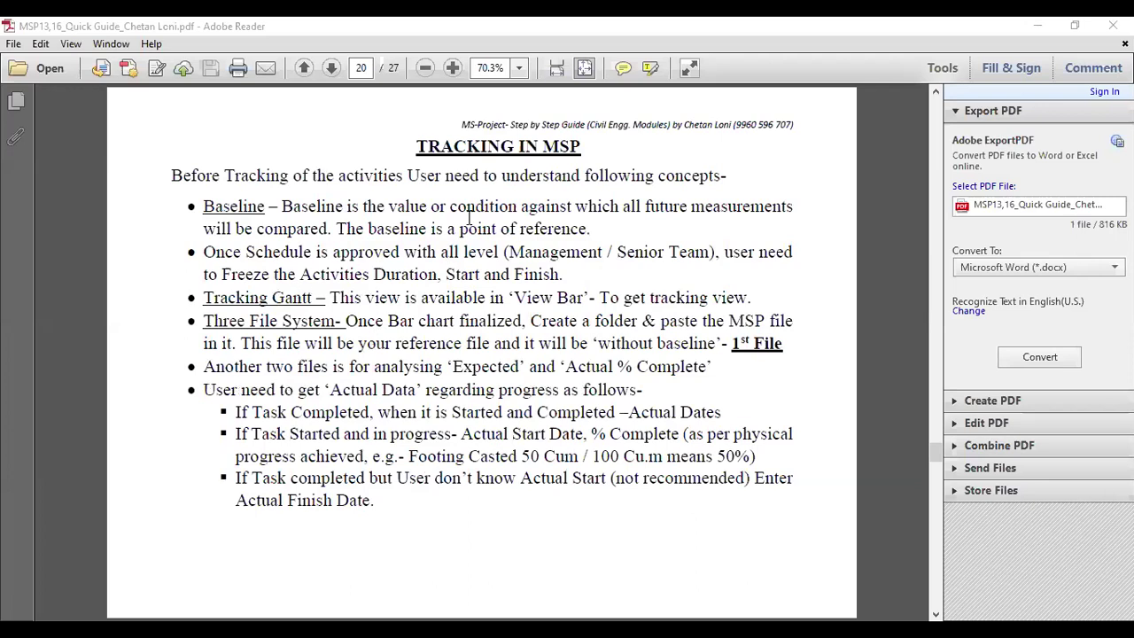
pyautogui.scroll(-2, 470, 217)
pyautogui.scroll(-1, 470, 217)
pyautogui.scroll(1, 470, 217)
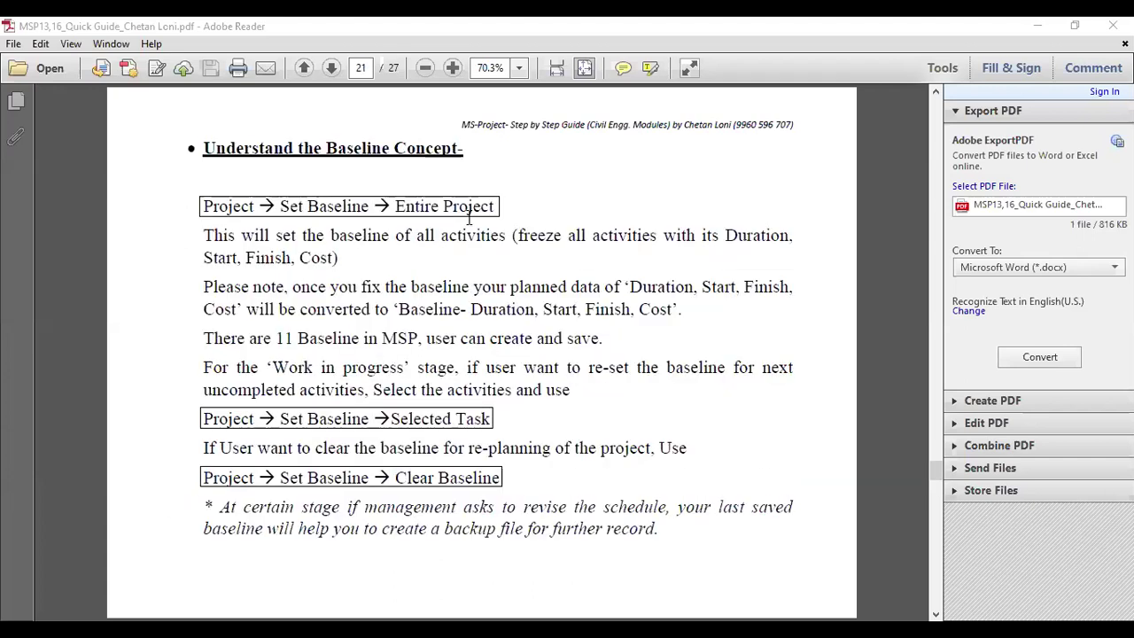
pyautogui.scroll(-1, 470, 217)
pyautogui.scroll(-1, 469, 217)
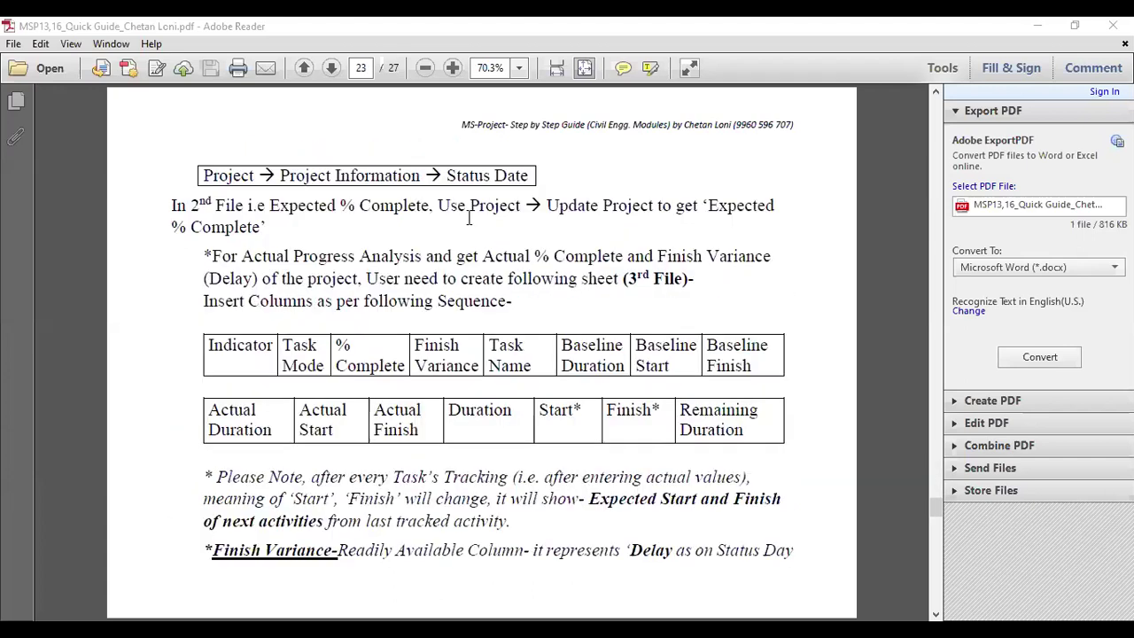
pyautogui.scroll(2, 470, 217)
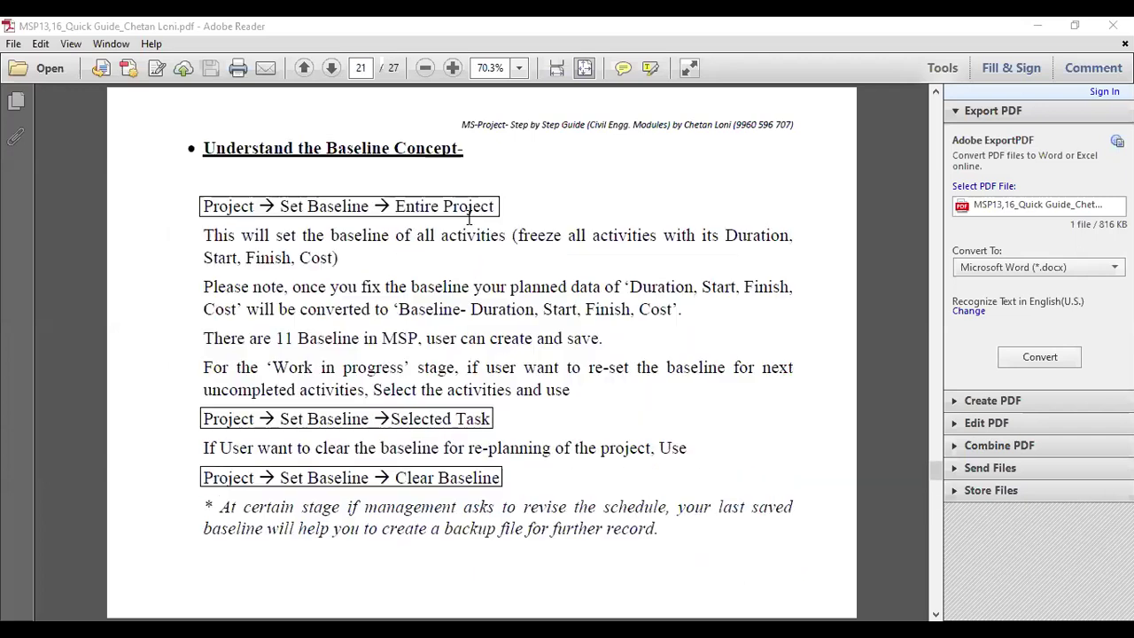
pyautogui.scroll(1, 470, 217)
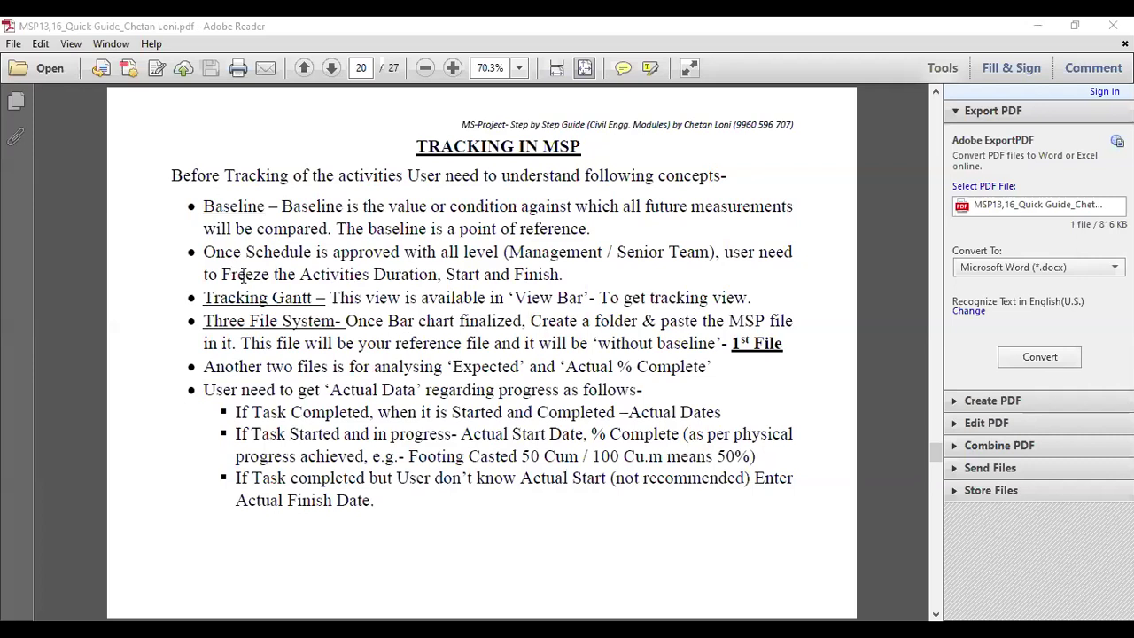
# Step: Examine the guide's tracking steps, highlighting those for the Actual % Complete file, check the column sequence, and return to the baseline concept page
pyautogui.press('Right')
pyautogui.press('Right')
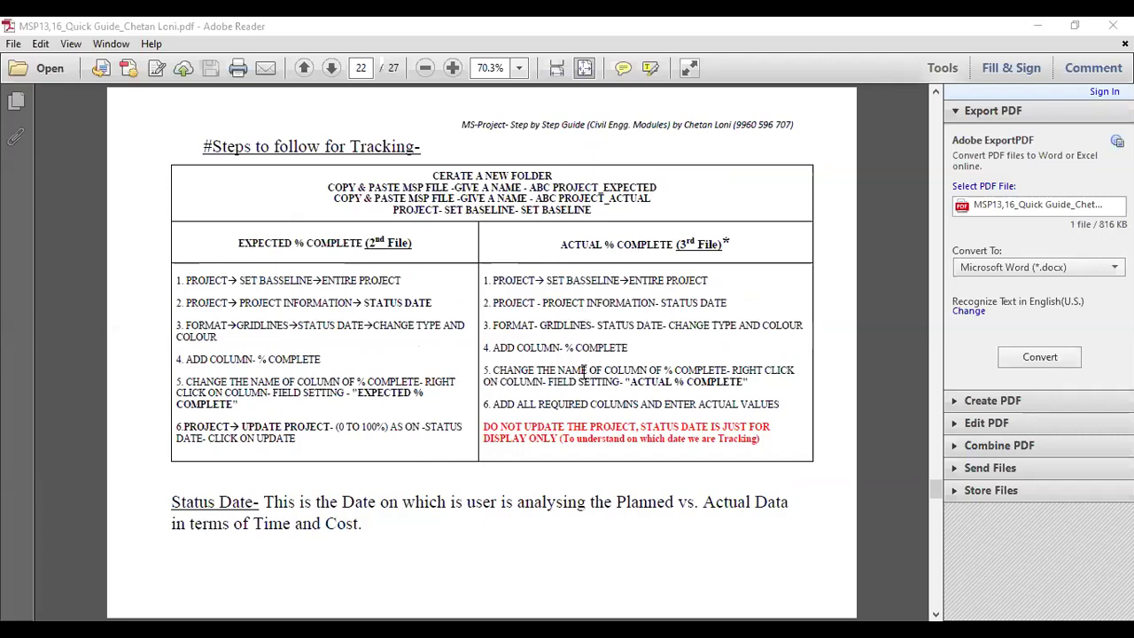
pyautogui.moveTo(486, 281); pyautogui.dragTo(849, 435)
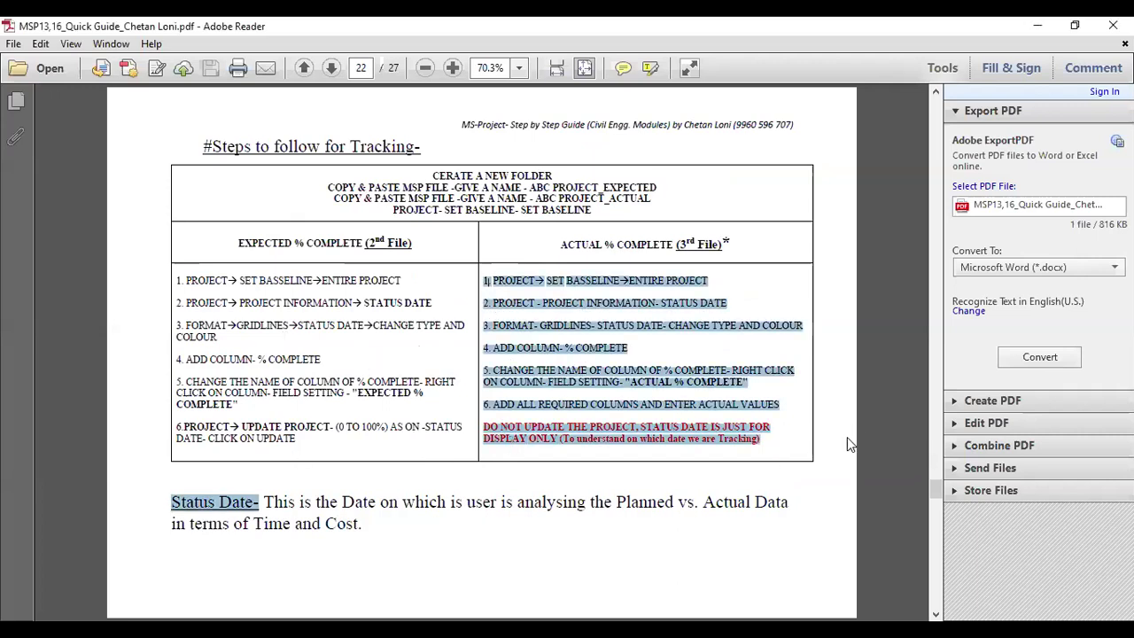
pyautogui.click(561, 334)
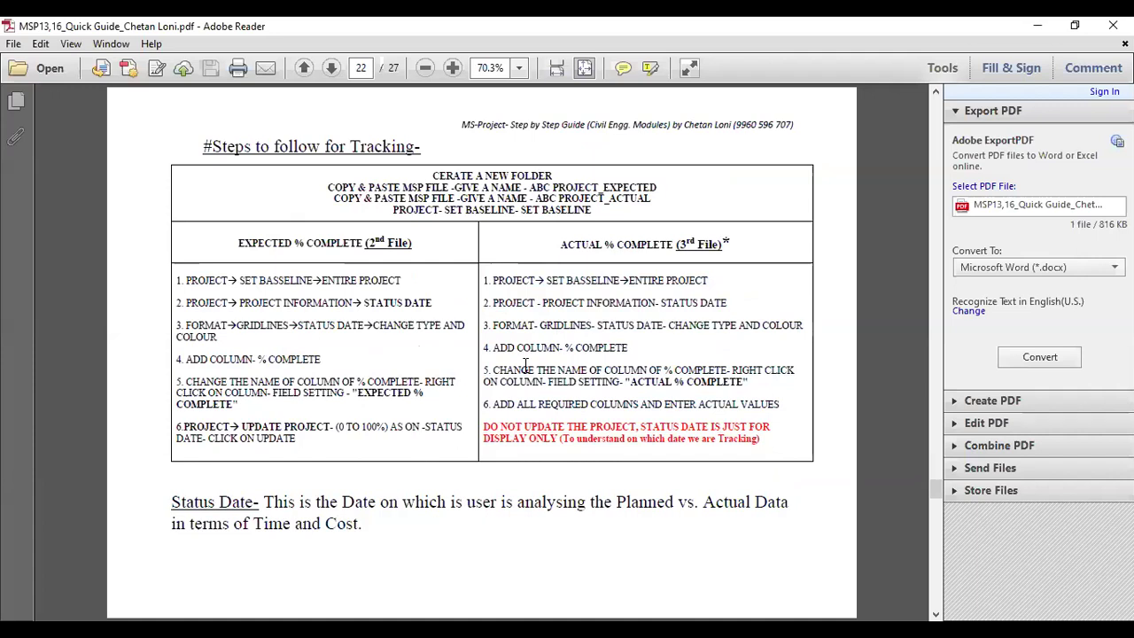
pyautogui.scroll(-2, 536, 370)
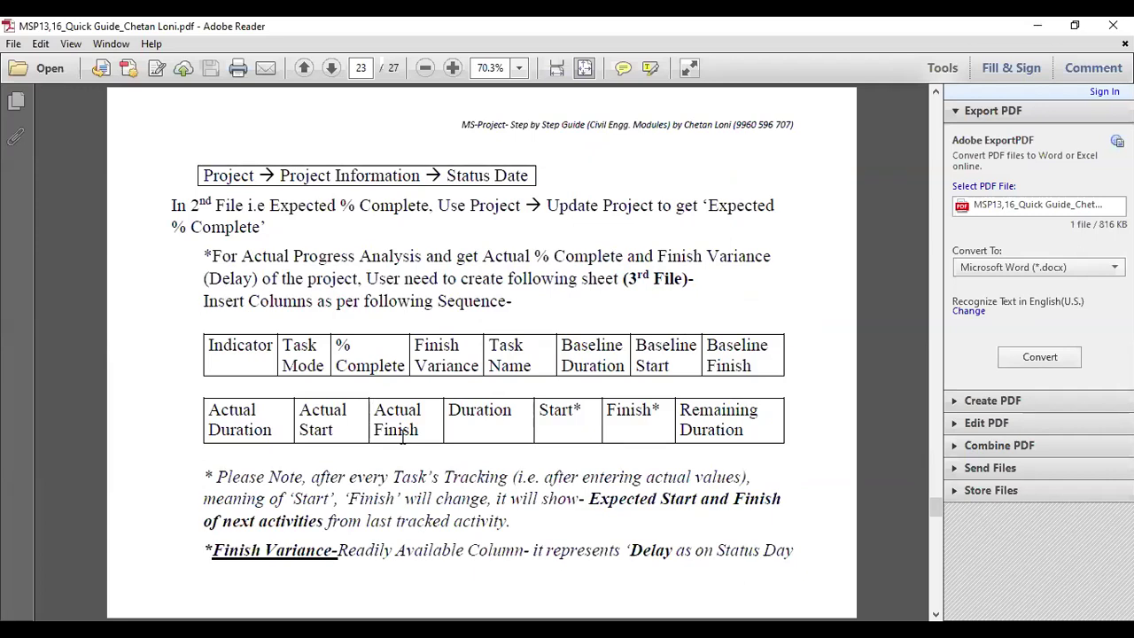
pyautogui.scroll(2, 403, 436)
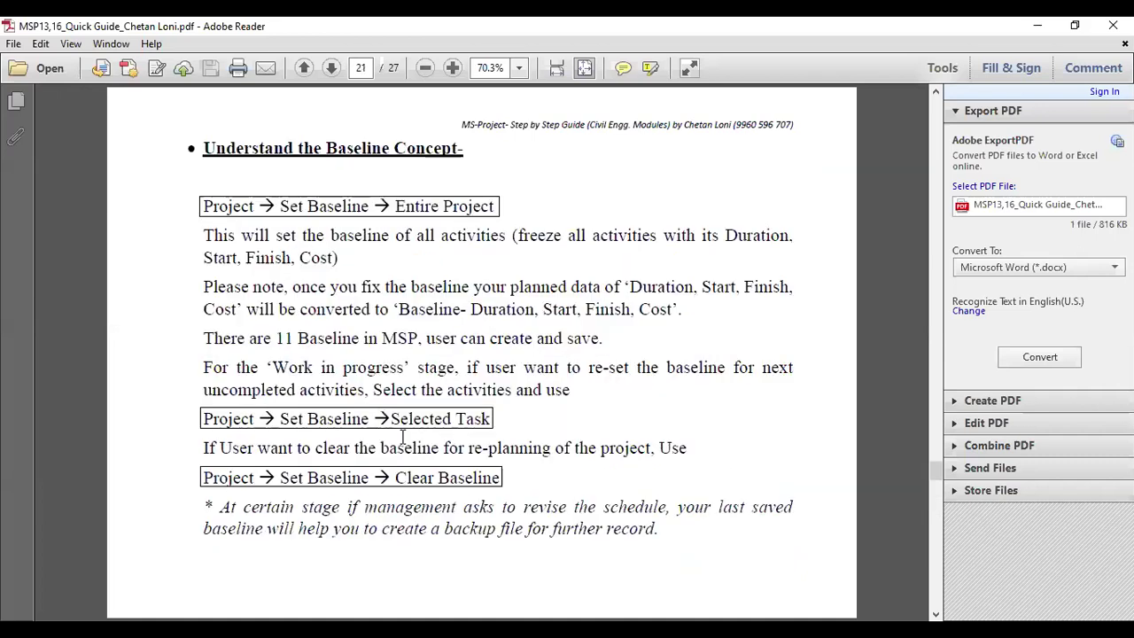
# Step: Go back to the Tracking in MSP page of the guide and highlight the start of the Baseline definition
pyautogui.scroll(1, 224, 229)
pyautogui.moveTo(202, 205); pyautogui.dragTo(531, 212)
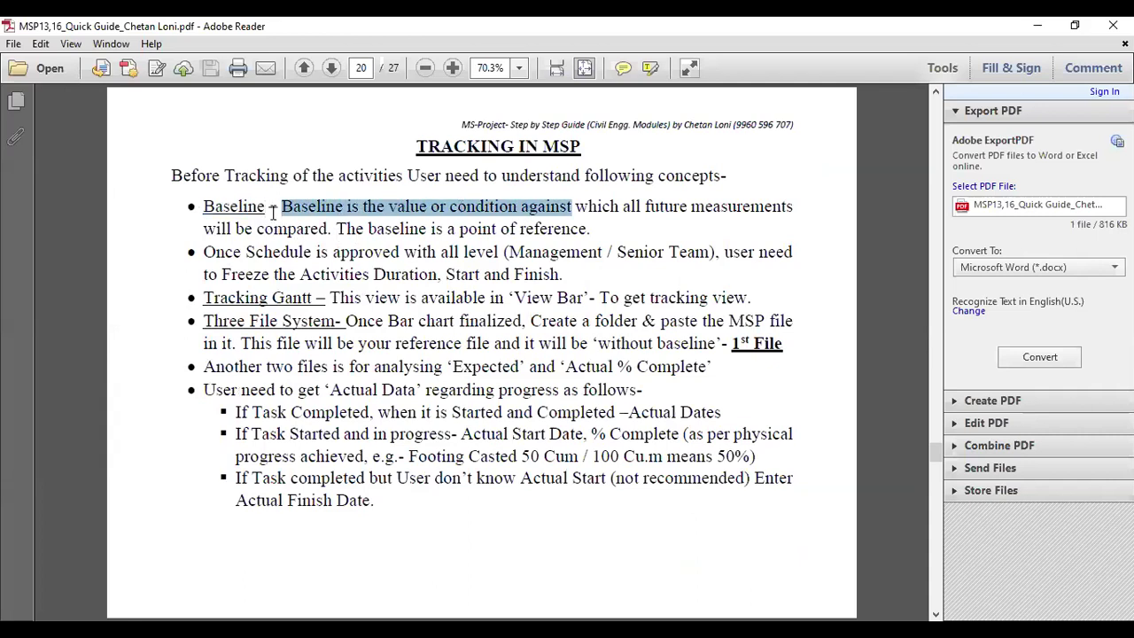
pyautogui.click(317, 209)
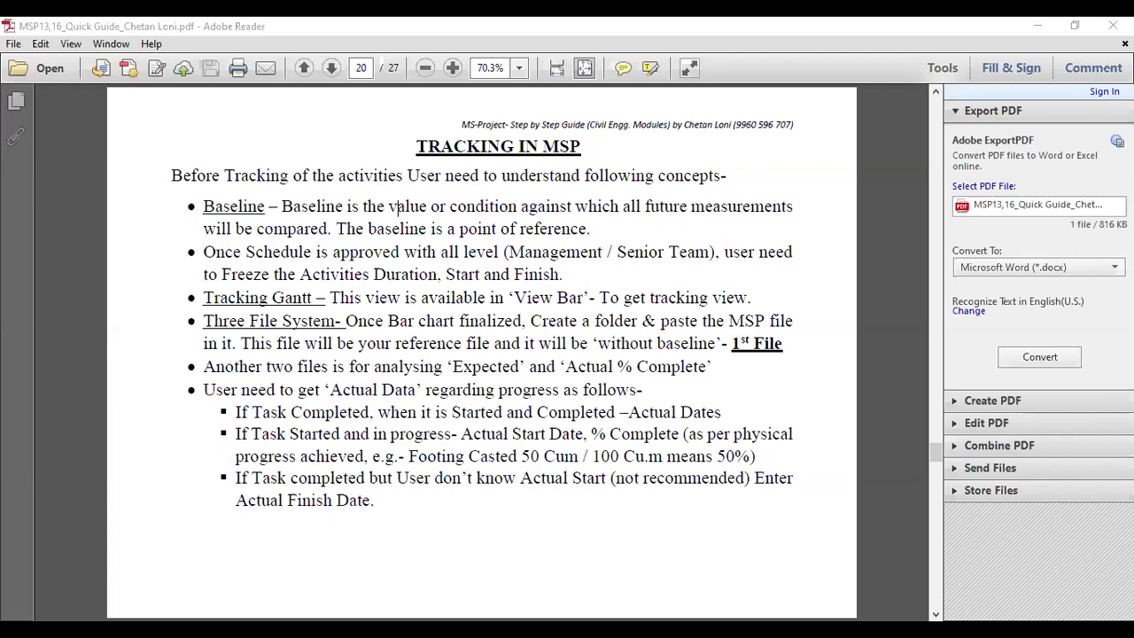
# Step: Switch to File Explorer and open the folder AGNI 7th Session Schedule Tracking P+7 EX8, then its subfolder AGNI_Case_P+7 Sch Tracking as on 15.07.2020
pyautogui.hotkey('alt', 'Tab')
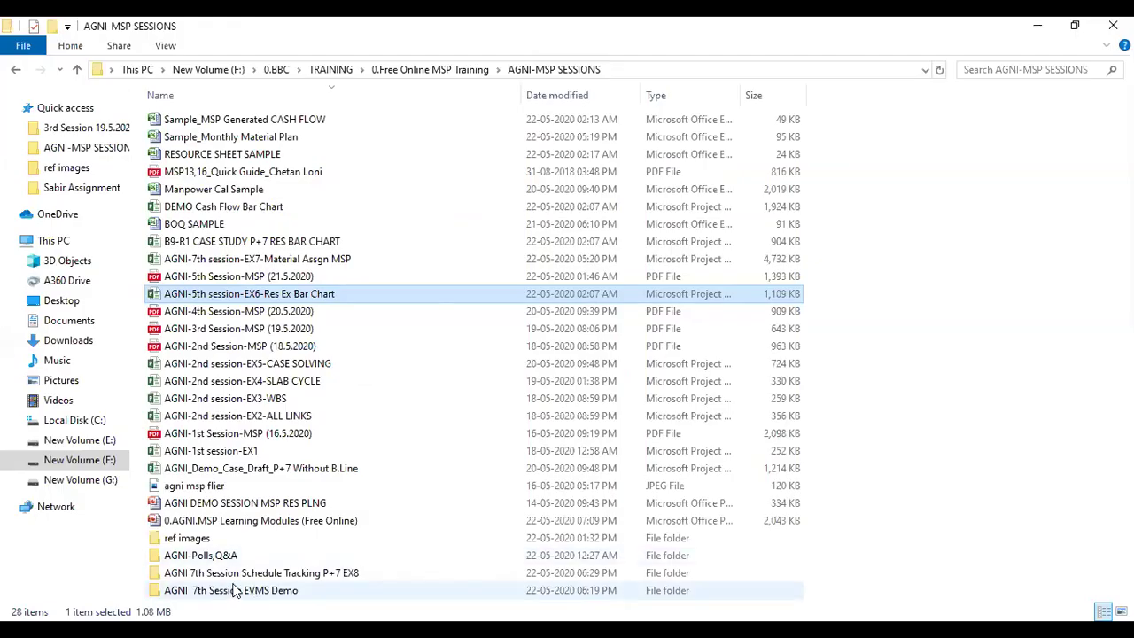
pyautogui.click(186, 576)
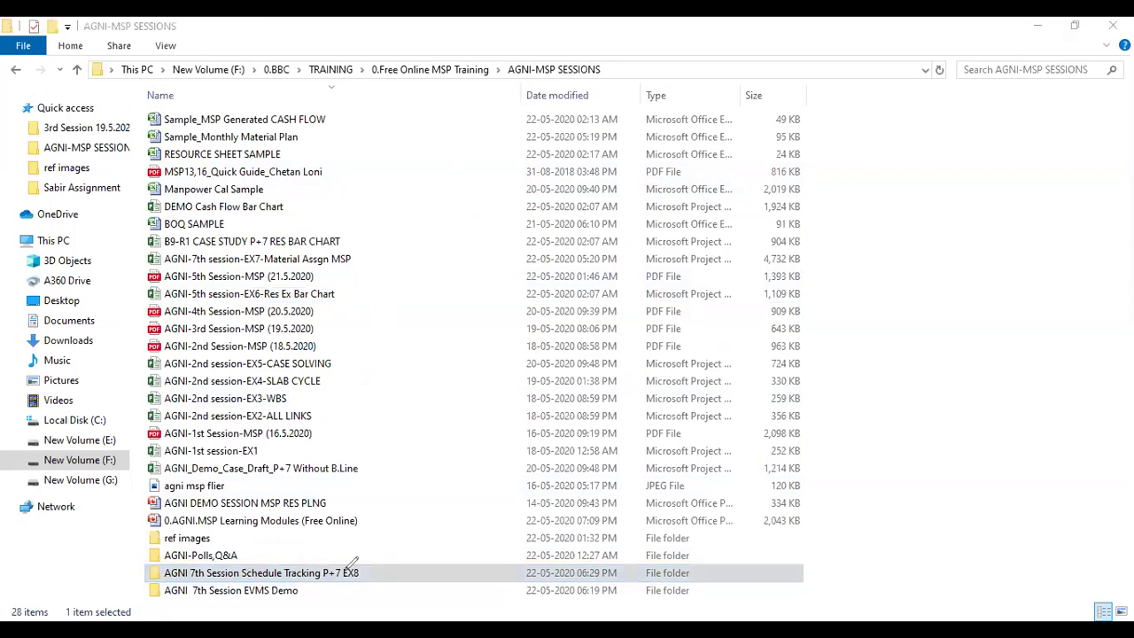
pyautogui.moveTo(374, 565); pyautogui.dragTo(458, 545)
pyautogui.moveTo(377, 570); pyautogui.dragTo(465, 549)
pyautogui.press('e')
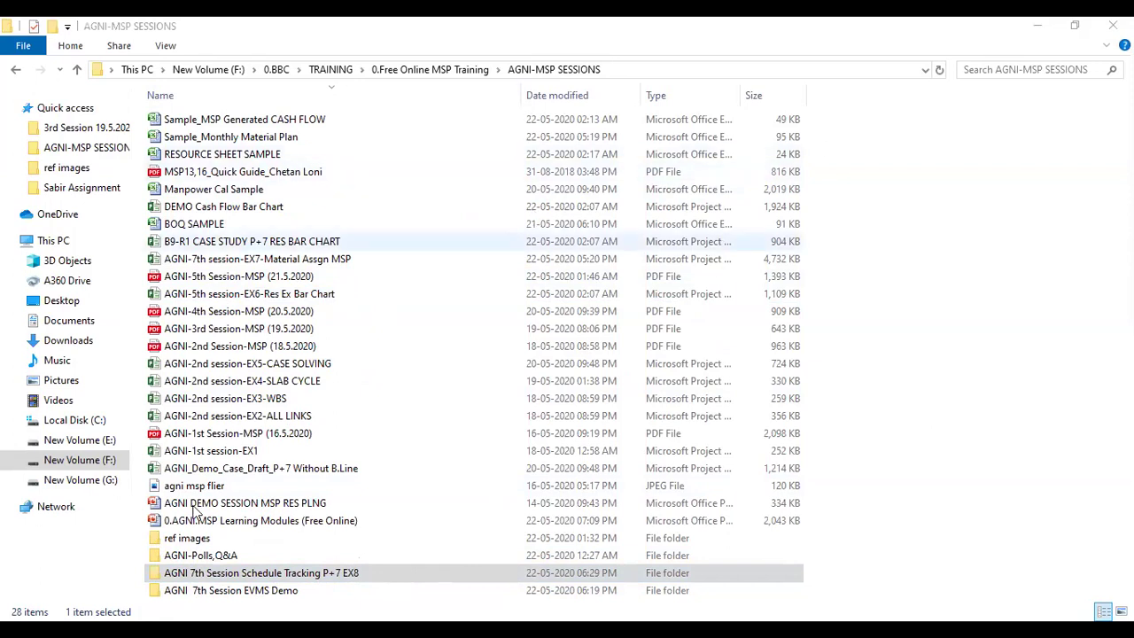
pyautogui.click(202, 576)
pyautogui.doubleClick(202, 576)
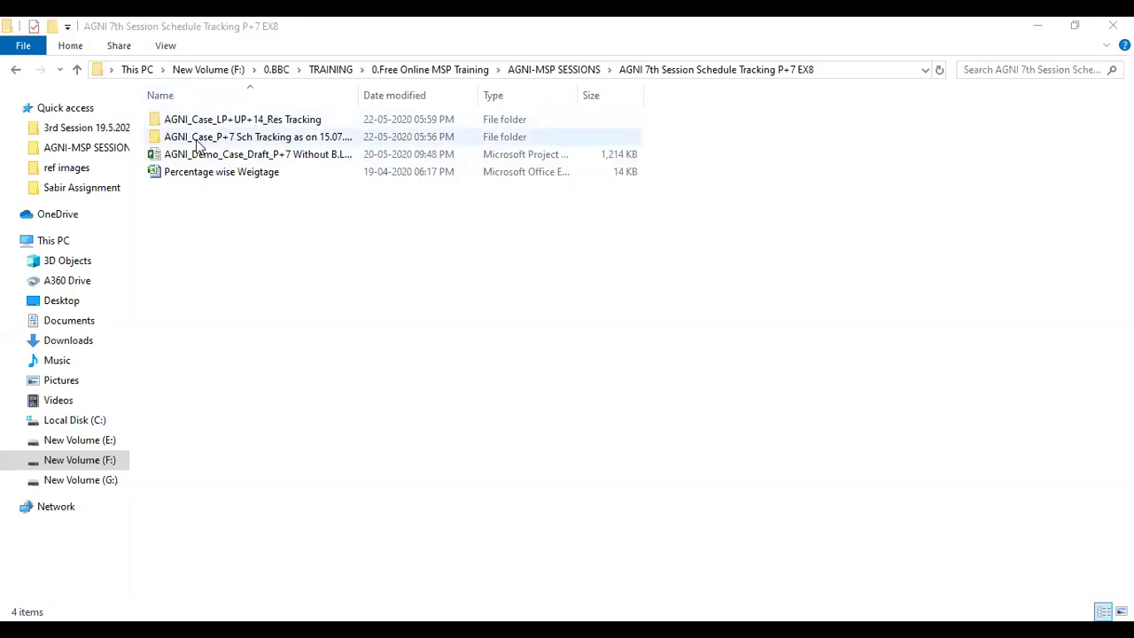
pyautogui.doubleClick(198, 142)
pyautogui.doubleClick(360, 94)
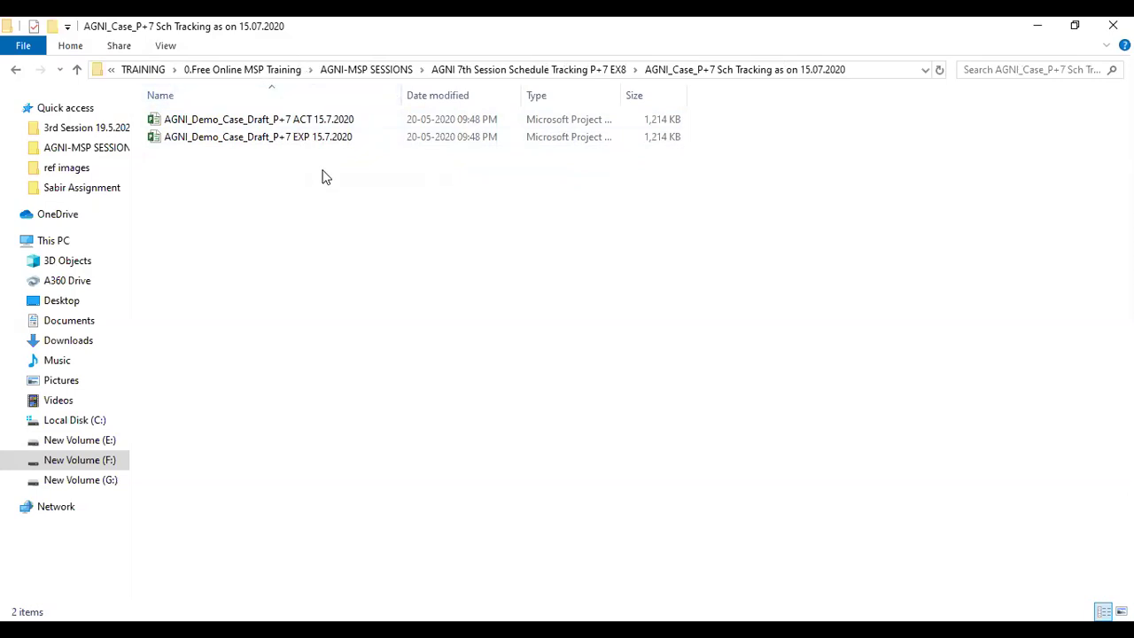
# Step: Open the project file AGNI_Demo_Case_Draft_P+7 EXP 15.7.2020
pyautogui.click(192, 122)
pyautogui.click(248, 140)
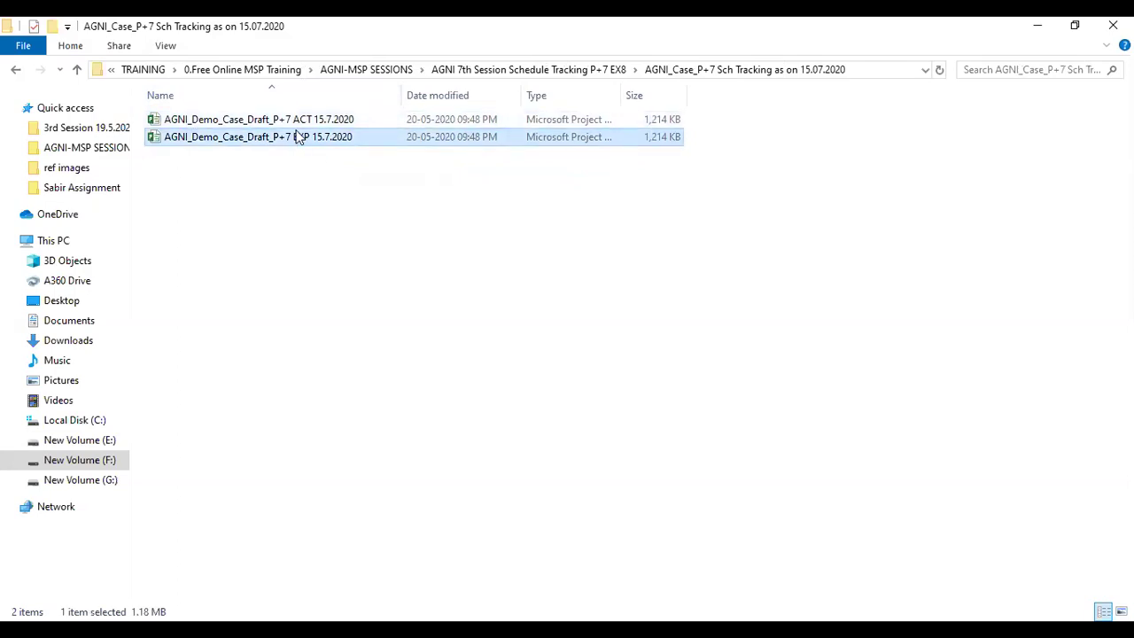
pyautogui.click(302, 137)
pyautogui.press('Escape')
pyautogui.keyDown('ctrl'); pyautogui.click(298, 142); pyautogui.keyUp('ctrl')
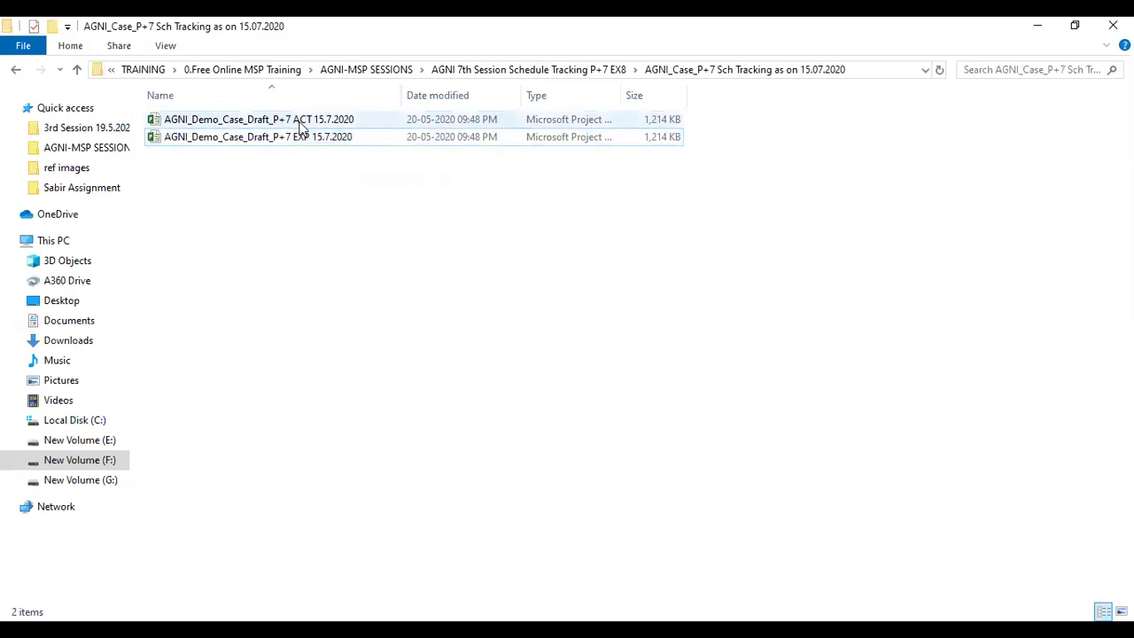
pyautogui.click(300, 124)
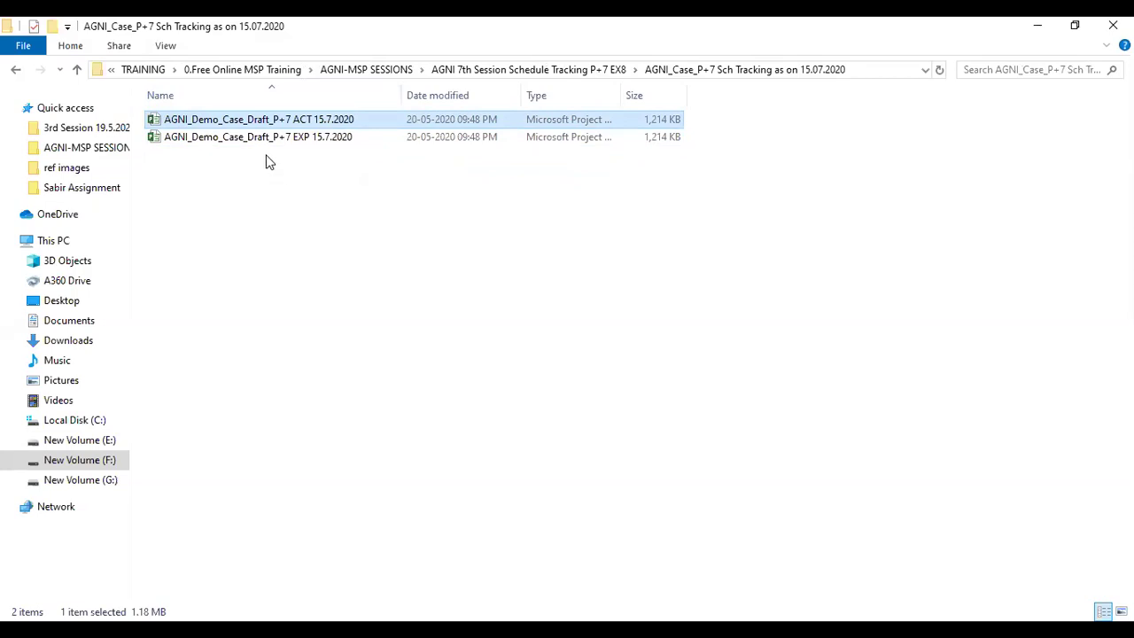
pyautogui.click(286, 140)
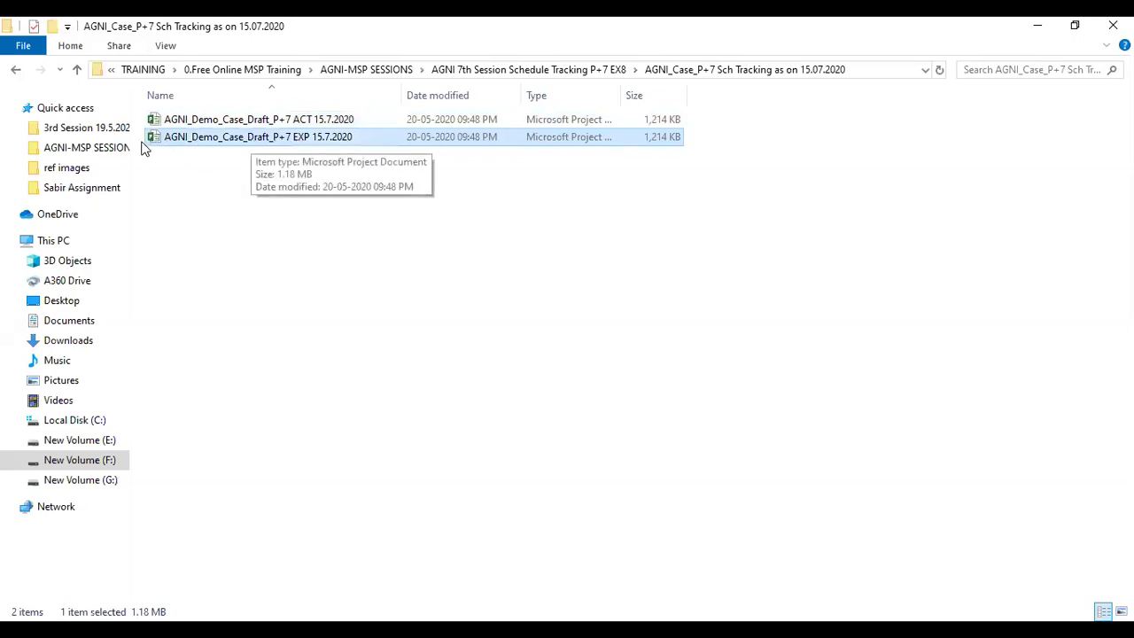
pyautogui.doubleClick(315, 139)
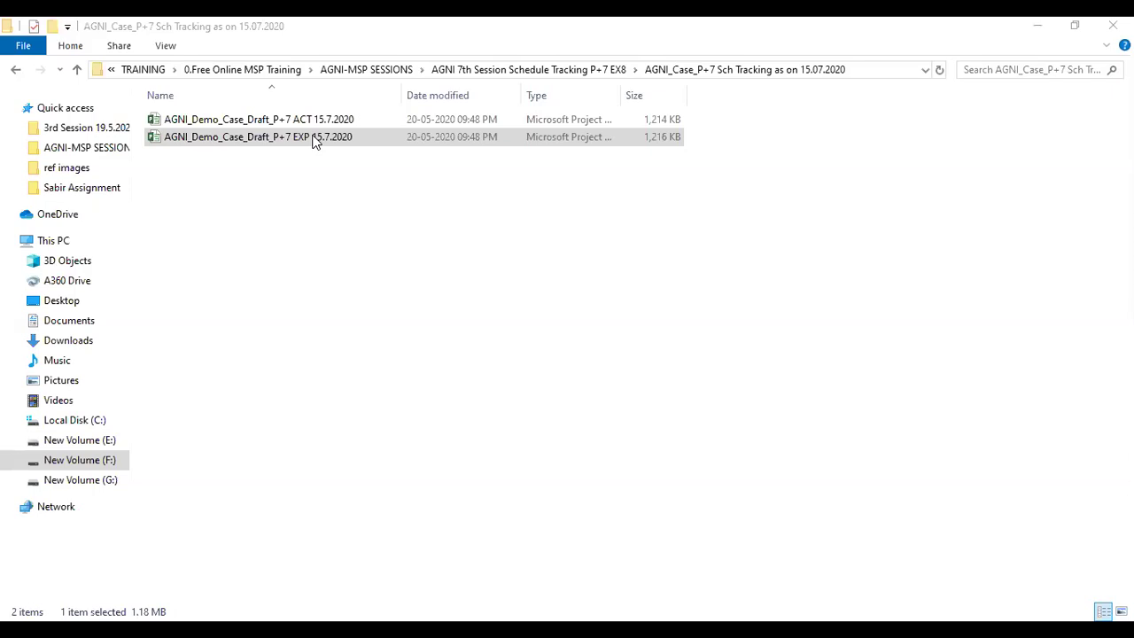
pyautogui.doubleClick(314, 142)
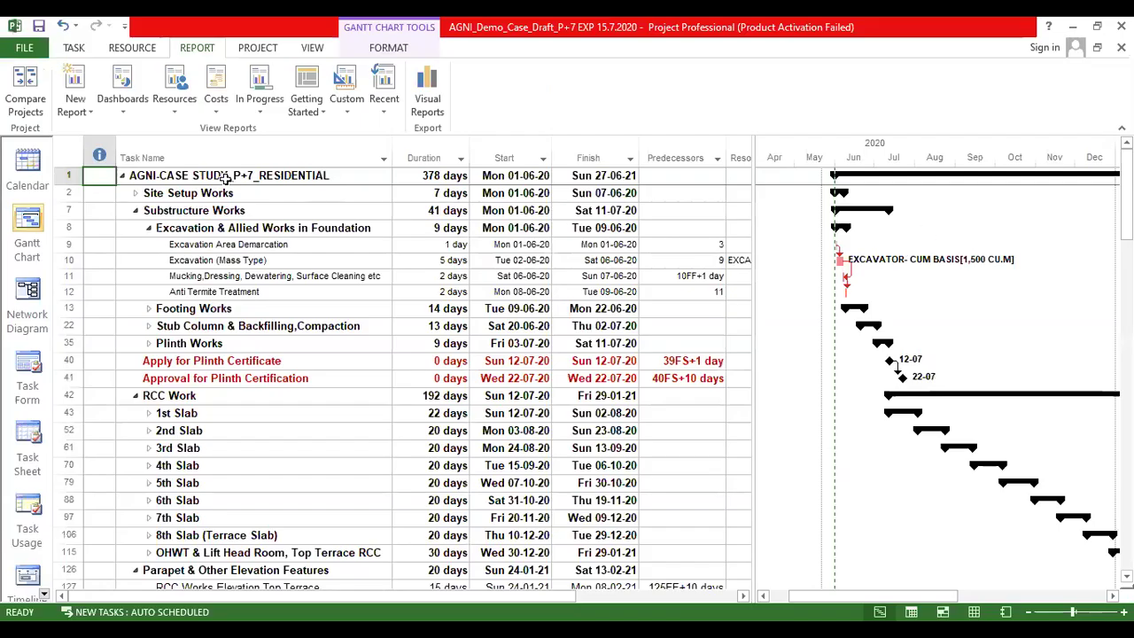
# Step: Remove the resource and Cost columns from the Gantt table, widen the Task Name column slightly and refit the table beside the chart
pyautogui.moveTo(754, 188); pyautogui.dragTo(806, 191)
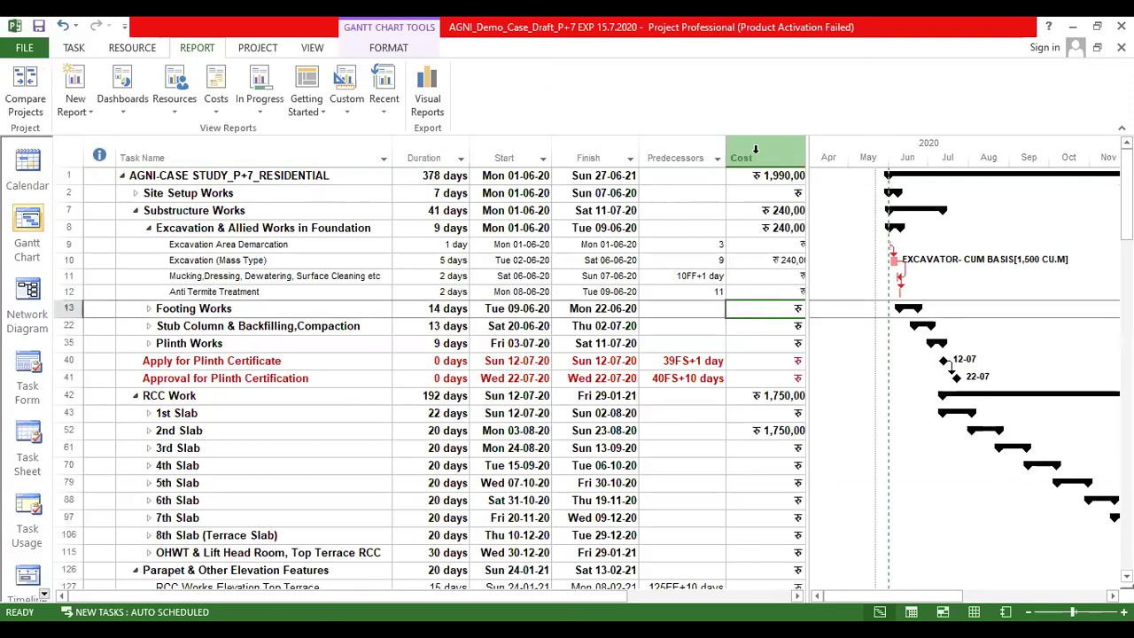
pyautogui.click(756, 148)
pyautogui.press('Delete')
pyautogui.moveTo(806, 217); pyautogui.dragTo(735, 217)
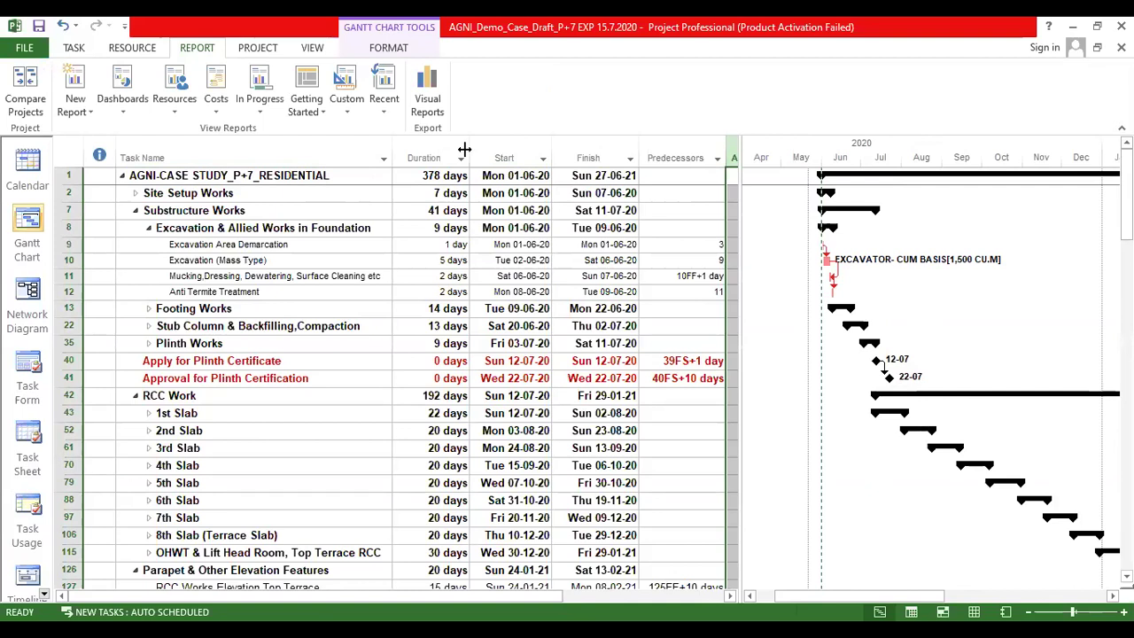
pyautogui.moveTo(392, 158); pyautogui.dragTo(403, 158)
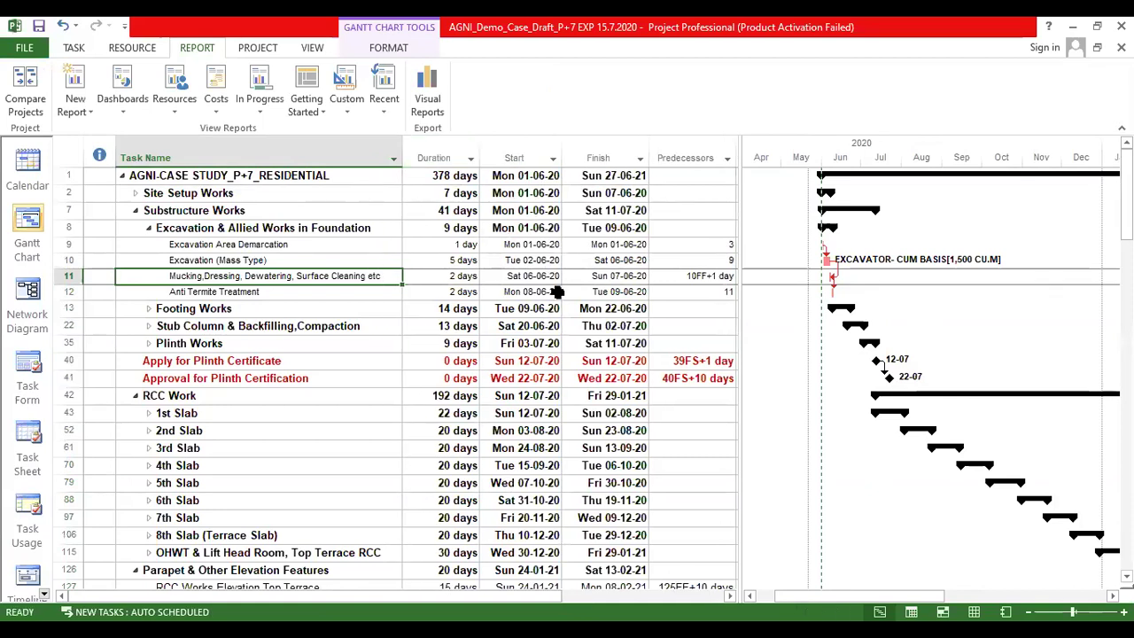
pyautogui.moveTo(743, 172); pyautogui.dragTo(749, 172)
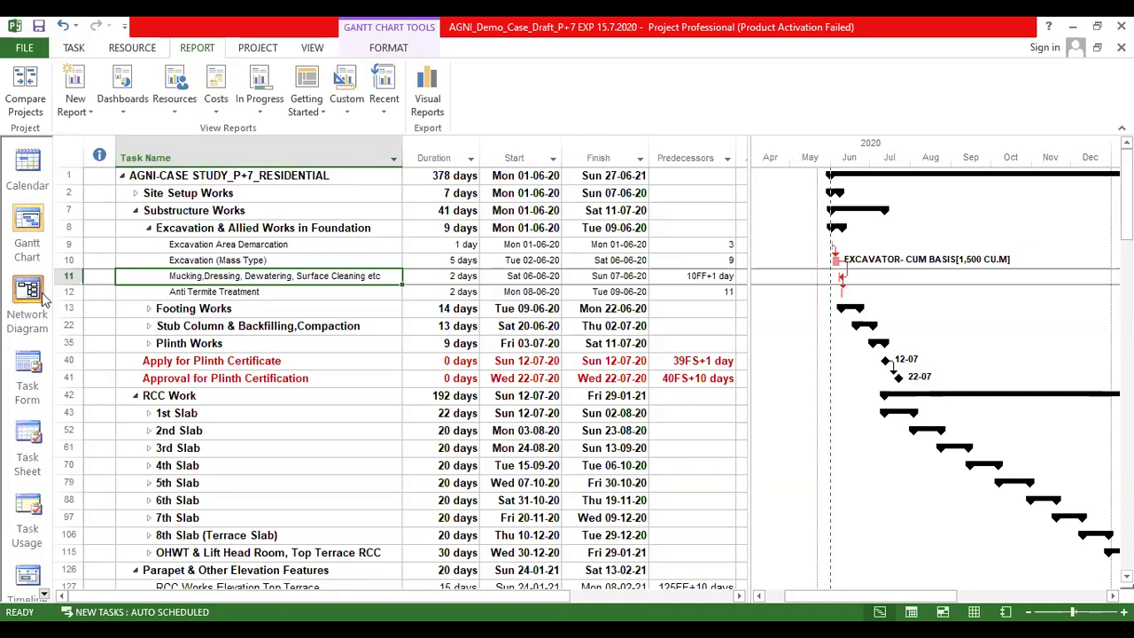
# Step: Switch to the Tracking Gantt view, widen its table to show Duration, and bring the July 2020 bars into view
pyautogui.click(46, 593)
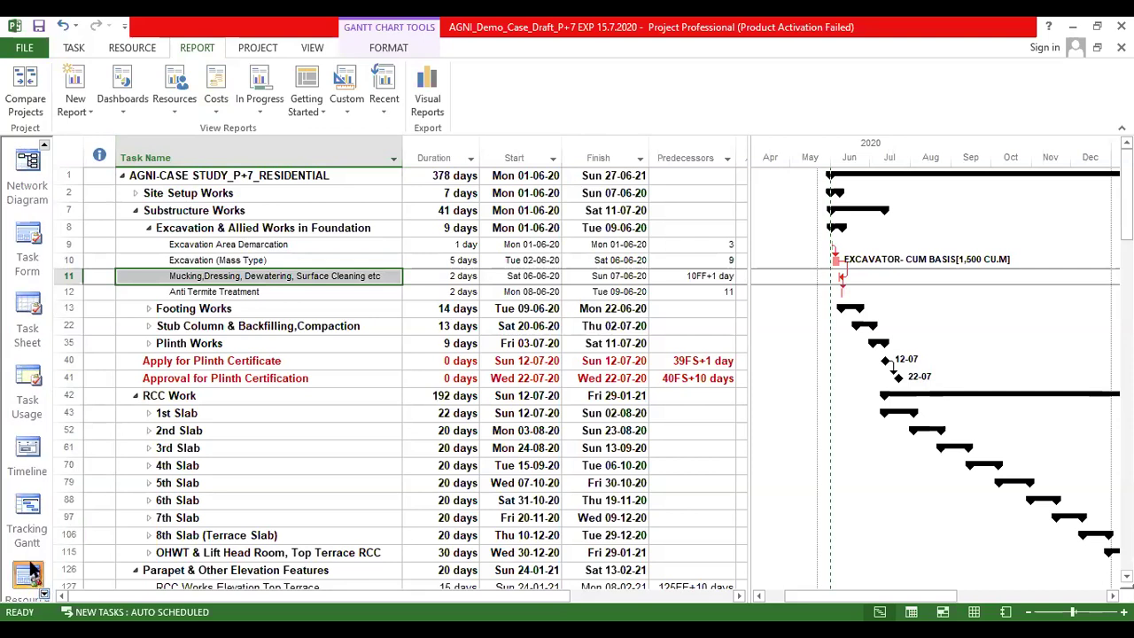
pyautogui.click(21, 510)
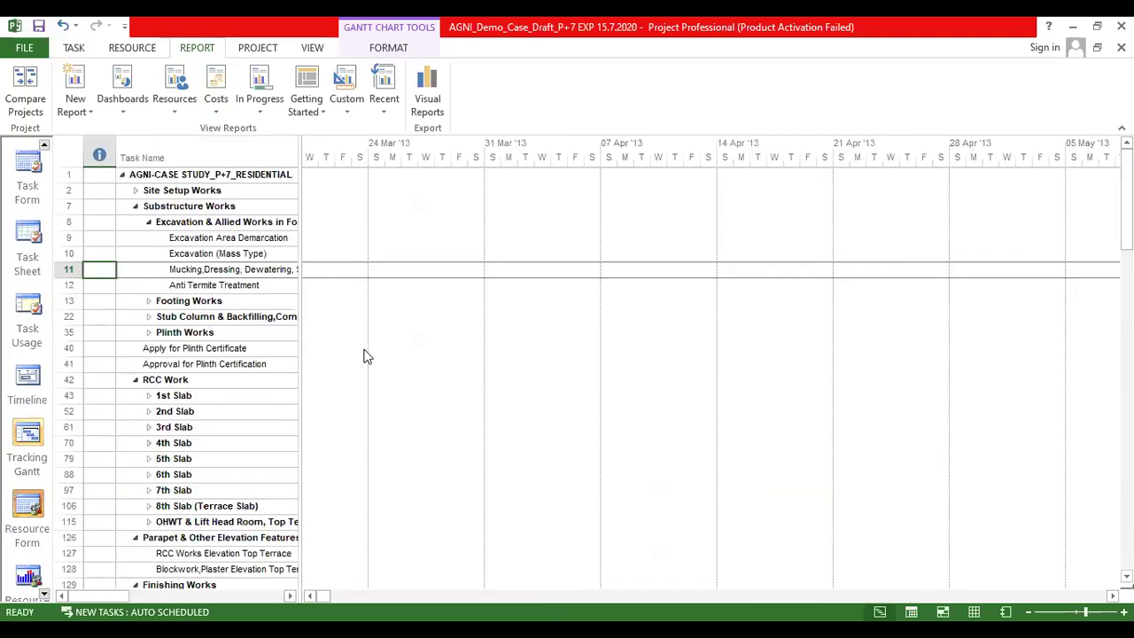
pyautogui.moveTo(302, 248); pyautogui.dragTo(496, 282)
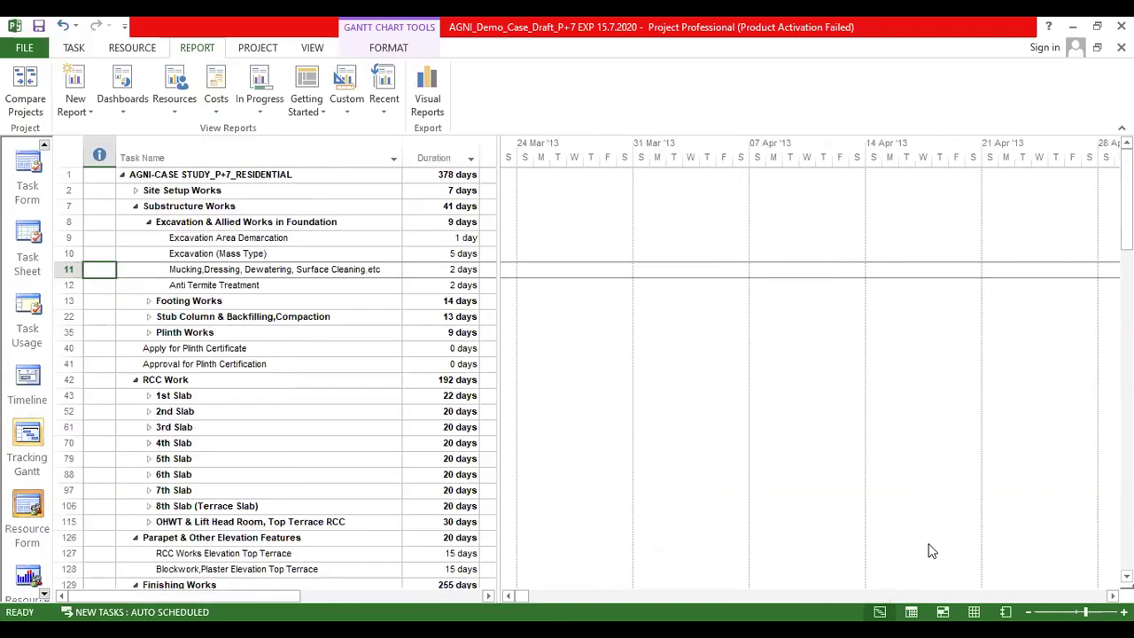
pyautogui.click(704, 600)
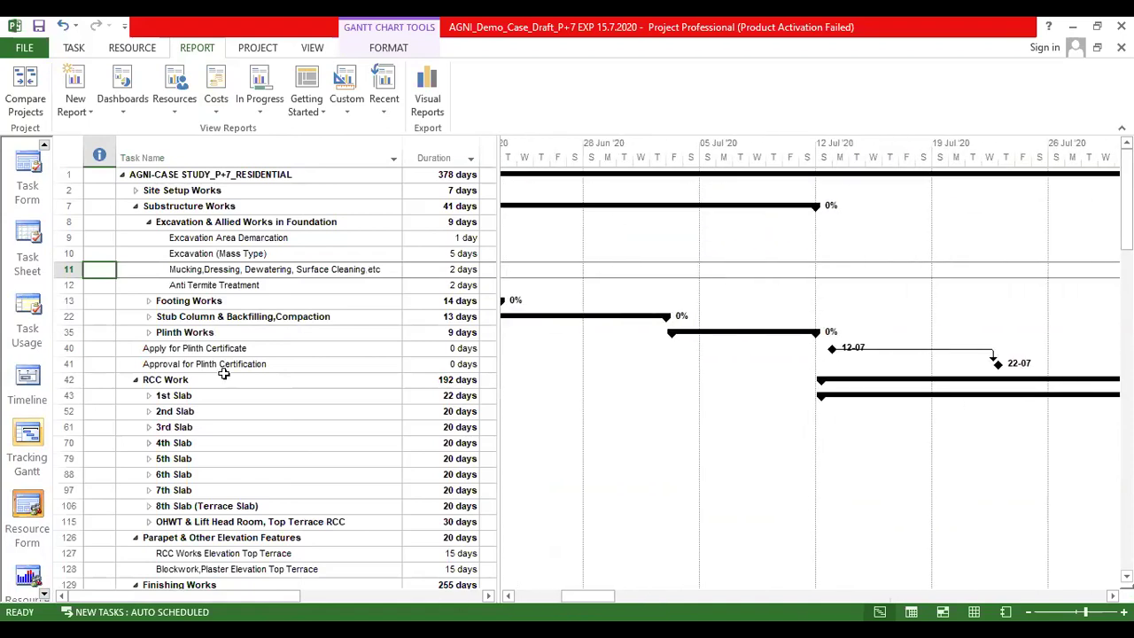
# Step: Expand the 1st Slab and 2nd Slab subtasks under RCC Work and widen the table to show the Start and Finish dates
pyautogui.click(145, 395)
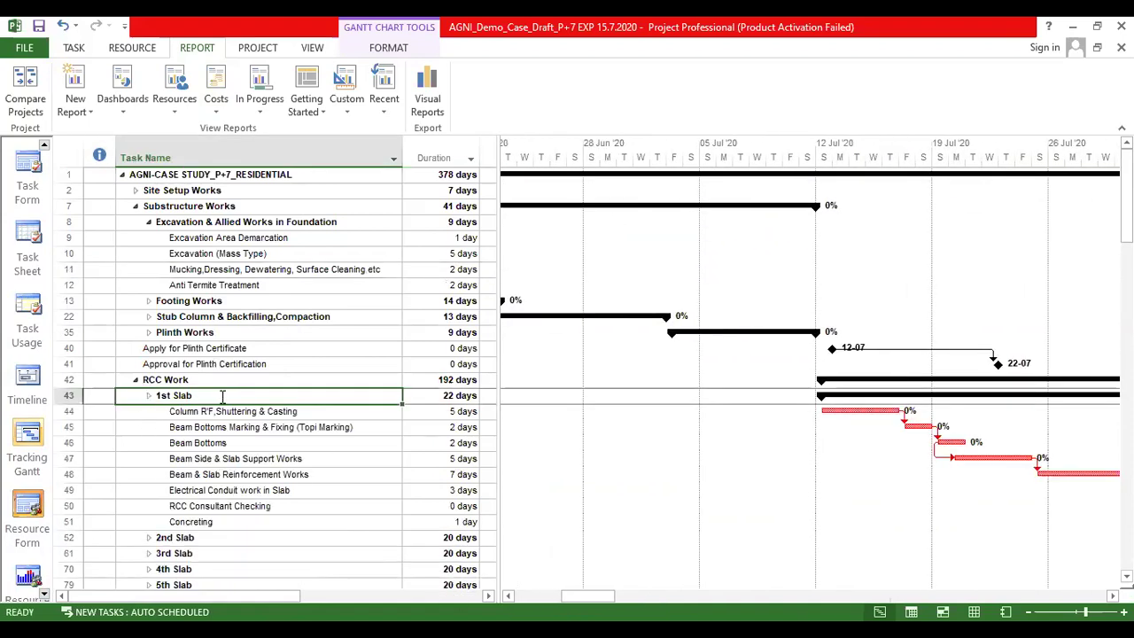
pyautogui.scroll(-2, 147, 417)
pyautogui.click(146, 442)
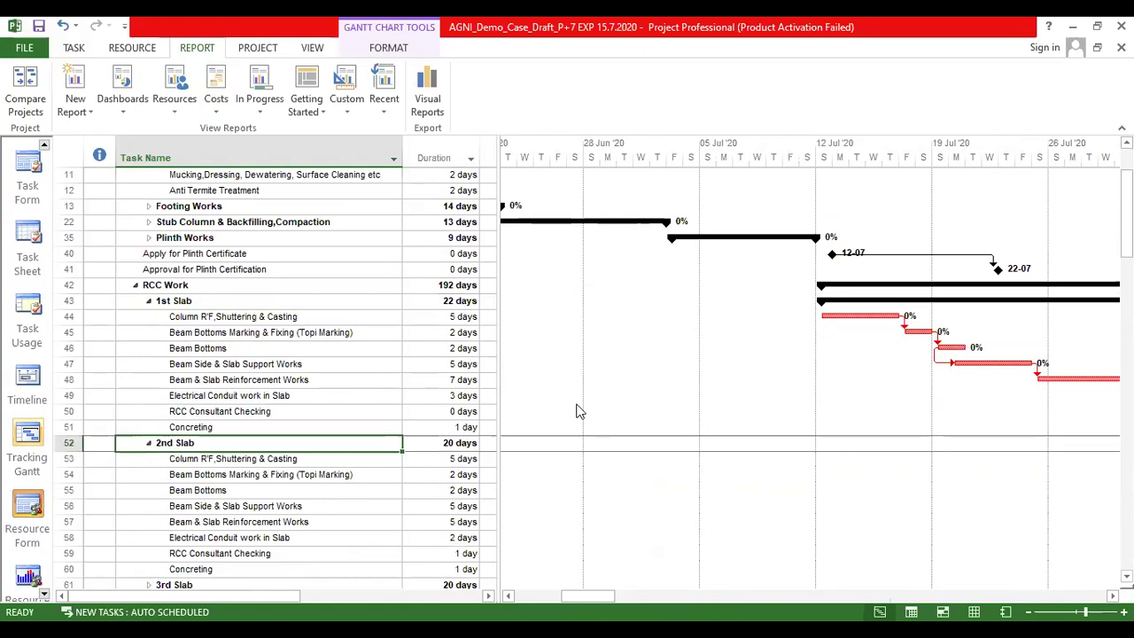
pyautogui.moveTo(493, 215); pyautogui.dragTo(693, 239)
pyautogui.moveTo(1113, 595); pyautogui.dragTo(1113, 595)
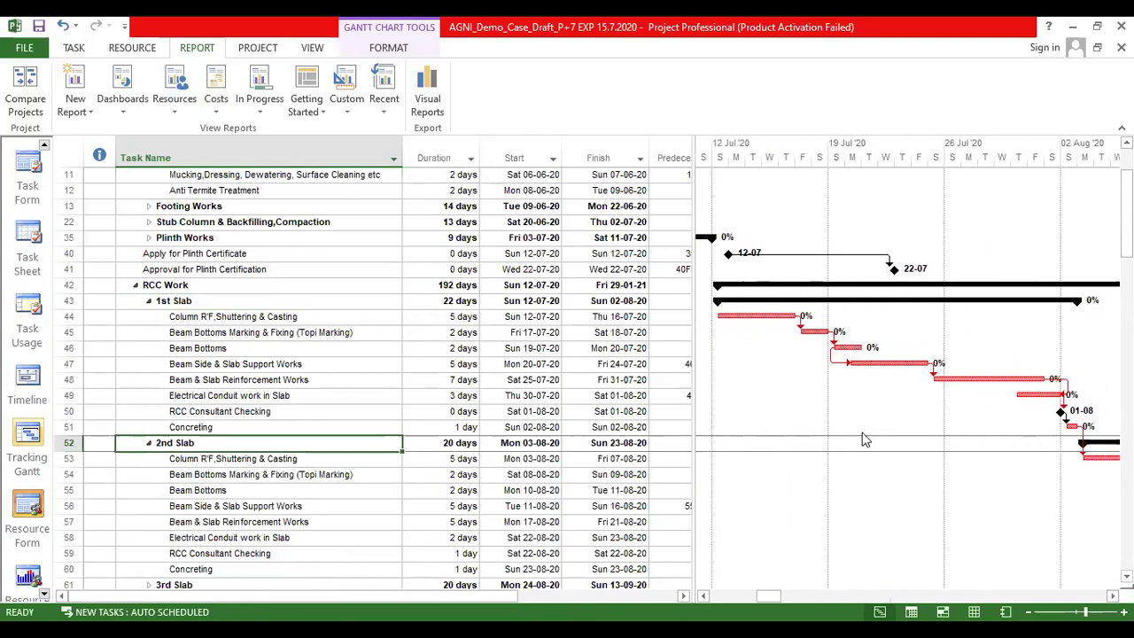
# Step: Compare the slab bars in the Gantt Chart view, and return to the same tasks in the Tracking Gantt view
pyautogui.click(43, 145)
pyautogui.click(28, 177)
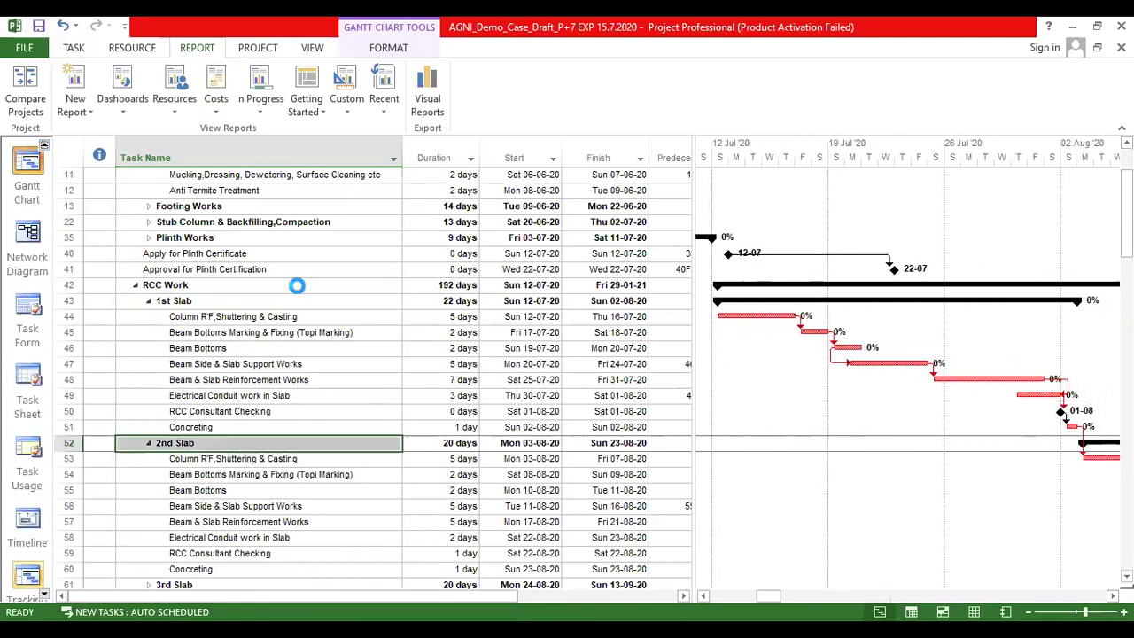
pyautogui.scroll(-2, 620, 479)
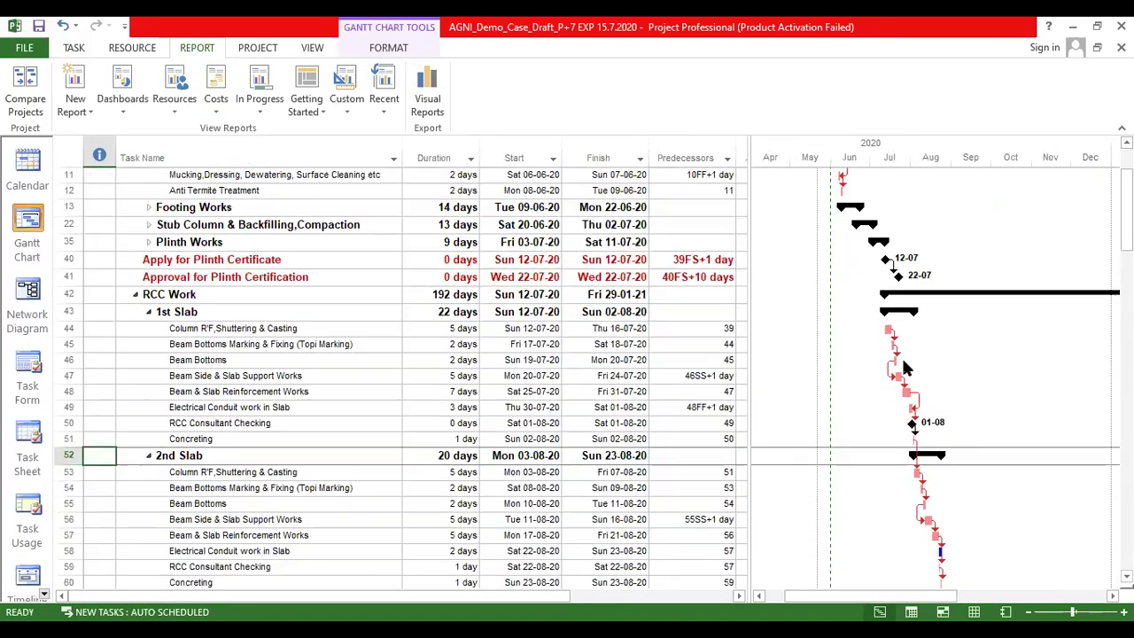
pyautogui.click(44, 590)
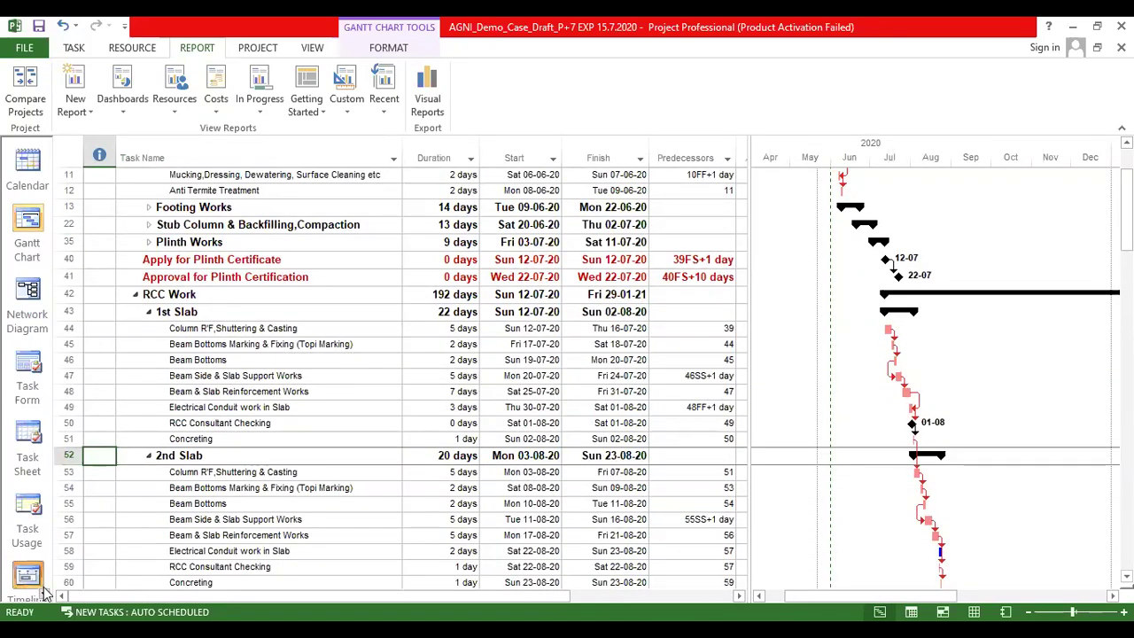
pyautogui.scroll(-2, 45, 587)
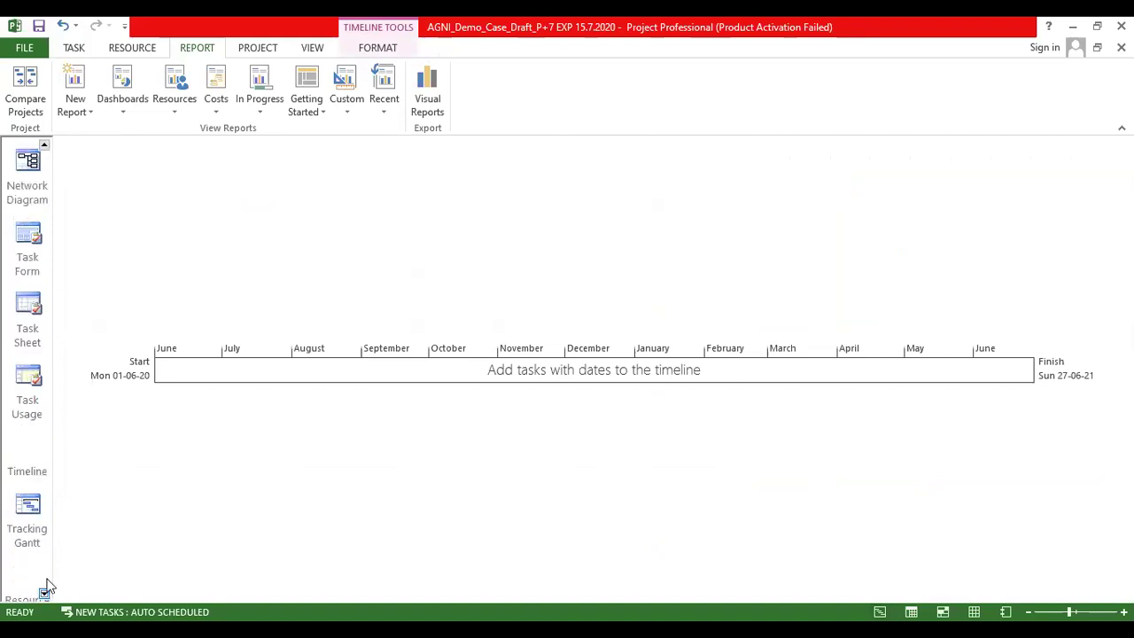
pyautogui.click(27, 514)
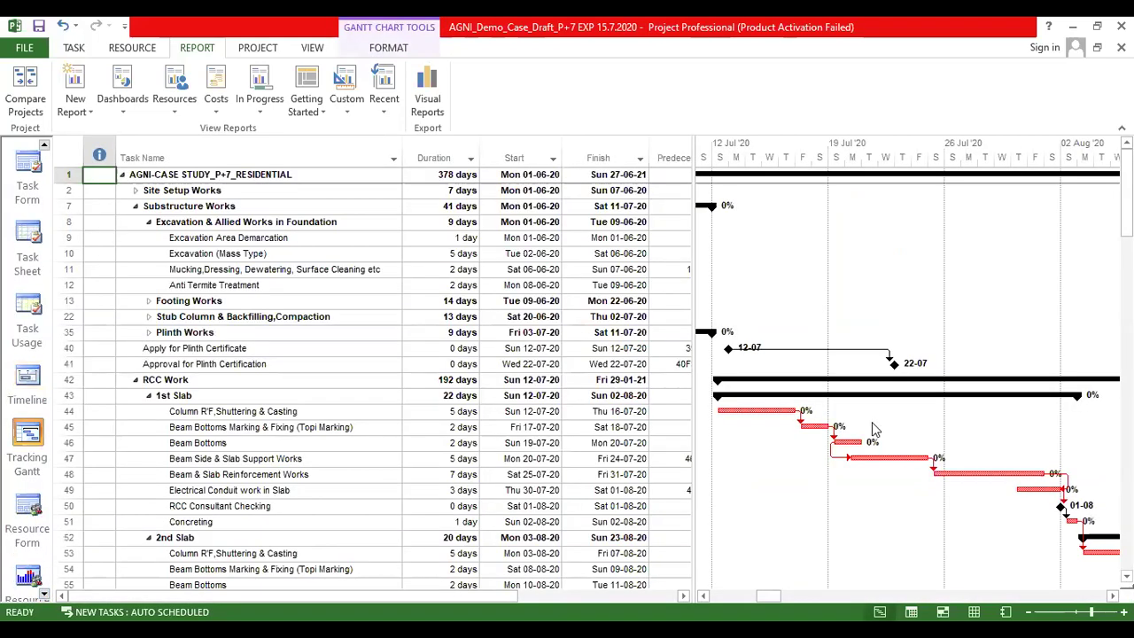
pyautogui.scroll(-2, 809, 441)
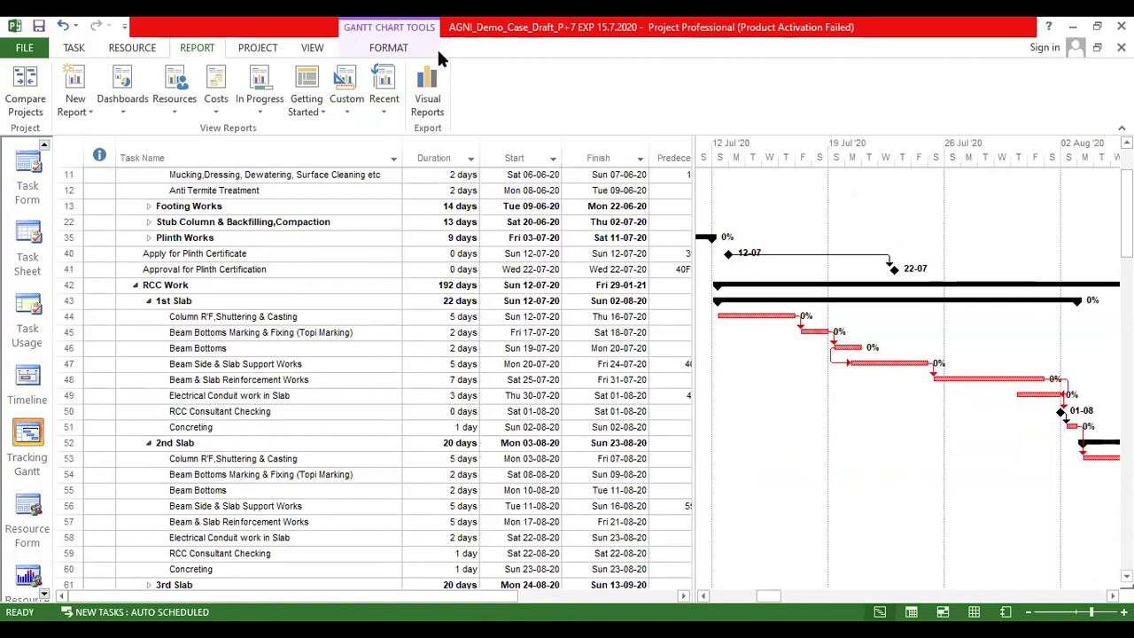
# Step: Annotate the 1st Slab task and its start date, sketch a bar labelled 12/7 and 2/8, and draw axes around it with a circled cross
pyautogui.moveTo(860, 416)
pyautogui.mouseDown()
pyautogui.moveTo(861, 438)
pyautogui.moveTo(761, 443)
pyautogui.mouseUp()
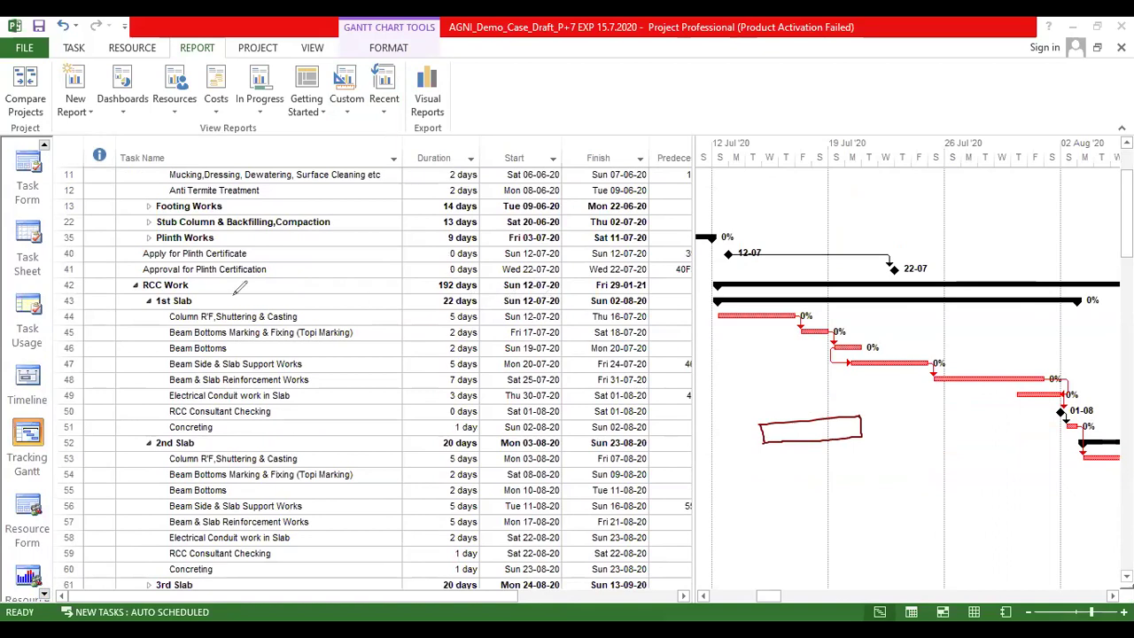
pyautogui.moveTo(195, 302); pyautogui.dragTo(243, 305)
pyautogui.moveTo(492, 299); pyautogui.dragTo(518, 290)
pyautogui.moveTo(734, 400)
pyautogui.mouseDown()
pyautogui.moveTo(736, 416)
pyautogui.moveTo(755, 409)
pyautogui.moveTo(767, 383)
pyautogui.moveTo(781, 422)
pyautogui.mouseUp()
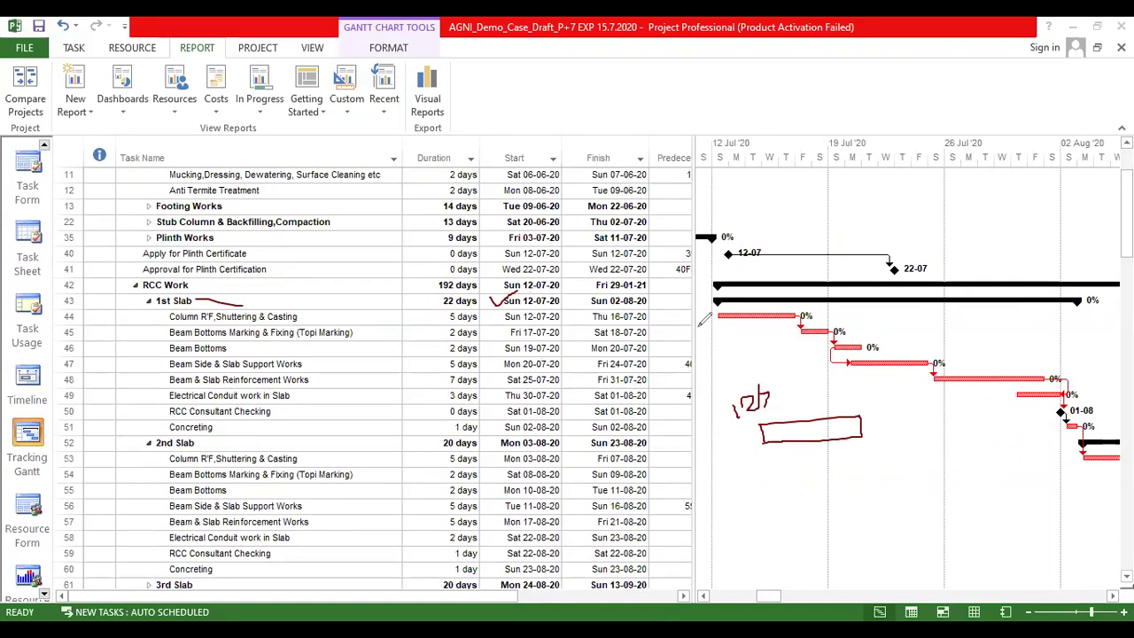
pyautogui.moveTo(847, 394); pyautogui.dragTo(877, 405)
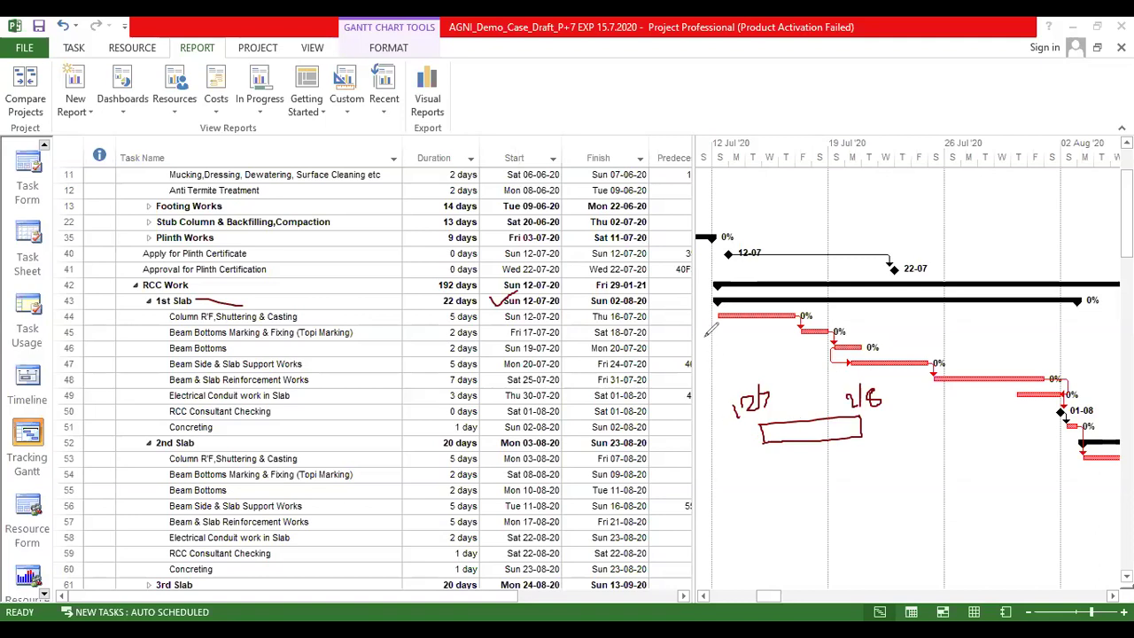
pyautogui.moveTo(706, 335)
pyautogui.mouseDown()
pyautogui.moveTo(723, 493)
pyautogui.moveTo(1059, 480)
pyautogui.mouseUp()
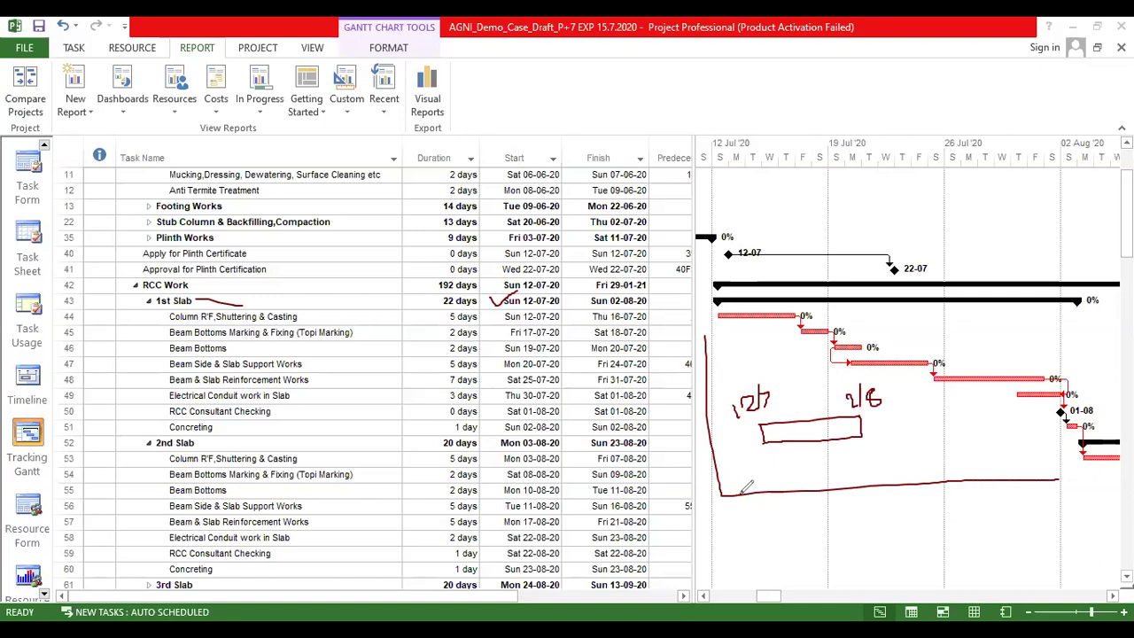
pyautogui.moveTo(722, 494)
pyautogui.mouseDown()
pyautogui.moveTo(640, 497)
pyautogui.moveTo(657, 485)
pyautogui.moveTo(643, 510)
pyautogui.moveTo(627, 483)
pyautogui.moveTo(660, 457)
pyautogui.mouseUp()
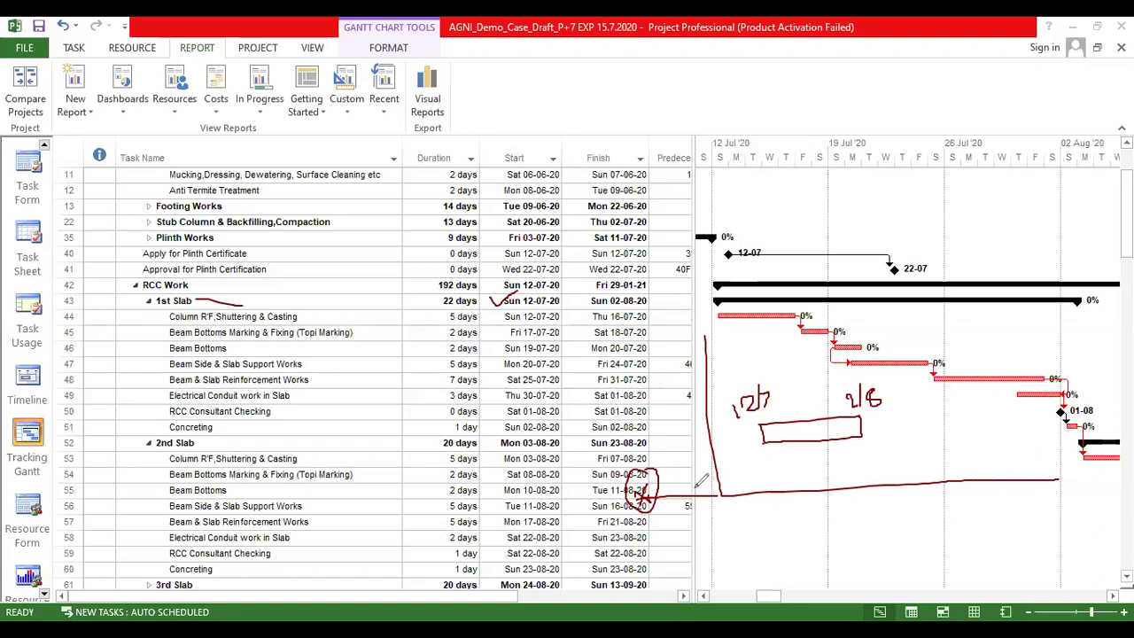
# Step: Erase the circled cross and its connecting lines beside the sketched axes, and undo a vertical line drawn through the bar
pyautogui.moveTo(628, 413)
pyautogui.mouseDown()
pyautogui.moveTo(632, 461)
pyautogui.moveTo(718, 434)
pyautogui.moveTo(700, 449)
pyautogui.moveTo(611, 448)
pyautogui.moveTo(653, 428)
pyautogui.mouseUp()
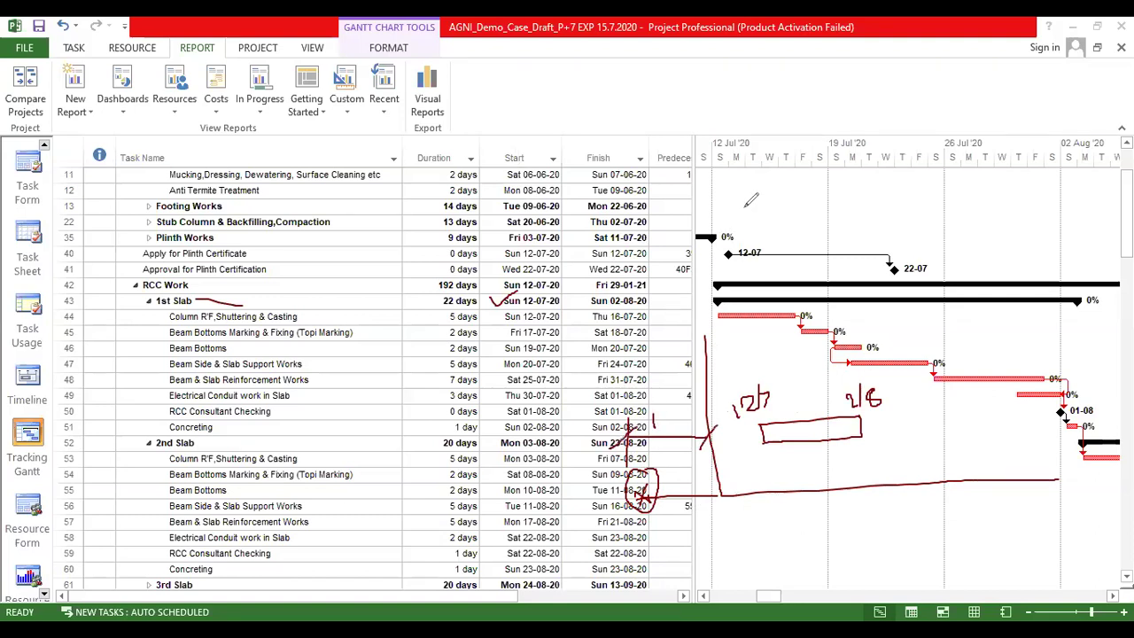
pyautogui.moveTo(654, 484); pyautogui.dragTo(625, 447)
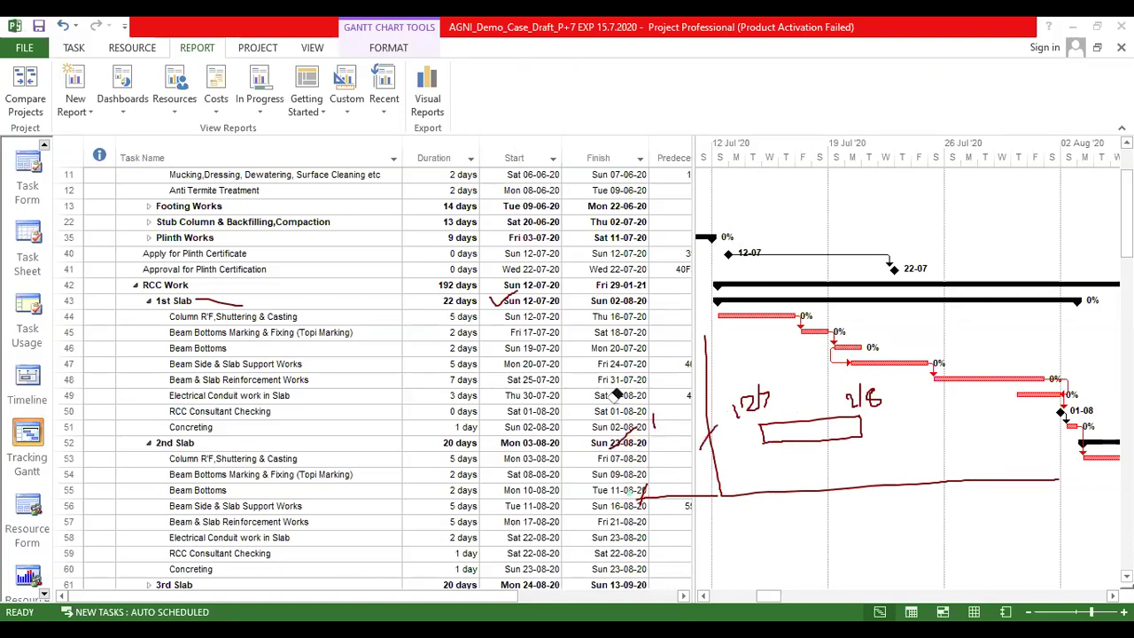
pyautogui.click(651, 495)
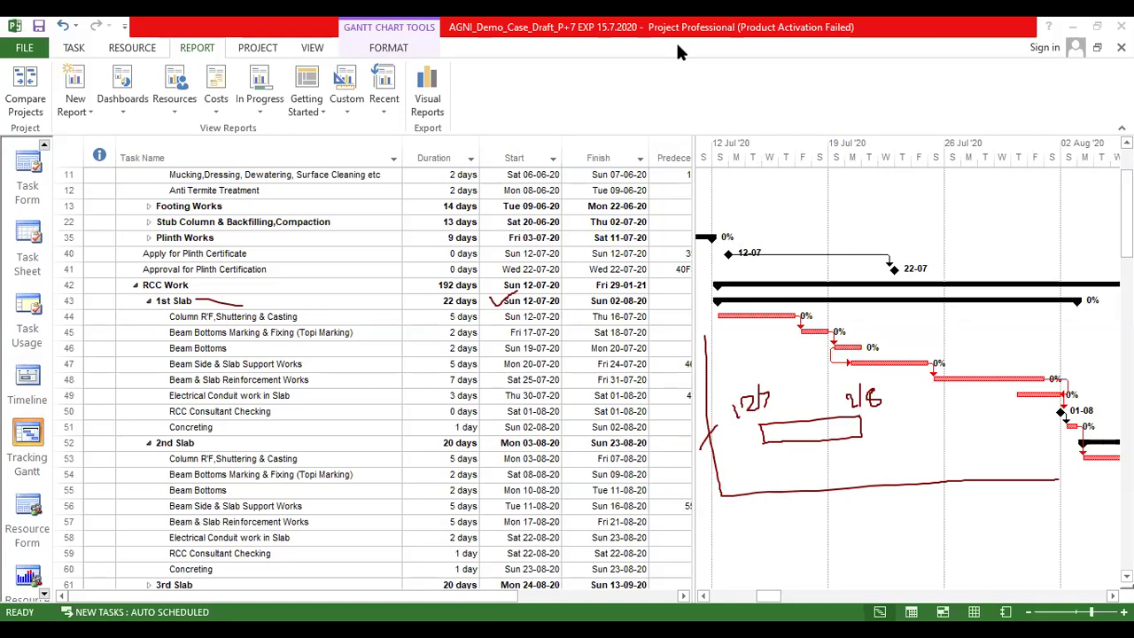
pyautogui.moveTo(812, 329); pyautogui.dragTo(835, 515)
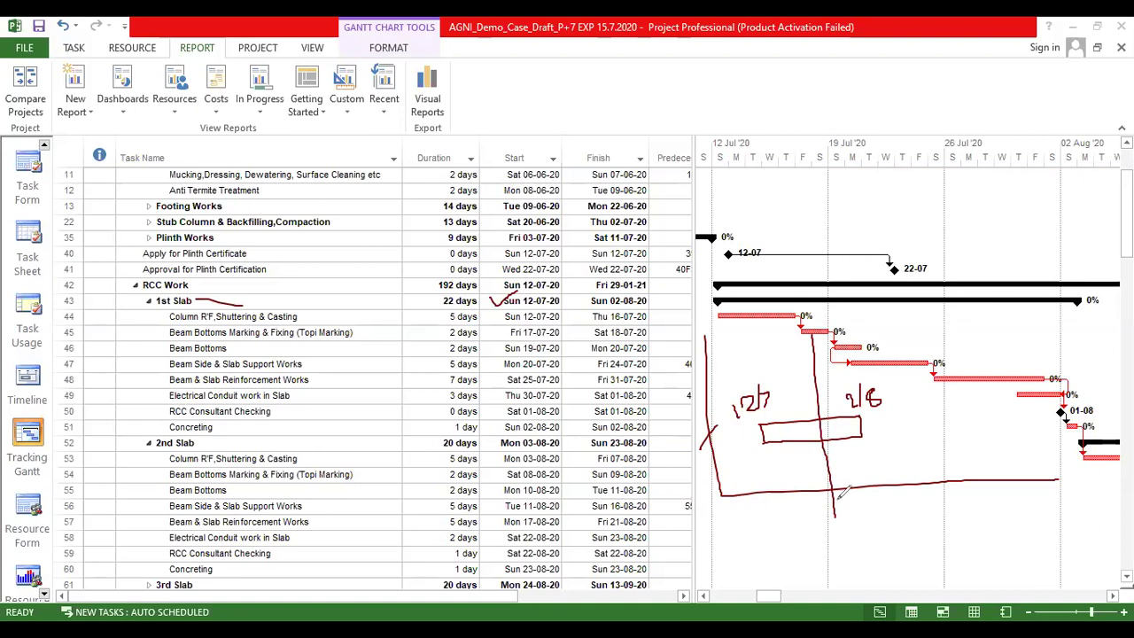
pyautogui.hotkey('ctrl', 'z')
# Step: Sketch a hatched second bar beneath the first, and label it B.Line with the dates 12/7 and 2/8
pyautogui.moveTo(764, 442)
pyautogui.mouseDown()
pyautogui.moveTo(762, 461)
pyautogui.moveTo(824, 460)
pyautogui.moveTo(866, 447)
pyautogui.moveTo(864, 427)
pyautogui.mouseUp()
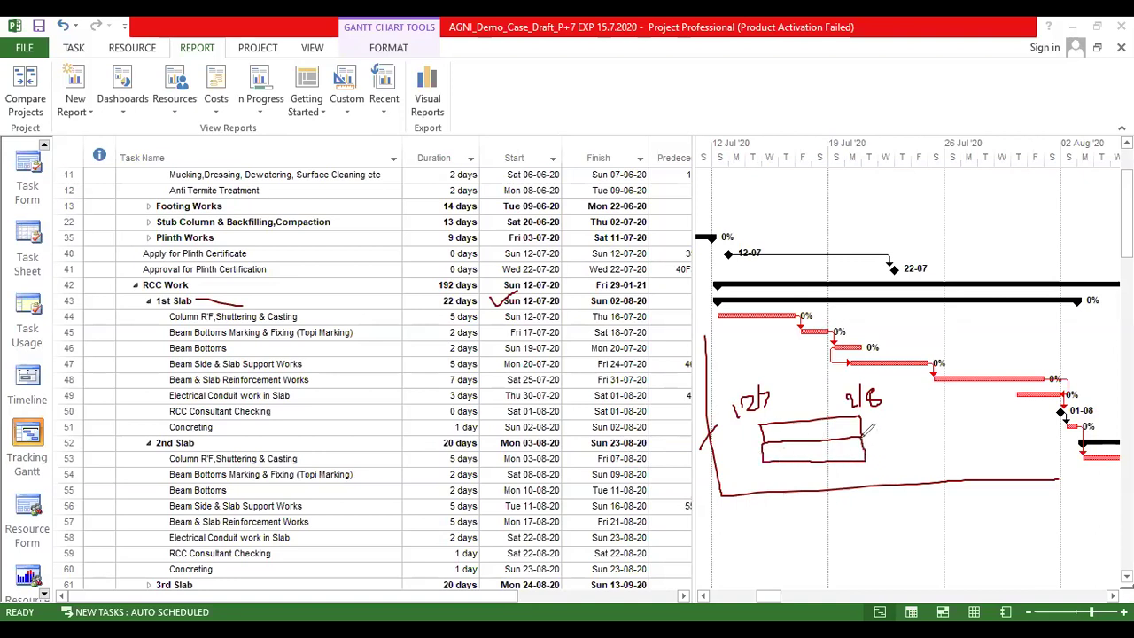
pyautogui.moveTo(764, 448); pyautogui.dragTo(865, 439)
pyautogui.moveTo(759, 398); pyautogui.dragTo(749, 411)
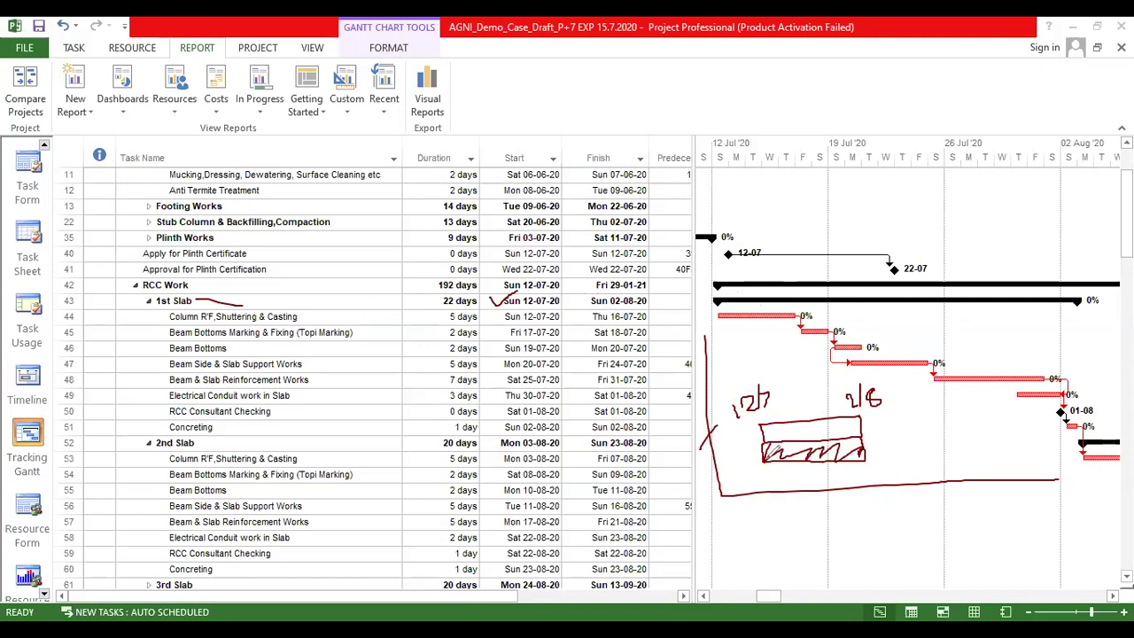
pyautogui.moveTo(795, 468)
pyautogui.mouseDown()
pyautogui.moveTo(807, 485)
pyautogui.moveTo(866, 482)
pyautogui.mouseUp()
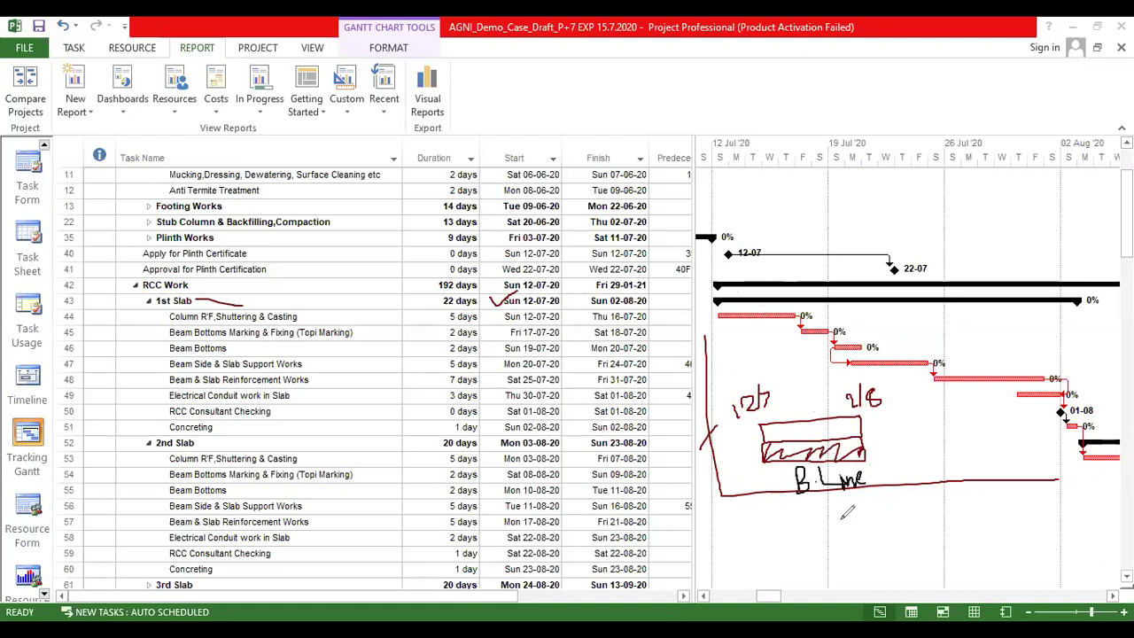
pyautogui.moveTo(738, 461)
pyautogui.mouseDown()
pyautogui.moveTo(738, 477)
pyautogui.moveTo(760, 475)
pyautogui.moveTo(755, 485)
pyautogui.moveTo(779, 459)
pyautogui.moveTo(769, 486)
pyautogui.mouseUp()
pyautogui.moveTo(874, 450)
pyautogui.mouseDown()
pyautogui.moveTo(886, 475)
pyautogui.moveTo(900, 451)
pyautogui.mouseUp()
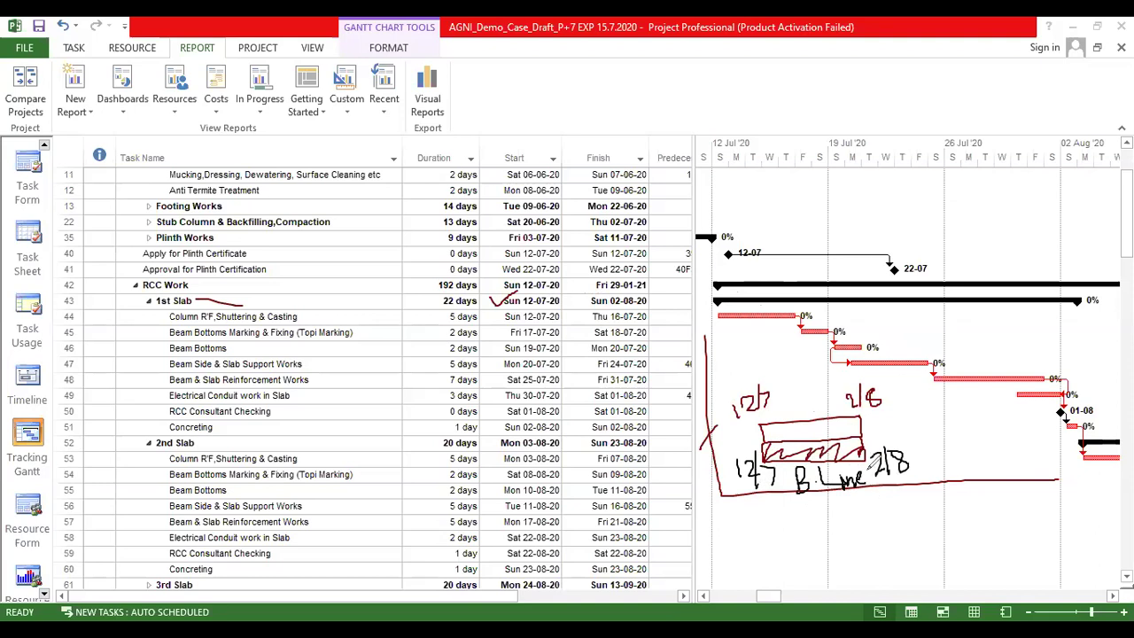
# Step: Mark vertical lines across and beyond the sketched bars, darken the baseline bar, and clear all annotations
pyautogui.moveTo(837, 415); pyautogui.dragTo(838, 467)
pyautogui.moveTo(914, 386); pyautogui.dragTo(935, 508)
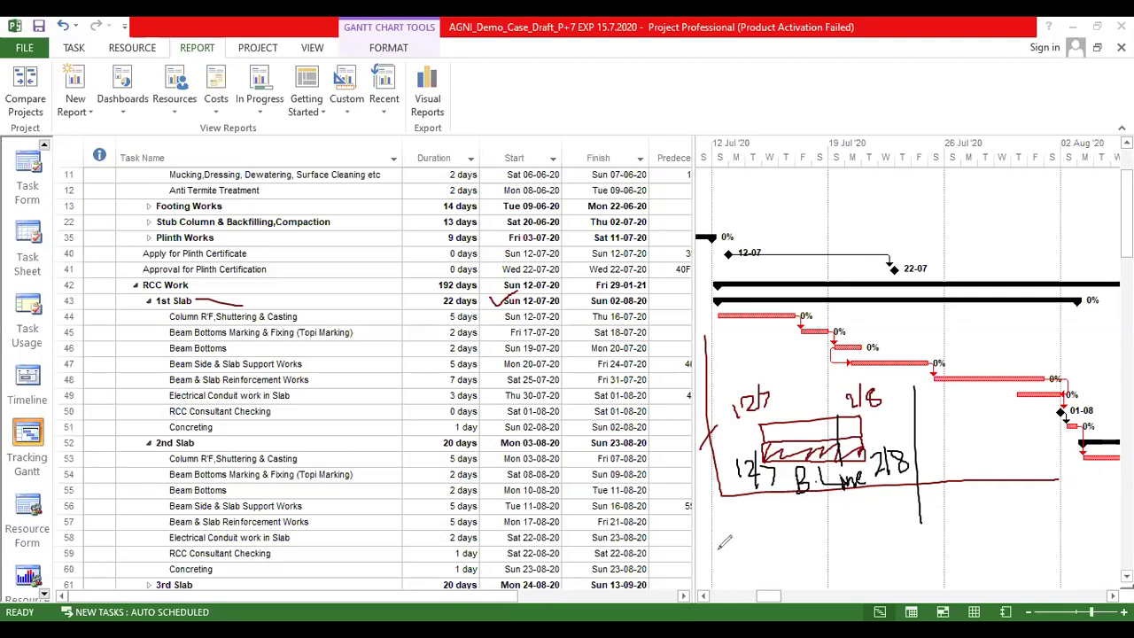
pyautogui.moveTo(767, 438)
pyautogui.mouseDown()
pyautogui.moveTo(769, 459)
pyautogui.moveTo(870, 457)
pyautogui.moveTo(866, 436)
pyautogui.mouseUp()
pyautogui.moveTo(767, 436)
pyautogui.mouseDown()
pyautogui.moveTo(798, 450)
pyautogui.moveTo(867, 439)
pyautogui.mouseUp()
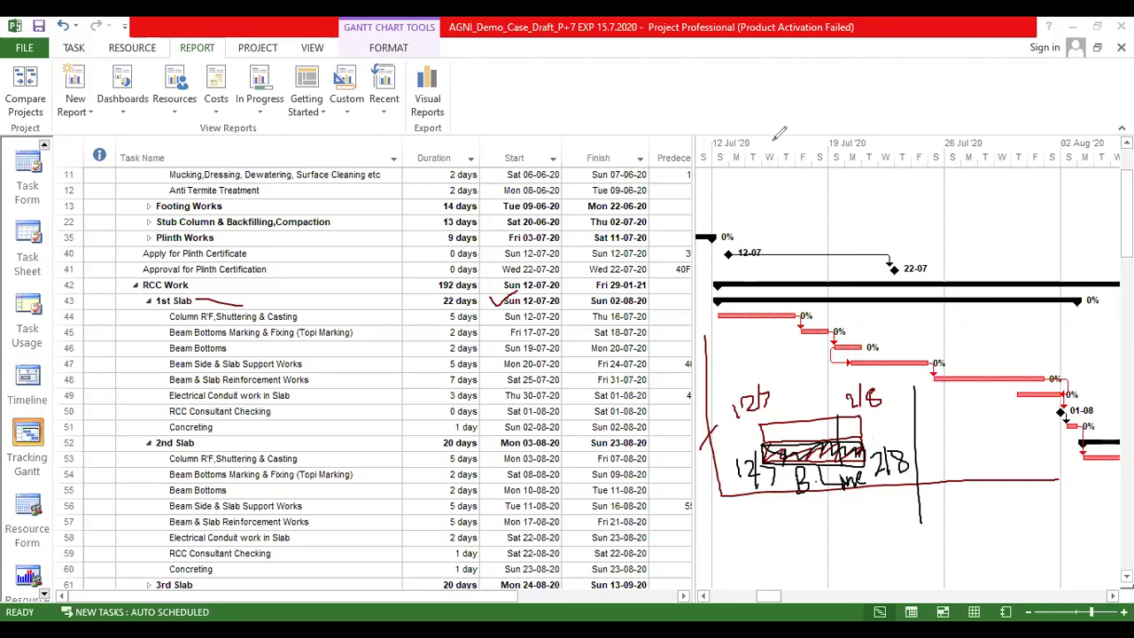
pyautogui.press('Escape')
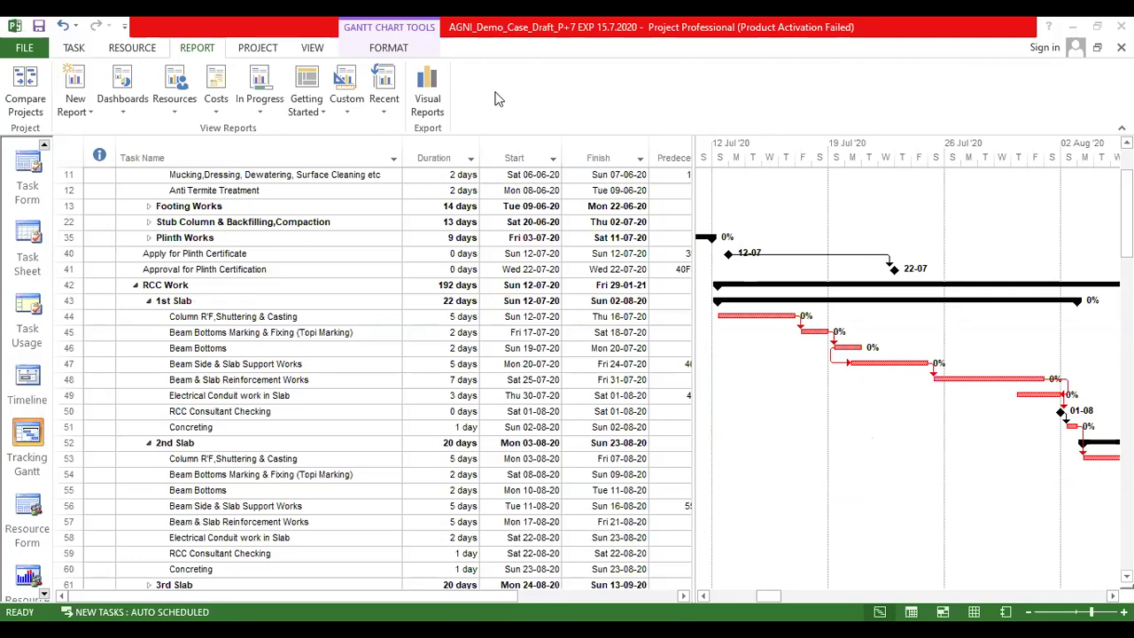
# Step: Examine the Set Baseline options for the entire project and for selected tasks, and close them without applying
pyautogui.click(255, 53)
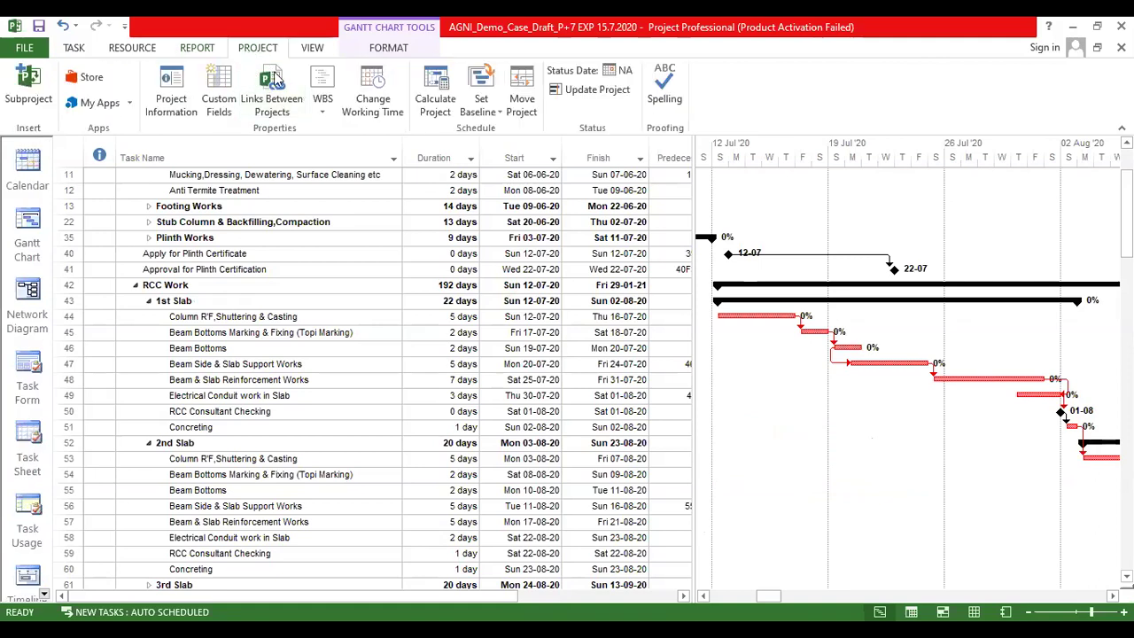
pyautogui.click(483, 107)
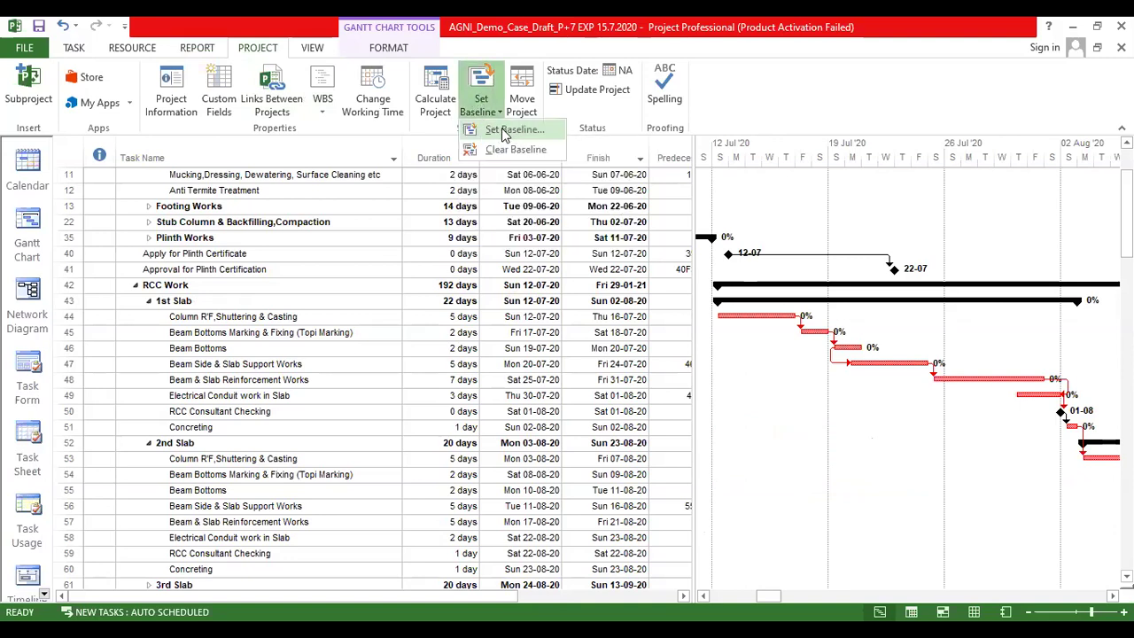
pyautogui.click(504, 132)
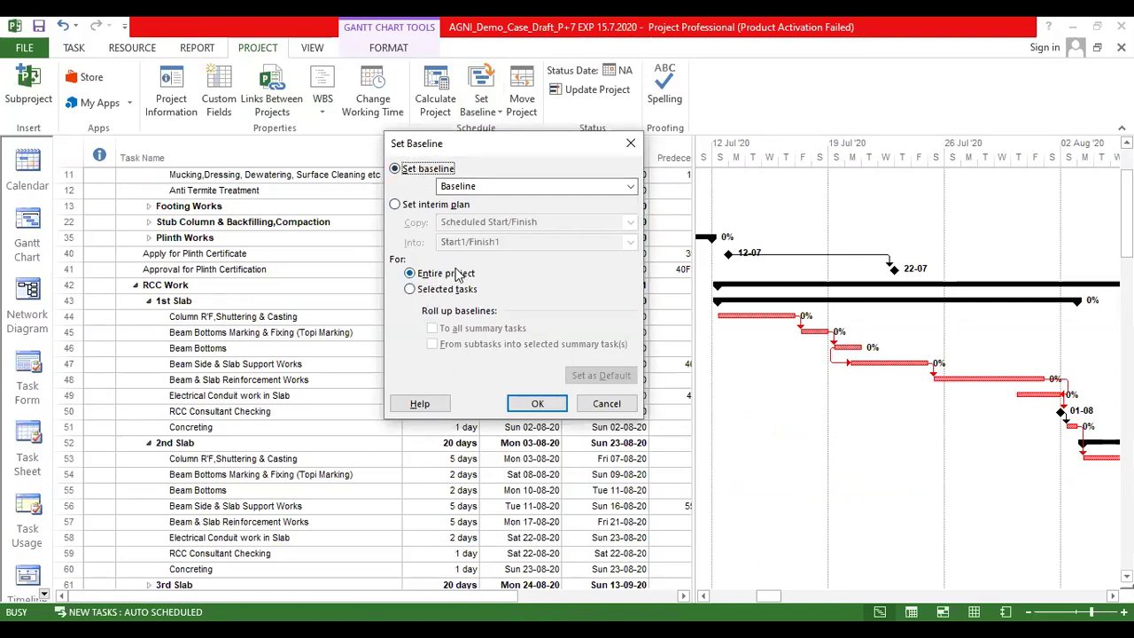
pyautogui.click(410, 289)
pyautogui.click(410, 274)
pyautogui.click(629, 146)
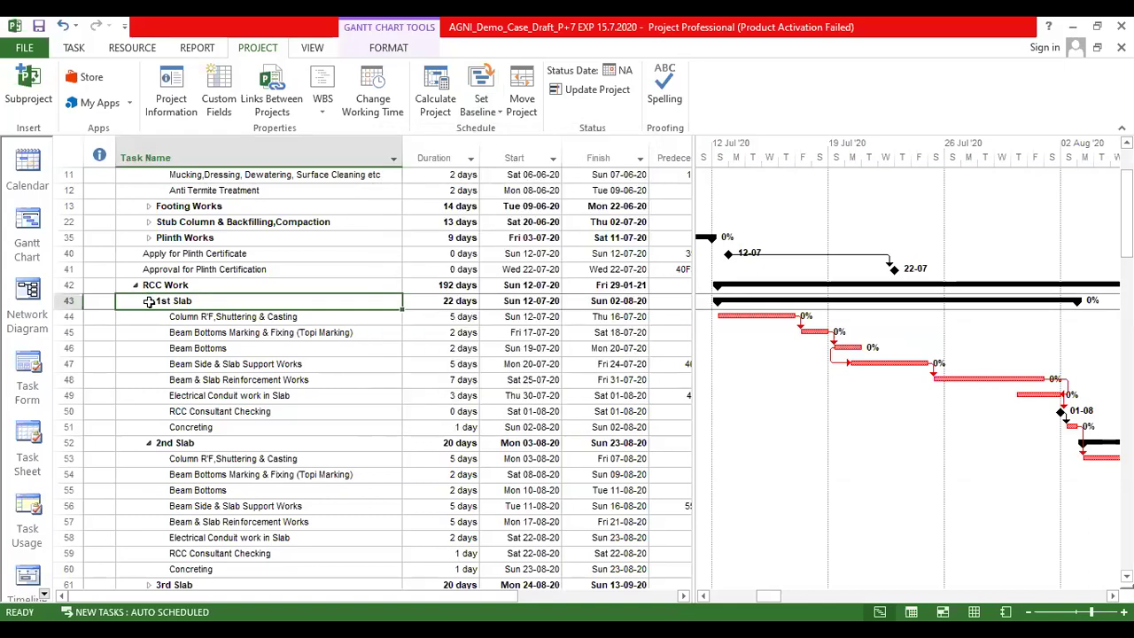
# Step: Collapse the 1st Slab, 2nd Slab, and Excavation & Allied Works in Foundation subtasks
pyautogui.click(149, 300)
pyautogui.click(149, 316)
pyautogui.scroll(-2, 164, 395)
pyautogui.scroll(4, 140, 228)
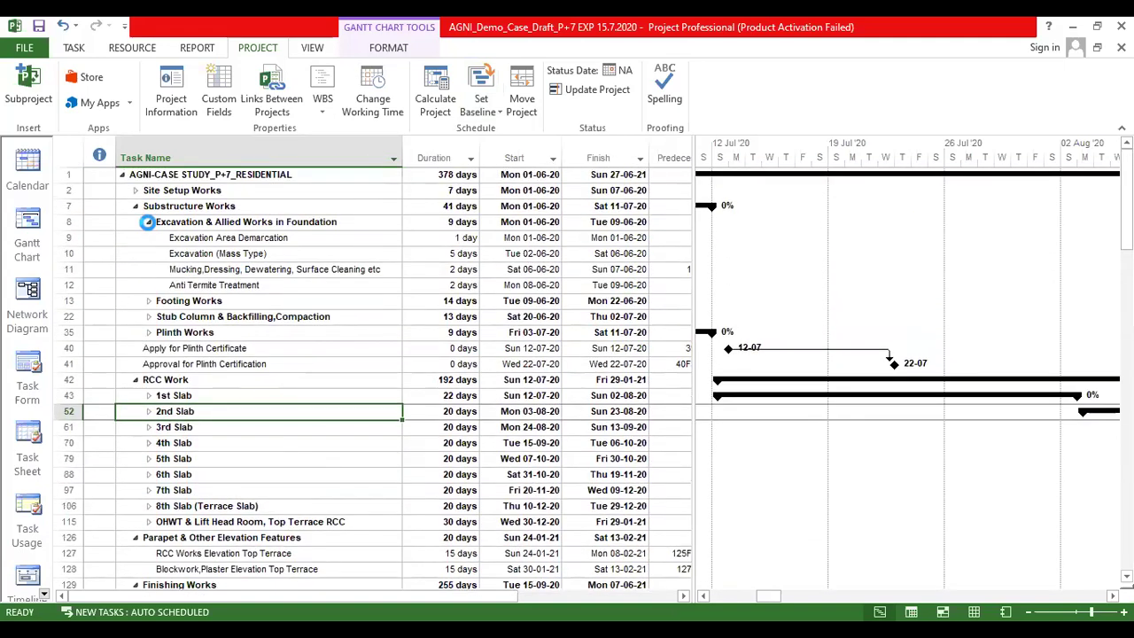
pyautogui.click(148, 223)
pyautogui.moveTo(69, 189); pyautogui.dragTo(84, 459)
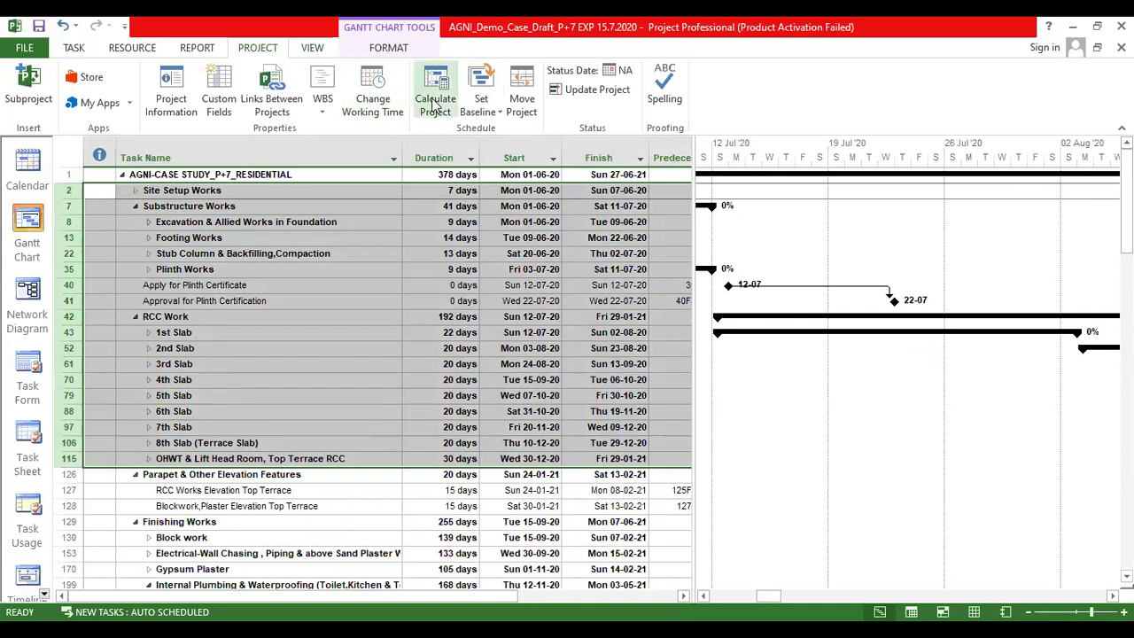
pyautogui.click(472, 104)
pyautogui.click(458, 329)
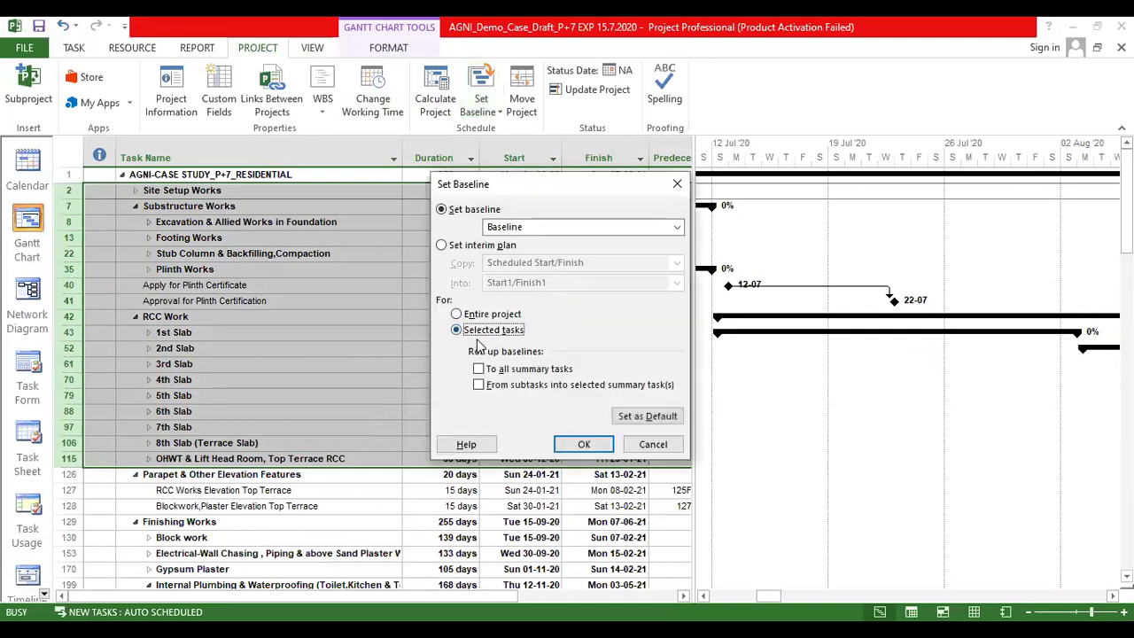
pyautogui.click(678, 185)
# Step: Expand the 1st Slab and 2nd Slab subtasks and bring their August 2020 bars into view
pyautogui.hscroll(5, 875, 547)
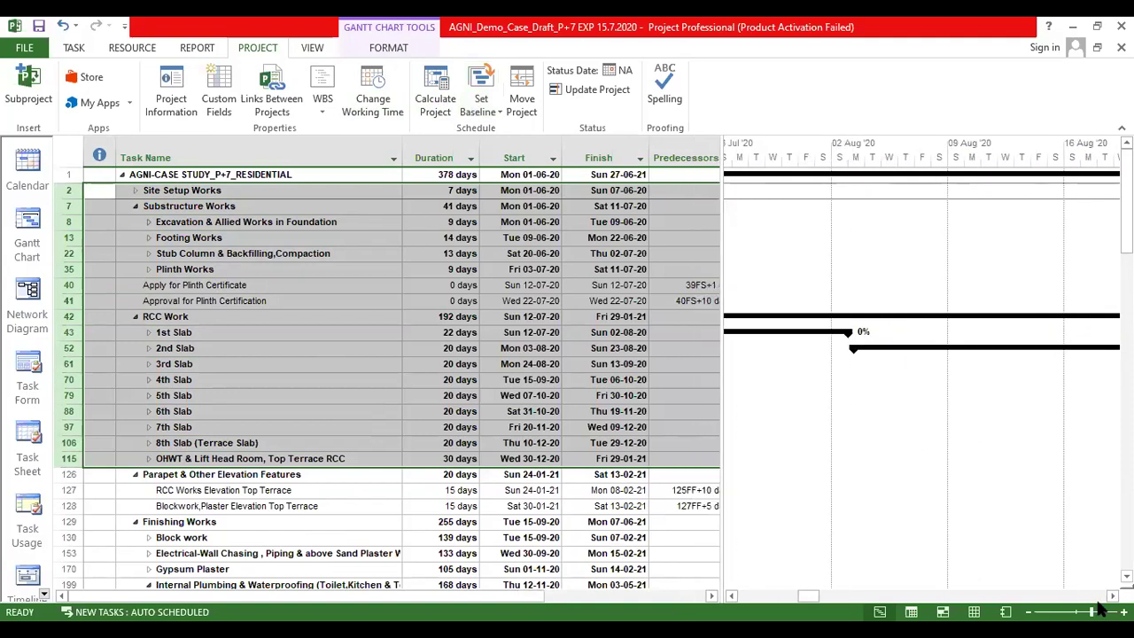
pyautogui.click(147, 334)
pyautogui.click(149, 474)
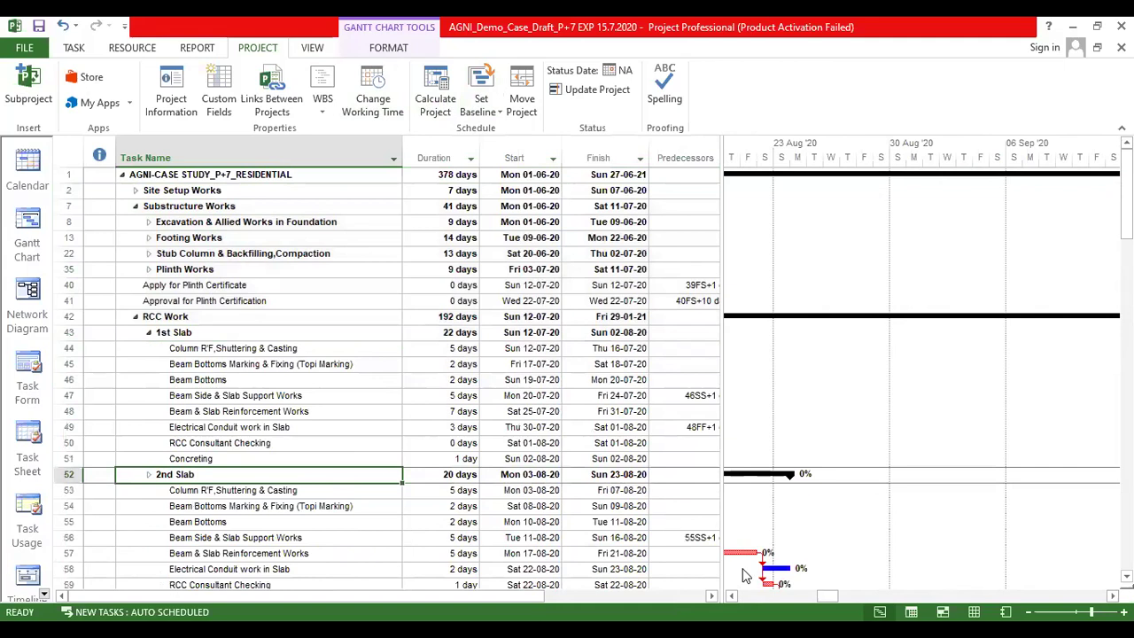
pyautogui.click(747, 595)
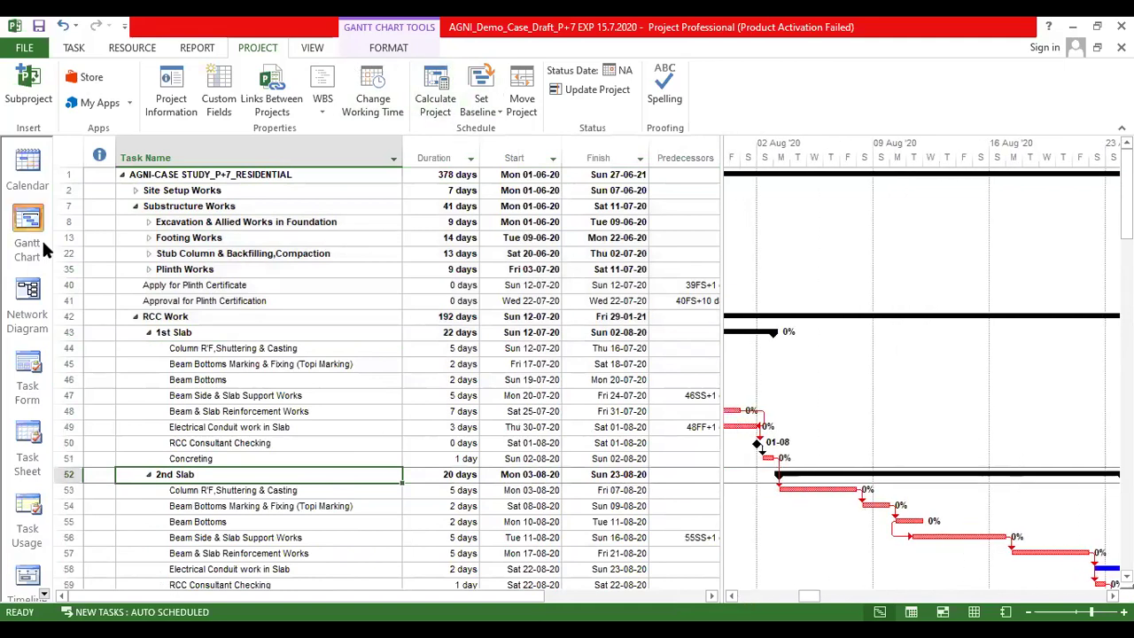
# Step: Set the Baseline for selected tasks only, covering Site Setup Works through OHWT & Lift Head Room, Top Terrace RCC
pyautogui.moveTo(64, 190)
pyautogui.mouseDown()
pyautogui.moveTo(55, 586)
pyautogui.moveTo(57, 490)
pyautogui.mouseUp()
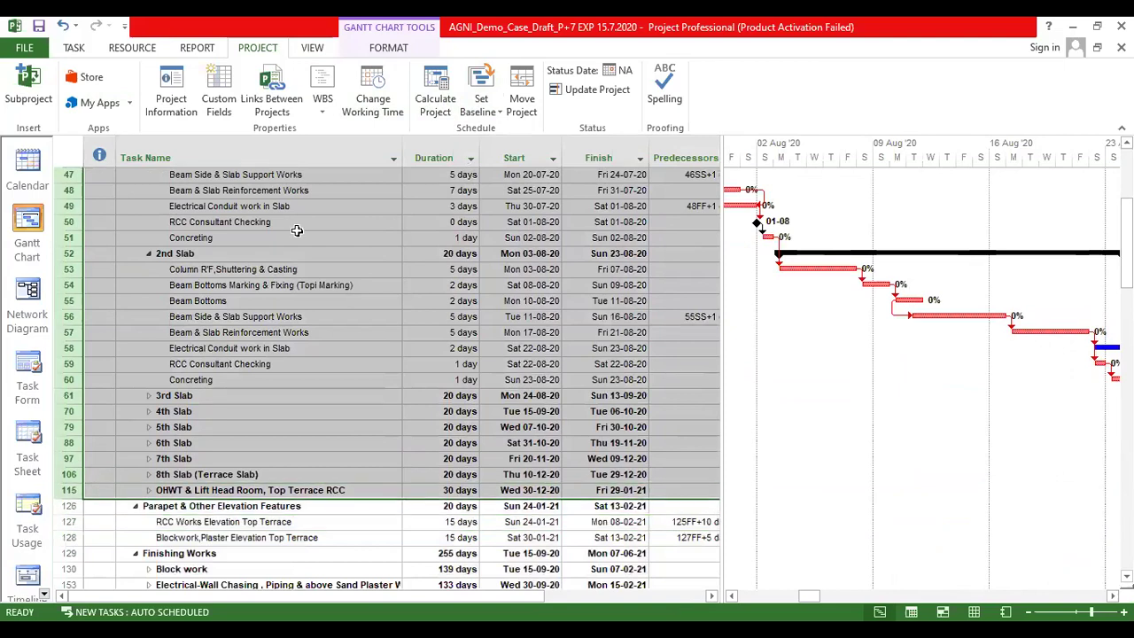
pyautogui.scroll(5, 297, 231)
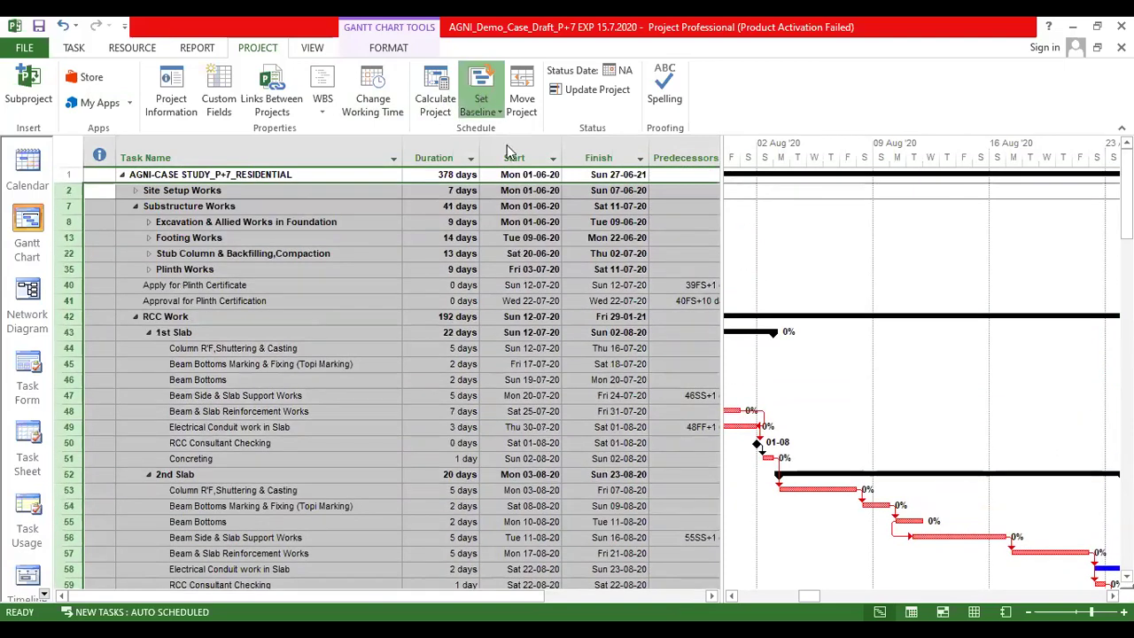
pyautogui.click(481, 106)
pyautogui.click(503, 131)
pyautogui.click(486, 331)
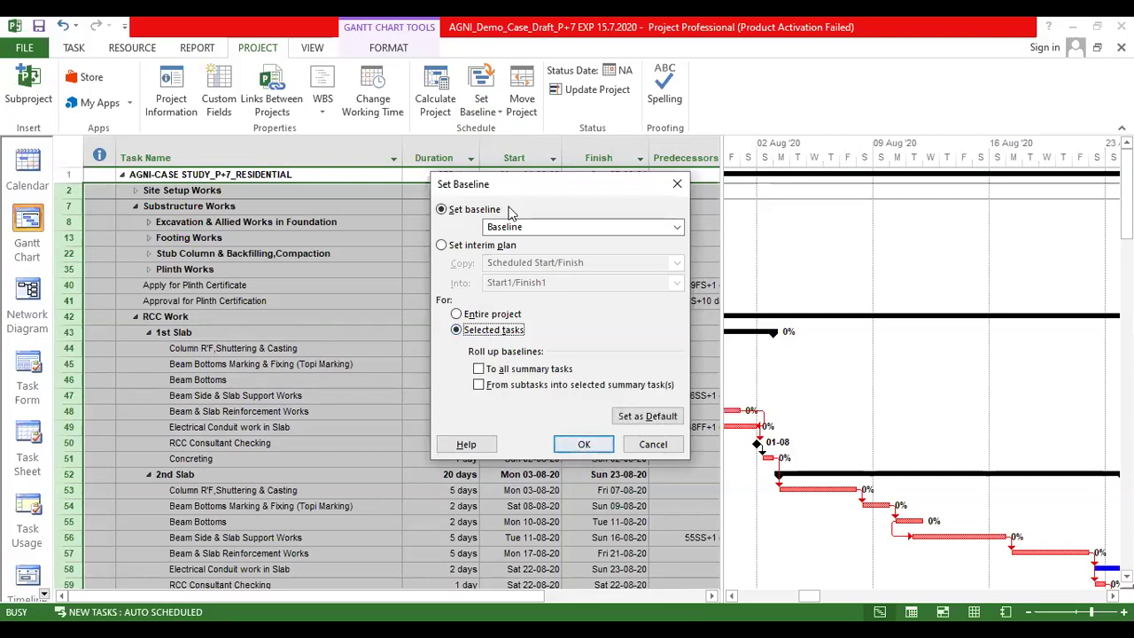
pyautogui.click(586, 444)
# Step: Compare the slab subtask bars with the Block work bars under Finishing Works, expanding Block work to examine its subtasks
pyautogui.scroll(-3, 936, 424)
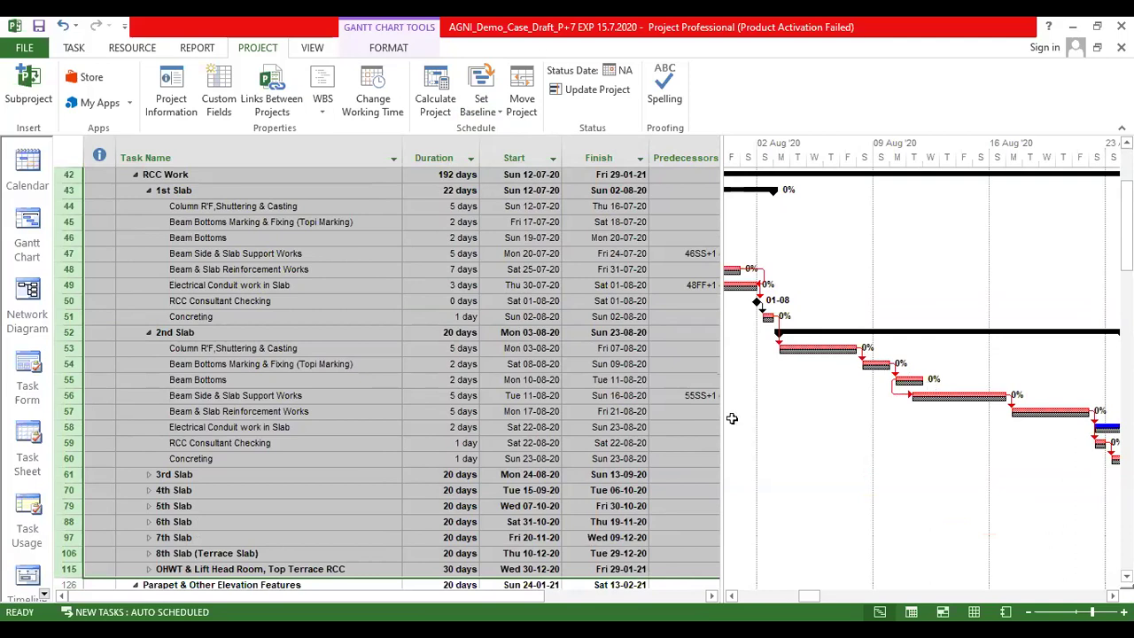
pyautogui.scroll(-4, 732, 417)
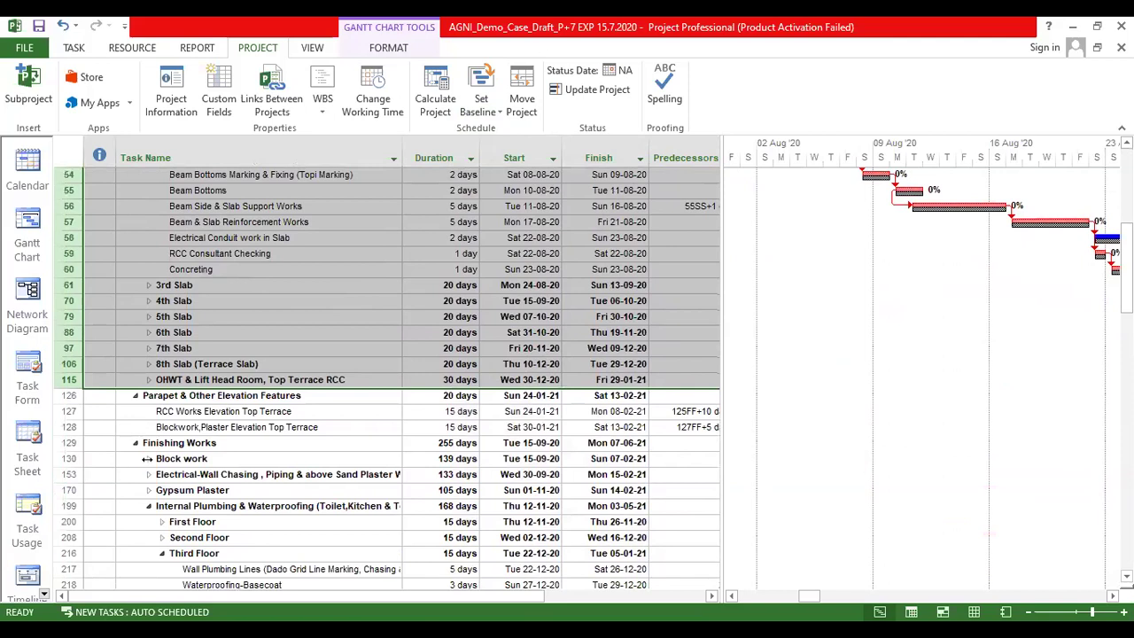
pyautogui.click(148, 458)
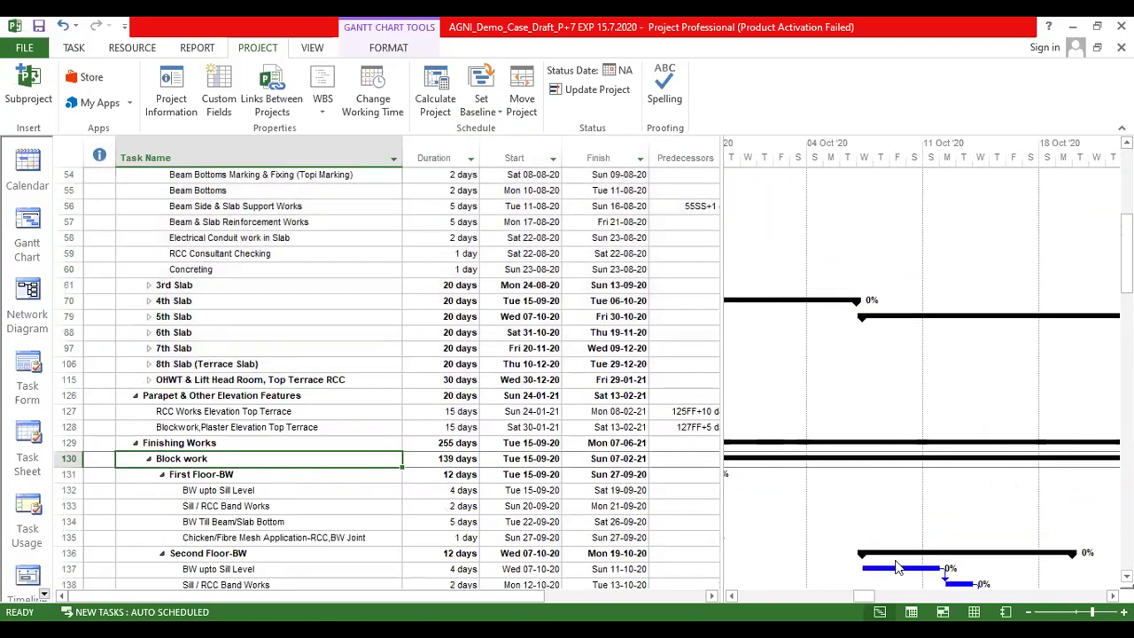
pyautogui.hscroll(-3, 882, 536)
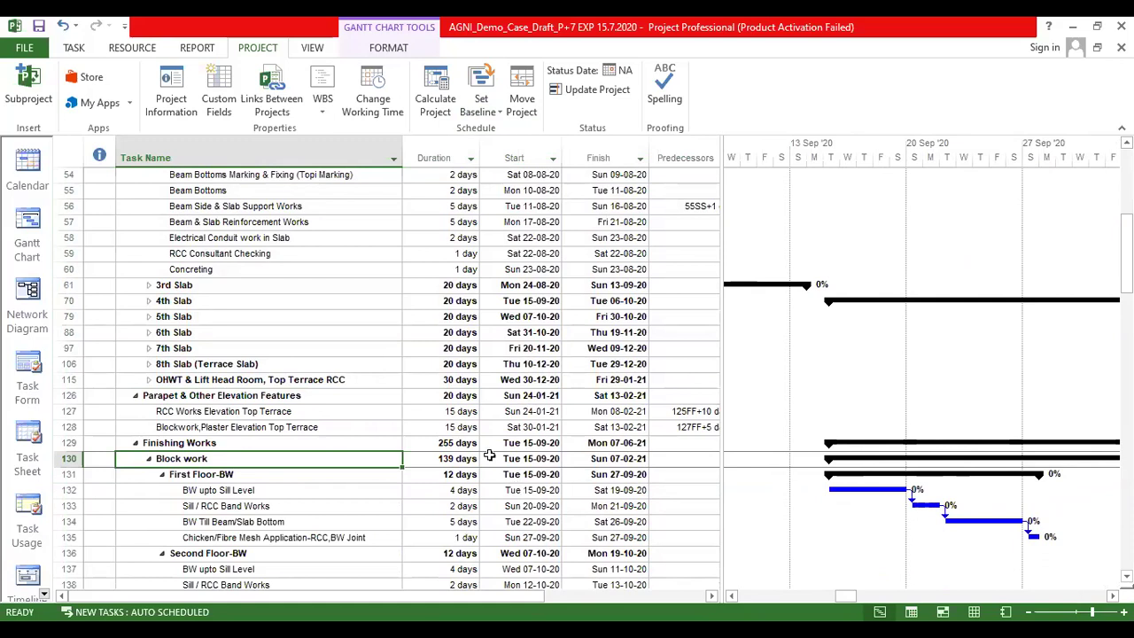
pyautogui.scroll(6, 606, 253)
pyautogui.scroll(2, 614, 303)
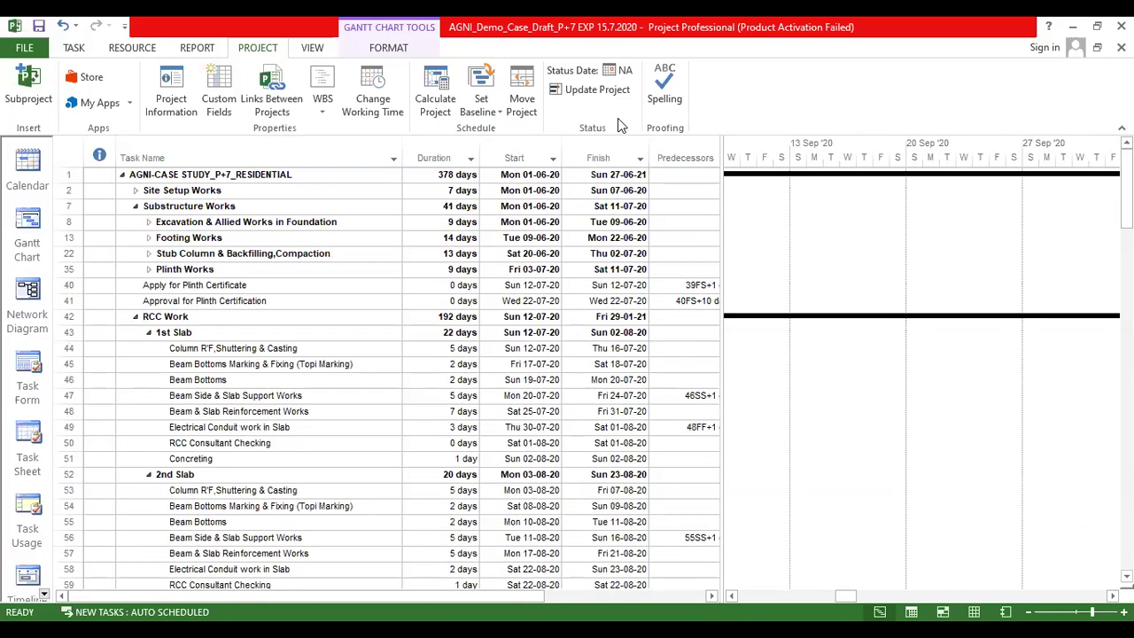
# Step: Set the Baseline for the entire project, overwriting the previously saved Baseline data
pyautogui.click(311, 48)
pyautogui.click(269, 49)
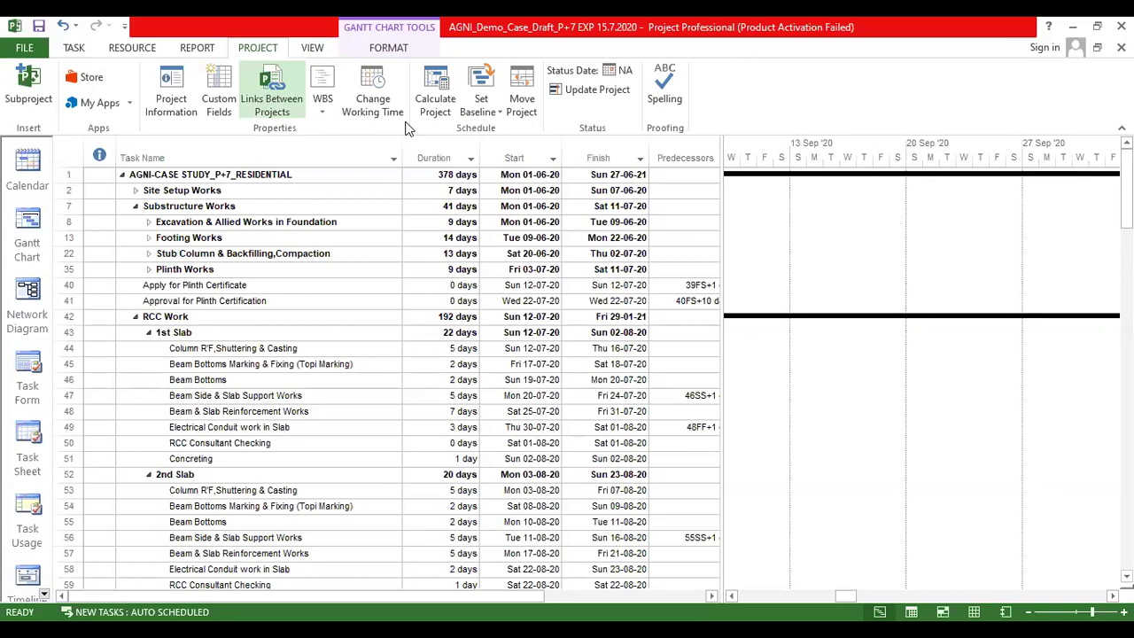
pyautogui.click(481, 105)
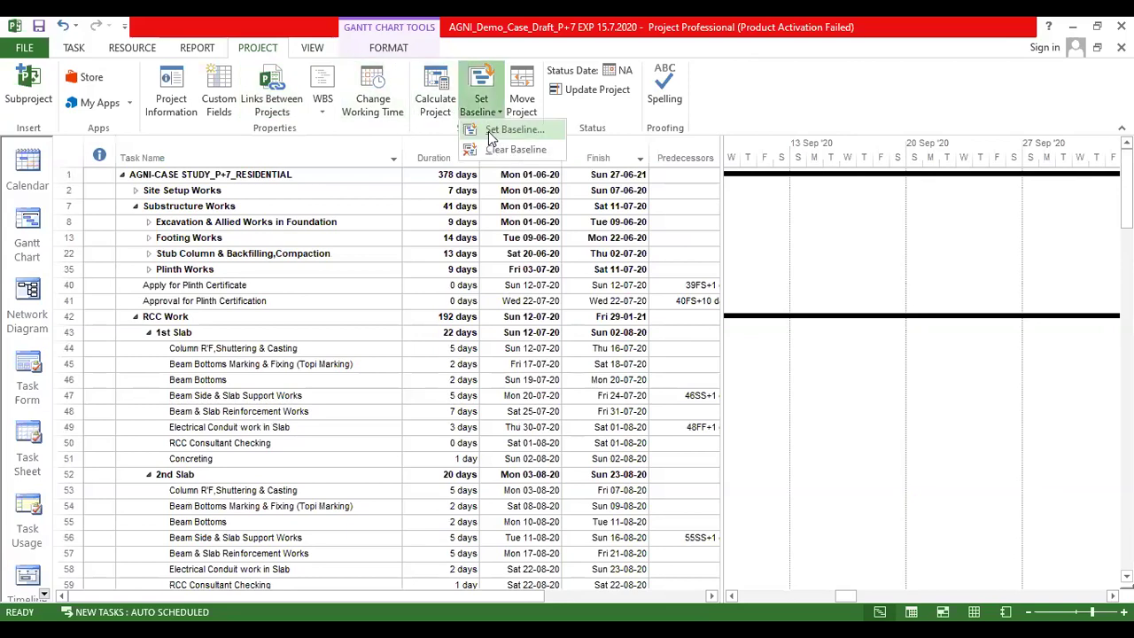
pyautogui.click(488, 131)
pyautogui.moveTo(451, 188); pyautogui.dragTo(501, 171)
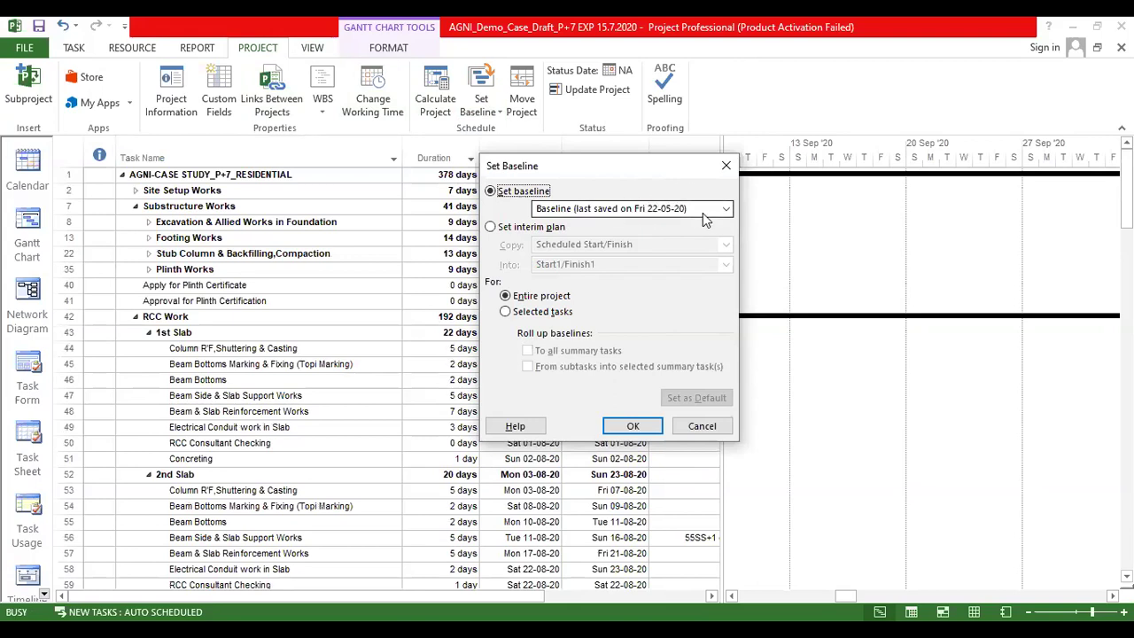
pyautogui.click(658, 211)
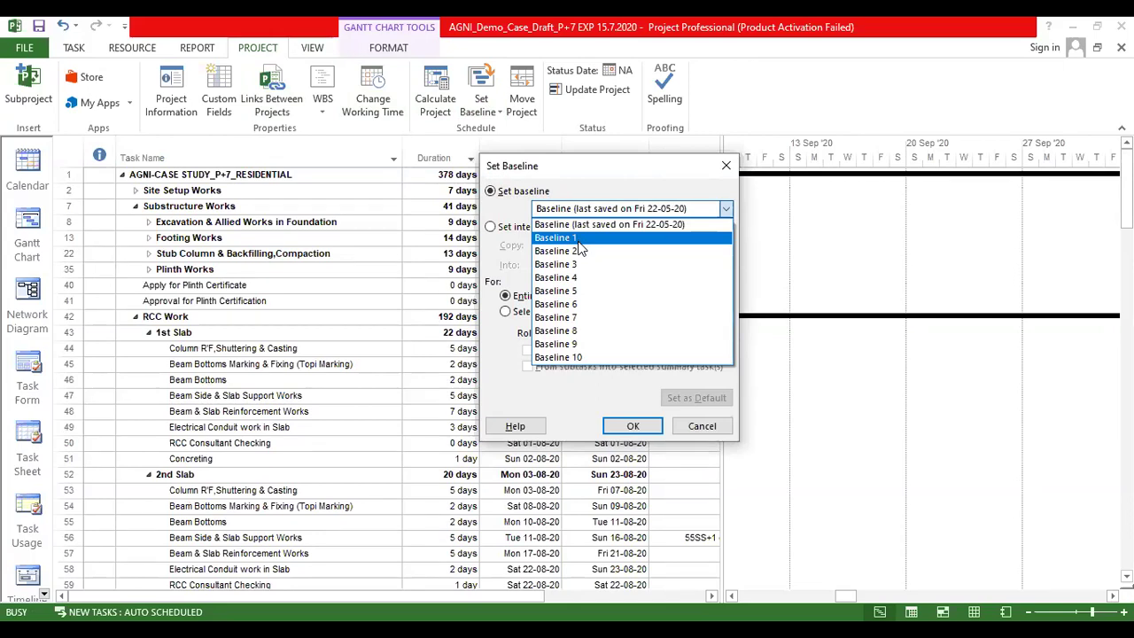
pyautogui.click(640, 225)
pyautogui.click(633, 427)
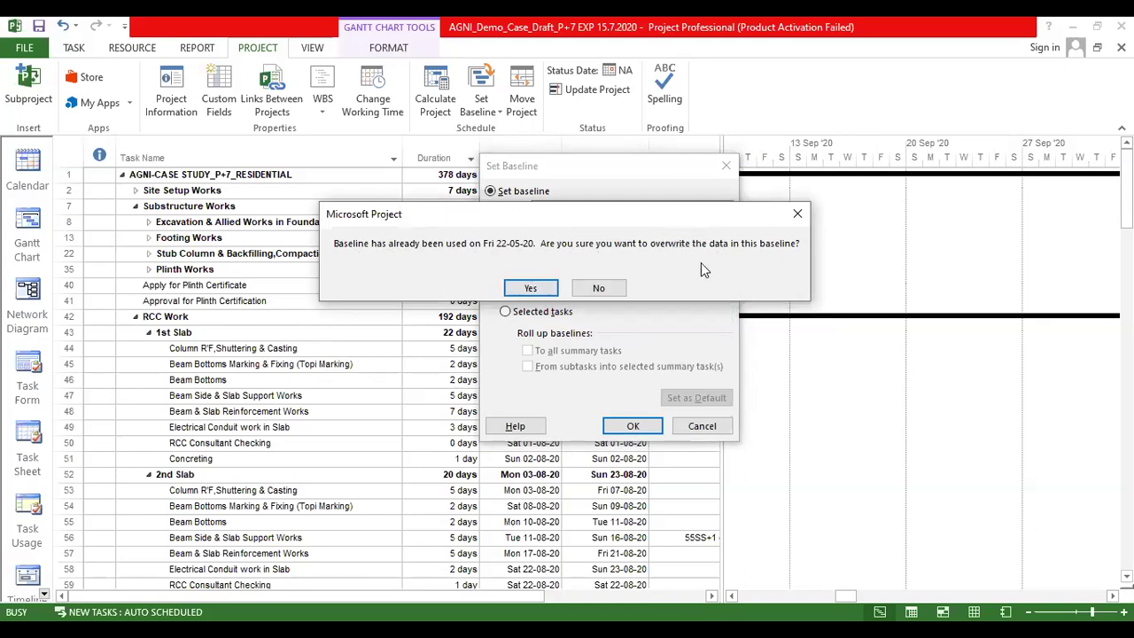
pyautogui.click(530, 292)
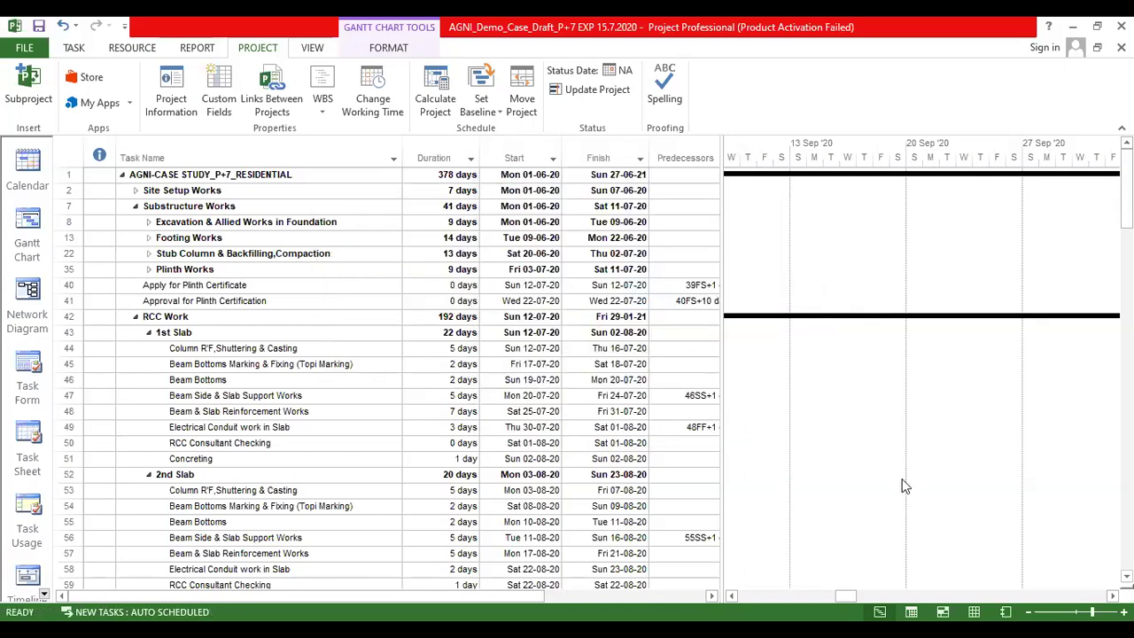
# Step: Examine the baseline bars beneath the task bars across the slab, Block work and Internal Plumbing & Waterproofing tasks into January 2021
pyautogui.scroll(-2, 218, 367)
pyautogui.scroll(-7, 218, 367)
pyautogui.scroll(5, 208, 229)
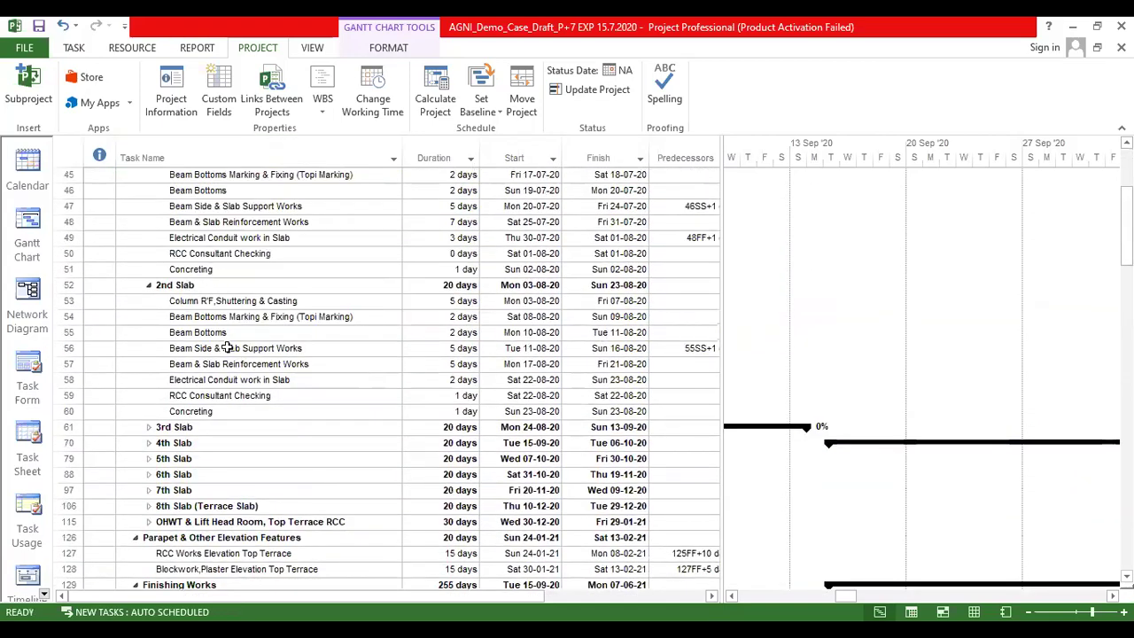
pyautogui.scroll(-3, 223, 337)
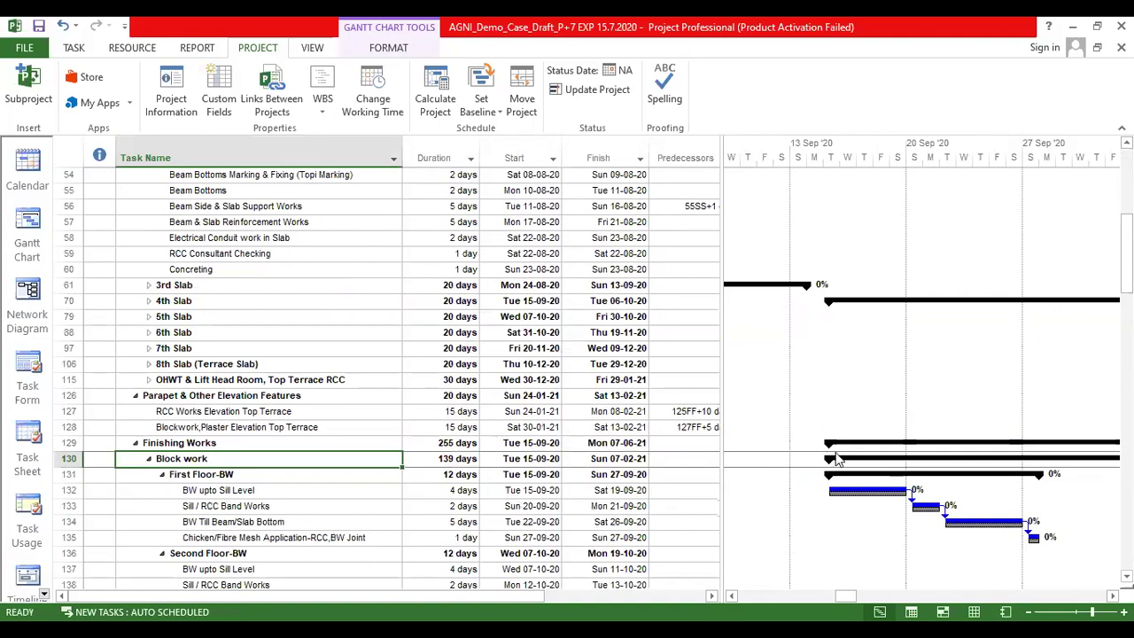
pyautogui.scroll(-3, 310, 474)
pyautogui.scroll(-5, 266, 470)
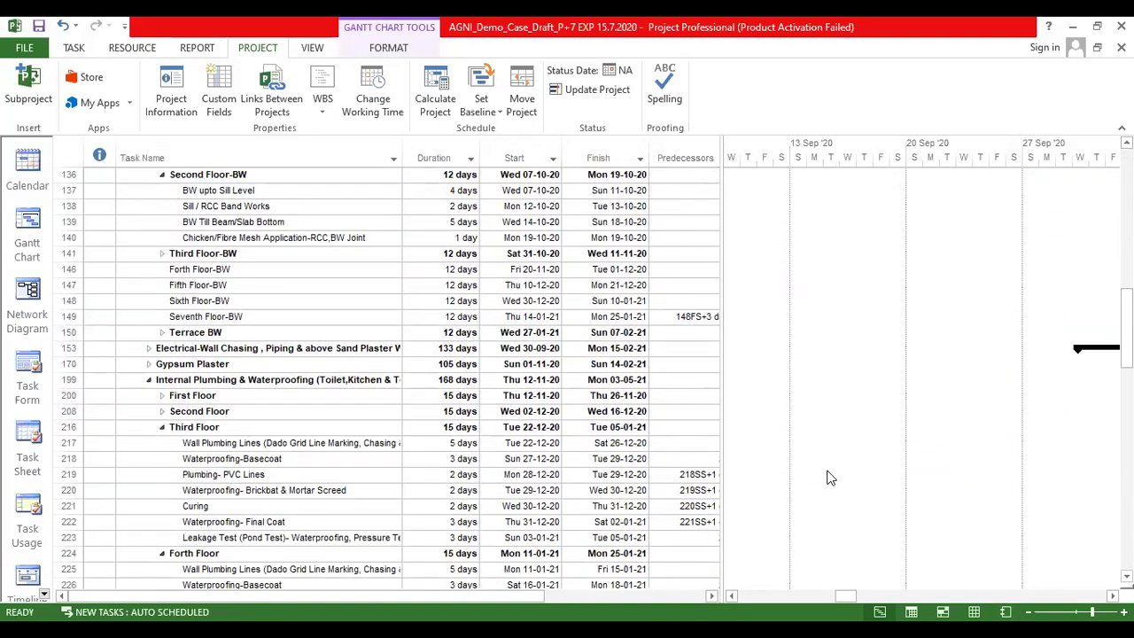
pyautogui.click(1071, 596)
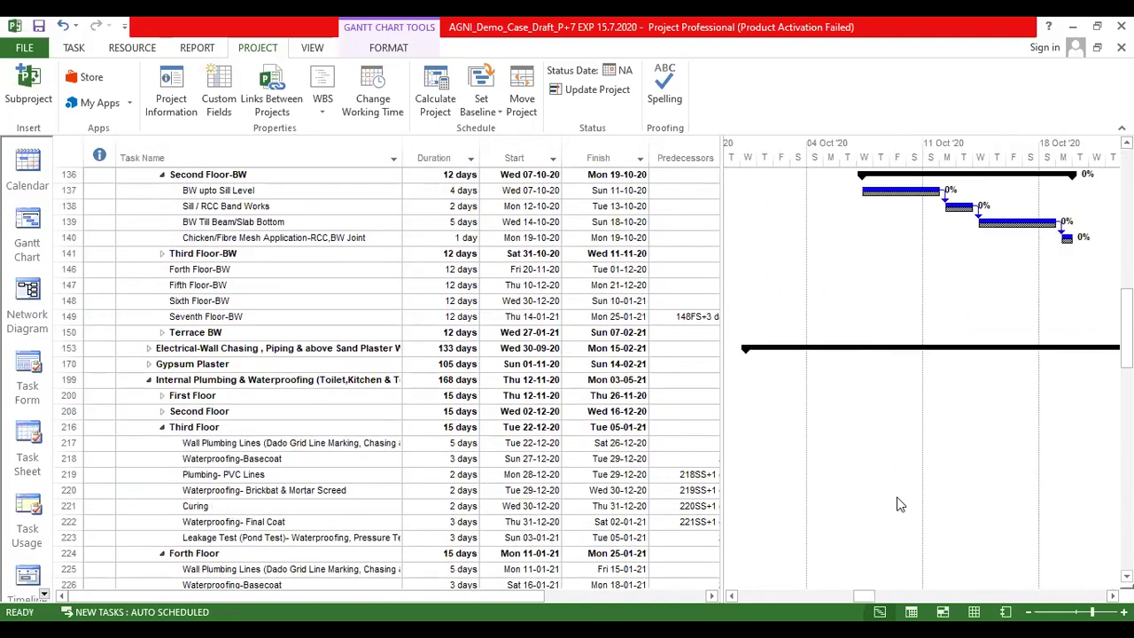
pyautogui.scroll(-2, 1072, 584)
pyautogui.click(1070, 594)
pyautogui.click(1069, 594)
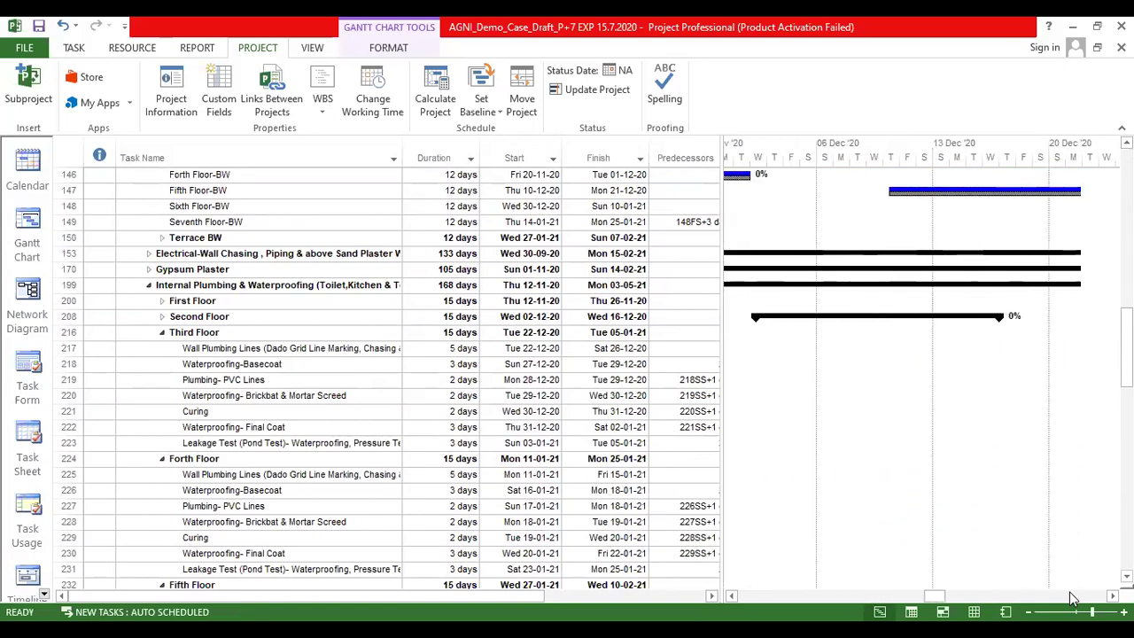
pyautogui.click(1070, 593)
pyautogui.scroll(-4, 823, 443)
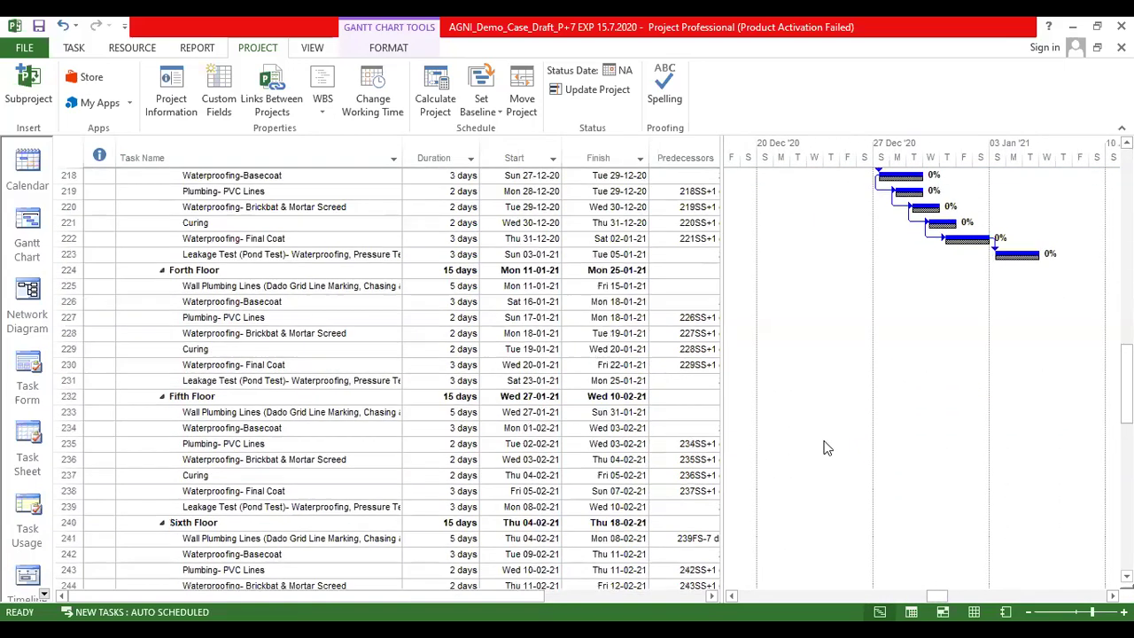
pyautogui.click(1066, 595)
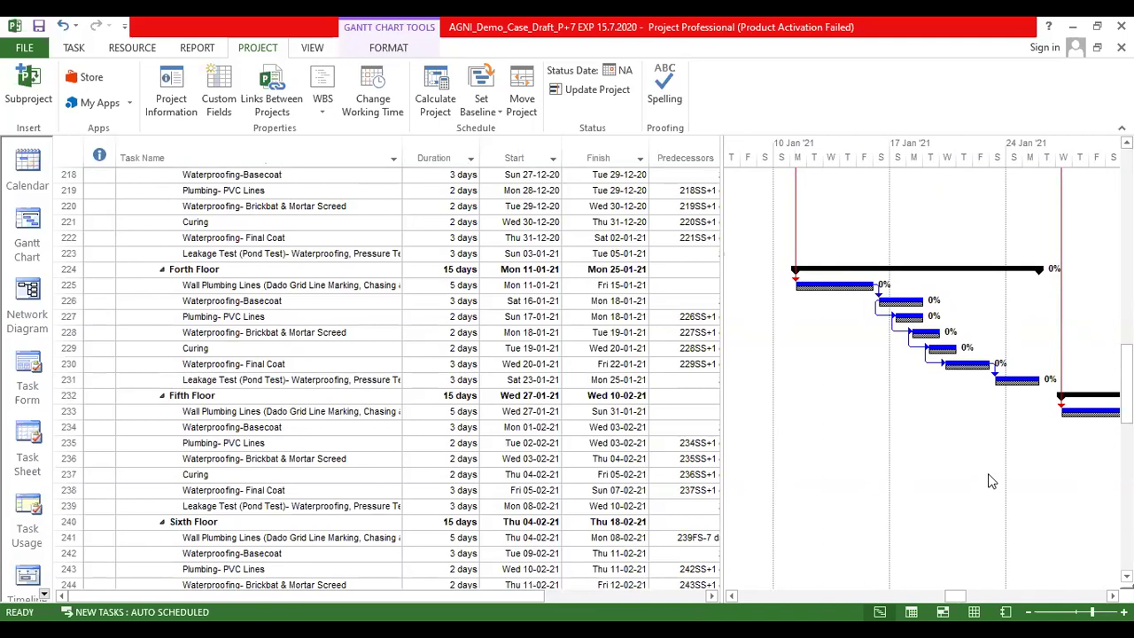
# Step: Enlarge the task table area and insert a Baseline Duration column before Predecessors
pyautogui.scroll(5, 483, 435)
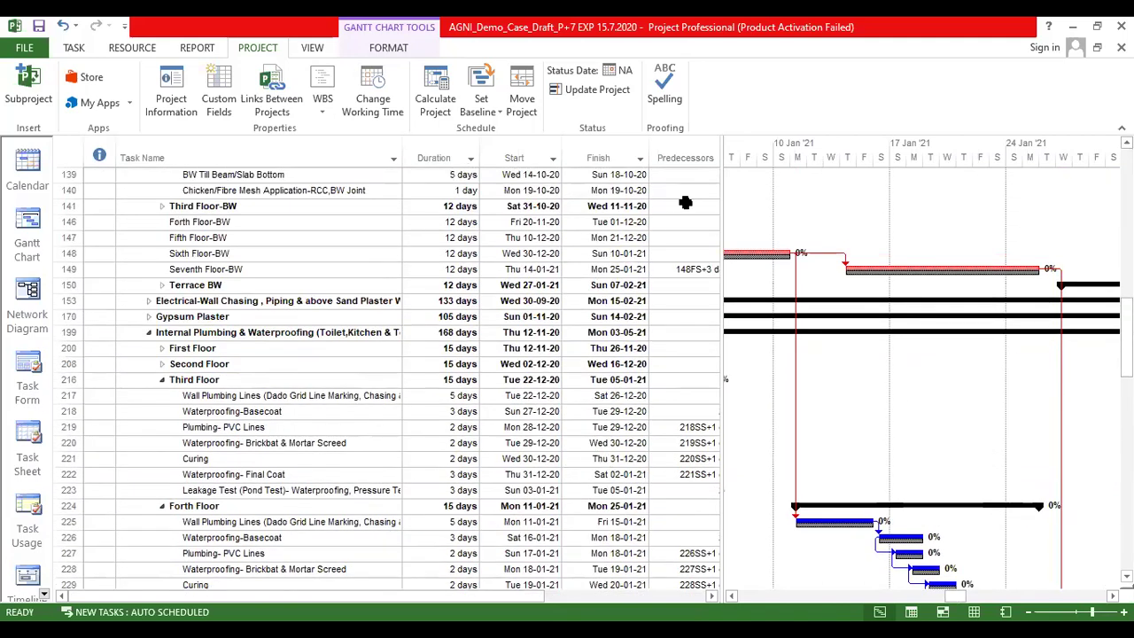
pyautogui.moveTo(899, 216); pyautogui.dragTo(959, 217)
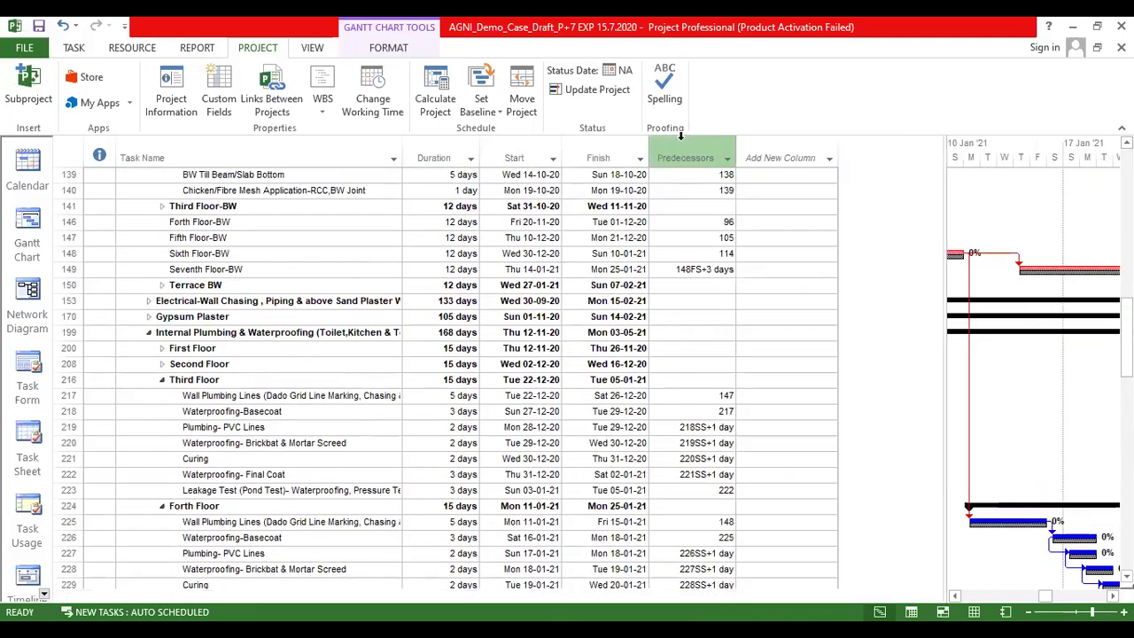
pyautogui.press('Insert')
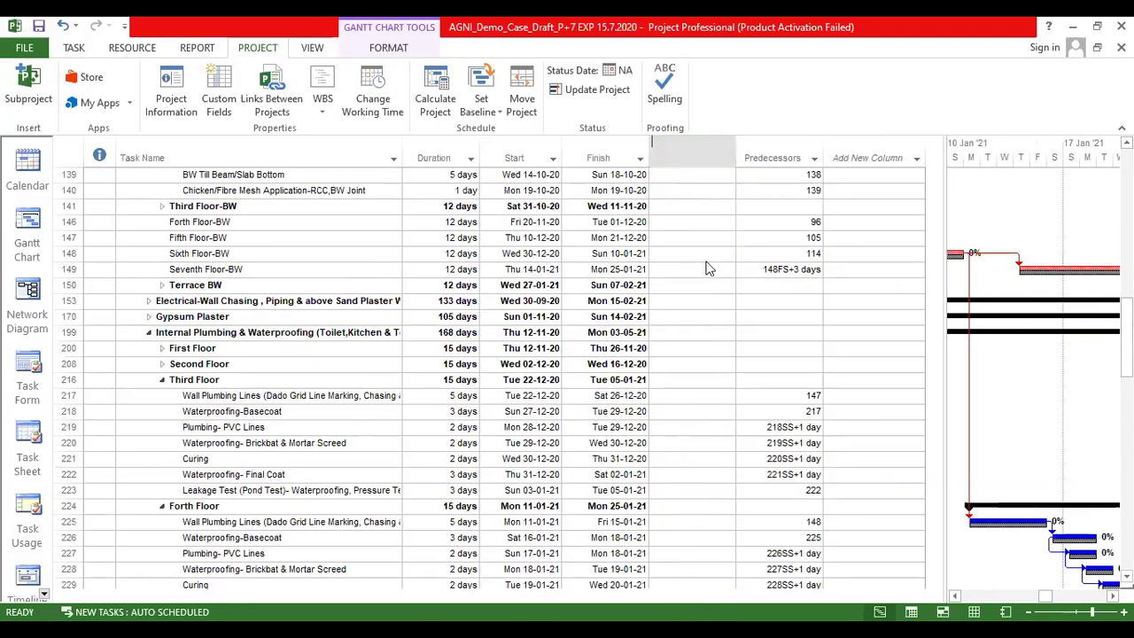
pyautogui.write('BASELIN')
pyautogui.write('E Duration')
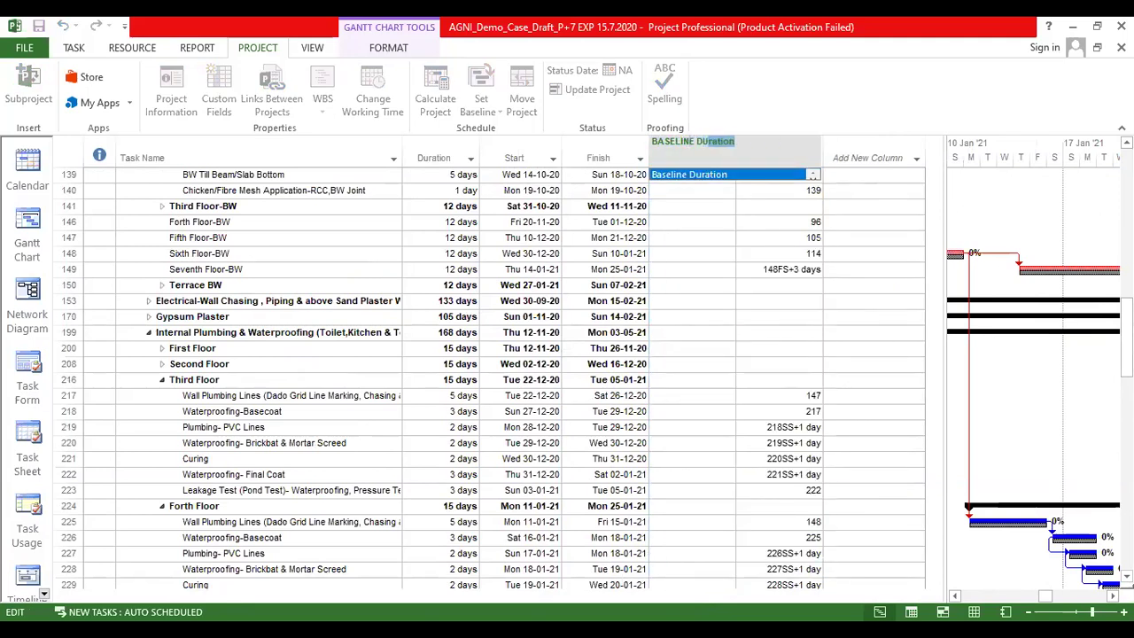
pyautogui.press('Return')
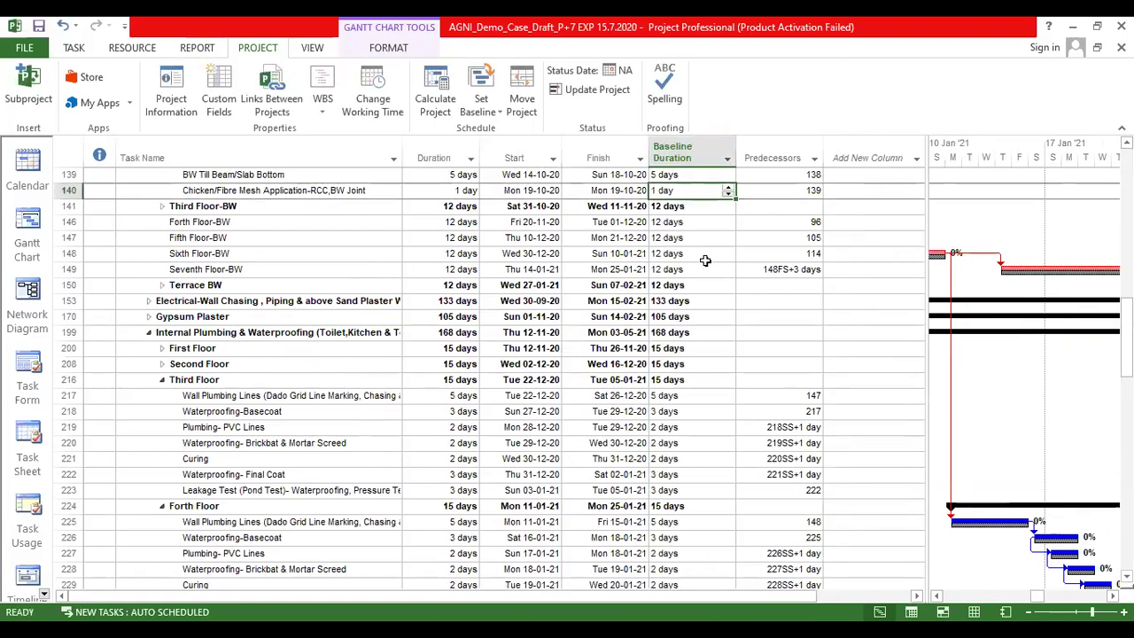
# Step: Highlight the Duration, Start and Finish columns and narrow the Baseline Duration column
pyautogui.click(580, 253)
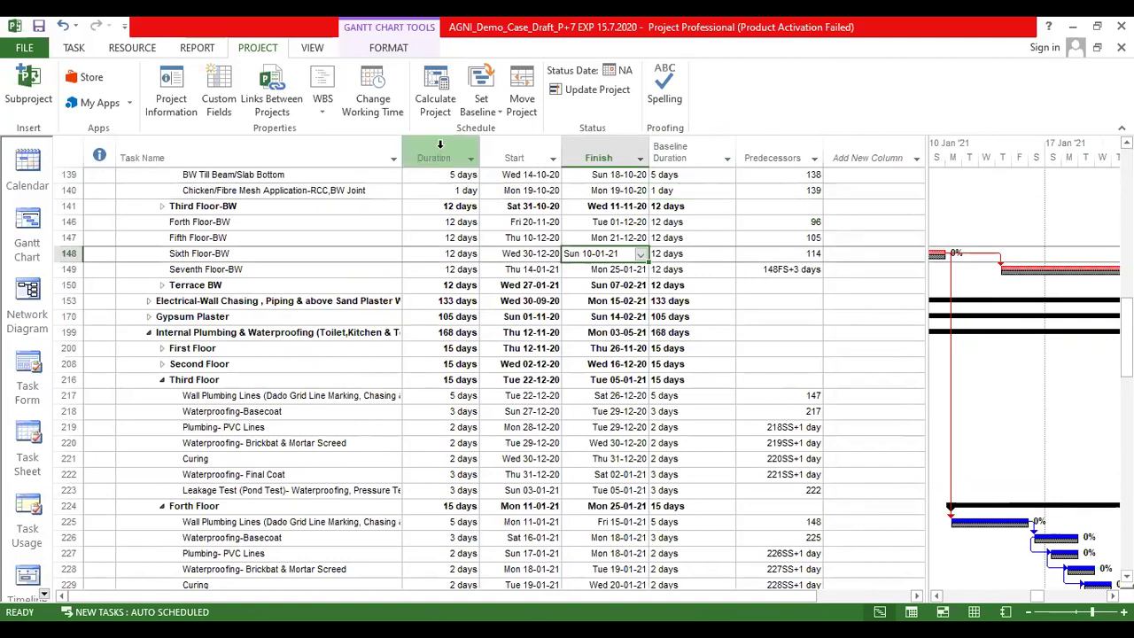
pyautogui.moveTo(599, 154); pyautogui.dragTo(434, 157)
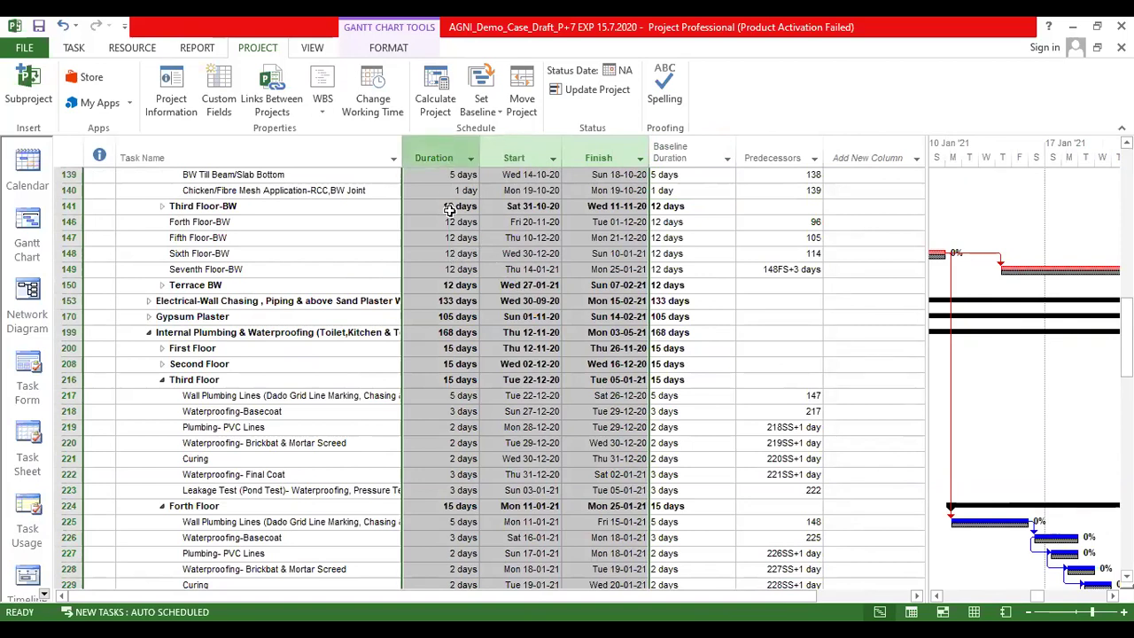
pyautogui.moveTo(734, 158); pyautogui.dragTo(716, 158)
pyautogui.click(753, 158)
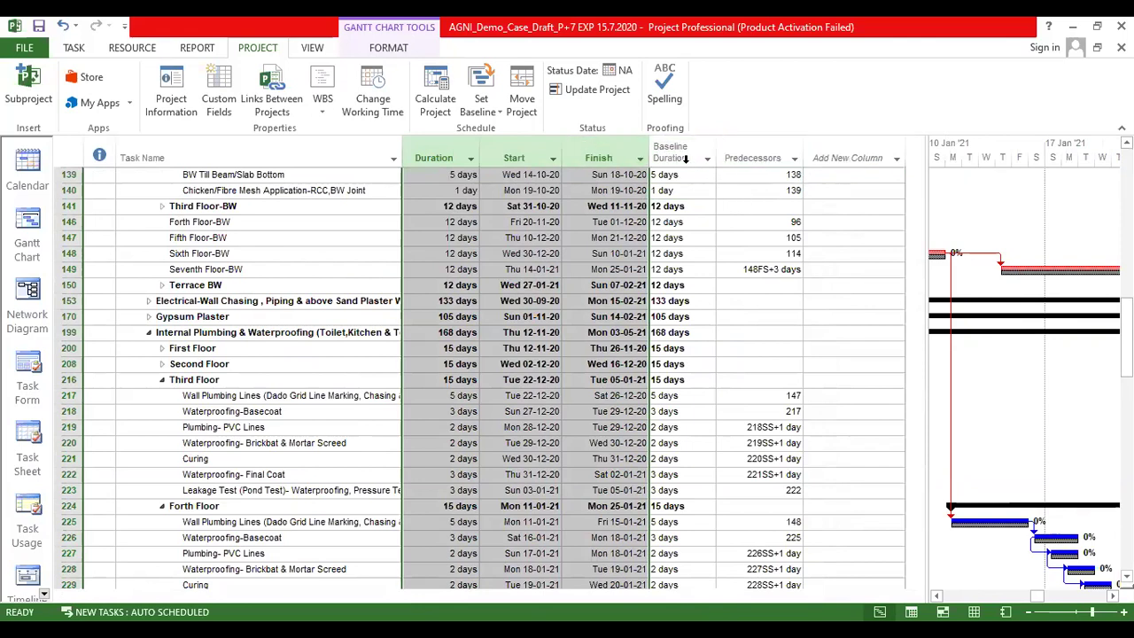
# Step: Compare Duration with Baseline Duration for the 1st Slab's Column R'F,Shuttering & Casting and Electrical Conduit work tasks
pyautogui.scroll(2, 697, 451)
pyautogui.scroll(9, 697, 451)
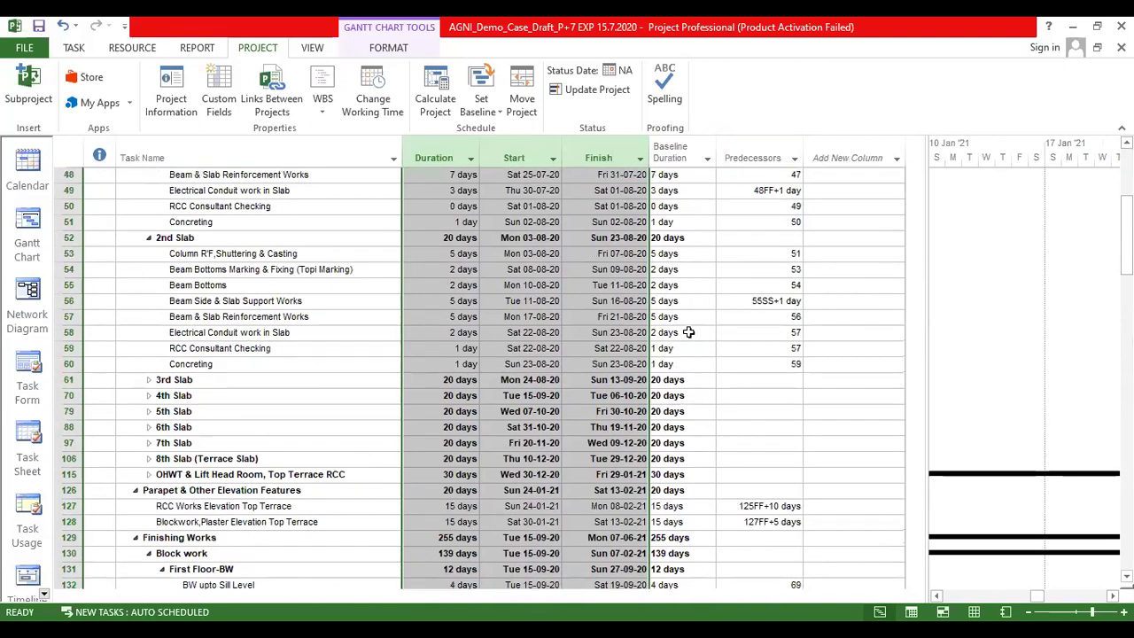
pyautogui.scroll(15, 688, 337)
pyautogui.click(453, 349)
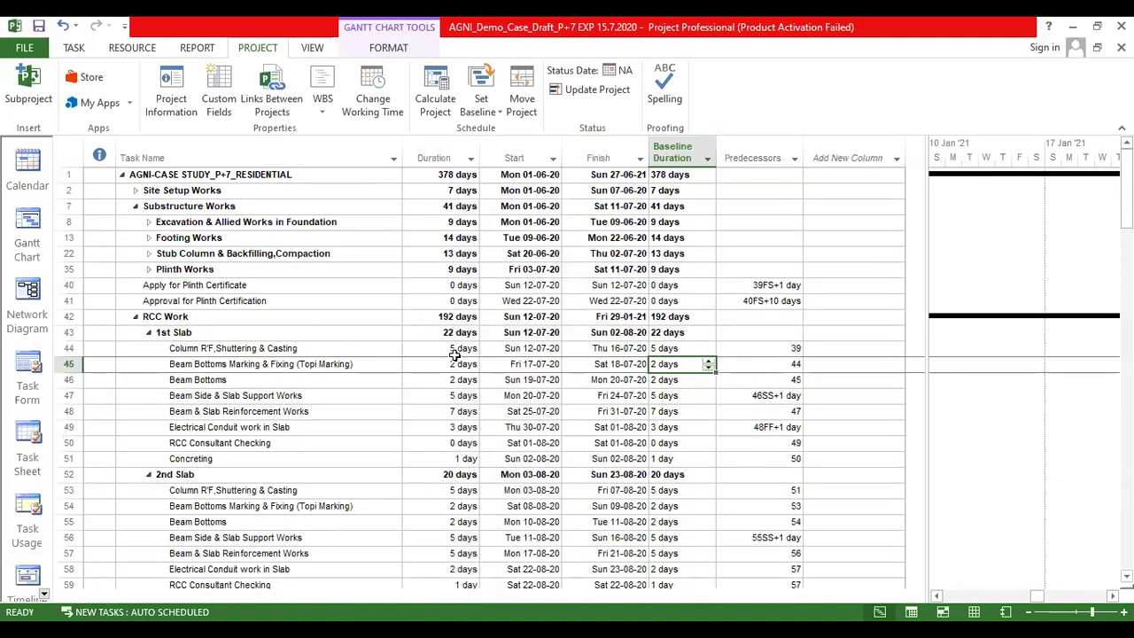
pyautogui.click(686, 350)
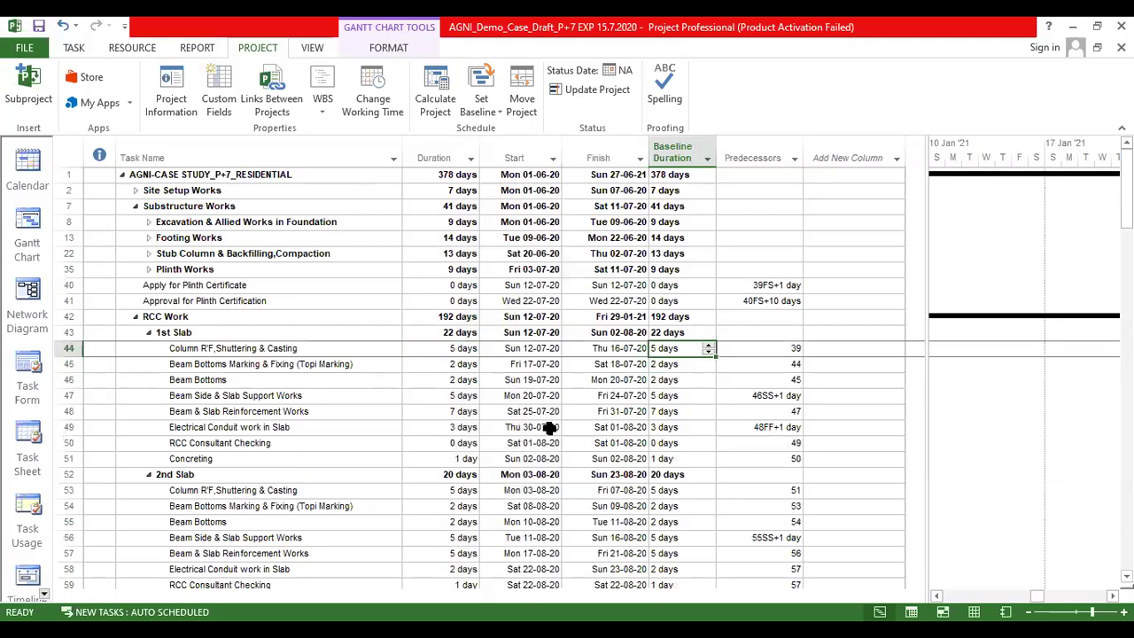
pyautogui.click(458, 427)
pyautogui.click(686, 429)
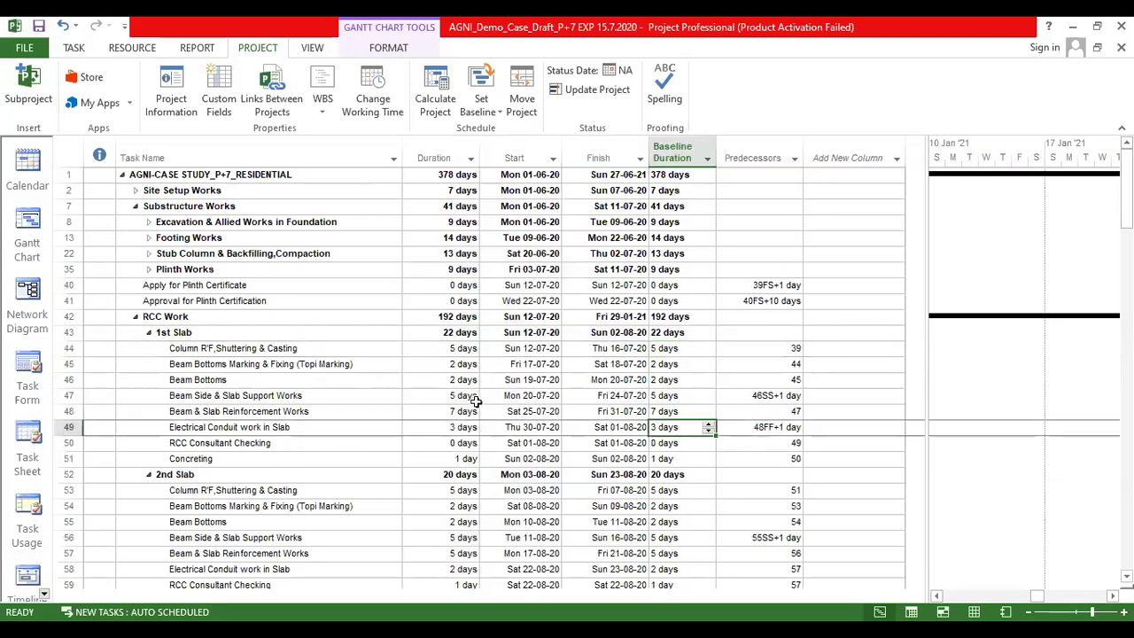
# Step: Insert a Baseline Start column before Predecessors
pyautogui.rightClick(753, 158)
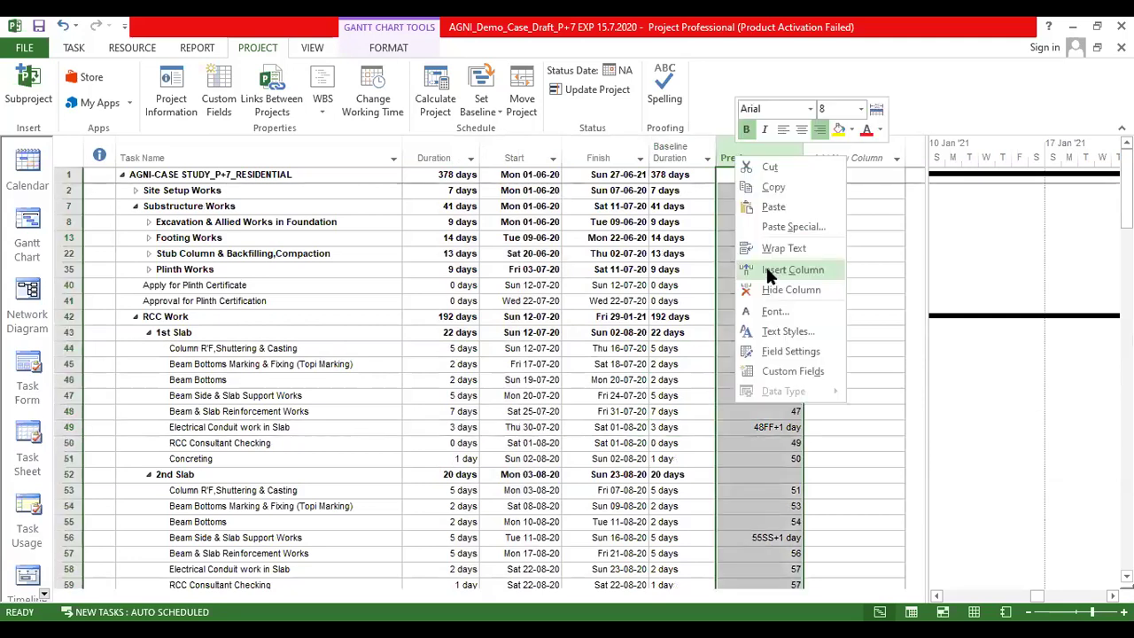
pyautogui.click(780, 266)
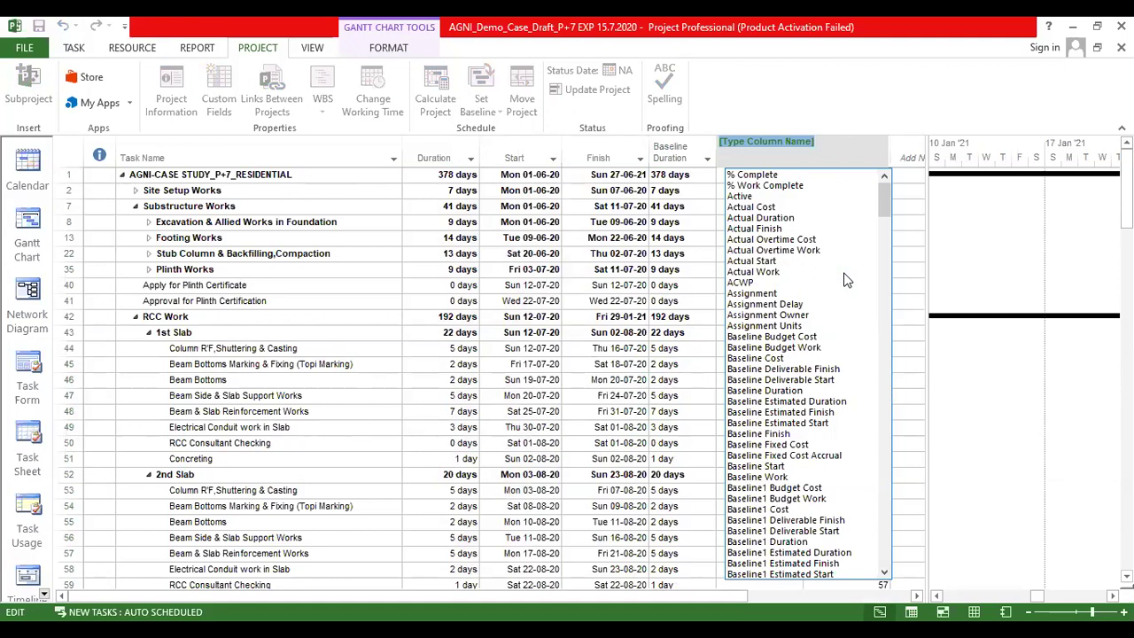
pyautogui.write('BASELINEN')
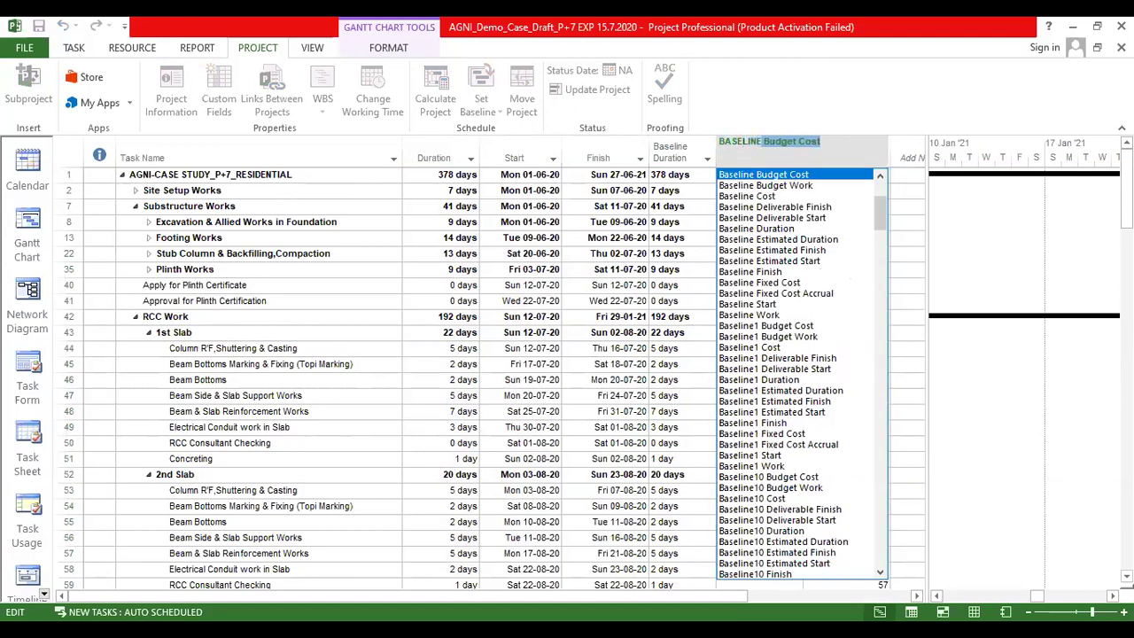
pyautogui.write(' STAR')
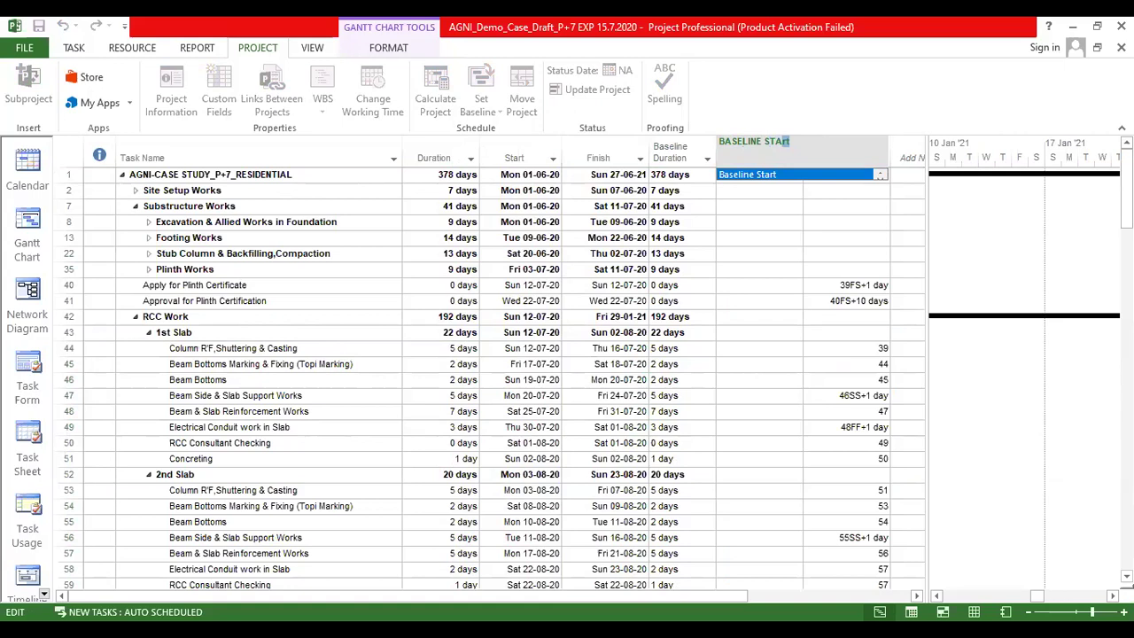
pyautogui.press('Return')
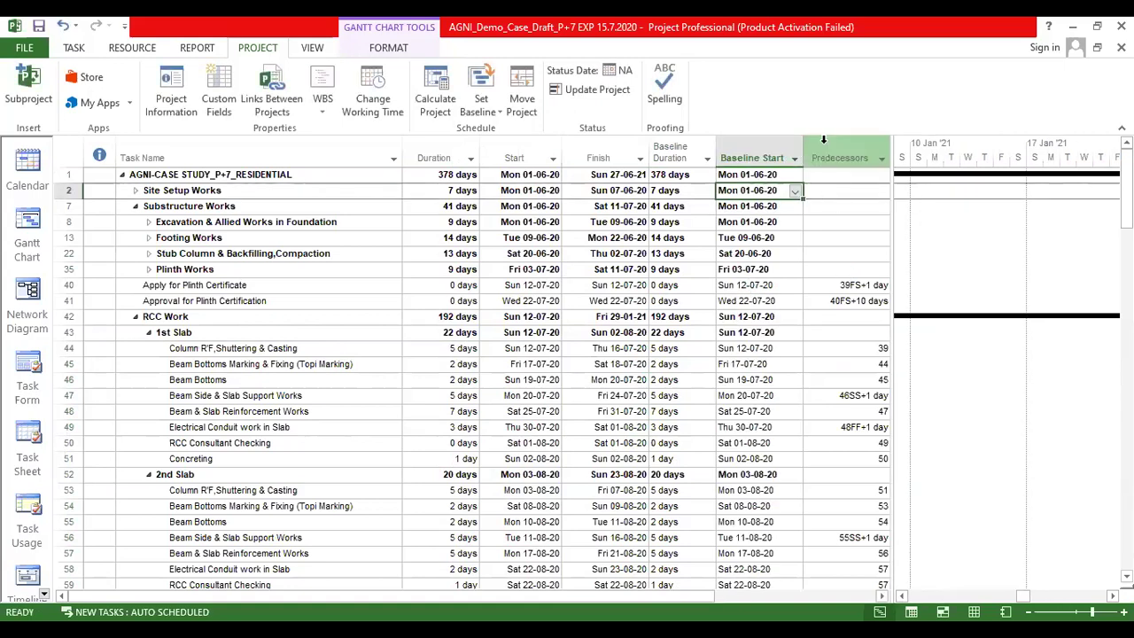
# Step: Insert a Baseline Finish column before Predecessors and widen the table area to show all the baseline columns
pyautogui.rightClick(823, 140)
pyautogui.click(861, 247)
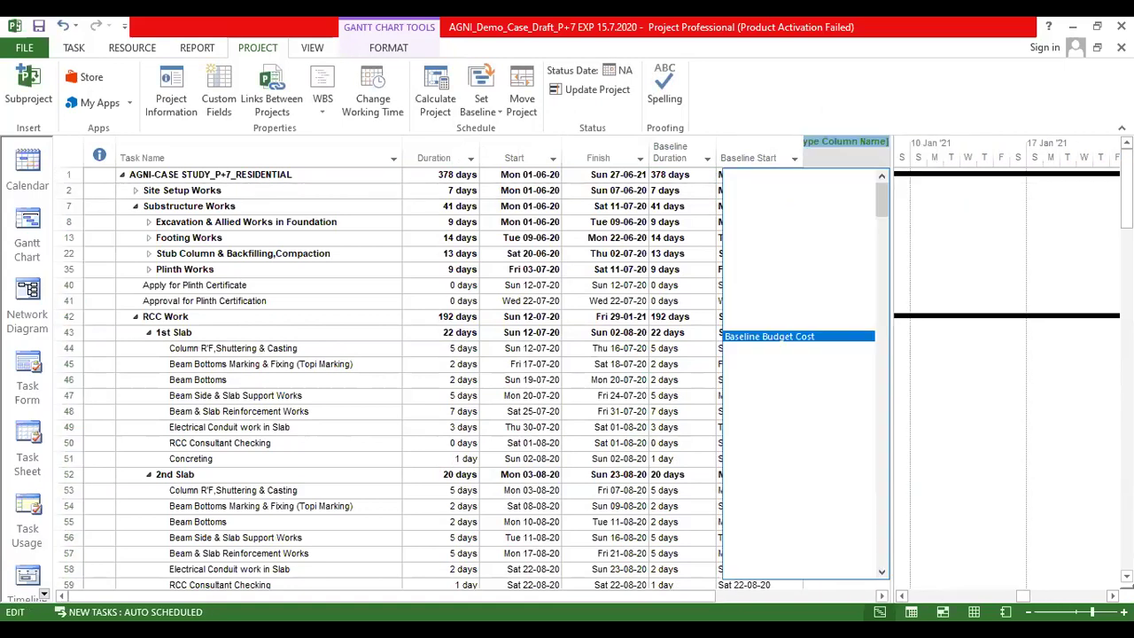
pyautogui.write('BASELINE FINISH')
pyautogui.press('Return')
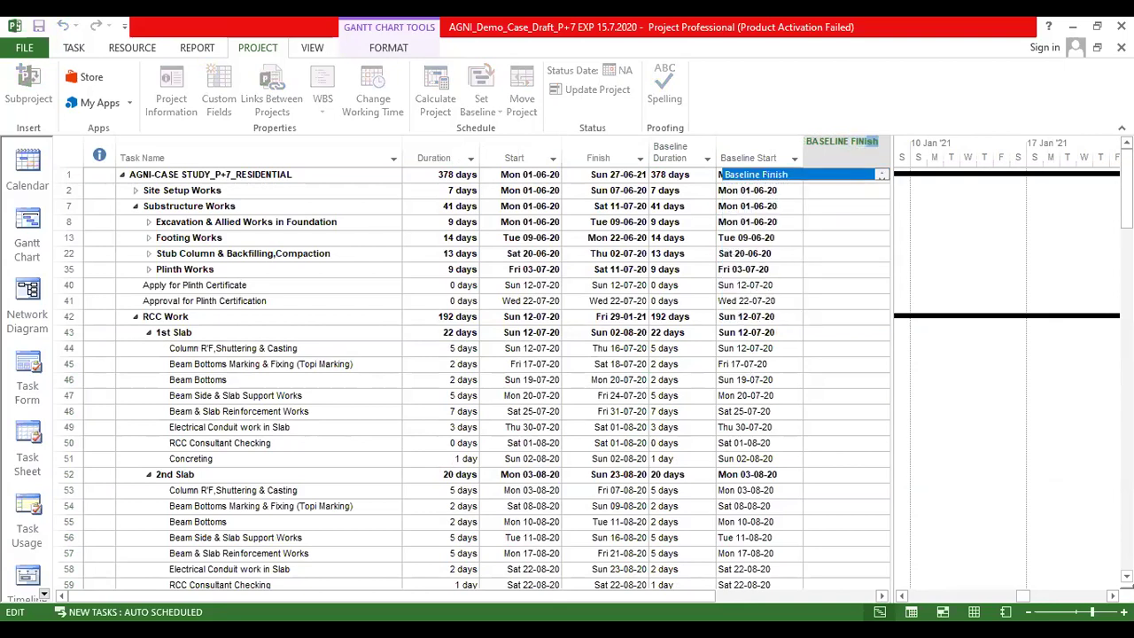
pyautogui.moveTo(891, 215); pyautogui.dragTo(1010, 237)
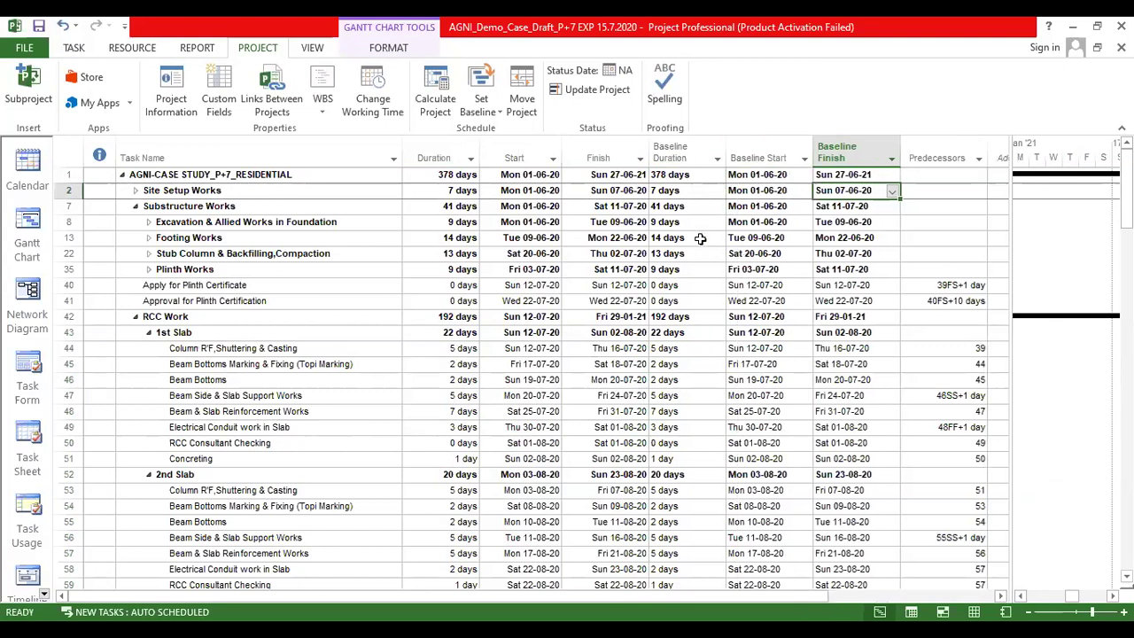
pyautogui.moveTo(1010, 219); pyautogui.dragTo(993, 227)
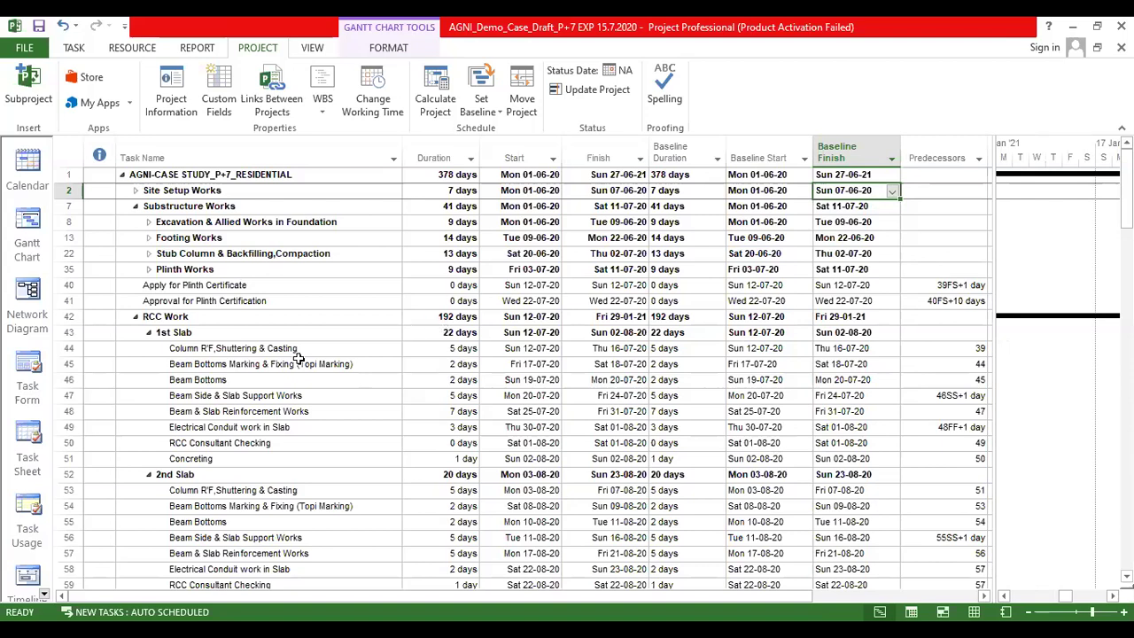
# Step: Save the project and insert a % Complete column before Task Name
pyautogui.click(39, 27)
pyautogui.click(146, 162)
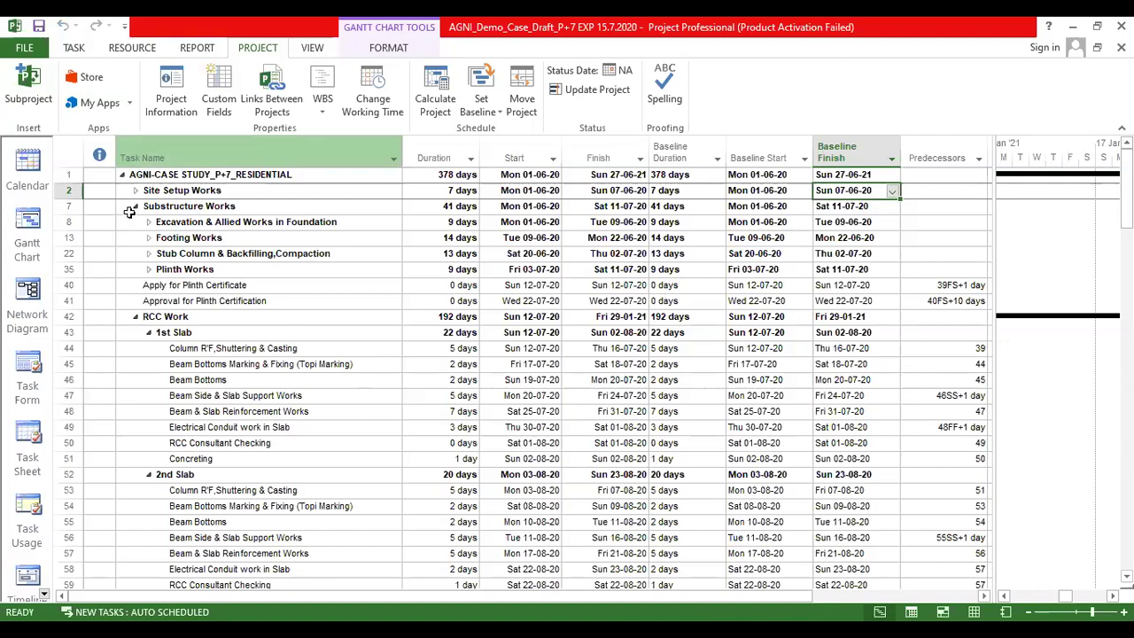
pyautogui.press('Insert')
pyautogui.click(168, 175)
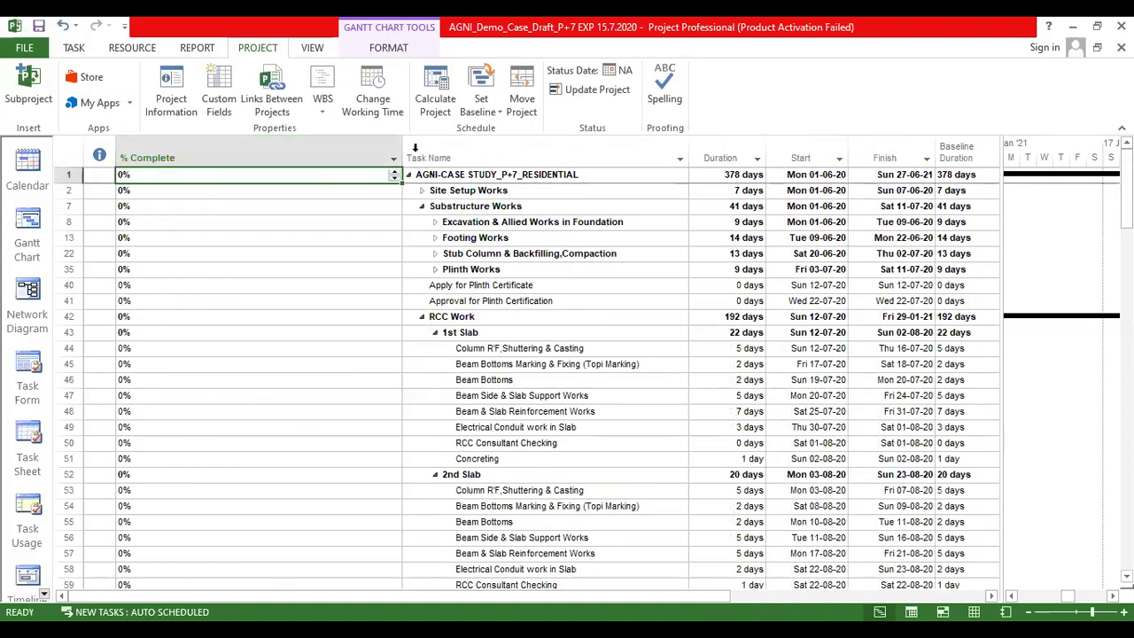
# Step: Narrow the % Complete, Task Name and Duration columns and adjust the table area so Predecessors fits in full
pyautogui.moveTo(402, 151); pyautogui.dragTo(174, 230)
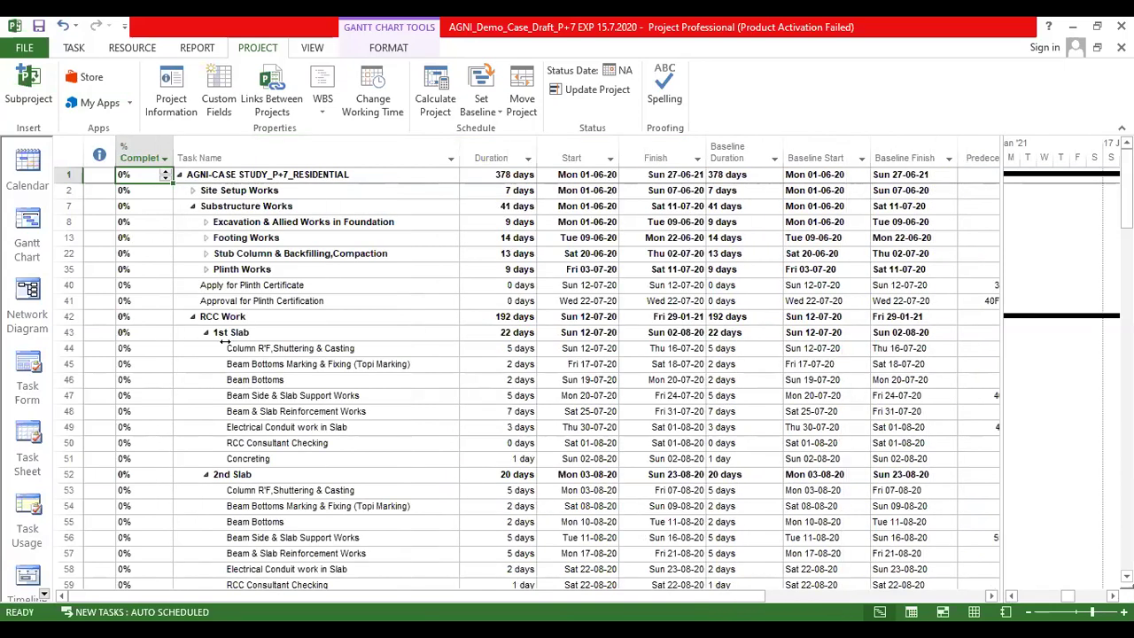
pyautogui.moveTo(458, 152); pyautogui.dragTo(423, 155)
pyautogui.moveTo(501, 156); pyautogui.dragTo(497, 161)
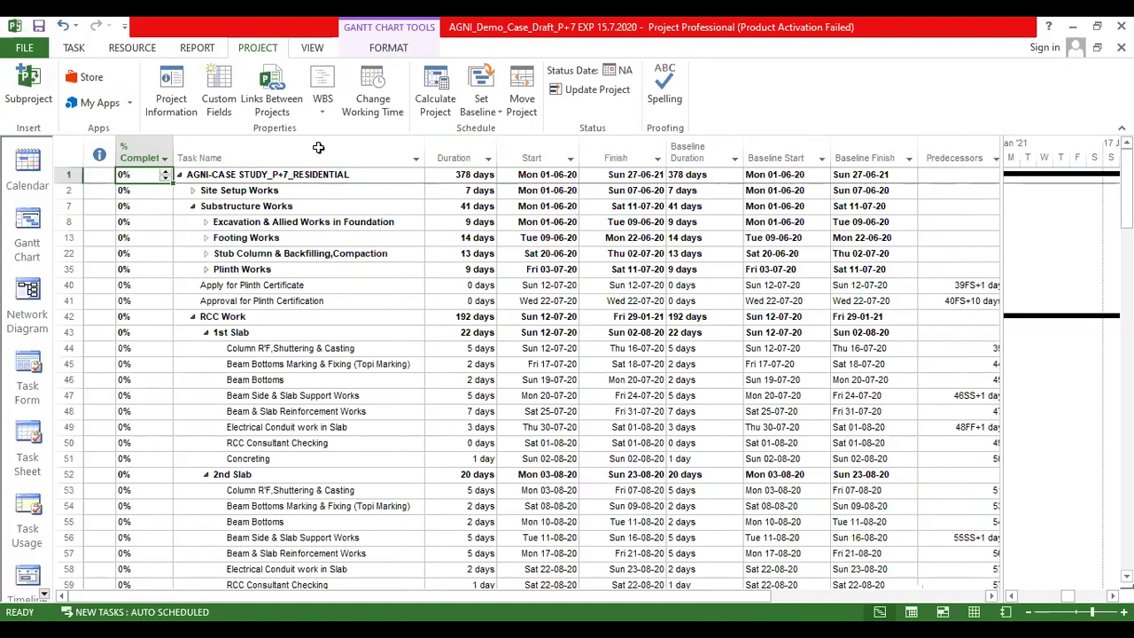
pyautogui.moveTo(1001, 211); pyautogui.dragTo(1006, 211)
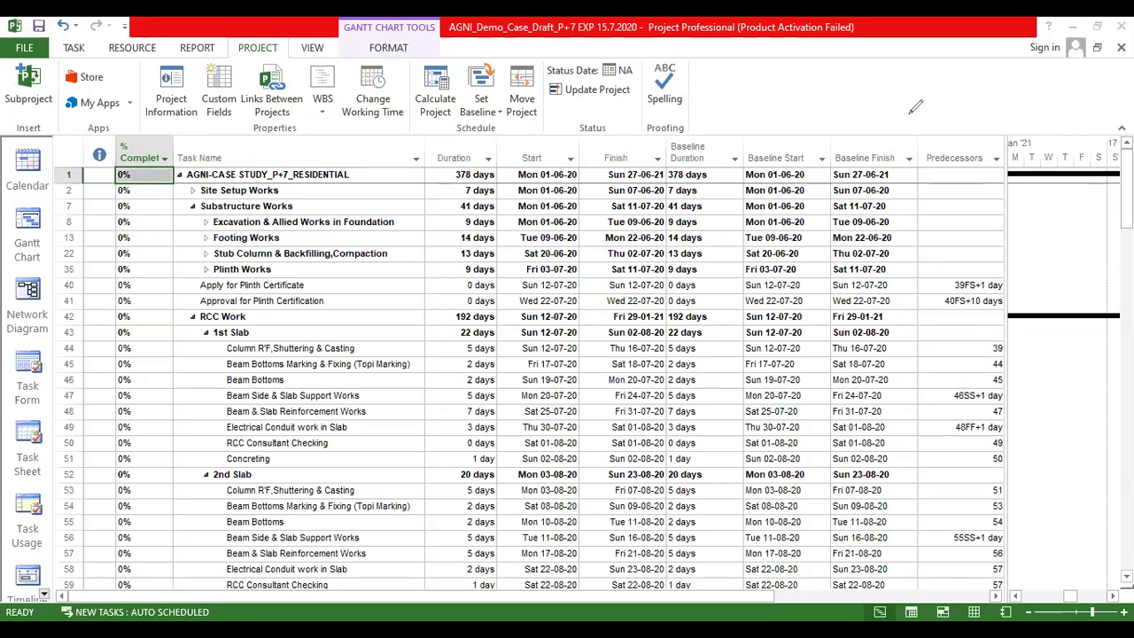
# Step: Sketch a pair of axes with staggered schedule bars on the screen and circle the overall project's start date
pyautogui.moveTo(904, 69); pyautogui.dragTo(1054, 135)
pyautogui.moveTo(911, 81)
pyautogui.mouseDown()
pyautogui.moveTo(932, 78)
pyautogui.moveTo(973, 110)
pyautogui.moveTo(1014, 118)
pyautogui.mouseUp()
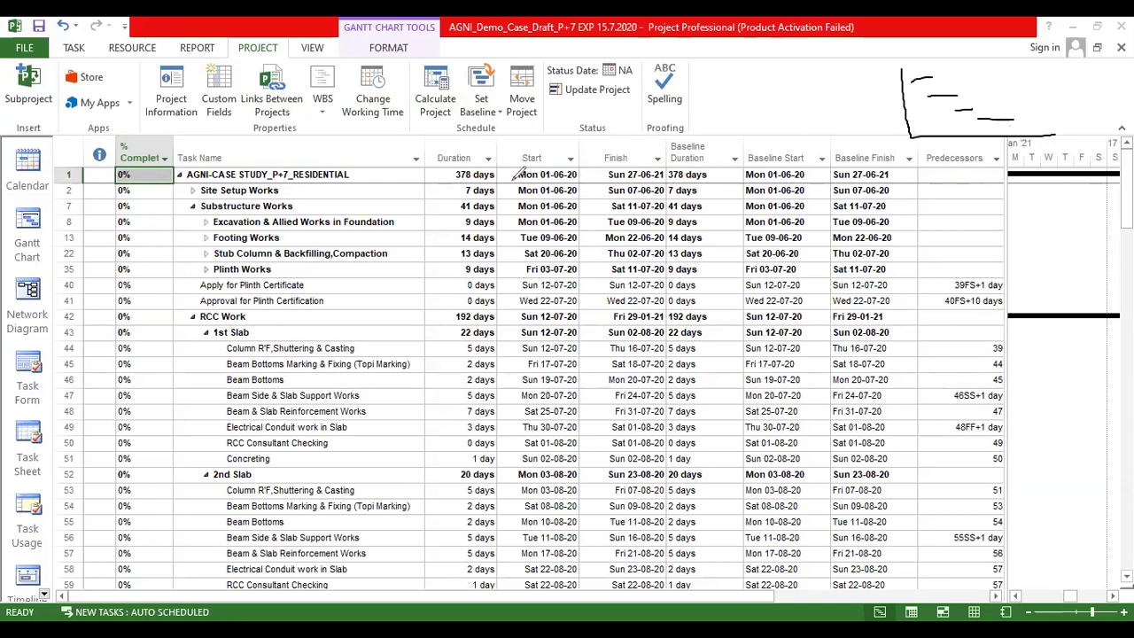
pyautogui.moveTo(530, 183)
pyautogui.mouseDown()
pyautogui.moveTo(571, 183)
pyautogui.moveTo(576, 165)
pyautogui.moveTo(514, 172)
pyautogui.moveTo(562, 181)
pyautogui.mouseUp()
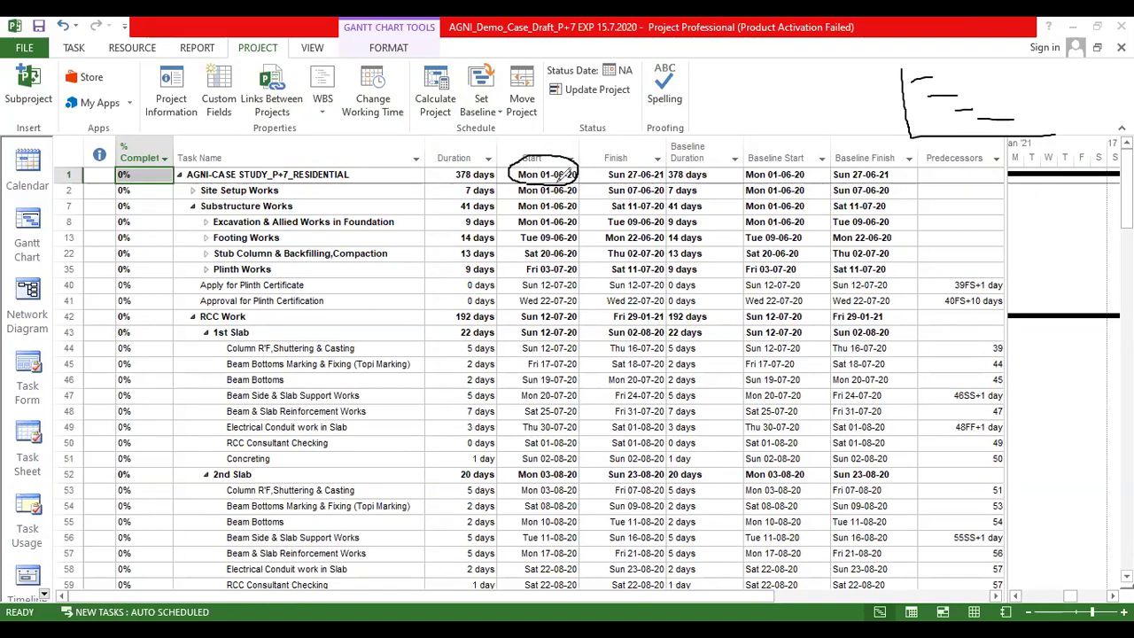
# Step: Clear the old sketch, redraw axes with staggered schedule bars, mark the dates 1/6 and 15/7, circle 15/7, and leave annotation mode
pyautogui.moveTo(555, 163); pyautogui.dragTo(575, 151)
pyautogui.press('e')
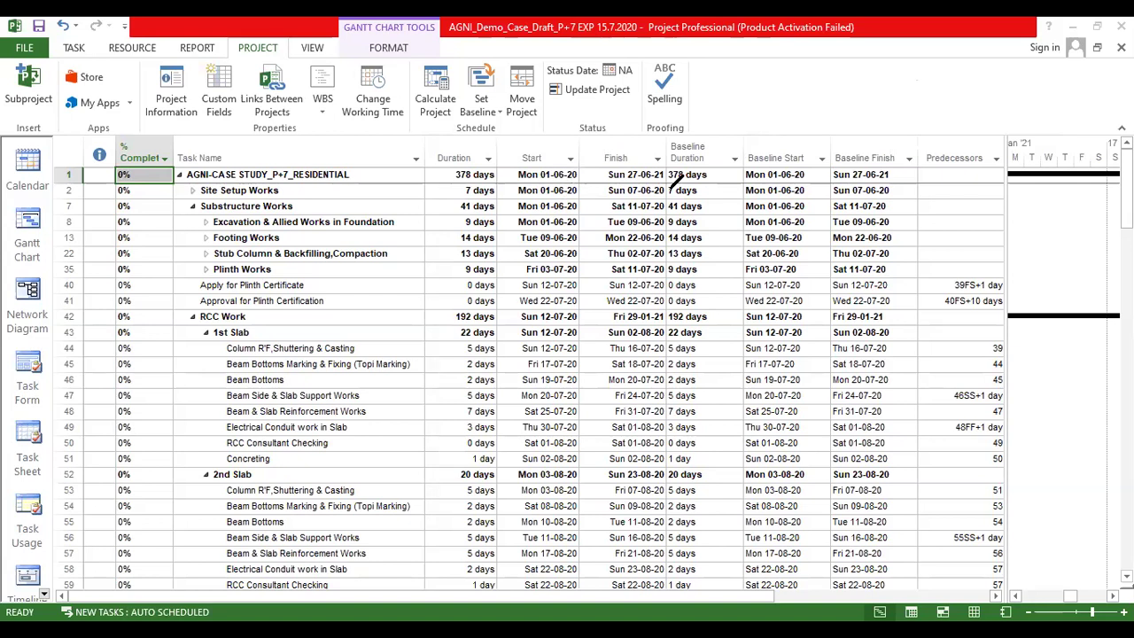
pyautogui.press('Escape')
pyautogui.moveTo(903, 55)
pyautogui.mouseDown()
pyautogui.moveTo(903, 132)
pyautogui.moveTo(1039, 142)
pyautogui.moveTo(928, 70)
pyautogui.moveTo(990, 139)
pyautogui.moveTo(1007, 117)
pyautogui.mouseUp()
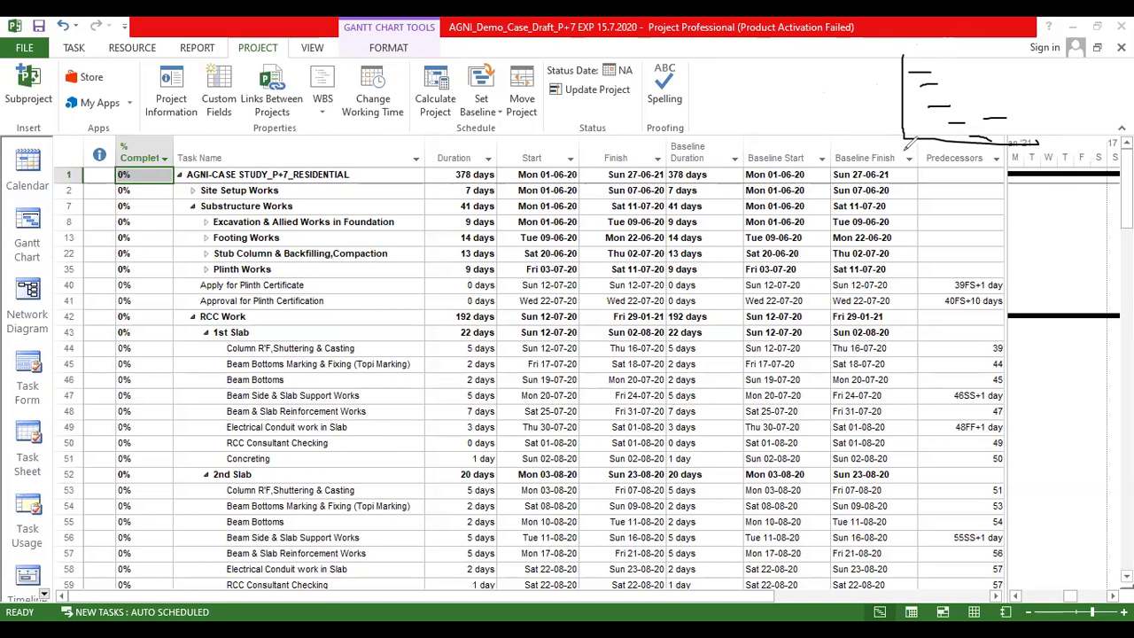
pyautogui.moveTo(916, 149); pyautogui.dragTo(912, 163)
pyautogui.moveTo(984, 51)
pyautogui.mouseDown()
pyautogui.moveTo(998, 209)
pyautogui.moveTo(1015, 234)
pyautogui.mouseUp()
pyautogui.moveTo(1020, 216); pyautogui.dragTo(1024, 232)
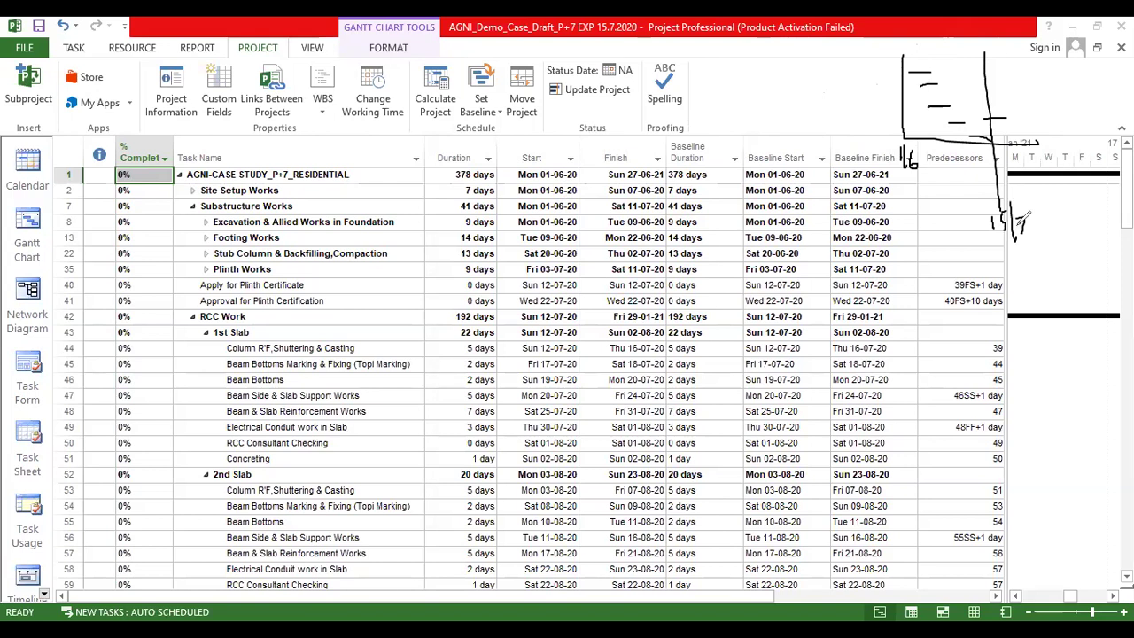
pyautogui.moveTo(990, 238)
pyautogui.mouseDown()
pyautogui.moveTo(1018, 252)
pyautogui.moveTo(1023, 191)
pyautogui.moveTo(986, 248)
pyautogui.mouseUp()
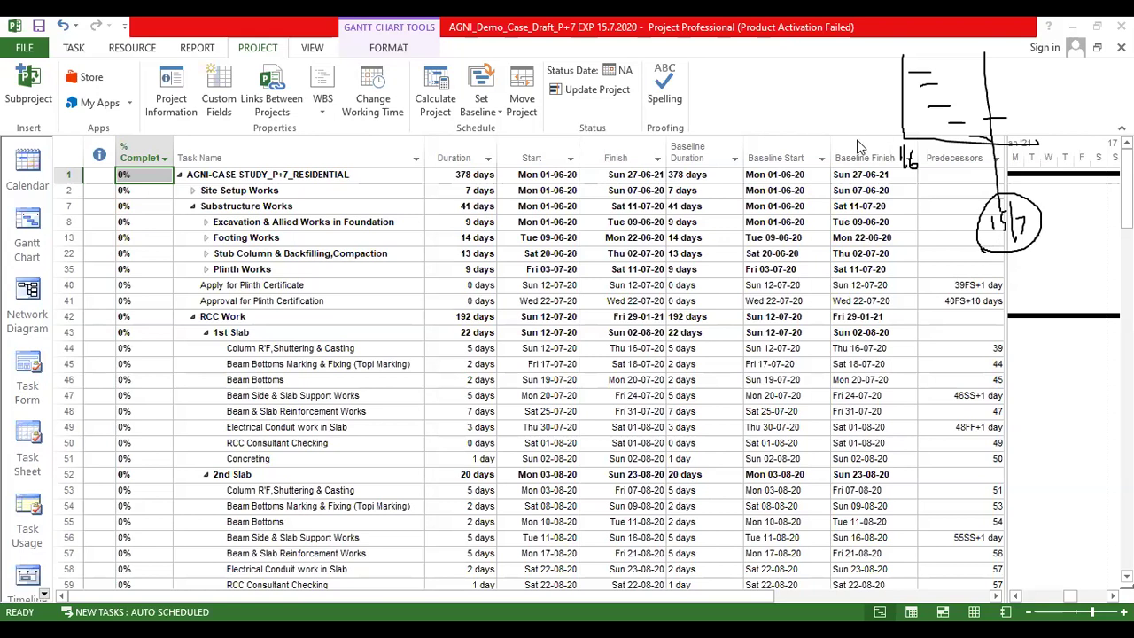
pyautogui.press('Escape')
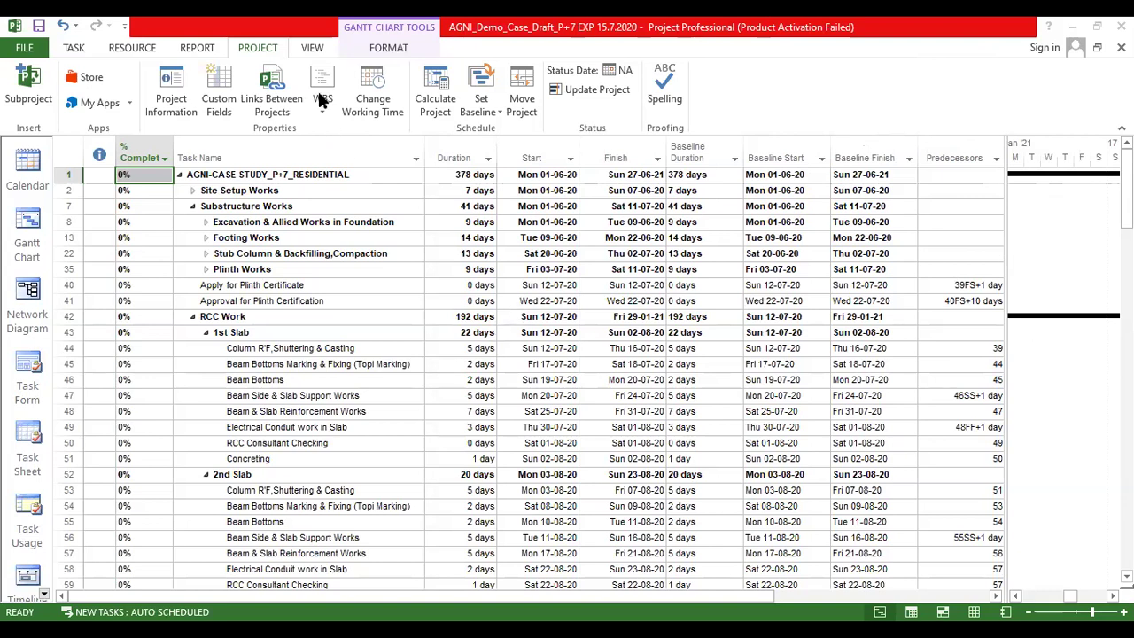
# Step: Set the project's status date to Wed 15-07-20 in the Project Information settings
pyautogui.click(171, 93)
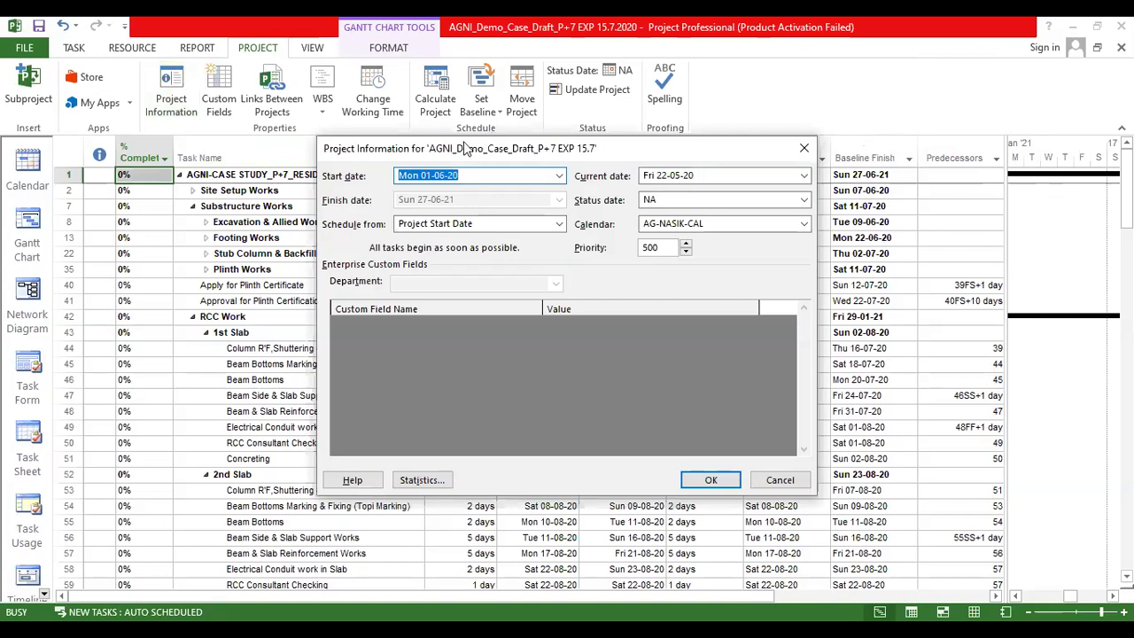
pyautogui.moveTo(467, 149); pyautogui.dragTo(420, 124)
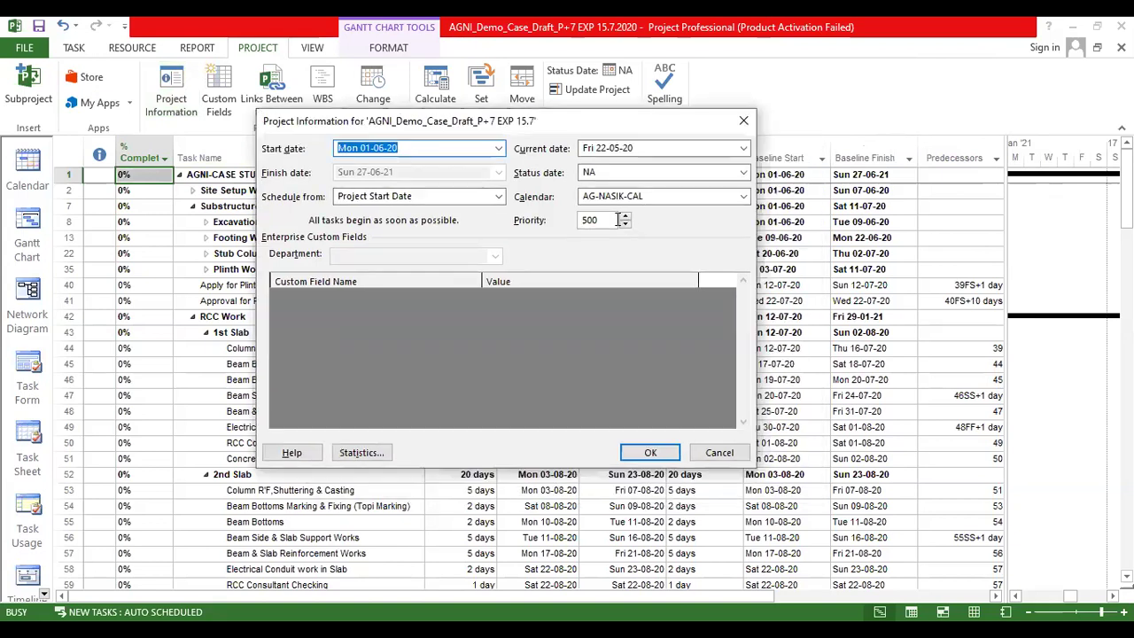
pyautogui.click(742, 175)
pyautogui.click(743, 174)
pyautogui.click(740, 192)
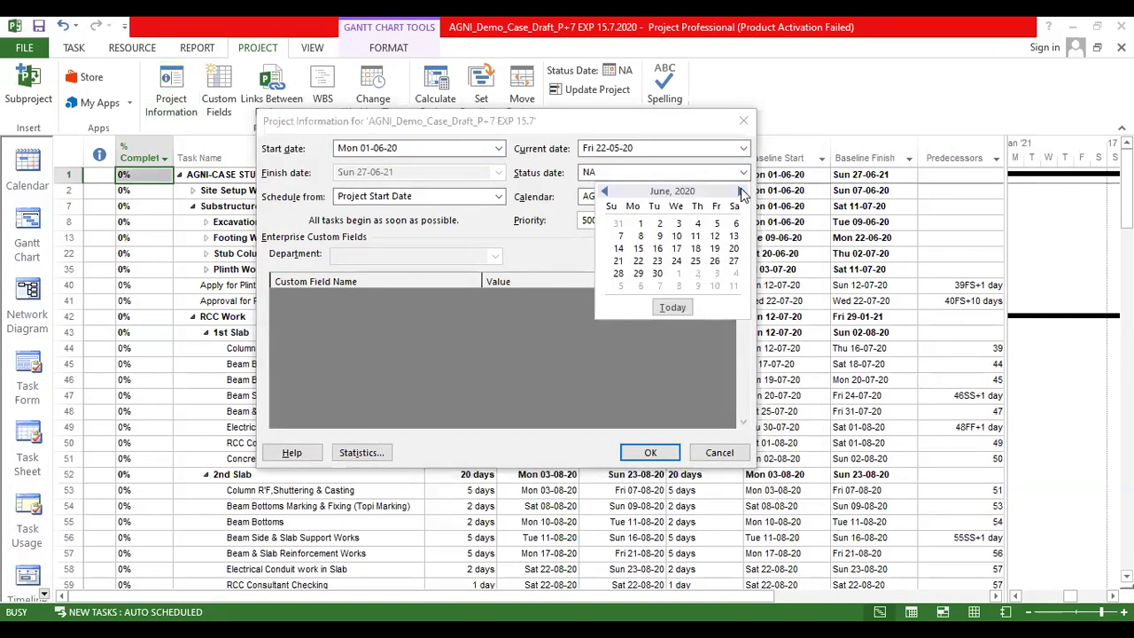
pyautogui.click(741, 191)
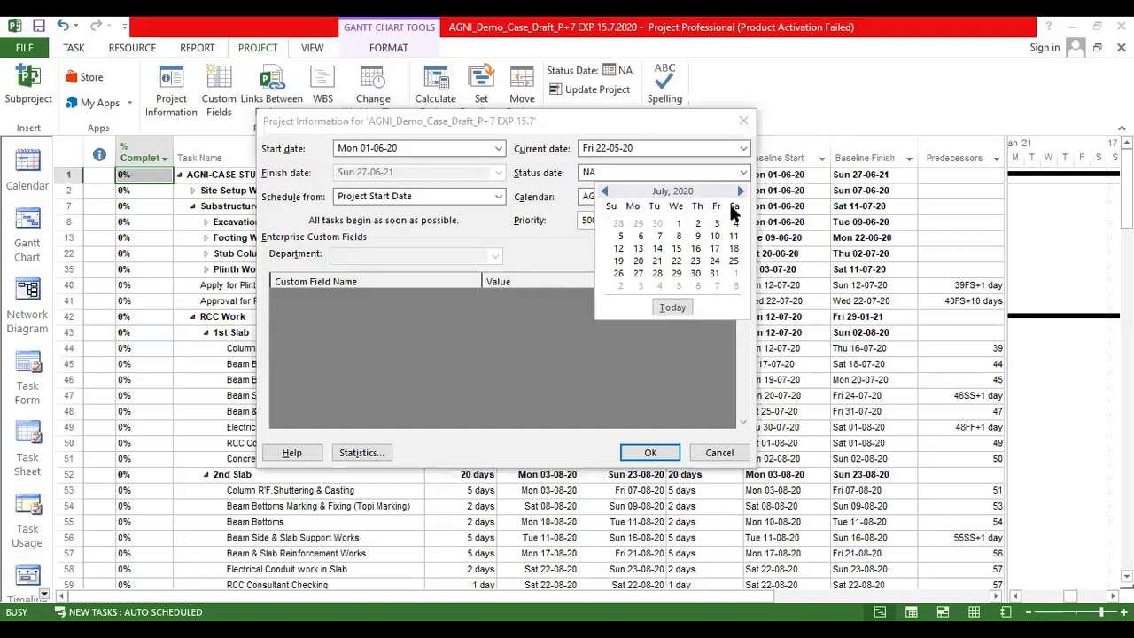
pyautogui.click(676, 248)
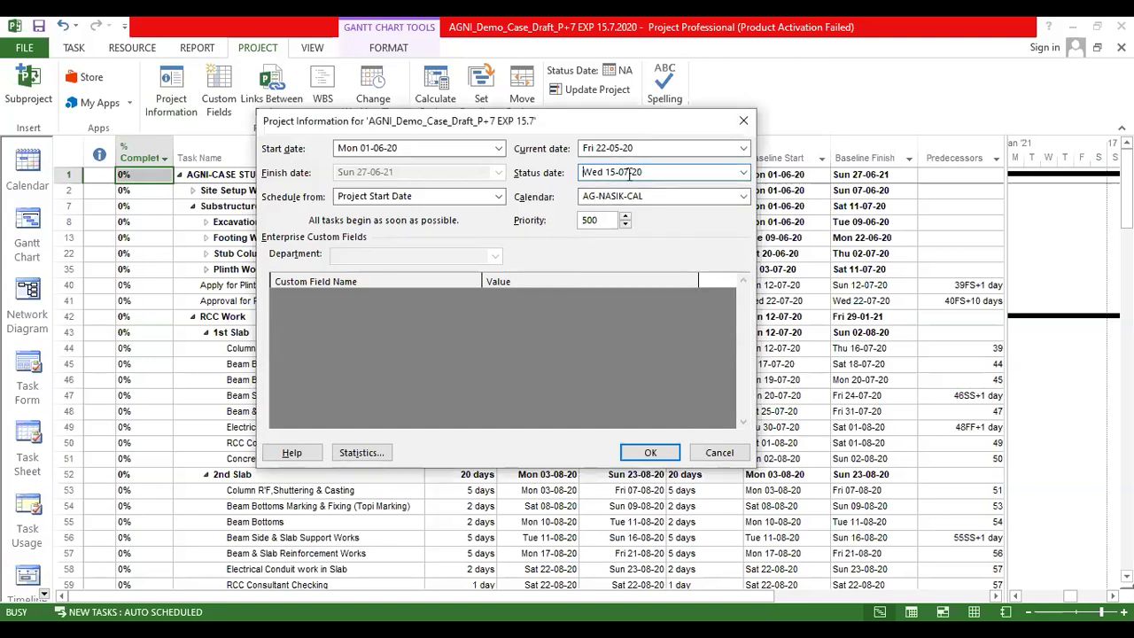
pyautogui.click(656, 453)
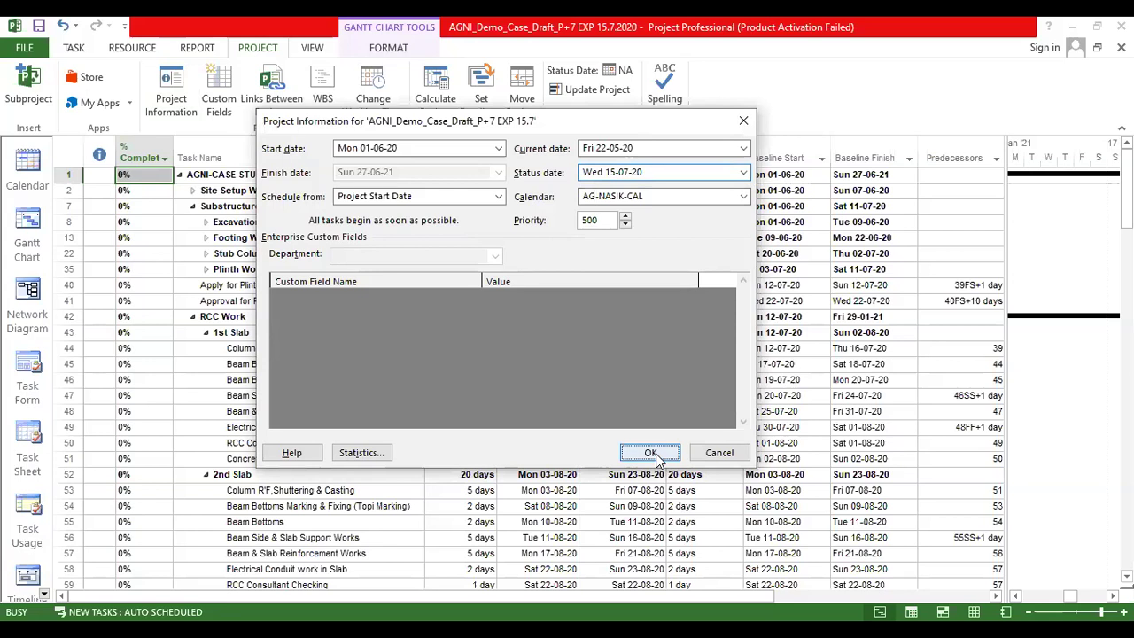
# Step: Enlarge the Gantt chart area and set its timescale to Years on the middle tier and Months on the bottom tier
pyautogui.moveTo(1007, 232); pyautogui.dragTo(1000, 261)
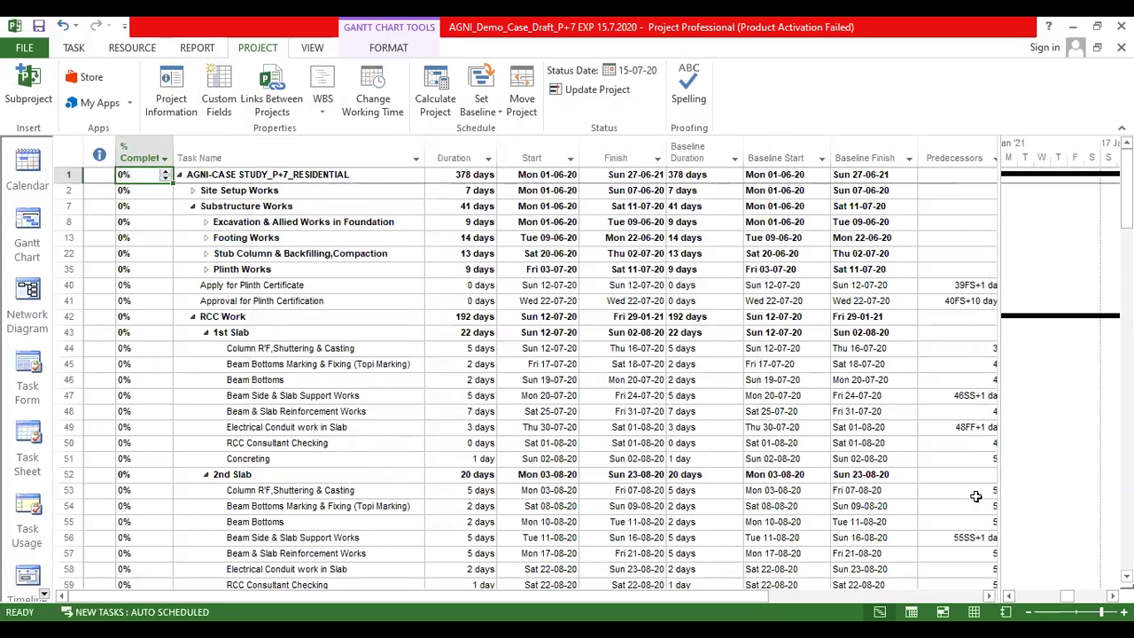
pyautogui.moveTo(998, 202); pyautogui.dragTo(676, 255)
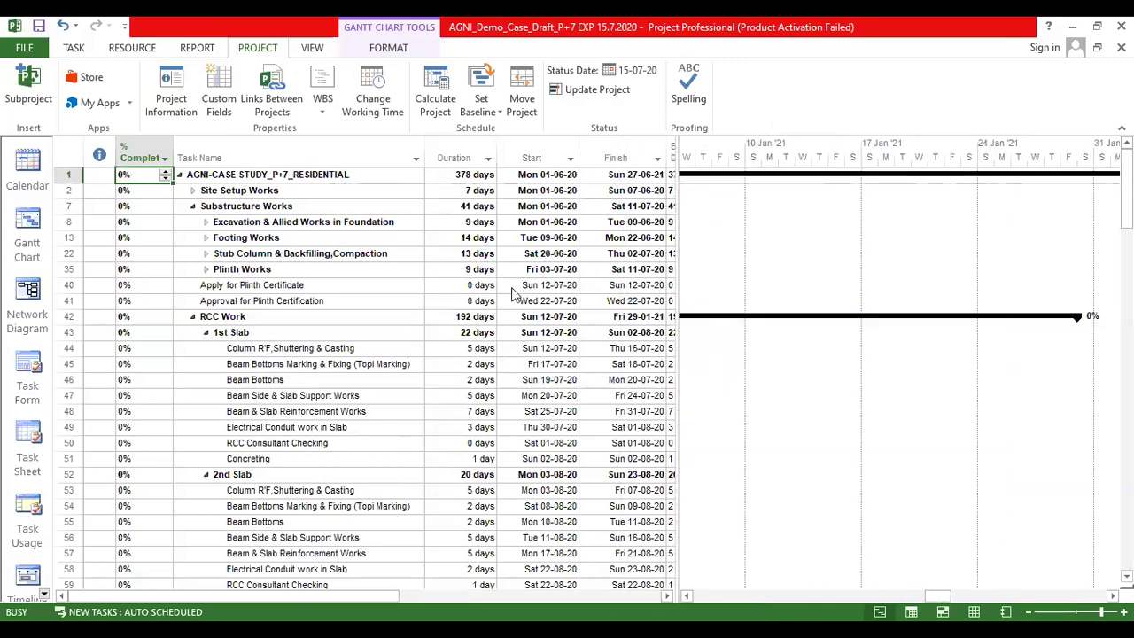
pyautogui.click(439, 259)
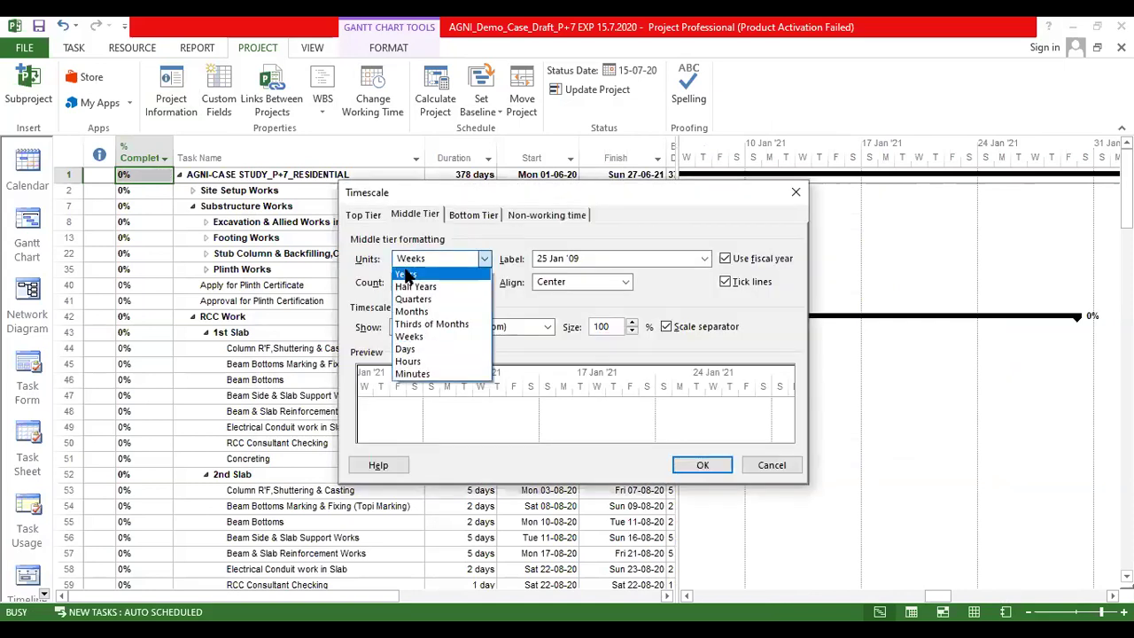
pyautogui.click(459, 260)
pyautogui.click(483, 218)
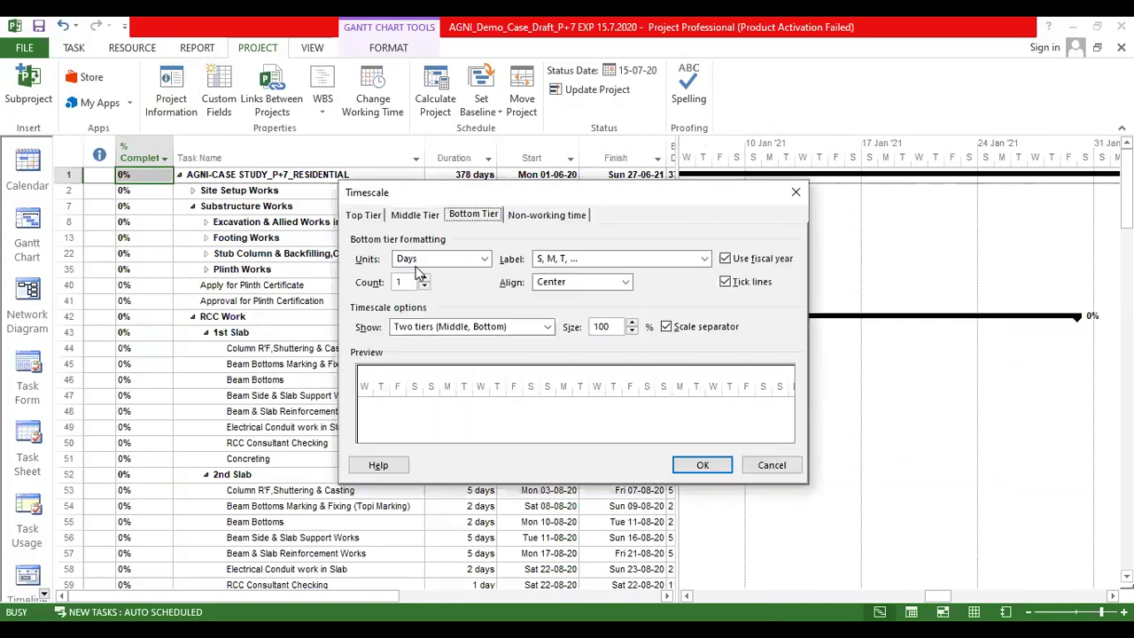
pyautogui.click(447, 258)
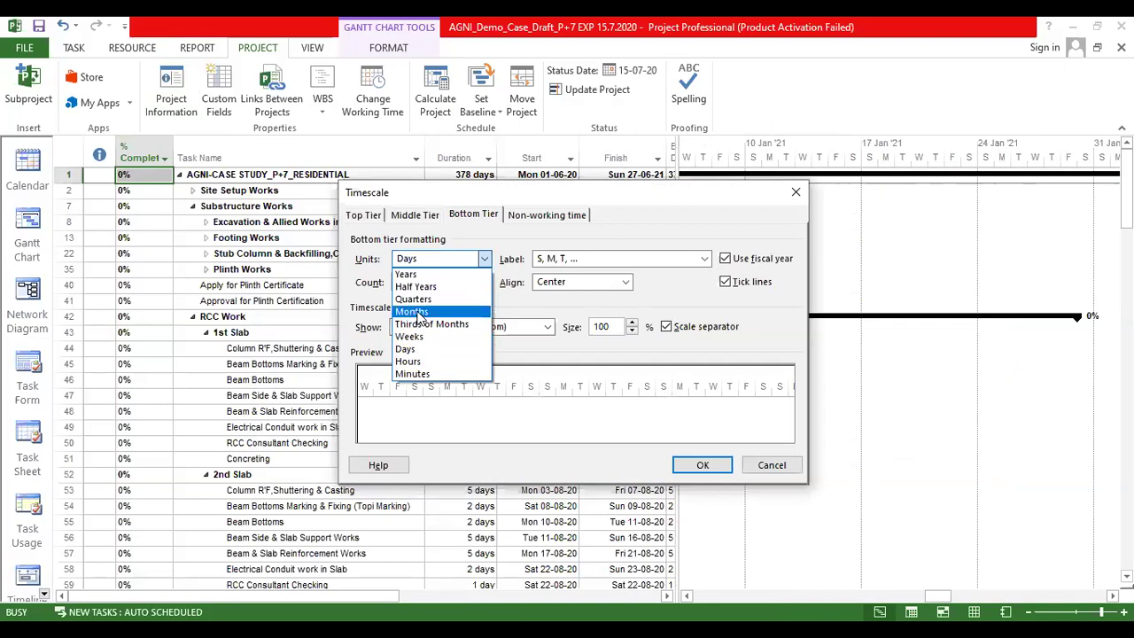
pyautogui.click(415, 312)
pyautogui.click(700, 464)
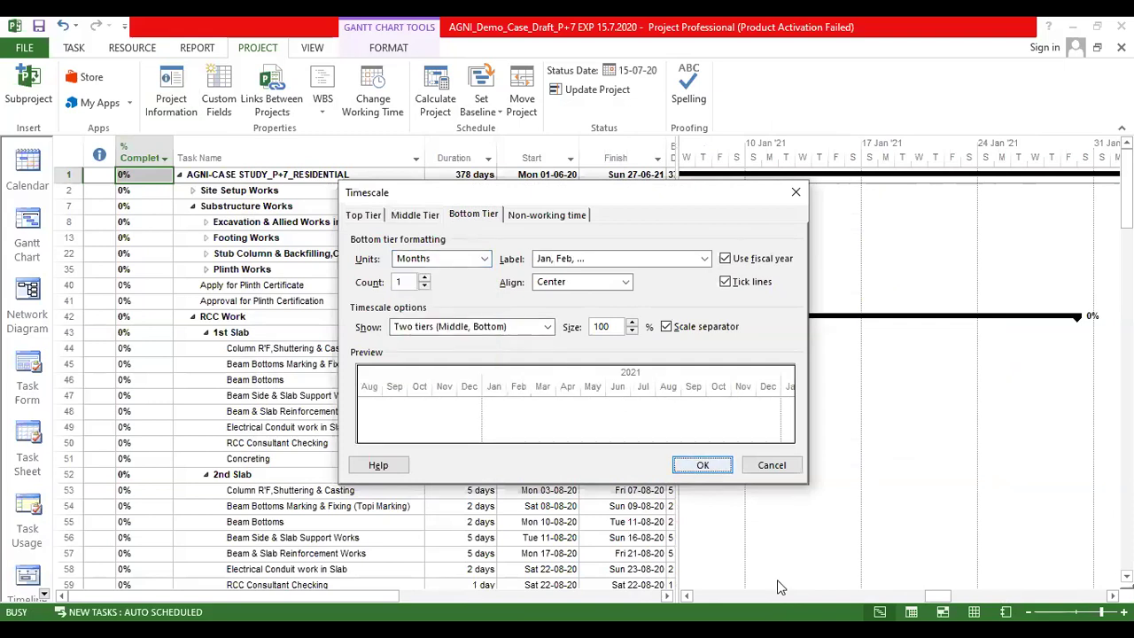
pyautogui.click(744, 596)
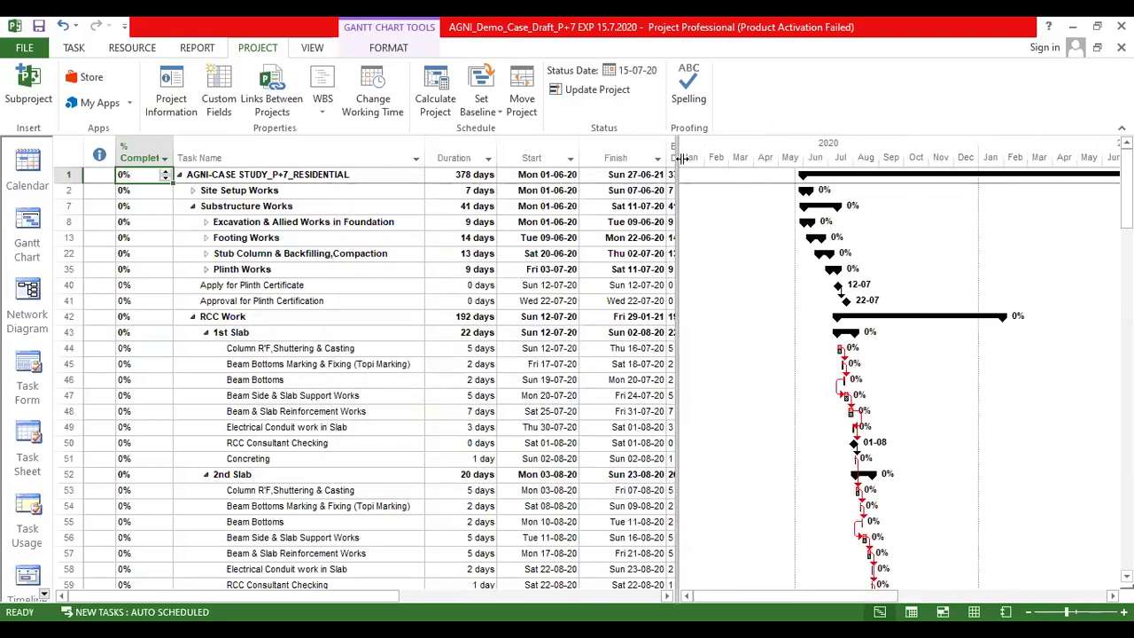
pyautogui.moveTo(680, 166); pyautogui.dragTo(682, 166)
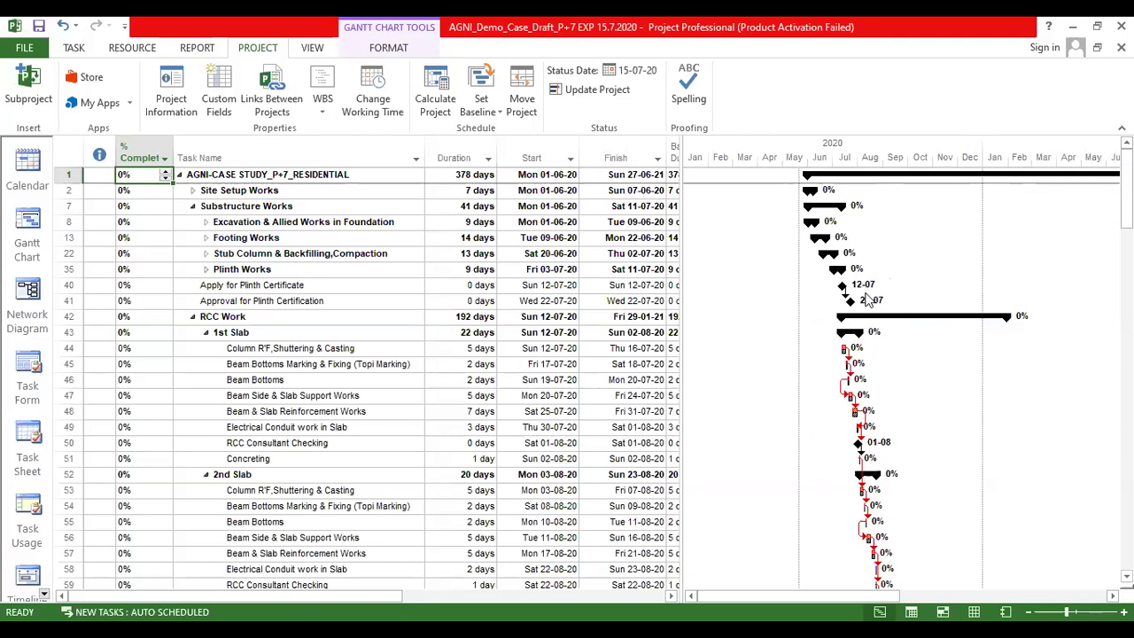
# Step: Reapply Years and Months as the middle and bottom timescale units, and widen the table area slightly
pyautogui.doubleClick(824, 157)
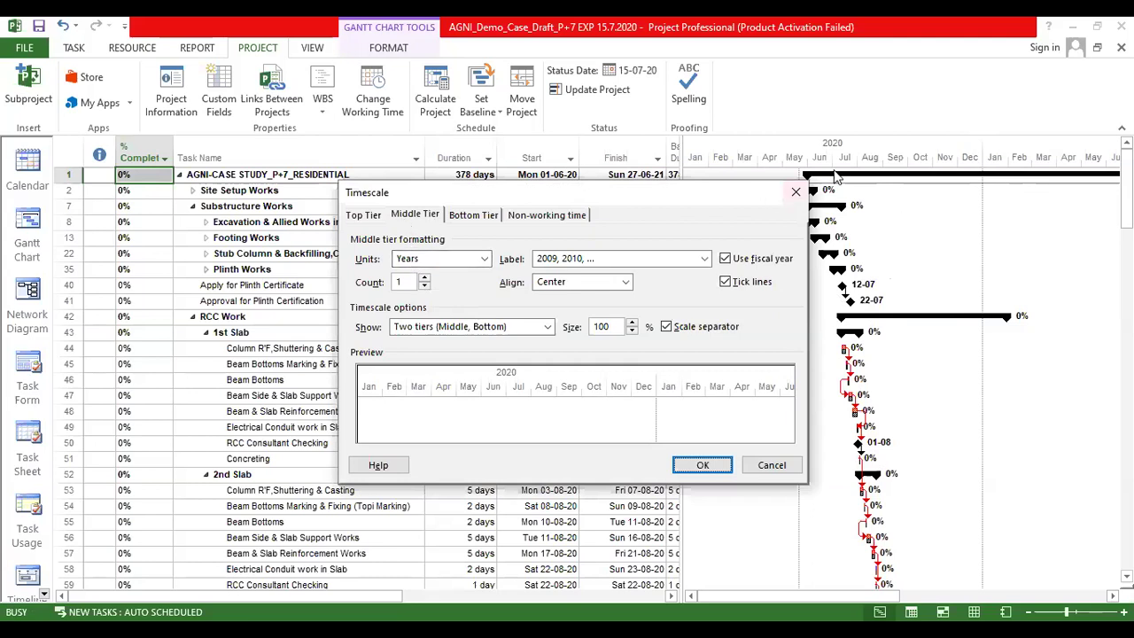
pyautogui.click(413, 260)
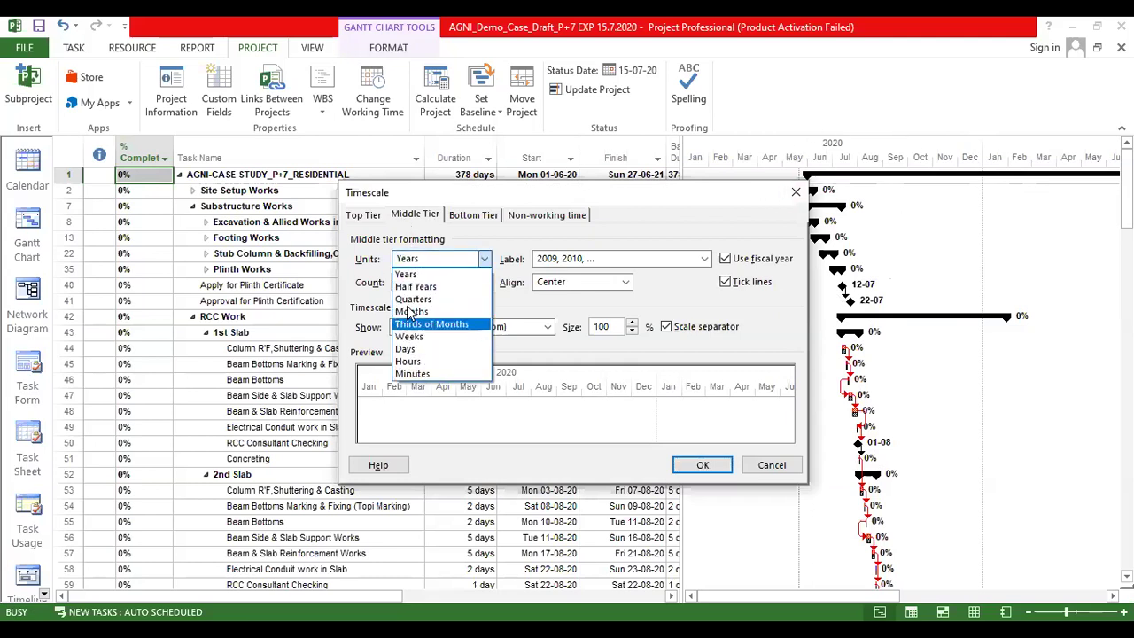
pyautogui.click(406, 275)
pyautogui.click(472, 215)
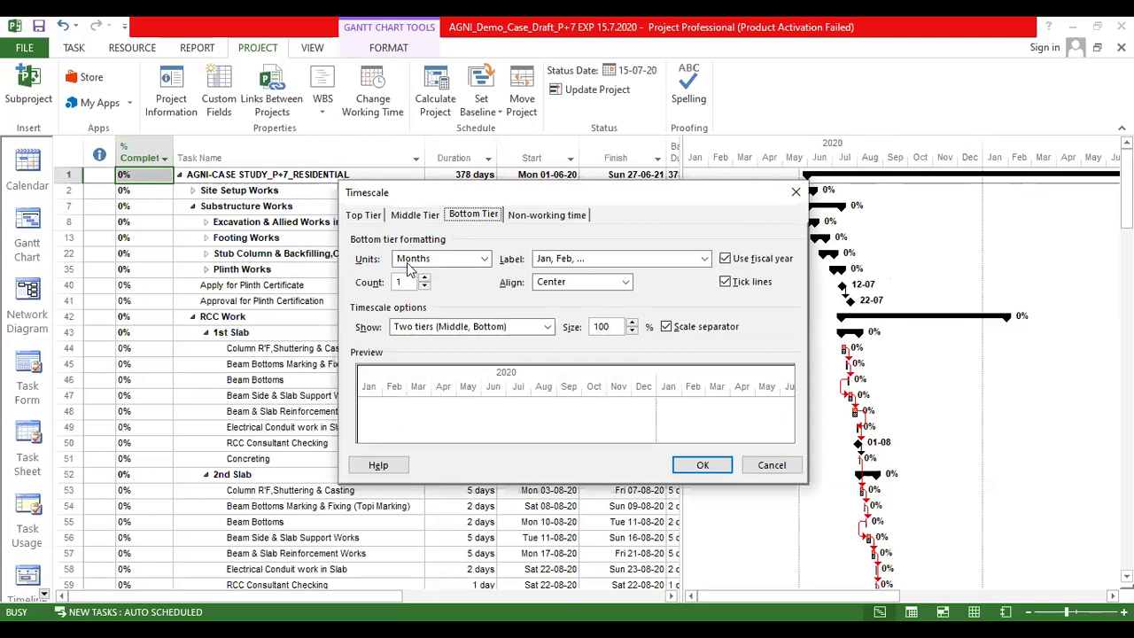
pyautogui.click(412, 260)
pyautogui.click(411, 313)
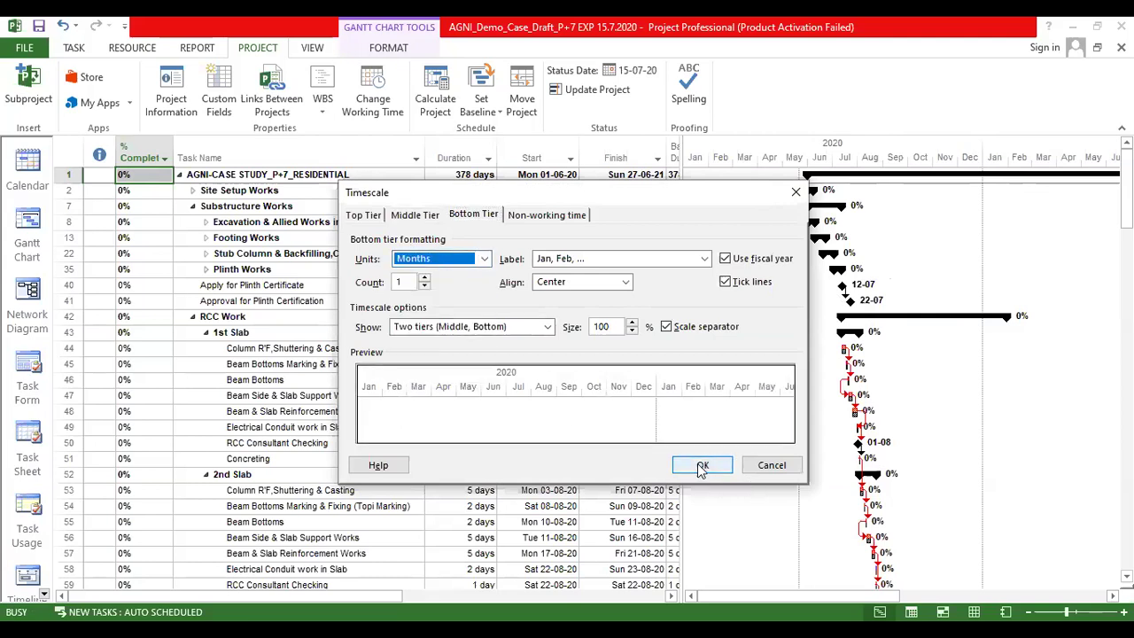
pyautogui.click(701, 467)
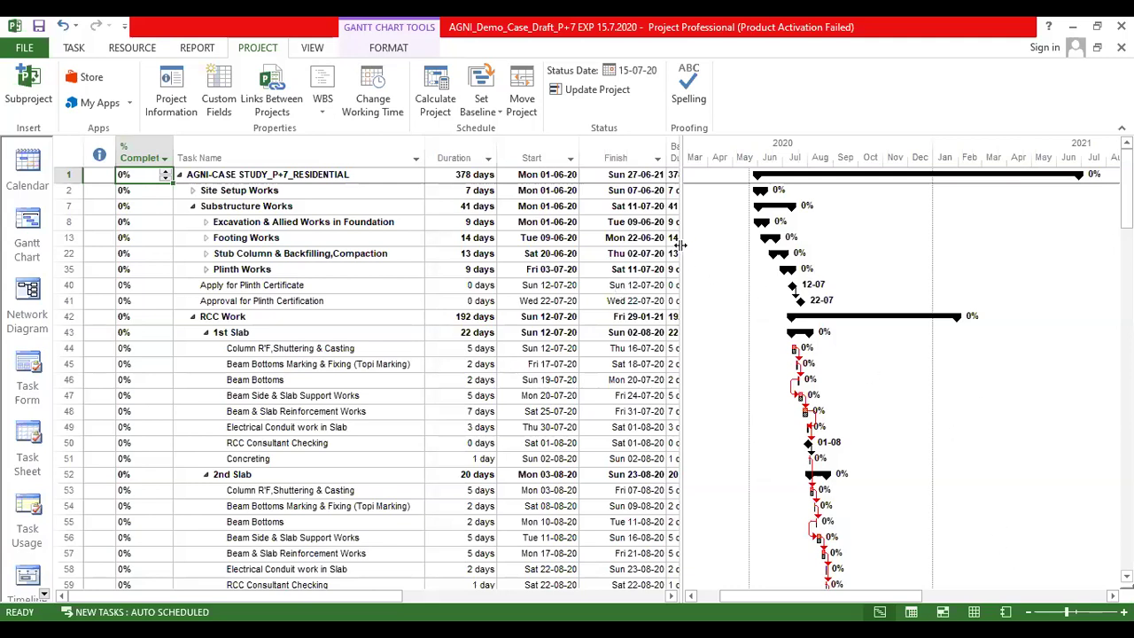
pyautogui.moveTo(681, 248); pyautogui.dragTo(693, 248)
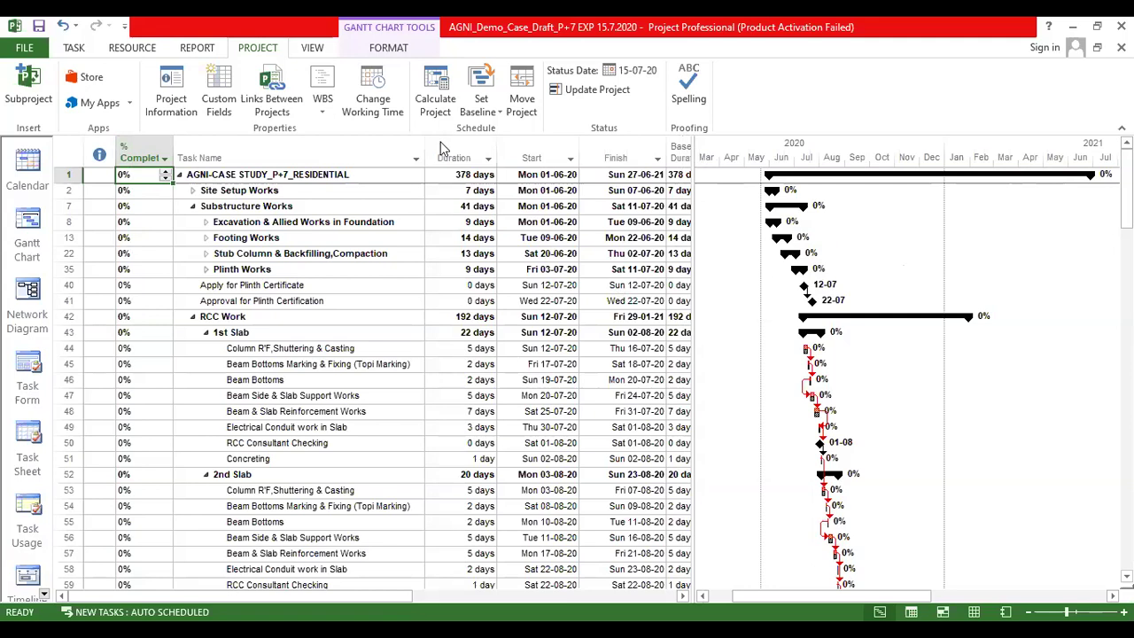
# Step: Open the Gantt chart's gridline settings and give the Project Start line a solid line type
pyautogui.rightClick(900, 257)
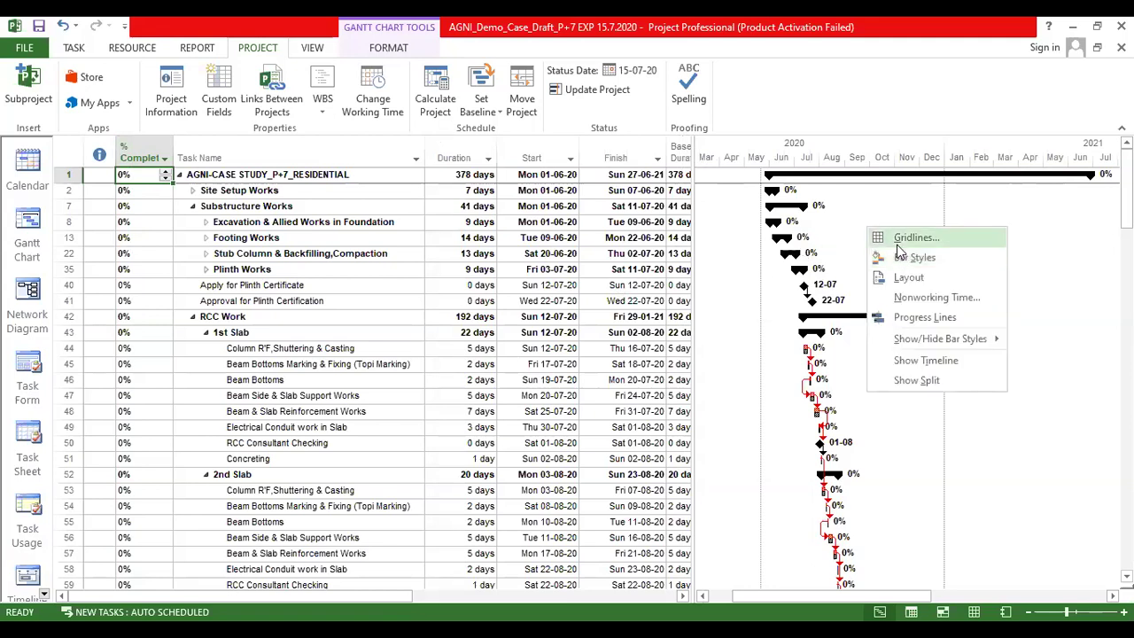
pyautogui.click(913, 238)
pyautogui.click(406, 385)
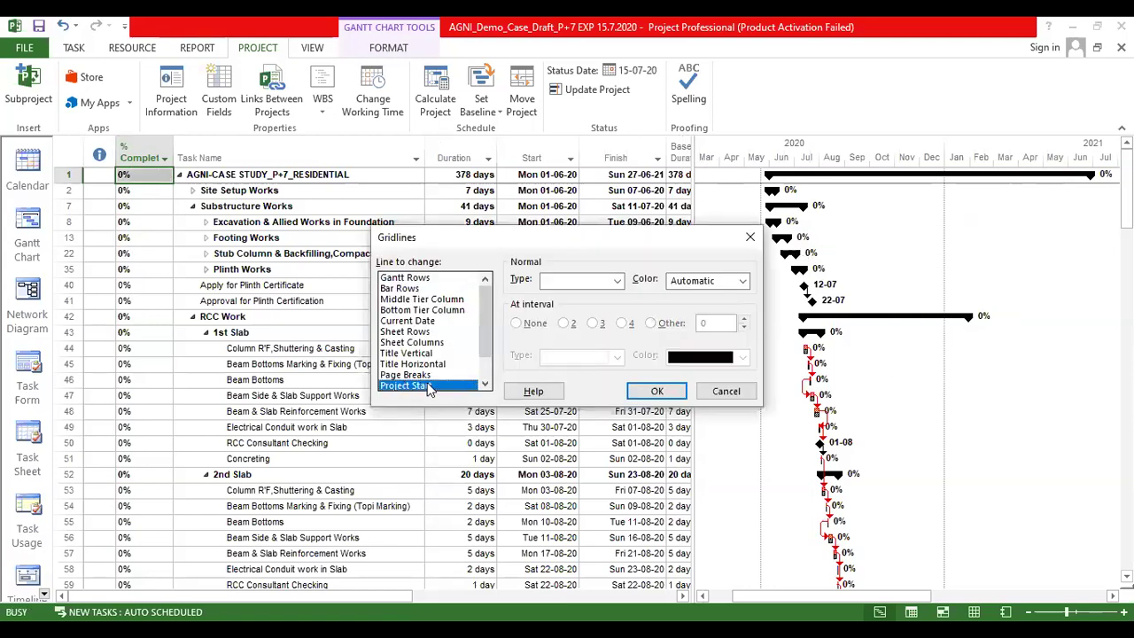
pyautogui.click(611, 281)
pyautogui.click(580, 301)
pyautogui.click(722, 283)
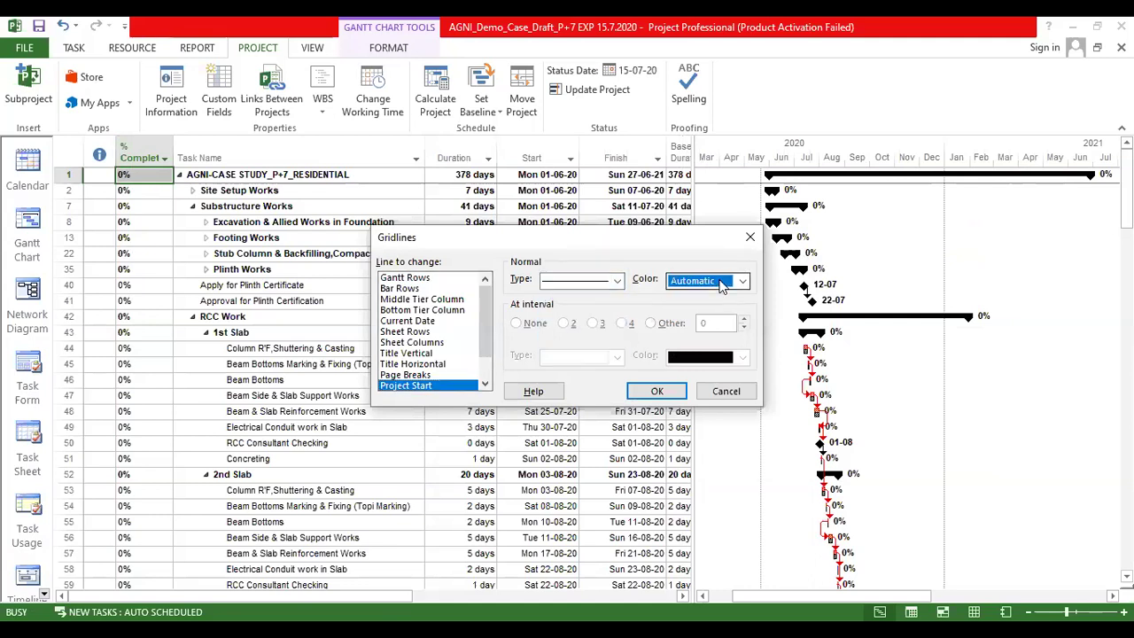
# Step: Format the Status Date gridline as a solid red line and apply the gridline settings
pyautogui.scroll(-6, 722, 283)
pyautogui.click(485, 383)
pyautogui.click(485, 383)
pyautogui.click(485, 384)
pyautogui.click(404, 375)
pyautogui.click(597, 285)
pyautogui.click(580, 297)
pyautogui.click(701, 280)
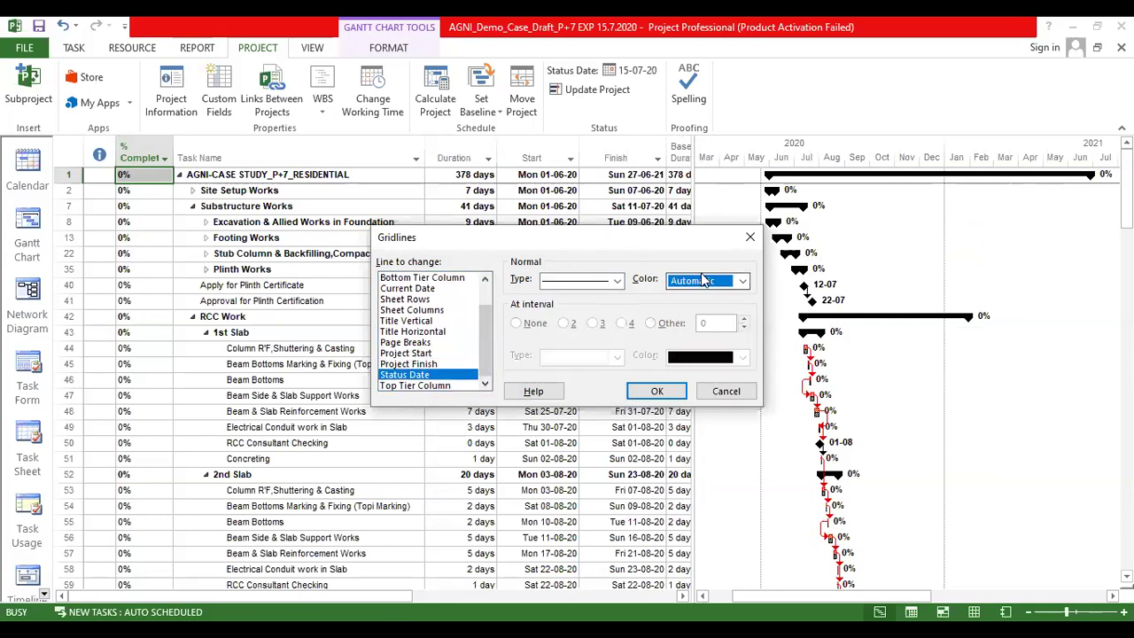
pyautogui.click(691, 427)
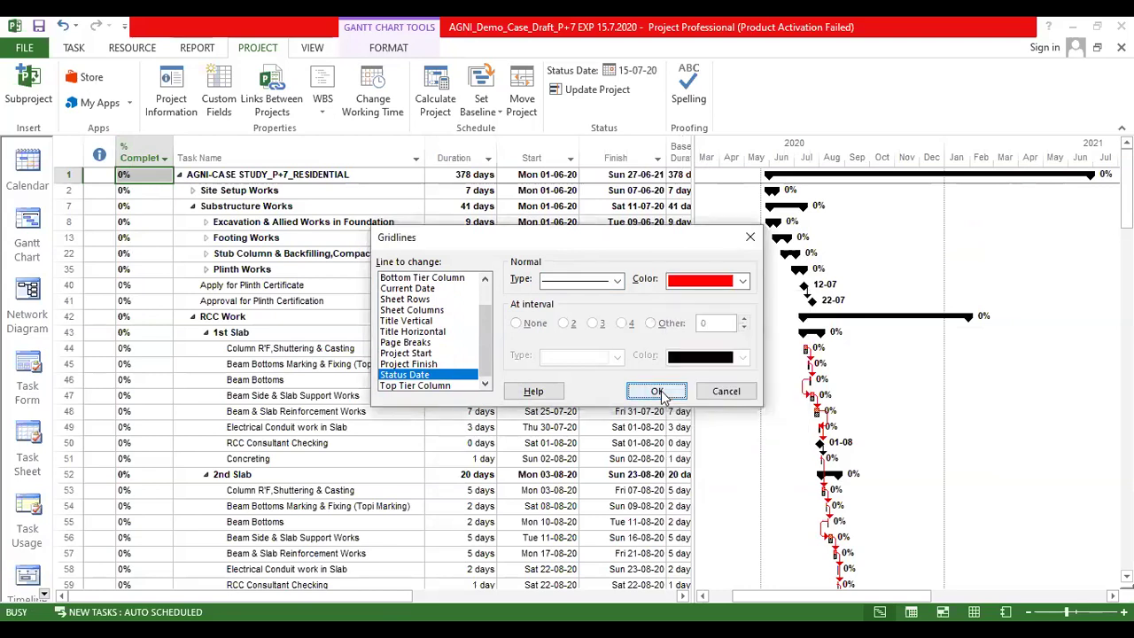
pyautogui.click(657, 391)
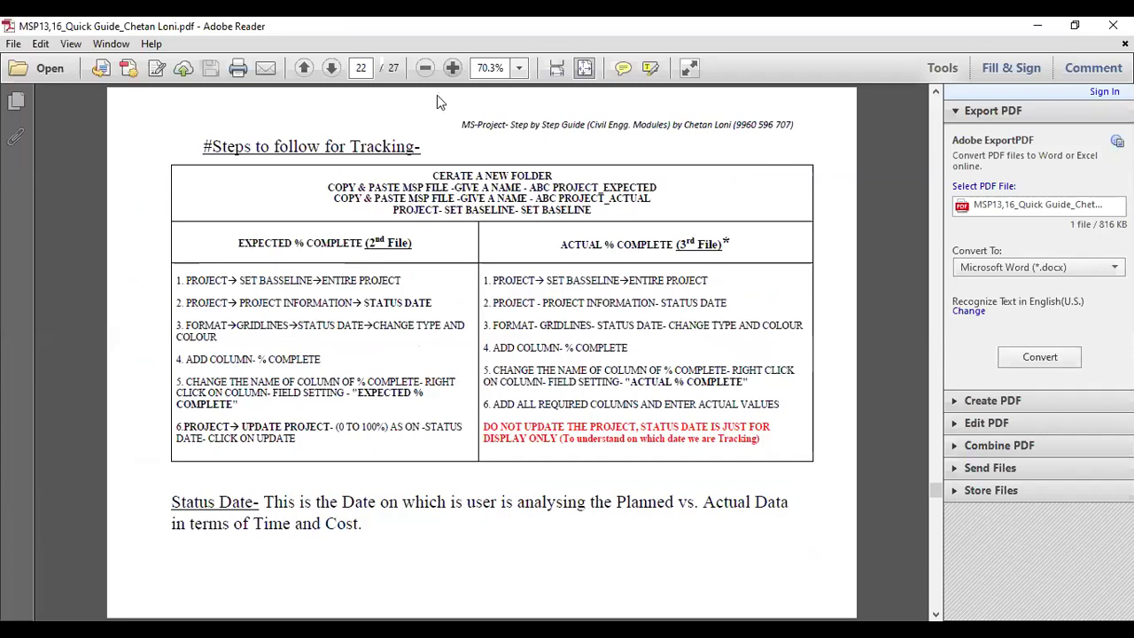
# Step: In Adobe Reader, enlarge the quick guide's tracking page and review the baseline, status date and % Complete column steps for the Expected % Complete file
pyautogui.hotkey('ctrl', '2')
pyautogui.moveTo(131, 316); pyautogui.dragTo(375, 310)
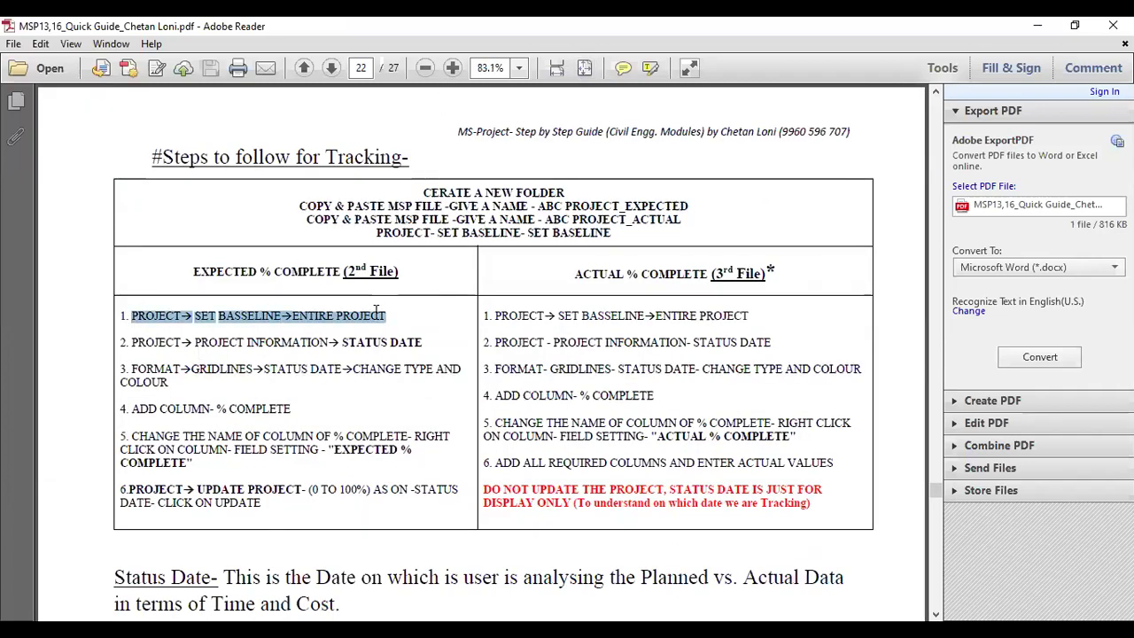
pyautogui.click(222, 322)
pyautogui.moveTo(195, 317); pyautogui.dragTo(262, 324)
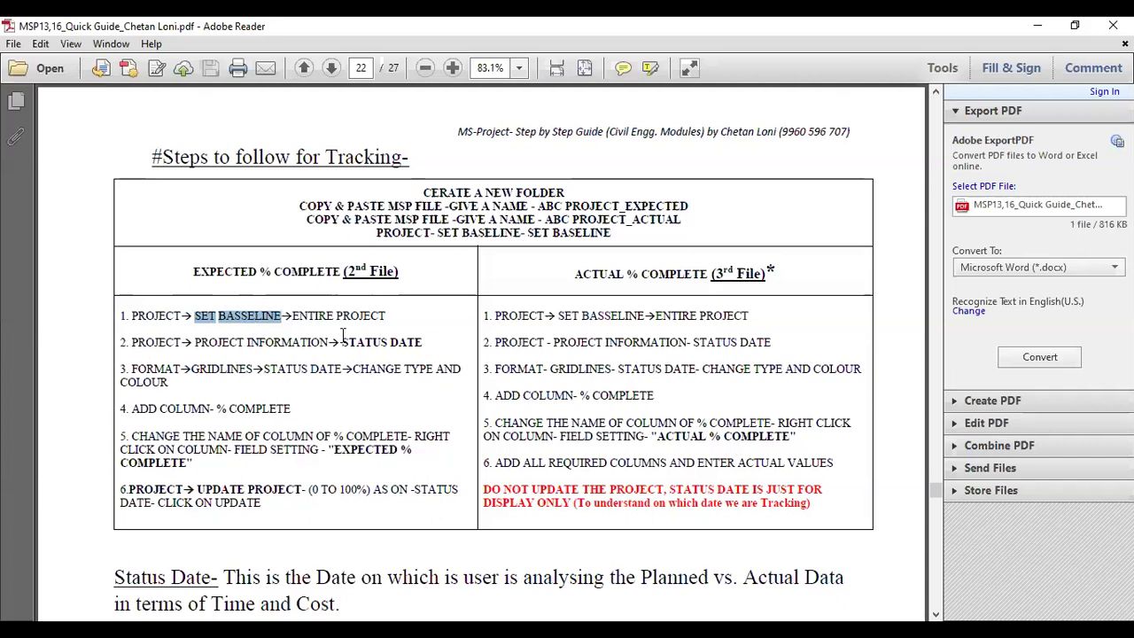
pyautogui.moveTo(340, 342); pyautogui.dragTo(443, 343)
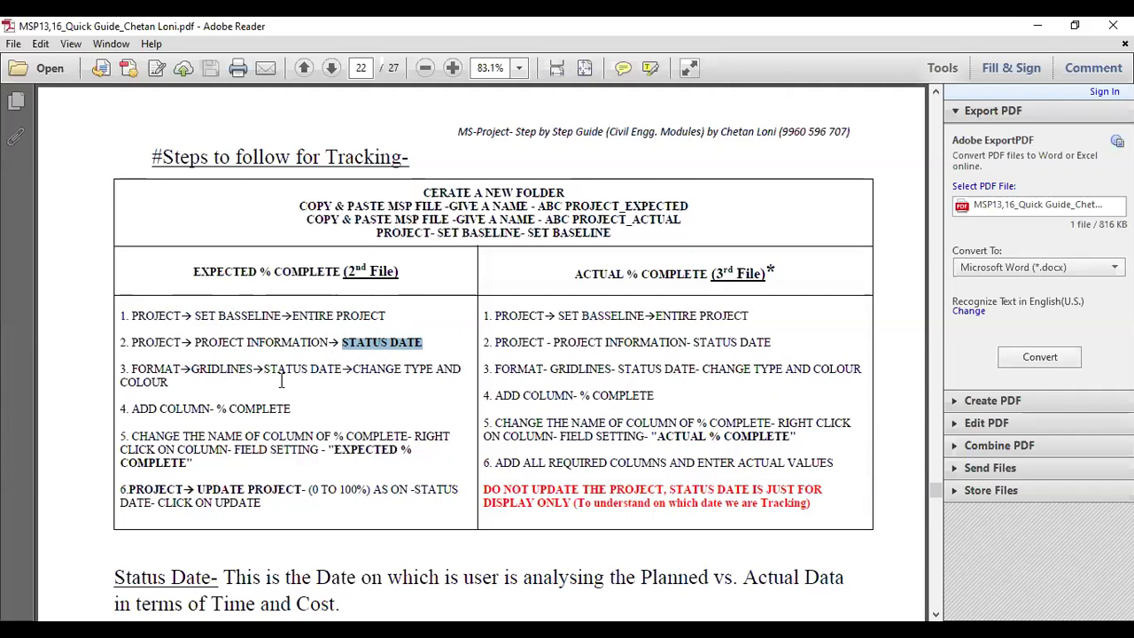
pyautogui.moveTo(143, 409); pyautogui.dragTo(292, 408)
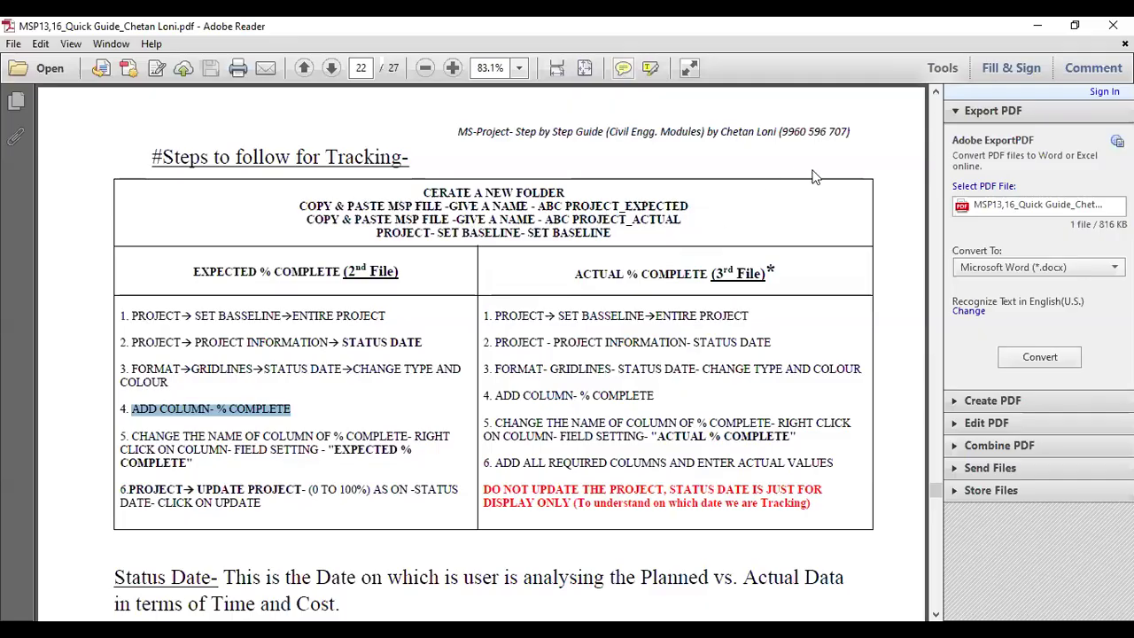
# Step: In the Adobe Reader guide, review the fifth tracking step on renaming the % Complete column for the Expected % Complete file
pyautogui.hotkey('alt', 'Tab')
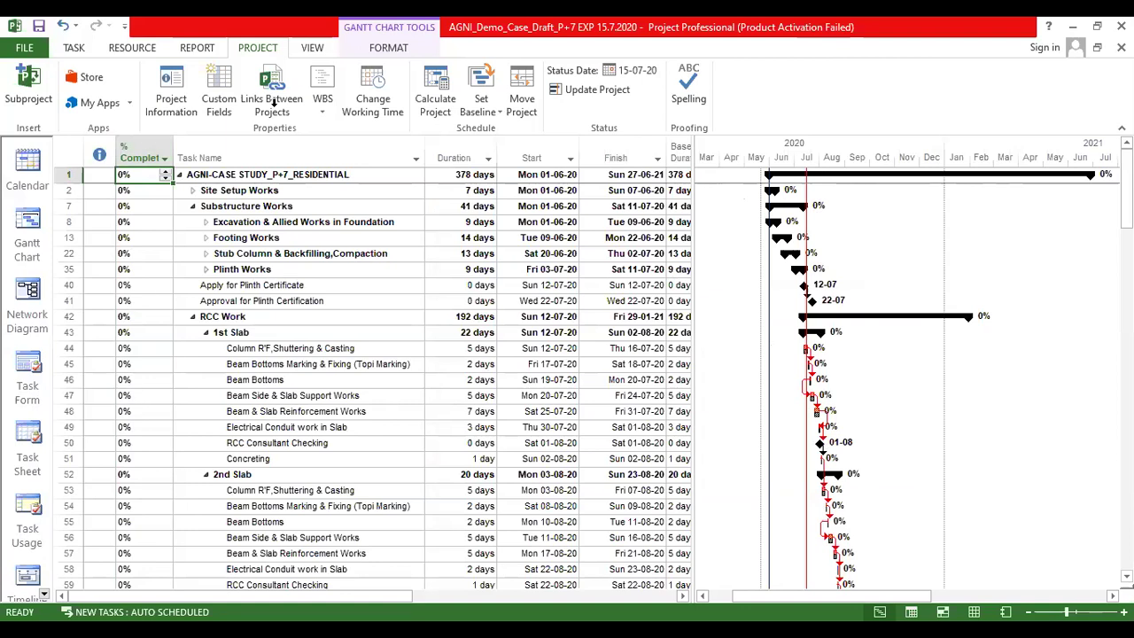
pyautogui.hotkey('alt', 'Tab')
pyautogui.moveTo(131, 437); pyautogui.dragTo(198, 463)
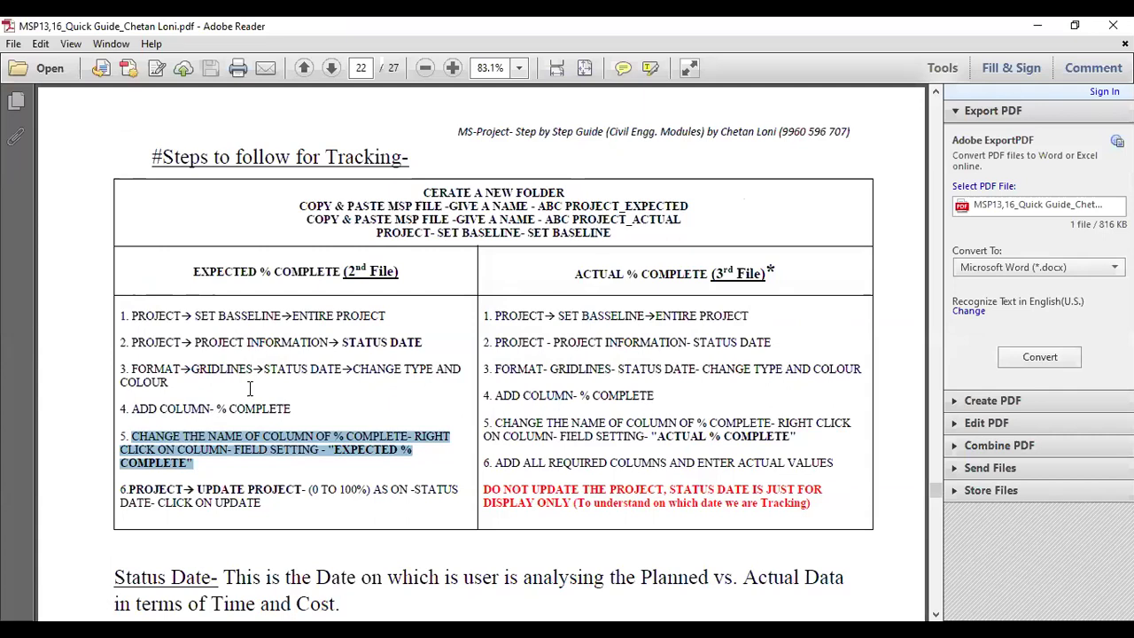
pyautogui.click(208, 456)
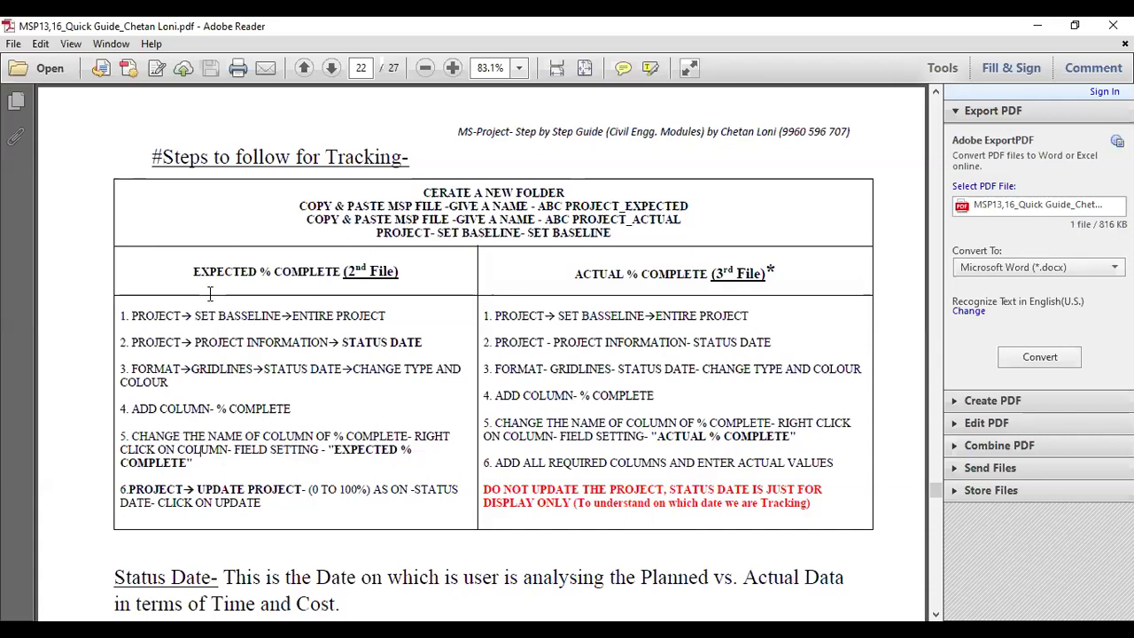
pyautogui.moveTo(193, 271); pyautogui.dragTo(340, 271)
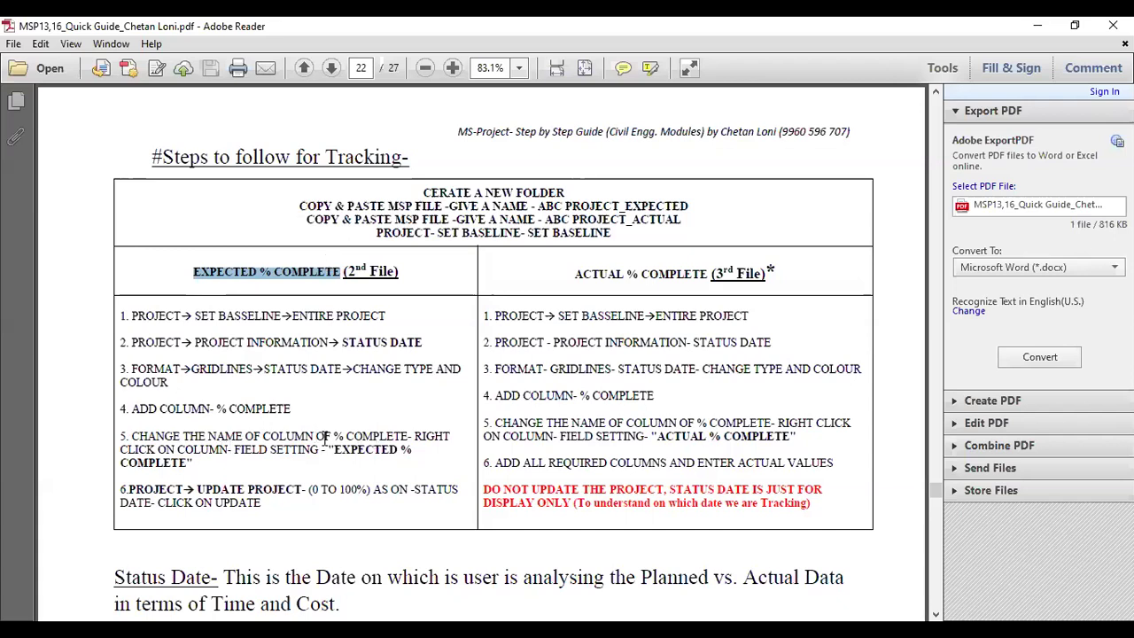
pyautogui.moveTo(332, 436); pyautogui.dragTo(449, 436)
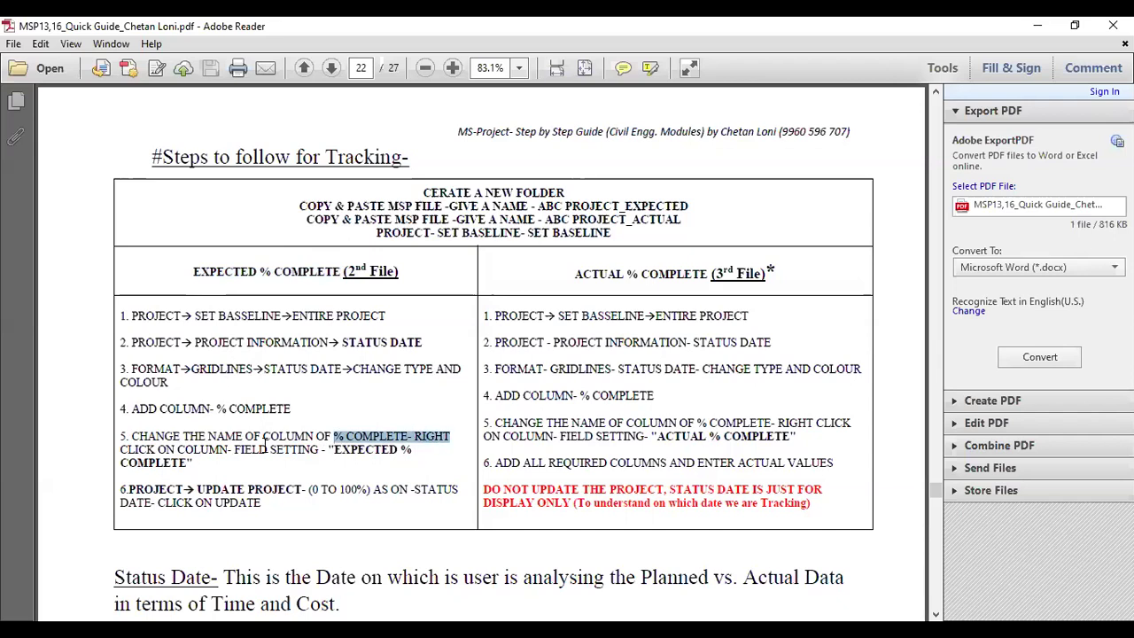
pyautogui.doubleClick(338, 450)
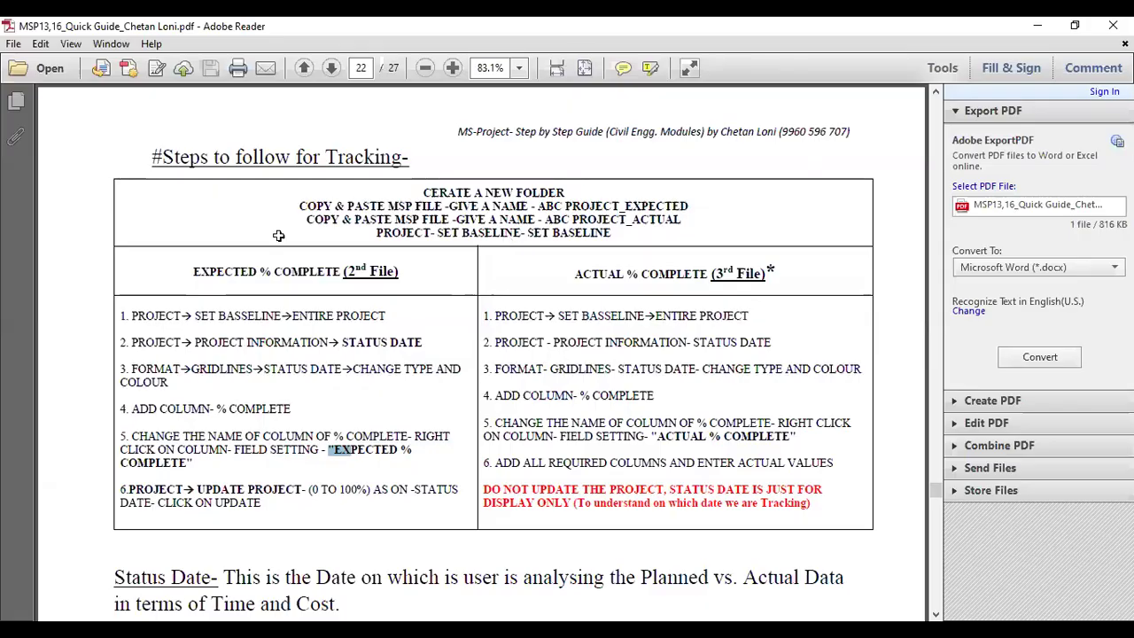
# Step: In MS Project, set the % Complete column's title to EXPECTED % COMPLETE through its field settings, and widen the column slightly
pyautogui.hotkey('alt', 'Tab')
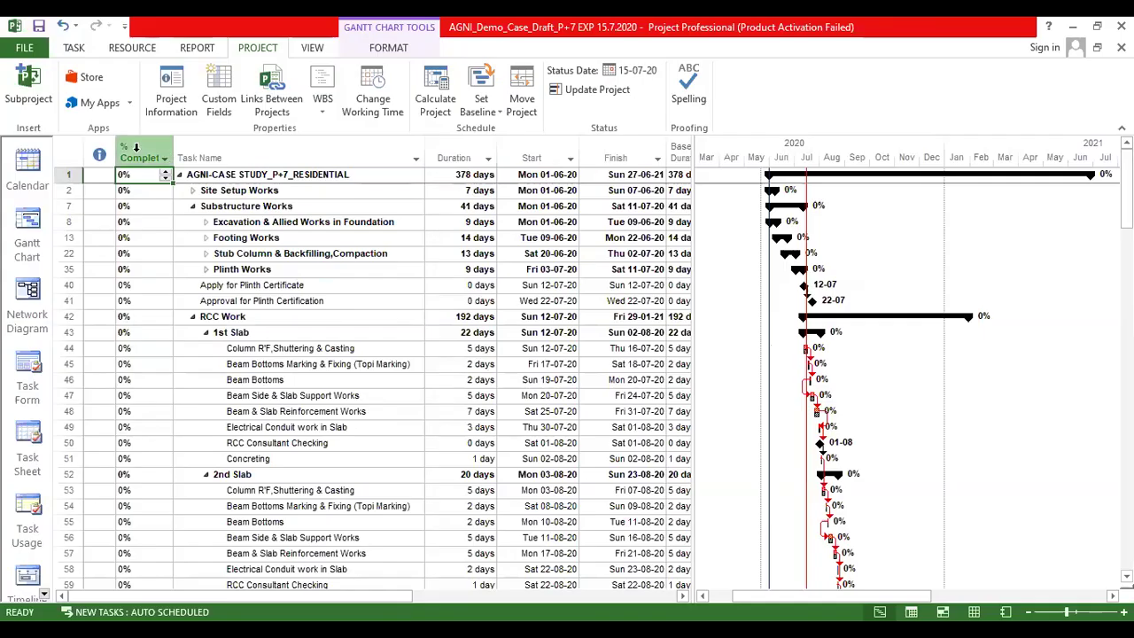
pyautogui.rightClick(136, 148)
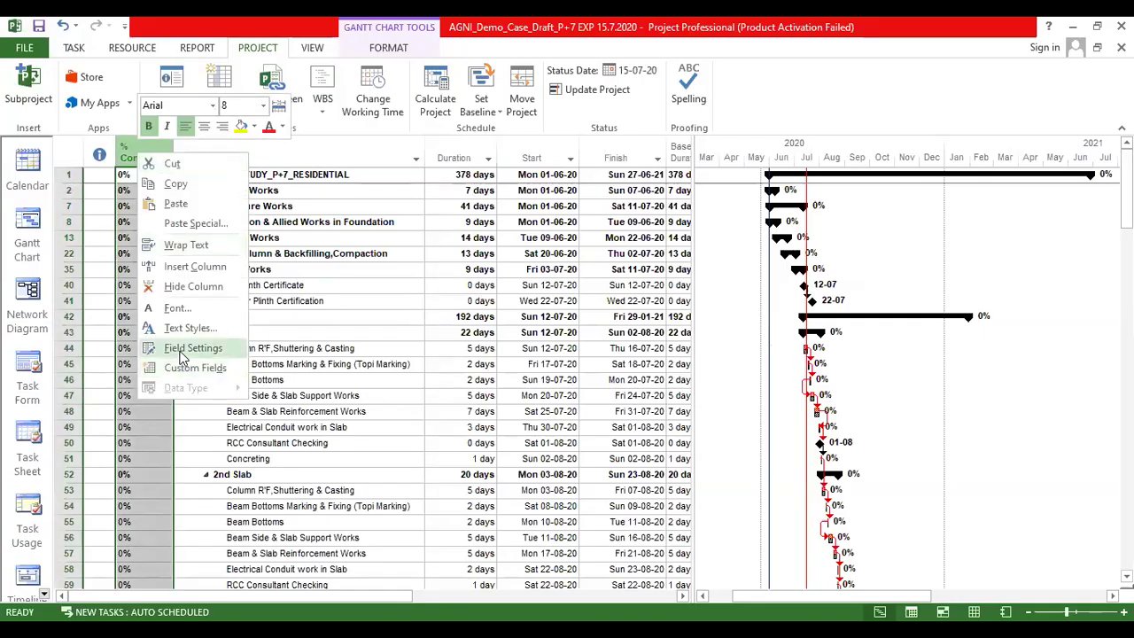
pyautogui.press('Escape')
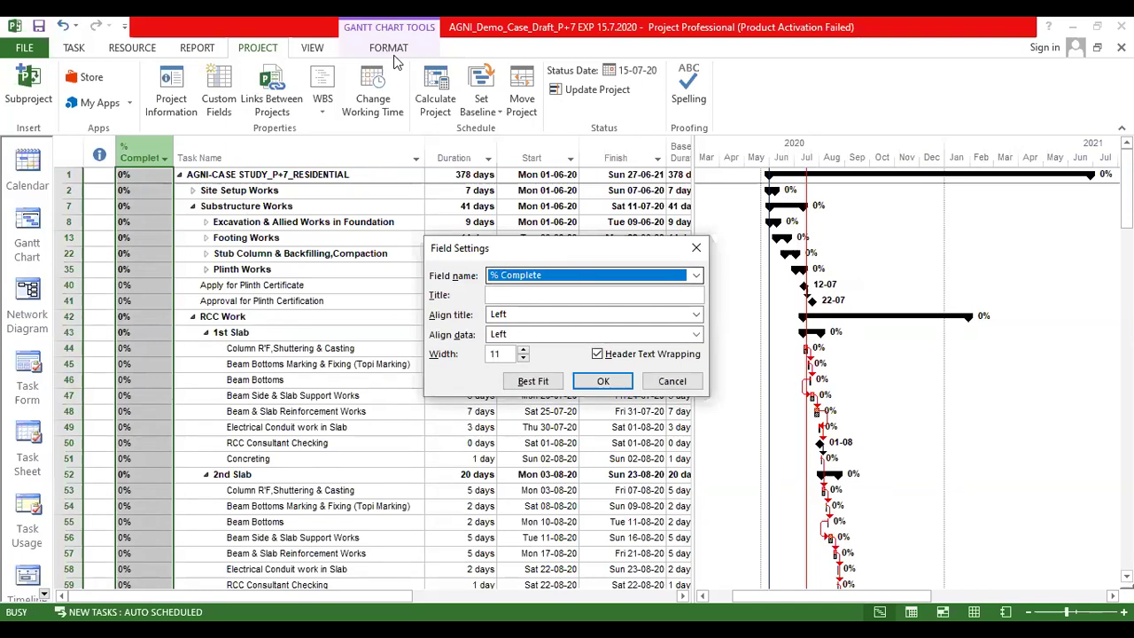
pyautogui.click(510, 294)
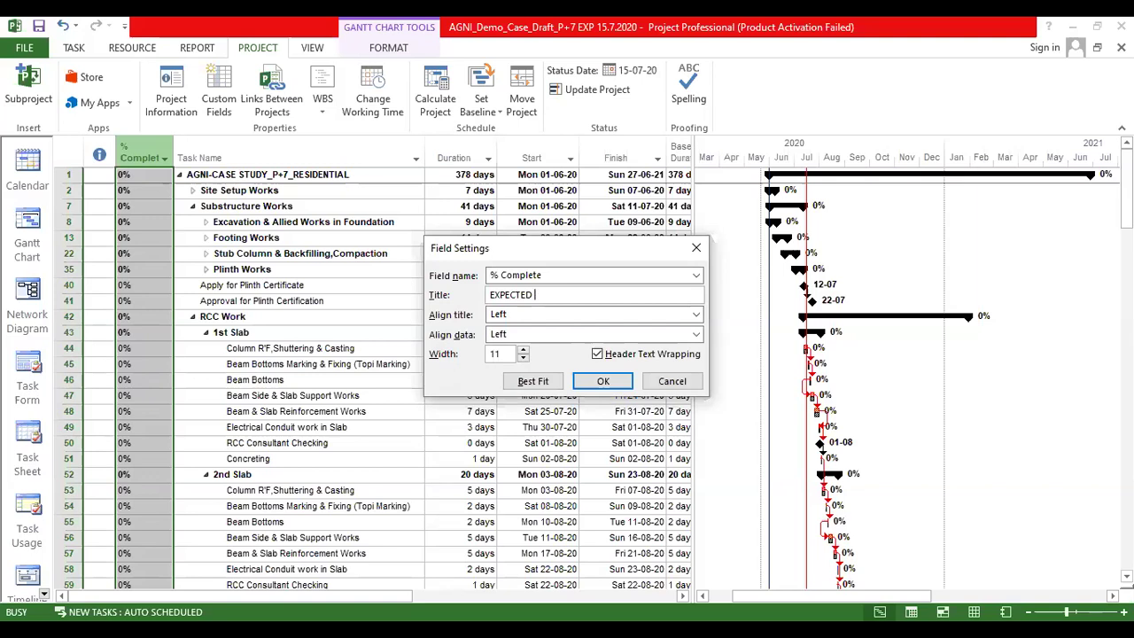
pyautogui.write('EXPECTED % COMPLETE')
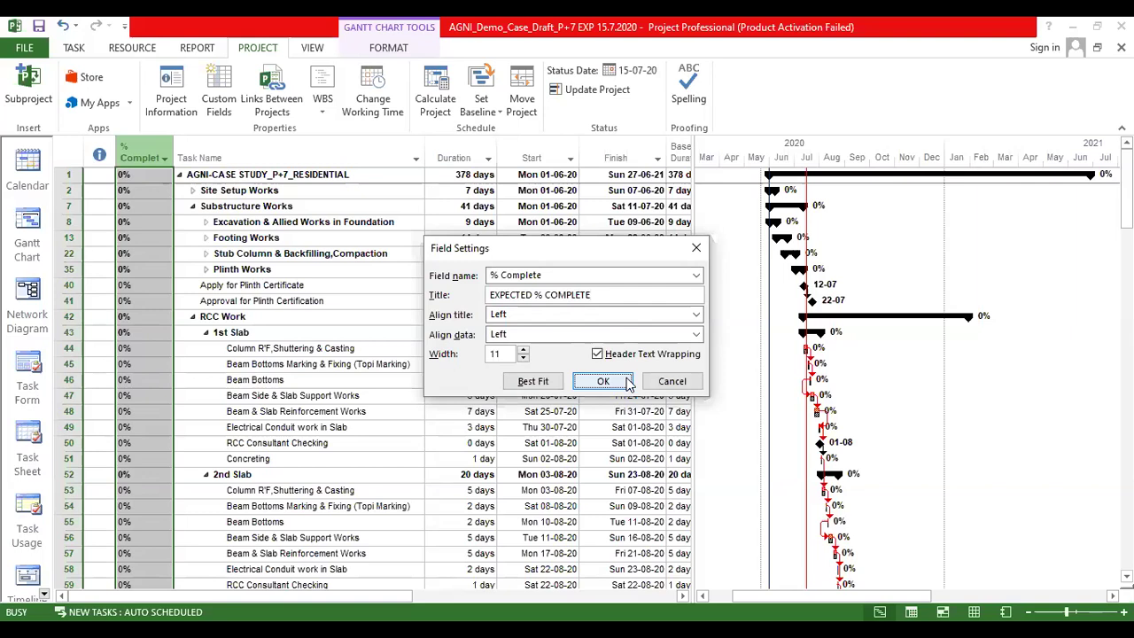
pyautogui.click(603, 381)
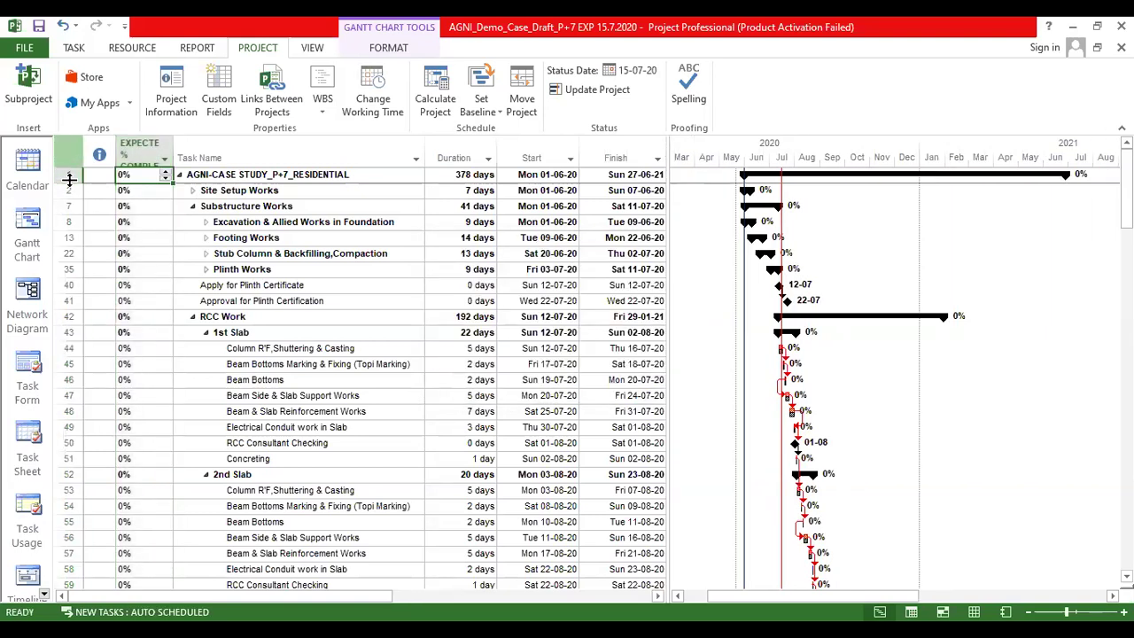
pyautogui.moveTo(173, 158); pyautogui.dragTo(188, 160)
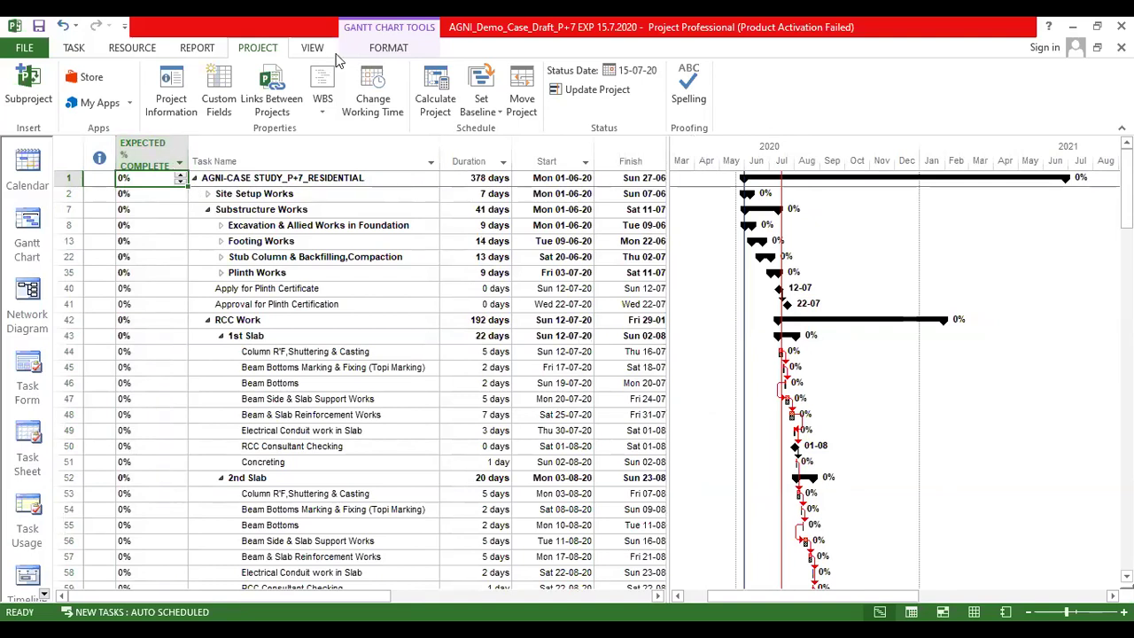
# Step: Check the Update Project step in the Adobe Reader guide, then in MS Project update the entire project through 15-07-20 with Set 0% - 100% complete
pyautogui.hotkey('alt', 'Tab')
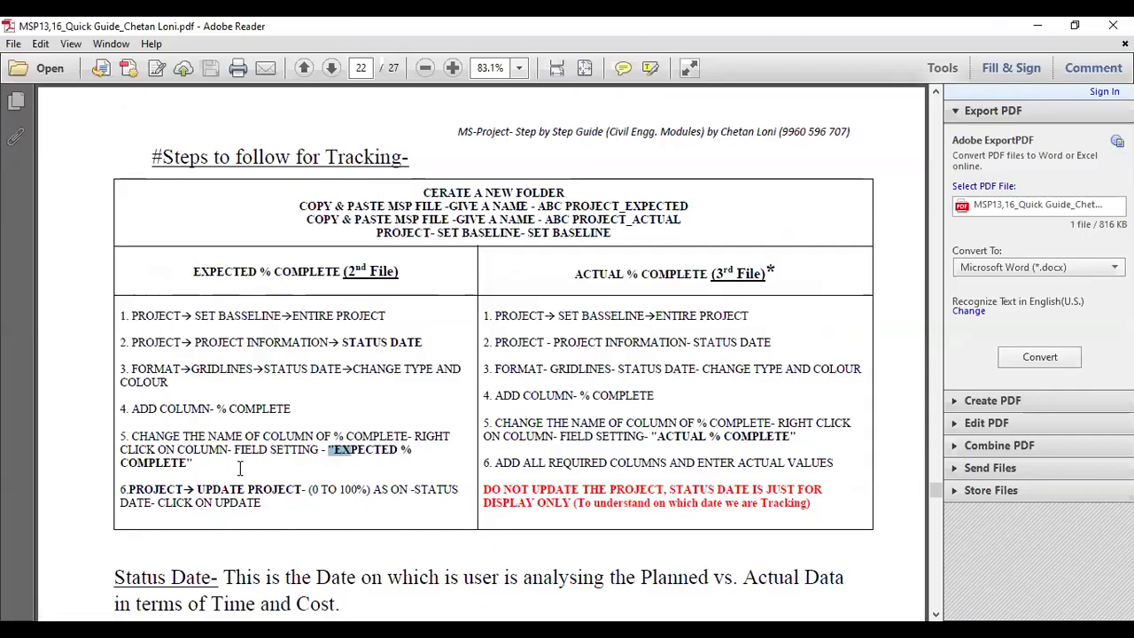
pyautogui.moveTo(130, 489); pyautogui.dragTo(369, 489)
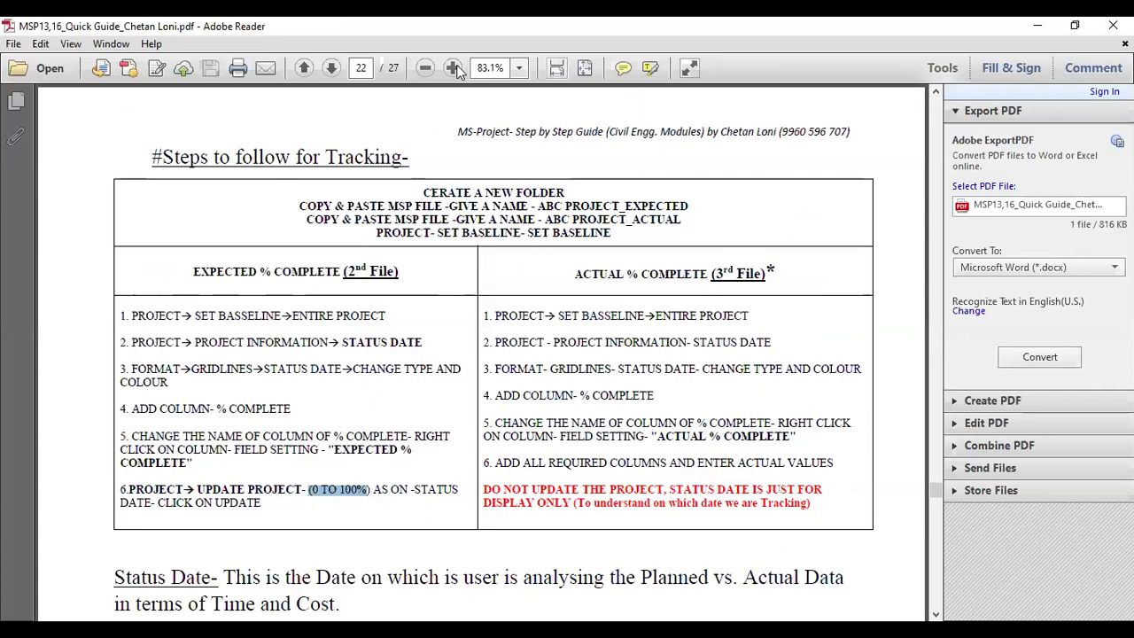
pyautogui.hotkey('alt', 'Tab')
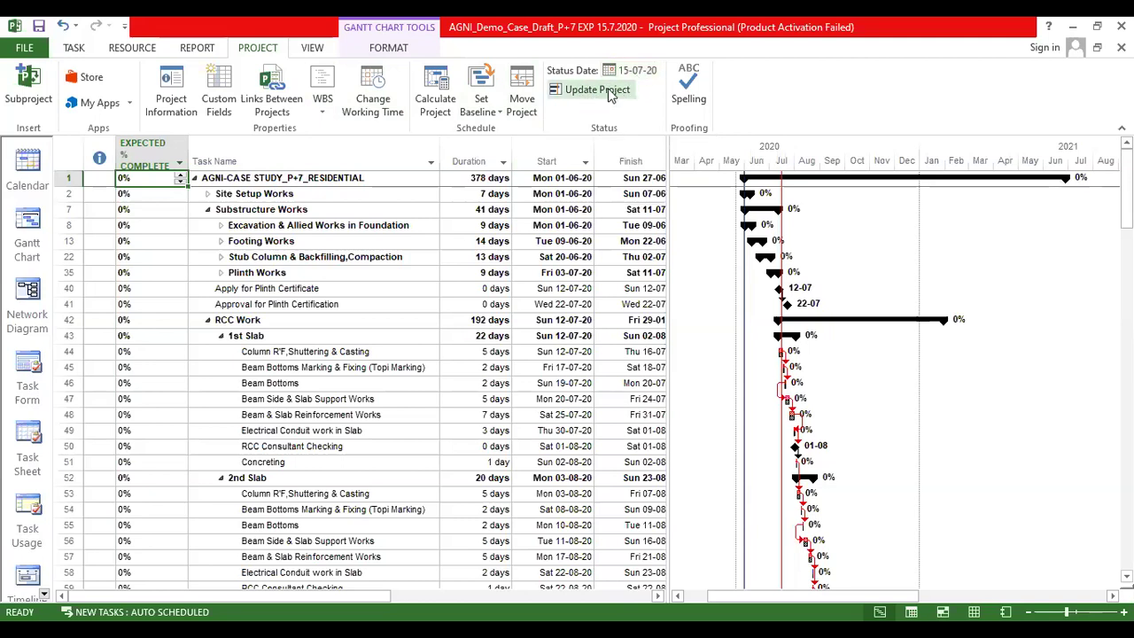
pyautogui.click(609, 90)
pyautogui.moveTo(501, 253); pyautogui.dragTo(381, 160)
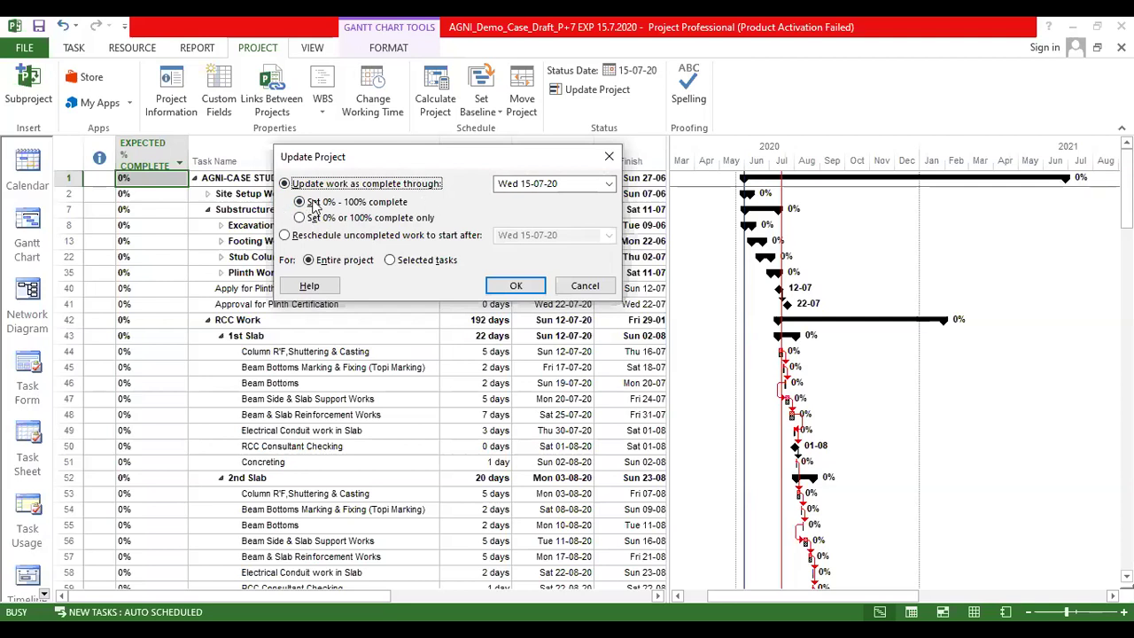
pyautogui.click(310, 204)
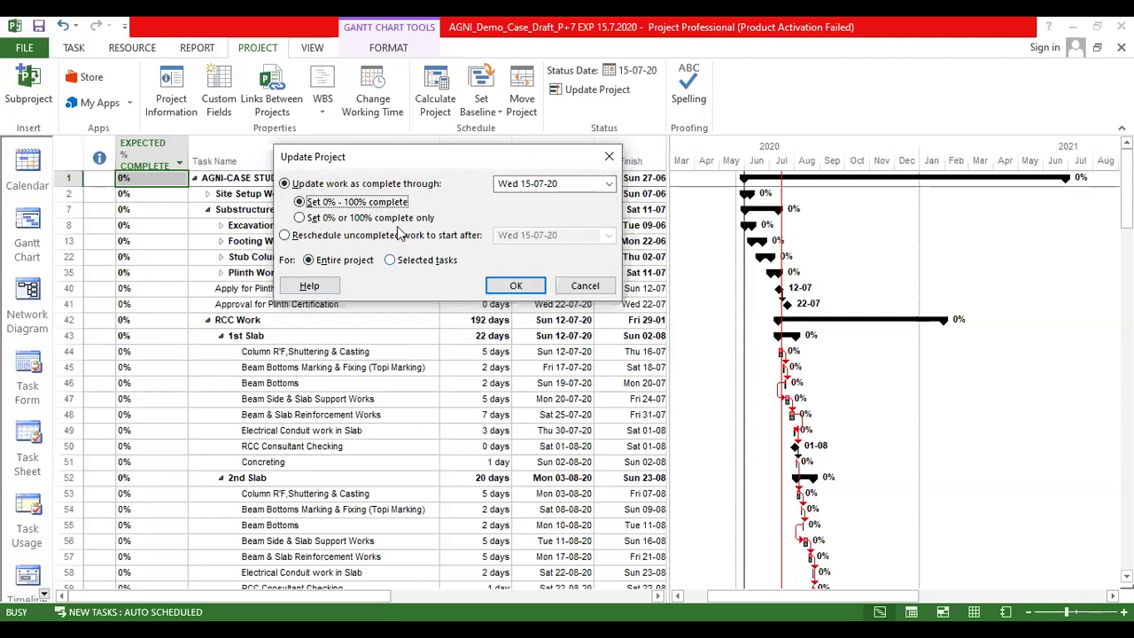
pyautogui.click(301, 218)
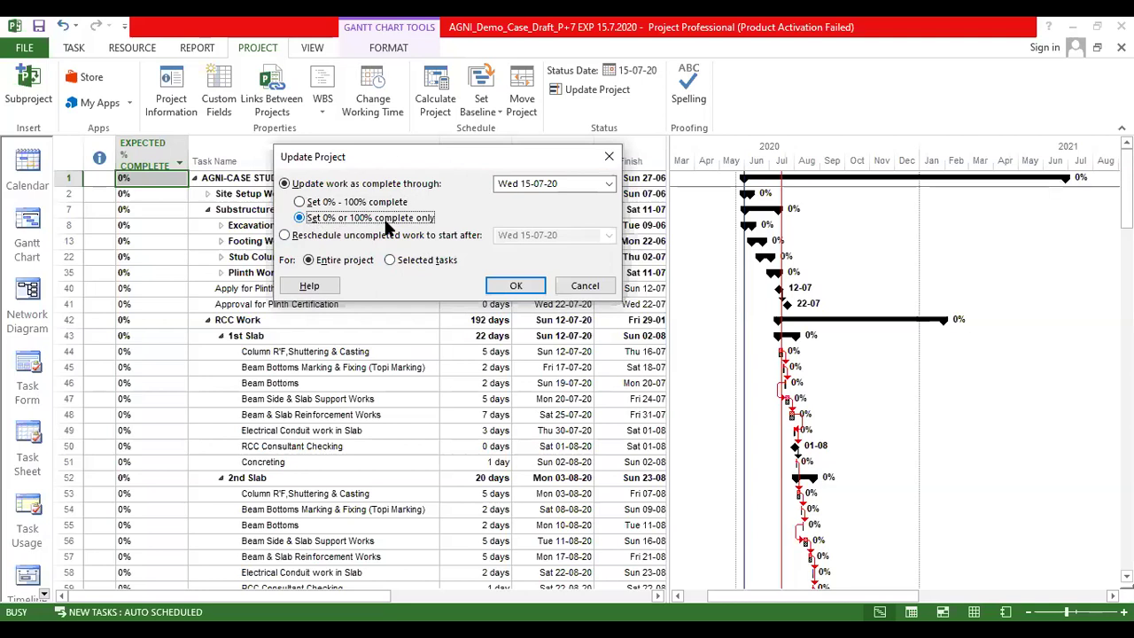
pyautogui.click(312, 203)
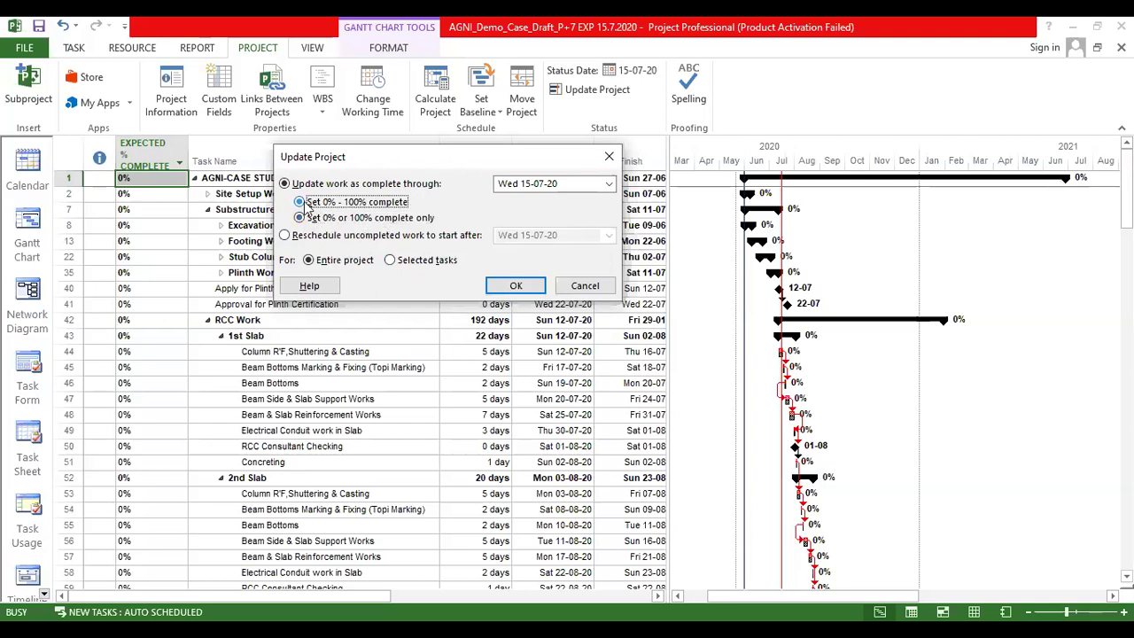
pyautogui.click(514, 287)
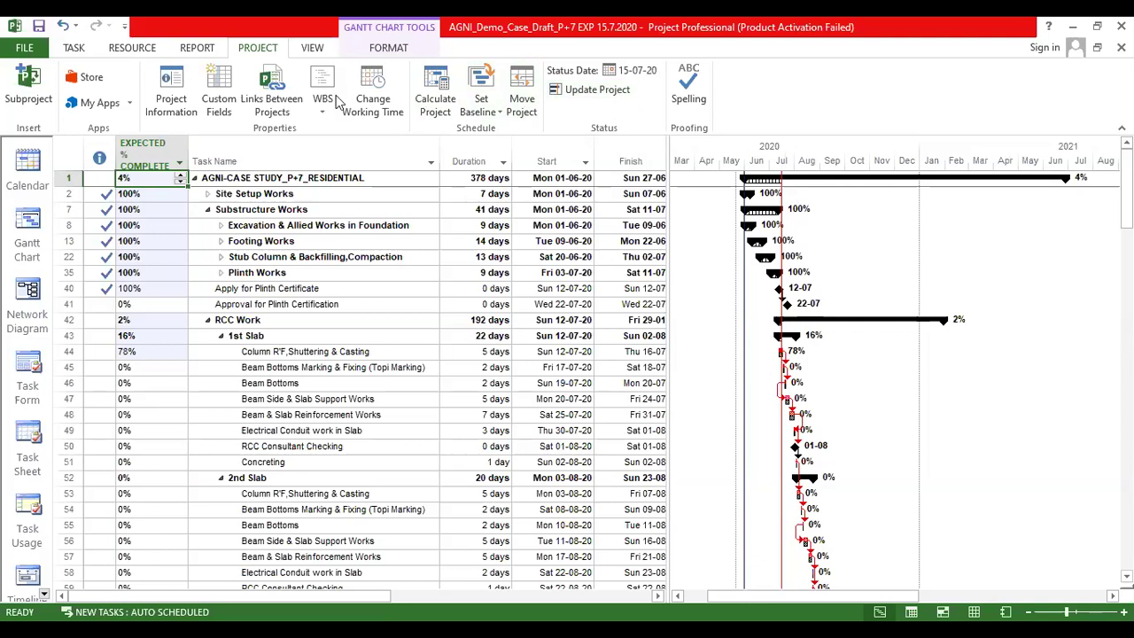
# Step: Set the project's status date to 15-09-20 and update the project's work as complete through that date
pyautogui.click(171, 93)
pyautogui.click(720, 199)
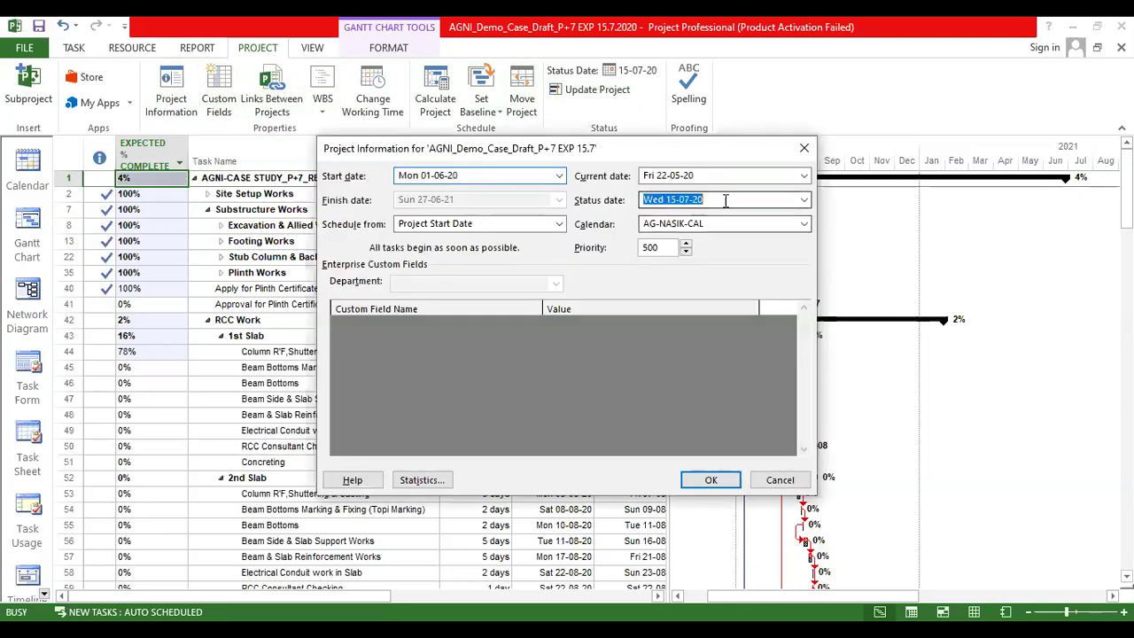
pyautogui.click(803, 199)
pyautogui.click(801, 219)
pyautogui.click(801, 218)
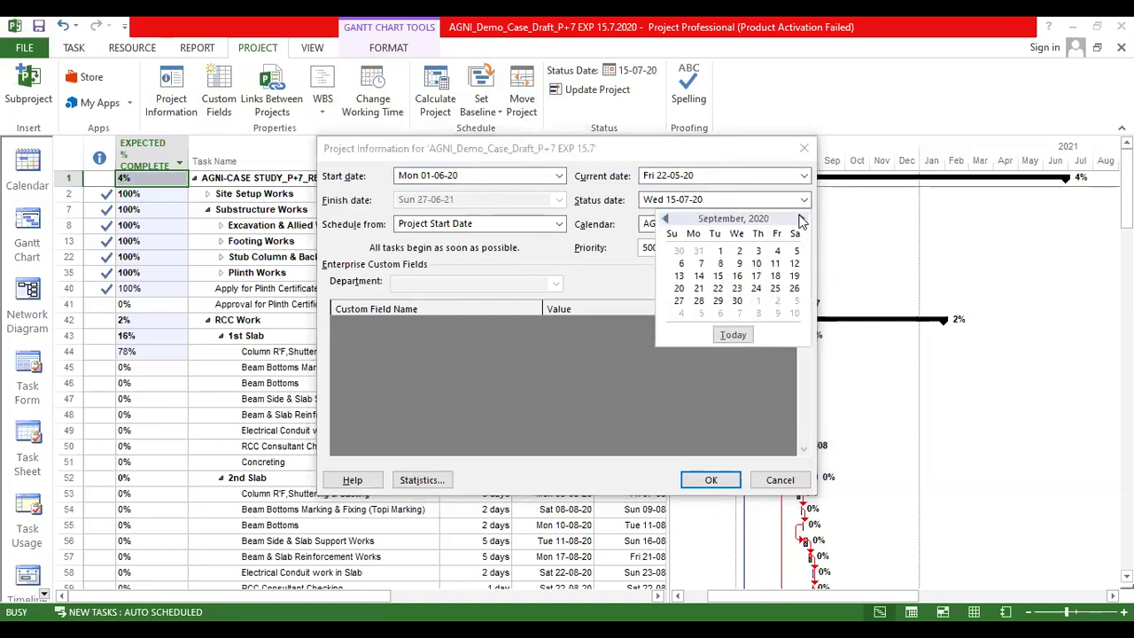
pyautogui.click(719, 277)
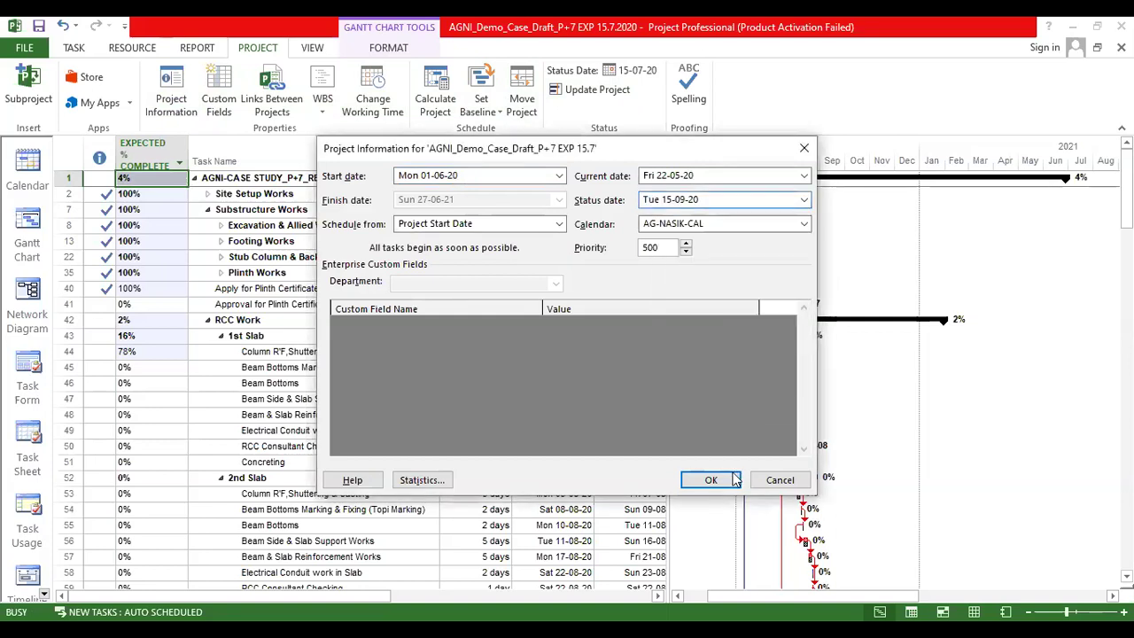
pyautogui.click(710, 479)
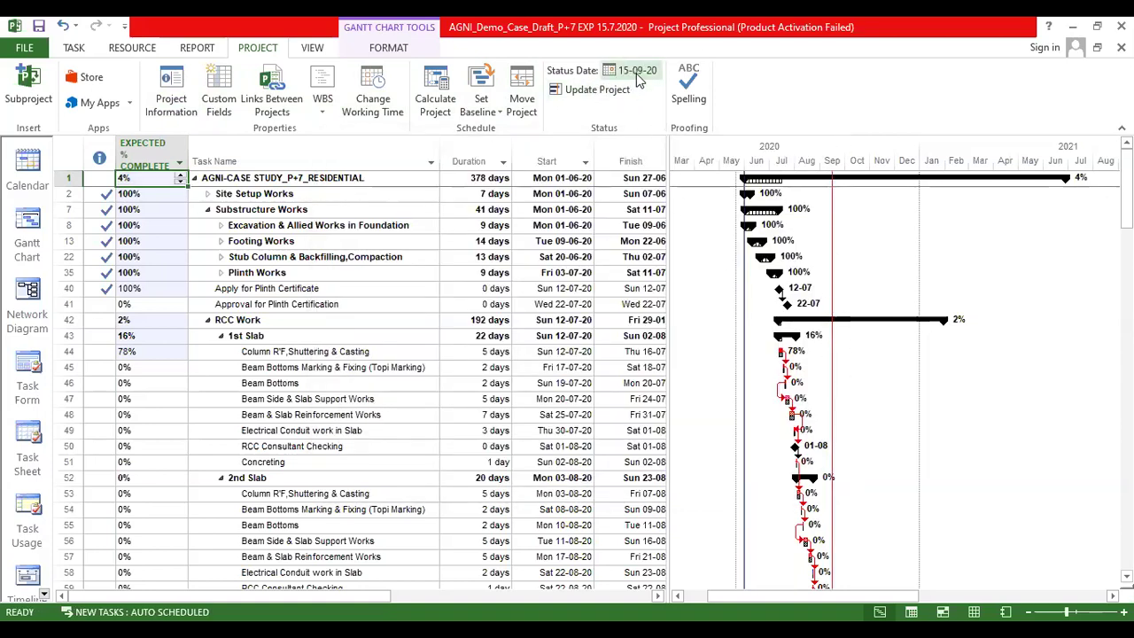
pyautogui.click(582, 96)
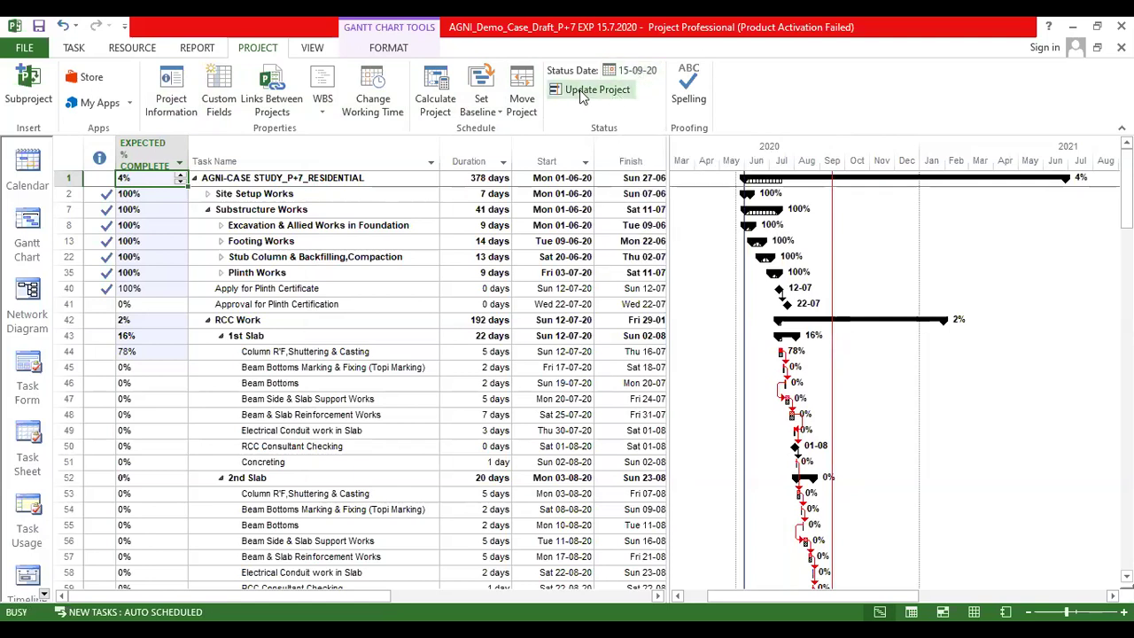
pyautogui.click(624, 380)
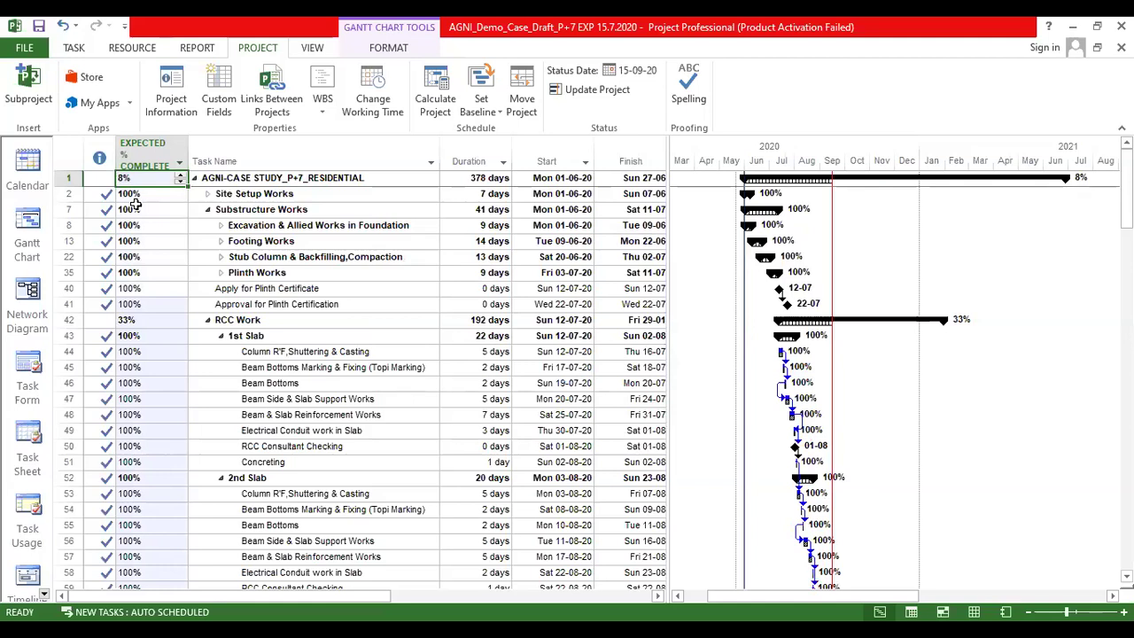
# Step: Collapse the 1st and 2nd Slab summary tasks and select the 1st to 3rd Slab rows to compare them with the status date line
pyautogui.click(220, 336)
pyautogui.click(220, 352)
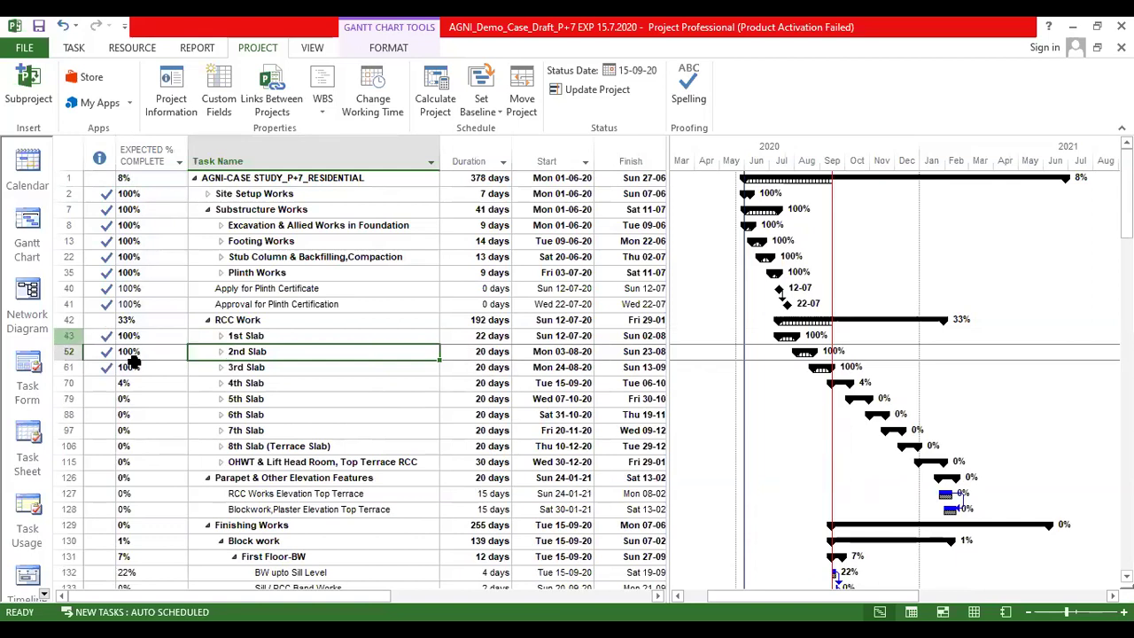
pyautogui.moveTo(68, 335); pyautogui.dragTo(68, 363)
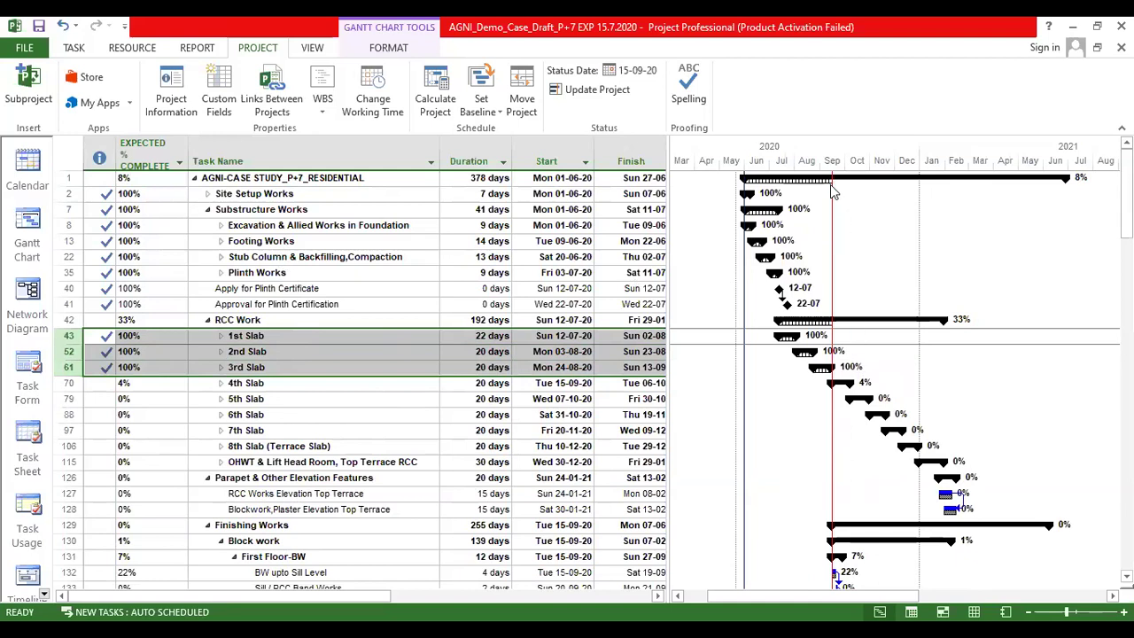
# Step: Examine the expected % complete of the site setup, substructure, slab and First Floor-BW block work tasks
pyautogui.click(248, 193)
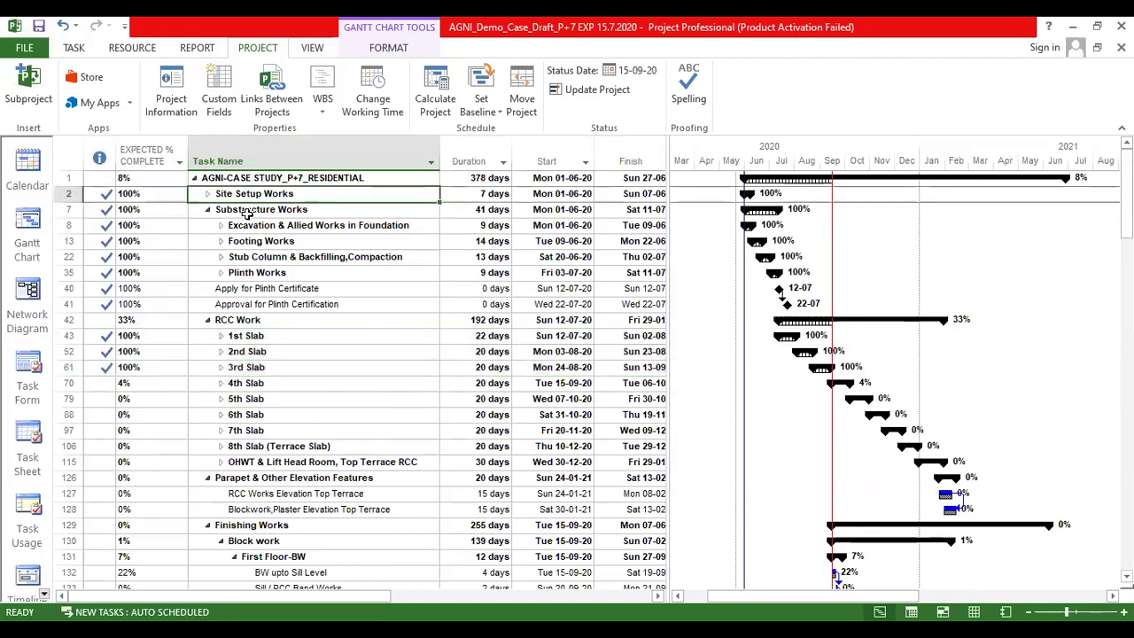
pyautogui.moveTo(247, 225); pyautogui.dragTo(248, 272)
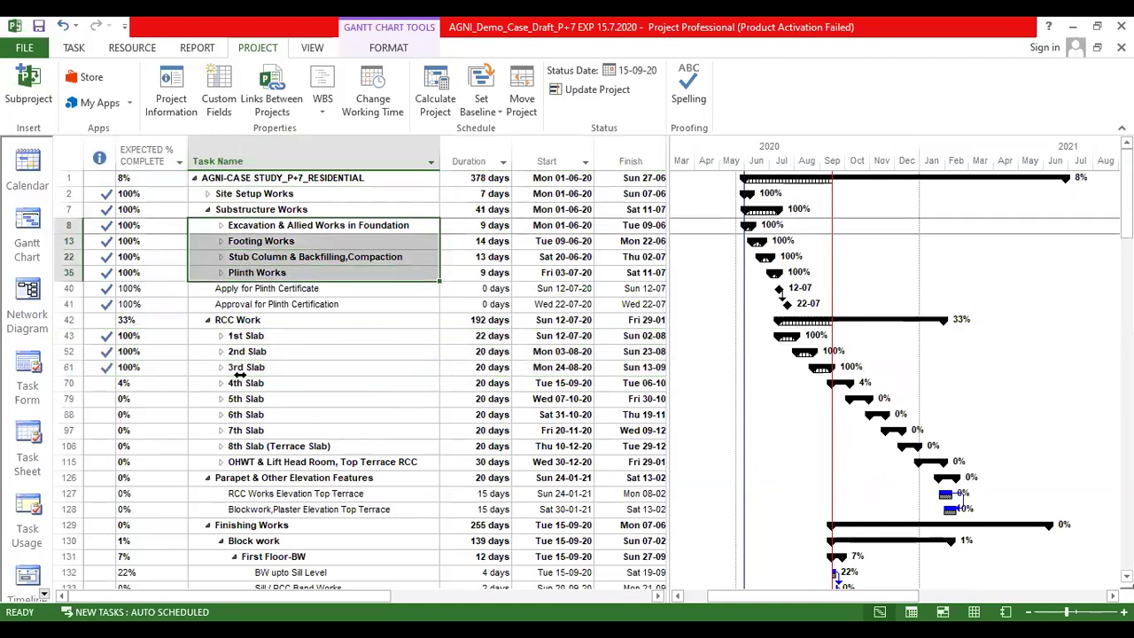
pyautogui.click(27, 241)
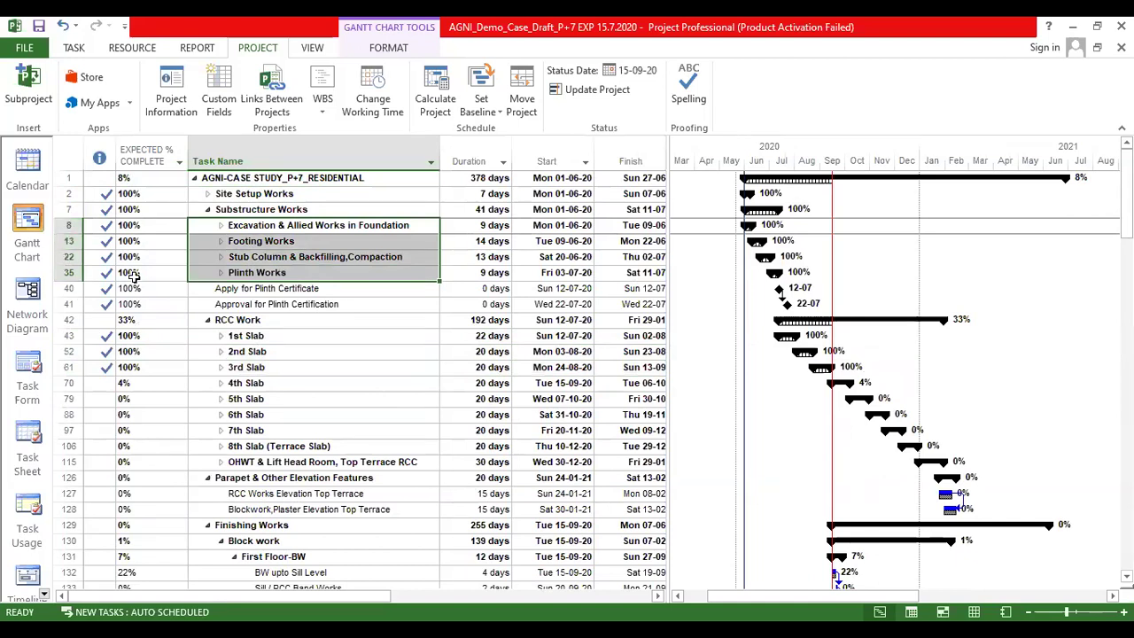
pyautogui.scroll(-2, 190, 244)
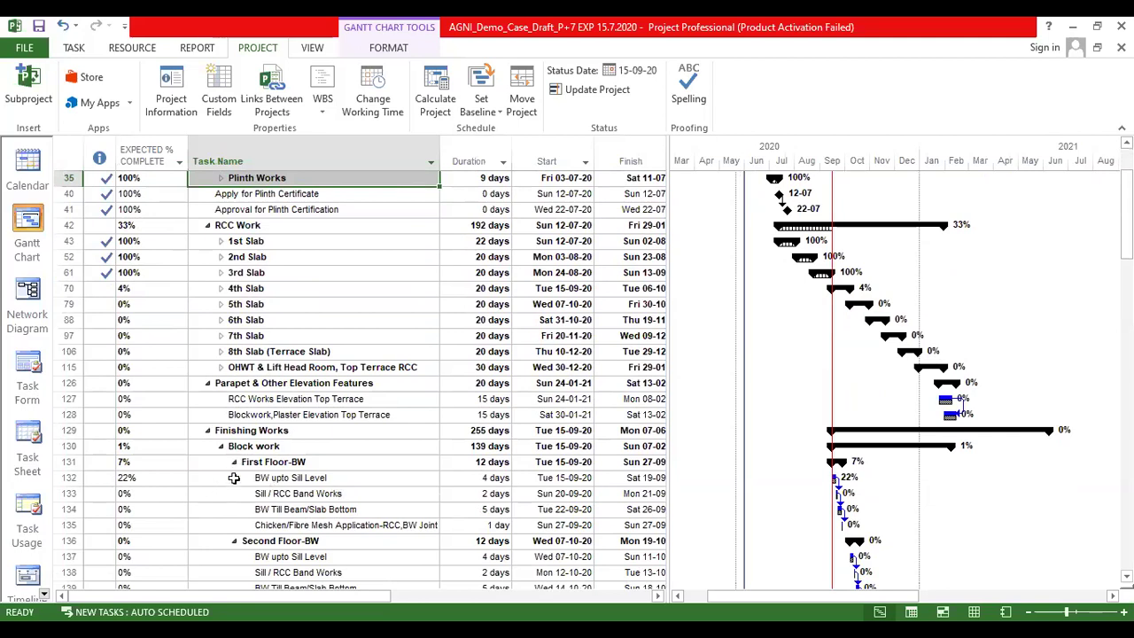
pyautogui.click(146, 463)
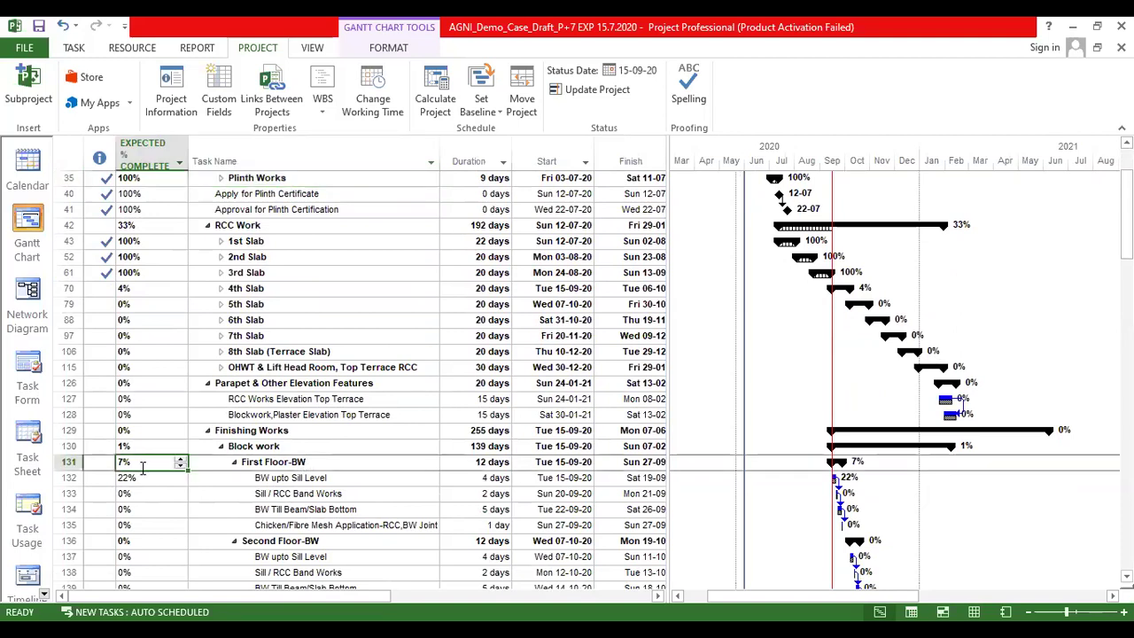
pyautogui.scroll(-1, 238, 452)
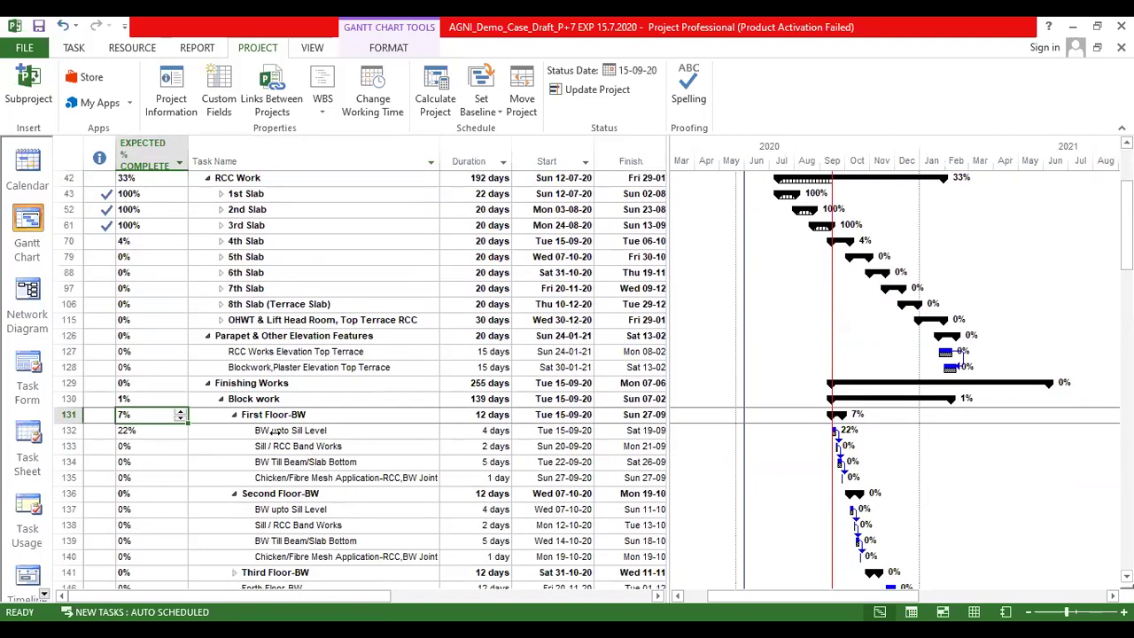
# Step: Select the BW upto Sill Level task under First Floor-BW and save the expected-progress project file
pyautogui.click(277, 432)
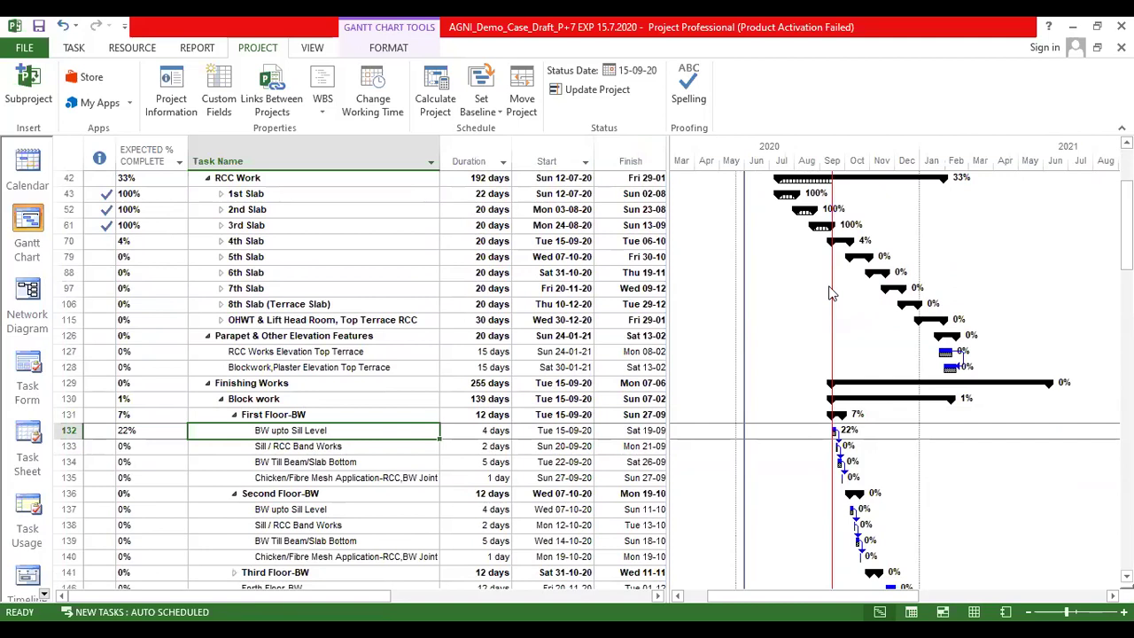
pyautogui.hotkey('ctrl', 's')
pyautogui.scroll(3, 473, 392)
pyautogui.click(38, 27)
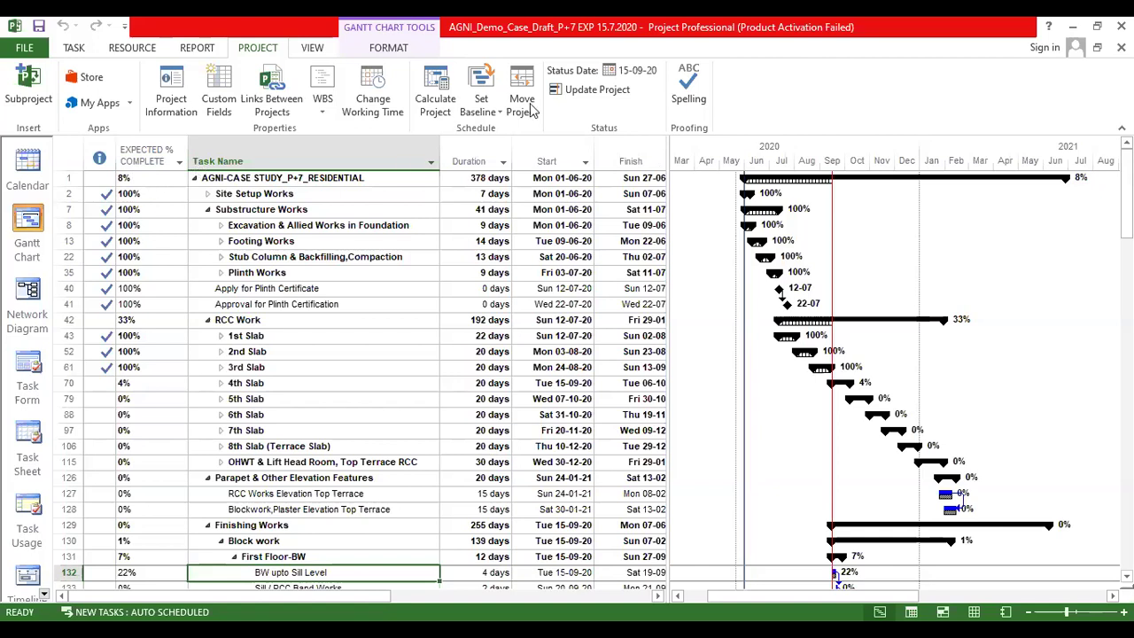
# Step: Switch to the Adobe Reader guide and read the Actual % Complete (3rd File) heading and the required column sequence
pyautogui.hotkey('alt', 'Tab')
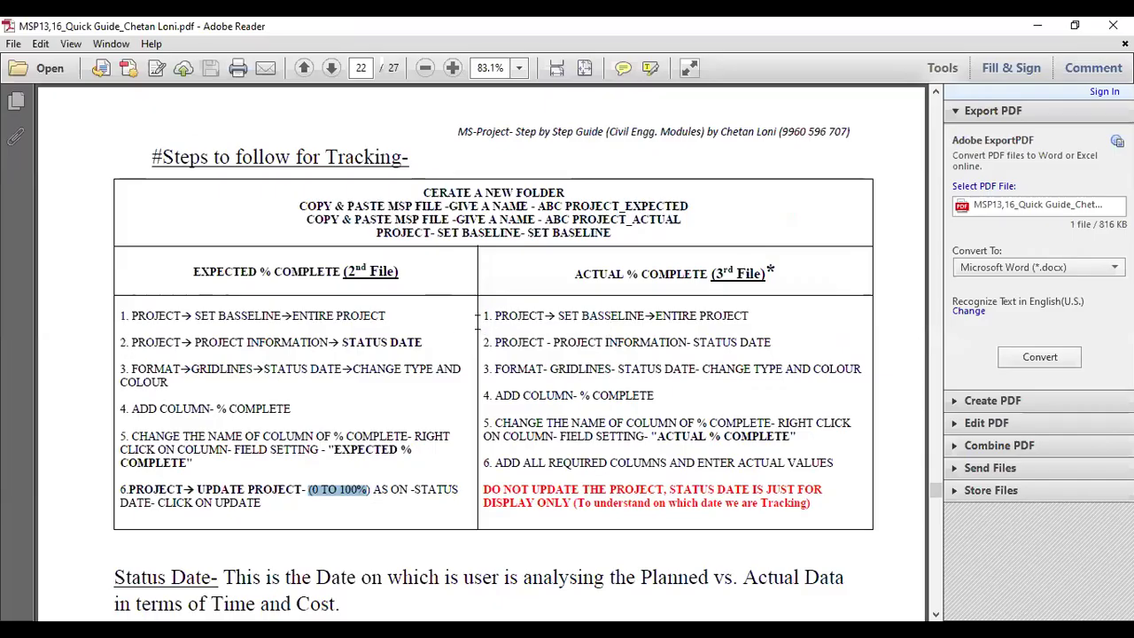
pyautogui.moveTo(576, 272); pyautogui.dragTo(709, 274)
pyautogui.click(612, 350)
pyautogui.scroll(-1, 612, 351)
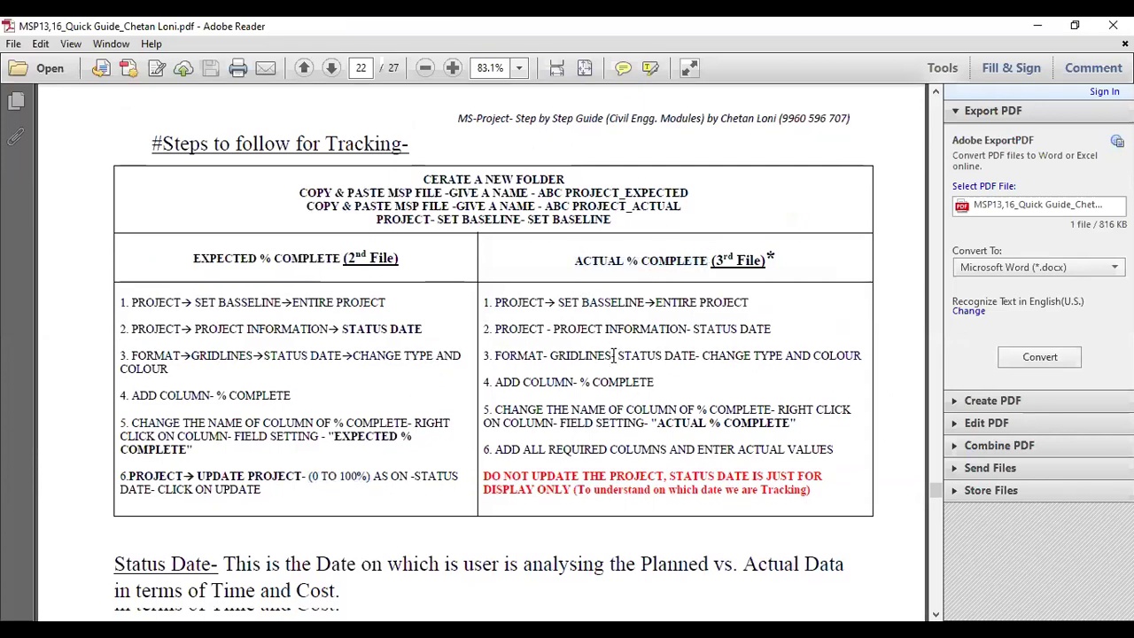
pyautogui.scroll(-2, 612, 353)
pyautogui.scroll(-5, 612, 353)
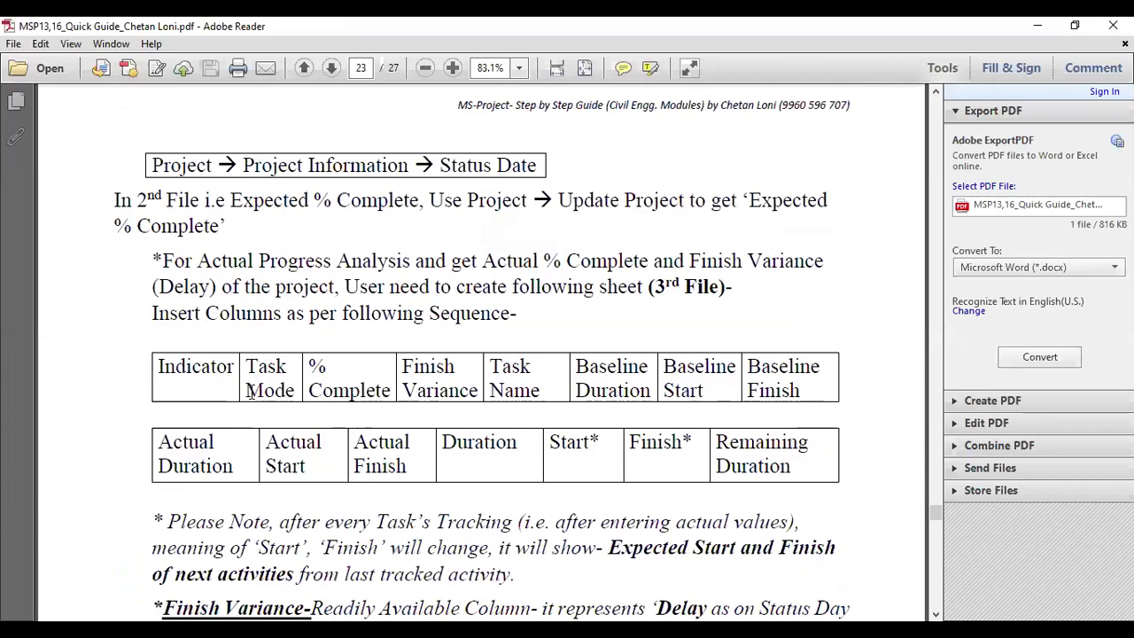
pyautogui.moveTo(155, 363); pyautogui.dragTo(808, 448)
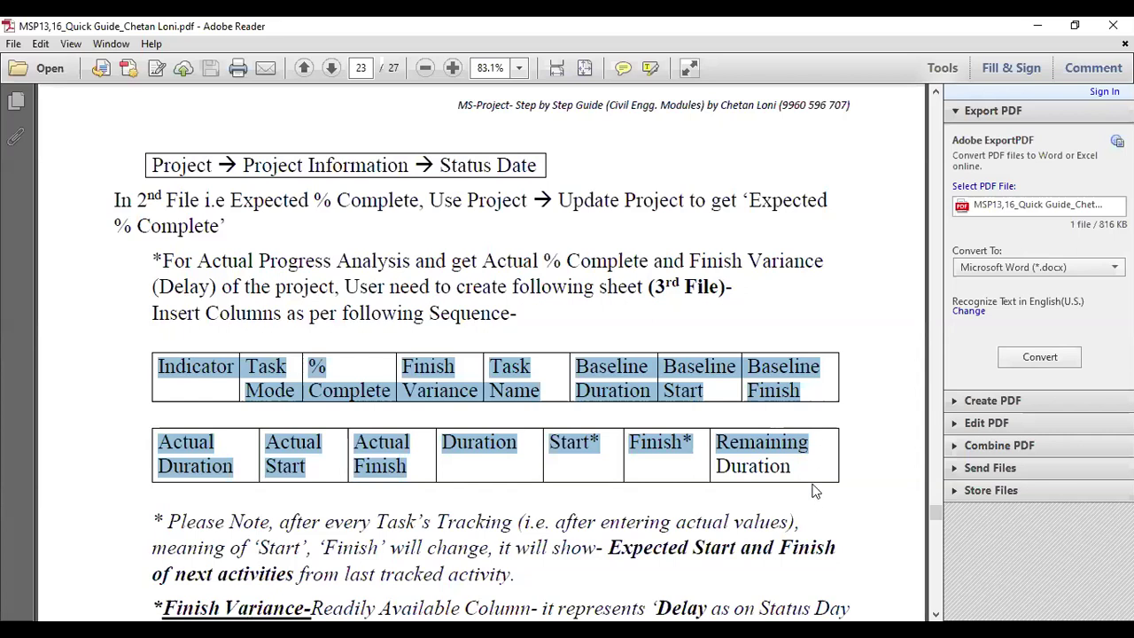
# Step: Switch to File Explorer and open AGNI_Demo_Case_Draft_P+7 ACT 15.7.2020 in MS Project
pyautogui.click(688, 68)
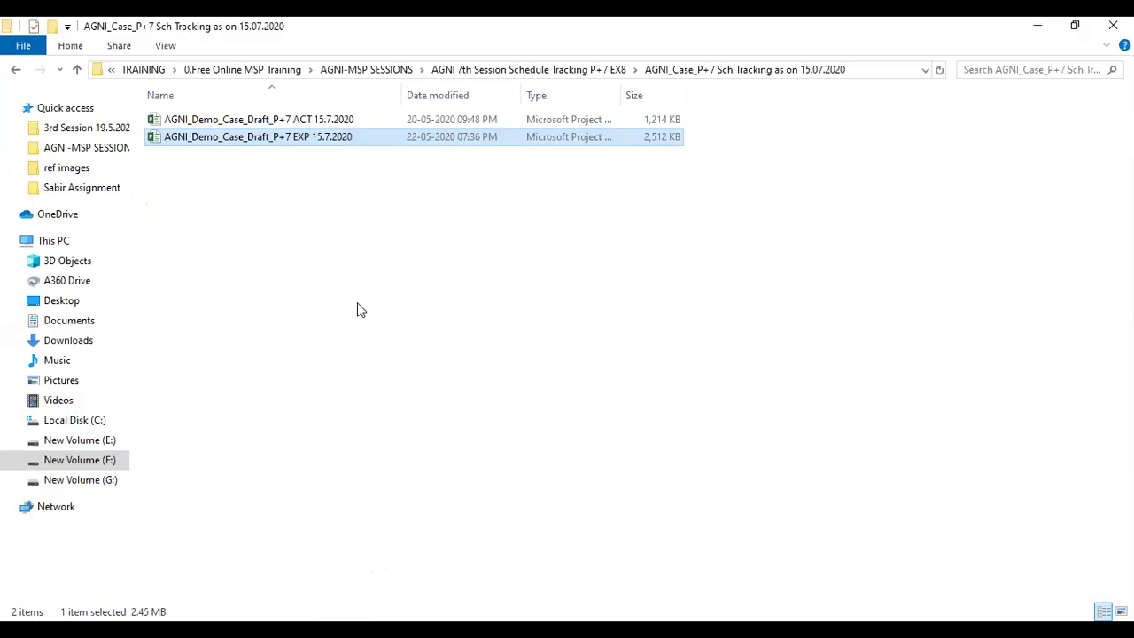
pyautogui.click(275, 121)
pyautogui.click(265, 135)
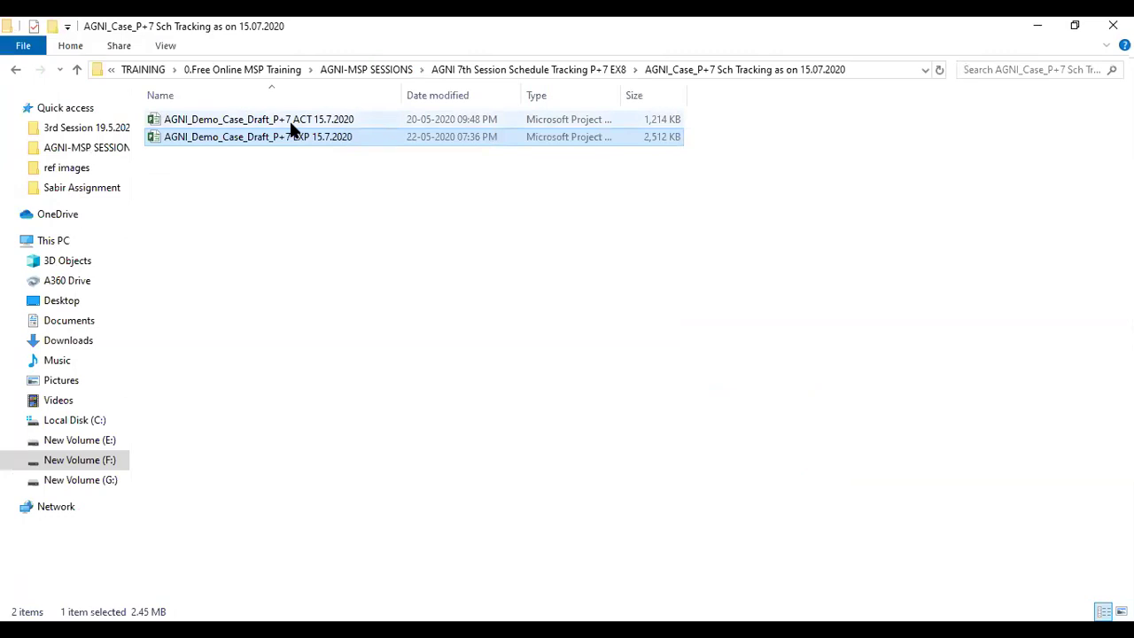
pyautogui.click(291, 124)
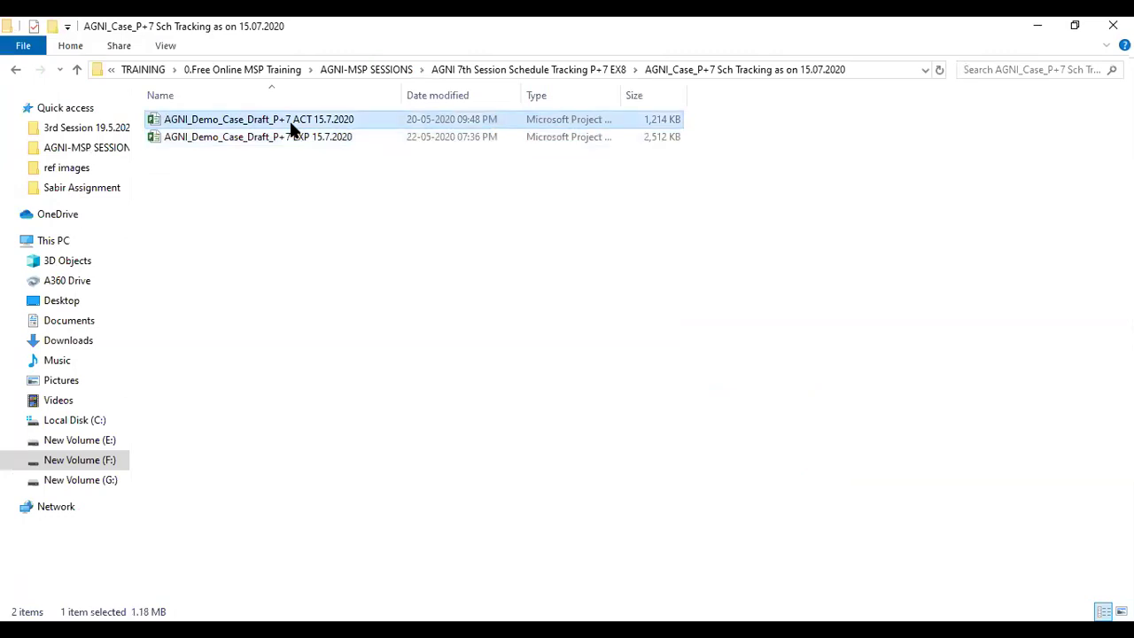
pyautogui.doubleClick(291, 129)
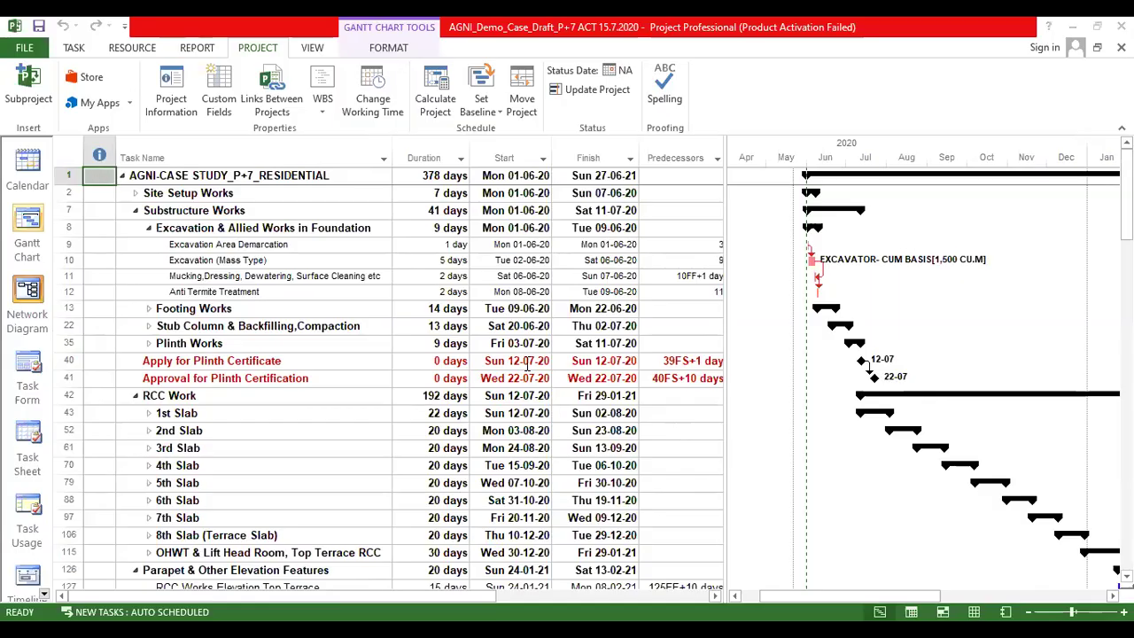
# Step: Return to the Adobe Reader guide and compare the Expected and Actual % Complete tracking steps, including the warning against updating the project
pyautogui.hotkey('alt', 'Tab')
pyautogui.scroll(8, 527, 364)
pyautogui.scroll(1, 527, 363)
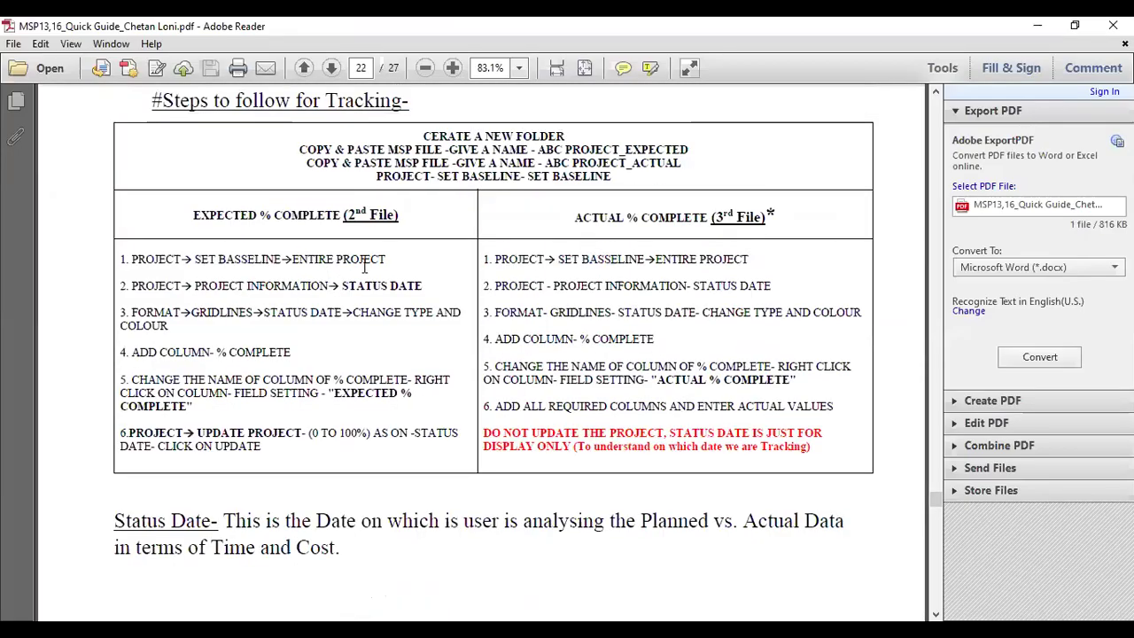
pyautogui.moveTo(124, 257); pyautogui.dragTo(262, 446)
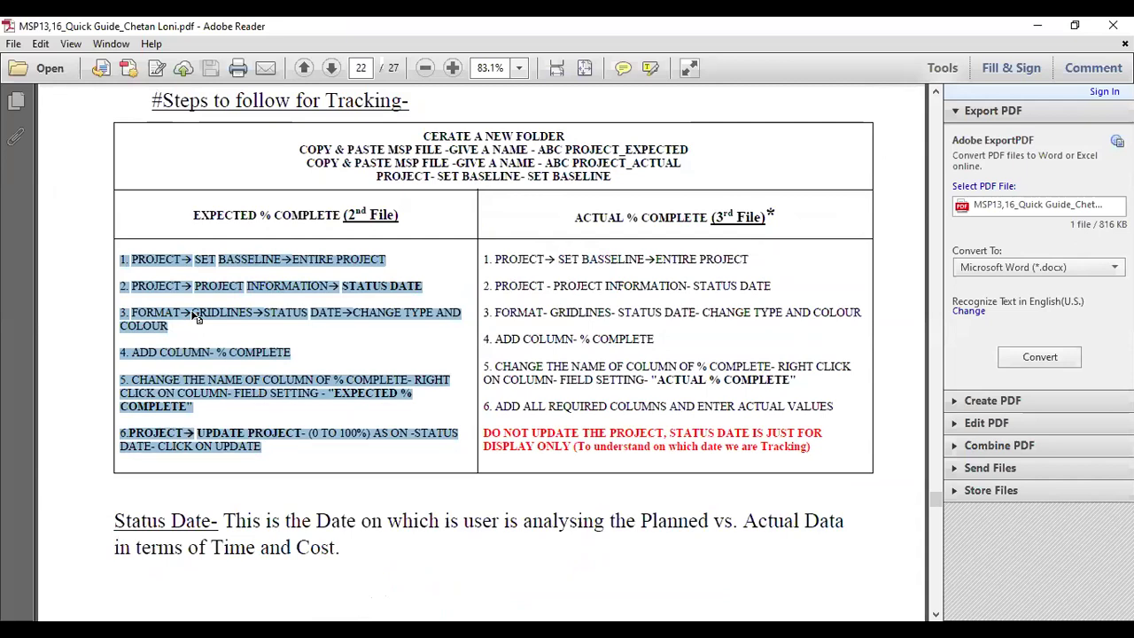
pyautogui.click(505, 268)
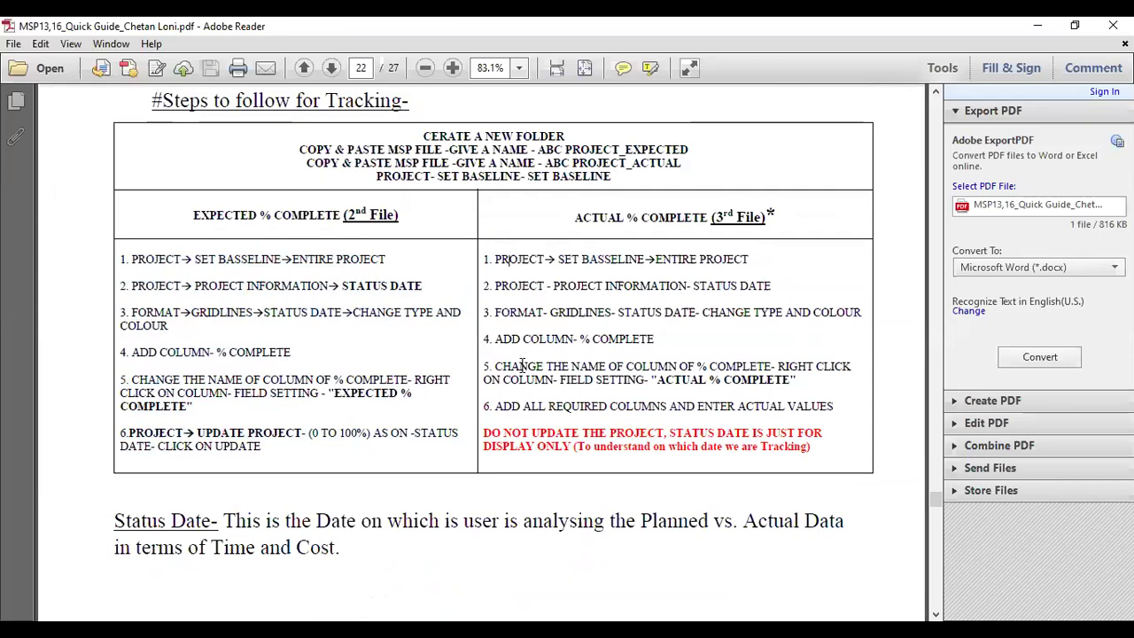
pyautogui.moveTo(484, 407); pyautogui.dragTo(832, 407)
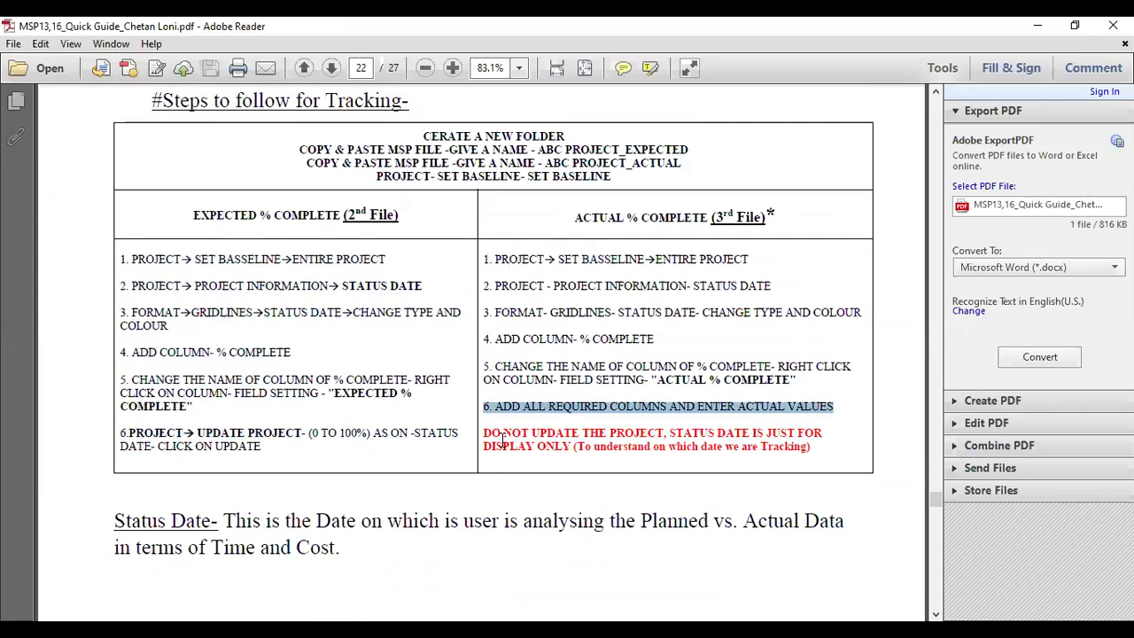
pyautogui.moveTo(485, 433); pyautogui.dragTo(796, 440)
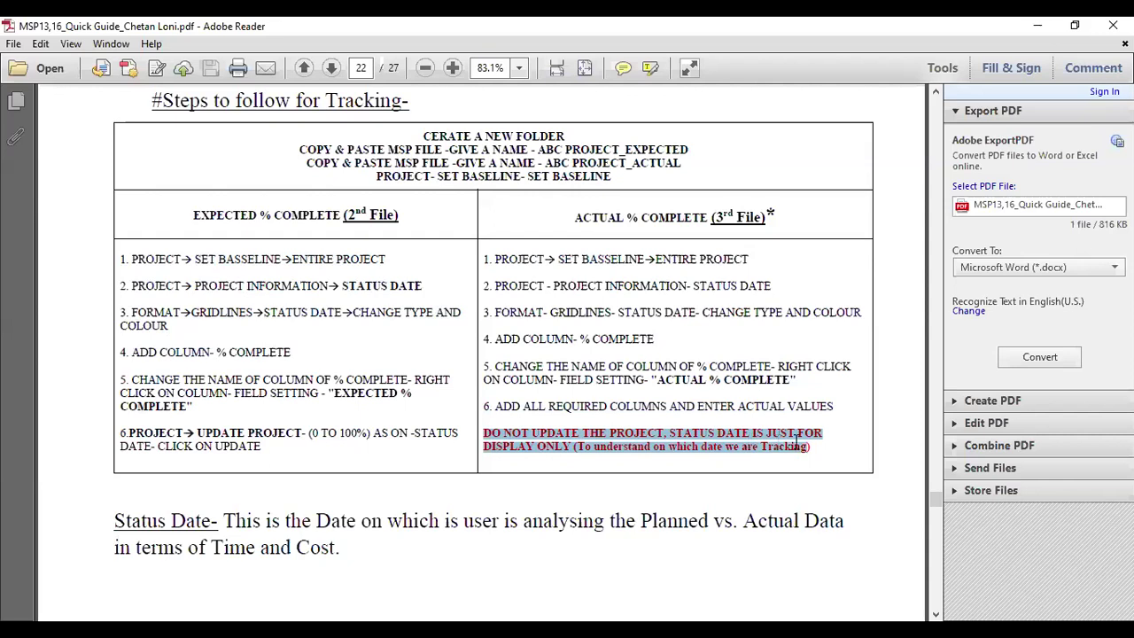
pyautogui.click(581, 257)
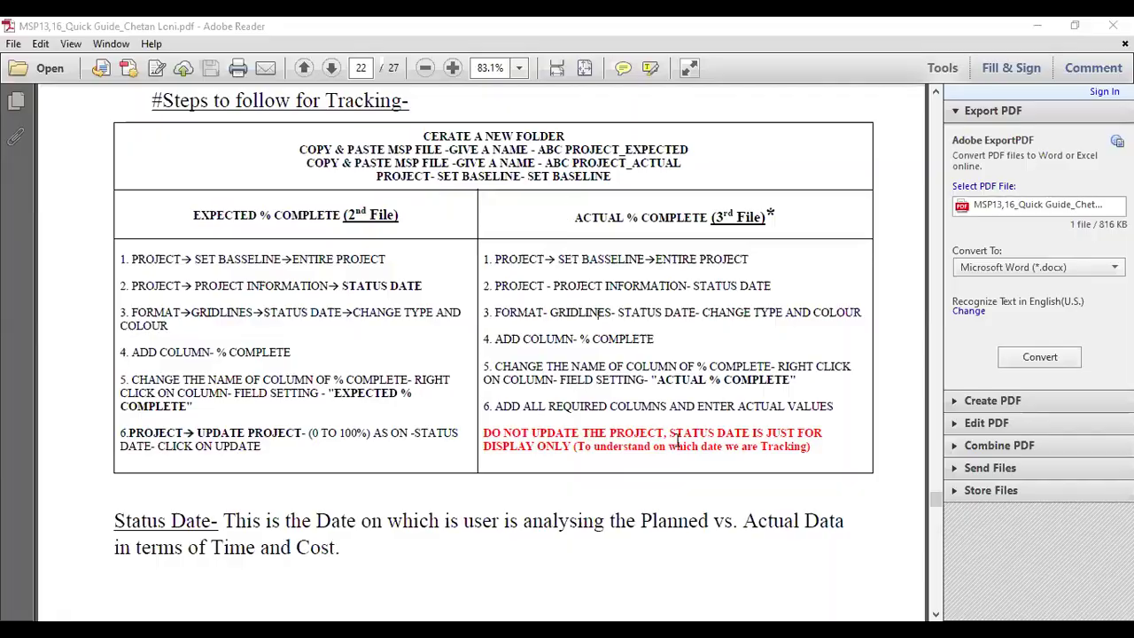
# Step: Switch to the PowerPoint schedule tracking slide and review the Actual Data Input sources and the % Weightage Allotment point
pyautogui.hotkey('alt', 'Tab')
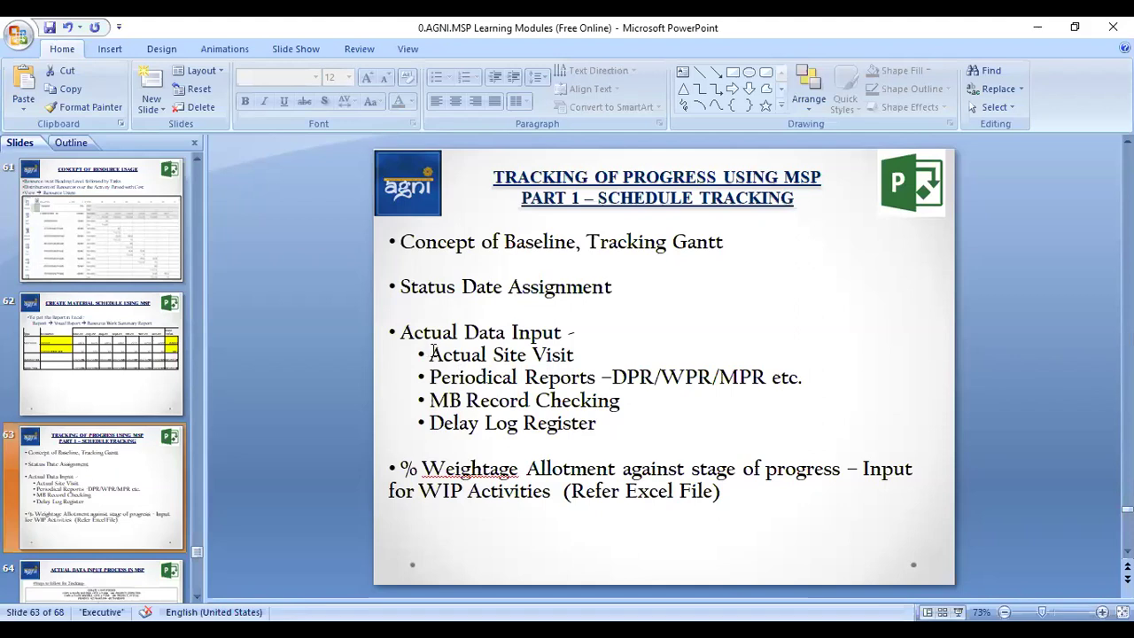
pyautogui.moveTo(429, 353); pyautogui.dragTo(443, 352)
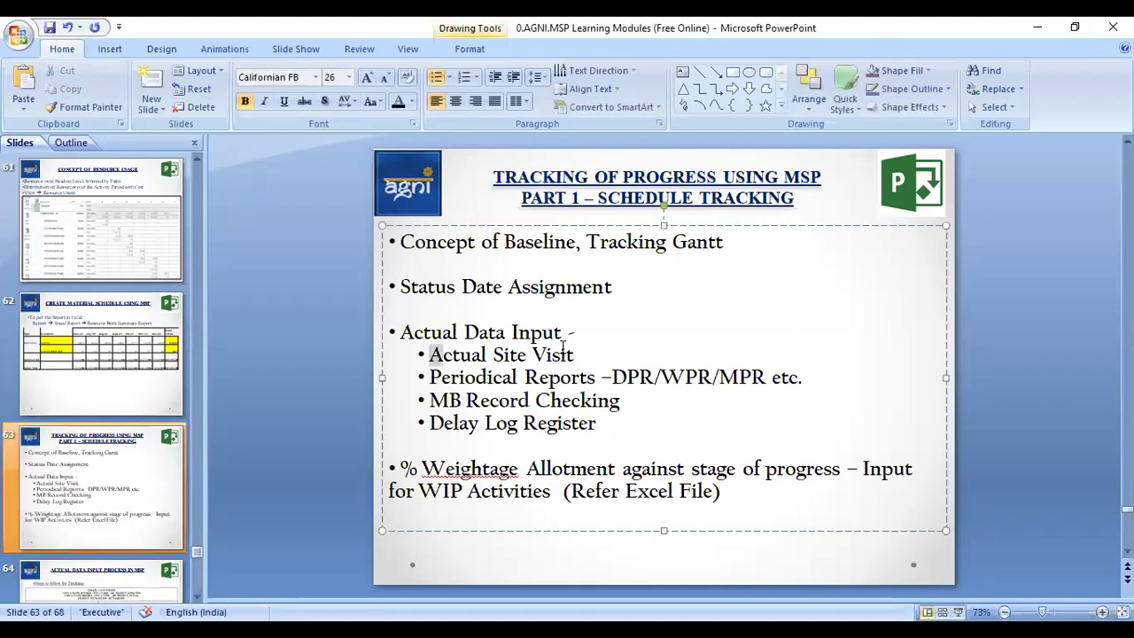
pyautogui.hotkey('shift', 'End')
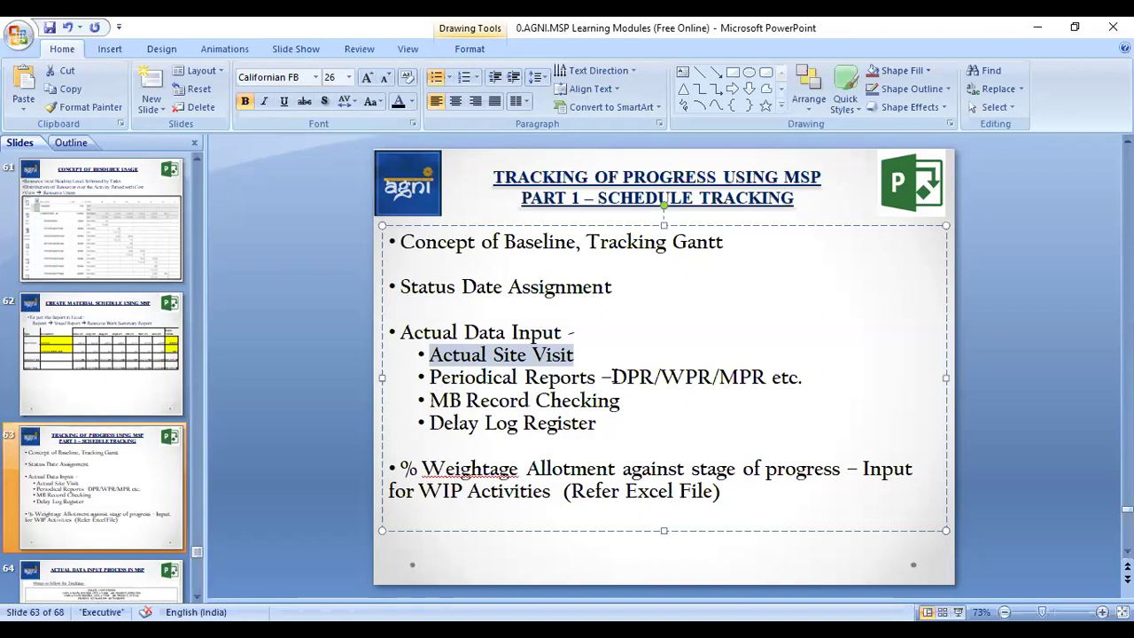
pyautogui.moveTo(612, 376); pyautogui.dragTo(767, 376)
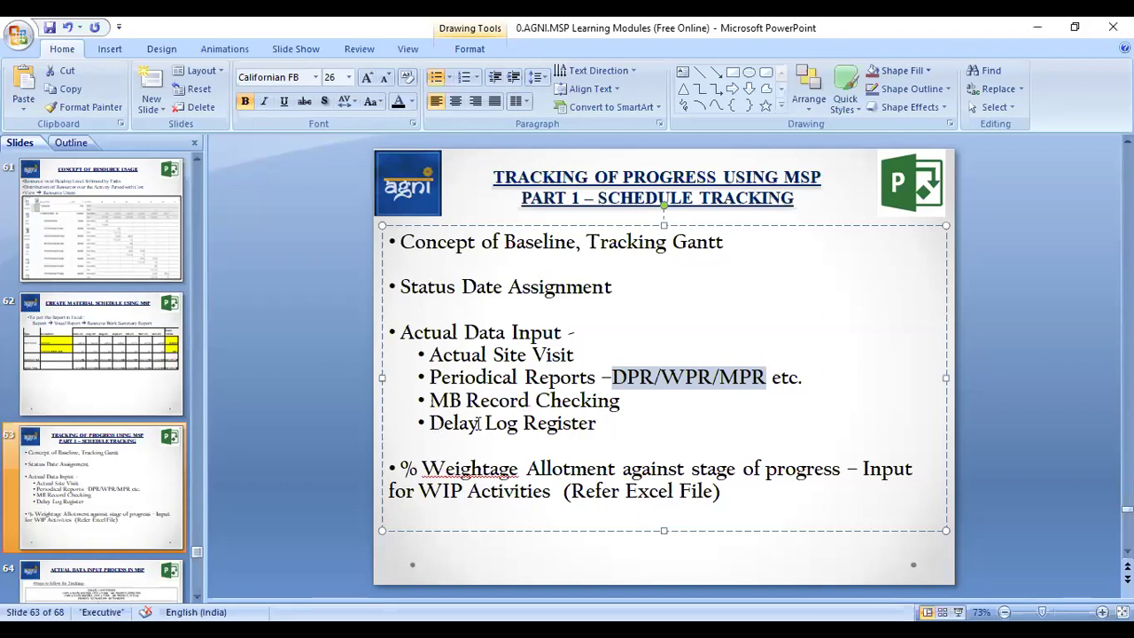
pyautogui.click(612, 424)
pyautogui.tripleClick(613, 424)
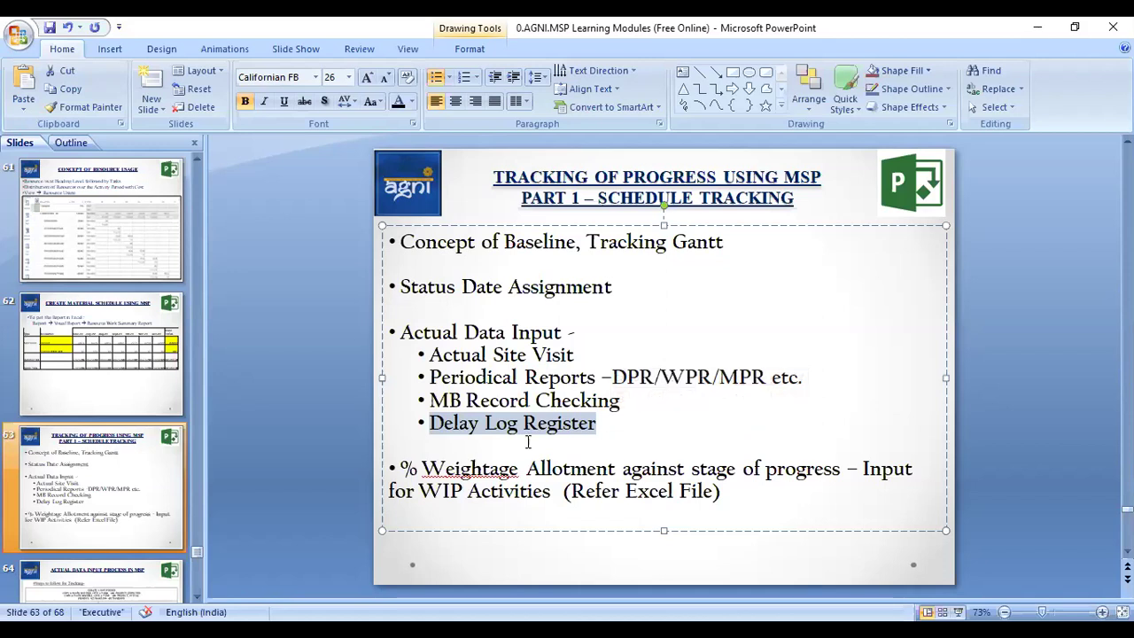
pyautogui.moveTo(431, 354); pyautogui.dragTo(566, 429)
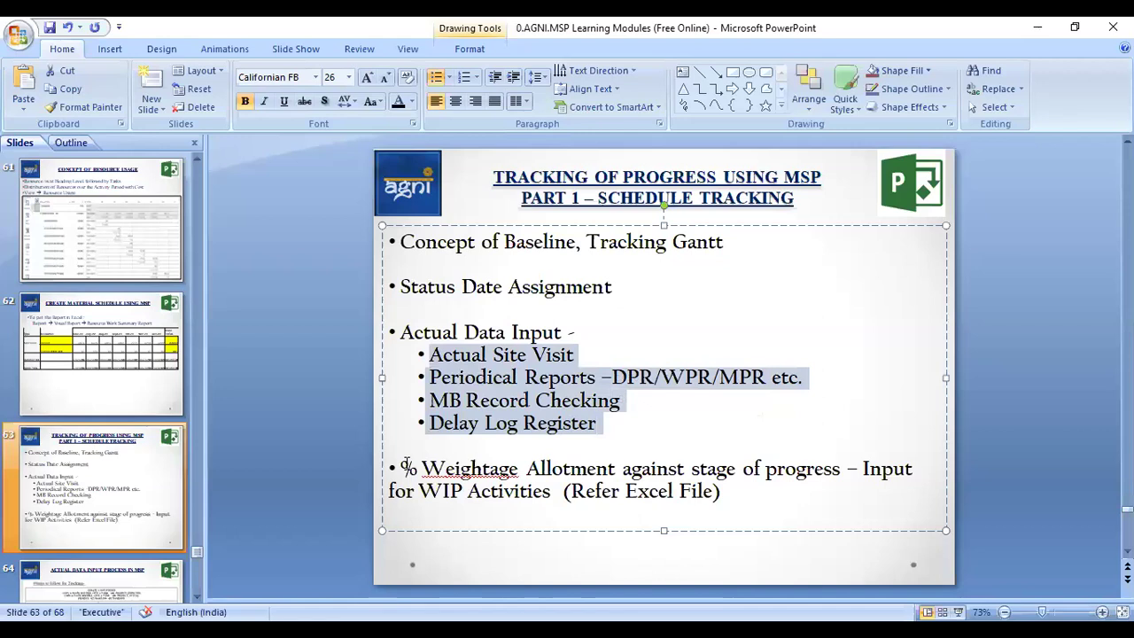
pyautogui.moveTo(401, 468); pyautogui.dragTo(620, 469)
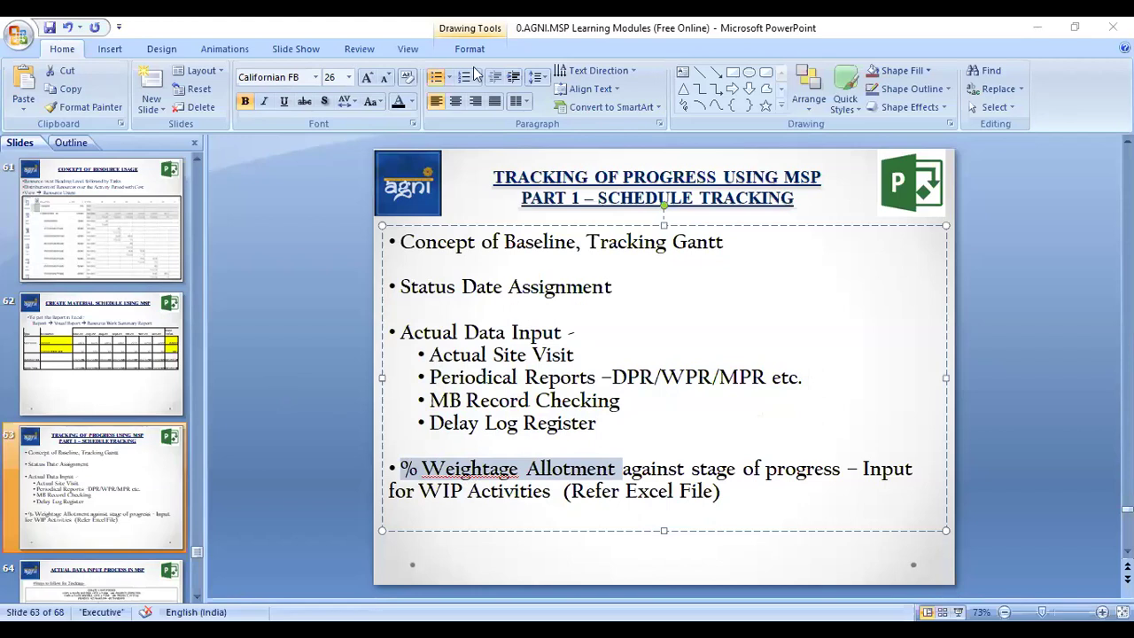
# Step: Switch to the Percentage wise Weigtage workbook in Excel, look over its activities and reveal the RCC sub-activities
pyautogui.hotkey('alt', 'Tab')
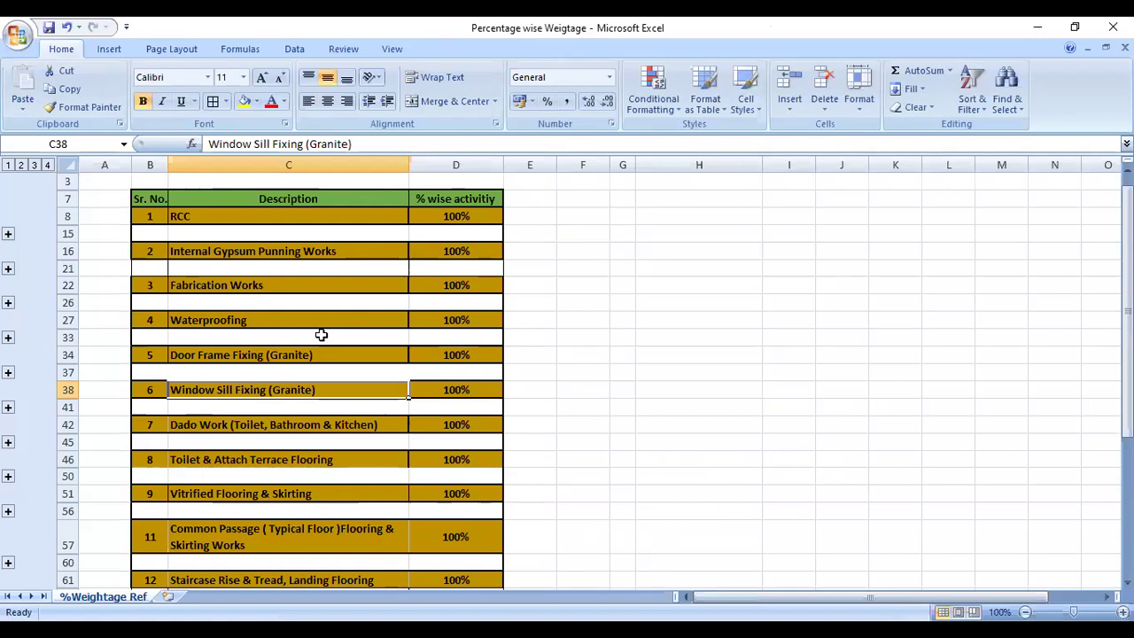
pyautogui.scroll(-2, 323, 330)
pyautogui.scroll(-1, 321, 336)
pyautogui.scroll(3, 321, 336)
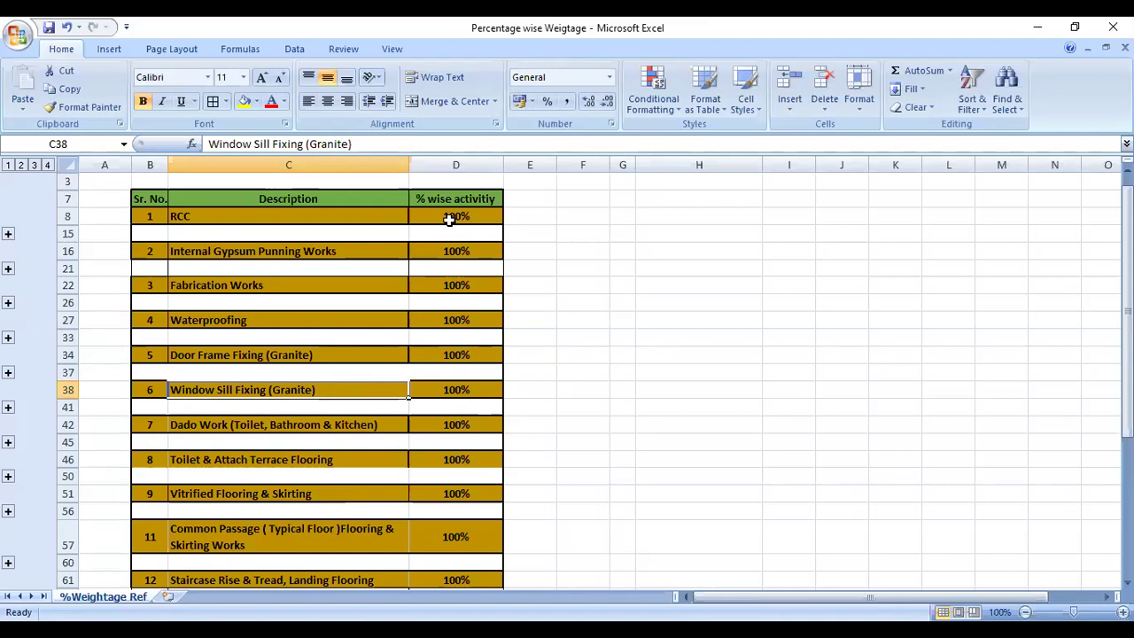
pyautogui.click(199, 214)
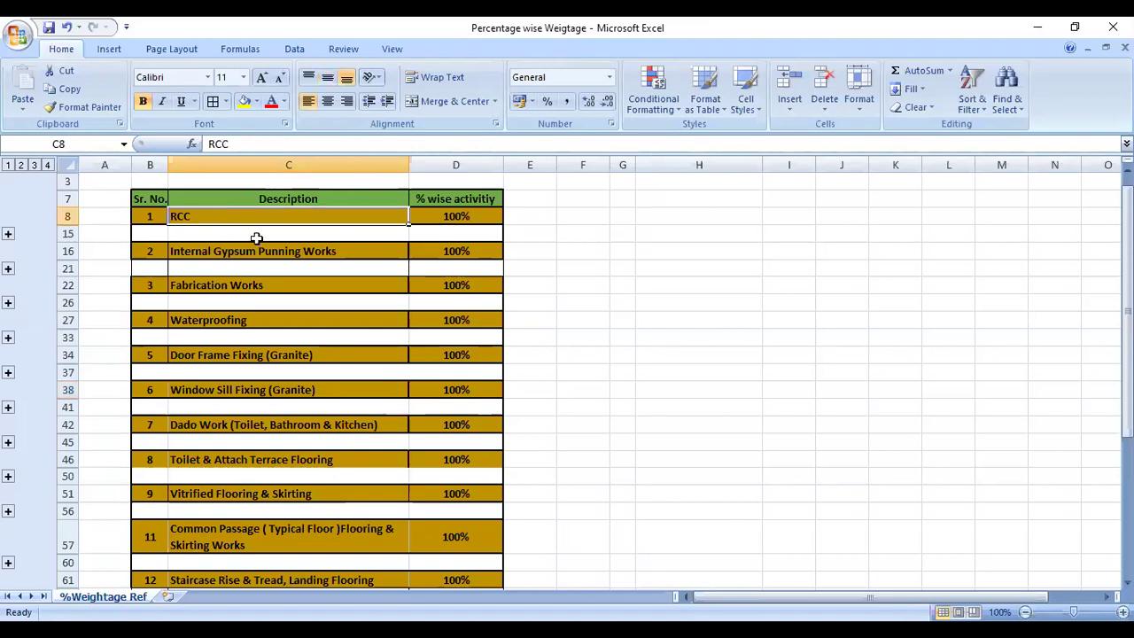
pyautogui.click(450, 216)
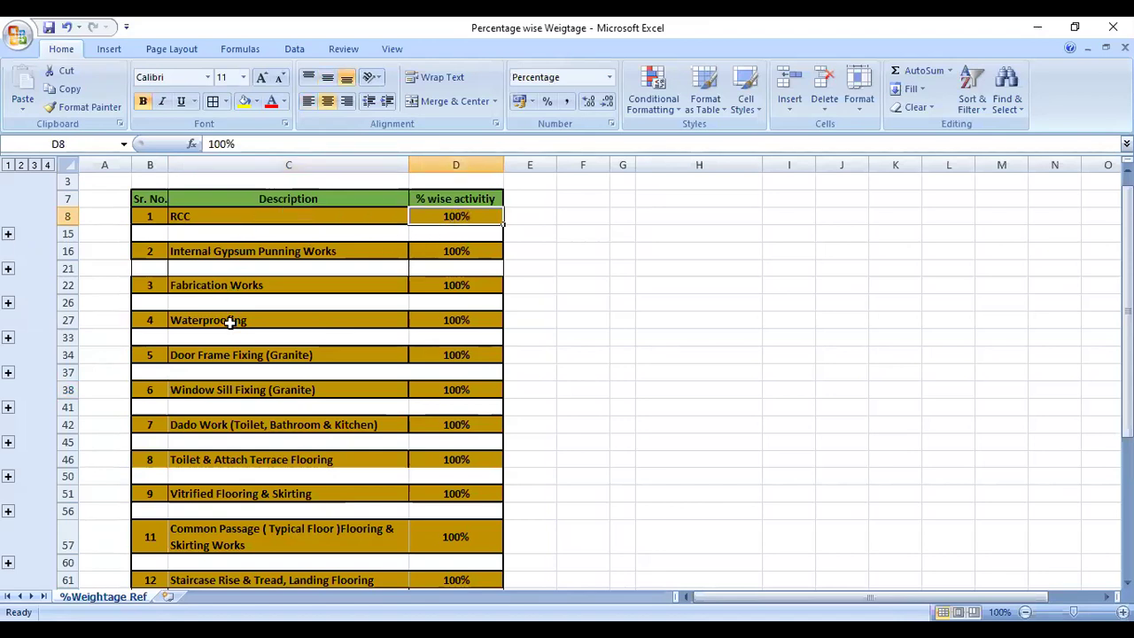
pyautogui.hotkey('ctrl', 'z')
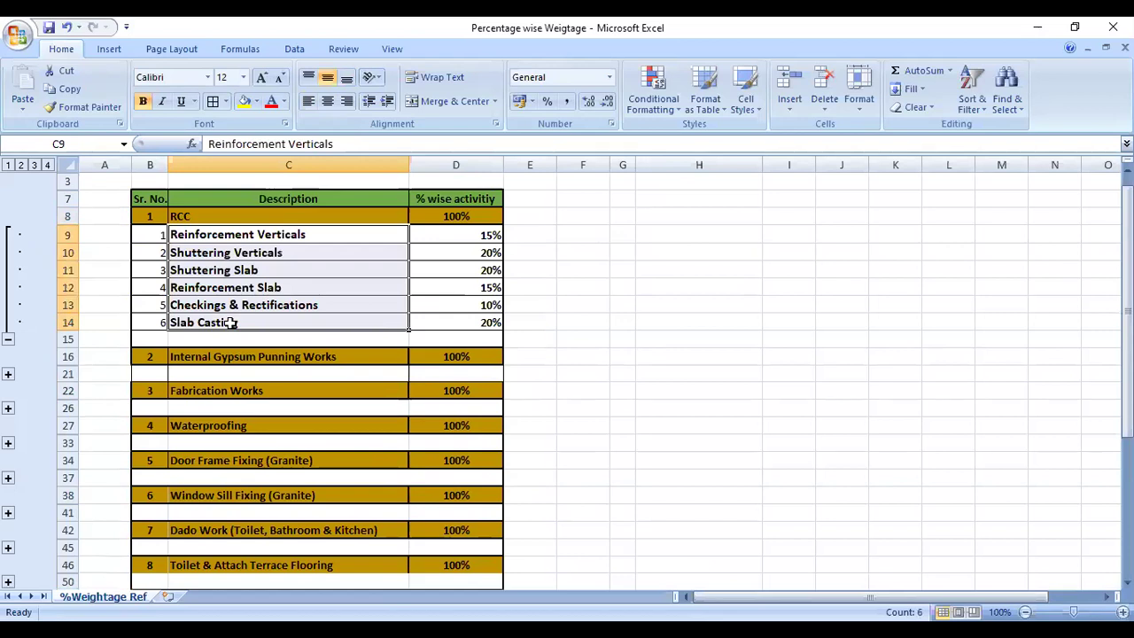
# Step: Examine the percentage weightages of the RCC stages from Reinforcement Verticals through Reinforcement Slab
pyautogui.click(215, 234)
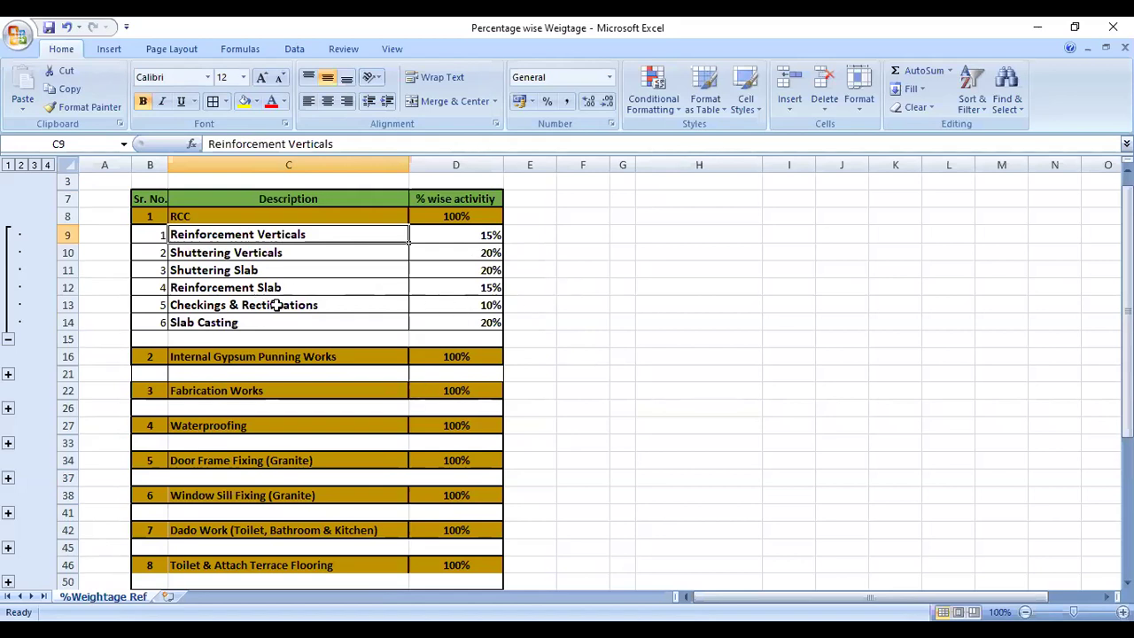
pyautogui.click(457, 285)
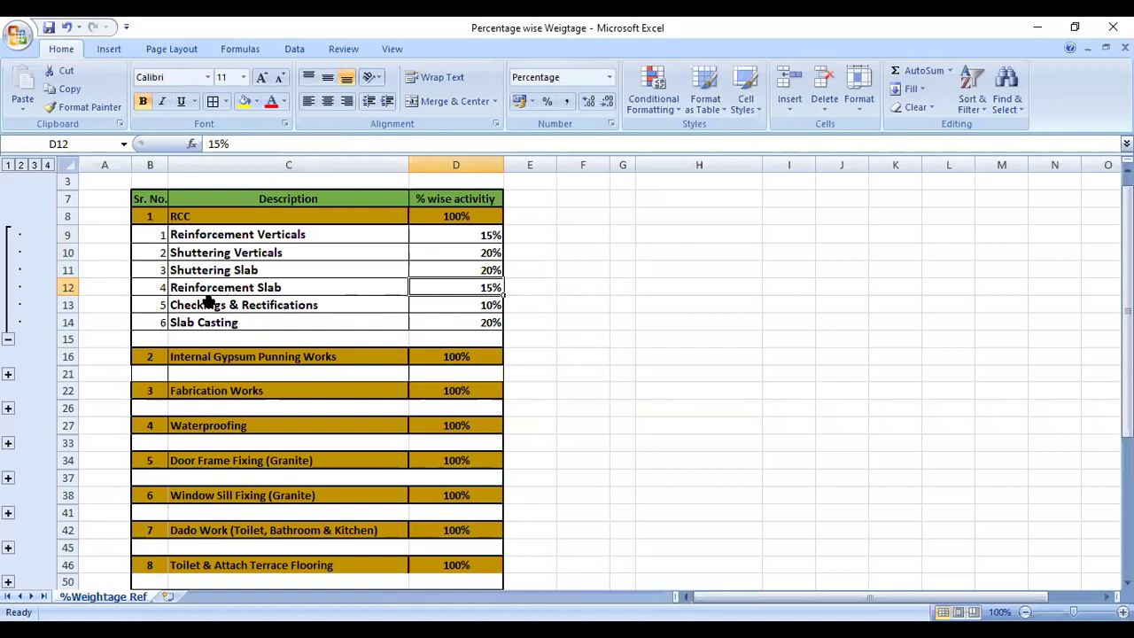
pyautogui.click(303, 292)
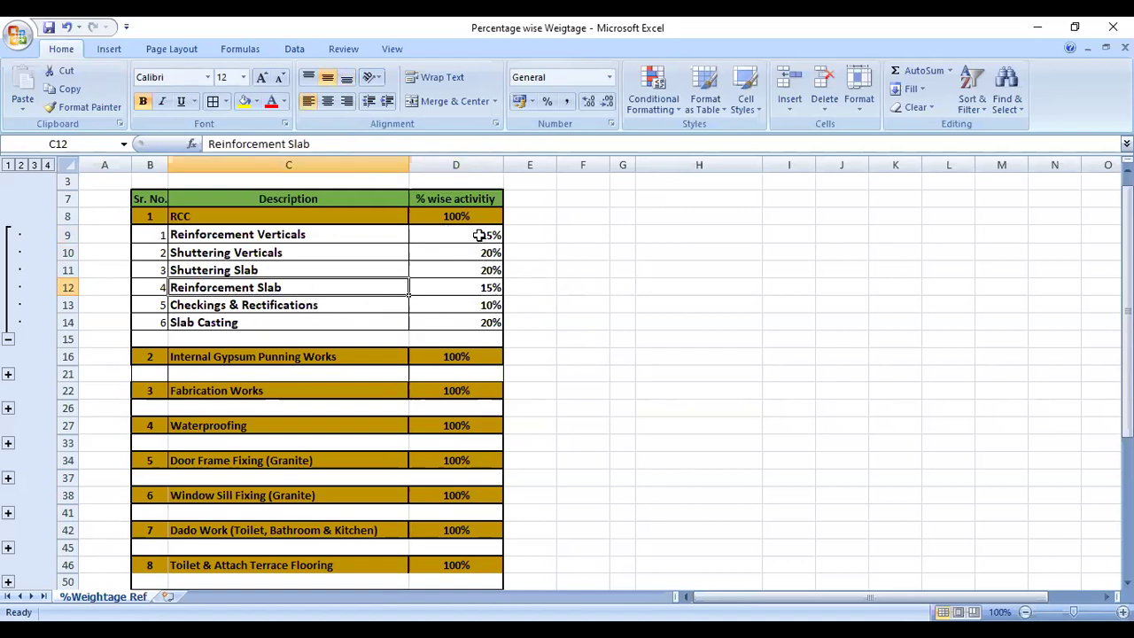
pyautogui.moveTo(481, 235); pyautogui.dragTo(486, 288)
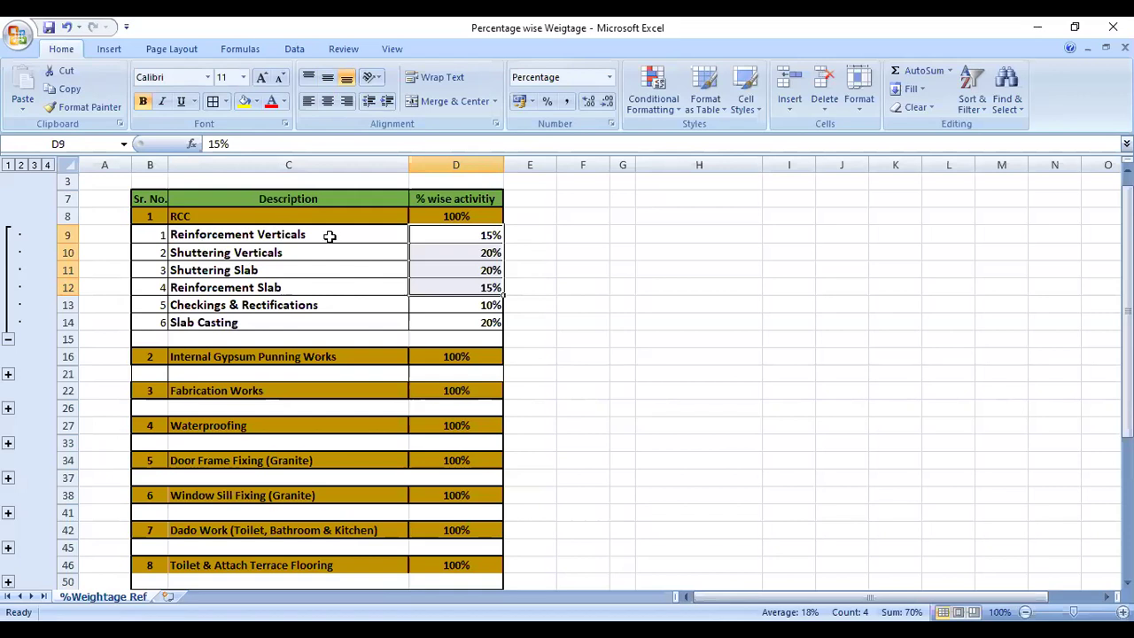
# Step: Expand the Internal Gypsum Punning Works group and select its Reference Marking (Thiyya Marking) stage
pyautogui.click(8, 375)
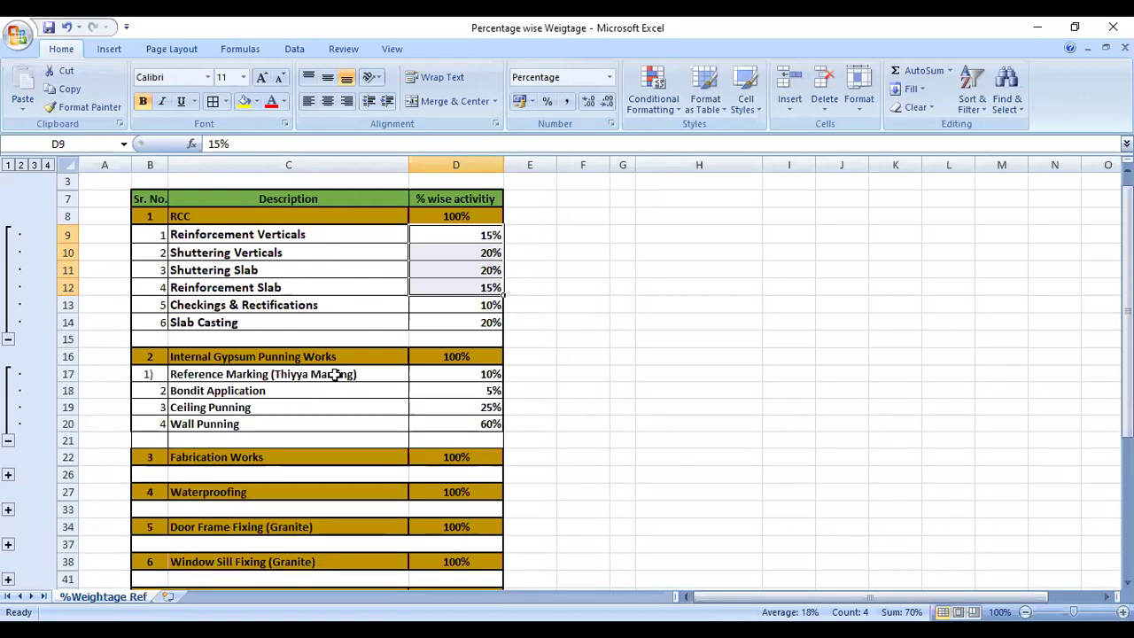
pyautogui.click(266, 356)
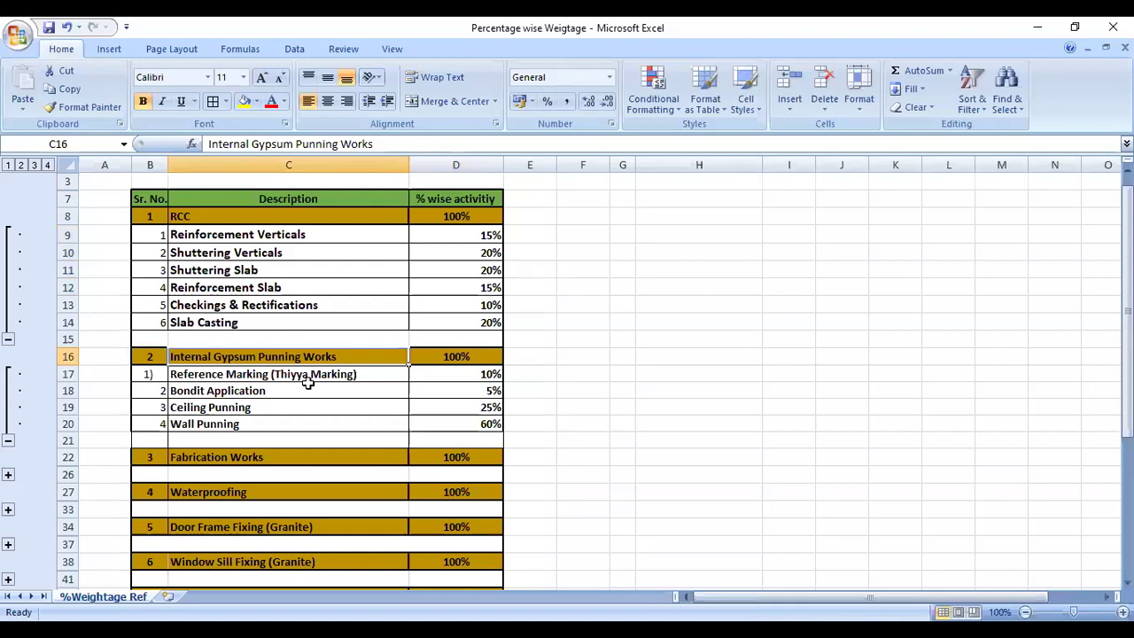
pyautogui.click(277, 377)
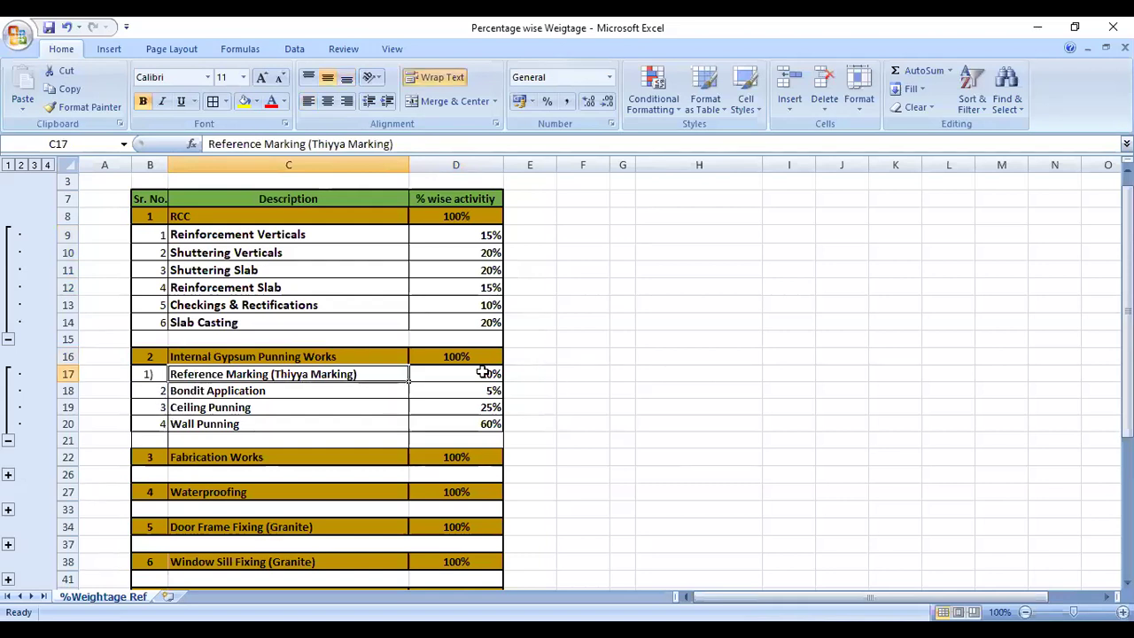
# Step: Examine the percentage weightages of the Internal Gypsum Punning stages from Reference Marking through Wall Punning
pyautogui.press('Right')
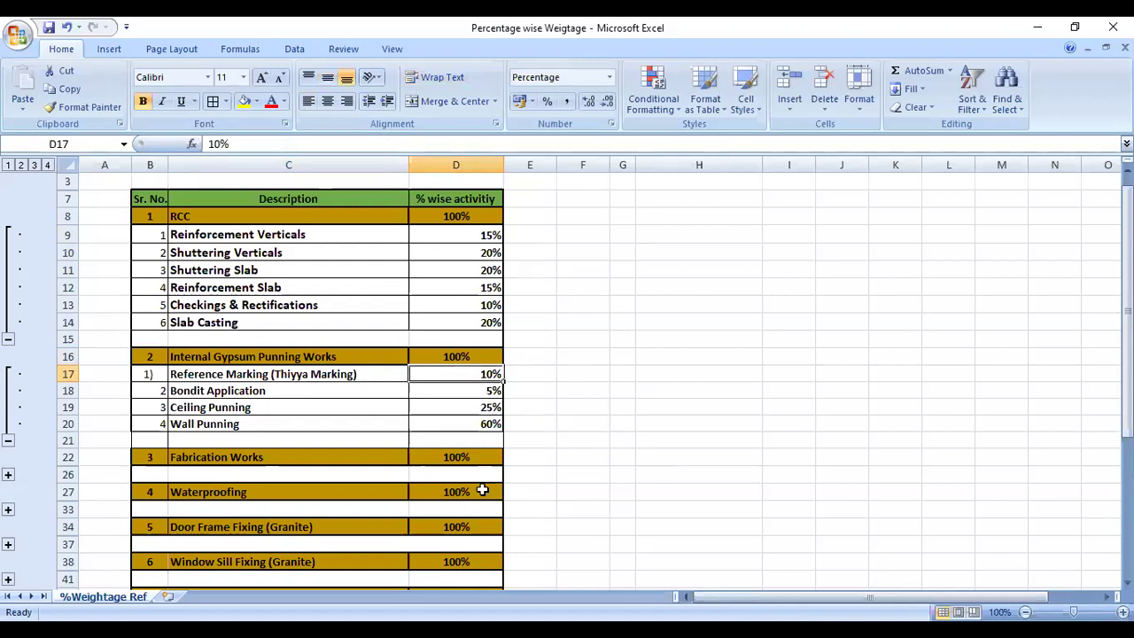
pyautogui.press('Return')
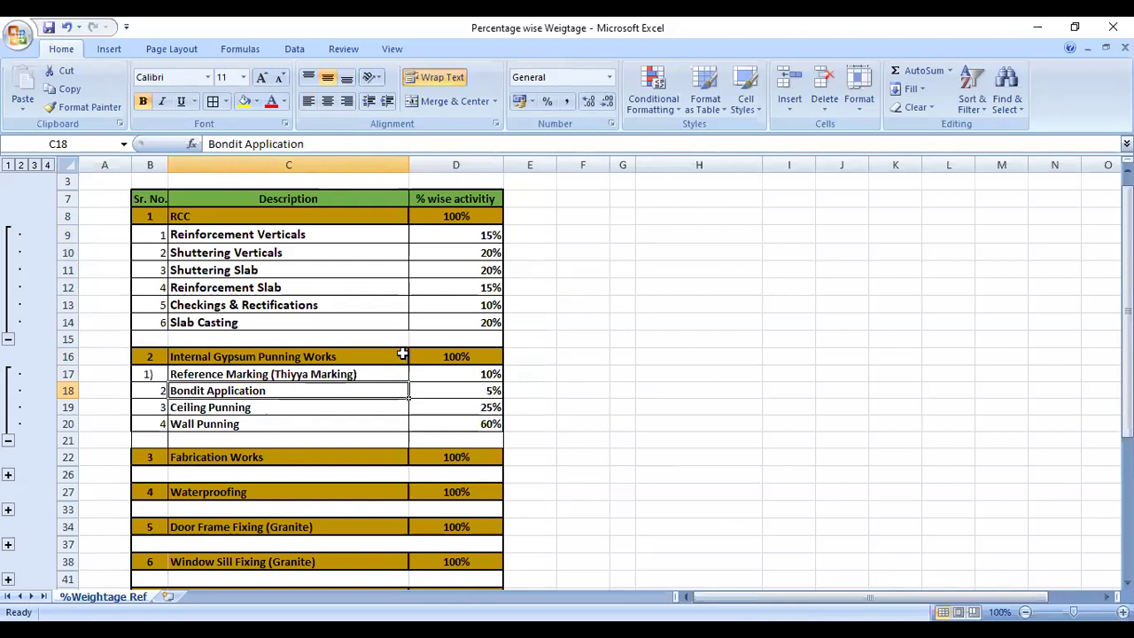
pyautogui.click(477, 390)
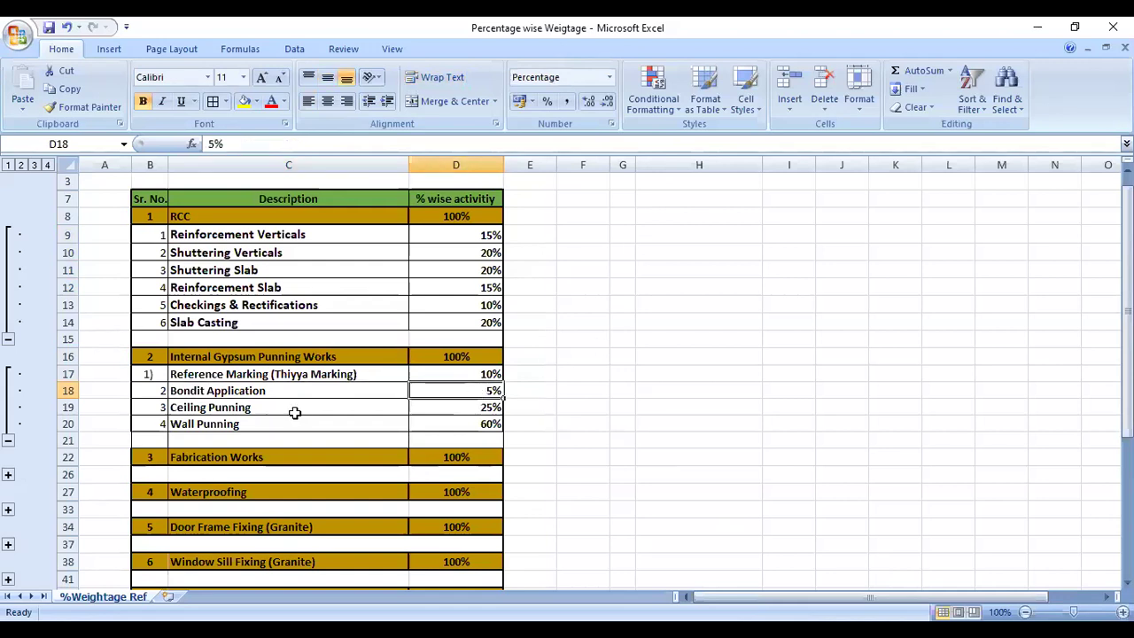
pyautogui.click(248, 409)
pyautogui.click(323, 422)
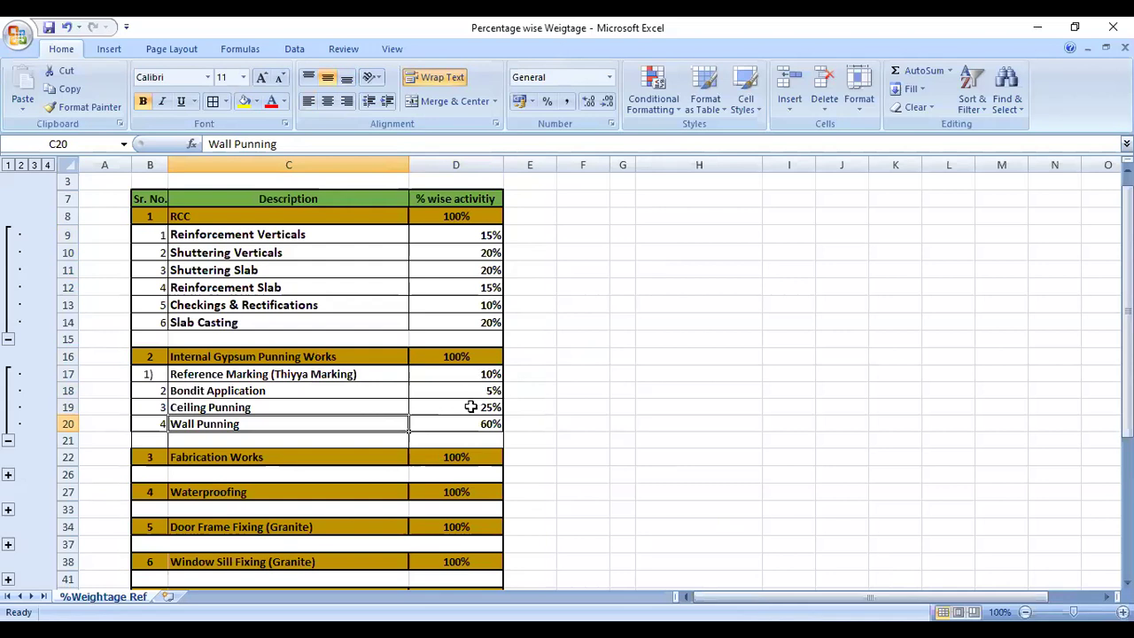
pyautogui.moveTo(470, 374); pyautogui.dragTo(498, 410)
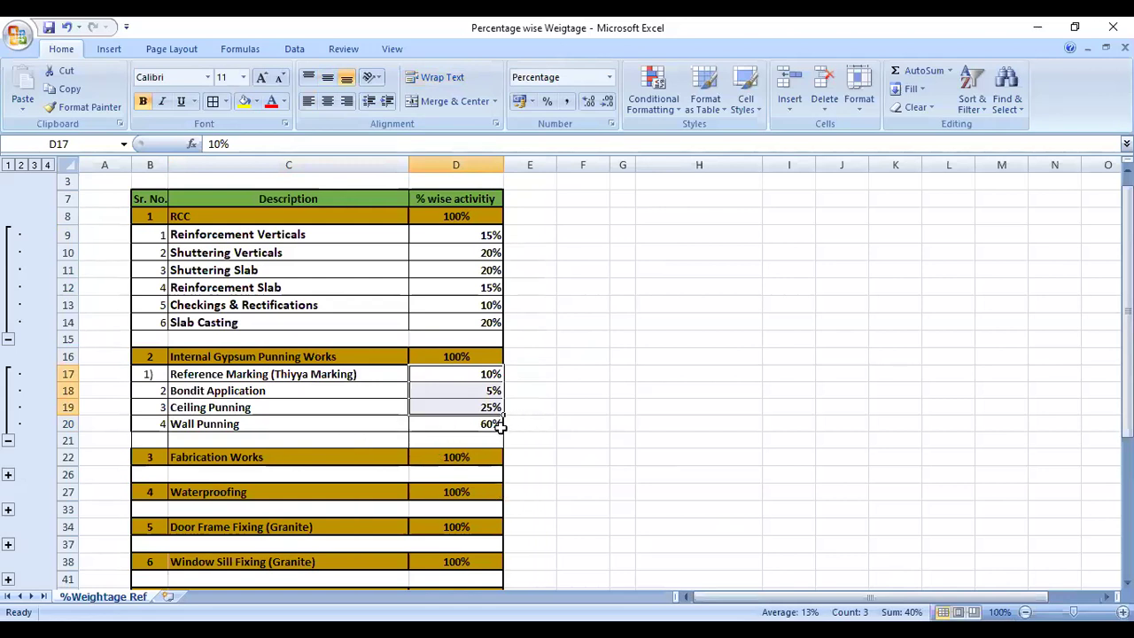
pyautogui.click(236, 424)
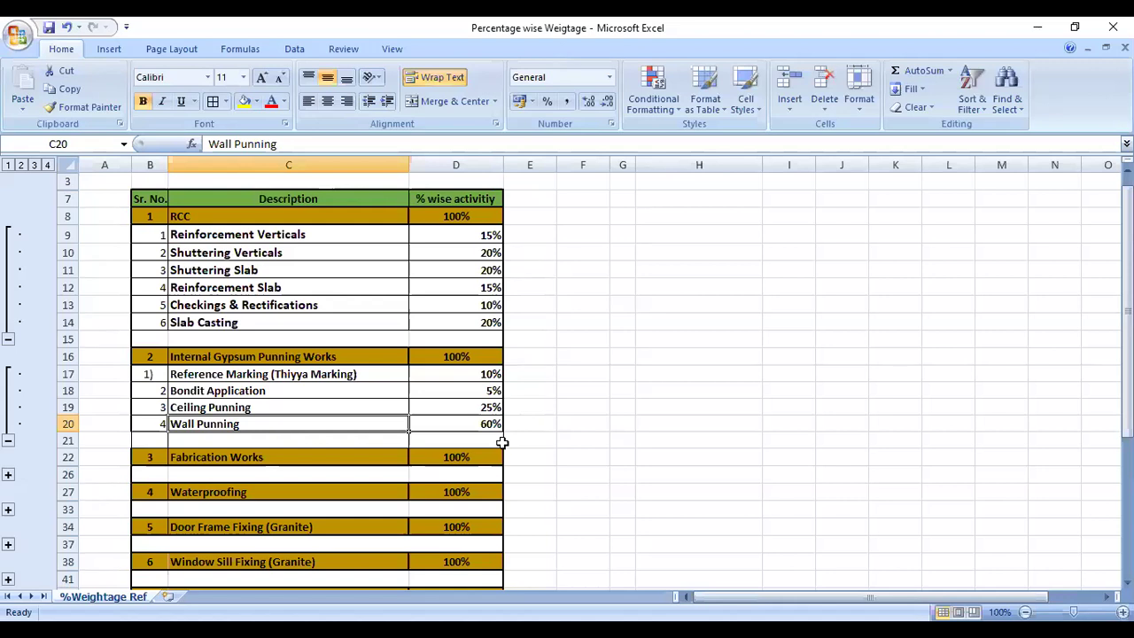
# Step: Enter example wall punning quantities beside the table: 1000 in cell F20 and 600 in cell F19
pyautogui.click(575, 424)
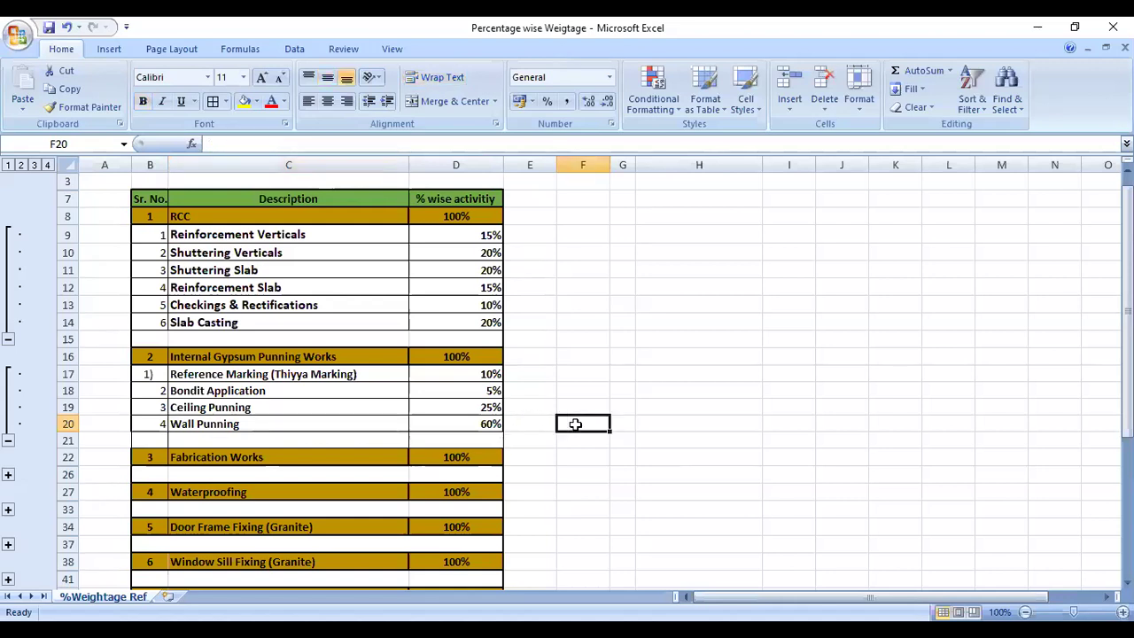
pyautogui.write('1000')
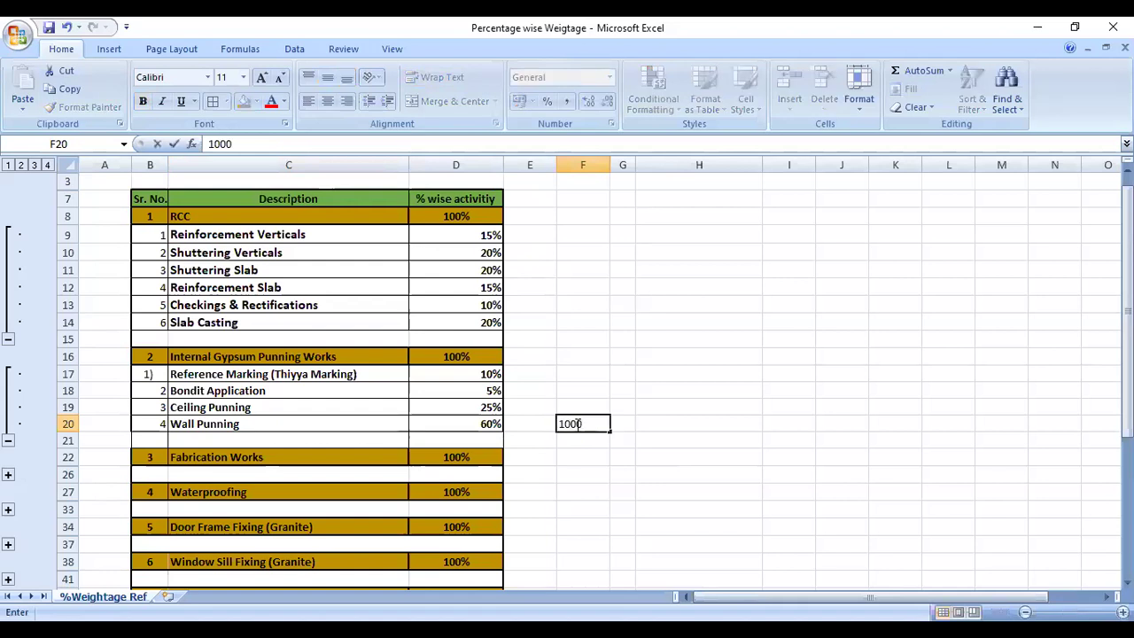
pyautogui.press('Up')
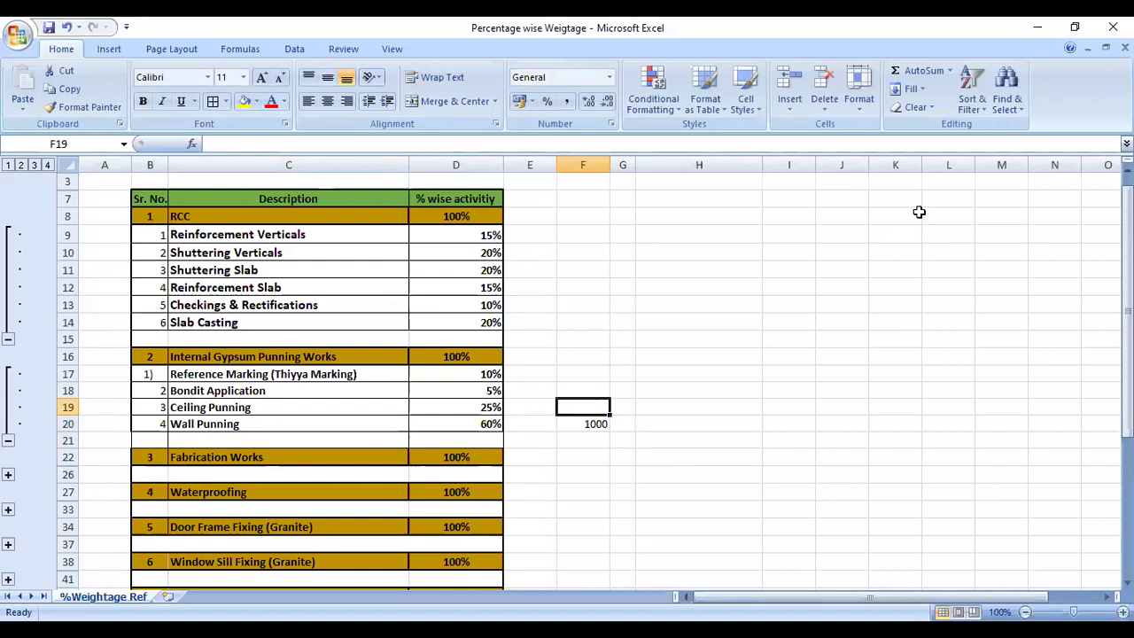
pyautogui.write('600')
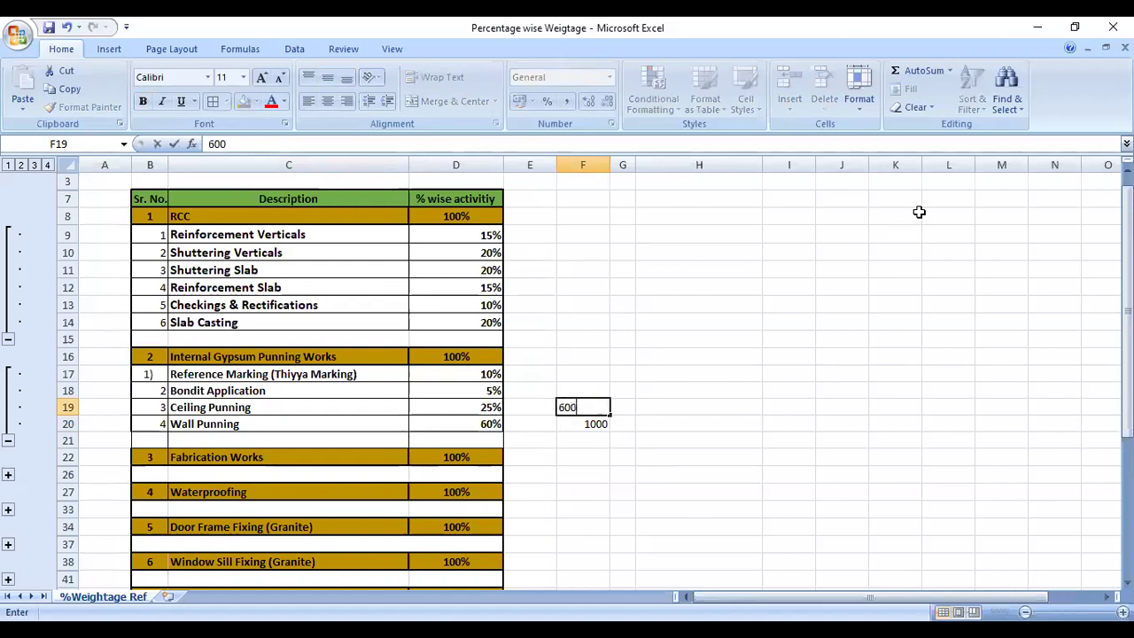
pyautogui.press('Return')
# Step: Calculate the completed share of wall punning in cell H19 with the formula =F19/F20
pyautogui.press('Up')
pyautogui.press('Right')
pyautogui.press('Right')
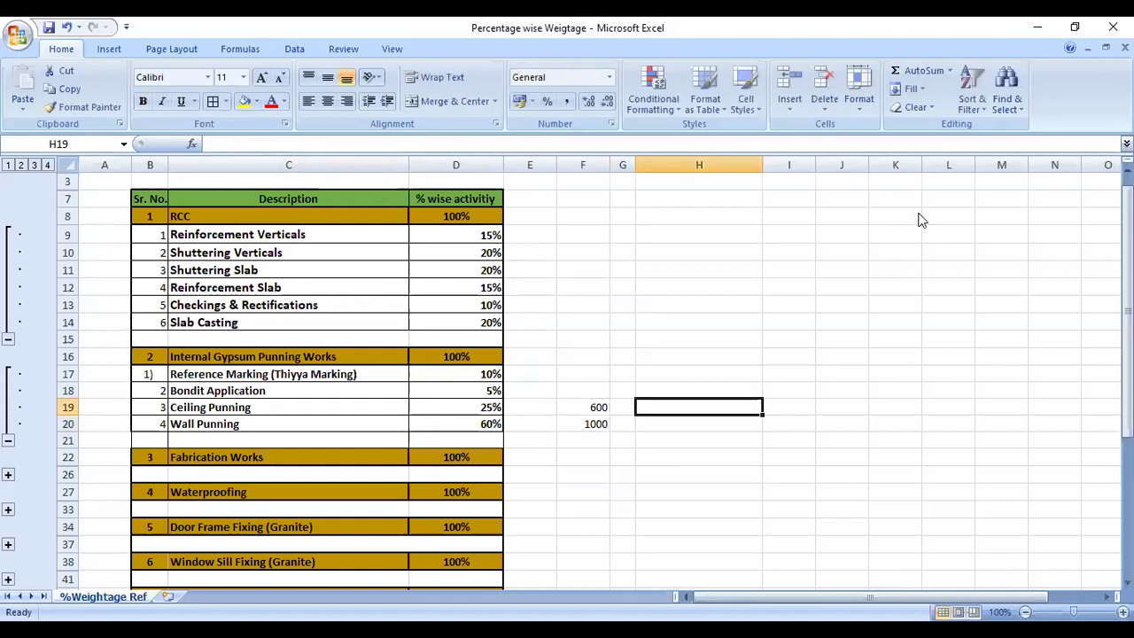
pyautogui.write('=')
pyautogui.press('Left')
pyautogui.press('Left')
pyautogui.write('/')
pyautogui.press('Down')
pyautogui.press('Left')
pyautogui.press('Left')
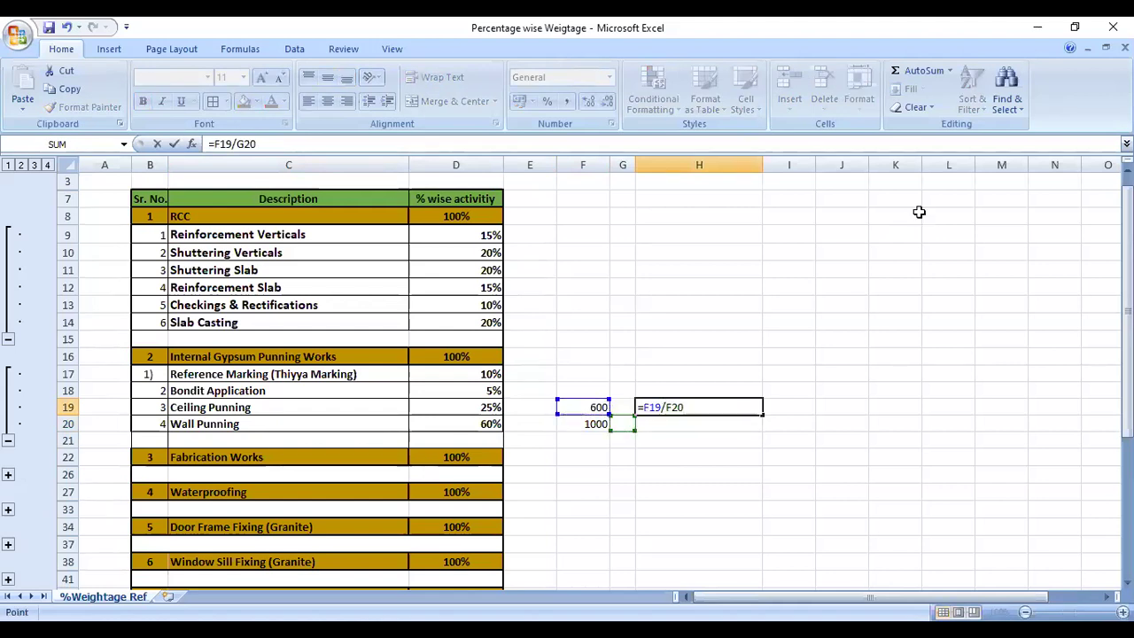
pyautogui.press('Return')
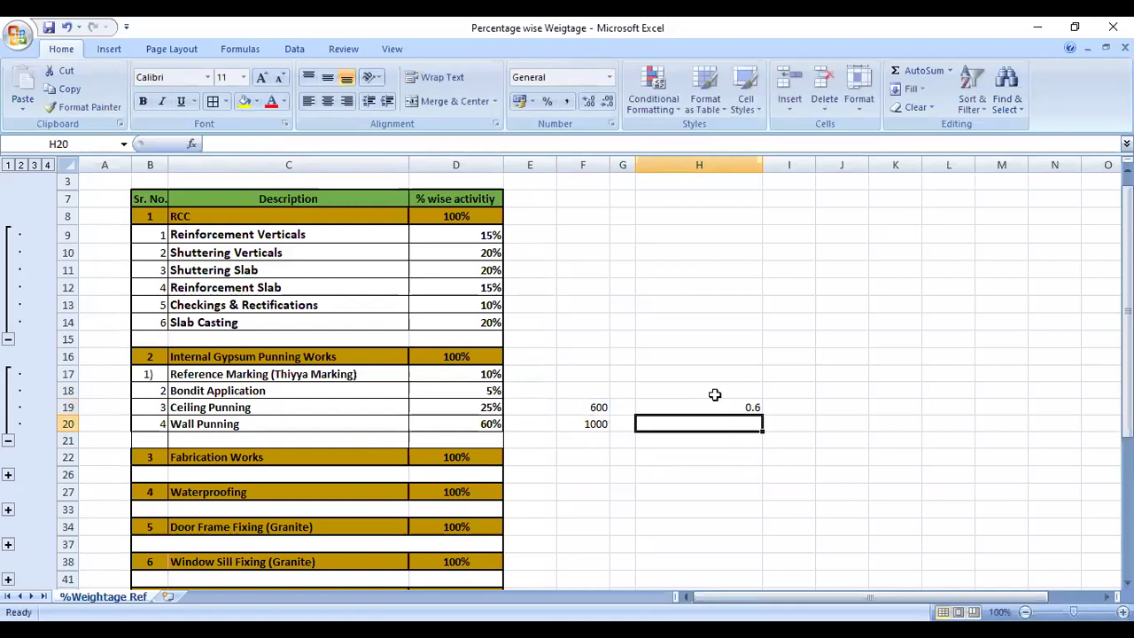
# Step: Calculate the weighted wall punning progress in cell I19 by multiplying the Wall Punning weightage in D20 by H19
pyautogui.click(709, 405)
pyautogui.click(787, 406)
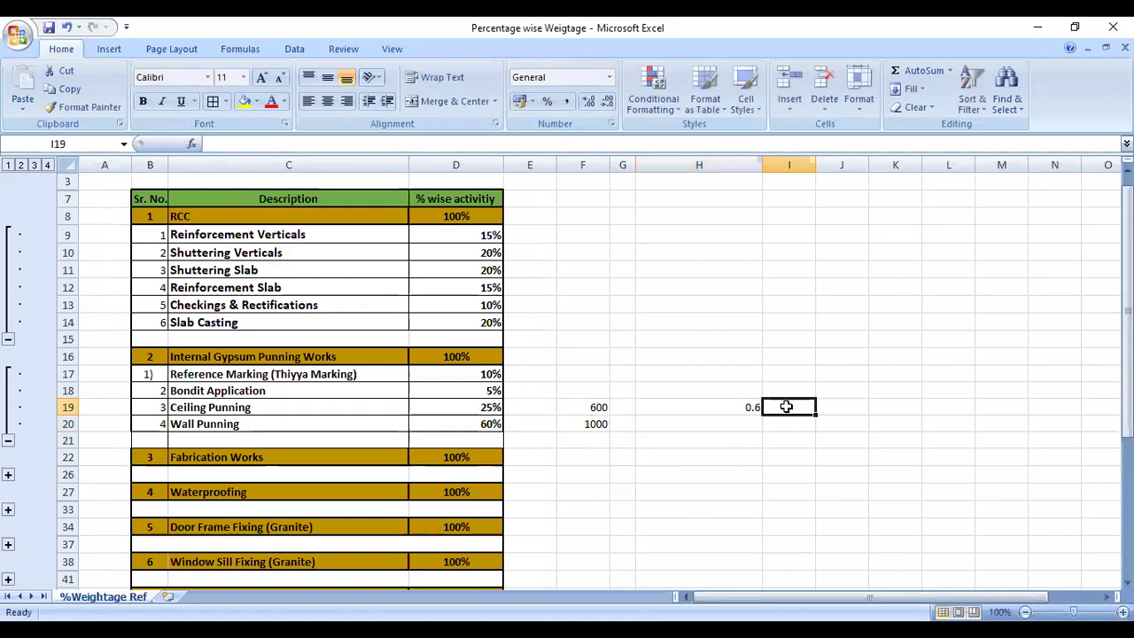
pyautogui.write('=')
pyautogui.click(465, 424)
pyautogui.write('*')
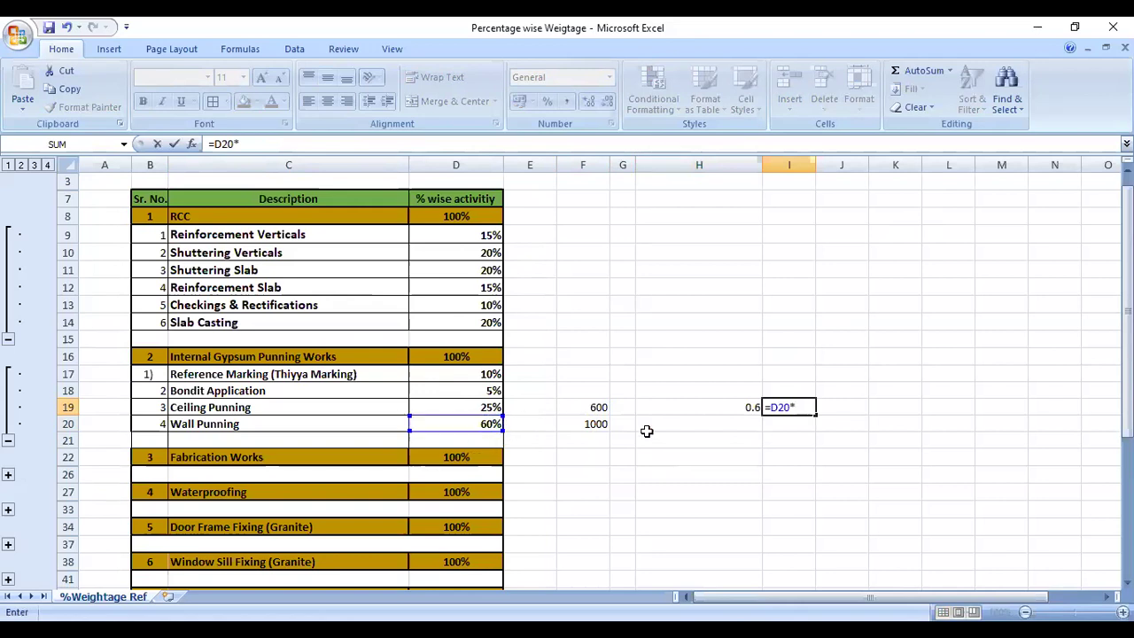
pyautogui.click(751, 405)
pyautogui.press('Return')
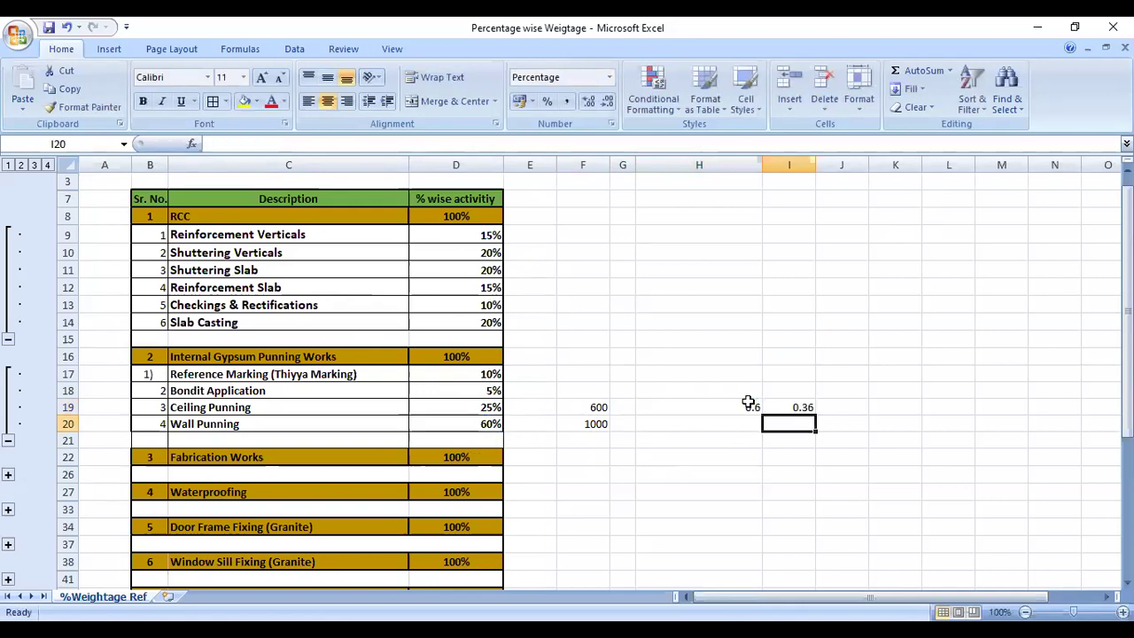
# Step: Enter 36% in cell E20 next to the Wall Punning weightage
pyautogui.click(803, 407)
pyautogui.click(477, 423)
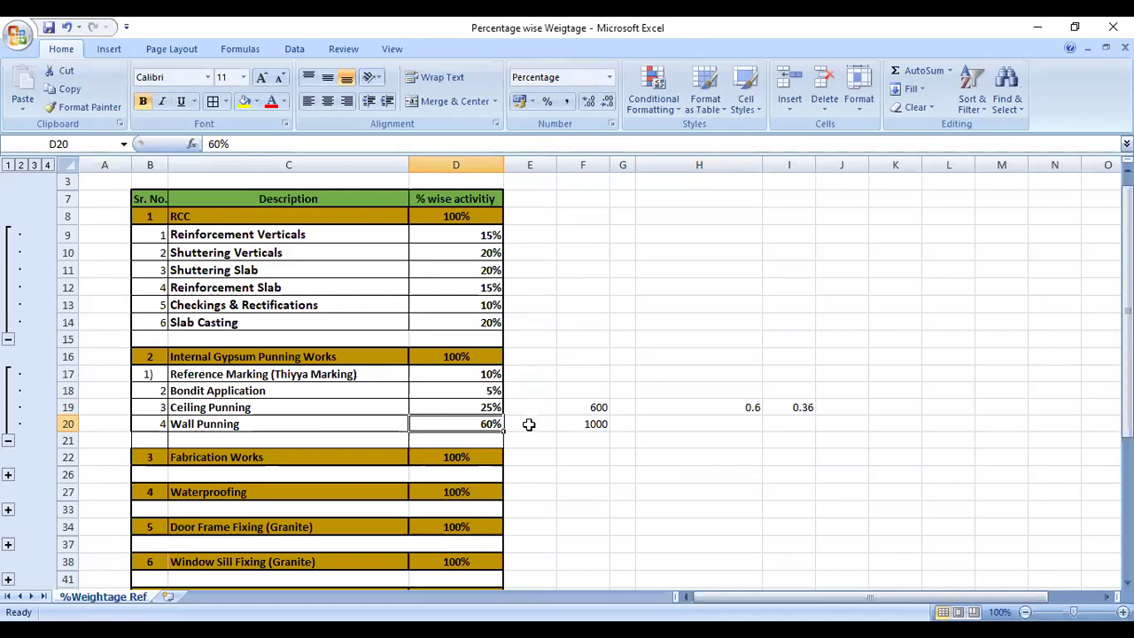
pyautogui.click(530, 425)
pyautogui.write('36%')
pyautogui.press('Return')
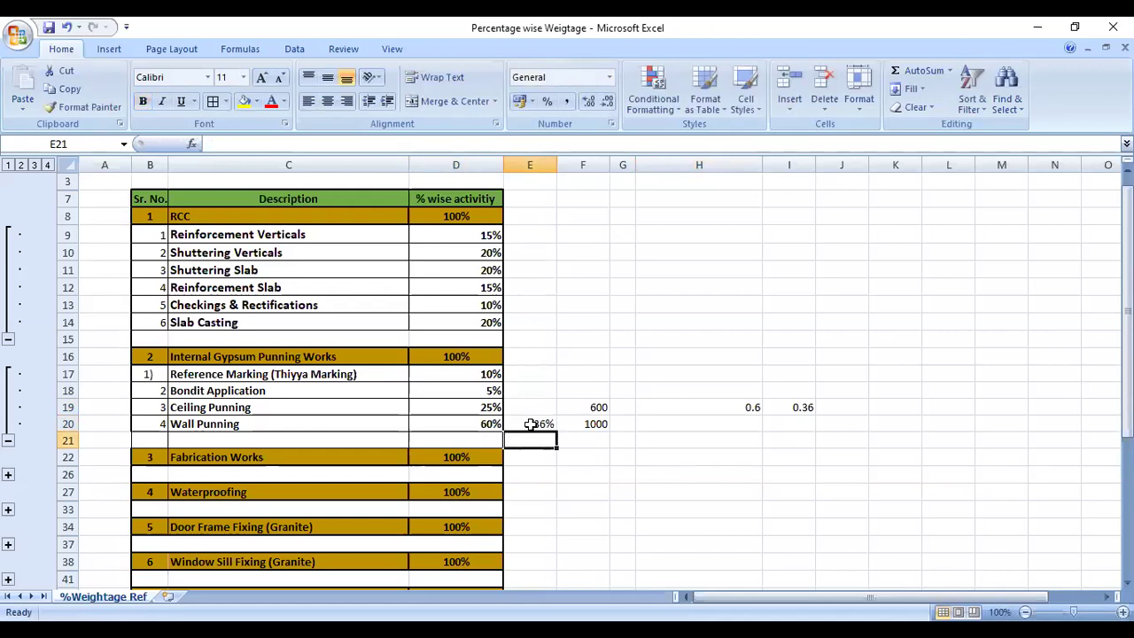
# Step: Check the sum of D17:D19 together with E20, and collapse the Internal Gypsum Punning Works and RCC groups
pyautogui.moveTo(475, 374); pyautogui.dragTo(485, 408)
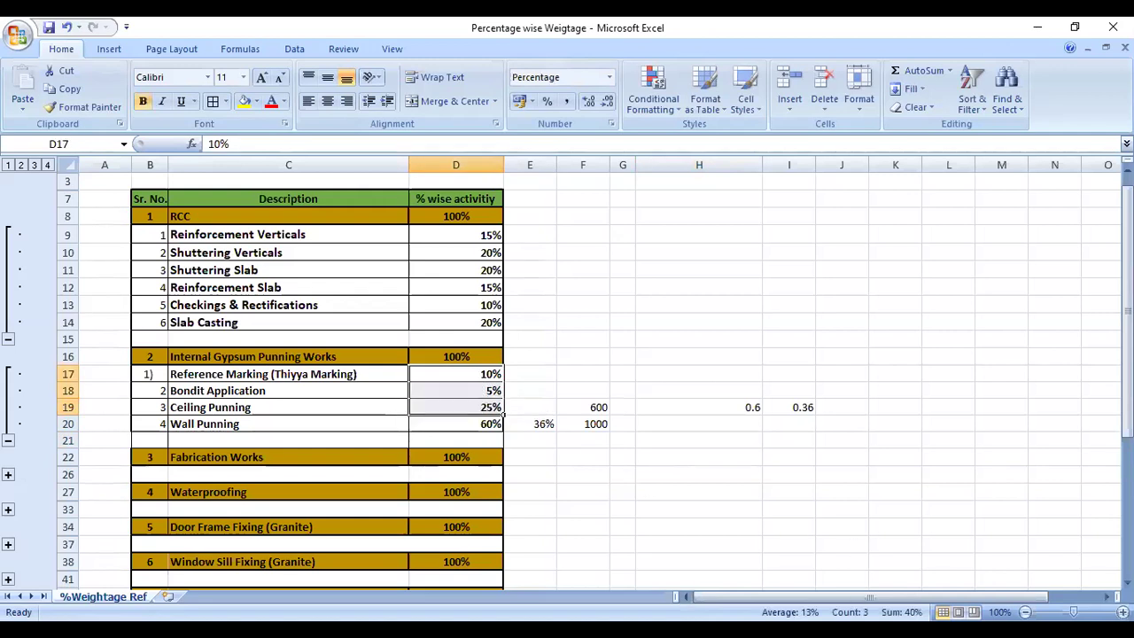
pyautogui.keyDown('ctrl'); pyautogui.click(544, 423); pyautogui.keyUp('ctrl')
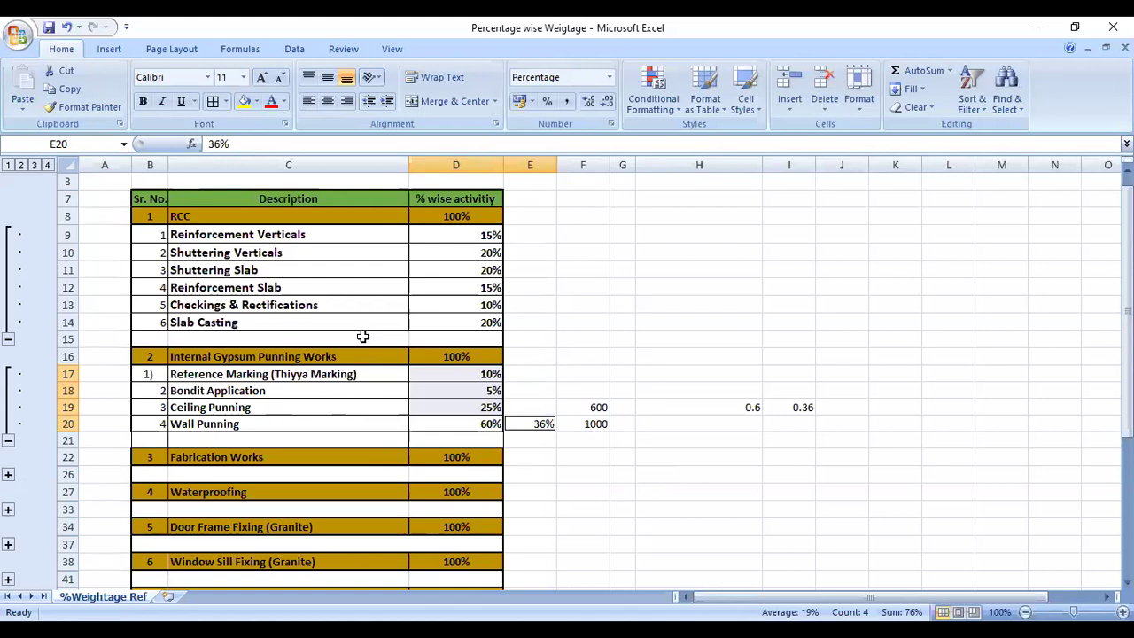
pyautogui.click(7, 440)
pyautogui.click(7, 340)
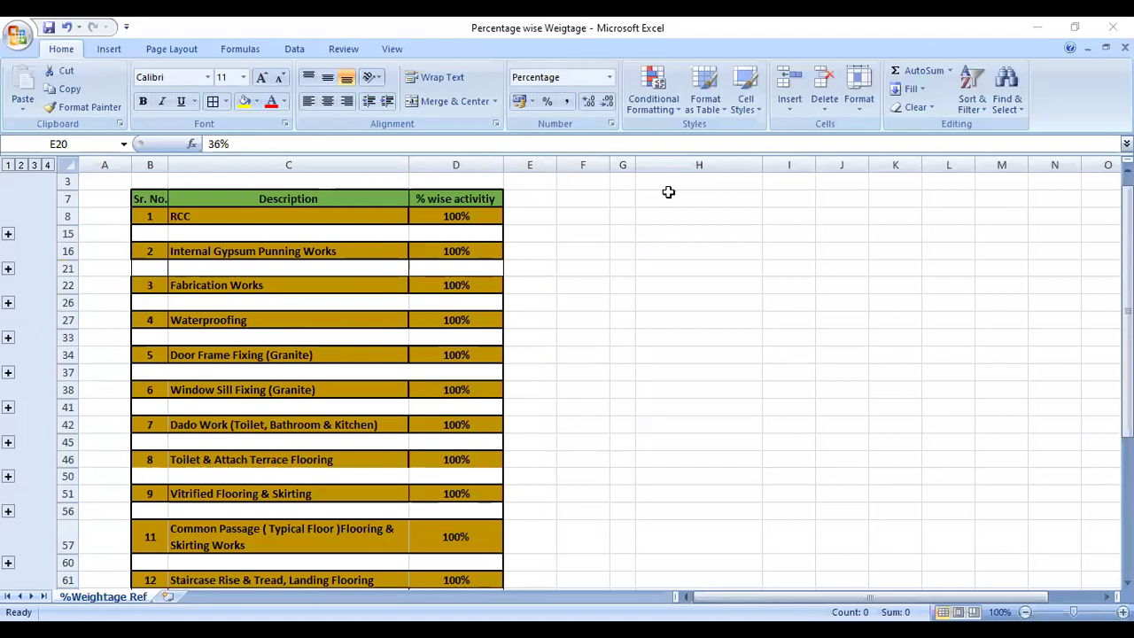
# Step: Switch to the PowerPoint presentation and review the % Weightage Allotment point, the Actual Data Input Process slide and the Resource & Cost Tracking slides
pyautogui.hotkey('alt', 'Tab')
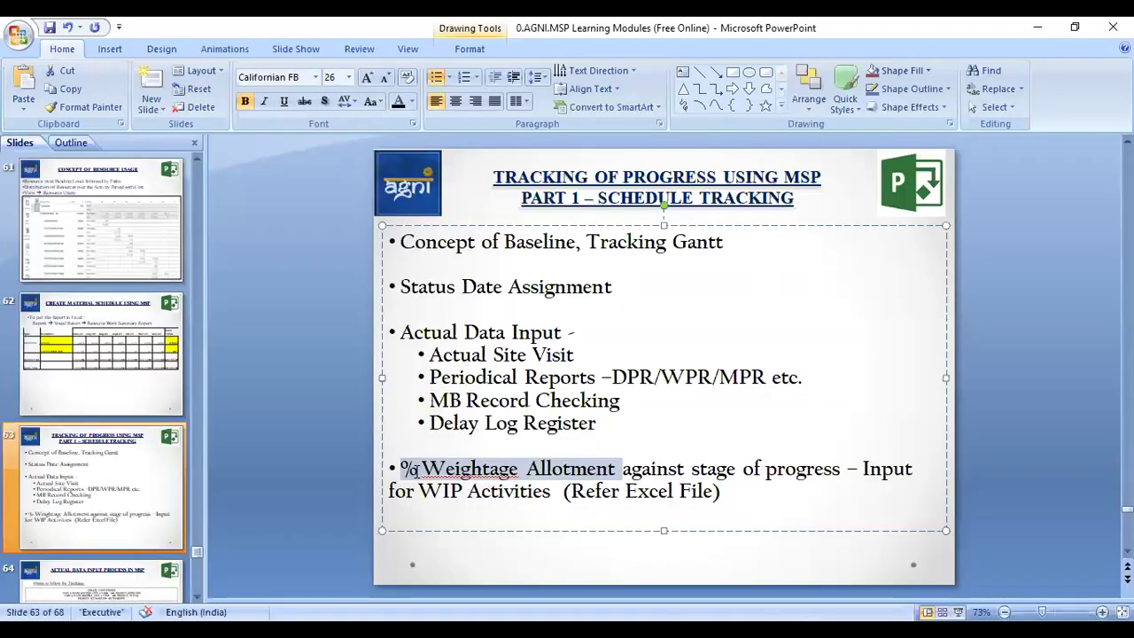
pyautogui.click(416, 470)
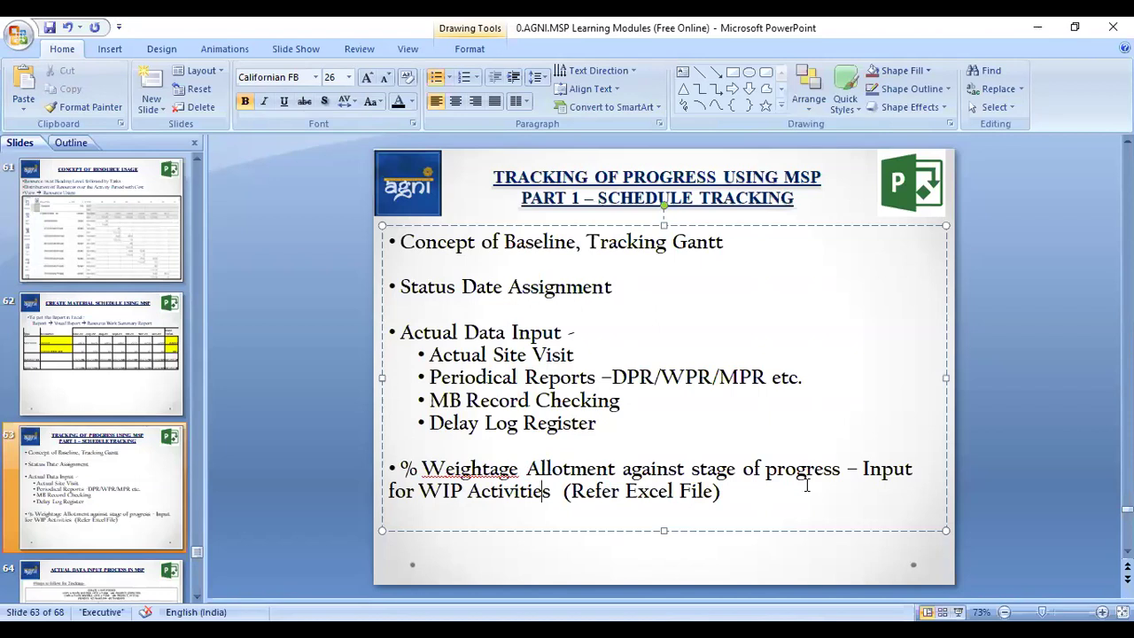
pyautogui.click(568, 570)
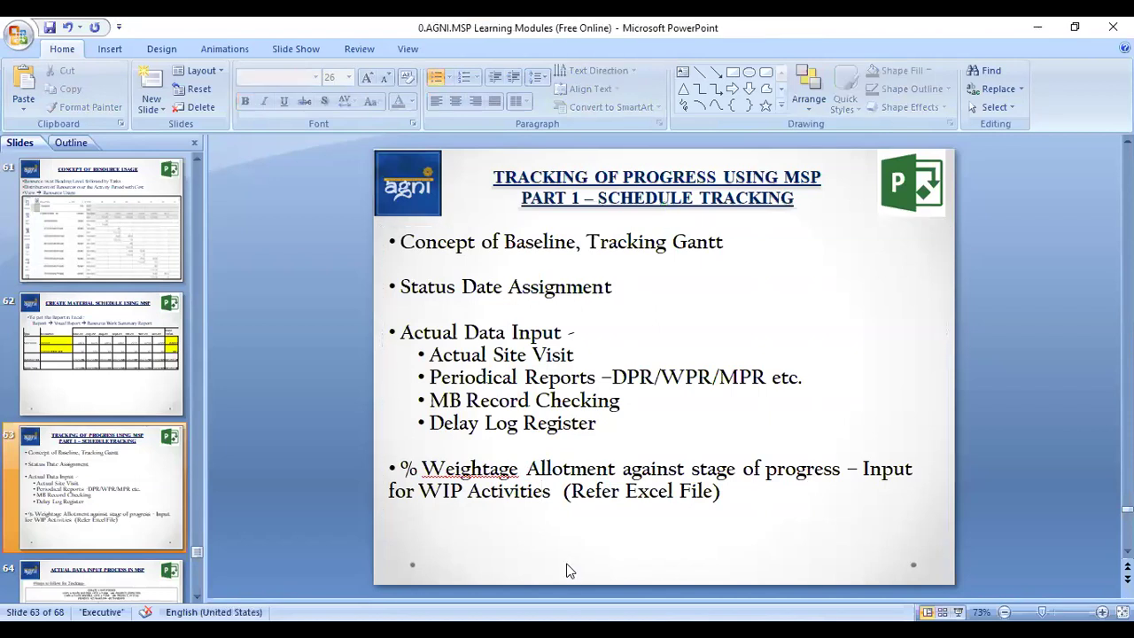
pyautogui.scroll(-1, 449, 471)
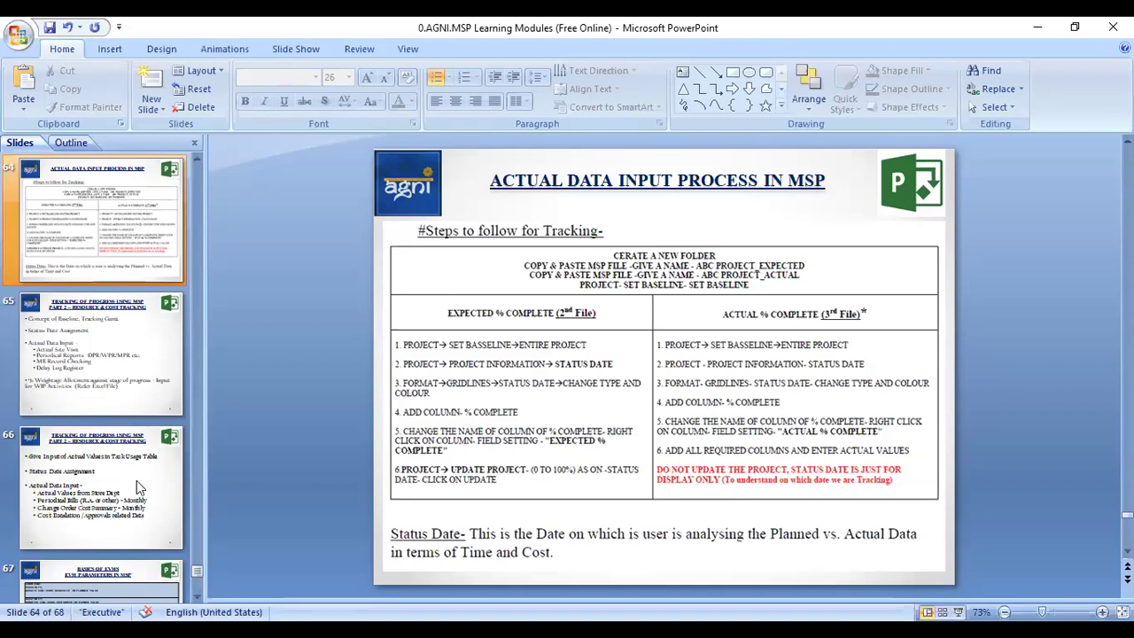
pyautogui.scroll(-1, 454, 404)
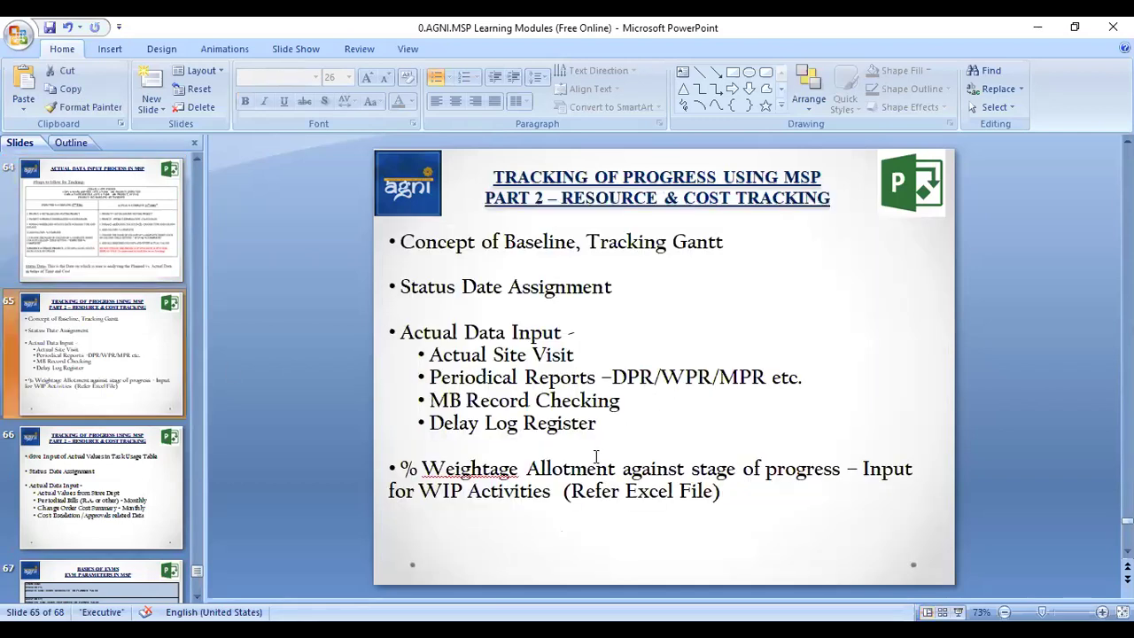
pyautogui.click(121, 465)
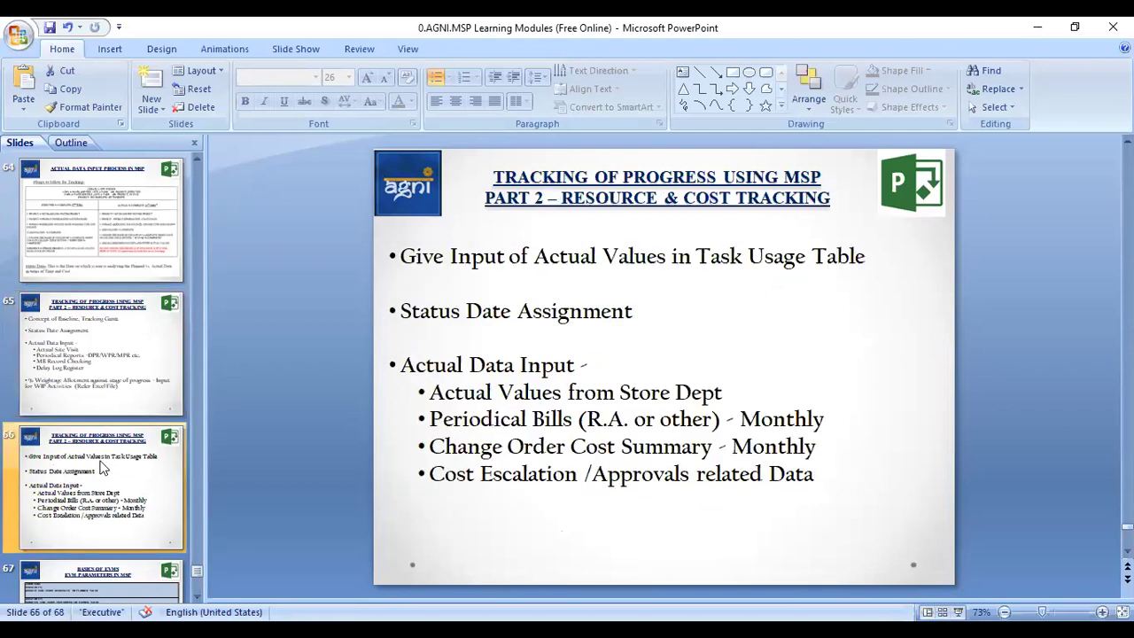
pyautogui.press('Up')
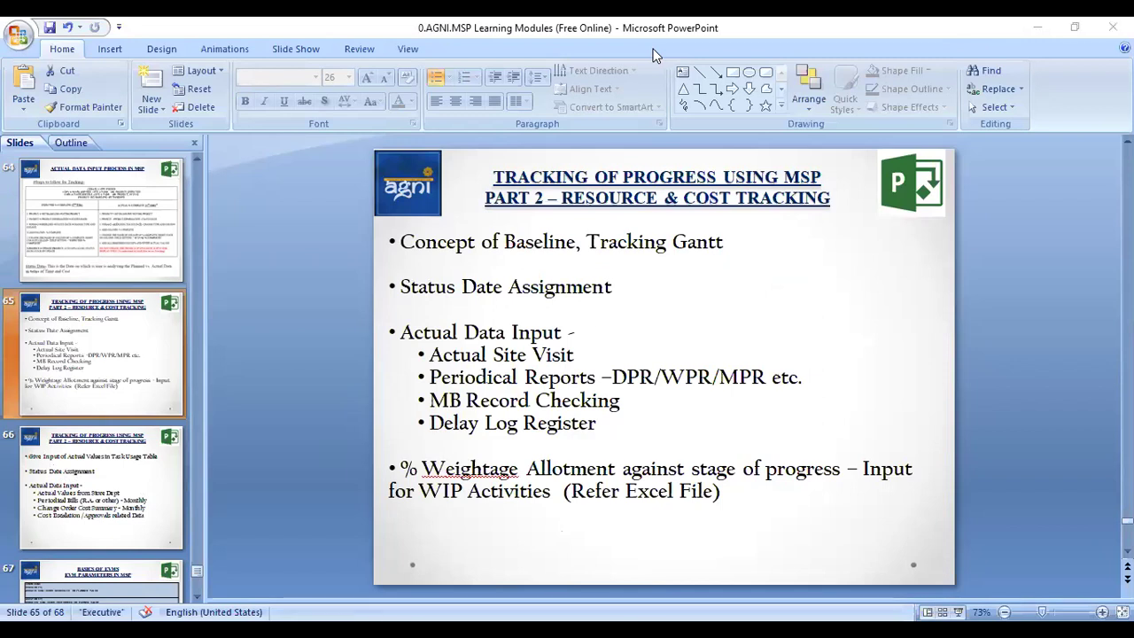
# Step: Open AGNI_Demo_Case_Draft_P+7 ACT 15.7.2020 from File Explorer in MS Project and remove the Resource Names and Cost columns from the Gantt table
pyautogui.hotkey('alt', 'Tab')
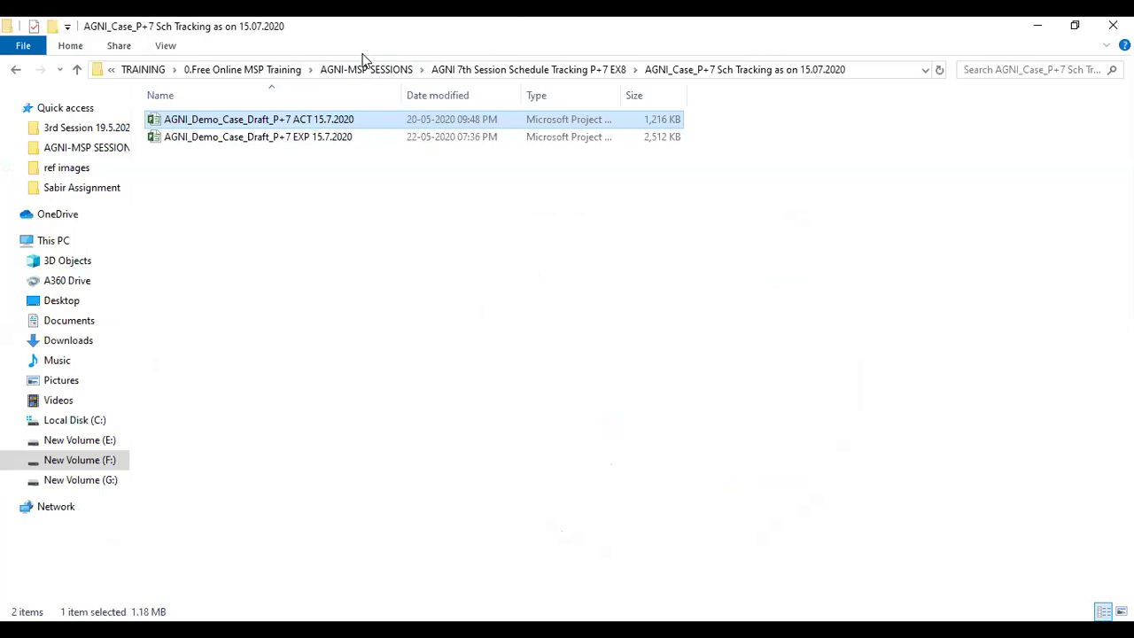
pyautogui.press('Return')
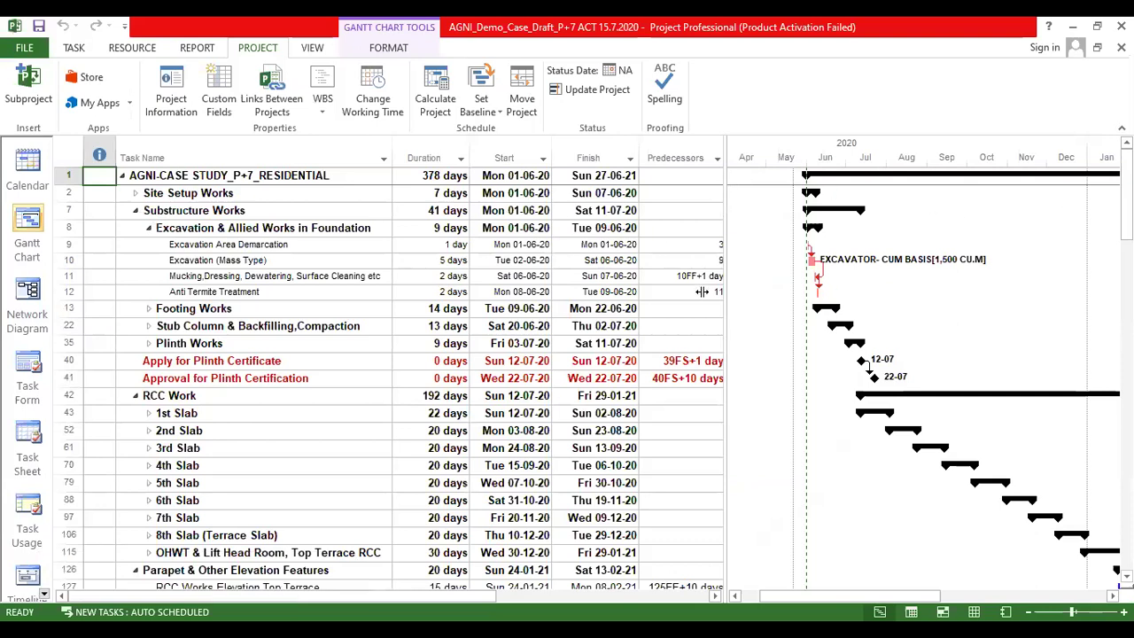
pyautogui.moveTo(840, 149); pyautogui.dragTo(873, 148)
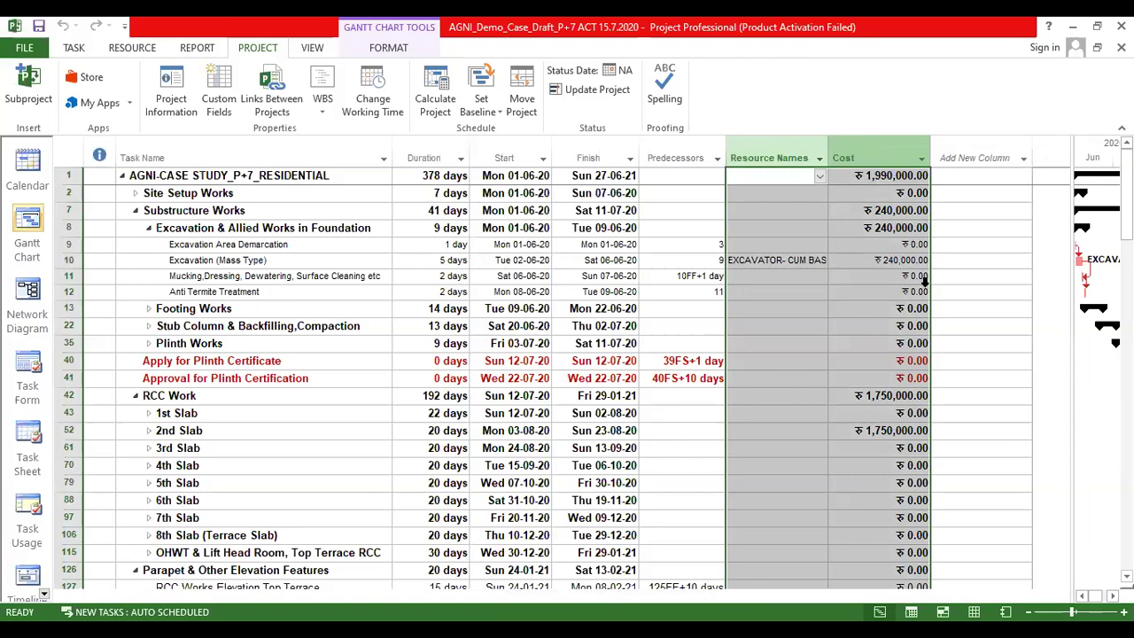
pyautogui.press('Delete')
# Step: Narrow the Indicators, Task Name, Duration, Start and Finish columns, and widen the table area beside the Gantt chart
pyautogui.moveTo(361, 152); pyautogui.dragTo(352, 182)
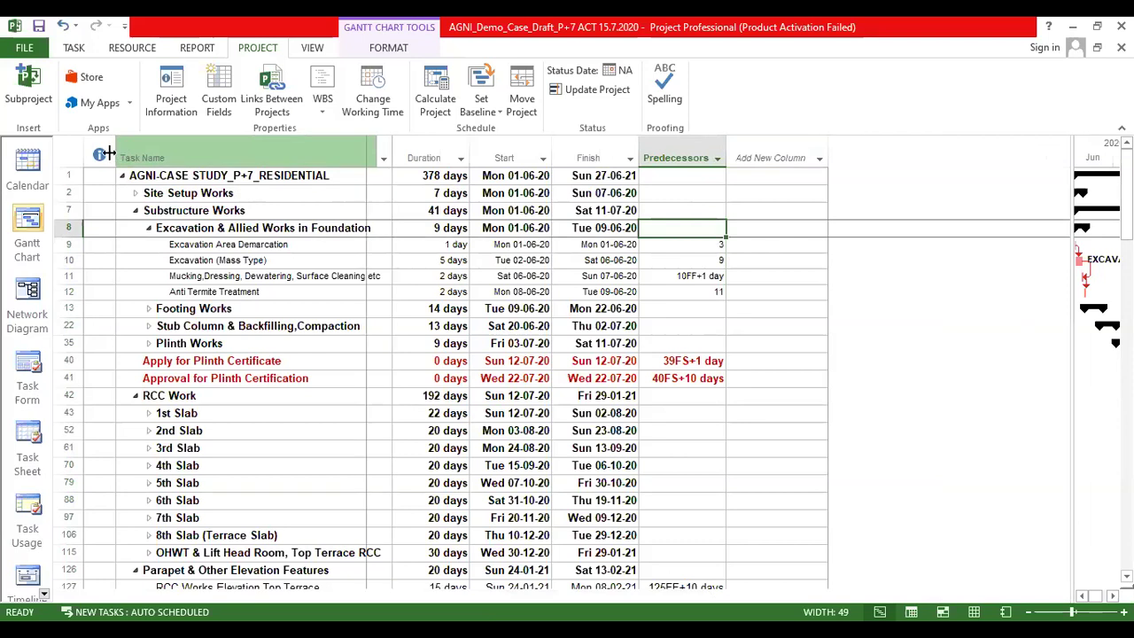
pyautogui.moveTo(106, 152); pyautogui.dragTo(97, 153)
pyautogui.moveTo(331, 157); pyautogui.dragTo(336, 157)
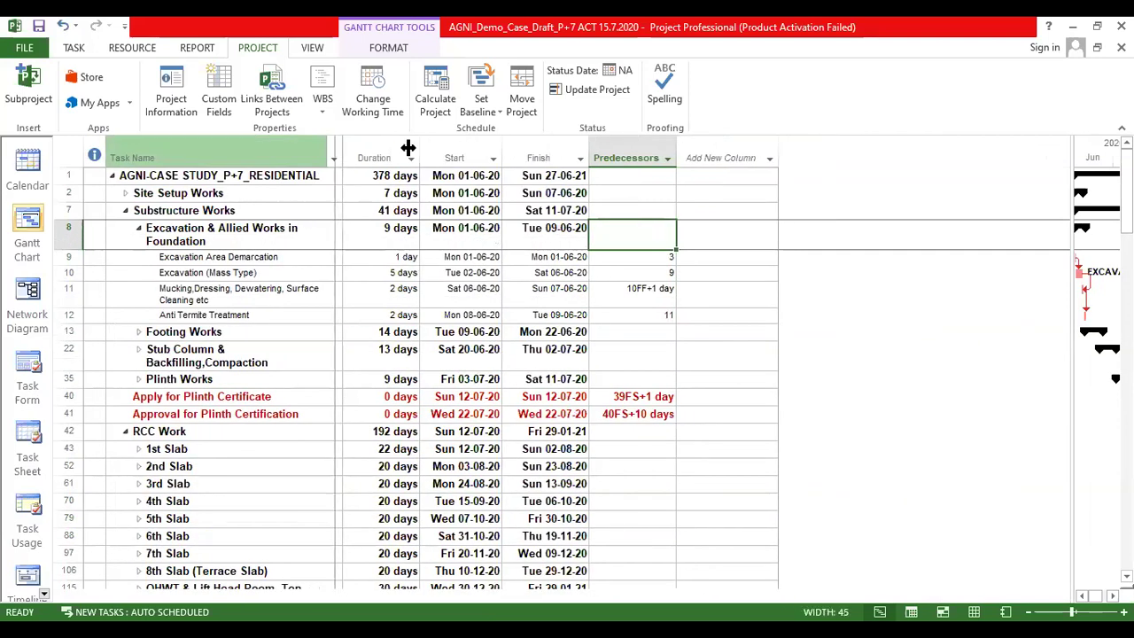
pyautogui.moveTo(407, 148); pyautogui.dragTo(398, 145)
pyautogui.moveTo(468, 146); pyautogui.dragTo(456, 148)
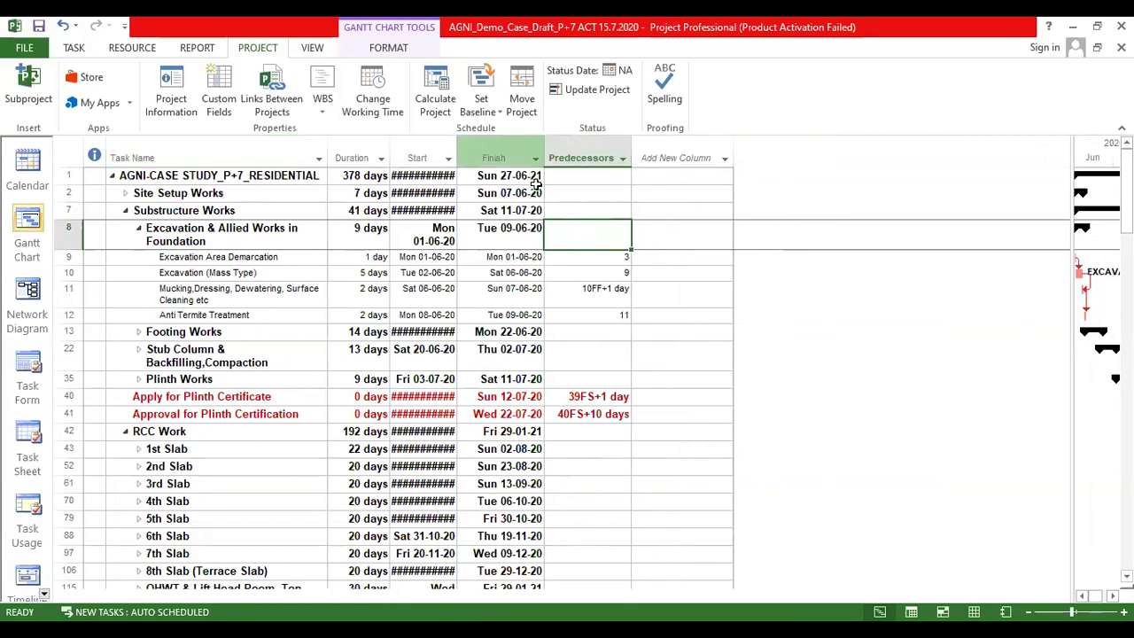
pyautogui.hotkey('ctrl', 'z')
pyautogui.moveTo(543, 154); pyautogui.dragTo(540, 157)
pyautogui.moveTo(458, 156); pyautogui.dragTo(466, 157)
pyautogui.moveTo(1075, 210); pyautogui.dragTo(1095, 209)
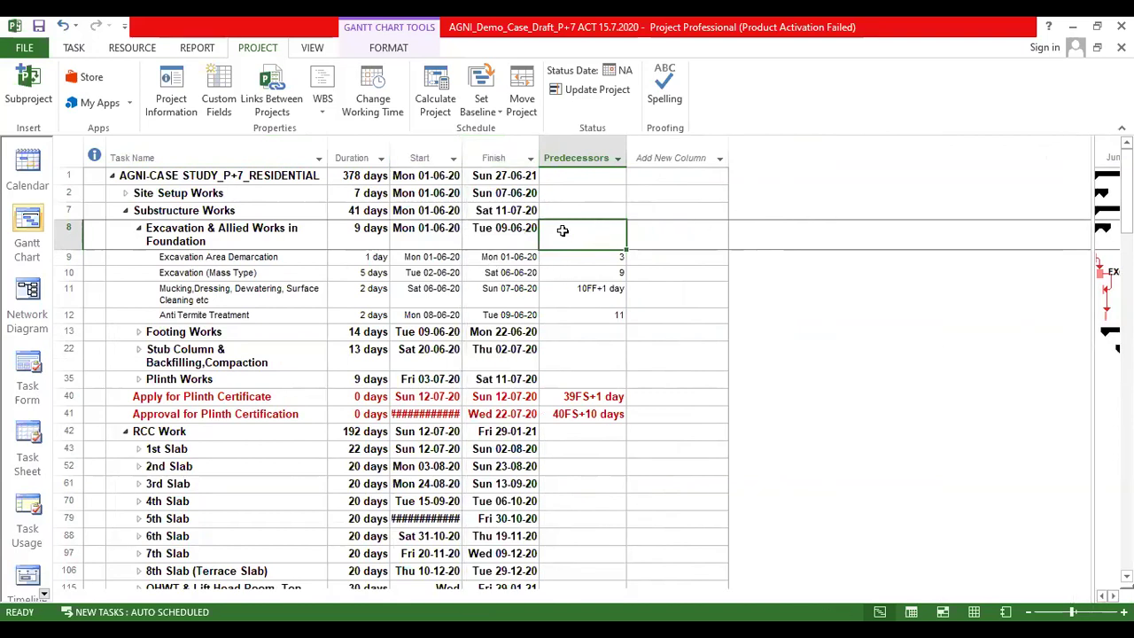
# Step: Set the baseline for the entire project
pyautogui.click(180, 101)
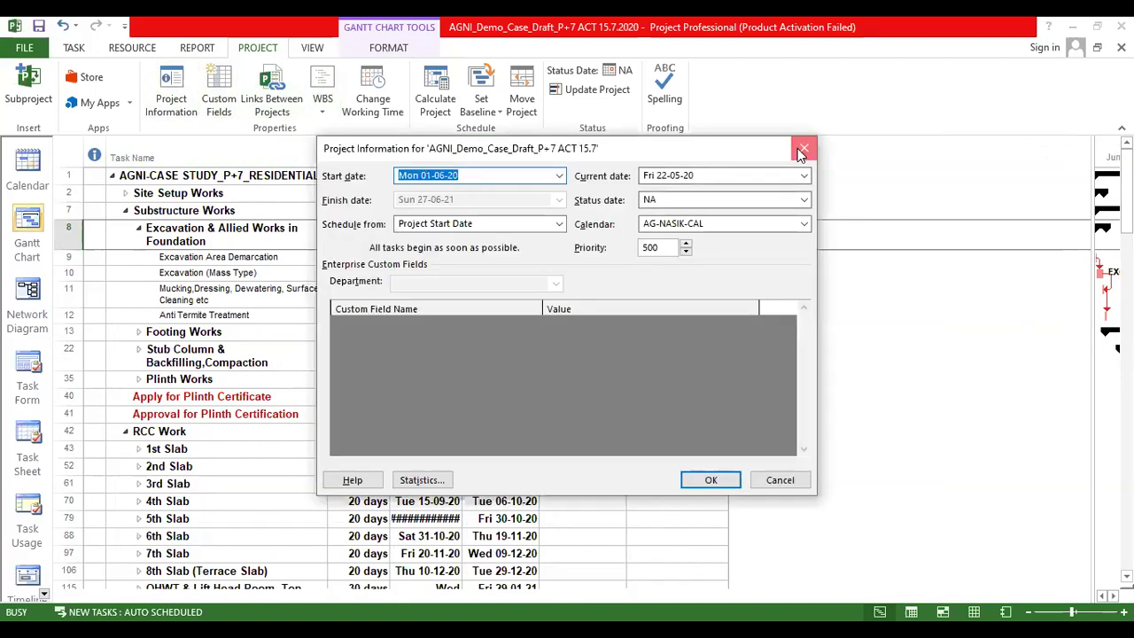
pyautogui.click(803, 151)
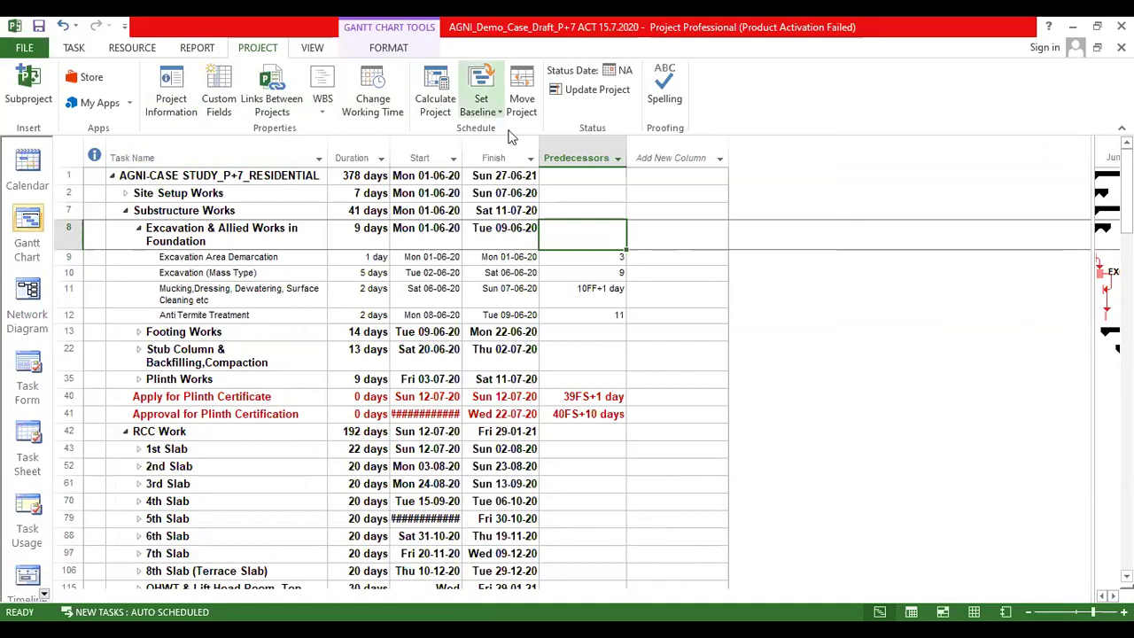
pyautogui.click(481, 93)
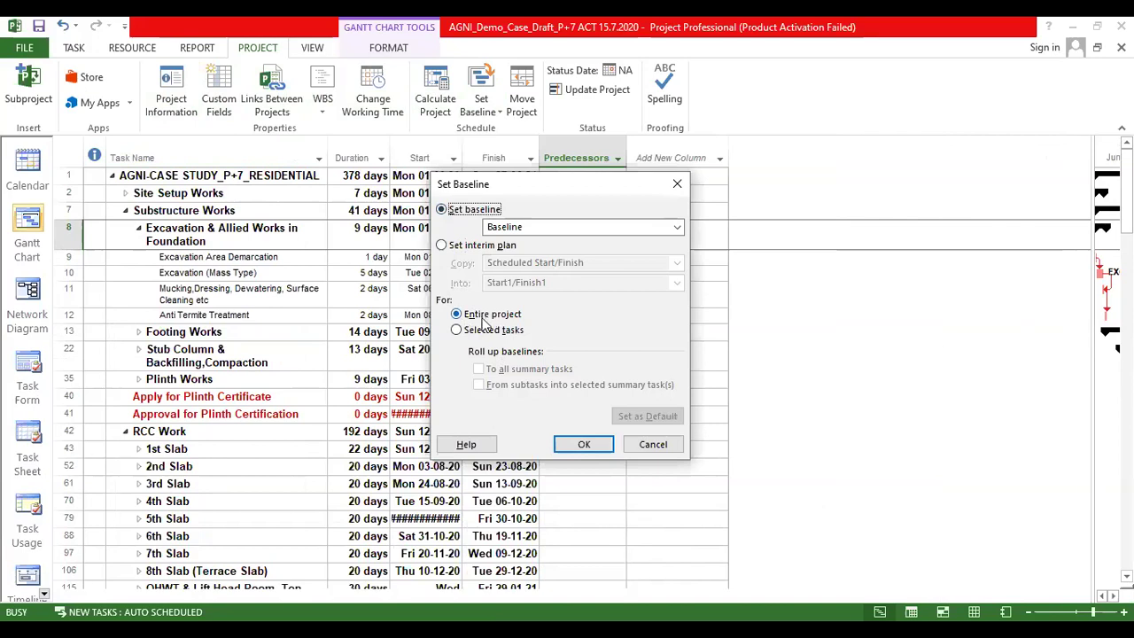
pyautogui.click(582, 445)
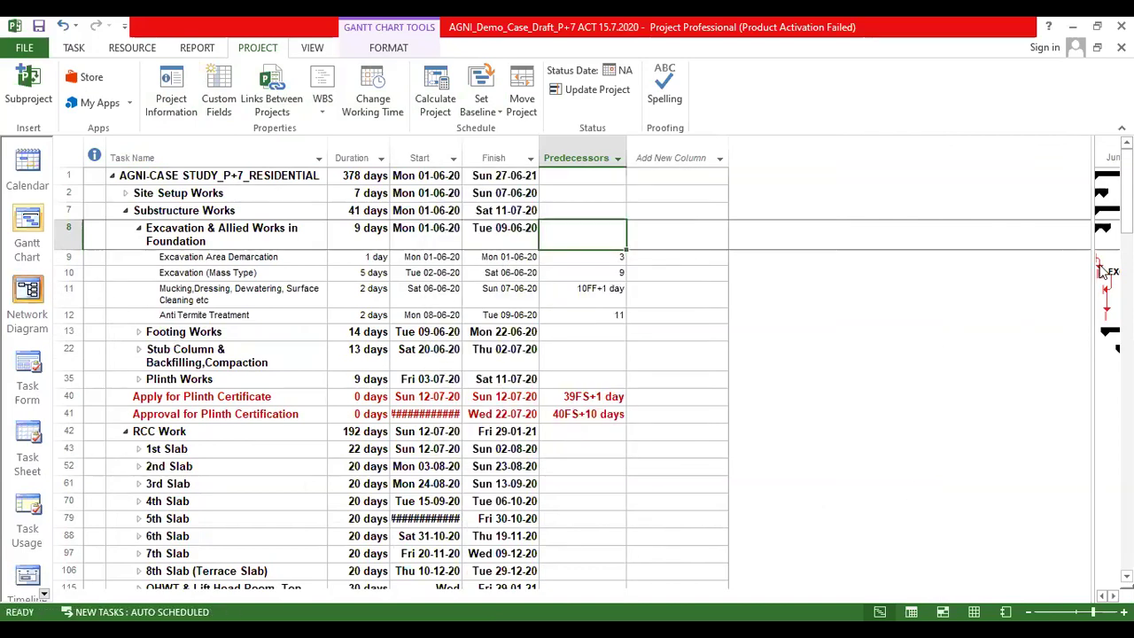
# Step: Expand the 1st Slab tasks, and switch to the Tracking Gantt view with a wide table area beside the chart
pyautogui.moveTo(1093, 262); pyautogui.dragTo(823, 307)
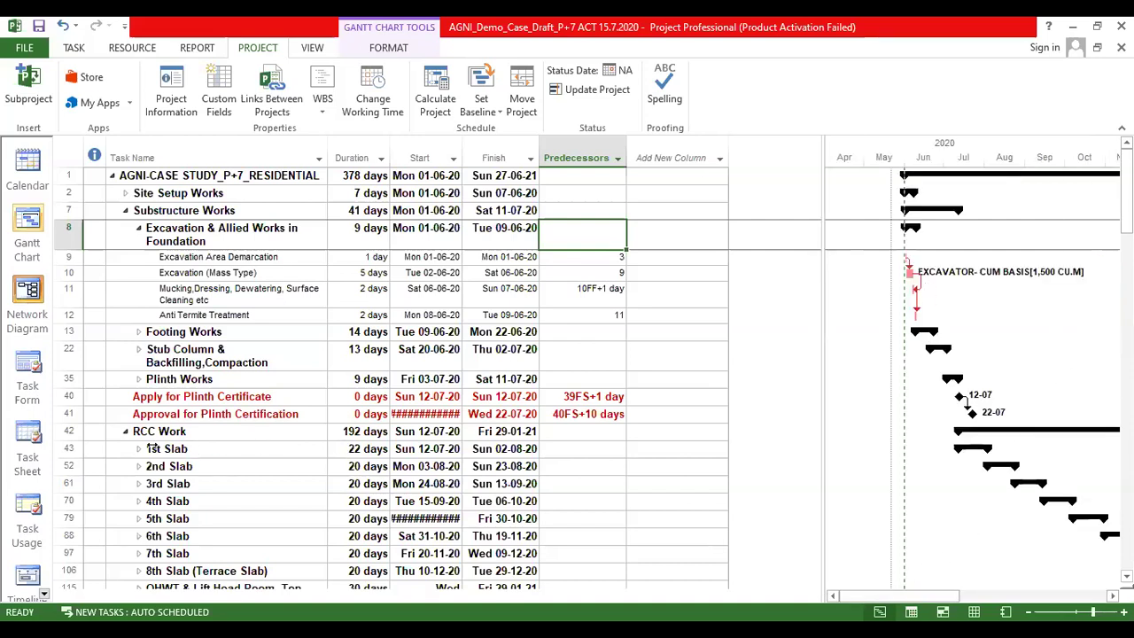
pyautogui.click(138, 449)
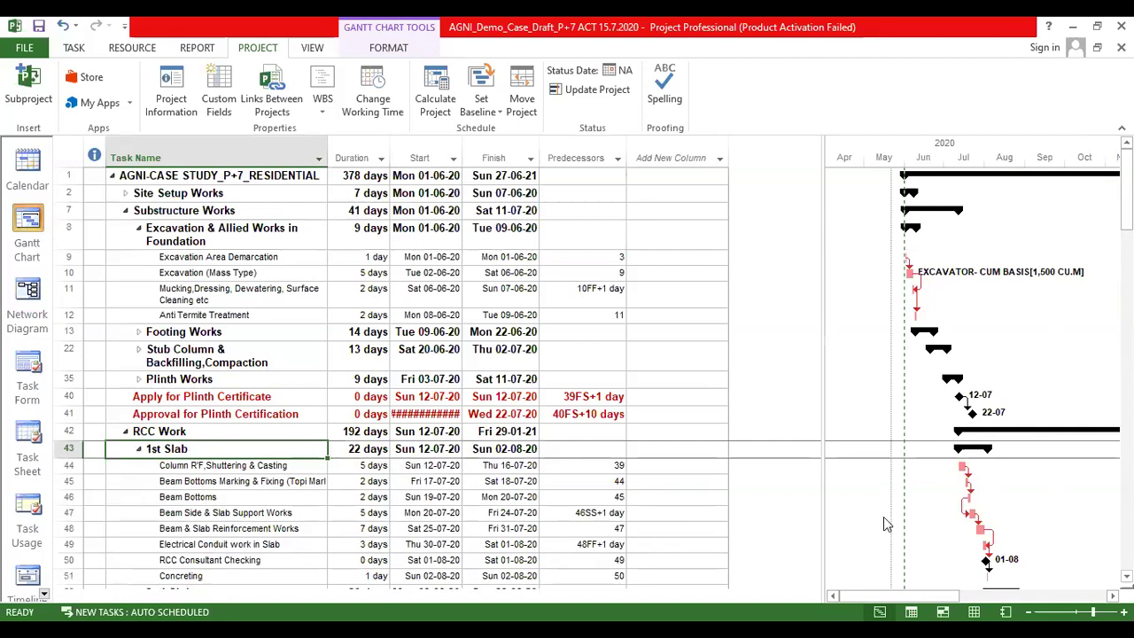
pyautogui.click(43, 594)
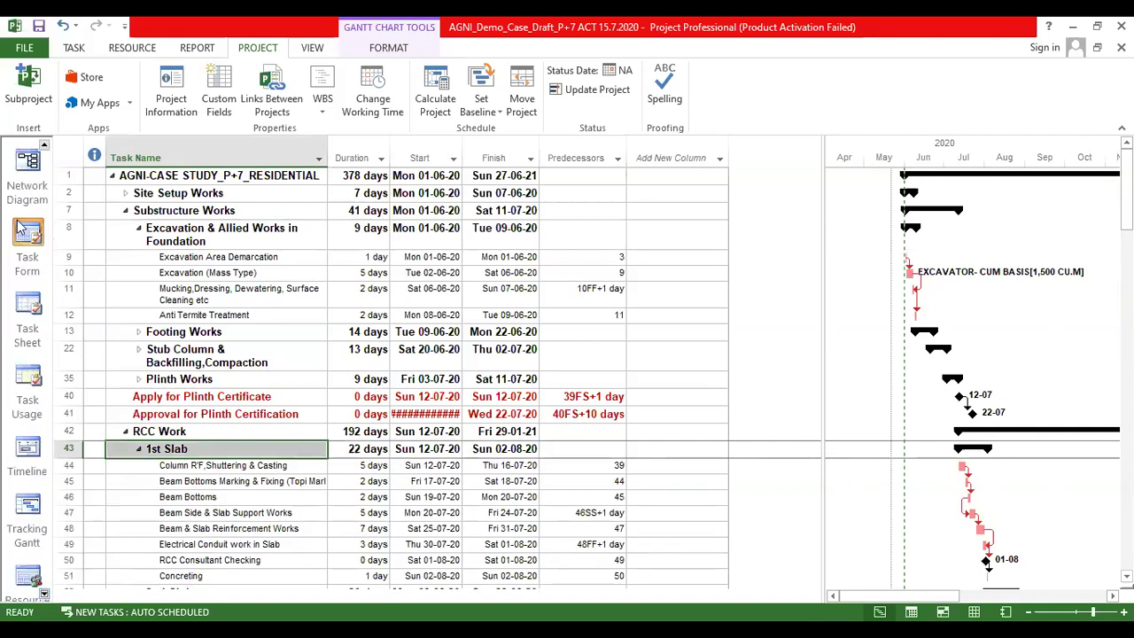
pyautogui.click(29, 503)
pyautogui.moveTo(318, 280); pyautogui.dragTo(765, 348)
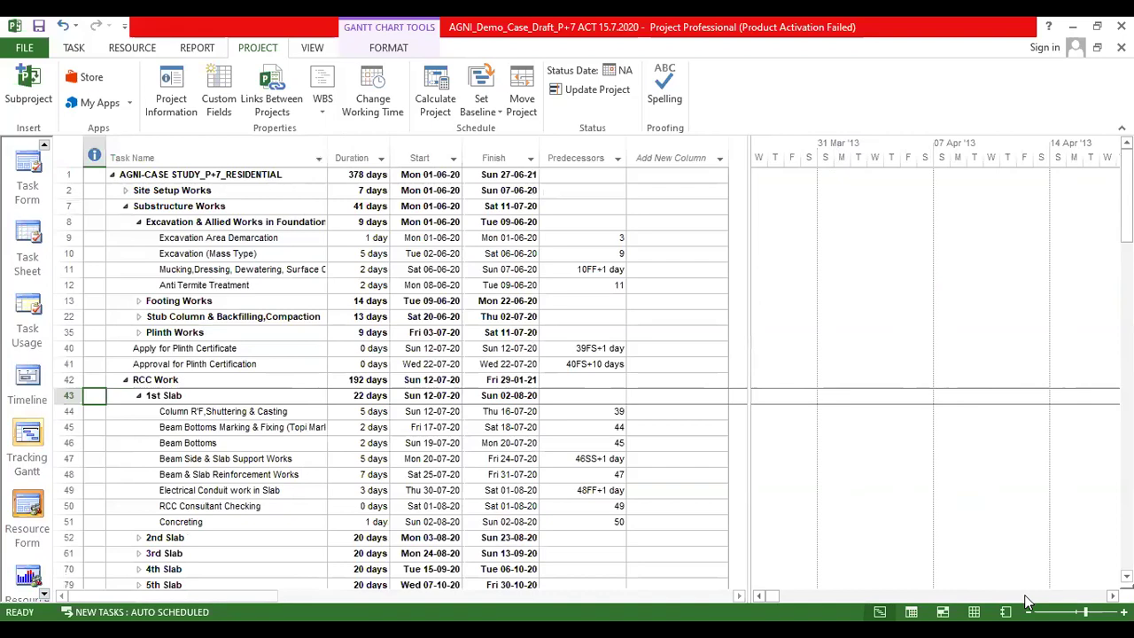
# Step: Examine the 1st Slab's task and baseline bars, and consult the Steps to follow for Tracking table in the PDF quick guide
pyautogui.click(1026, 600)
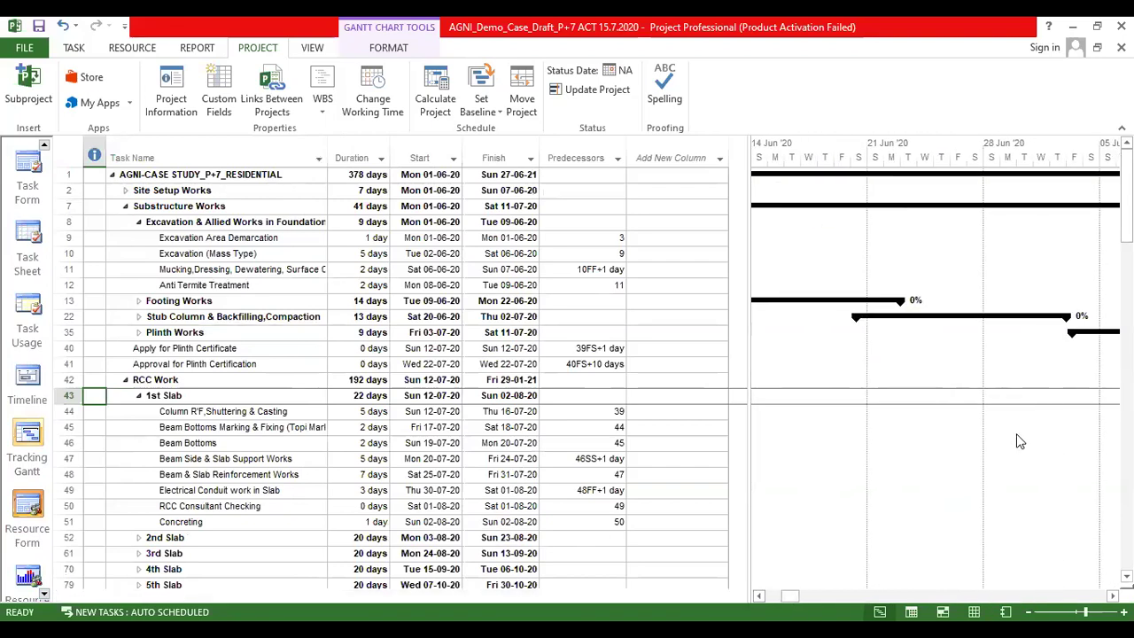
pyautogui.scroll(-3, 1040, 473)
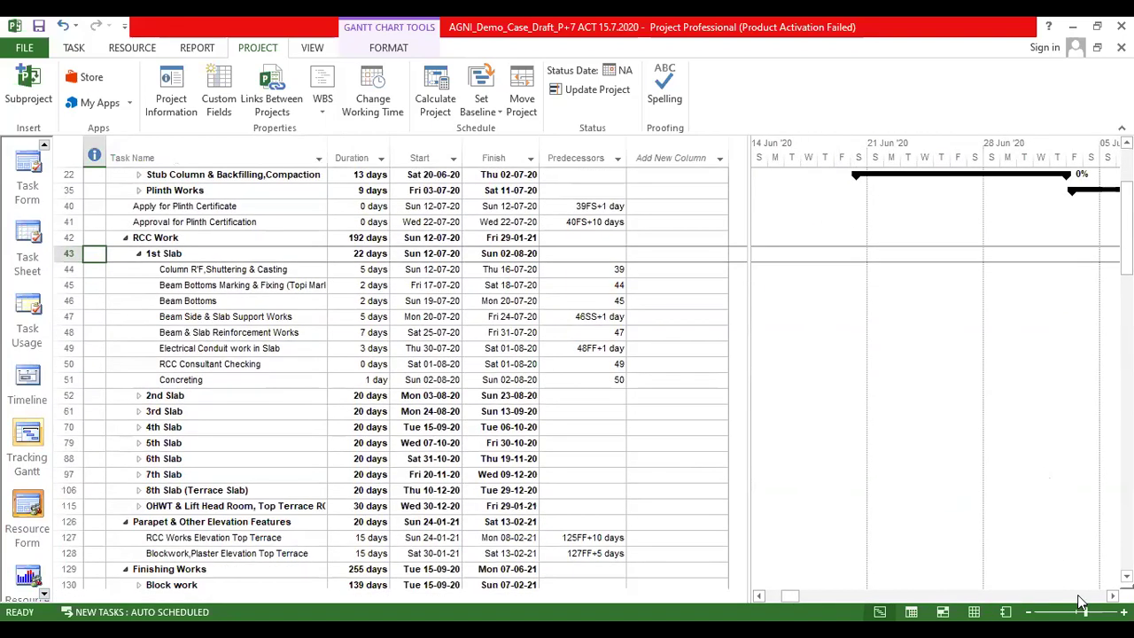
pyautogui.hscroll(5, 903, 425)
pyautogui.click(760, 596)
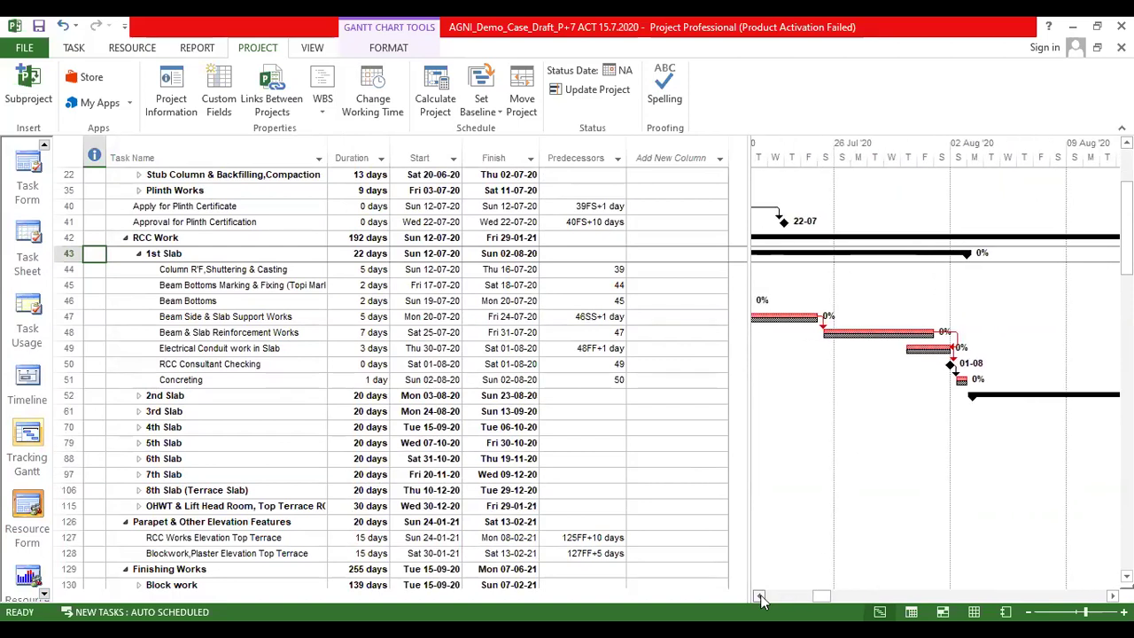
pyautogui.click(760, 596)
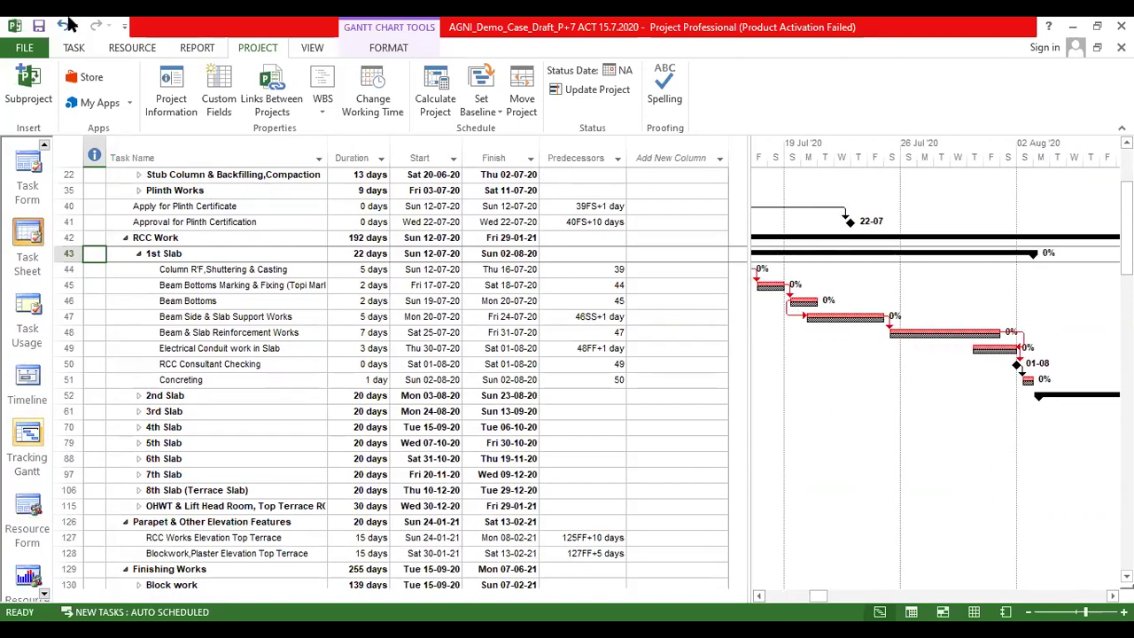
pyautogui.click(377, 84)
pyautogui.hotkey('alt', 'Tab')
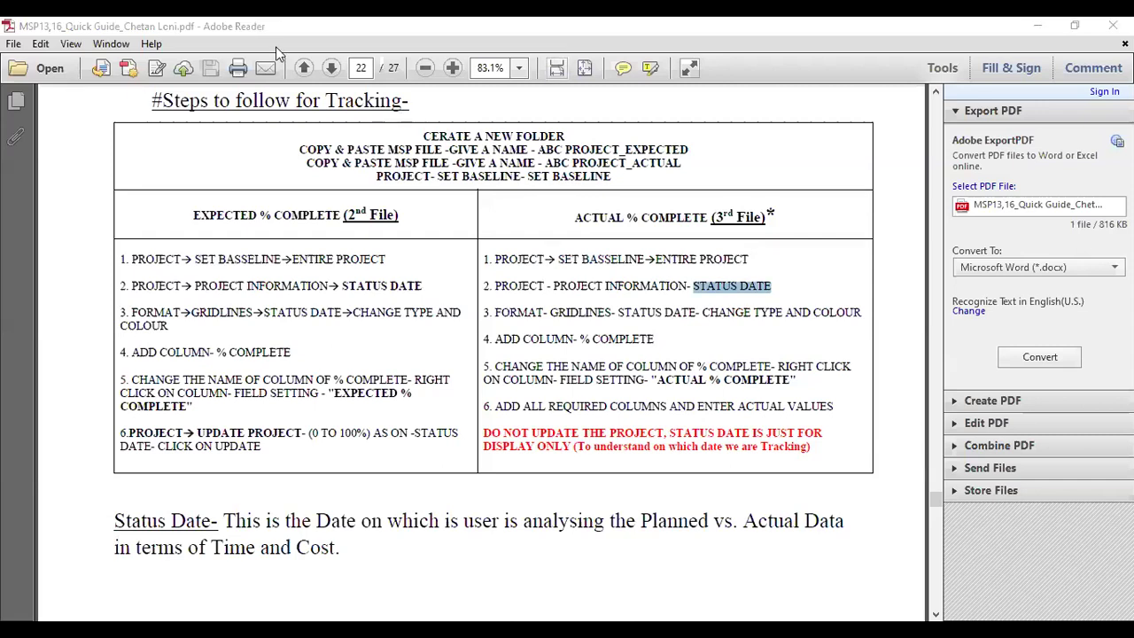
pyautogui.hotkey('alt', 'Tab')
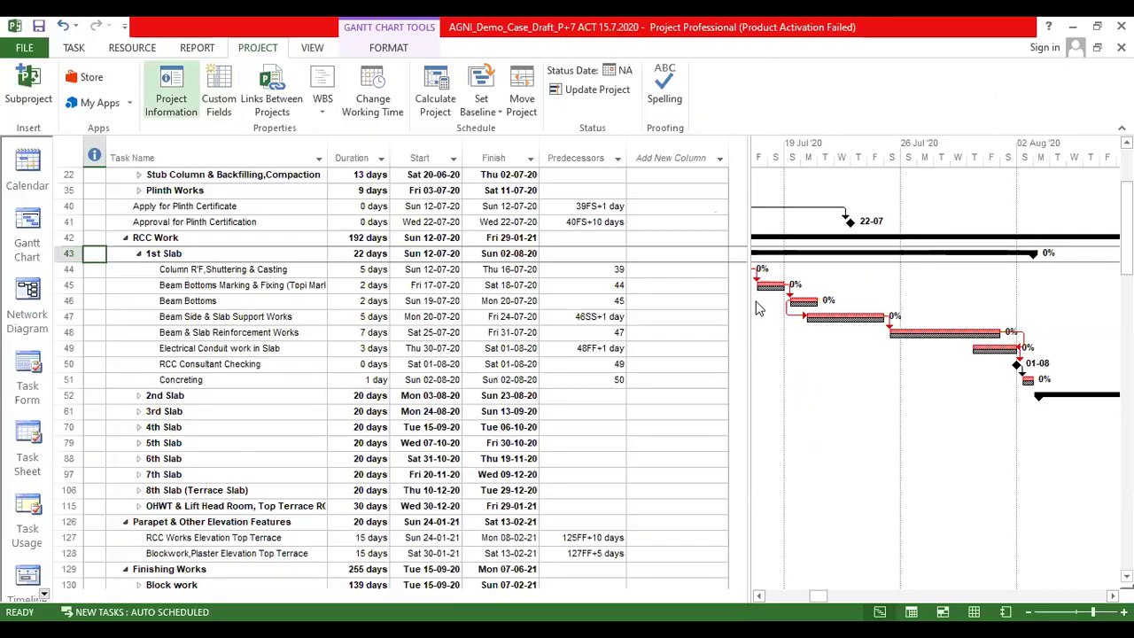
# Step: Set the project's status date to 15-09-20 in the project information
pyautogui.press('Return')
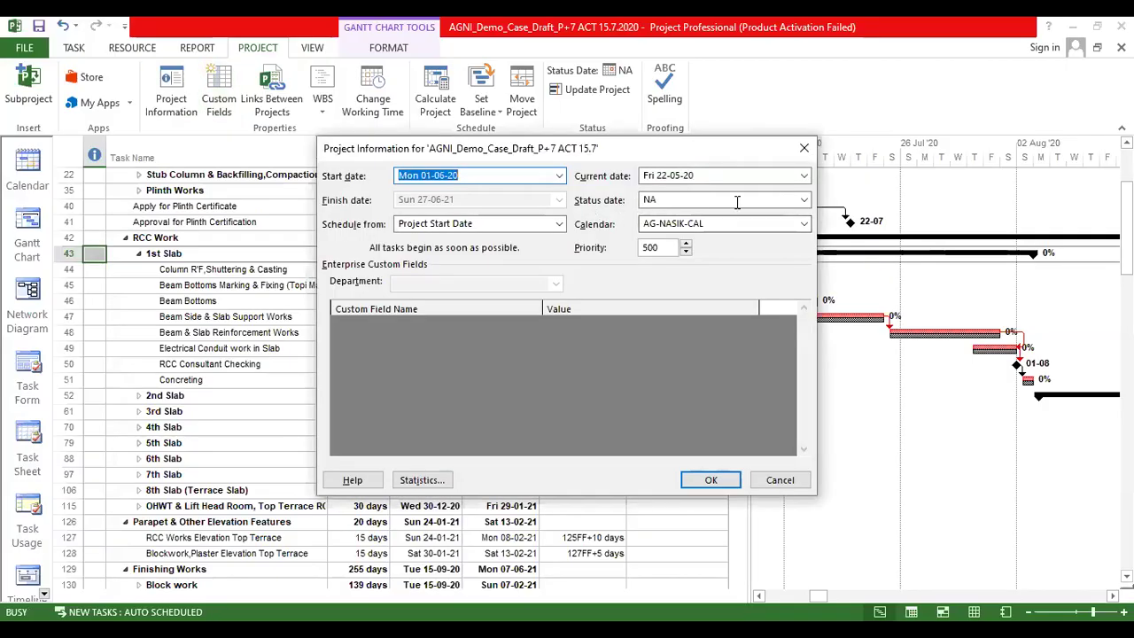
pyautogui.click(801, 201)
pyautogui.click(802, 200)
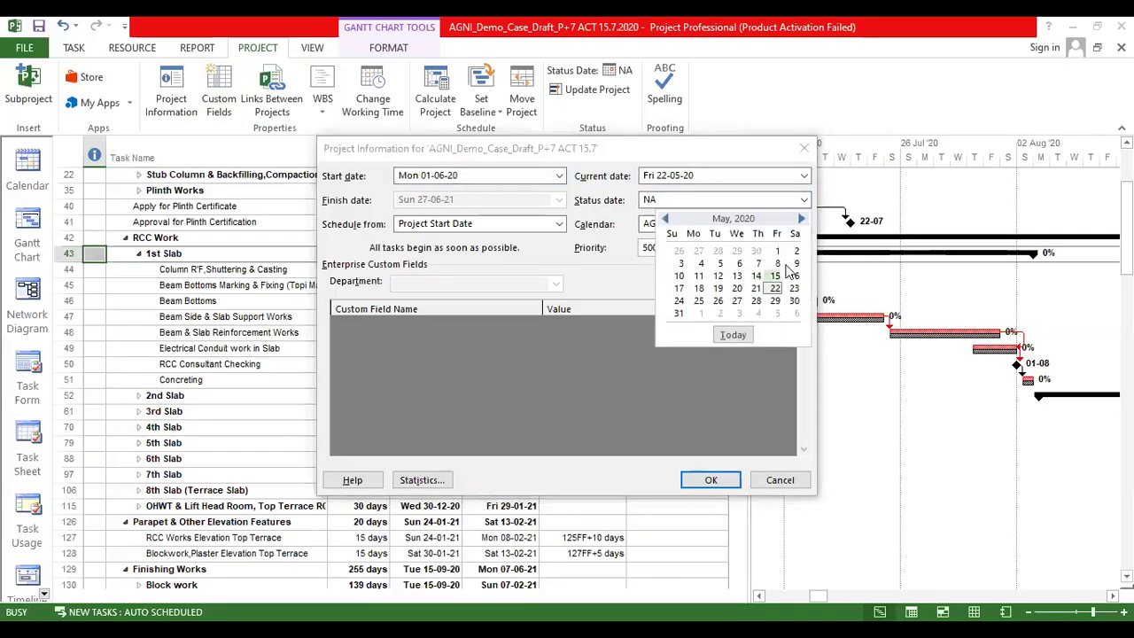
pyautogui.click(801, 219)
pyautogui.click(801, 219)
pyautogui.click(801, 219)
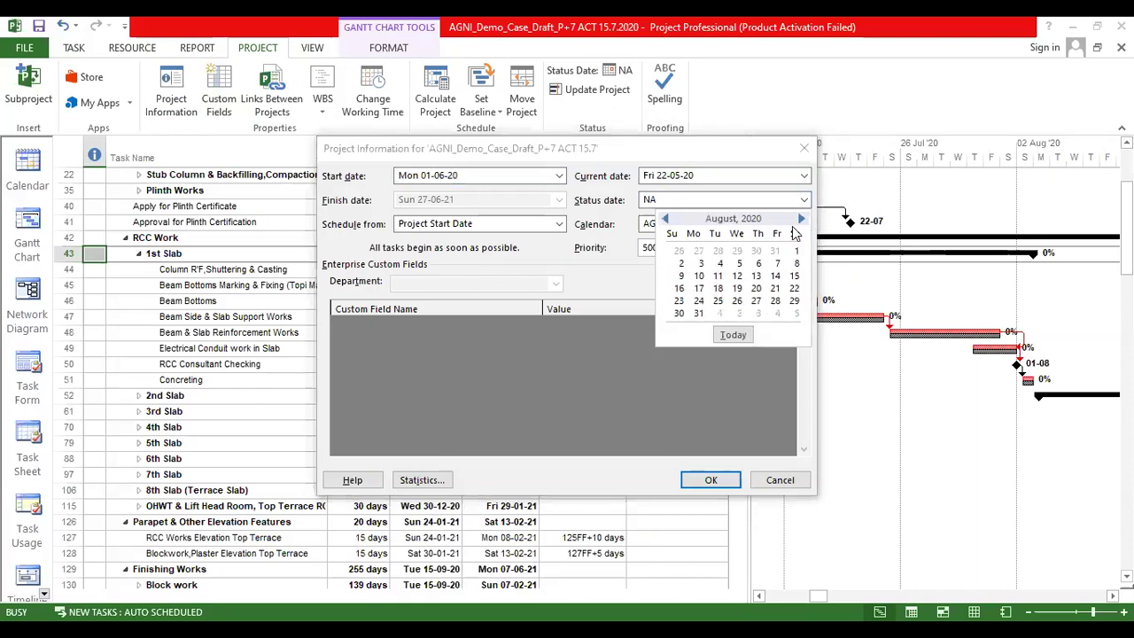
pyautogui.click(664, 218)
pyautogui.click(664, 219)
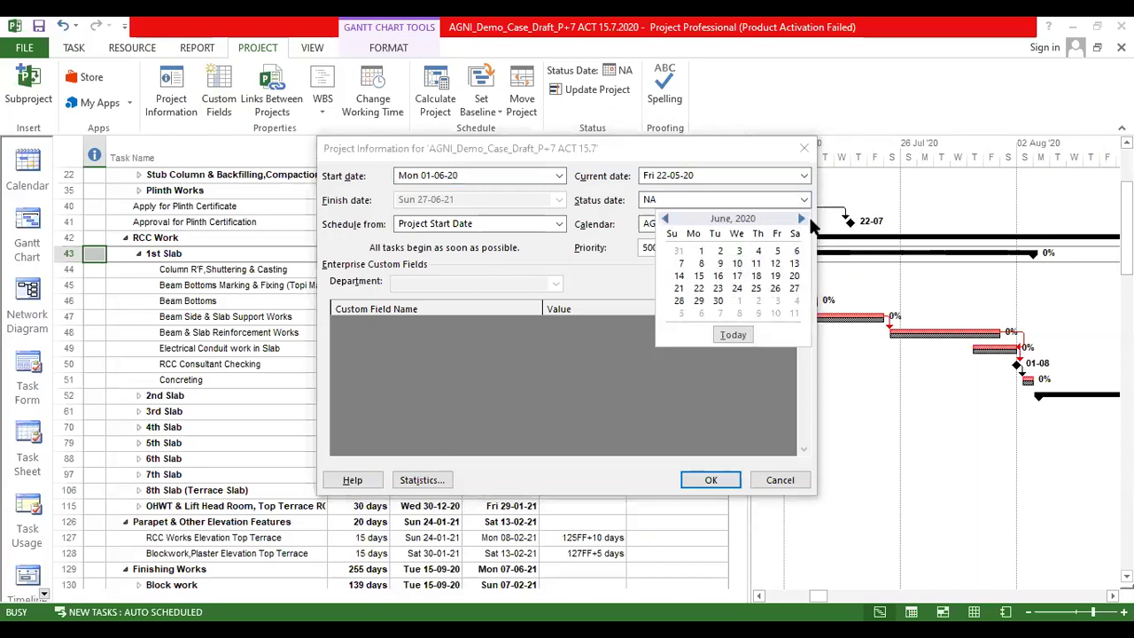
pyautogui.click(801, 218)
pyautogui.click(801, 219)
pyautogui.click(802, 218)
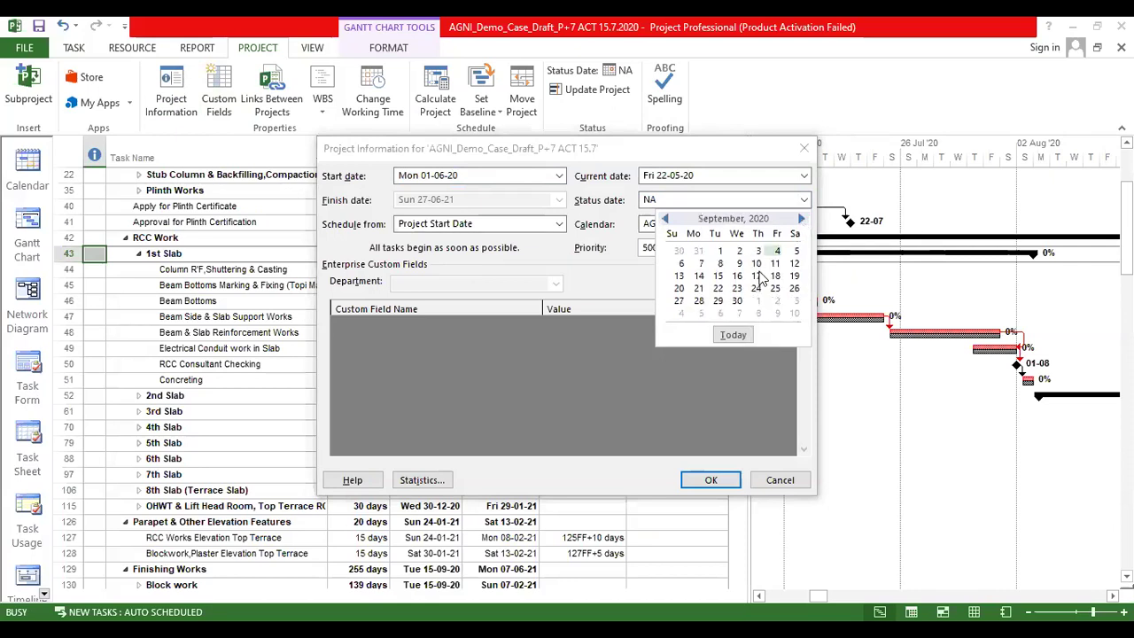
pyautogui.click(717, 276)
# Step: Format the Project Start gridline as a solid dark blue line
pyautogui.rightClick(904, 277)
pyautogui.click(910, 284)
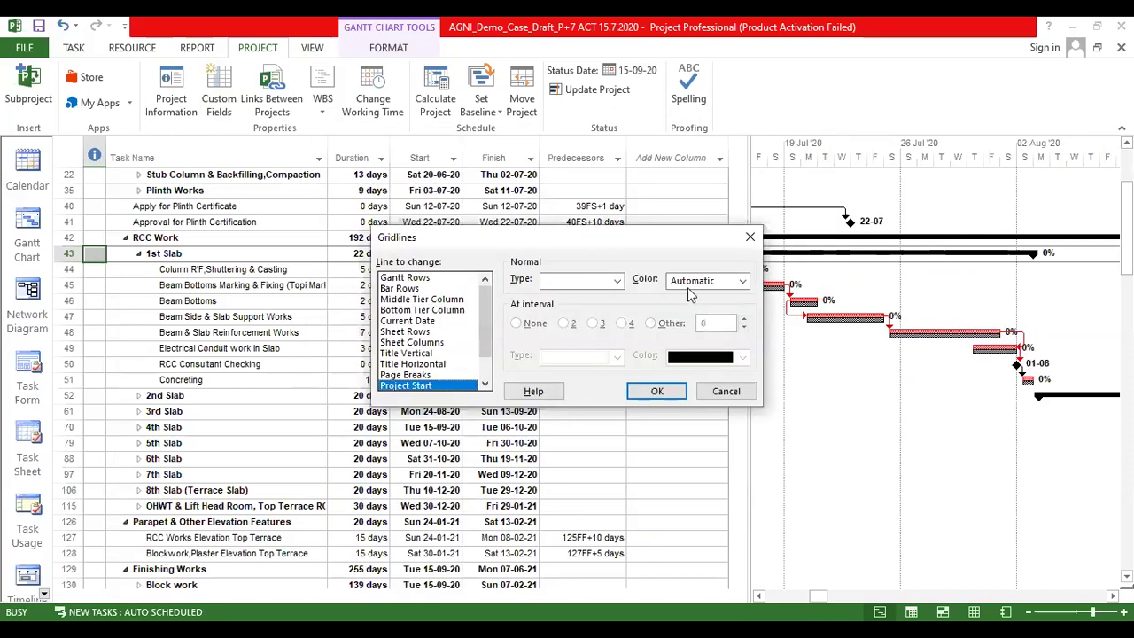
pyautogui.click(700, 283)
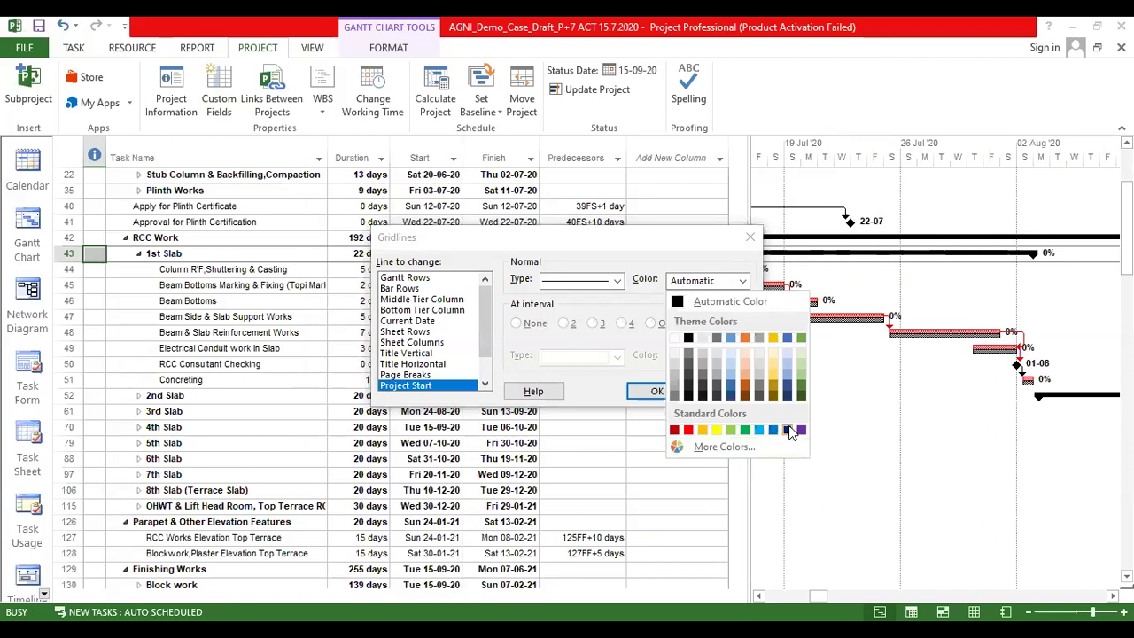
pyautogui.click(788, 430)
pyautogui.press('Down')
pyautogui.press('Down')
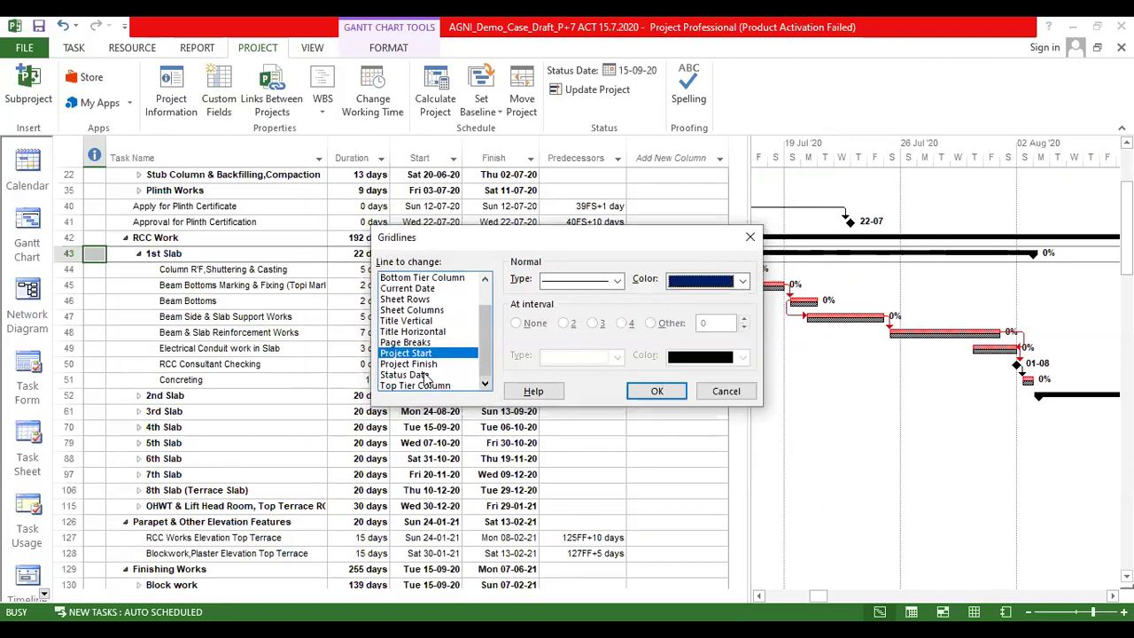
# Step: Format the Status Date gridline as a solid red line and apply the gridline changes
pyautogui.click(579, 282)
pyautogui.click(579, 319)
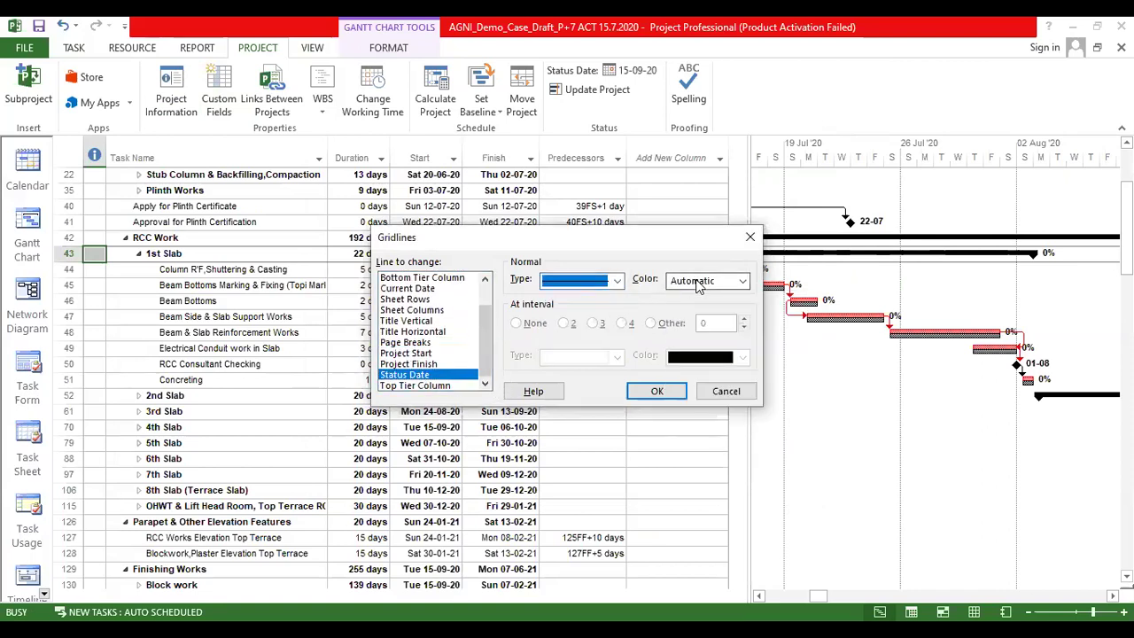
pyautogui.click(697, 282)
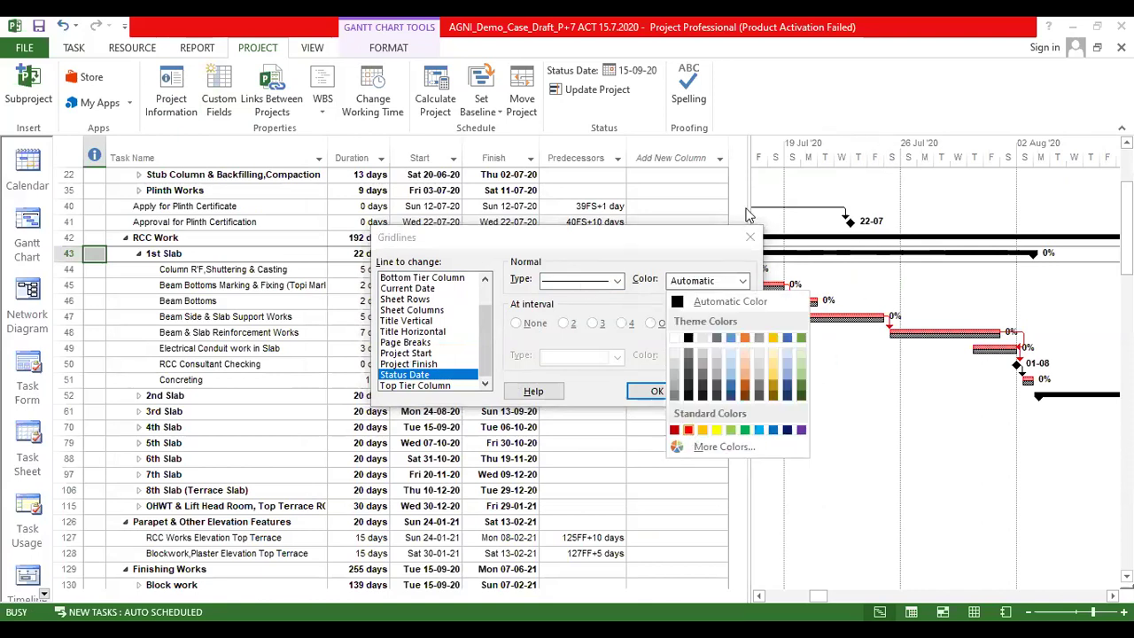
pyautogui.press('Return')
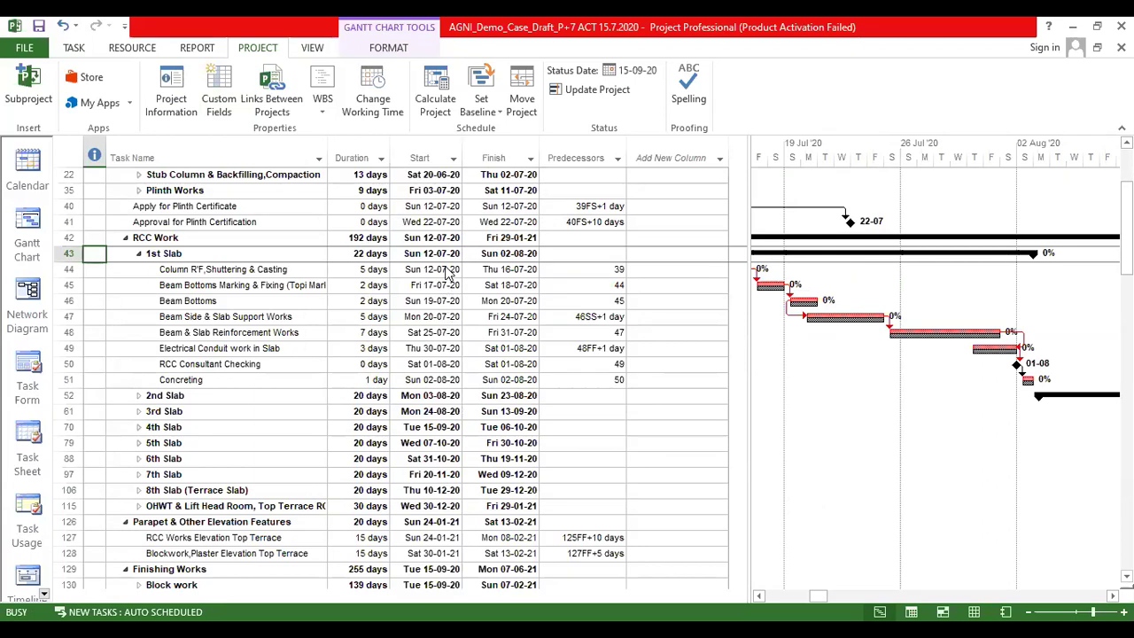
# Step: Set the timescale's middle tier to years and its bottom tier to months
pyautogui.click(484, 258)
pyautogui.click(434, 271)
pyautogui.hotkey('ctrl', 'Tab')
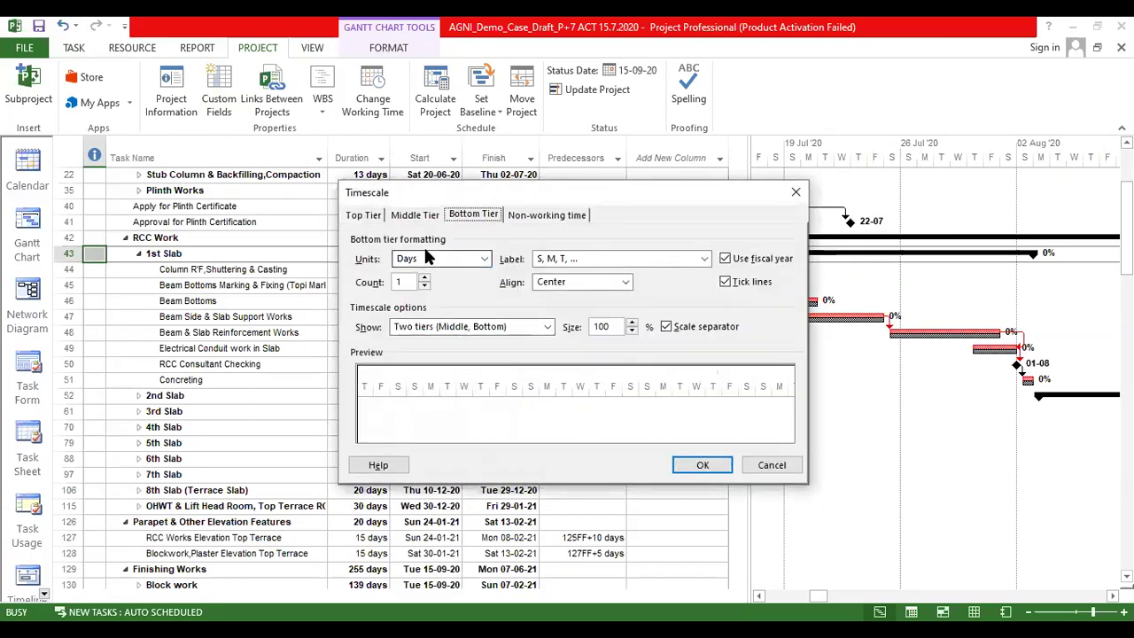
pyautogui.click(425, 258)
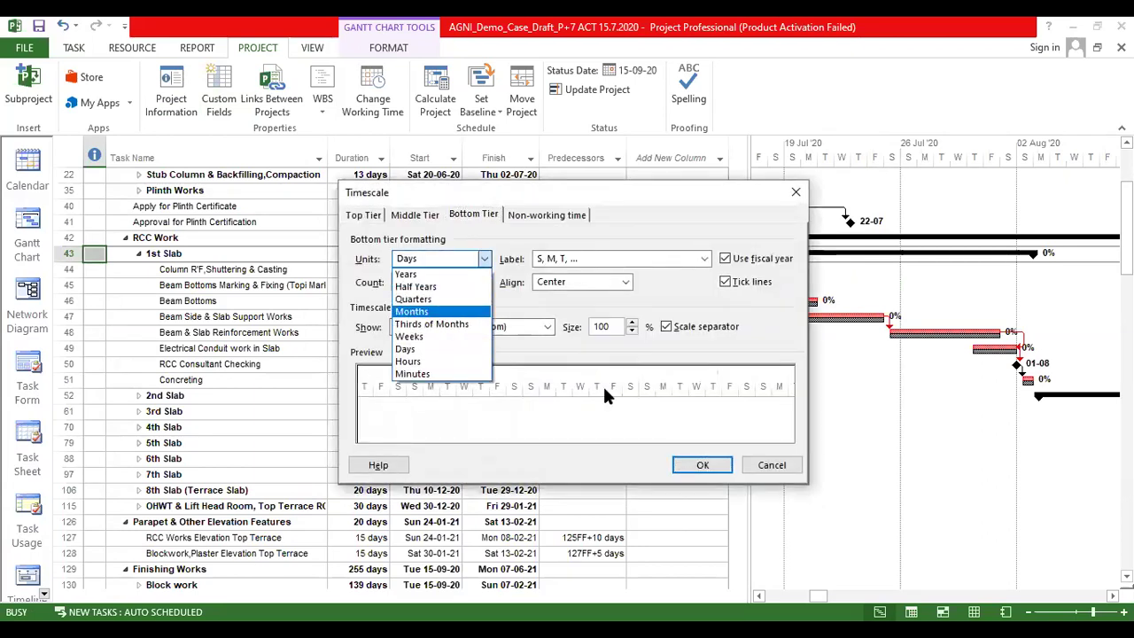
pyautogui.click(683, 467)
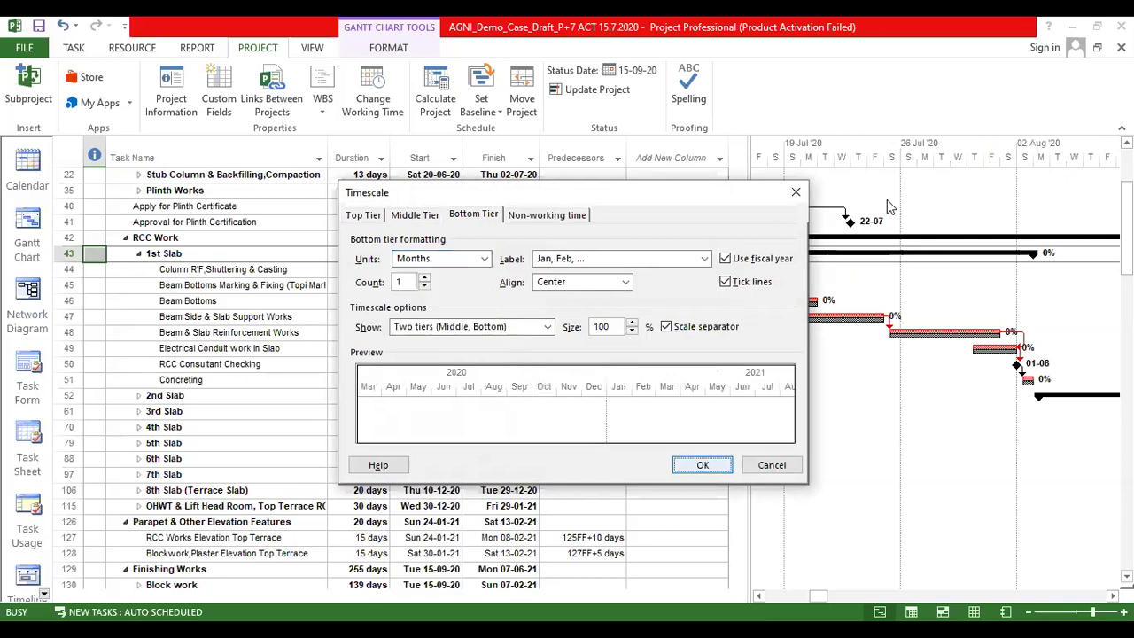
pyautogui.press('Return')
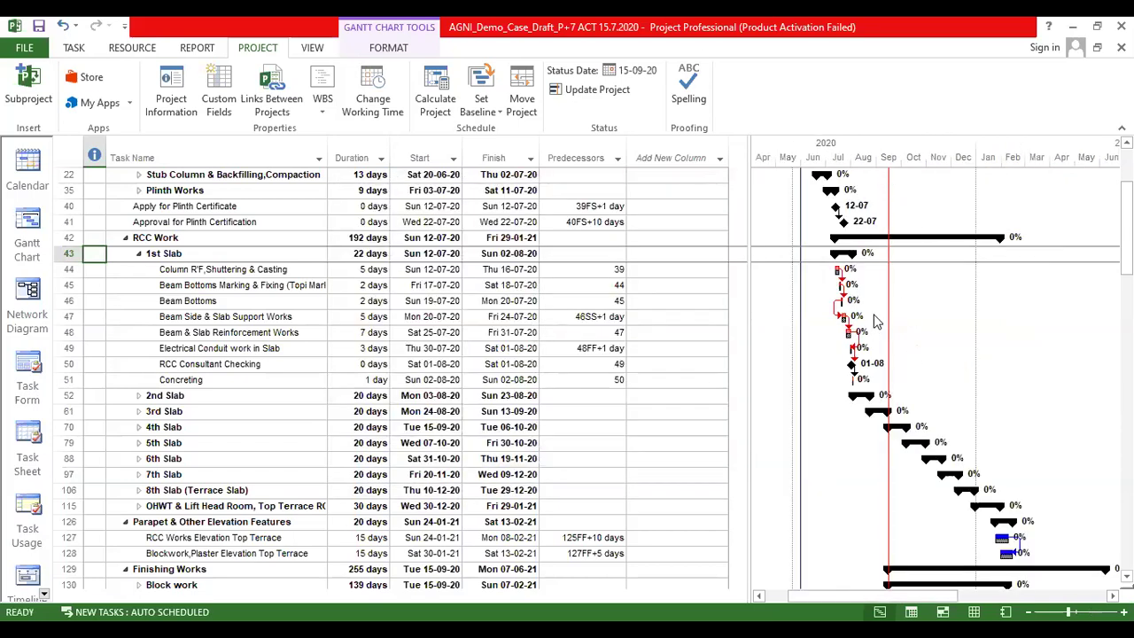
# Step: Save the ACT file, check AGNI_Demo_Case_Draft_P+7 EXP 15.7.2020 for comparison, and return to the ACT file
pyautogui.click(38, 27)
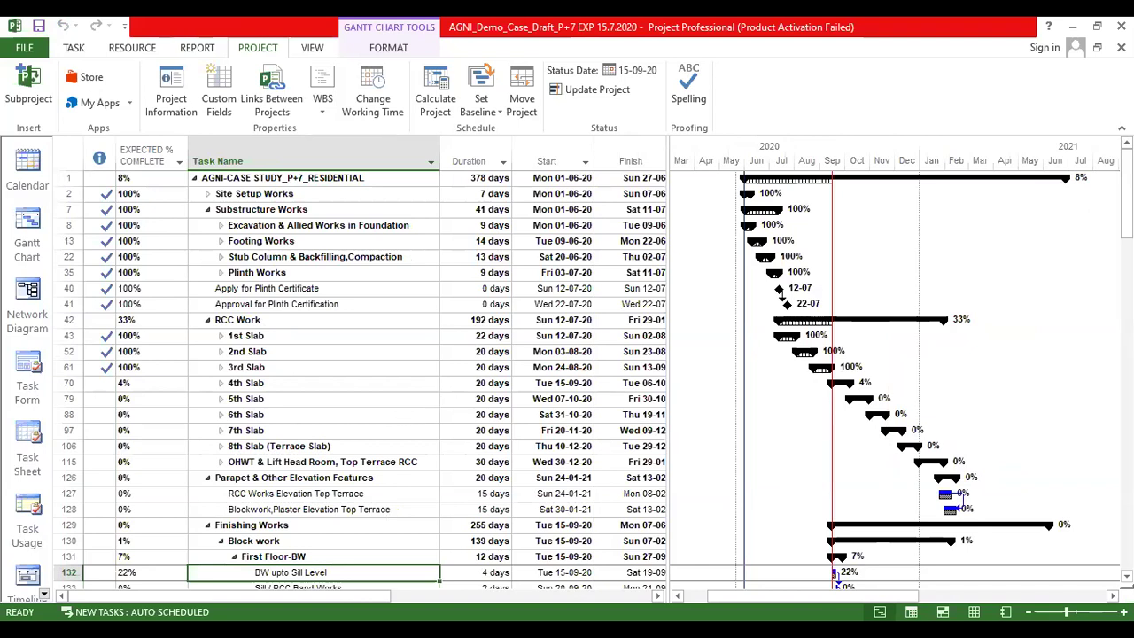
pyautogui.hotkey('alt', 'Tab')
pyautogui.scroll(4, 209, 310)
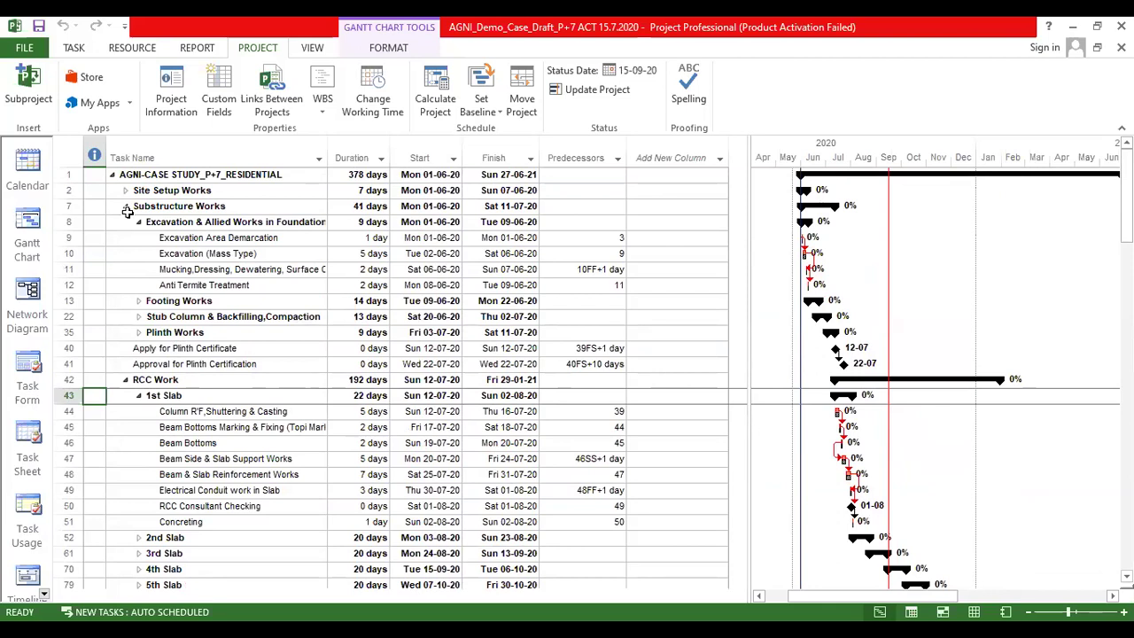
# Step: Collapse the 1st Slab group and slightly widen the table area beside the Gantt chart
pyautogui.click(151, 397)
pyautogui.hotkey('alt', 'shift', '-')
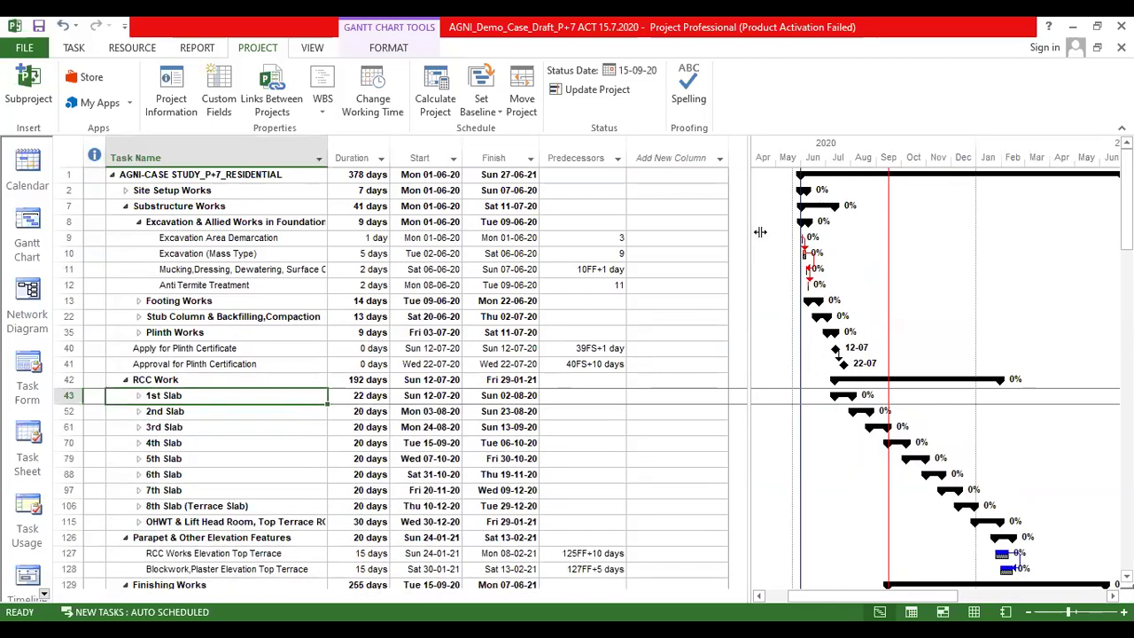
pyautogui.moveTo(753, 232); pyautogui.dragTo(765, 232)
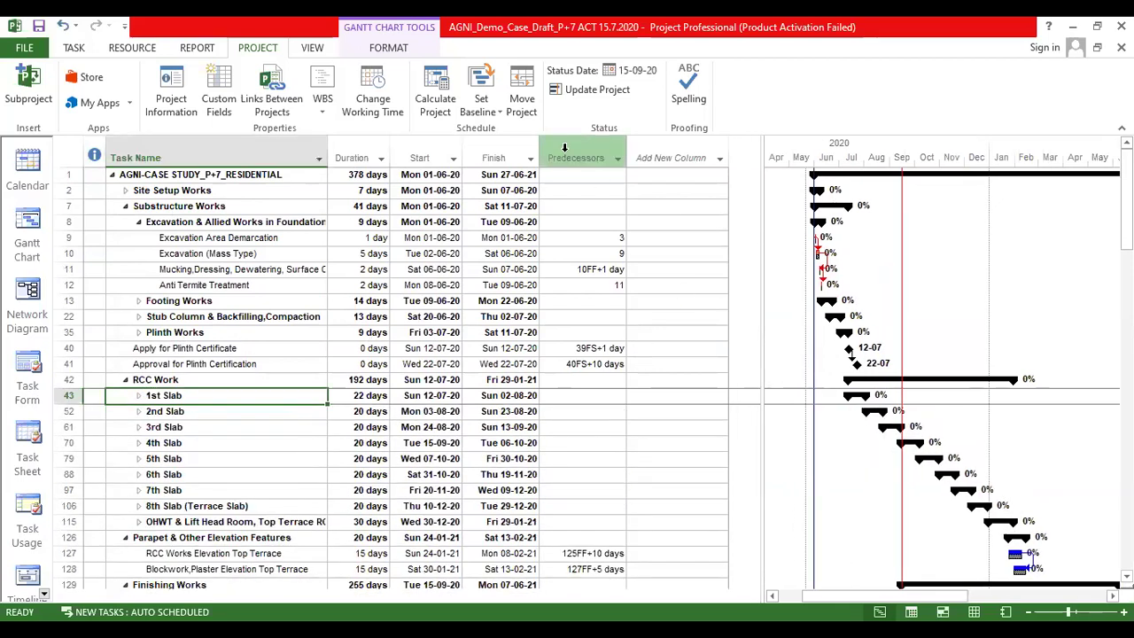
pyautogui.click(565, 153)
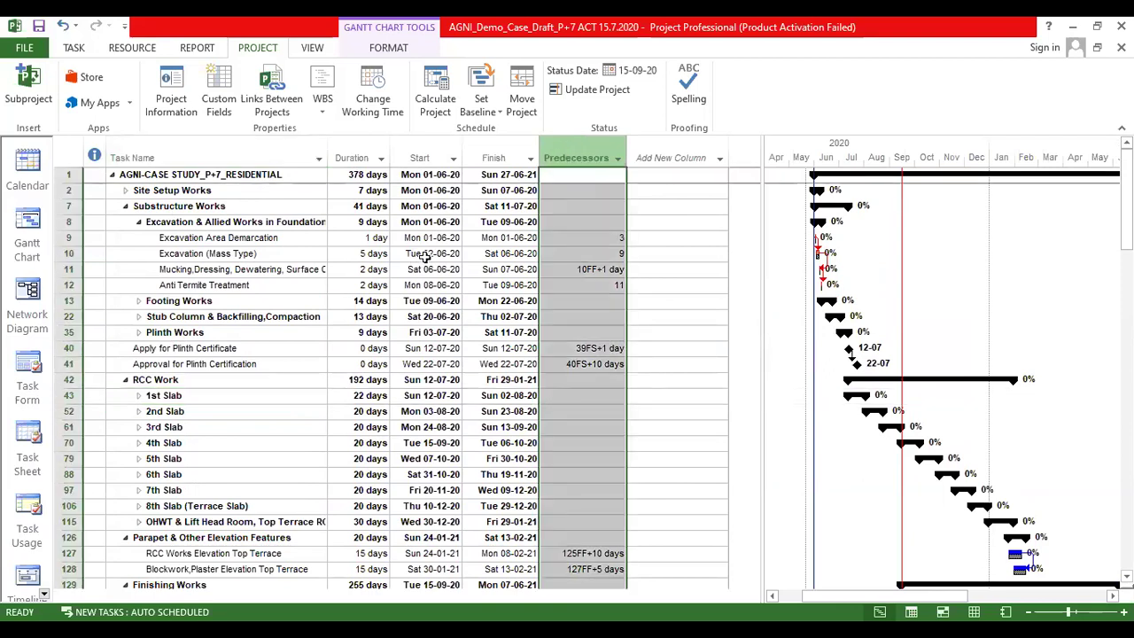
pyautogui.click(429, 239)
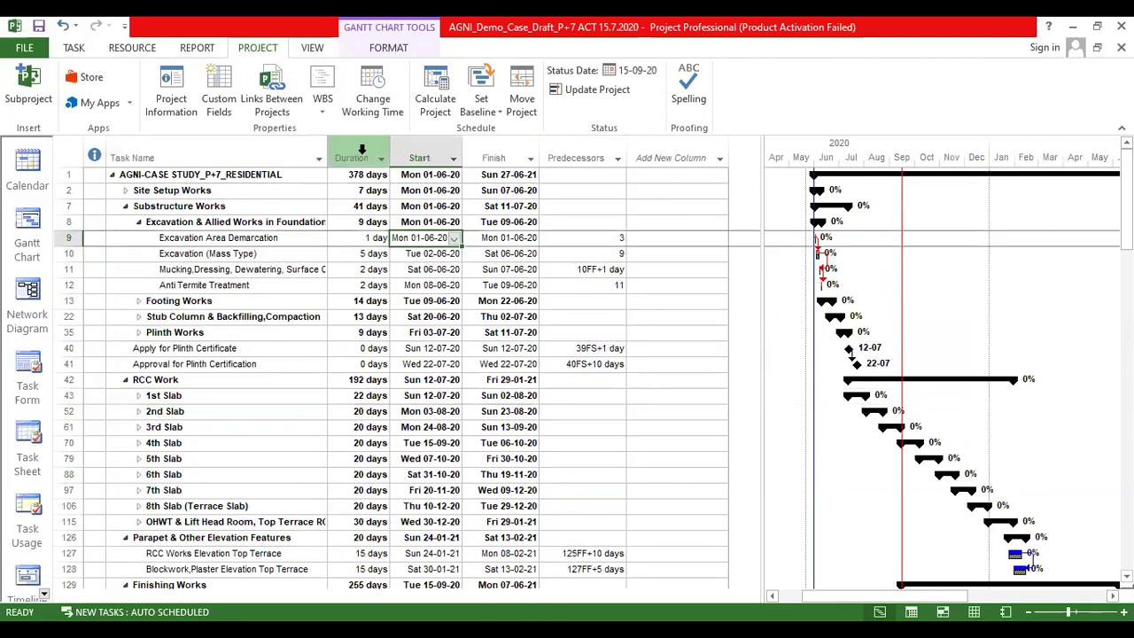
# Step: Insert a Baseline Duration column between the Finish and Predecessors columns of the task table
pyautogui.moveTo(355, 157); pyautogui.dragTo(496, 159)
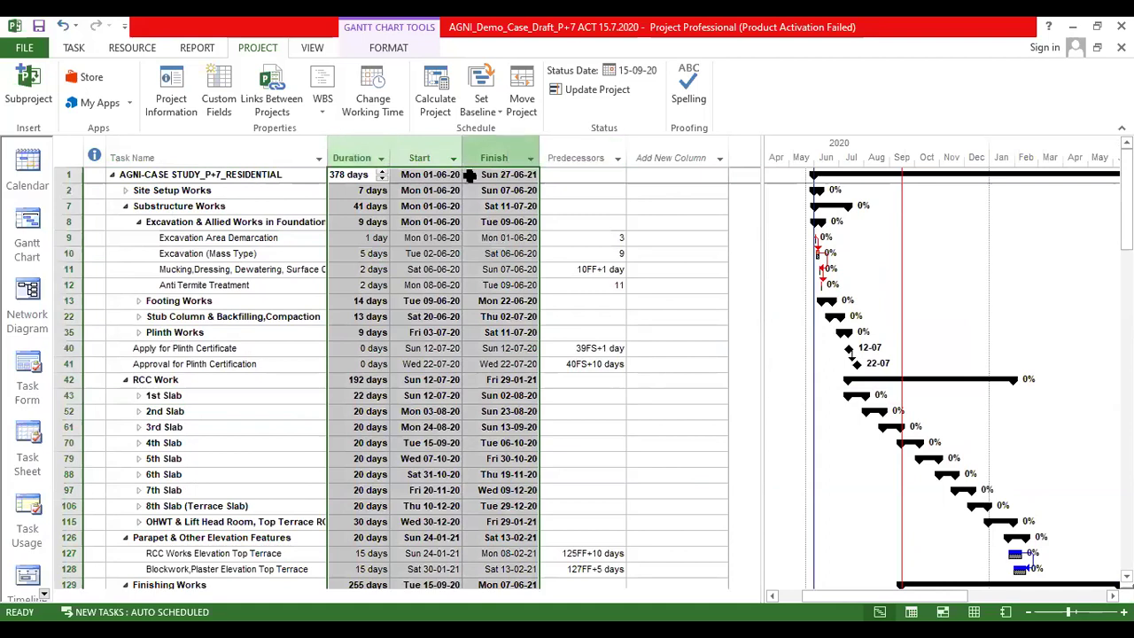
pyautogui.click(556, 151)
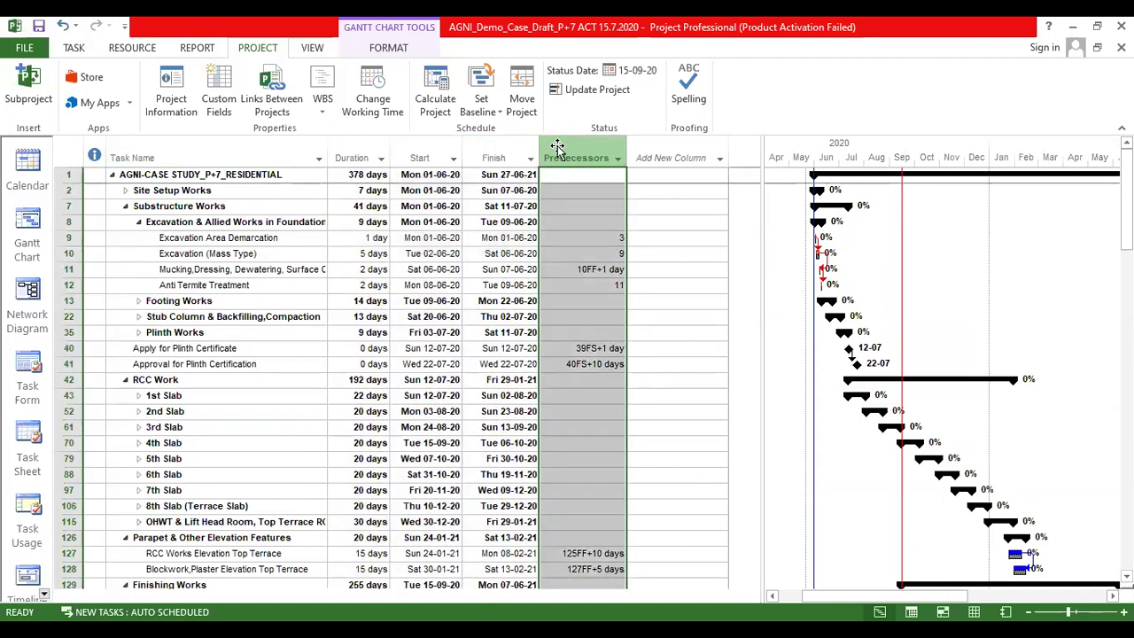
pyautogui.press('Insert')
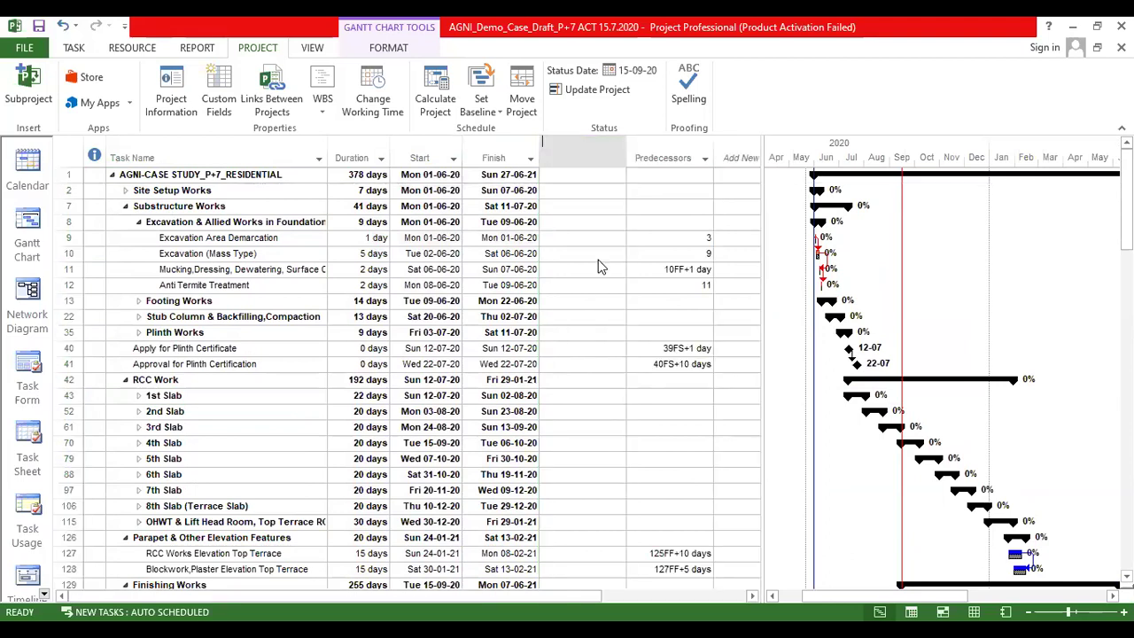
pyautogui.write('BA')
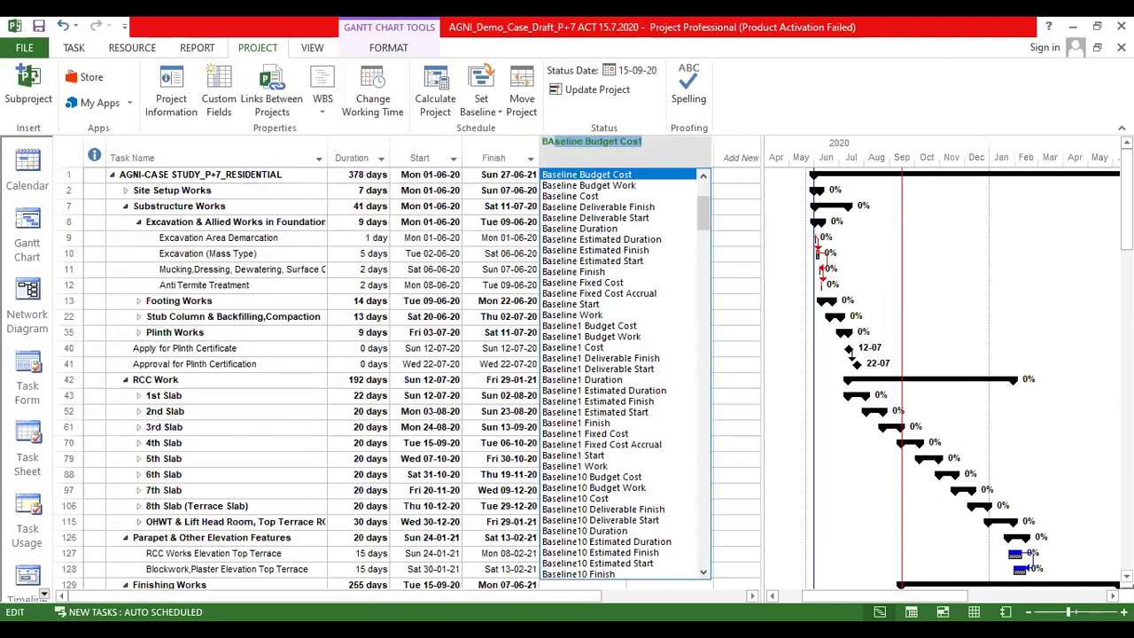
pyautogui.write('SELINE DU')
pyautogui.press('Return')
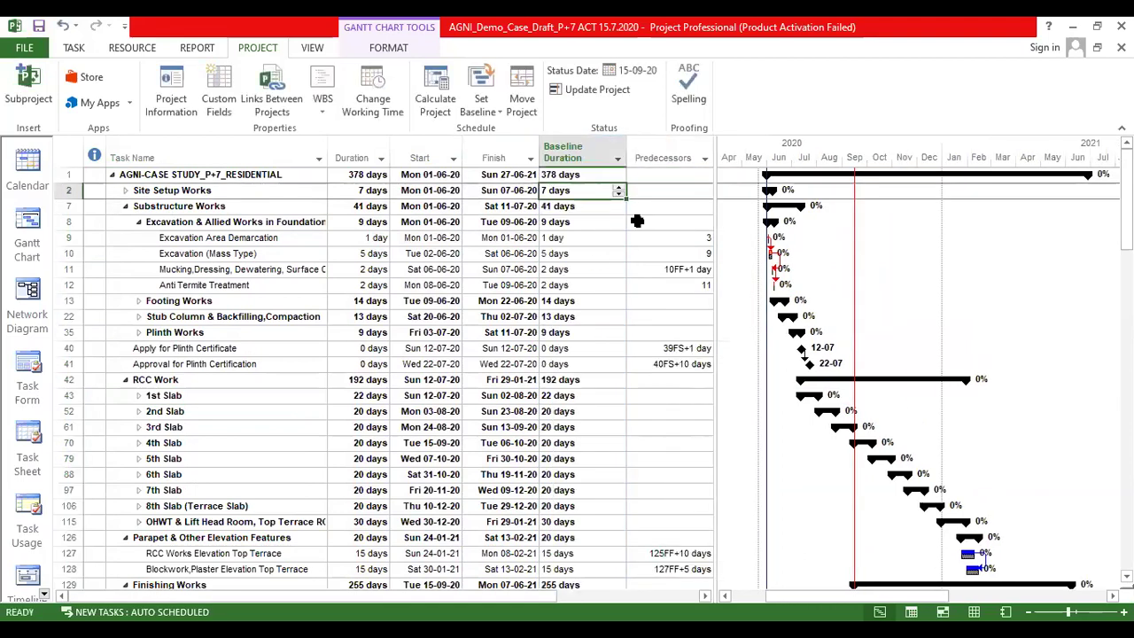
# Step: Insert a Baseline Start column before the Predecessors column
pyautogui.rightClick(672, 158)
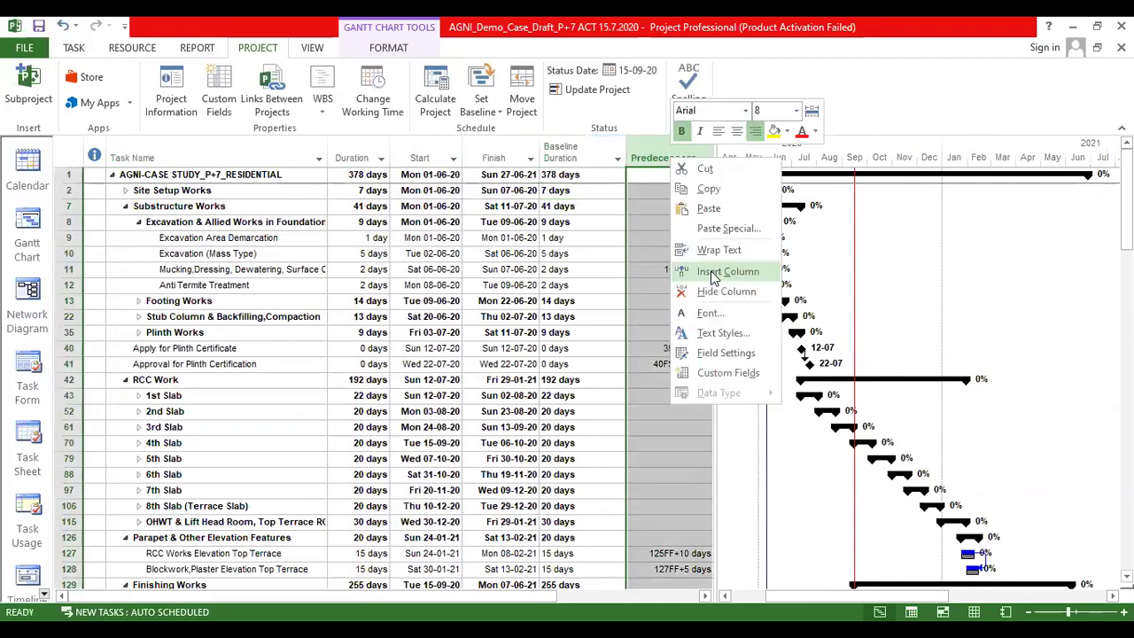
pyautogui.click(726, 271)
pyautogui.write('Baseline Start')
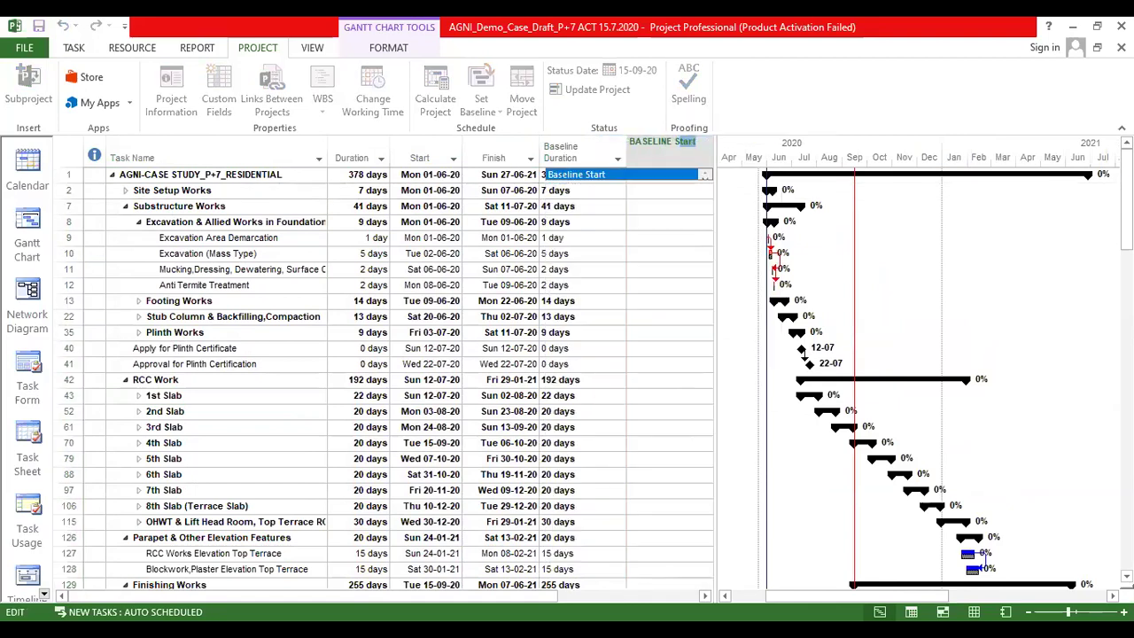
pyautogui.press('Return')
# Step: Widen the table area beside the Gantt chart and insert a Baseline Finish column before Predecessors
pyautogui.moveTo(713, 270); pyautogui.dragTo(863, 273)
pyautogui.click(751, 142)
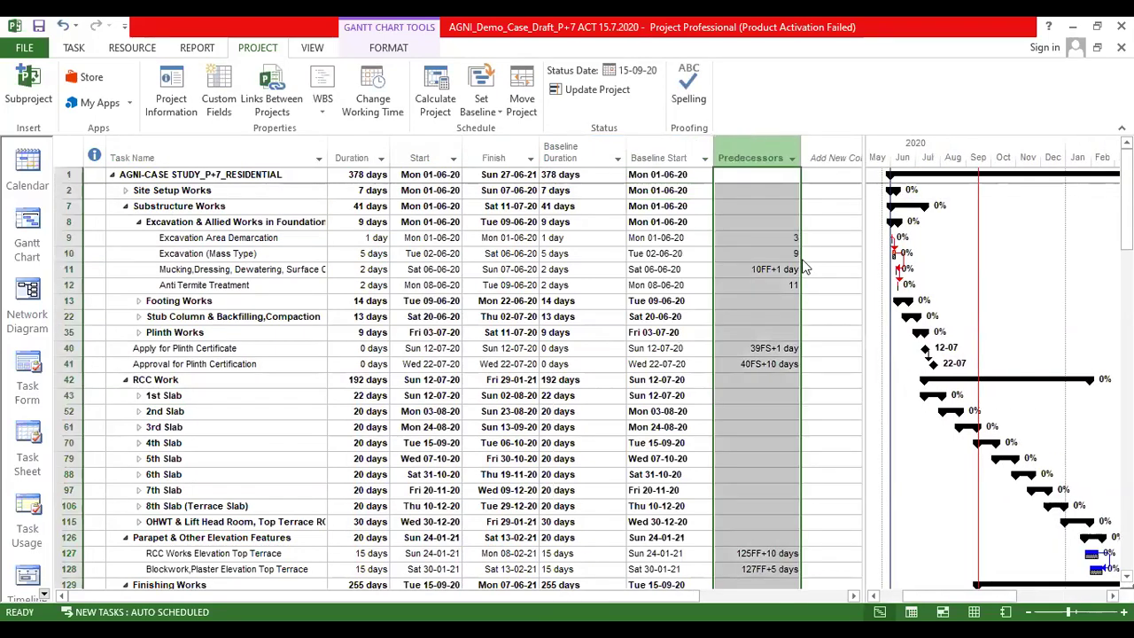
pyautogui.rightClick(751, 141)
pyautogui.click(808, 260)
pyautogui.write('BASELINE Finish')
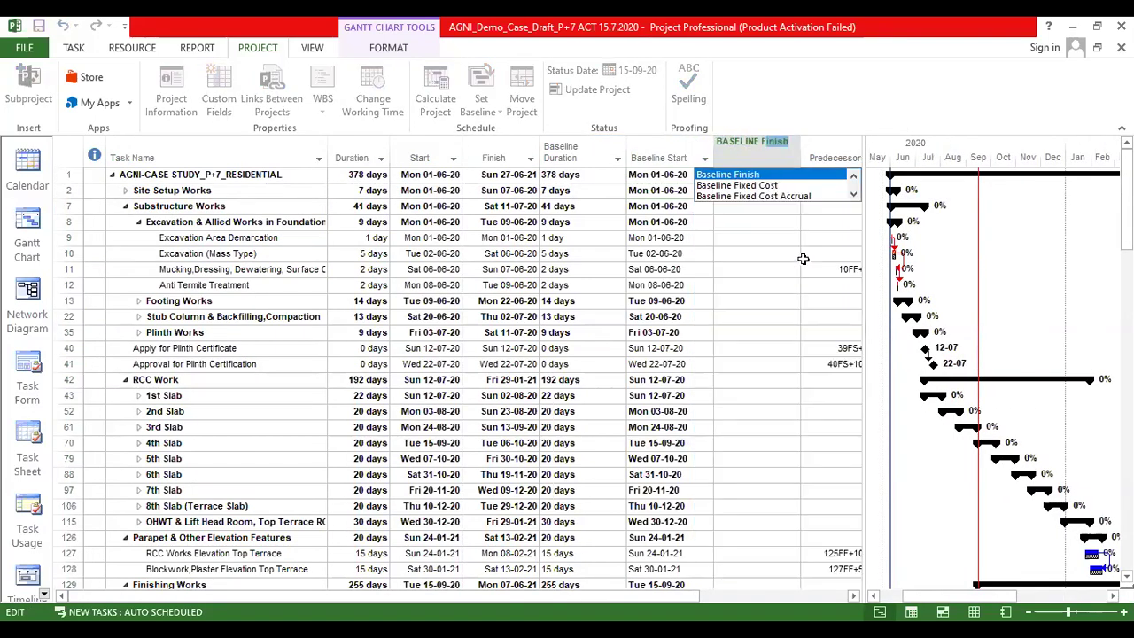
pyautogui.press('Return')
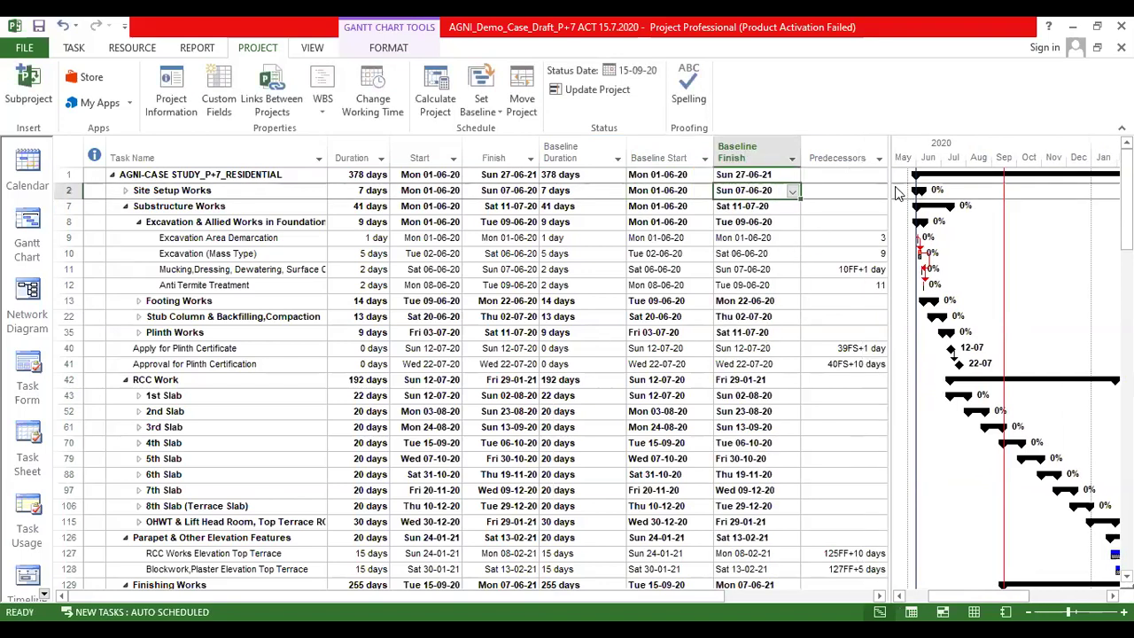
# Step: Widen the table area further and insert a new column before Predecessors, starting its field name with AC
pyautogui.moveTo(962, 210); pyautogui.dragTo(1097, 213)
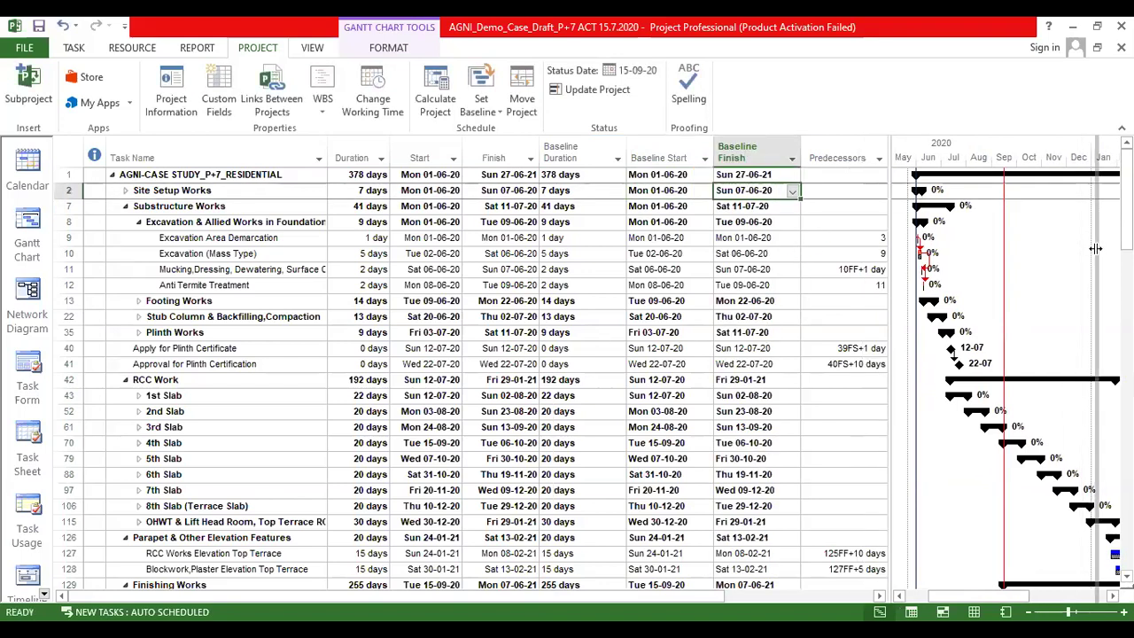
pyautogui.click(835, 148)
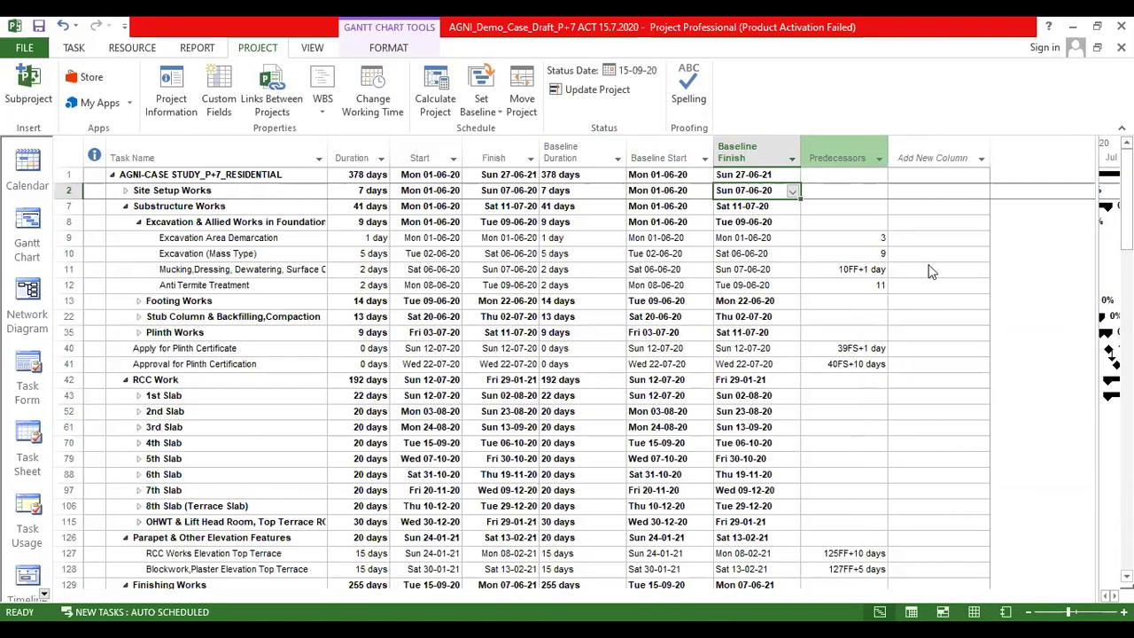
pyautogui.press('Insert')
pyautogui.write('AC')
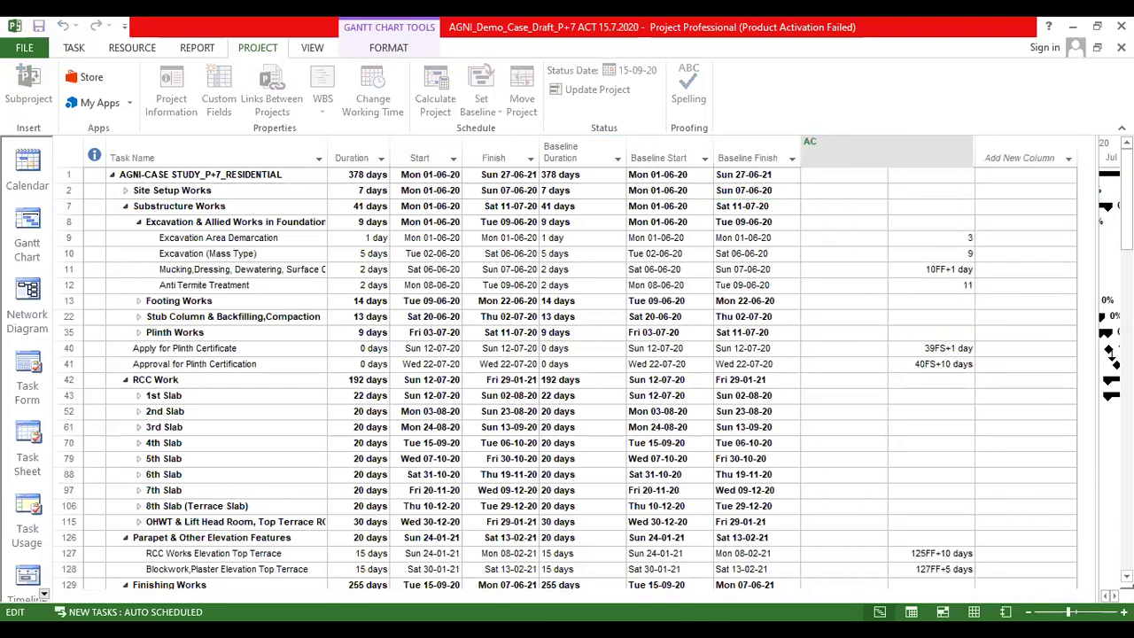
# Step: Insert an Actual Duration column before Predecessors and narrow the Baseline Duration and Actual Duration columns
pyautogui.write('TUAL')
pyautogui.write('DU')
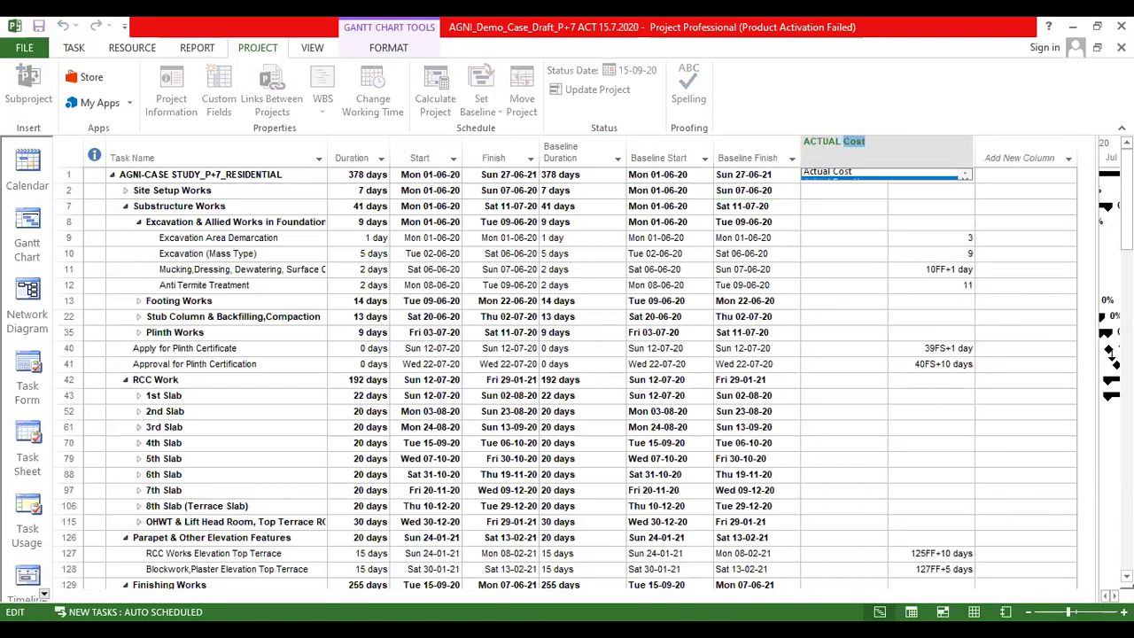
pyautogui.press('Return')
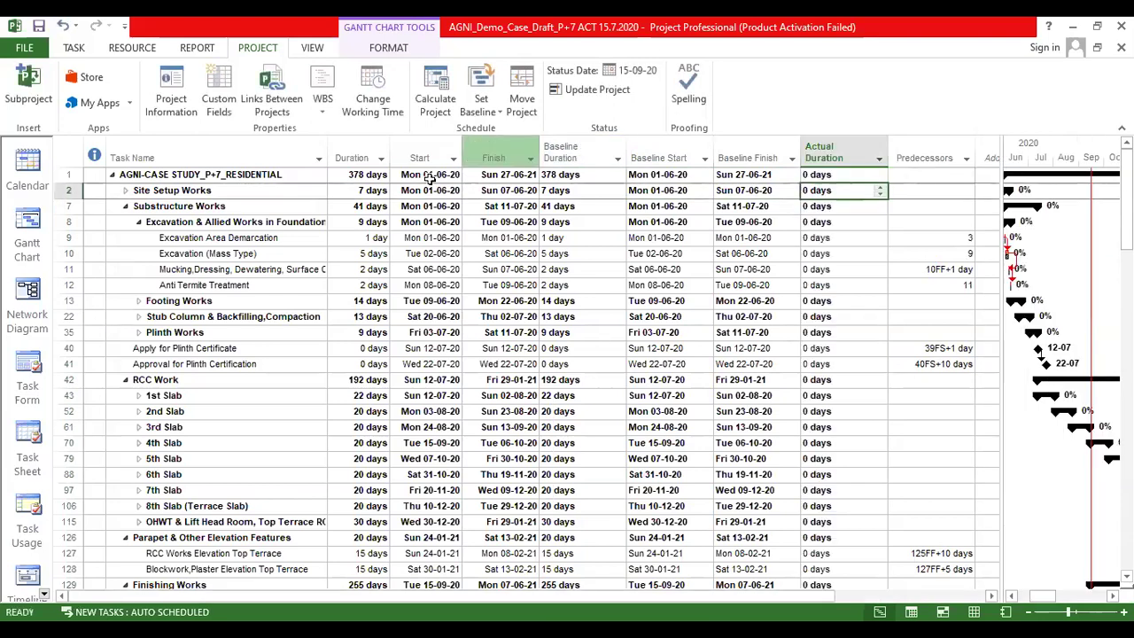
pyautogui.moveTo(627, 154); pyautogui.dragTo(610, 154)
pyautogui.moveTo(863, 157); pyautogui.dragTo(854, 156)
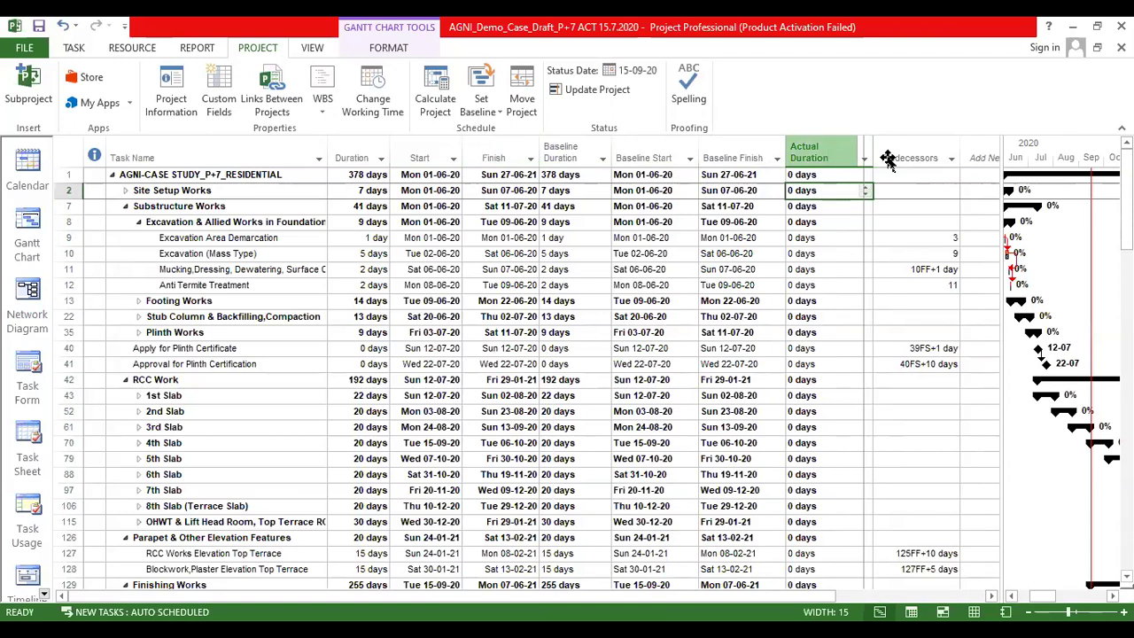
# Step: Insert an Actual Start column between Actual Duration and Predecessors
pyautogui.click(888, 159)
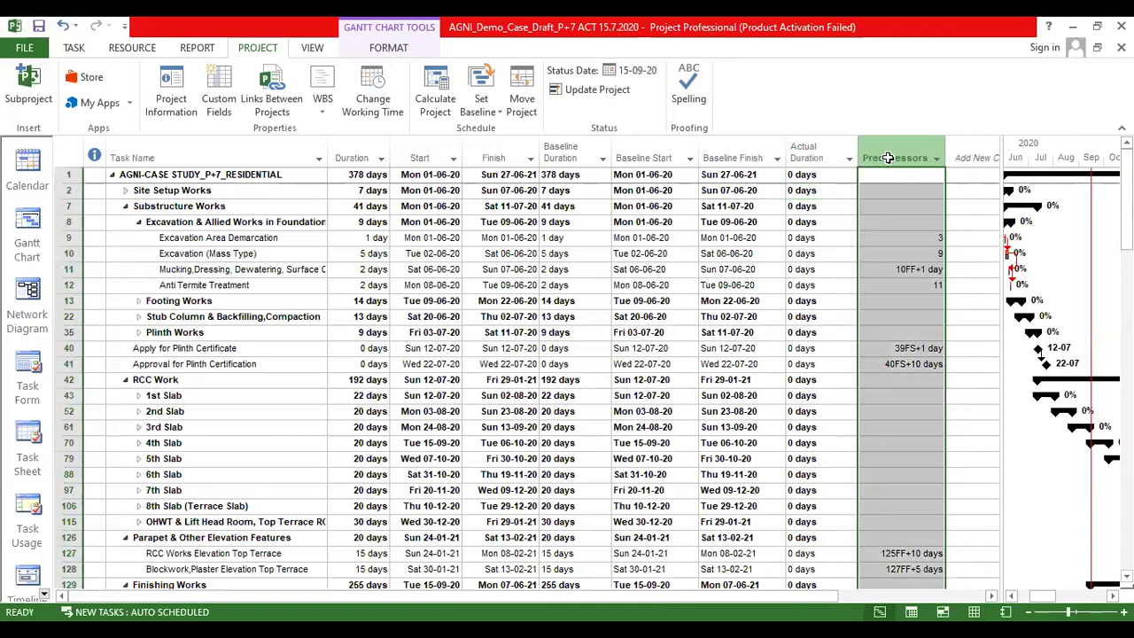
pyautogui.press('Insert')
pyautogui.write('AC')
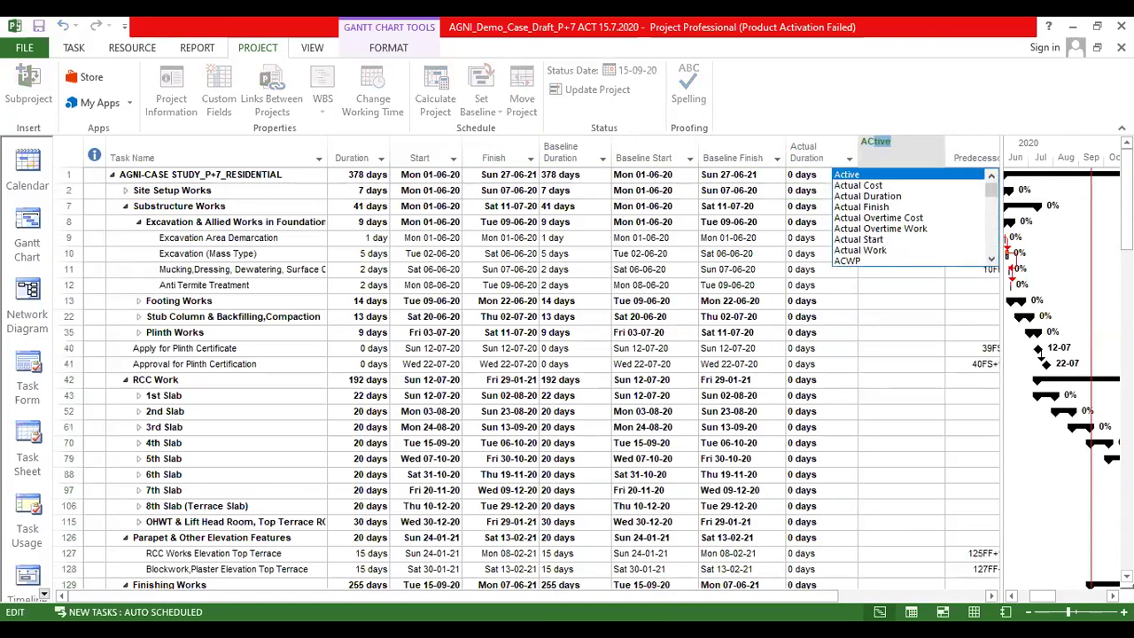
pyautogui.write('tual S')
pyautogui.press('Return')
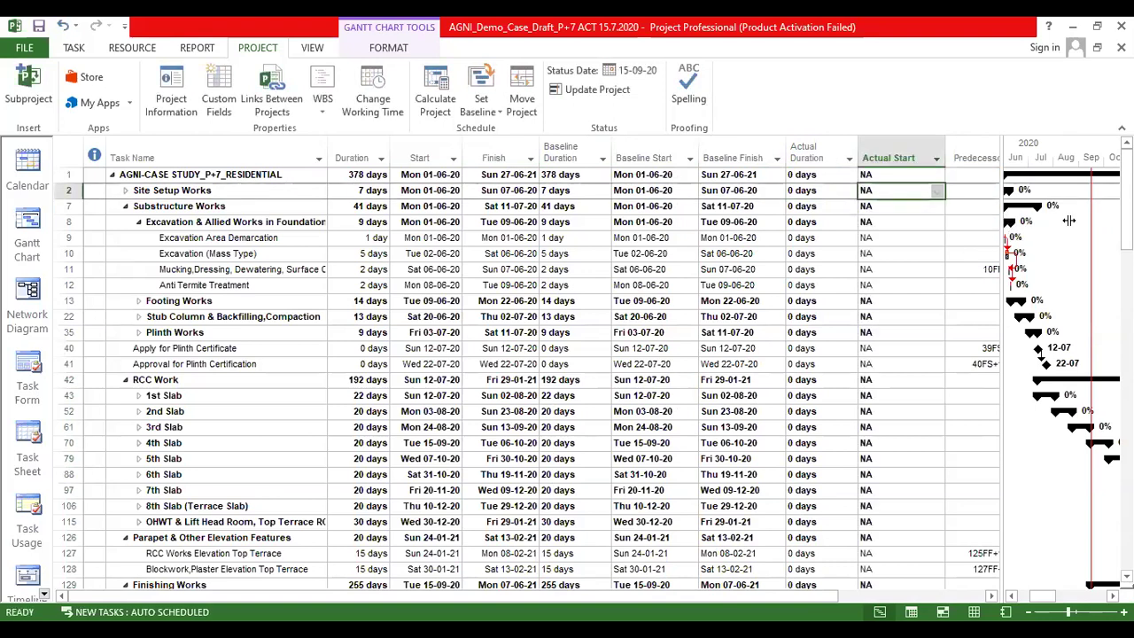
# Step: Widen the task table over the Gantt chart and insert an Actual Finish column before Predecessors
pyautogui.click(989, 222)
pyautogui.moveTo(758, 501); pyautogui.dragTo(1092, 501)
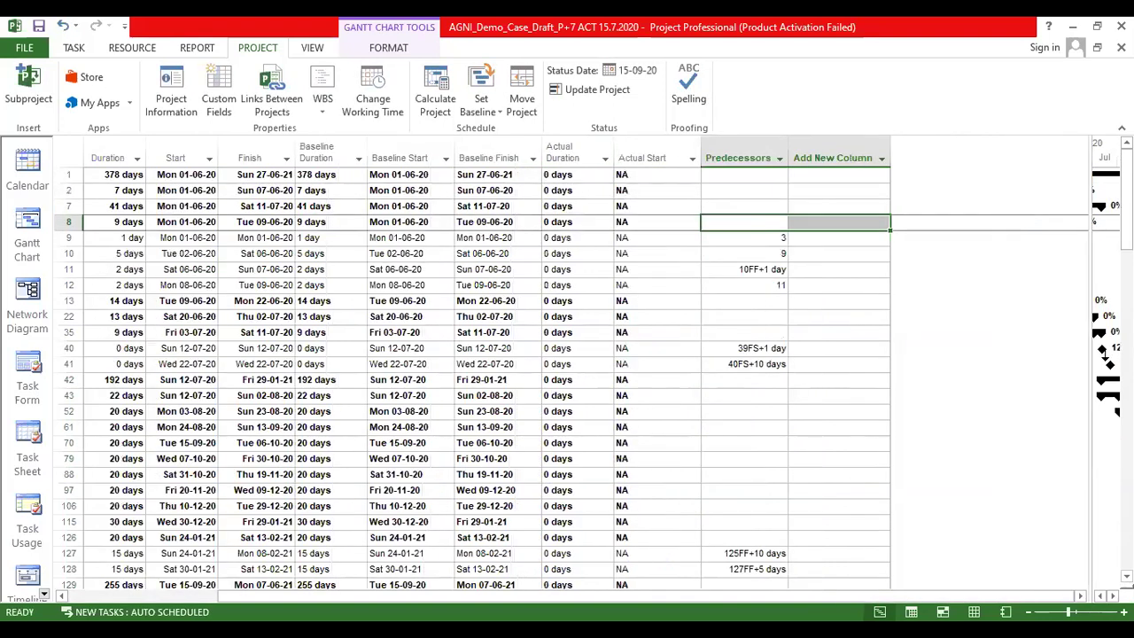
pyautogui.click(173, 591)
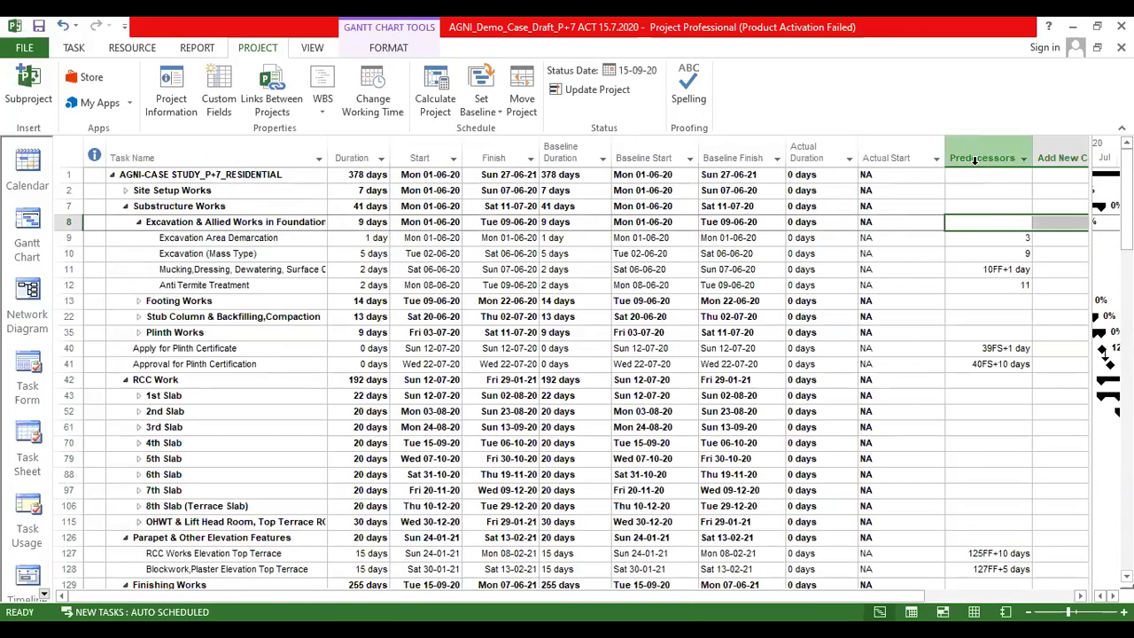
pyautogui.press('Insert')
pyautogui.write('ACT')
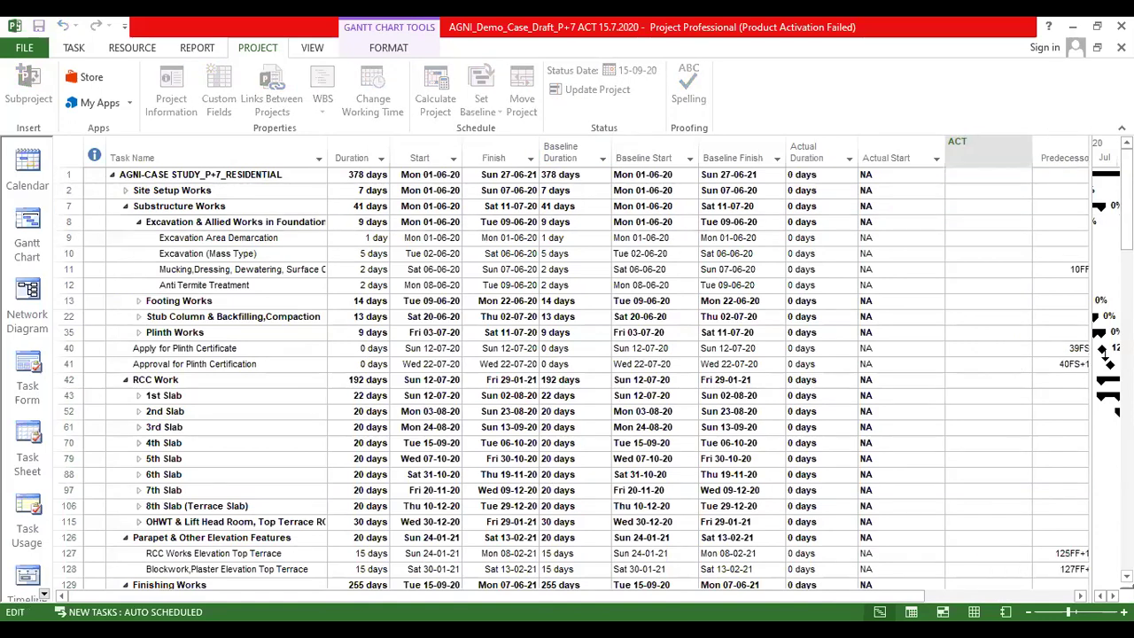
pyautogui.write('UAL Finish')
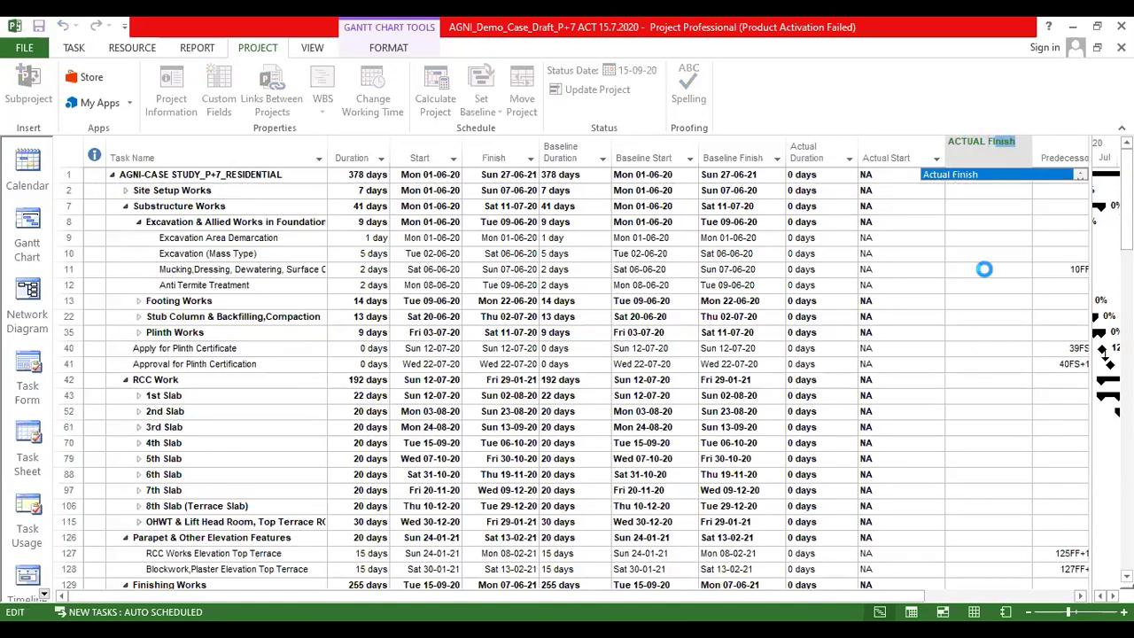
pyautogui.press('Return')
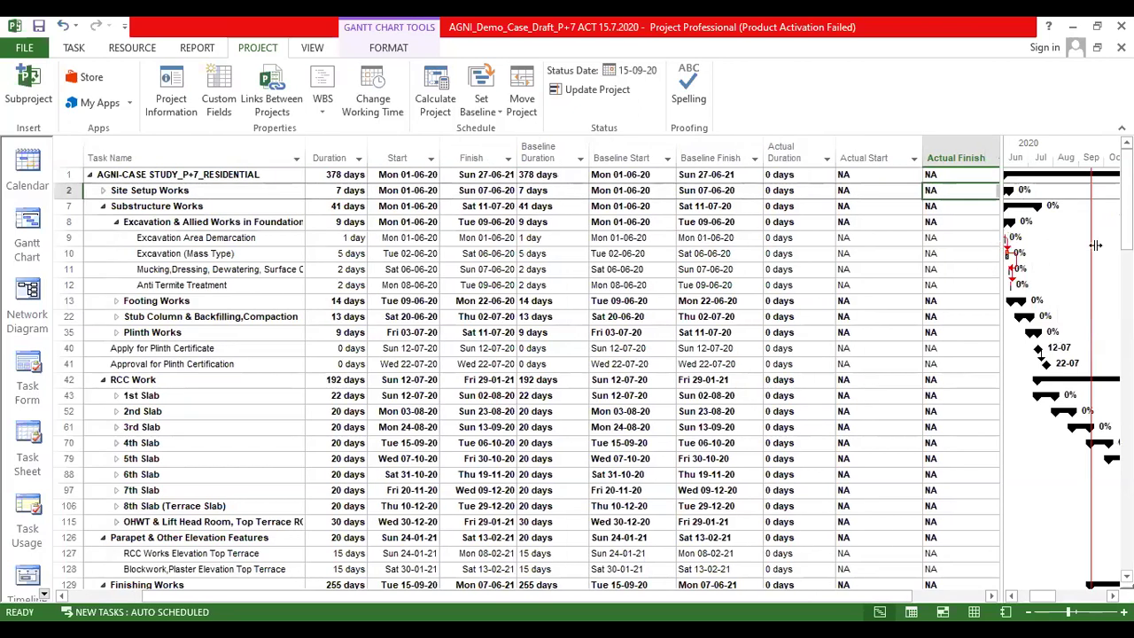
# Step: Insert a Remaining Duration column between Actual Finish and Predecessors
pyautogui.click(1033, 159)
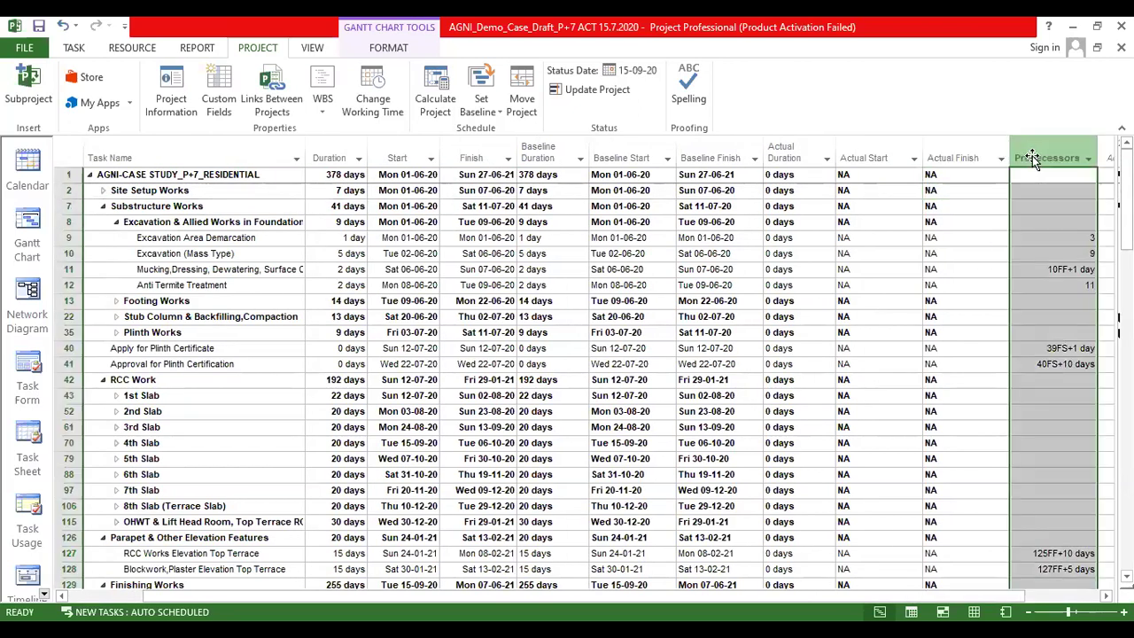
pyautogui.rightClick(1033, 159)
pyautogui.click(988, 263)
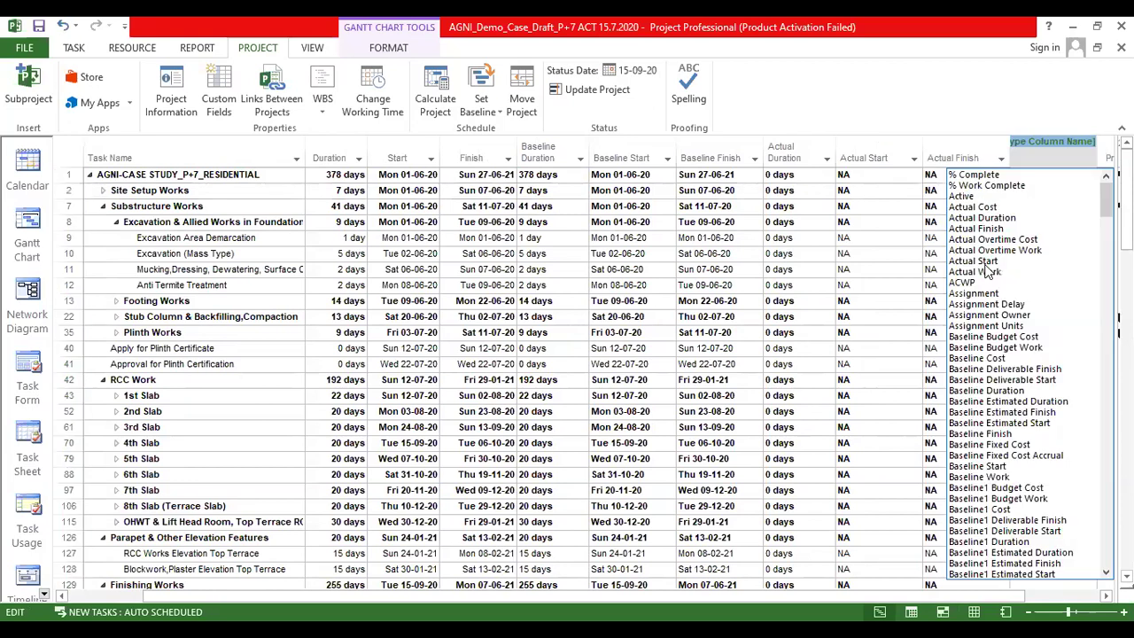
pyautogui.write('r')
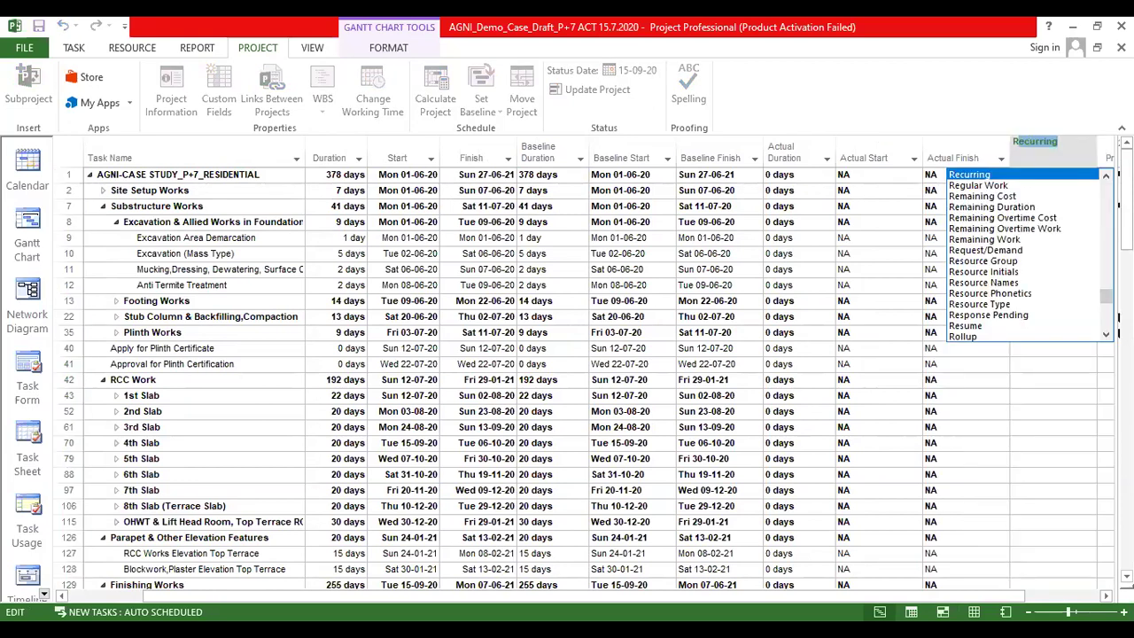
pyautogui.press('Escape')
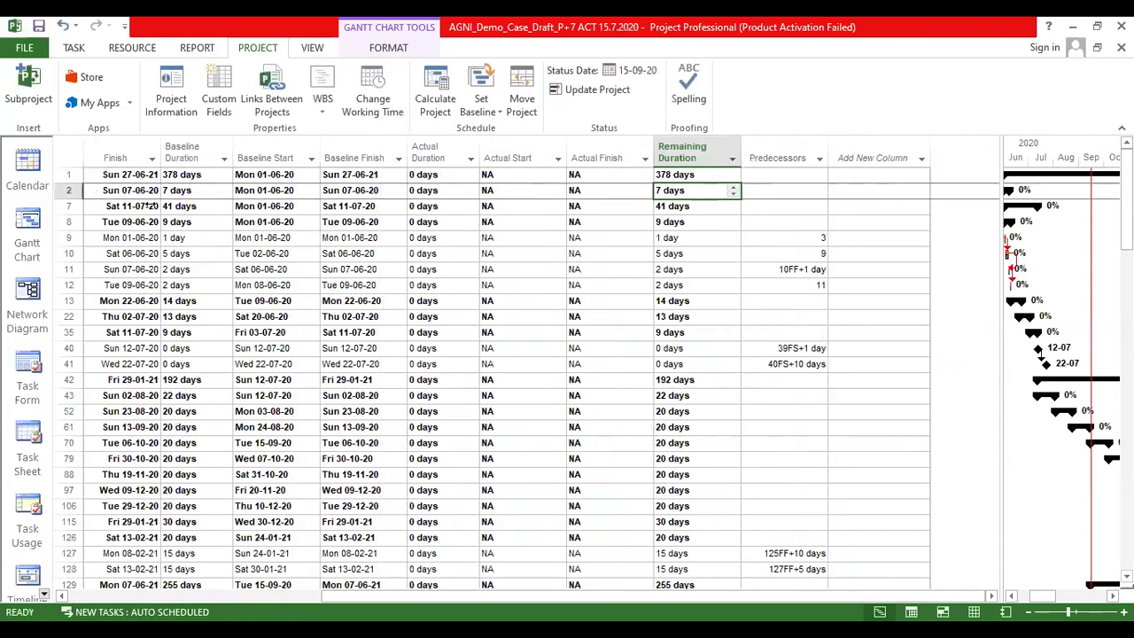
# Step: Insert % Complete and Finish Variance columns ahead of the Task Name column
pyautogui.press('Home')
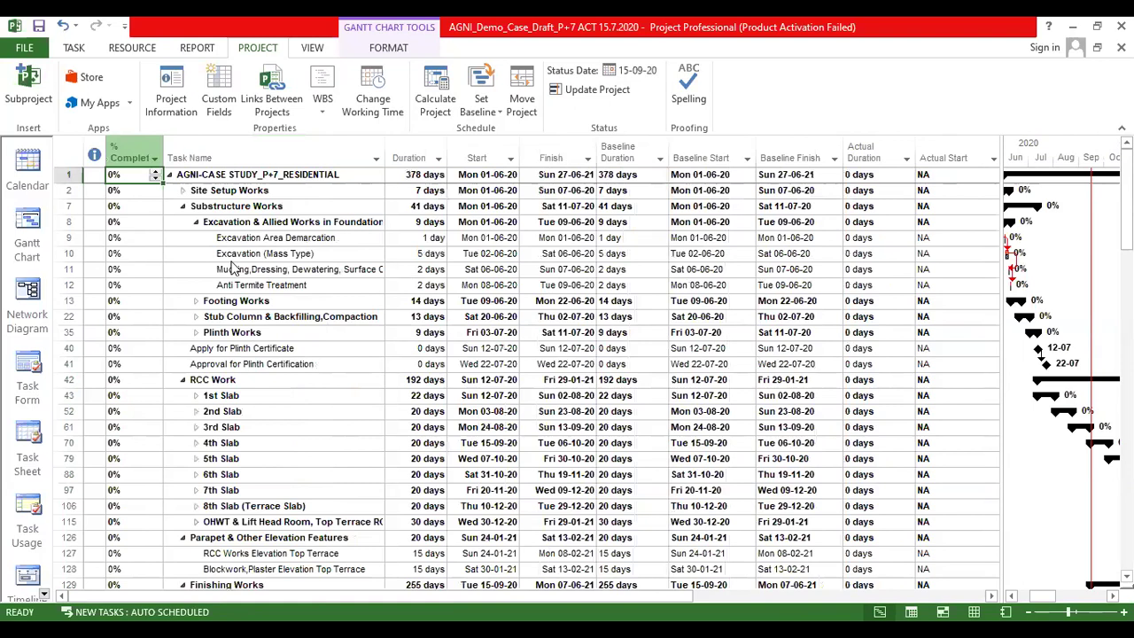
pyautogui.click(189, 150)
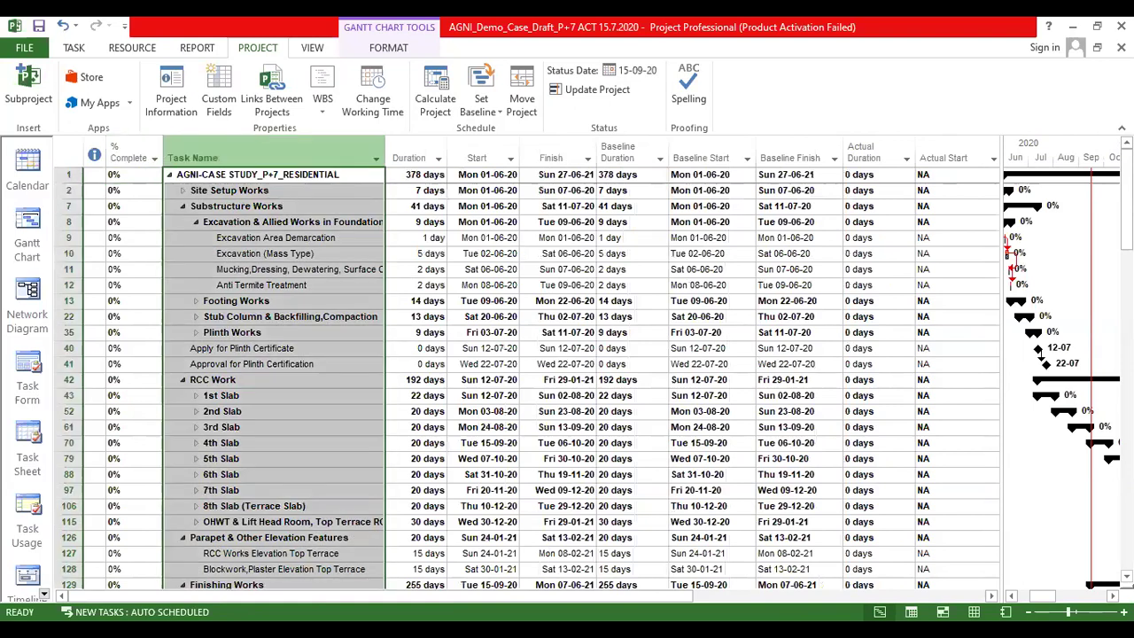
pyautogui.press('Insert')
pyautogui.write('Finish Variance')
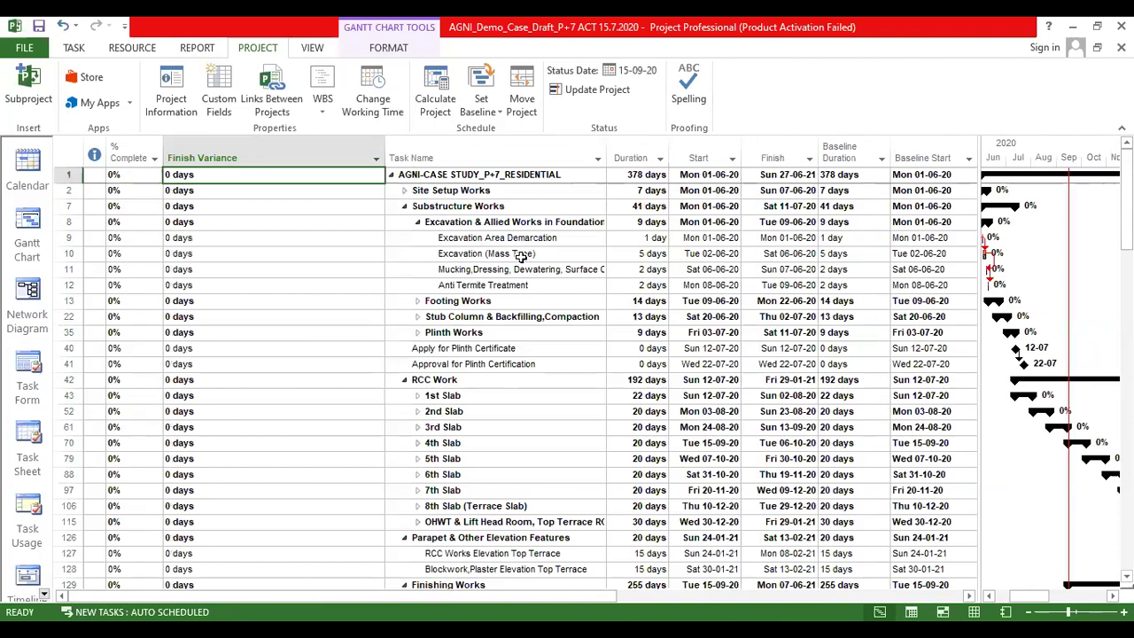
pyautogui.press('Return')
# Step: Narrow the Finish Variance, % Complete, Actual Start and Actual Finish columns, and widen the table area to show more columns
pyautogui.click(382, 157)
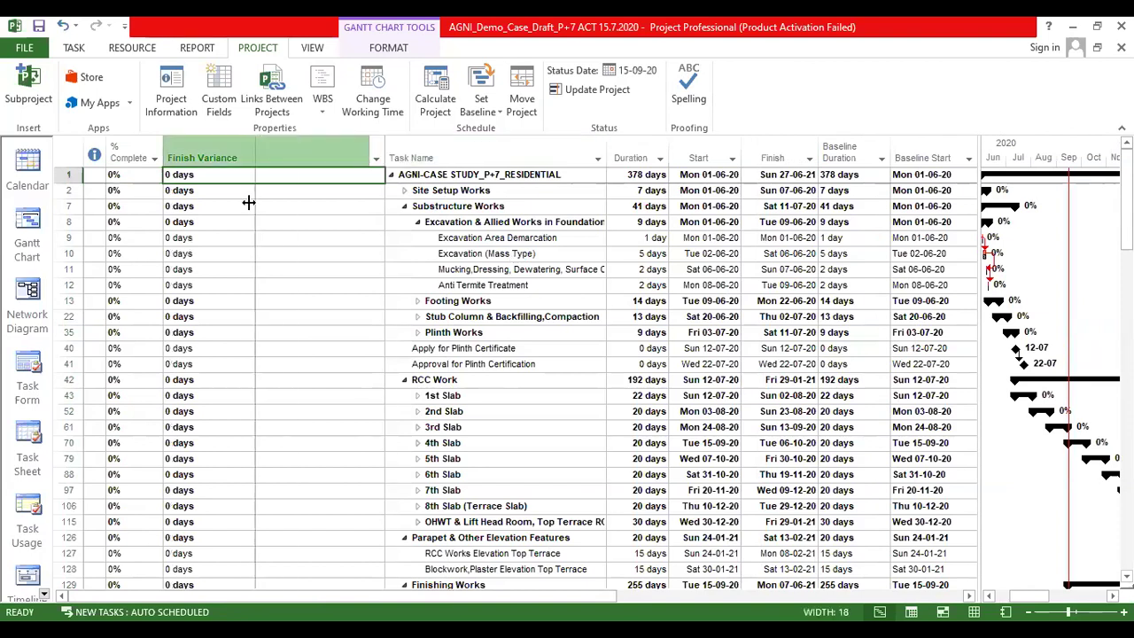
pyautogui.doubleClick(162, 157)
pyautogui.moveTo(163, 157); pyautogui.dragTo(152, 157)
pyautogui.moveTo(979, 163); pyautogui.dragTo(1072, 284)
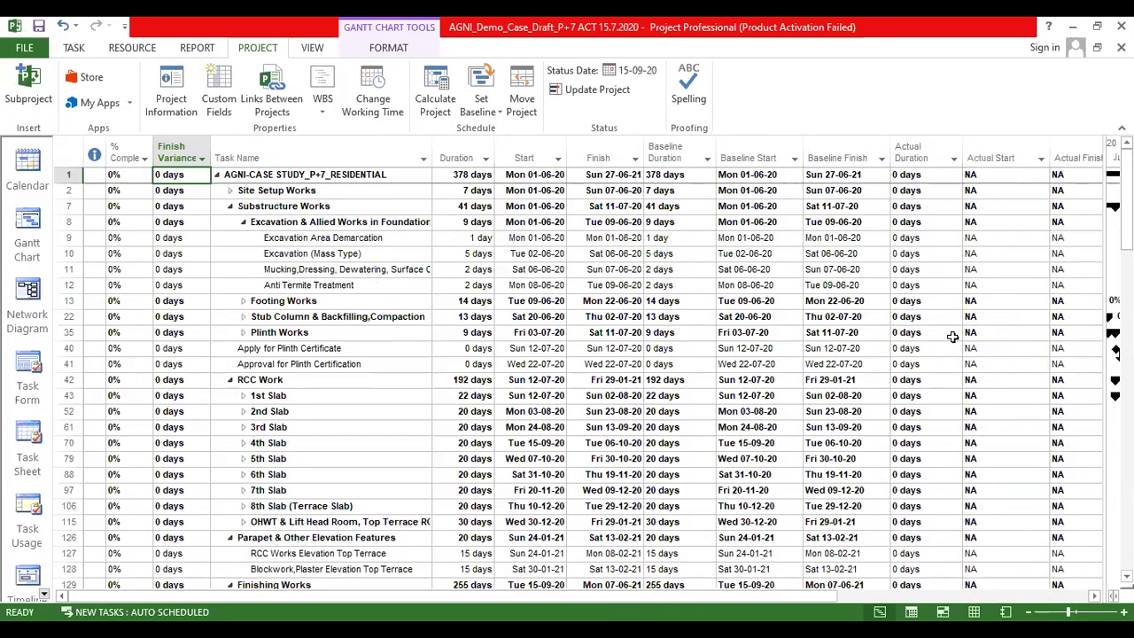
pyautogui.doubleClick(1049, 158)
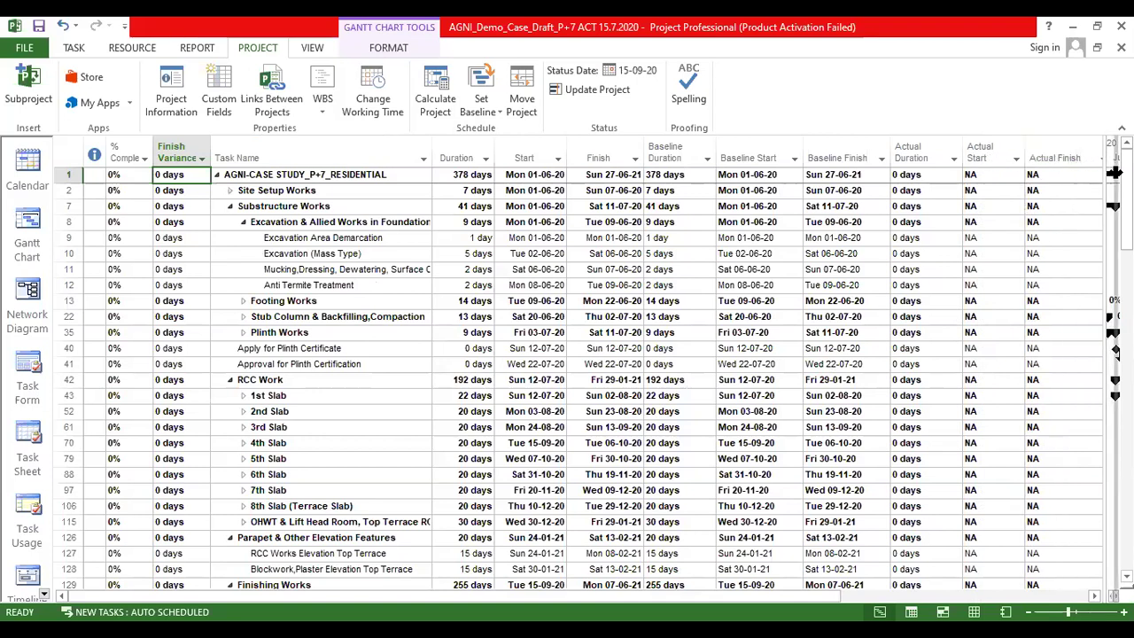
pyautogui.moveTo(1114, 351); pyautogui.dragTo(1131, 351)
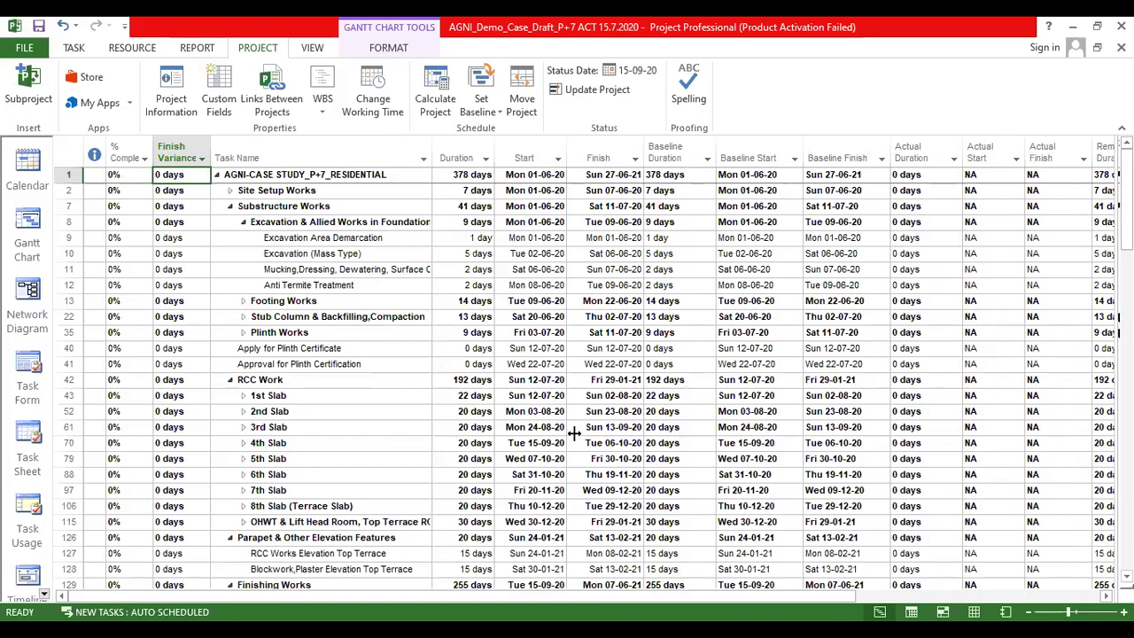
# Step: Collapse the Excavation & Allied Works in Foundation group and narrow the Task Name column until Remaining Duration fits in the table
pyautogui.scroll(-3, 579, 457)
pyautogui.scroll(3, 587, 461)
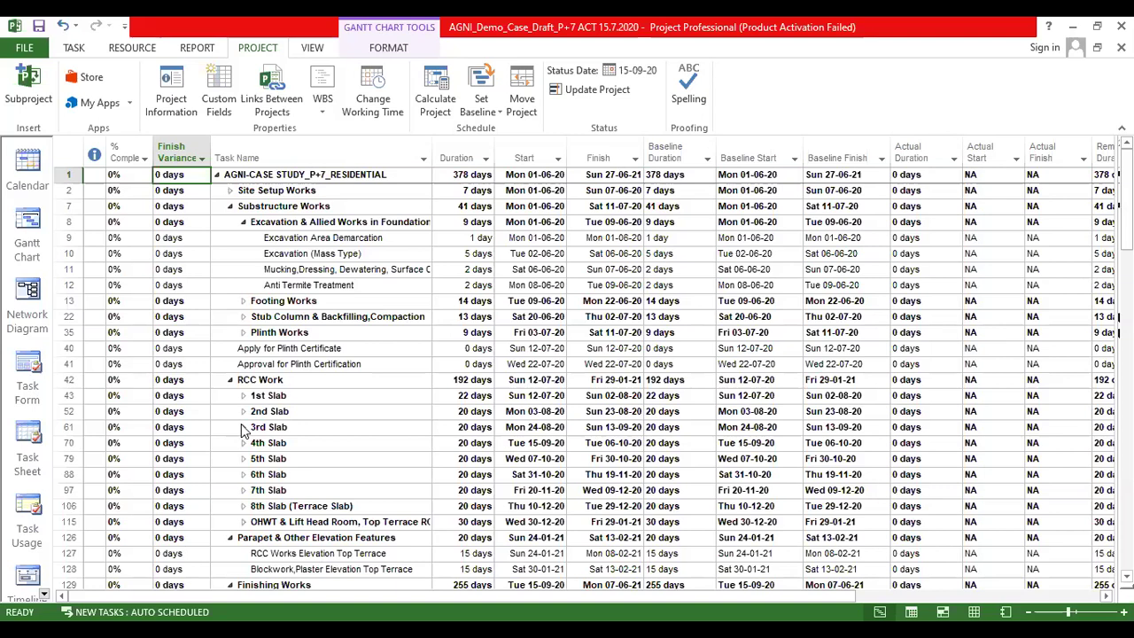
pyautogui.click(243, 222)
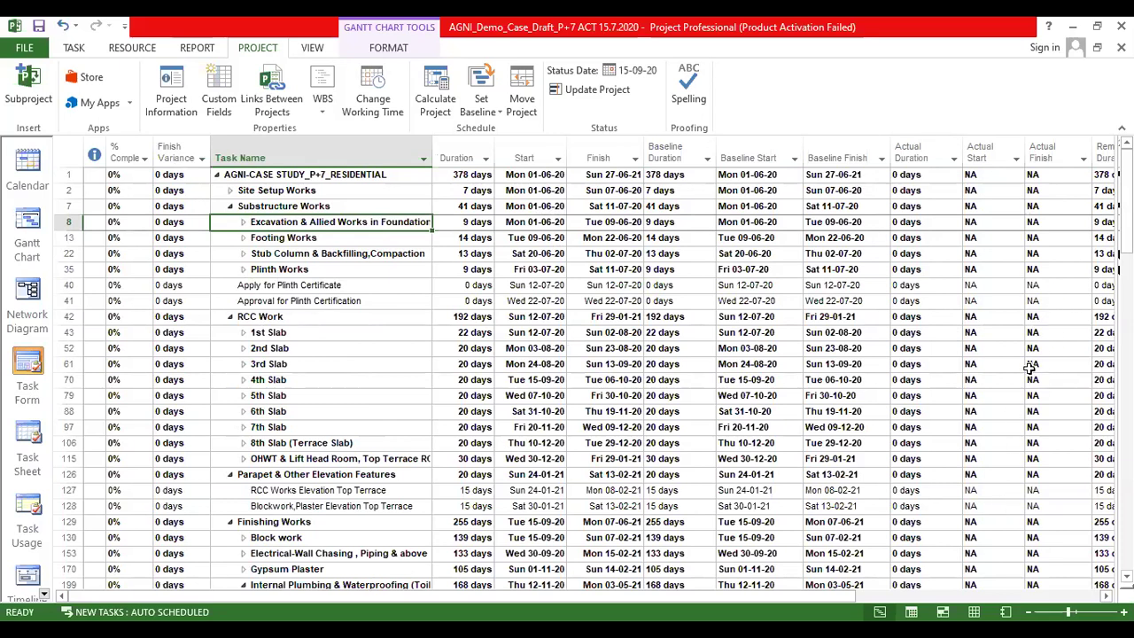
pyautogui.moveTo(432, 157); pyautogui.dragTo(410, 183)
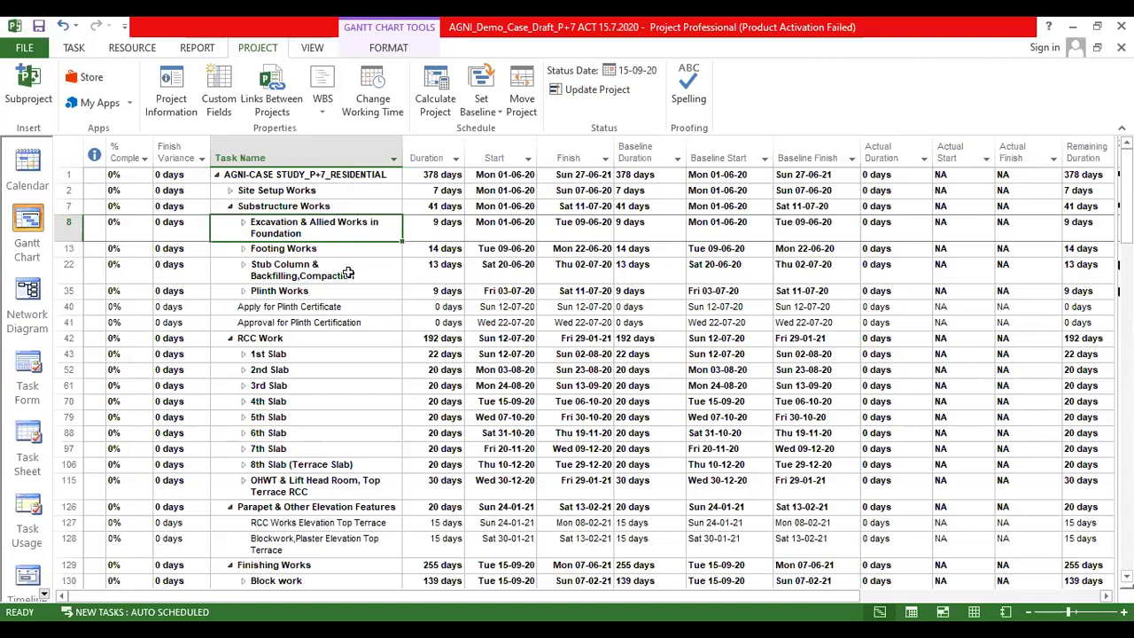
# Step: Highlight the 3rd Slab's Finish date cell with a yellow background
pyautogui.click(572, 388)
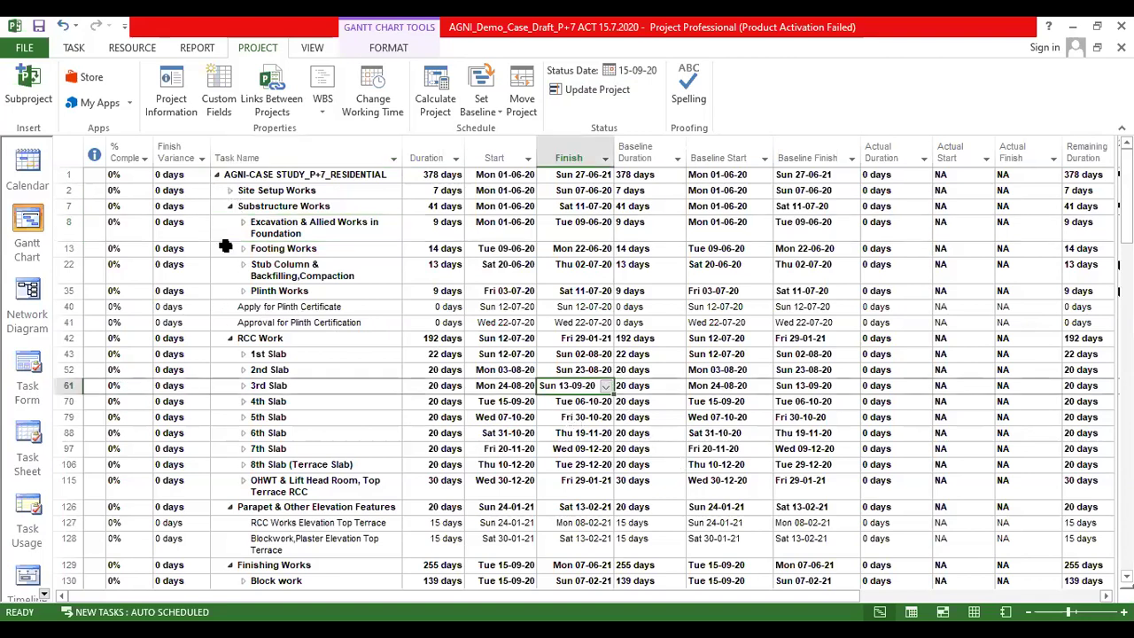
pyautogui.click(75, 47)
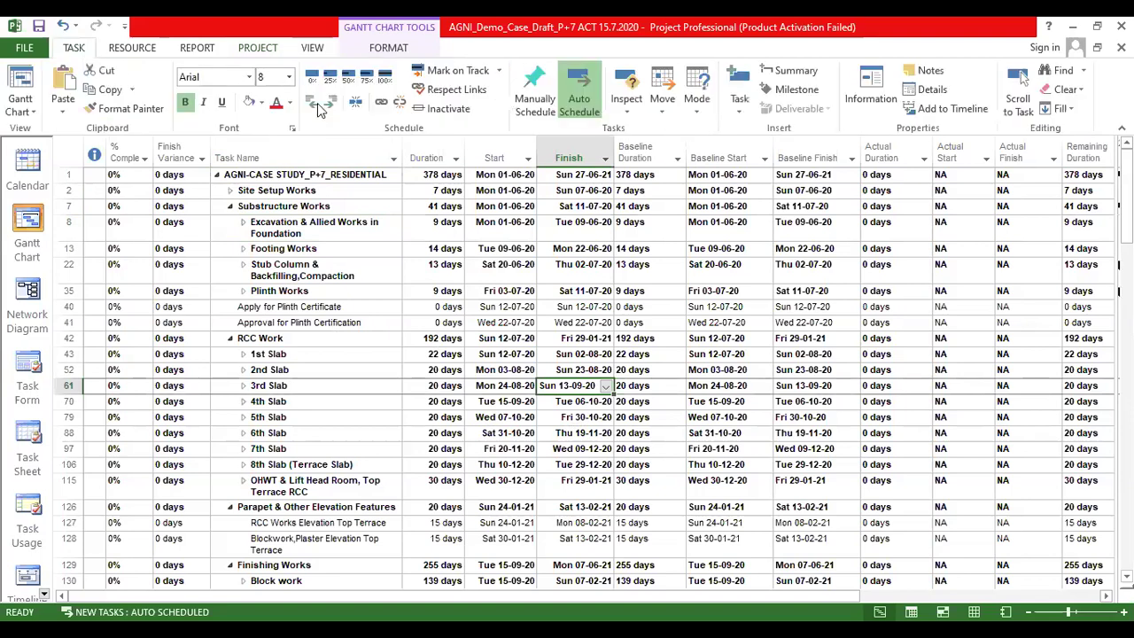
pyautogui.click(262, 102)
pyautogui.click(292, 229)
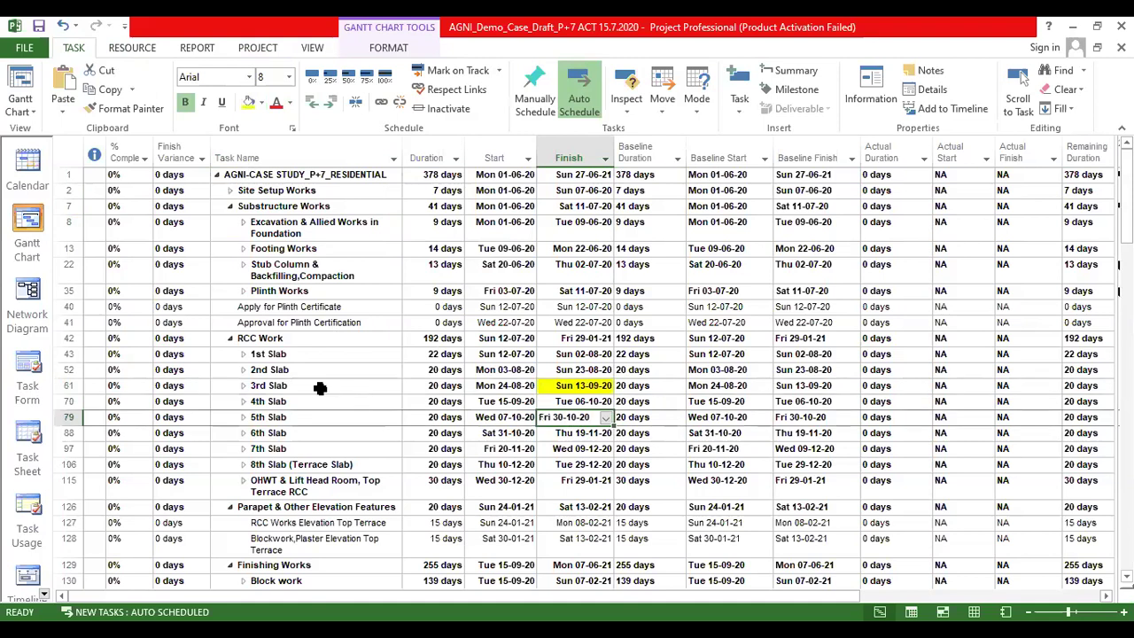
# Step: Examine the 3rd Slab row's finish date against the status date, along with its % Complete and Finish Variance
pyautogui.click(319, 387)
pyautogui.click(567, 386)
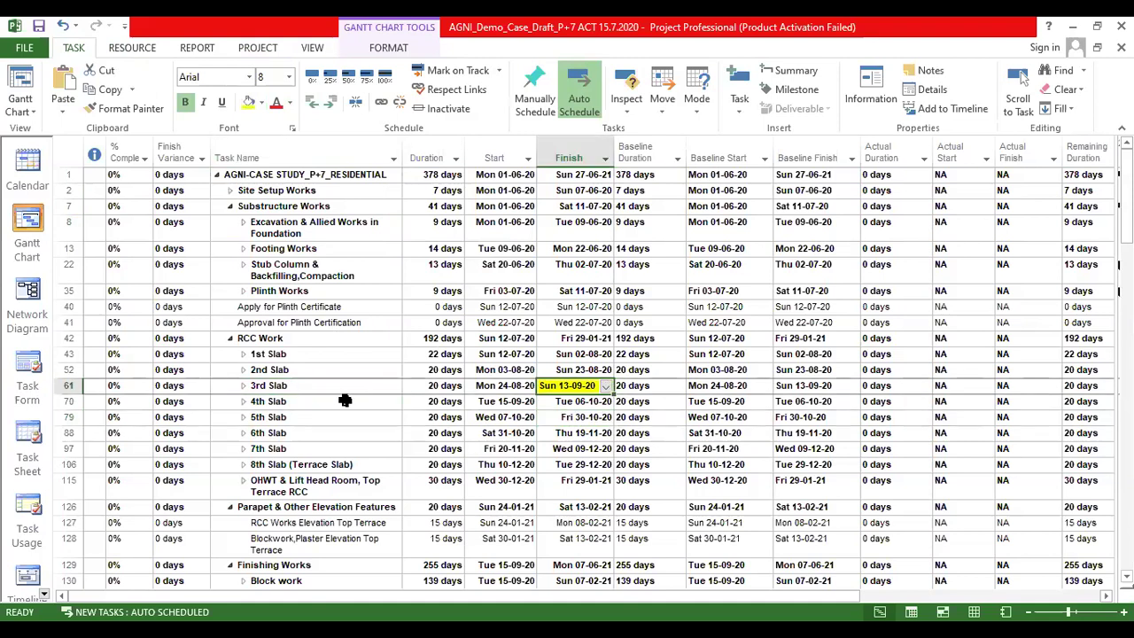
pyautogui.click(289, 390)
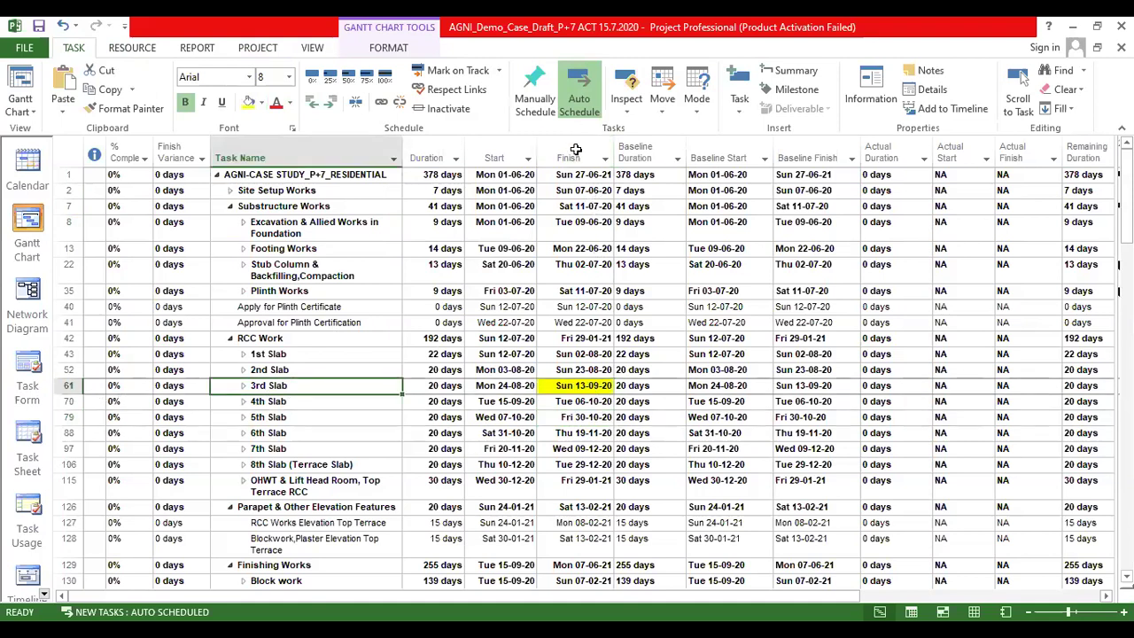
pyautogui.click(580, 388)
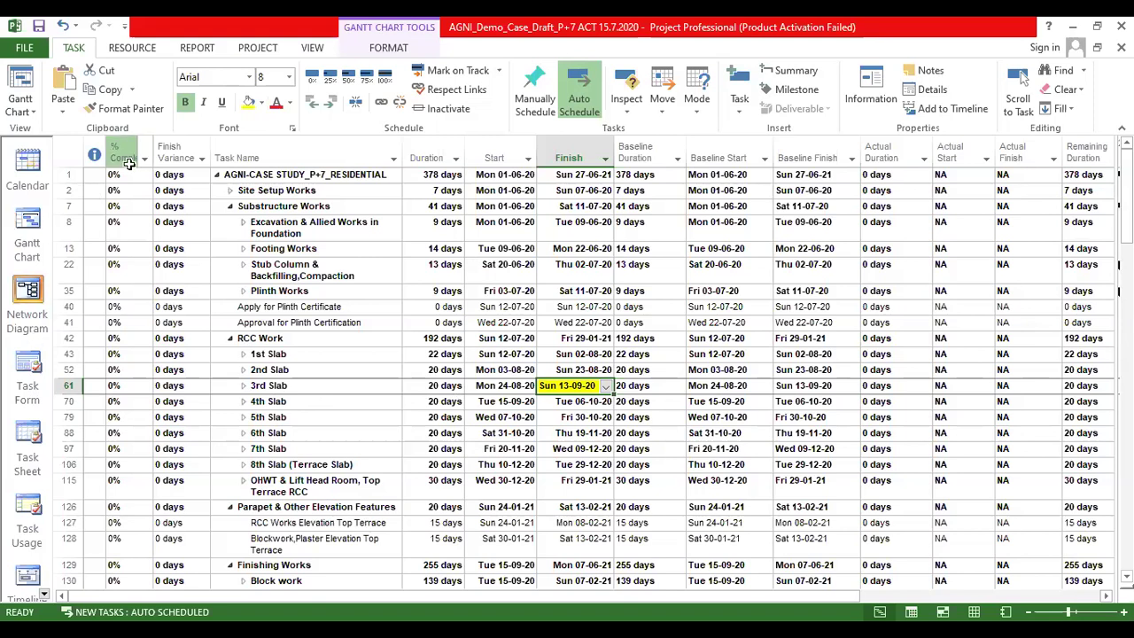
pyautogui.click(153, 387)
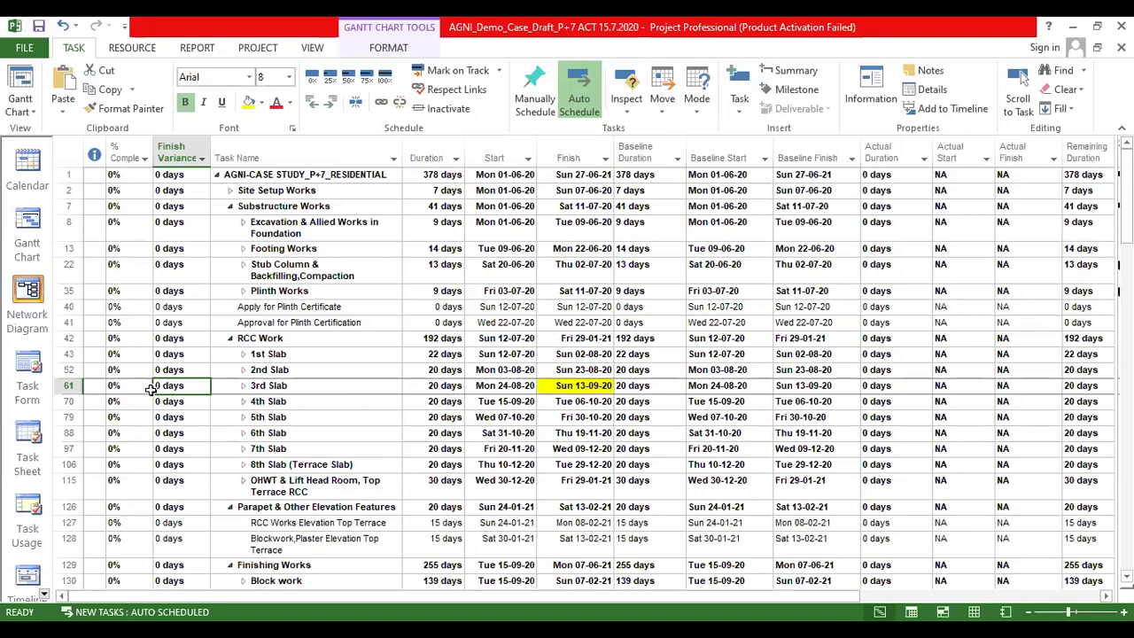
pyautogui.click(269, 387)
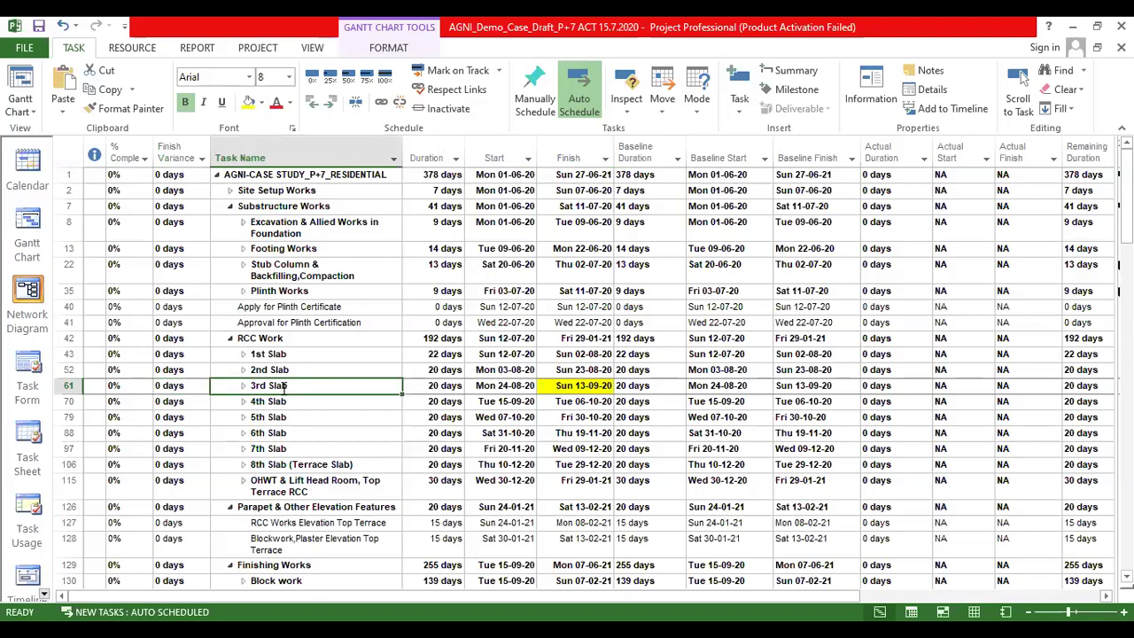
pyautogui.click(137, 387)
pyautogui.press('Right')
pyautogui.press('Right')
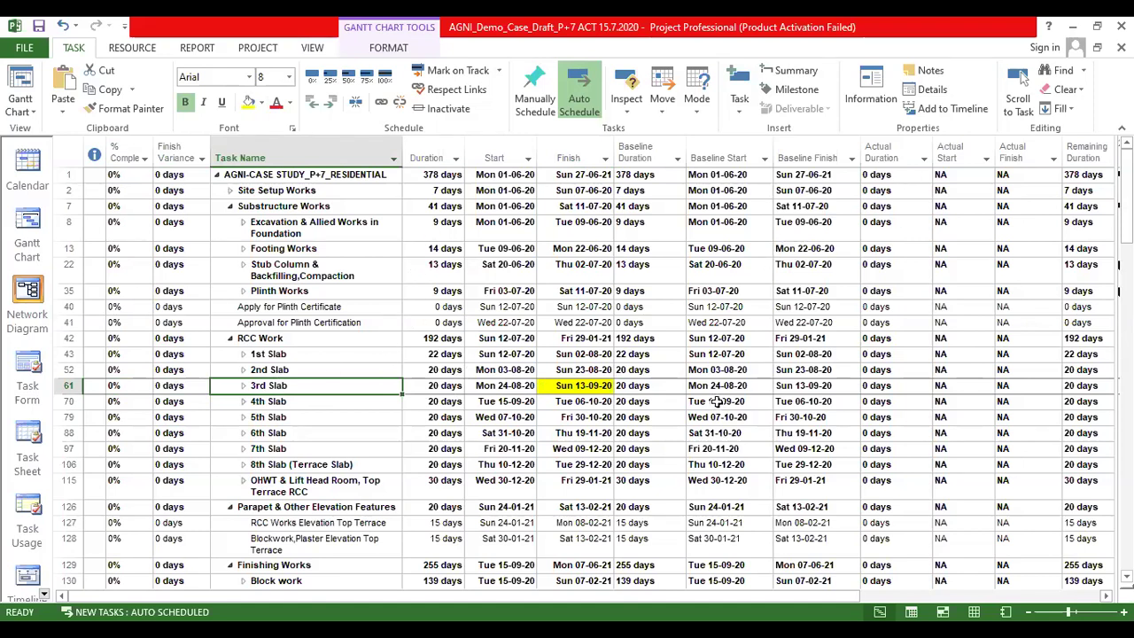
# Step: Expand Site Setup Works to view its subtasks and collapse the group again
pyautogui.click(229, 190)
pyautogui.click(229, 191)
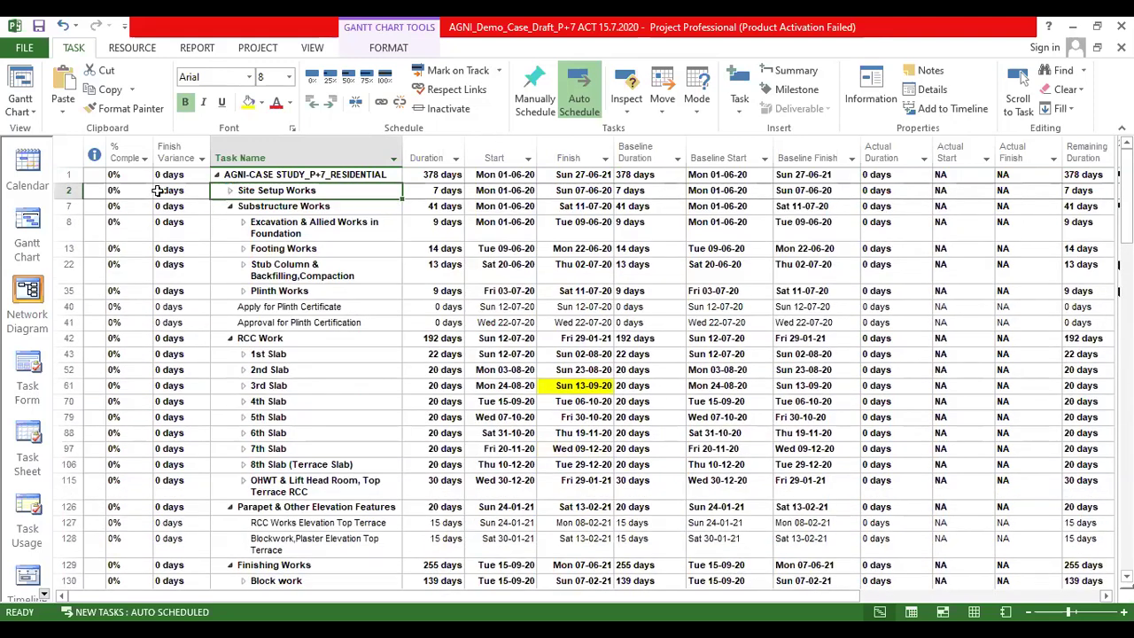
# Step: Mark Site Setup Works and Excavation & Allied Works in Foundation as 100% complete
pyautogui.click(131, 192)
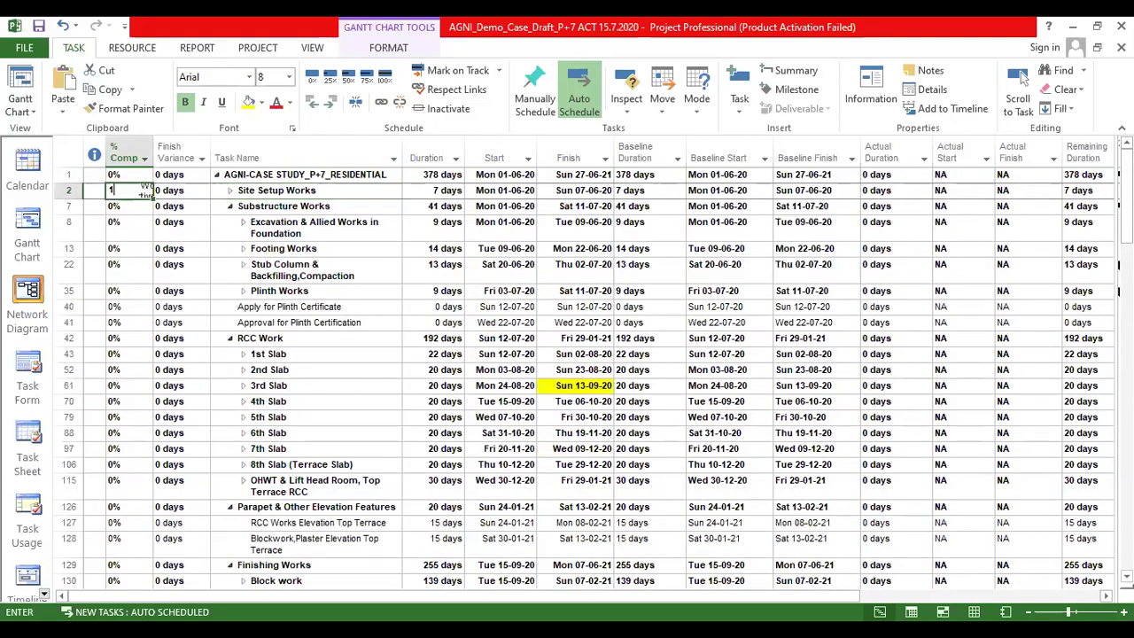
pyautogui.click(117, 231)
pyautogui.write('100')
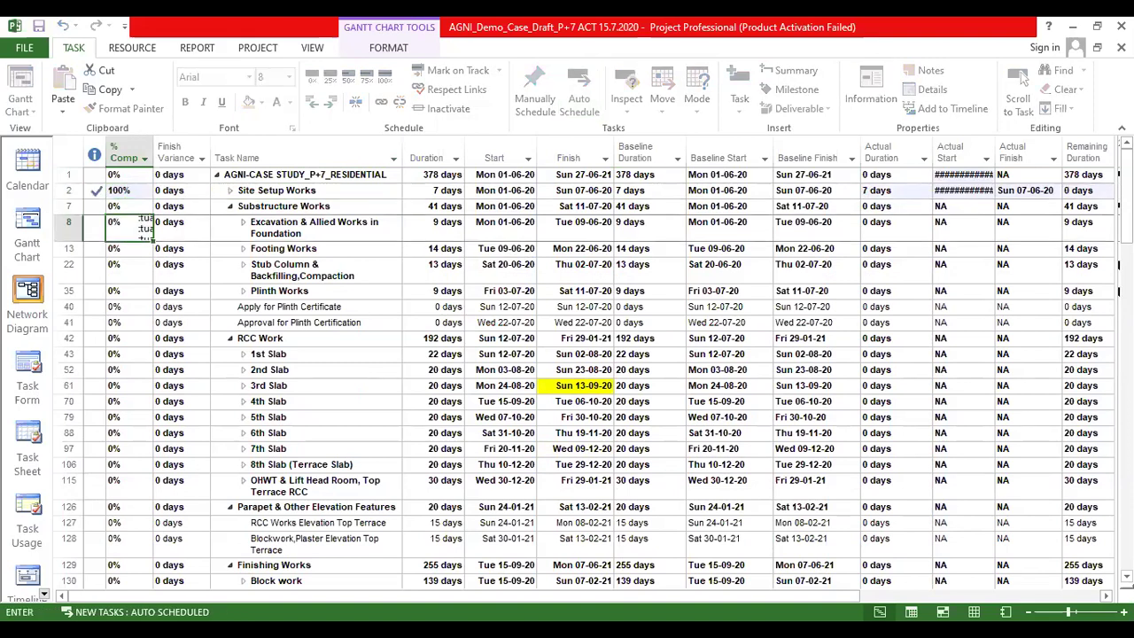
pyautogui.press('Return')
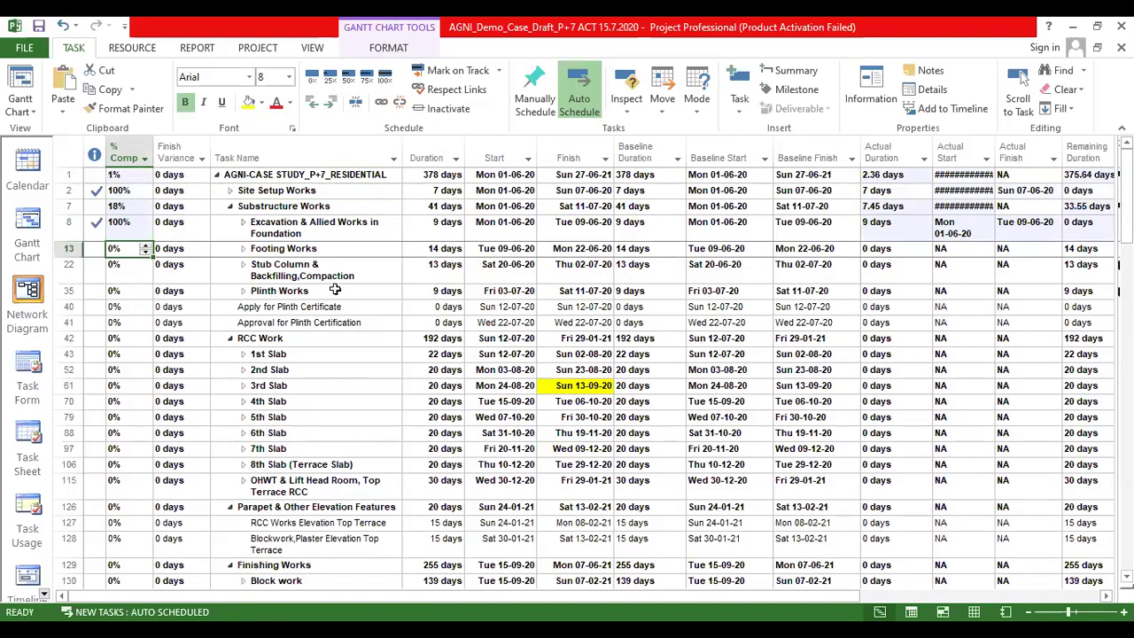
# Step: Set the % Complete of Stub Column & Backfilling,Compaction to 100%
pyautogui.press('Down')
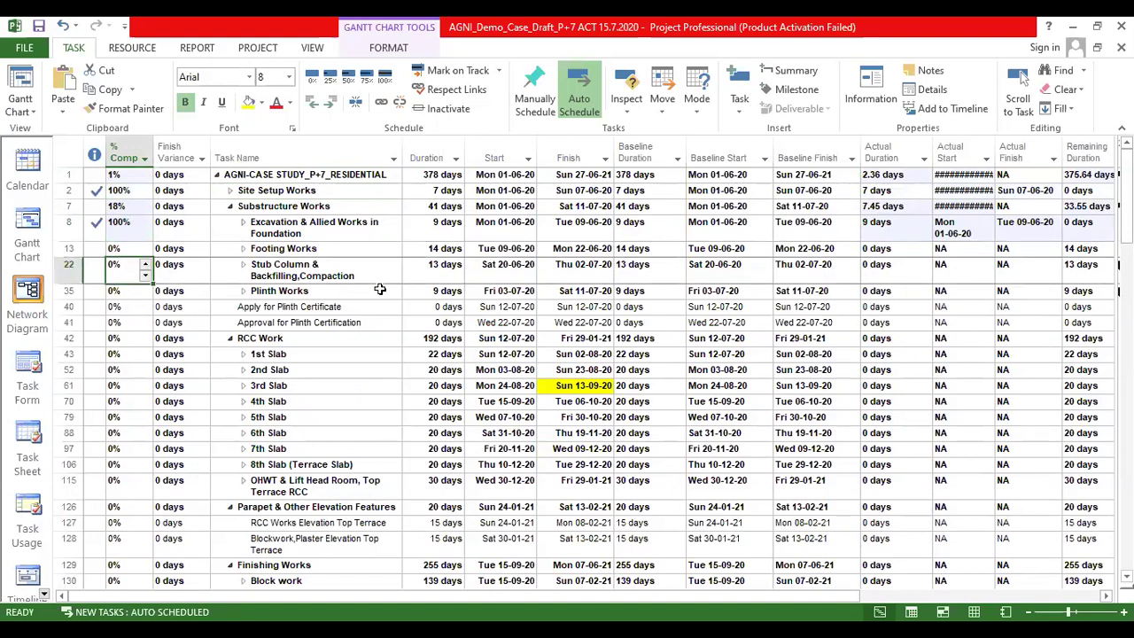
pyautogui.write('1')
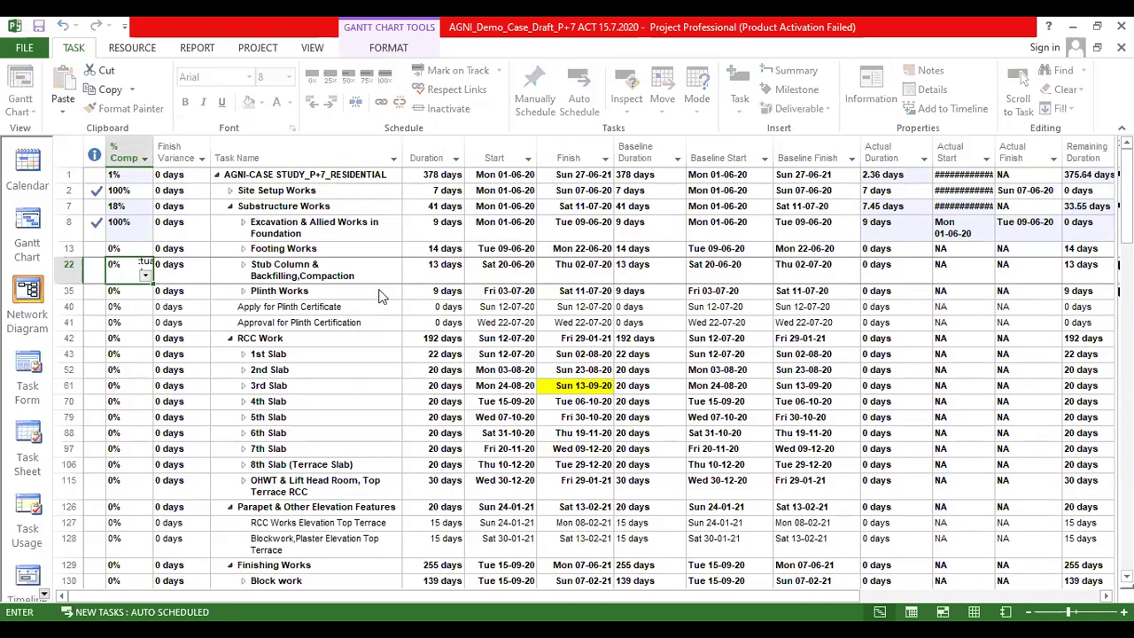
pyautogui.press('Return')
pyautogui.press('Return')
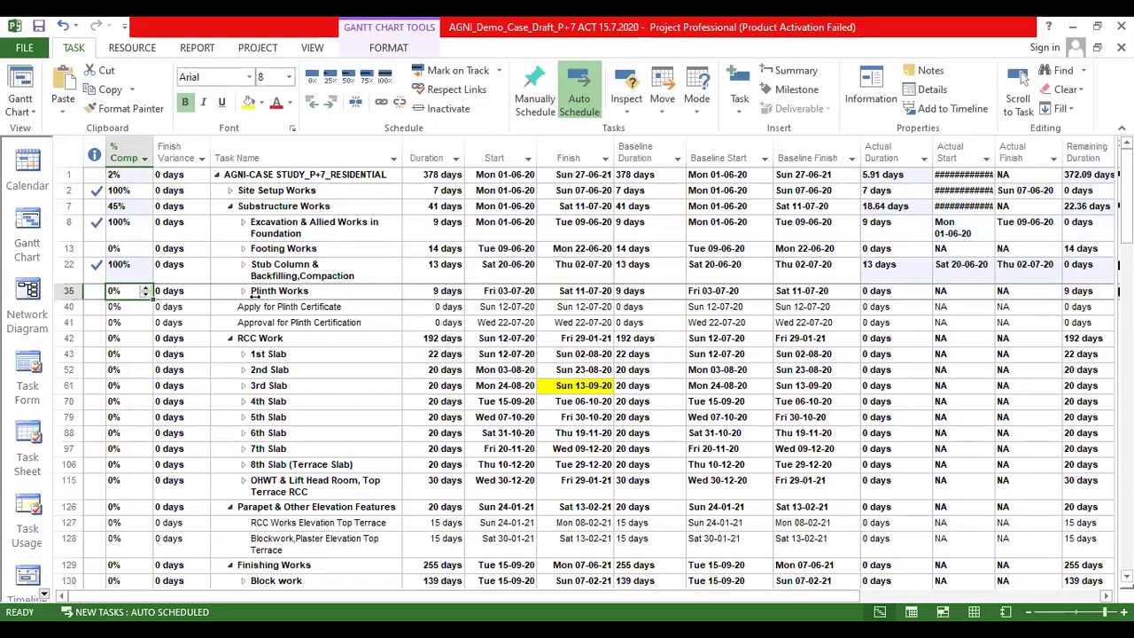
# Step: Expand Plinth Works and look over its subtasks and the remaining tasks of the schedule
pyautogui.click(243, 291)
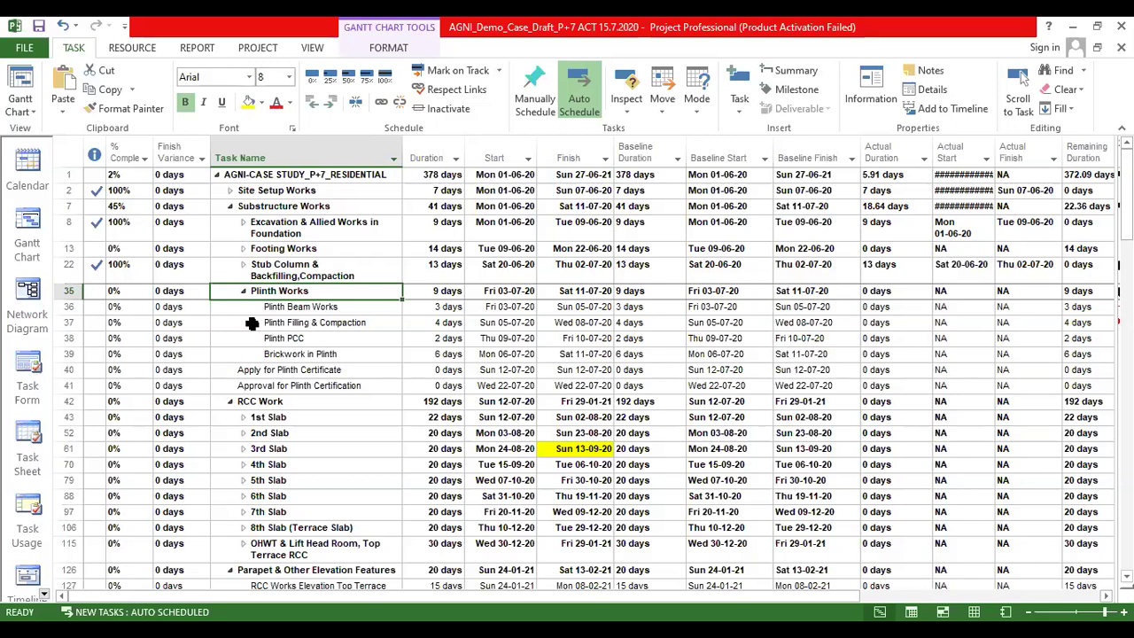
pyautogui.click(312, 324)
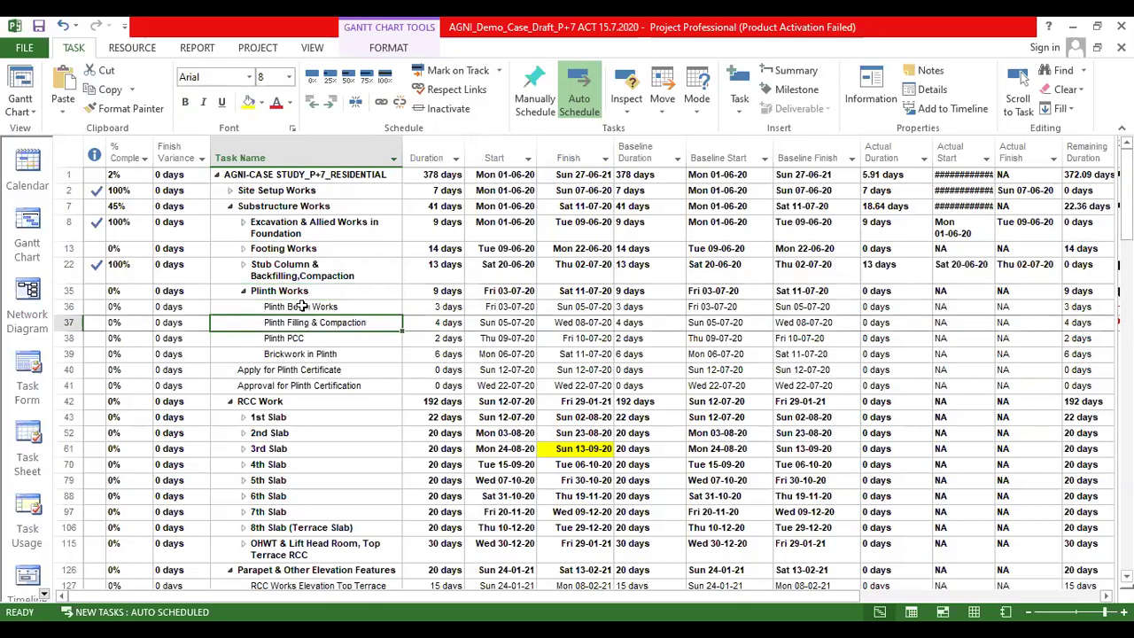
pyautogui.click(332, 306)
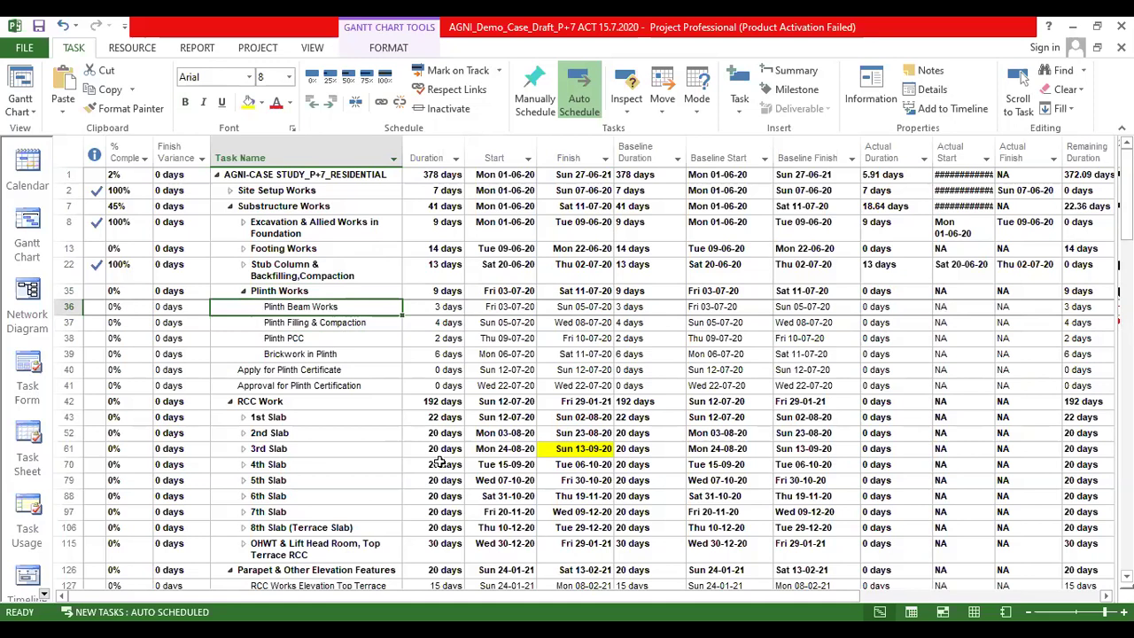
pyautogui.scroll(-9, 771, 363)
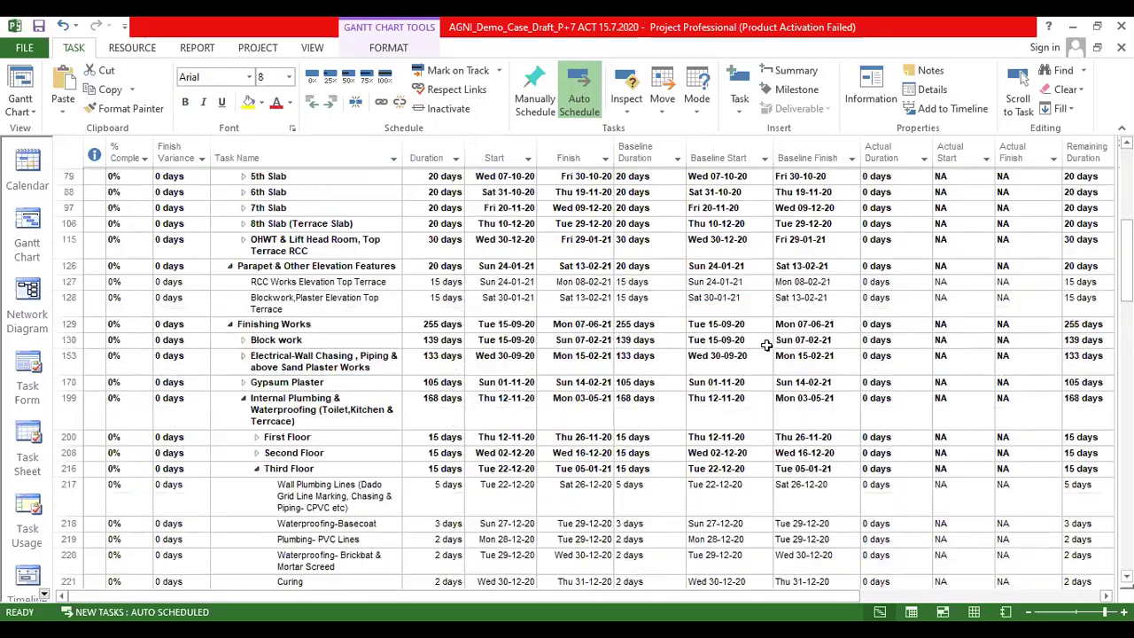
pyautogui.scroll(-12, 618, 359)
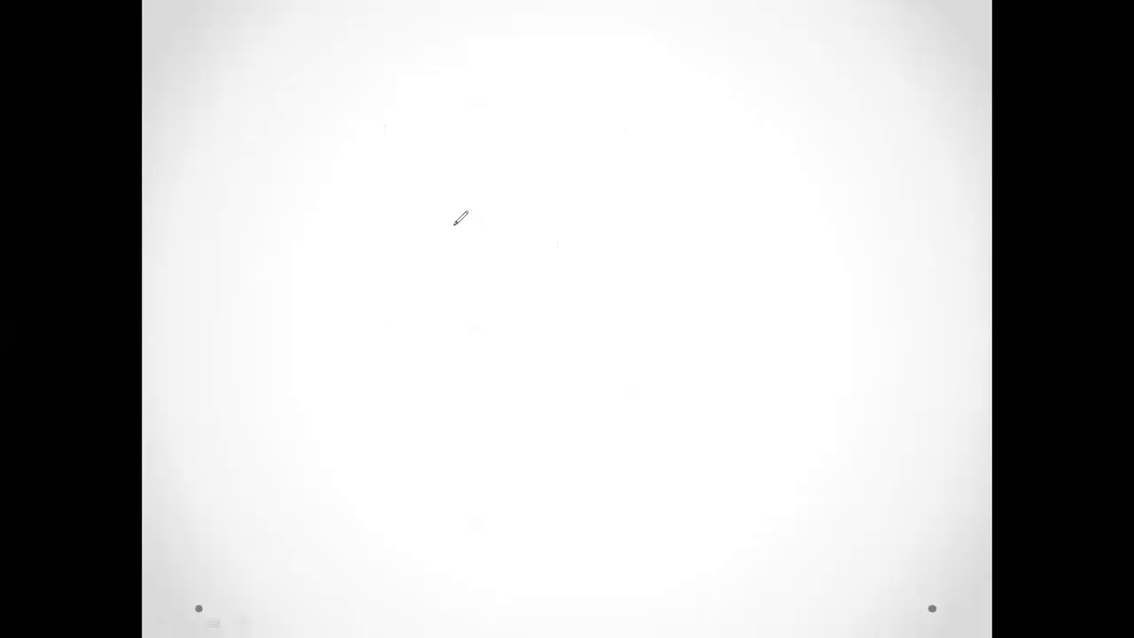
# Step: Switch to the blank slide and handwrite 100% followed by a check mark
pyautogui.moveTo(233, 212)
pyautogui.mouseDown()
pyautogui.moveTo(234, 247)
pyautogui.moveTo(253, 219)
pyautogui.moveTo(325, 245)
pyautogui.moveTo(316, 215)
pyautogui.mouseUp()
pyautogui.moveTo(328, 221)
pyautogui.mouseDown()
pyautogui.moveTo(343, 206)
pyautogui.moveTo(342, 221)
pyautogui.moveTo(381, 229)
pyautogui.moveTo(428, 196)
pyautogui.mouseUp()
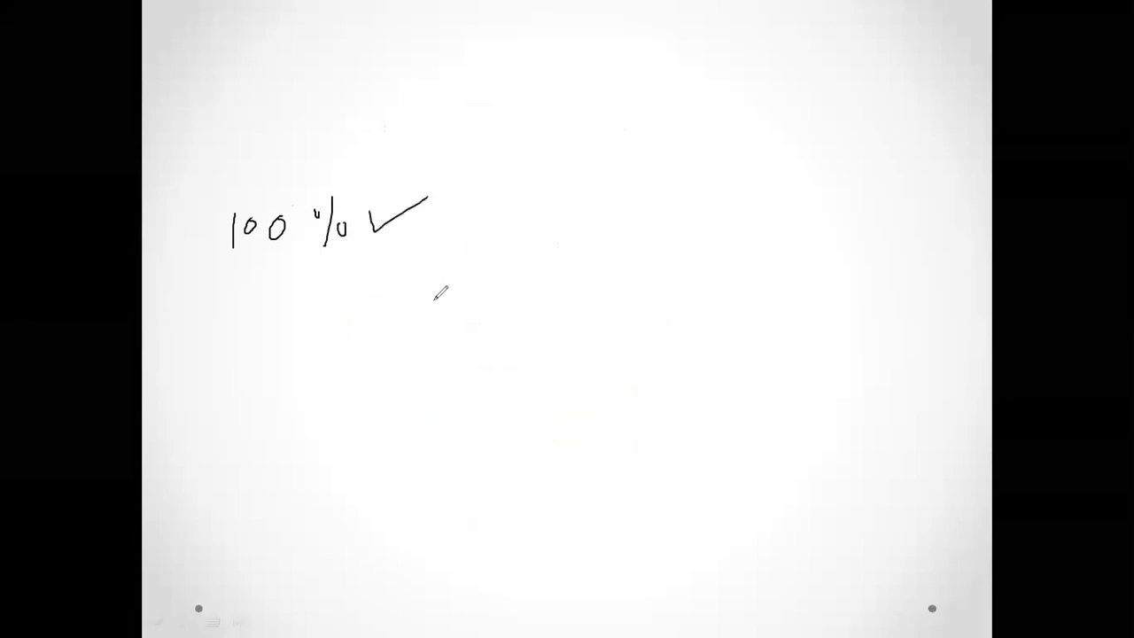
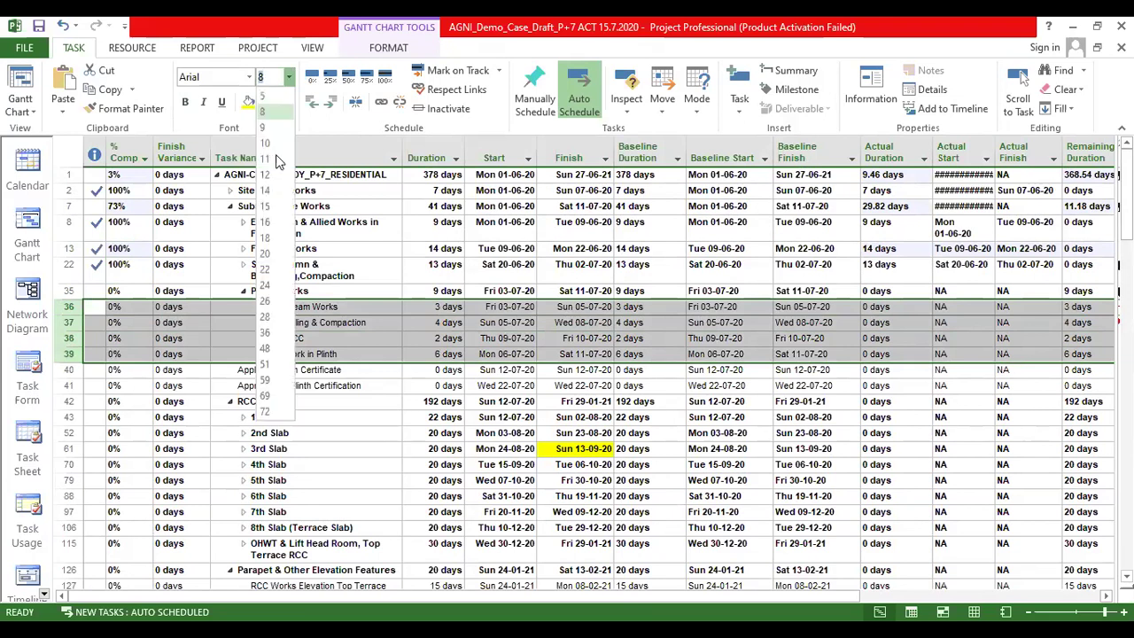
# Step: Enlarge the four Plinth Works subtasks to font size 11 and widen the Start and Finish columns to fit their dates
pyautogui.click(561, 307)
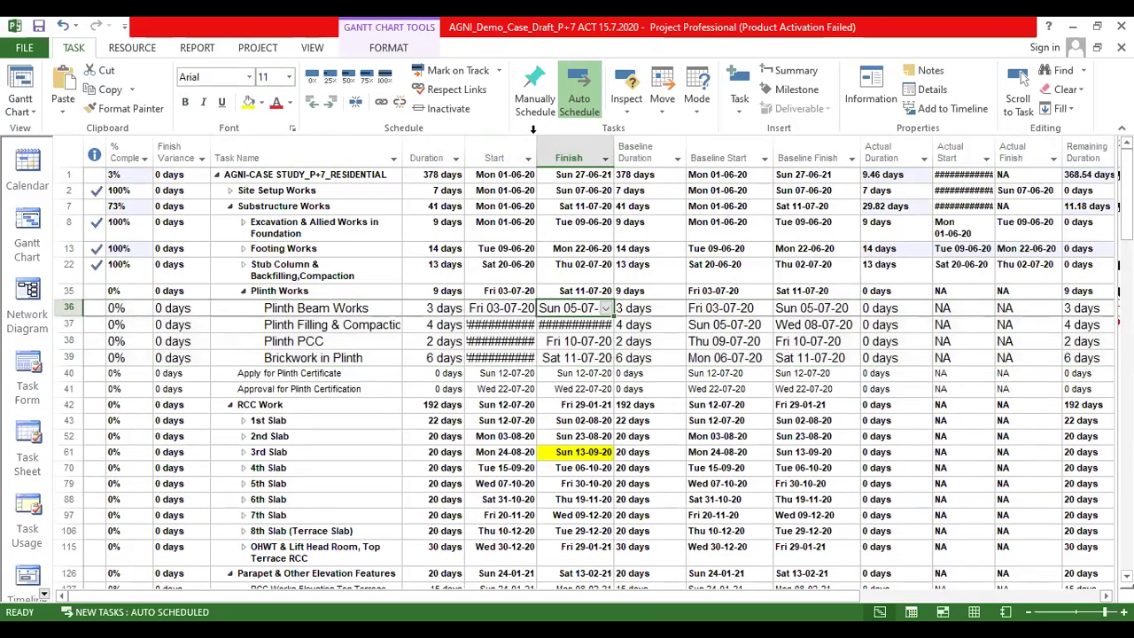
pyautogui.click(516, 234)
pyautogui.moveTo(549, 151); pyautogui.dragTo(549, 150)
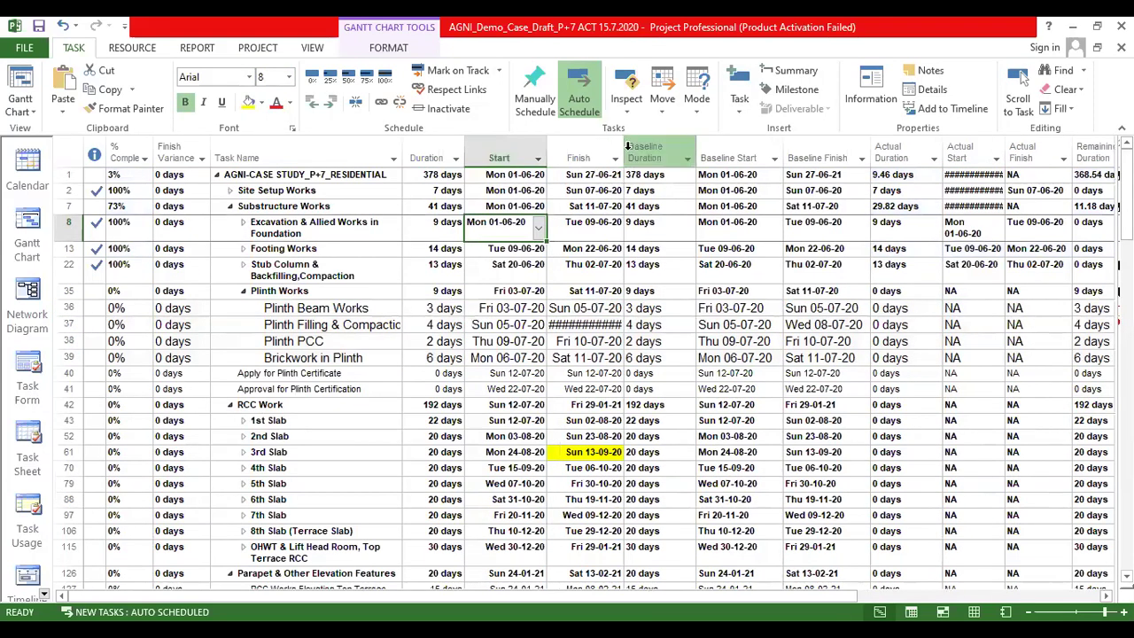
pyautogui.click(634, 156)
pyautogui.moveTo(624, 150); pyautogui.dragTo(636, 150)
# Step: Highlight the Duration, Start and Finish columns together to examine the current schedule values
pyautogui.click(432, 158)
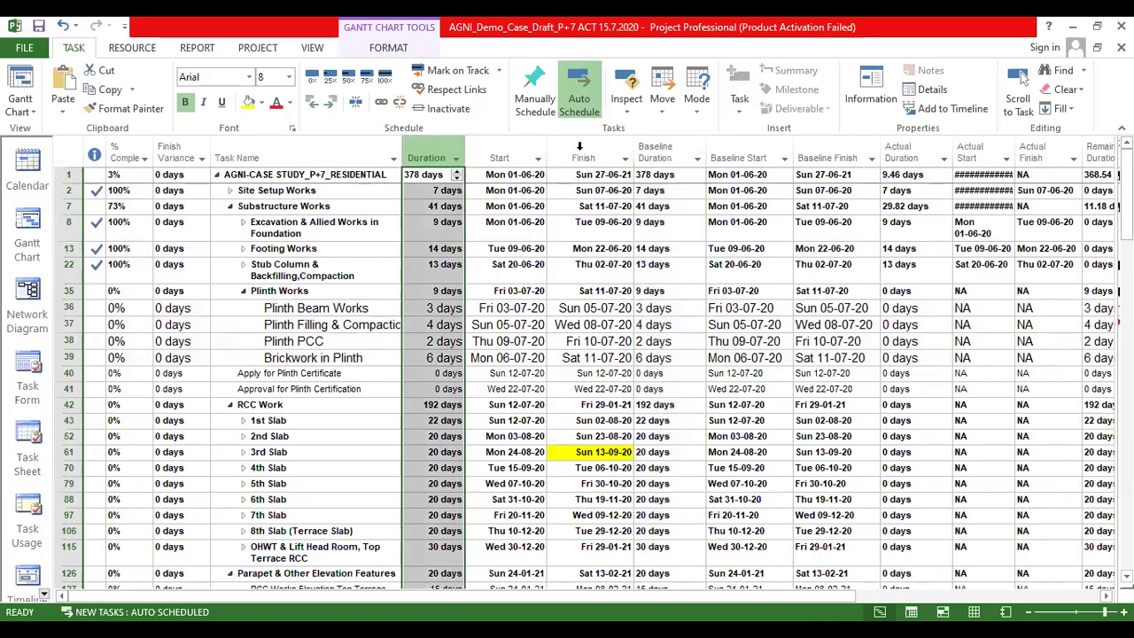
pyautogui.keyDown('shift'); pyautogui.click(581, 158); pyautogui.keyUp('shift')
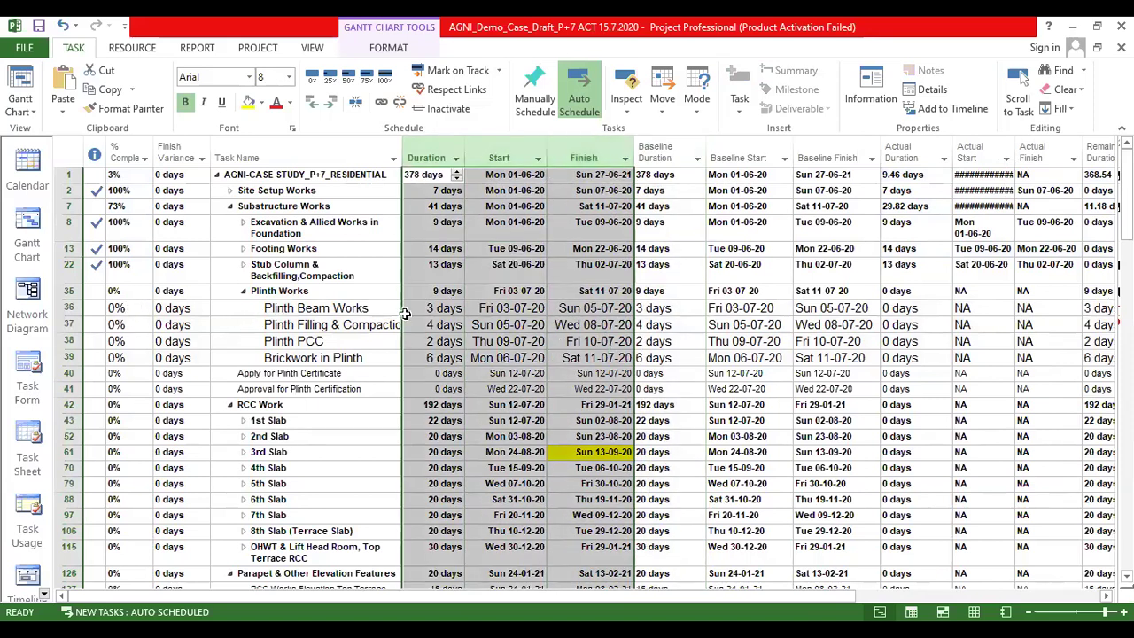
pyautogui.click(359, 325)
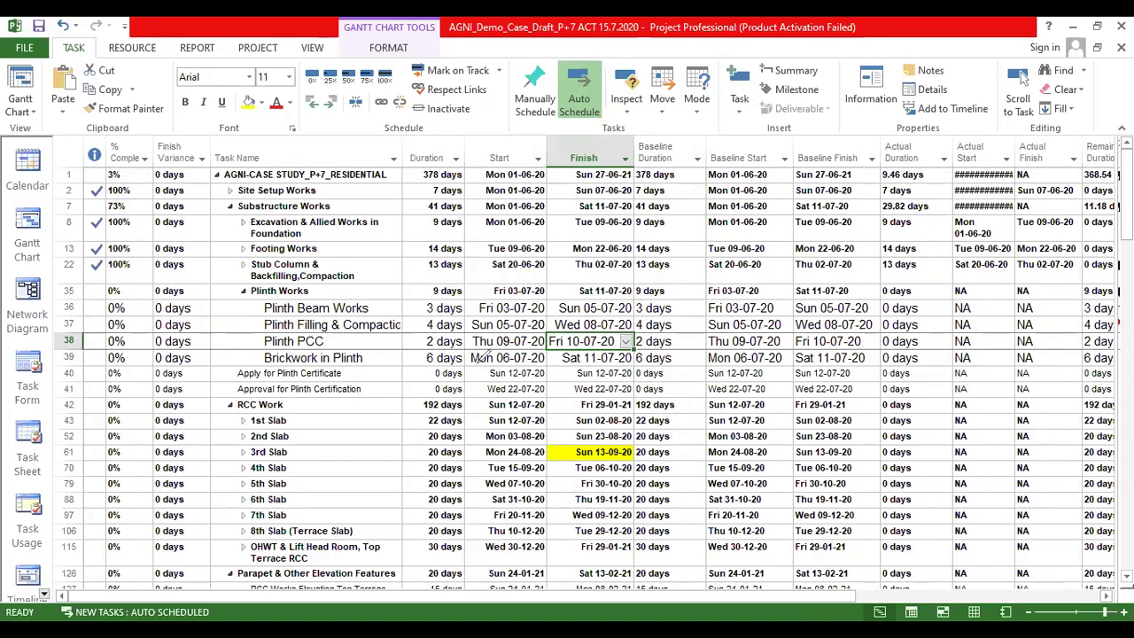
# Step: Circle the Duration, Start and Finish values of the four Plinth Works subtasks with the annotation pen
pyautogui.press('Escape')
pyautogui.moveTo(441, 296)
pyautogui.mouseDown()
pyautogui.moveTo(417, 318)
pyautogui.moveTo(503, 368)
pyautogui.moveTo(551, 376)
pyautogui.mouseUp()
pyautogui.moveTo(639, 306)
pyautogui.mouseDown()
pyautogui.moveTo(567, 282)
pyautogui.moveTo(439, 291)
pyautogui.mouseUp()
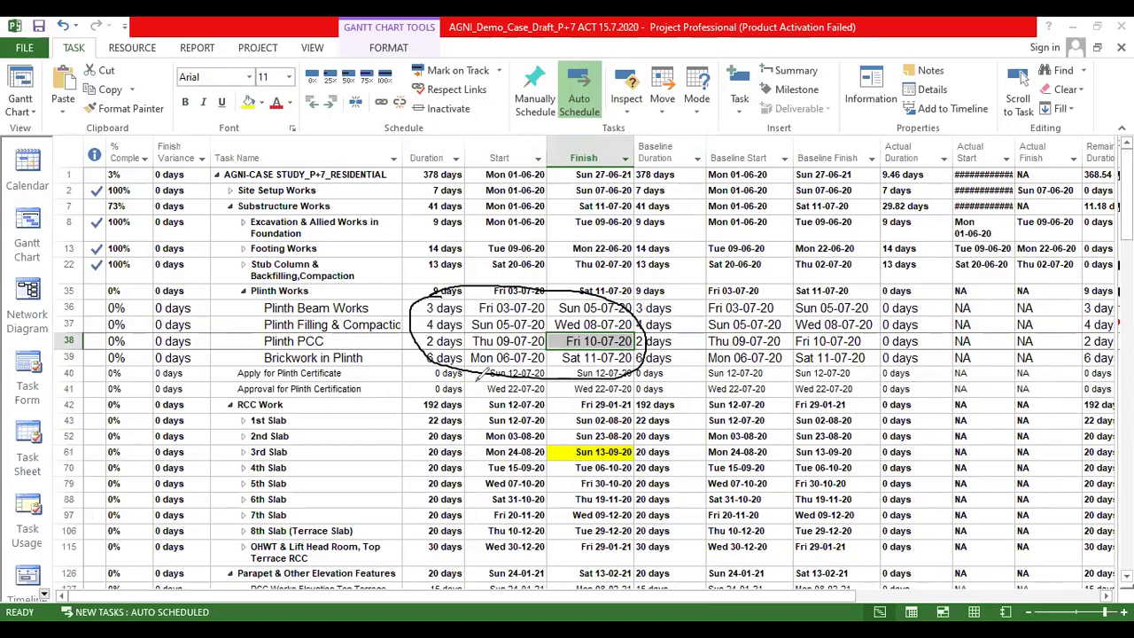
# Step: Draw an arrow to the subtasks' baseline values, circle them, and tick the Baseline Duration, Baseline Start and Baseline Finish headers
pyautogui.moveTo(554, 291)
pyautogui.mouseDown()
pyautogui.moveTo(592, 244)
pyautogui.moveTo(751, 274)
pyautogui.moveTo(726, 280)
pyautogui.moveTo(625, 259)
pyautogui.moveTo(624, 344)
pyautogui.moveTo(788, 387)
pyautogui.mouseUp()
pyautogui.moveTo(739, 268); pyautogui.dragTo(704, 280)
pyautogui.moveTo(682, 124); pyautogui.dragTo(649, 138)
pyautogui.moveTo(724, 142); pyautogui.dragTo(839, 135)
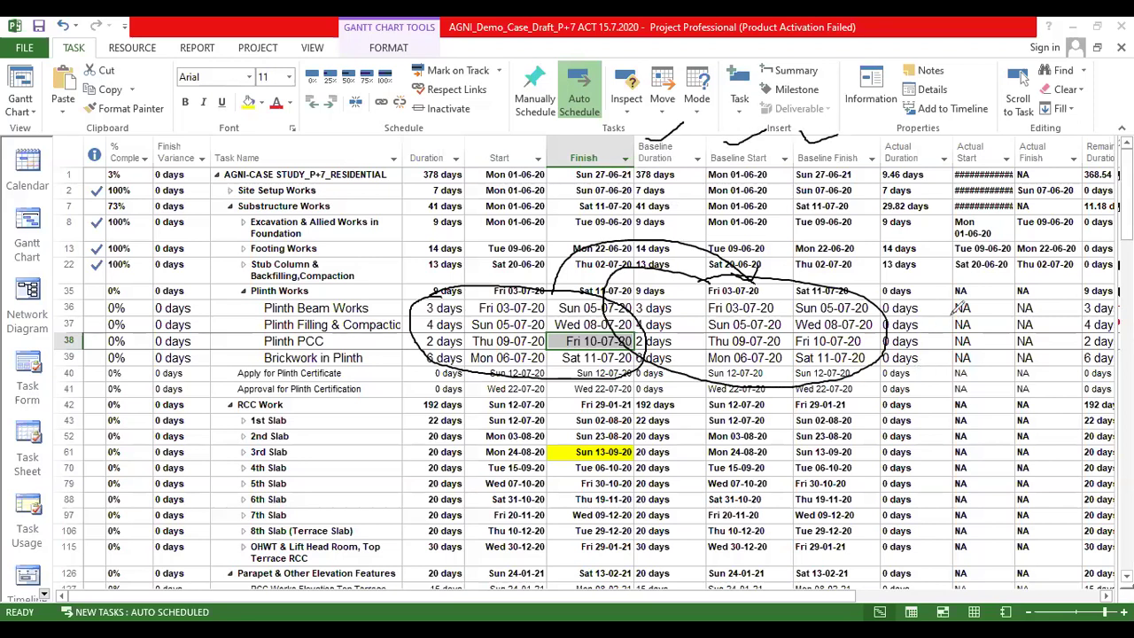
# Step: Circle the subtasks' actual values, draw a blue arrow back to the scheduled dates, and mark the Duration, Start and Finish headers
pyautogui.moveTo(1042, 288)
pyautogui.mouseDown()
pyautogui.moveTo(893, 281)
pyautogui.moveTo(870, 350)
pyautogui.moveTo(996, 376)
pyautogui.moveTo(1103, 301)
pyautogui.moveTo(1028, 286)
pyautogui.mouseUp()
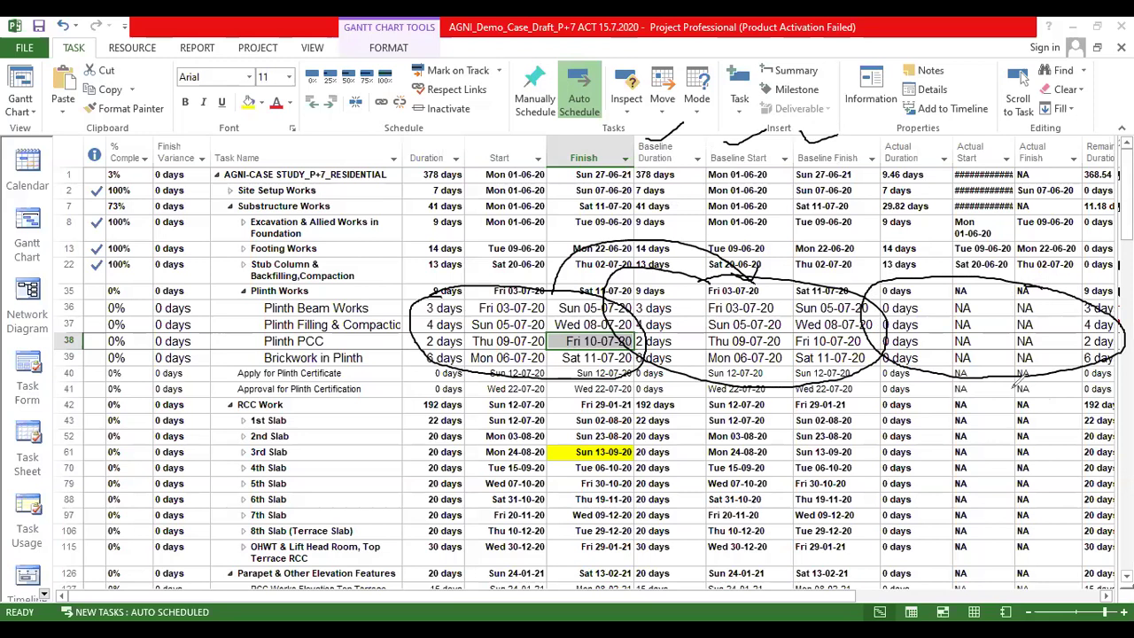
pyautogui.moveTo(1001, 370)
pyautogui.mouseDown()
pyautogui.moveTo(938, 466)
pyautogui.moveTo(630, 424)
pyautogui.moveTo(580, 381)
pyautogui.moveTo(587, 392)
pyautogui.mouseUp()
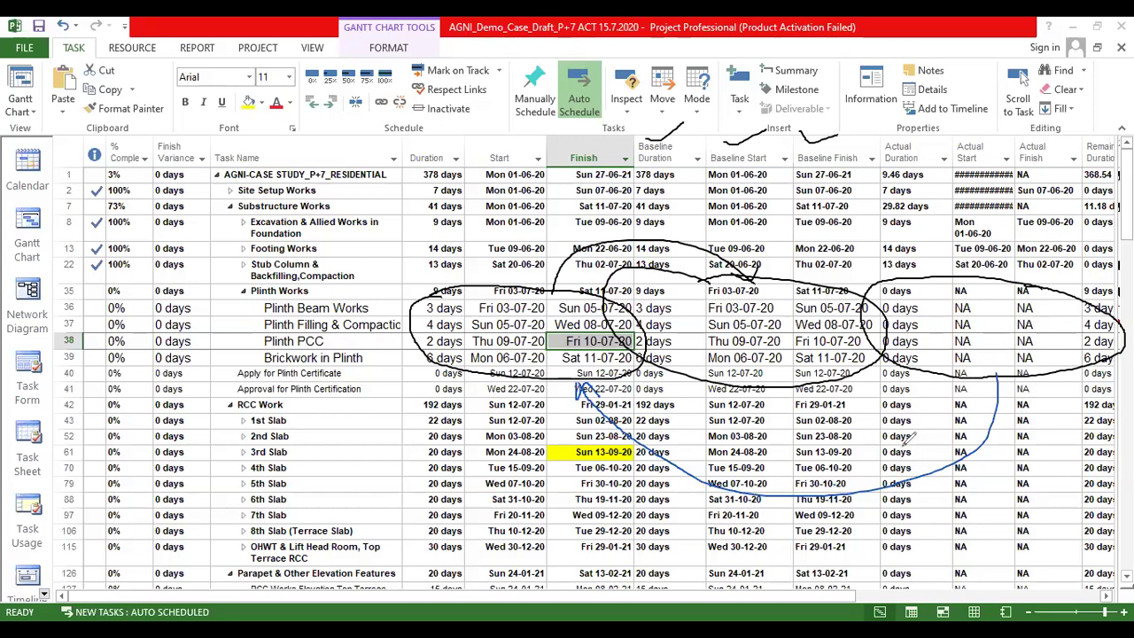
pyautogui.moveTo(462, 106); pyautogui.dragTo(454, 172)
pyautogui.moveTo(549, 118); pyautogui.dragTo(556, 156)
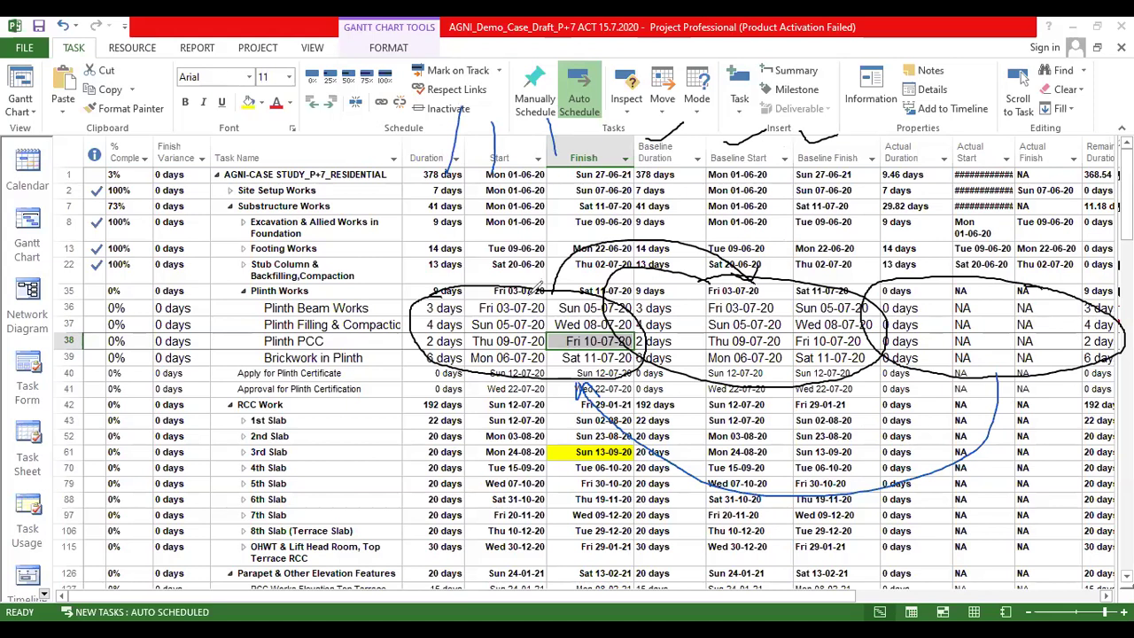
# Step: Circle the project's Finish date in blue and put a cross beside its Baseline Finish date
pyautogui.moveTo(586, 140)
pyautogui.mouseDown()
pyautogui.moveTo(619, 178)
pyautogui.moveTo(613, 146)
pyautogui.mouseUp()
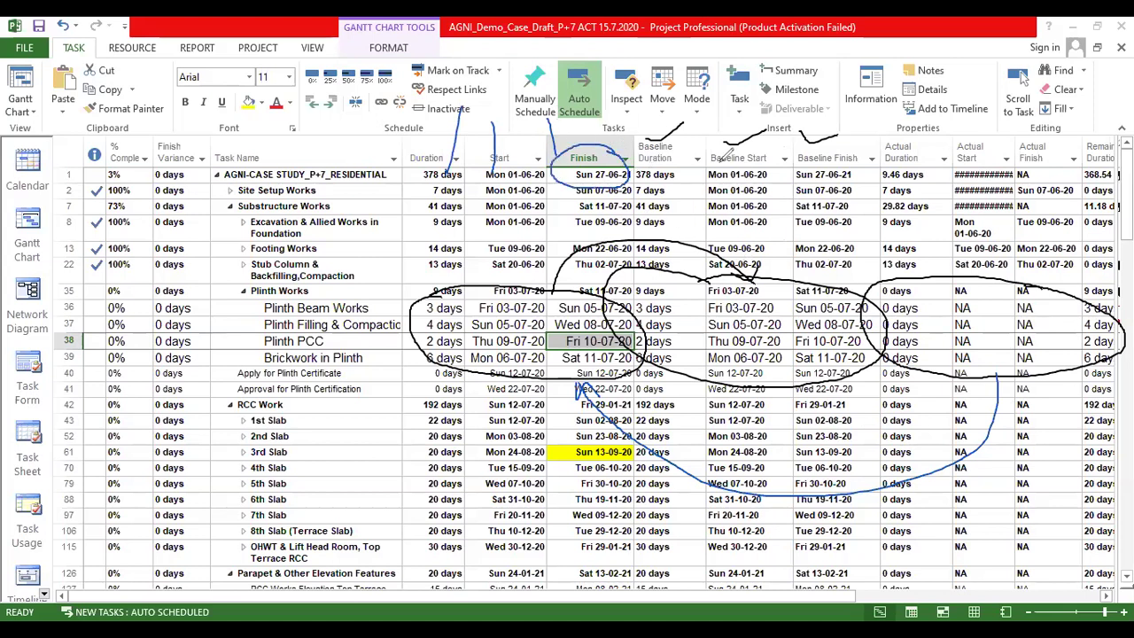
pyautogui.moveTo(858, 167); pyautogui.dragTo(868, 180)
pyautogui.moveTo(868, 167); pyautogui.dragTo(858, 180)
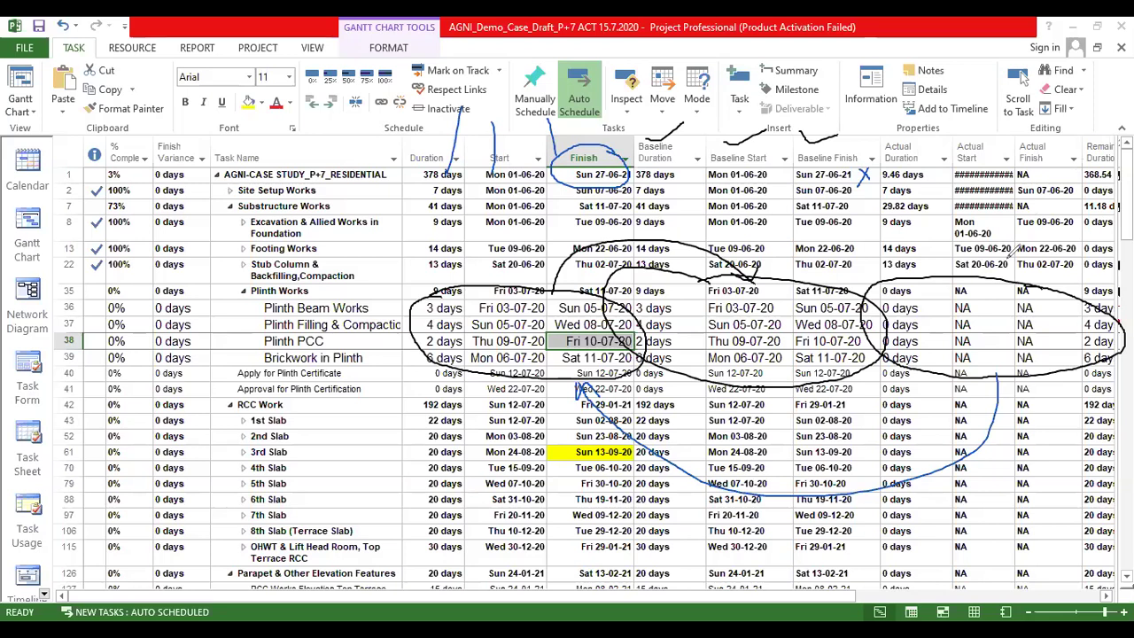
# Step: Sketch a small Gantt chart over the task names with two axes, staggered bars and a vertical status line
pyautogui.moveTo(204, 266)
pyautogui.mouseDown()
pyautogui.moveTo(211, 345)
pyautogui.moveTo(364, 423)
pyautogui.mouseUp()
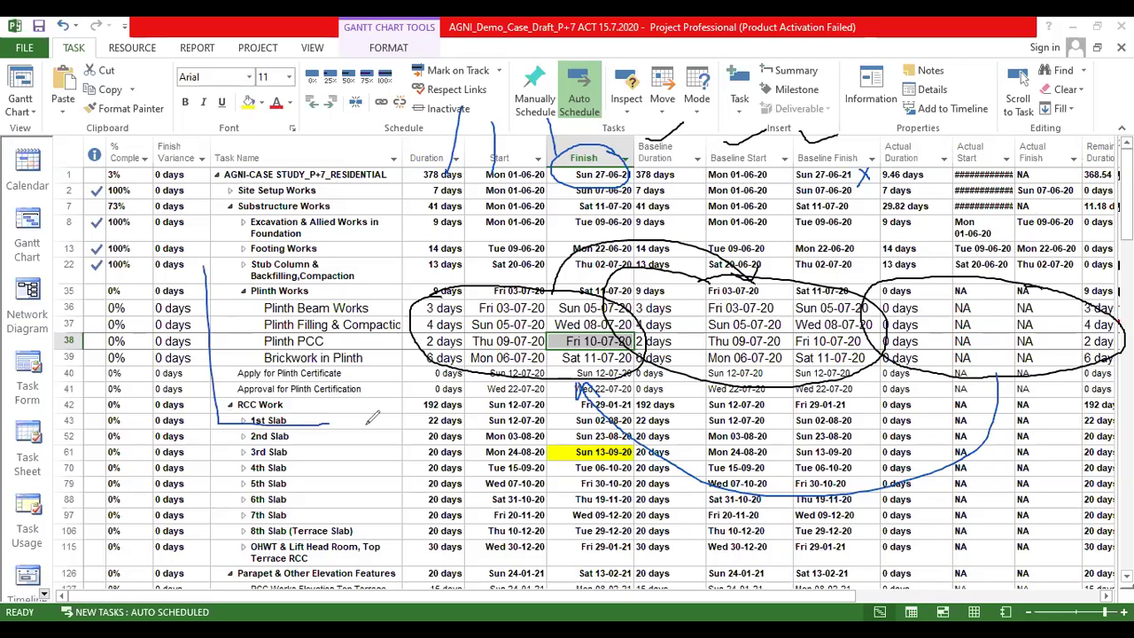
pyautogui.moveTo(225, 301)
pyautogui.mouseDown()
pyautogui.moveTo(253, 301)
pyautogui.moveTo(254, 326)
pyautogui.mouseUp()
pyautogui.moveTo(261, 347)
pyautogui.mouseDown()
pyautogui.moveTo(320, 363)
pyautogui.moveTo(311, 392)
pyautogui.mouseUp()
pyautogui.moveTo(287, 258); pyautogui.dragTo(307, 489)
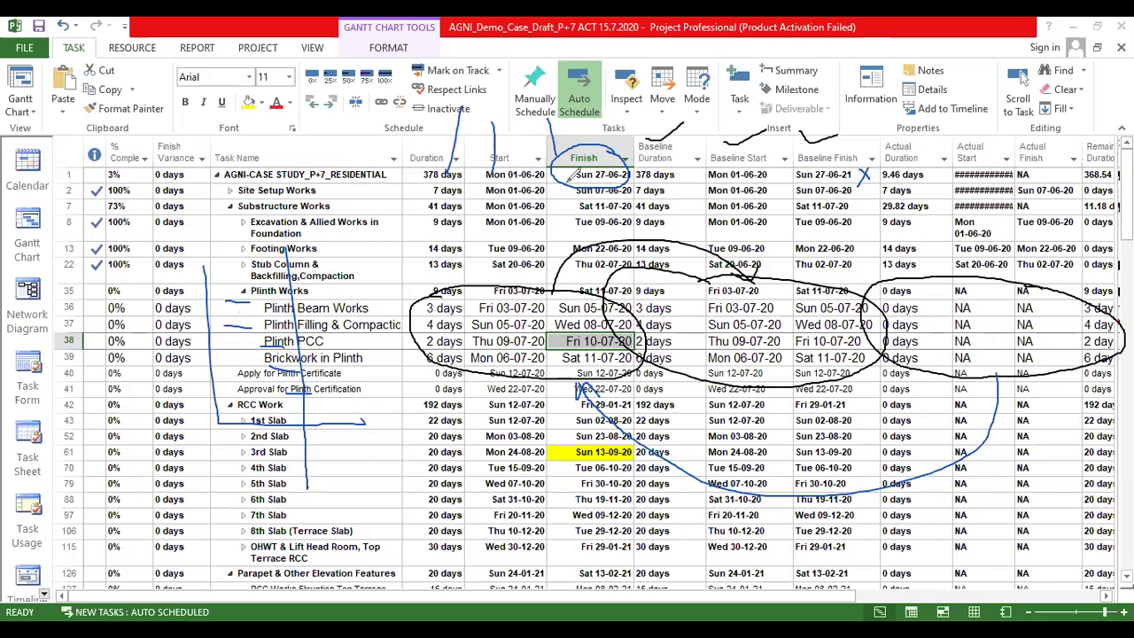
# Step: Circle the project's Finish date again, add a stroke by the Duration header, and clear all pen annotations
pyautogui.moveTo(584, 157)
pyautogui.mouseDown()
pyautogui.moveTo(613, 142)
pyautogui.moveTo(555, 128)
pyautogui.moveTo(575, 193)
pyautogui.moveTo(629, 149)
pyautogui.mouseUp()
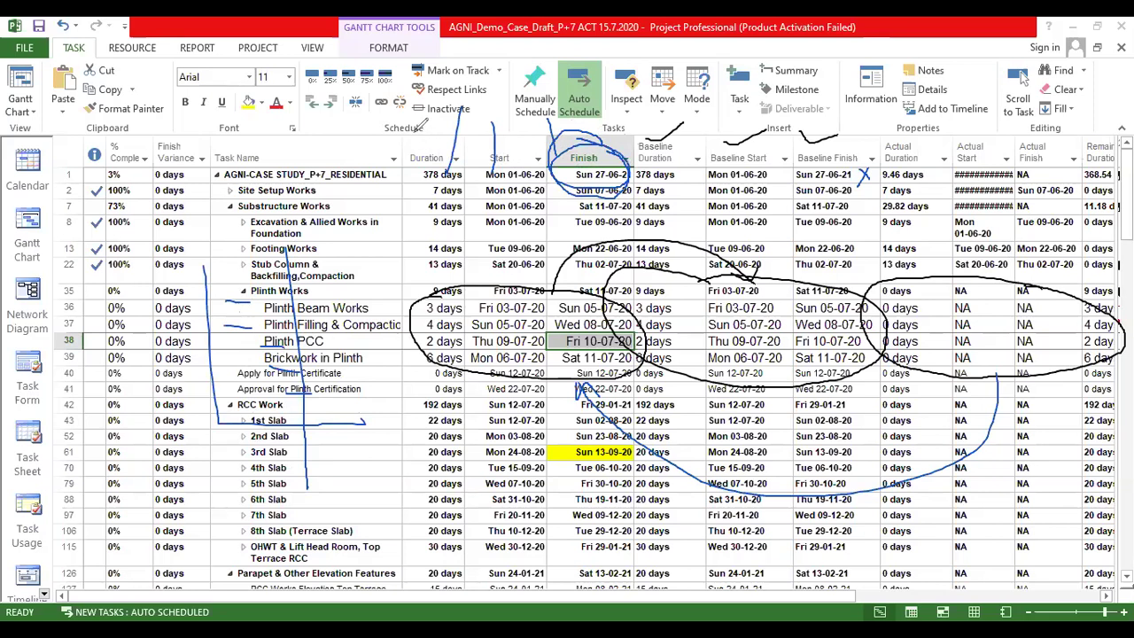
pyautogui.moveTo(409, 123); pyautogui.dragTo(408, 192)
pyautogui.press('Escape')
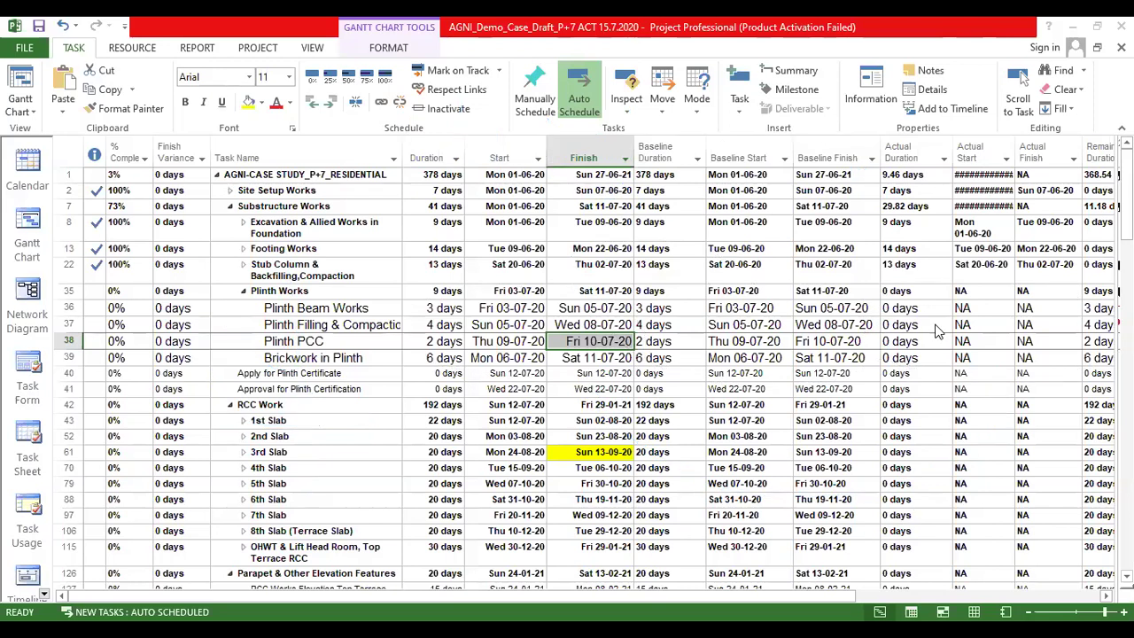
# Step: Highlight the Baseline Duration column and the Actual Duration to Actual Finish columns to compare baseline with actual values
pyautogui.click(895, 322)
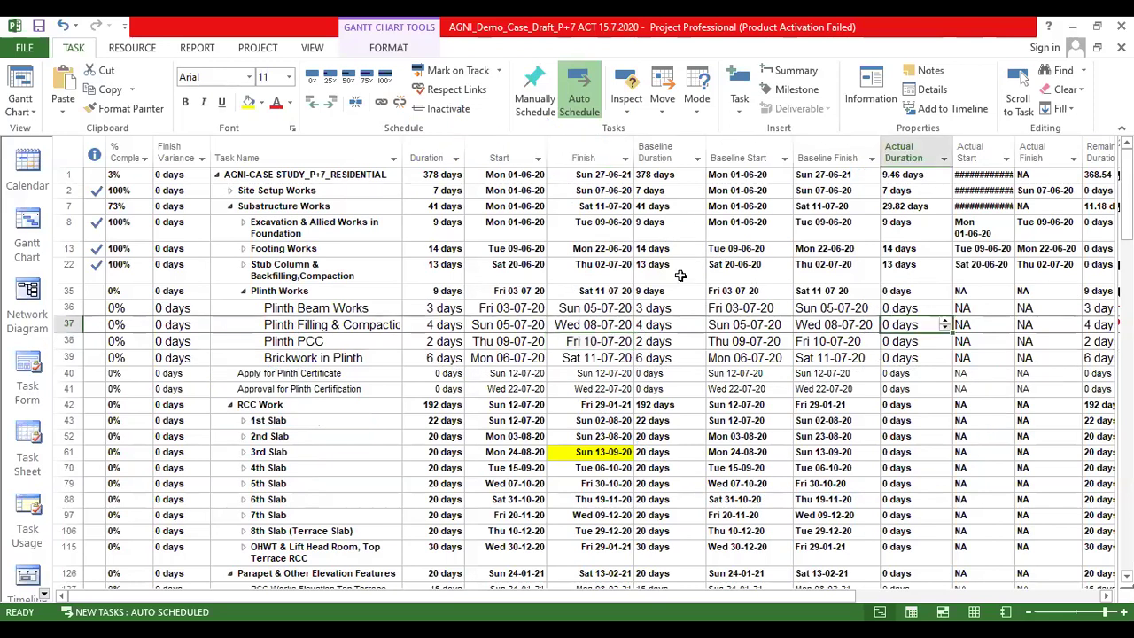
pyautogui.click(666, 152)
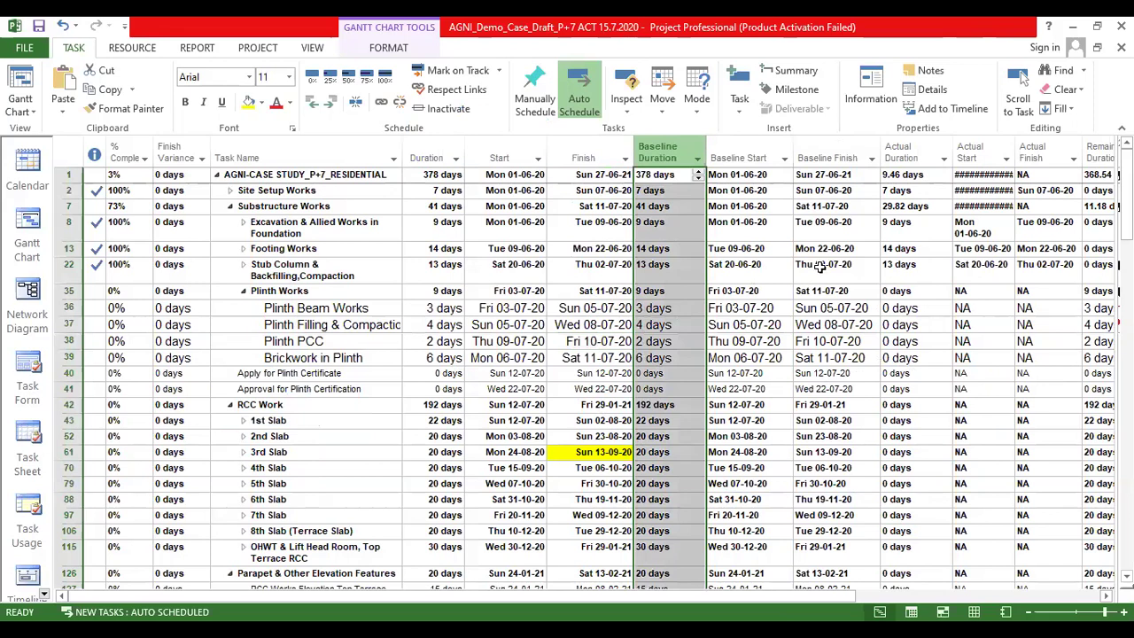
pyautogui.keyDown('shift'); pyautogui.click(912, 153); pyautogui.keyUp('shift')
pyautogui.click(912, 152)
pyautogui.keyDown('shift'); pyautogui.click(1042, 152); pyautogui.keyUp('shift')
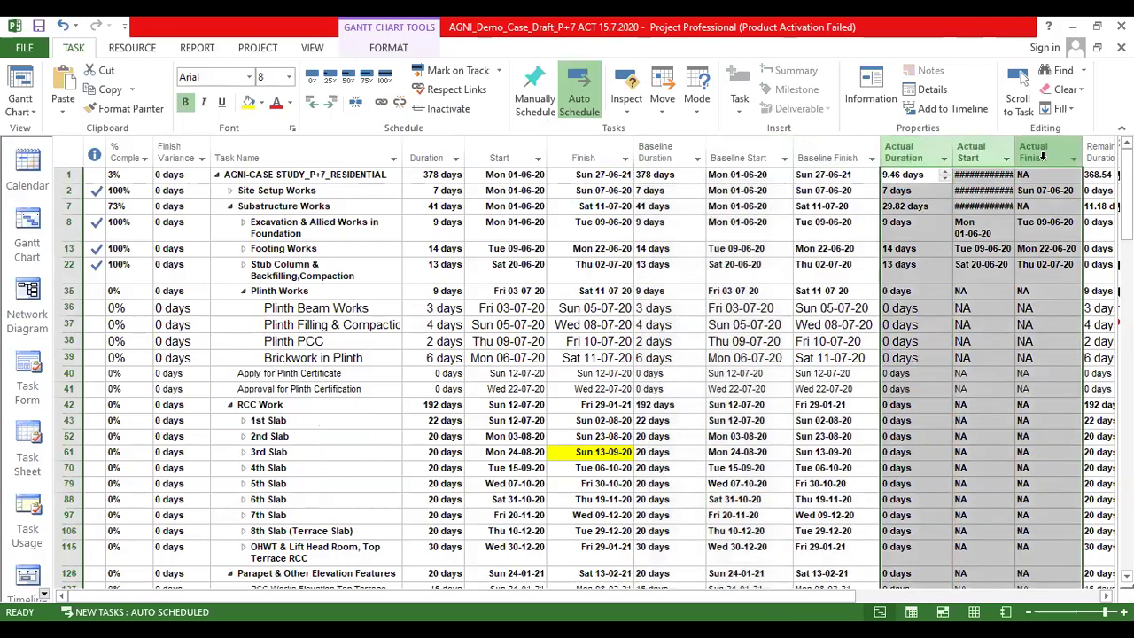
# Step: Set the Actual Start of Plinth Beam Works to 04-07-20, one day after its baseline start
pyautogui.click(740, 308)
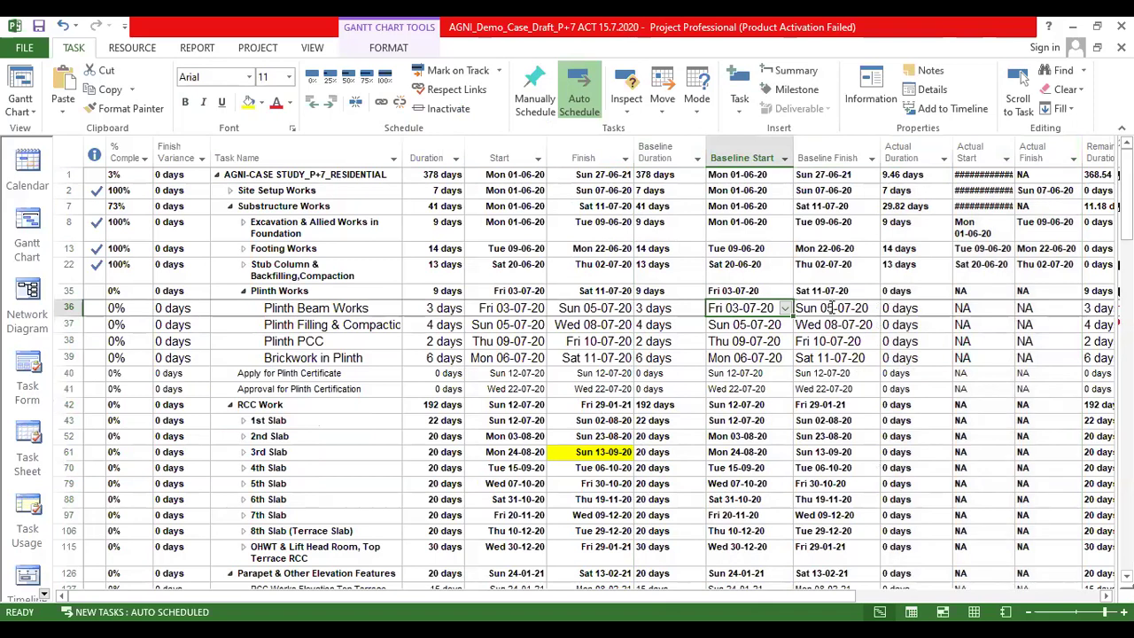
pyautogui.click(831, 307)
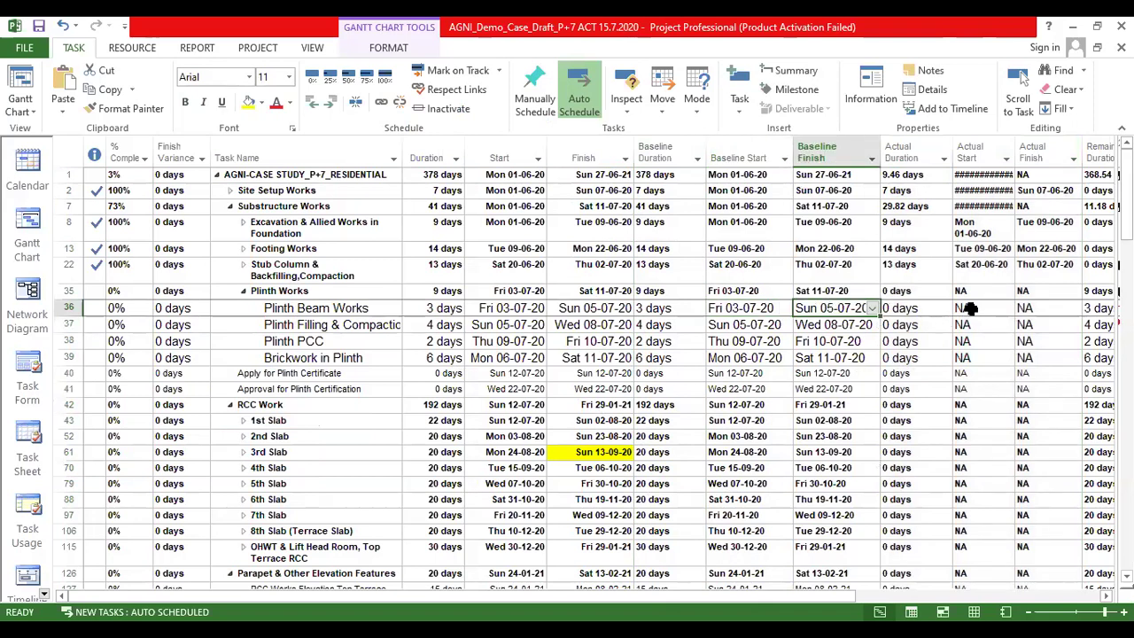
pyautogui.click(971, 308)
pyautogui.click(1009, 312)
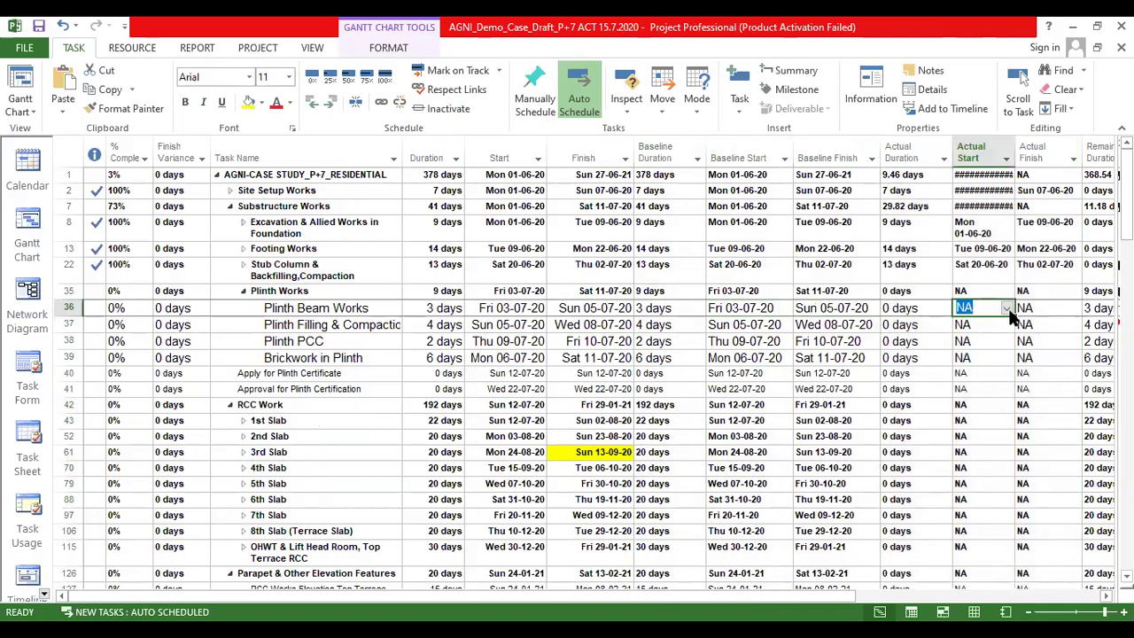
pyautogui.click(1007, 309)
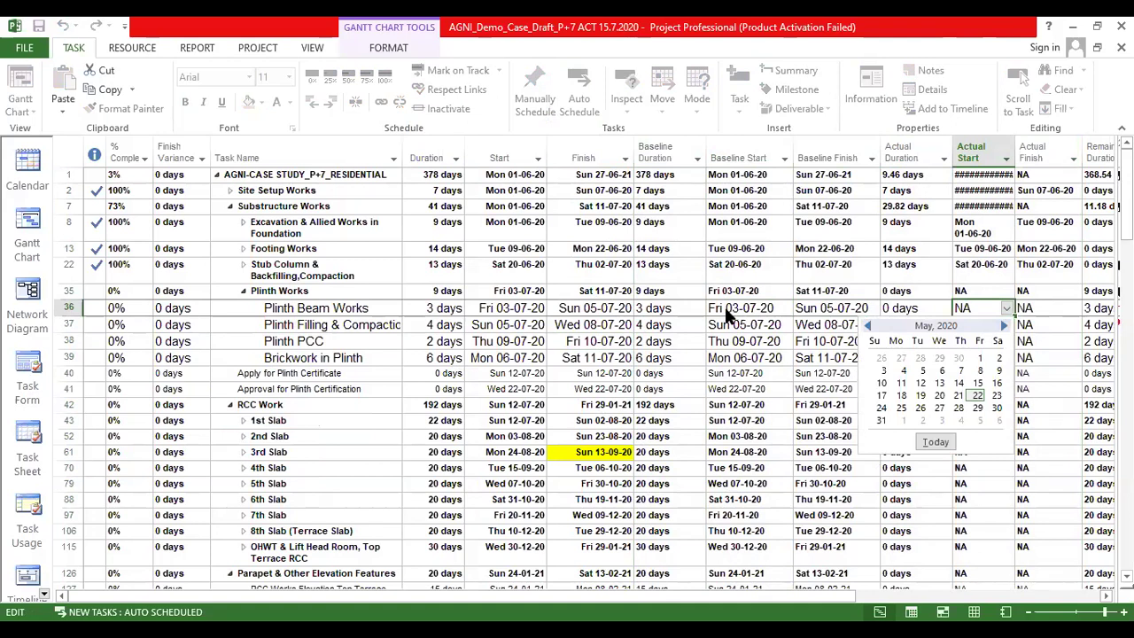
pyautogui.click(1003, 326)
pyautogui.click(1003, 326)
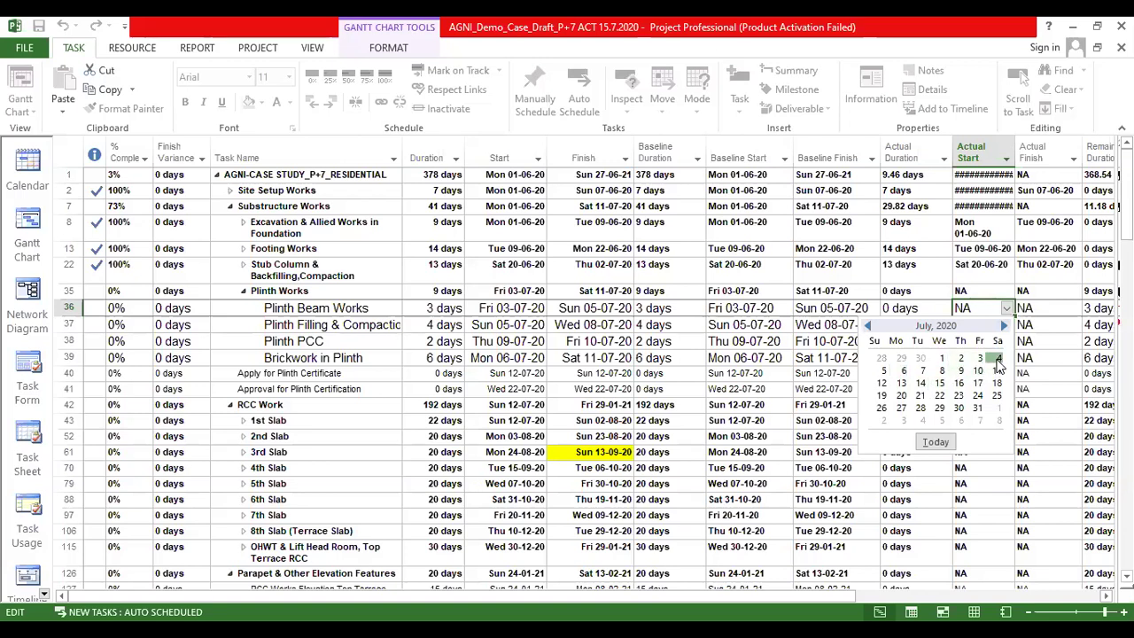
pyautogui.click(982, 359)
pyautogui.click(1038, 307)
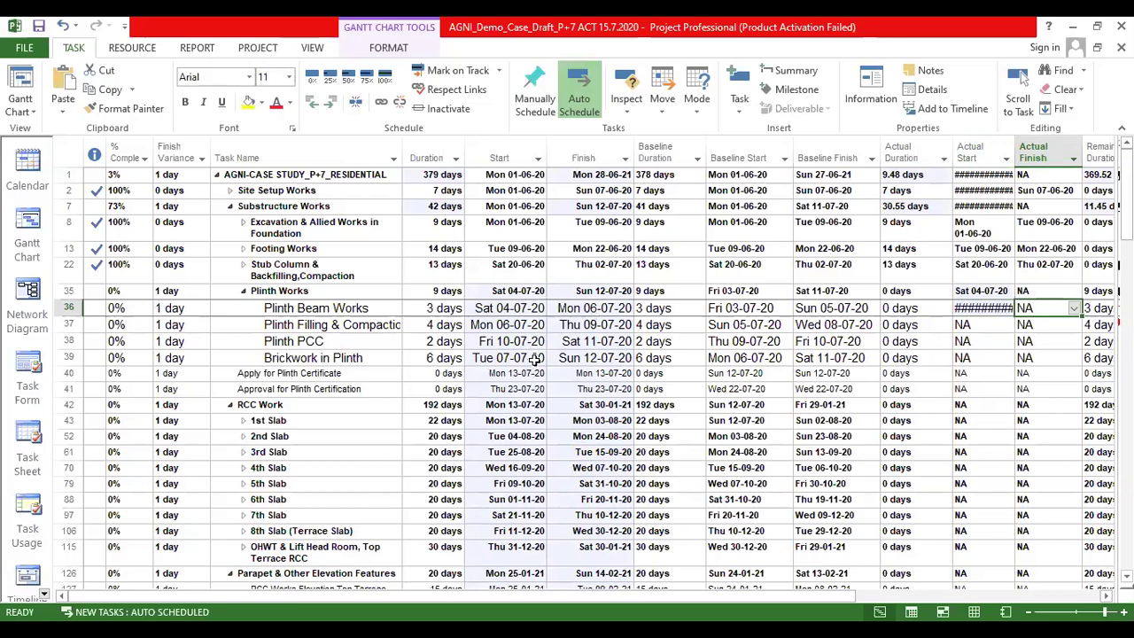
# Step: Widen the Actual Start column to fit the full date of Plinth Beam Works
pyautogui.scroll(-4, 536, 364)
pyautogui.scroll(-5, 564, 377)
pyautogui.scroll(12, 560, 355)
pyautogui.scroll(8, 557, 288)
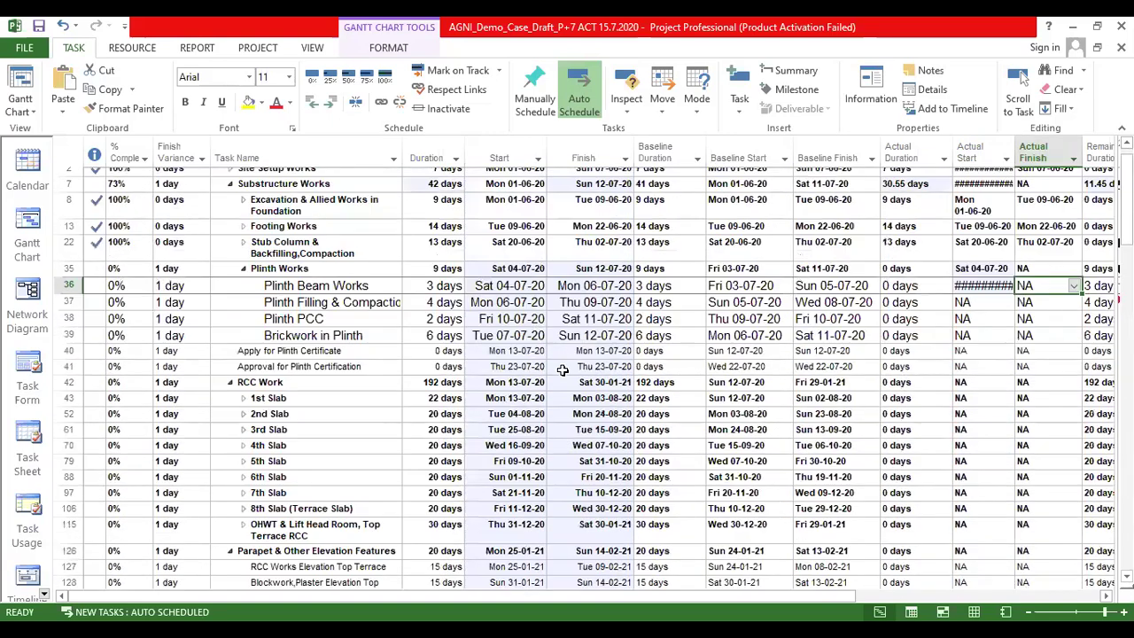
pyautogui.scroll(1, 560, 310)
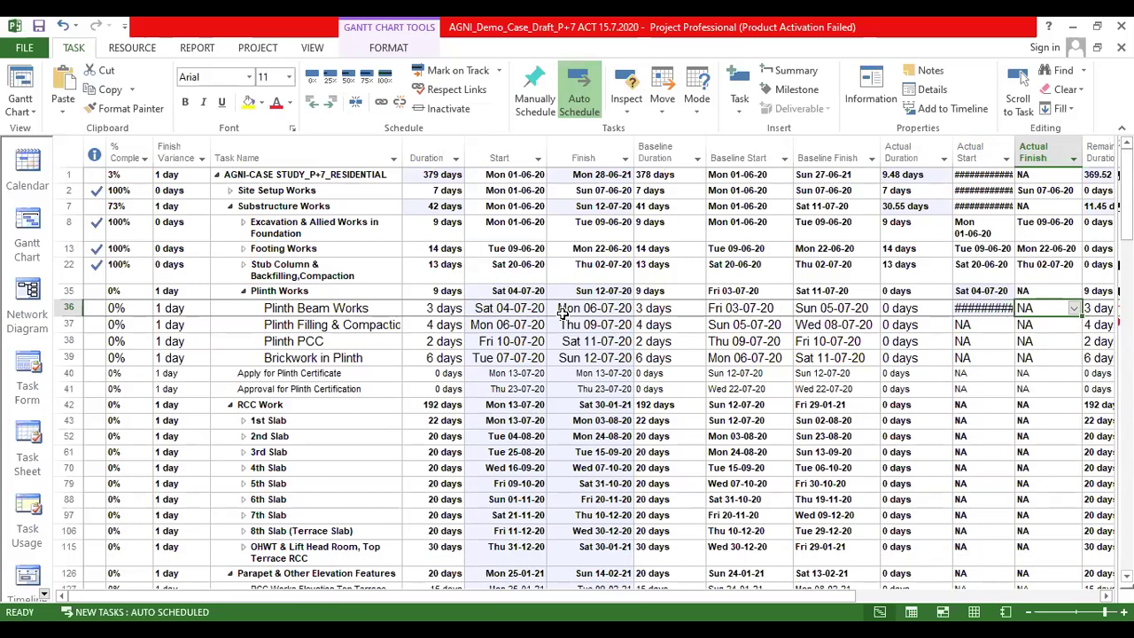
pyautogui.moveTo(1005, 251); pyautogui.dragTo(1016, 266)
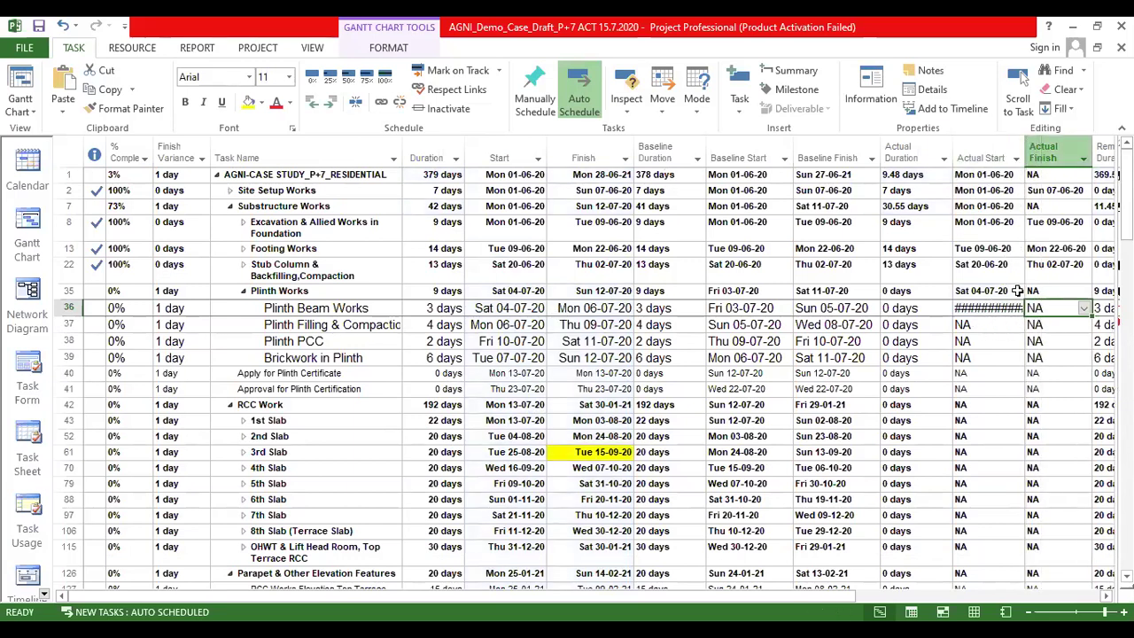
pyautogui.doubleClick(1017, 290)
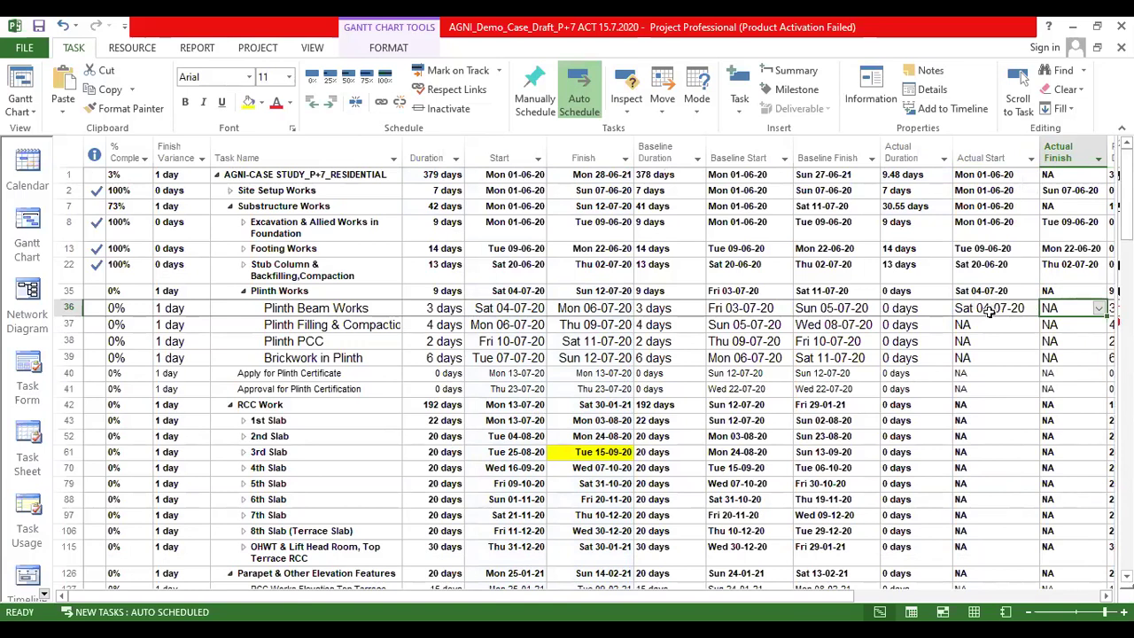
pyautogui.click(990, 309)
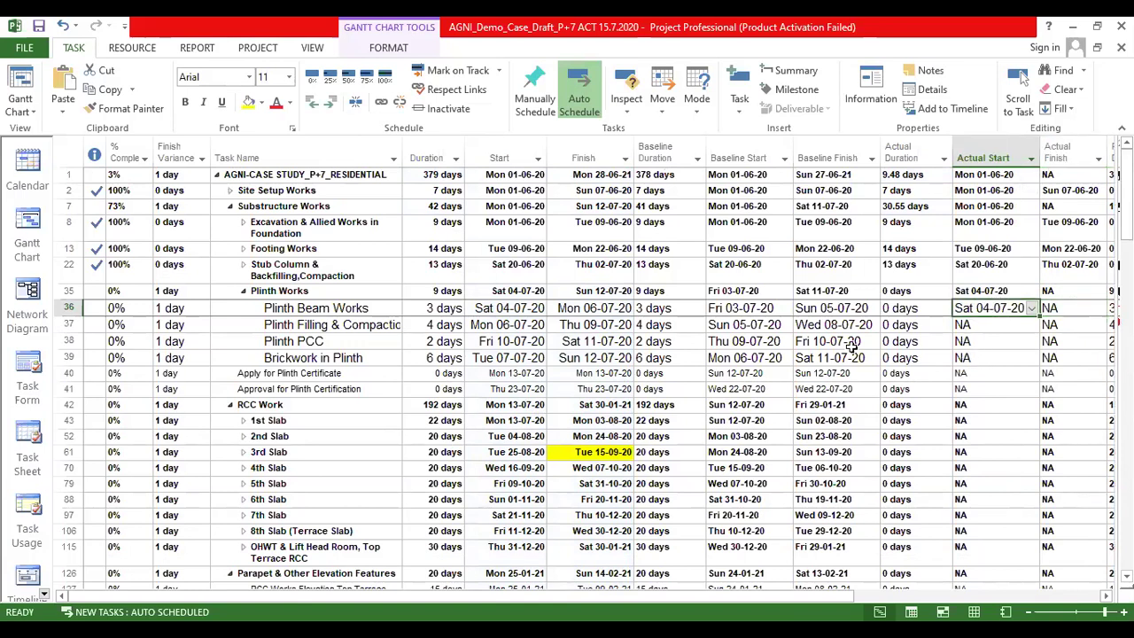
# Step: Compare the Plinth Beam Works baseline start, finish and duration with its Actual Start and rescheduled Finish
pyautogui.click(722, 310)
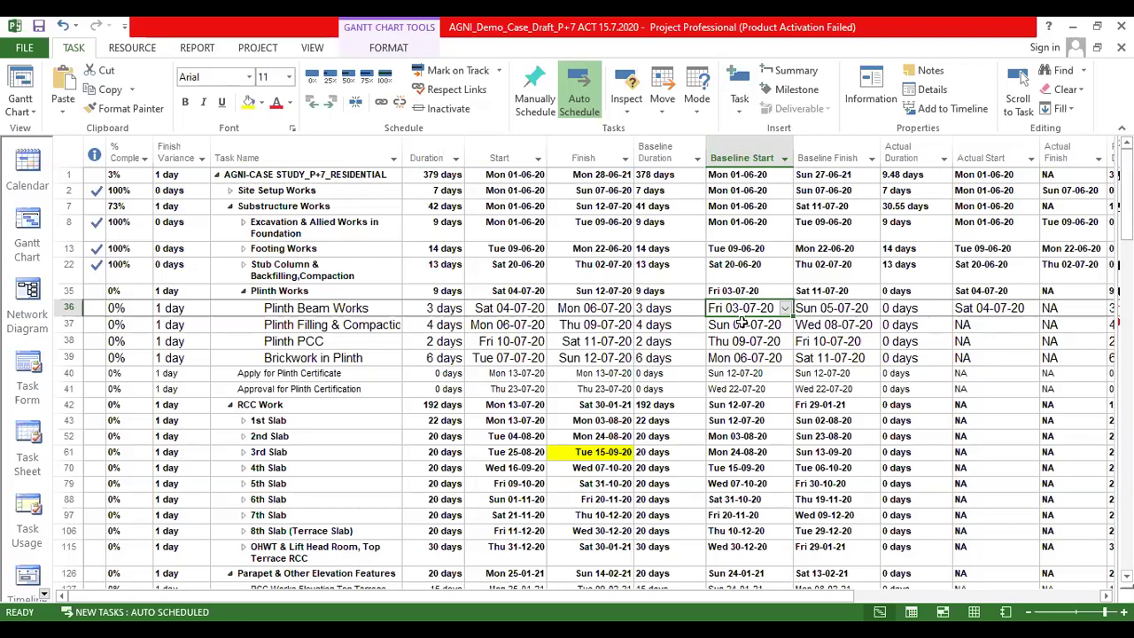
pyautogui.click(984, 310)
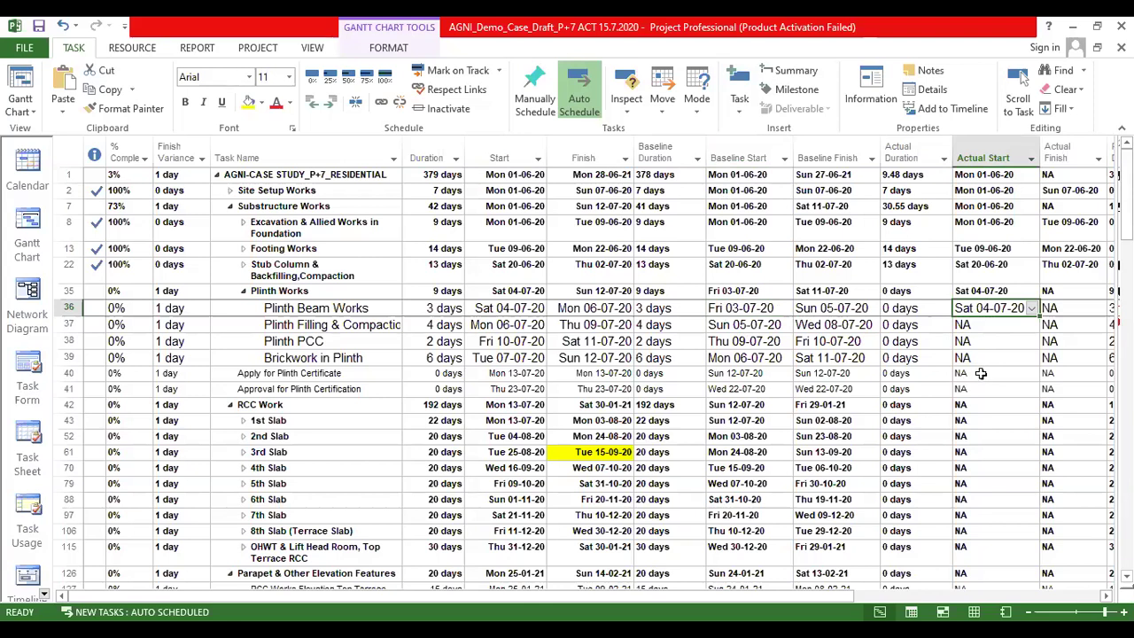
pyautogui.click(854, 308)
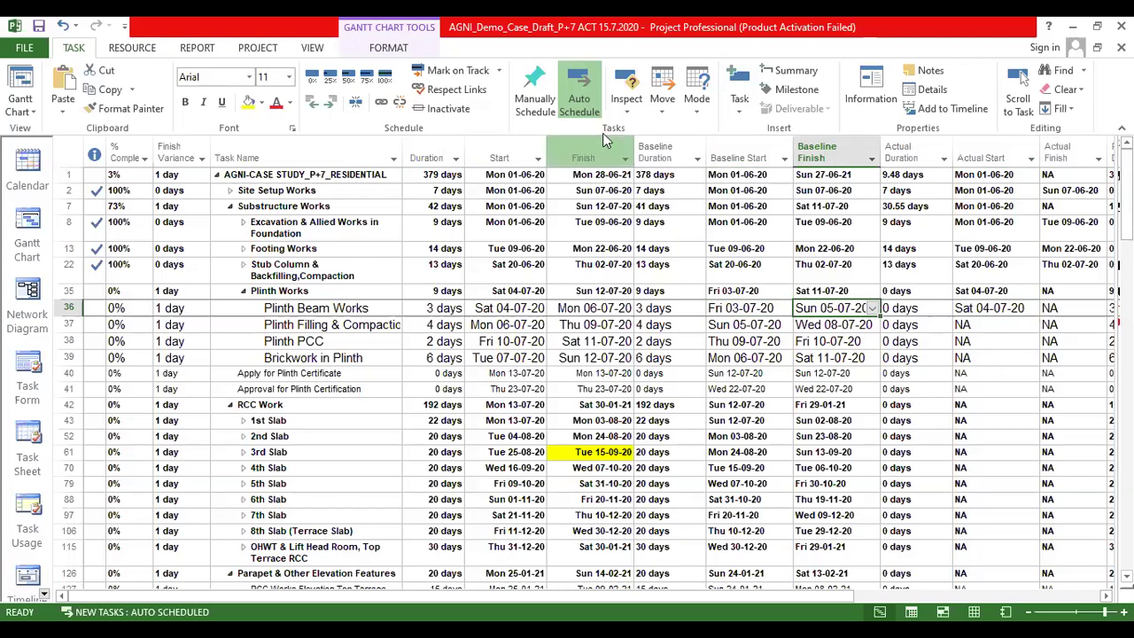
pyautogui.click(591, 308)
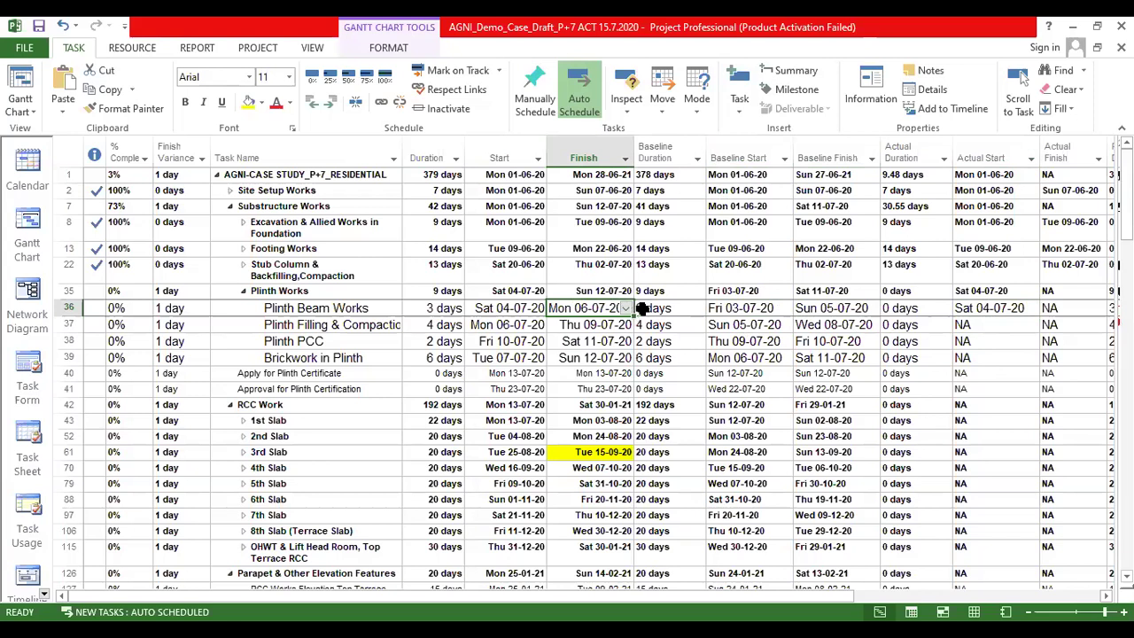
pyautogui.click(644, 310)
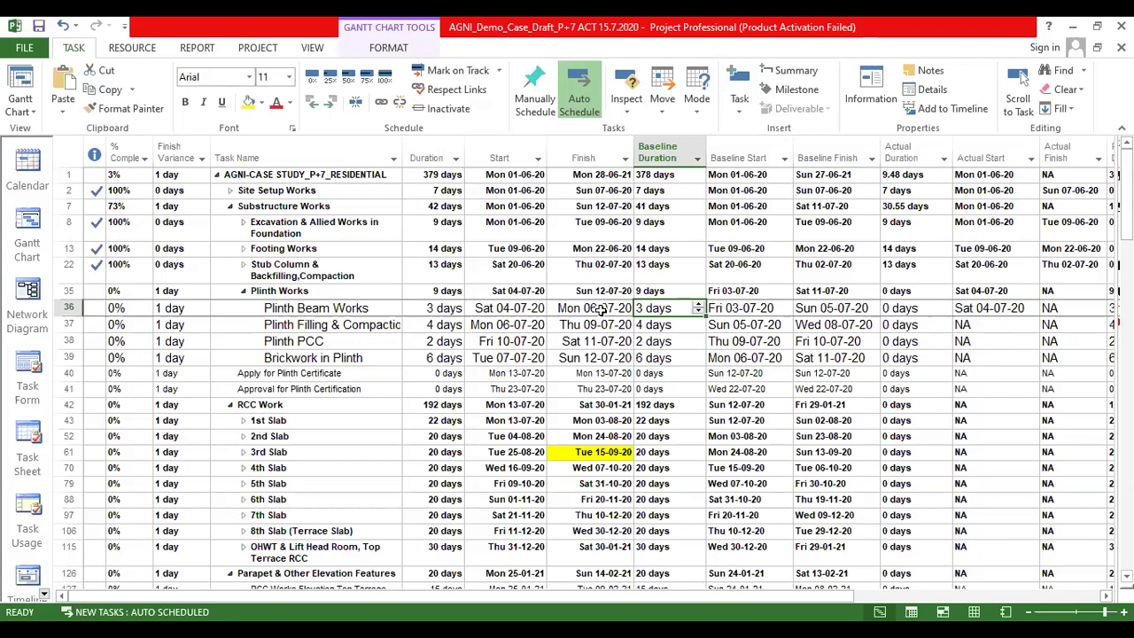
pyautogui.click(595, 308)
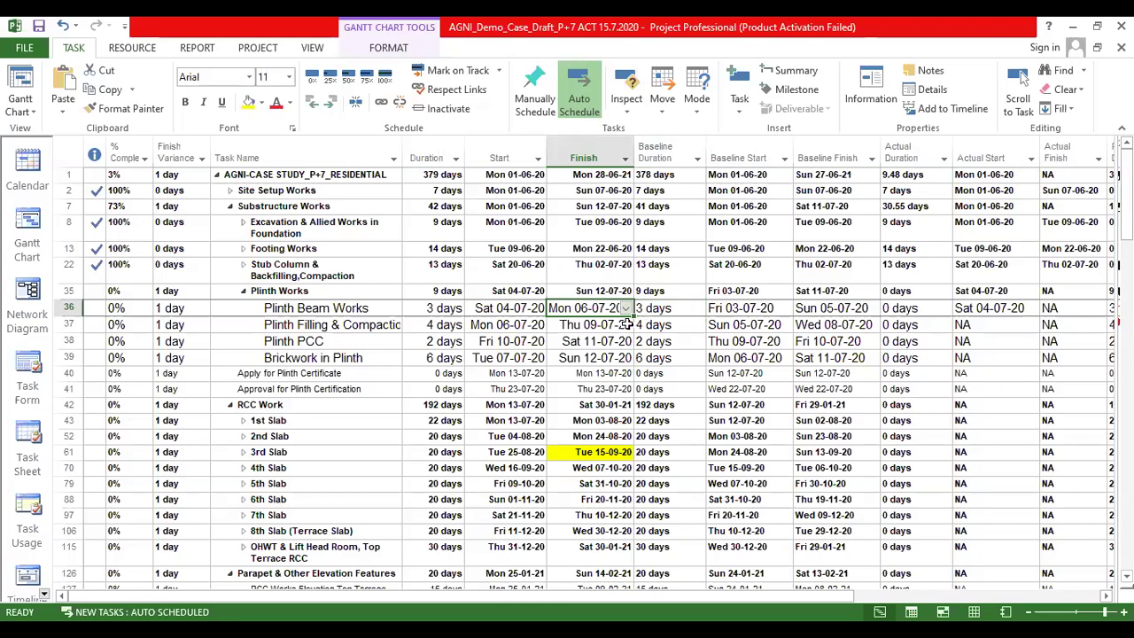
pyautogui.click(270, 308)
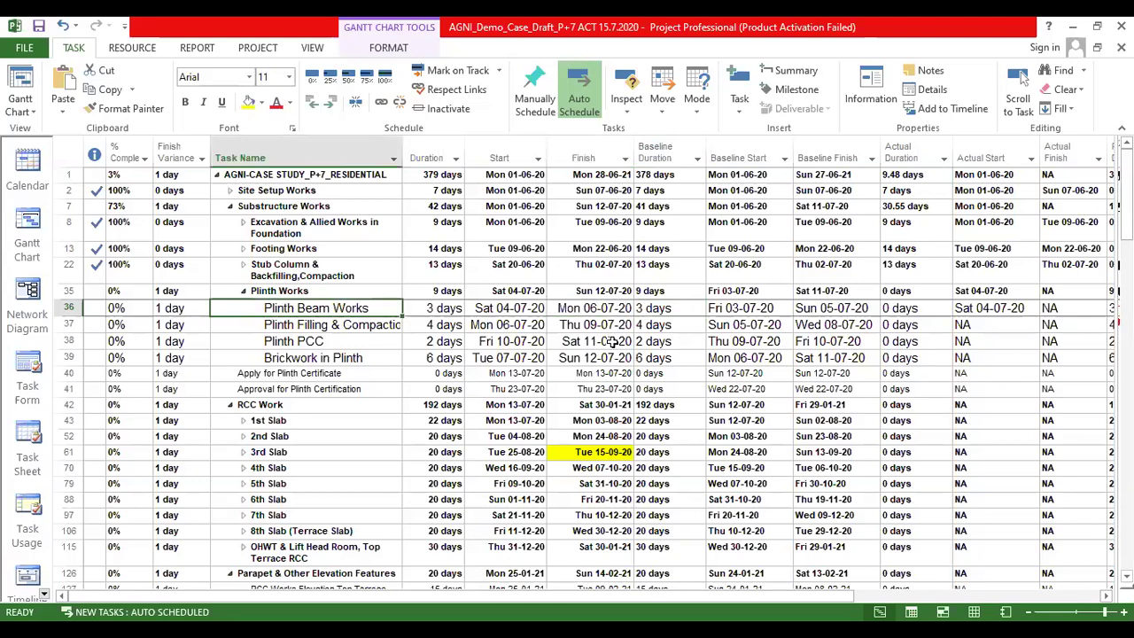
pyautogui.click(601, 310)
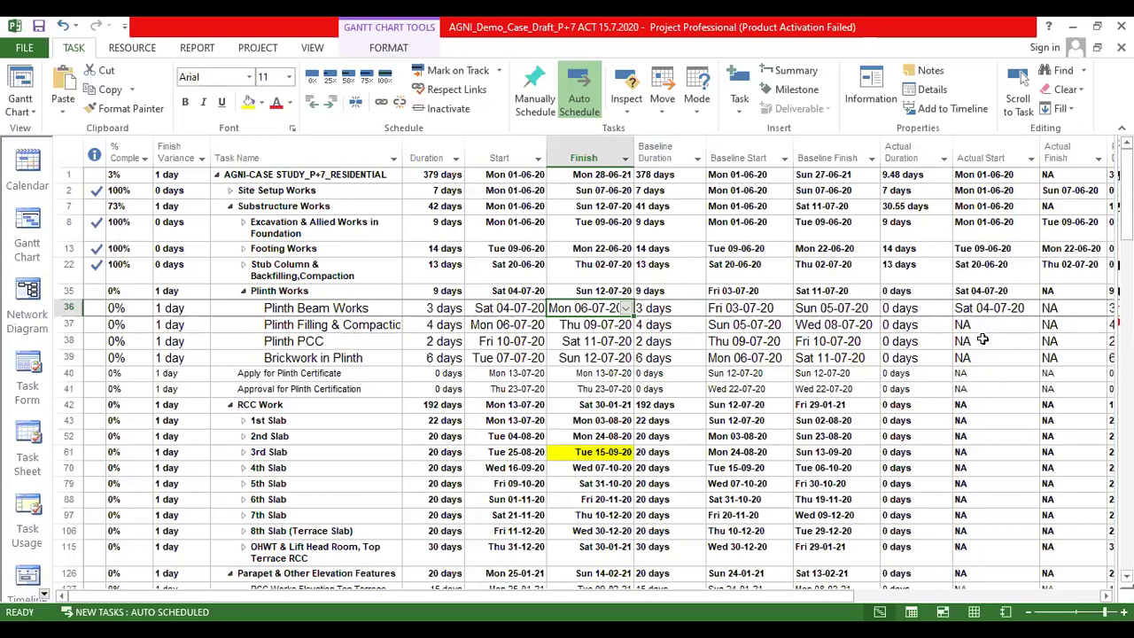
# Step: Set the Actual Finish of Plinth Beam Works to 08-07-20 and check its finish variance
pyautogui.click(1056, 307)
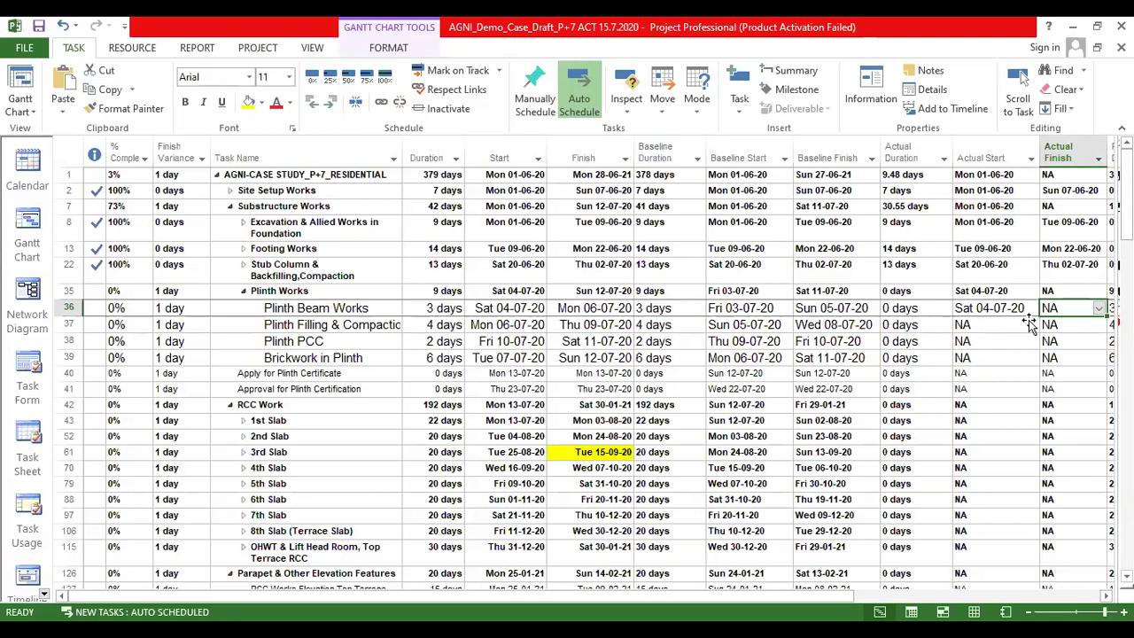
pyautogui.click(1098, 308)
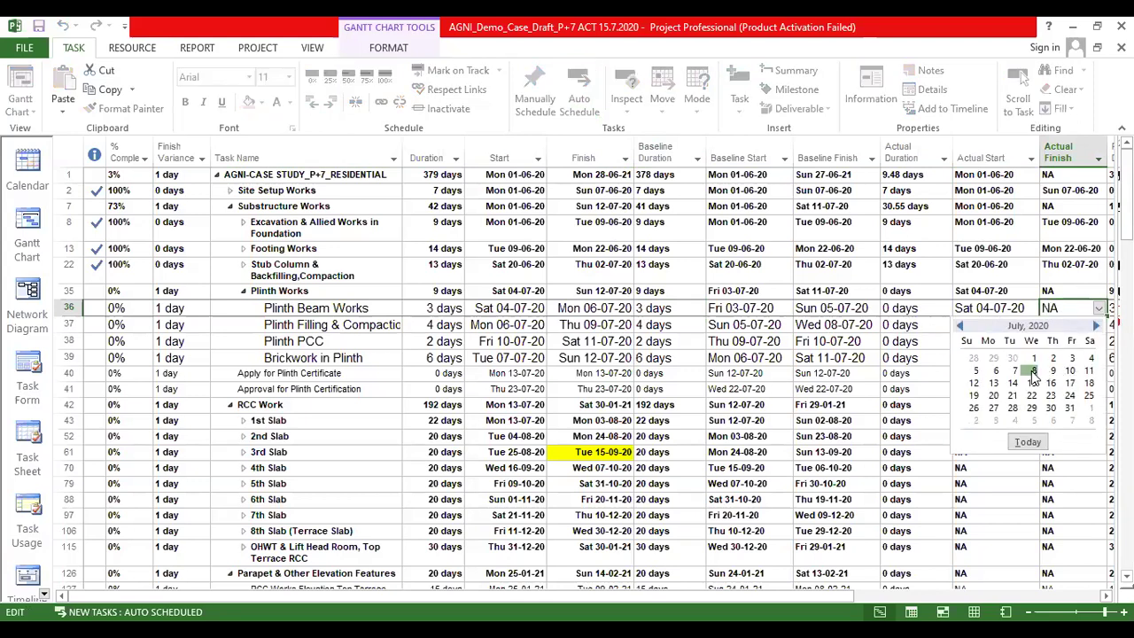
pyautogui.click(1033, 370)
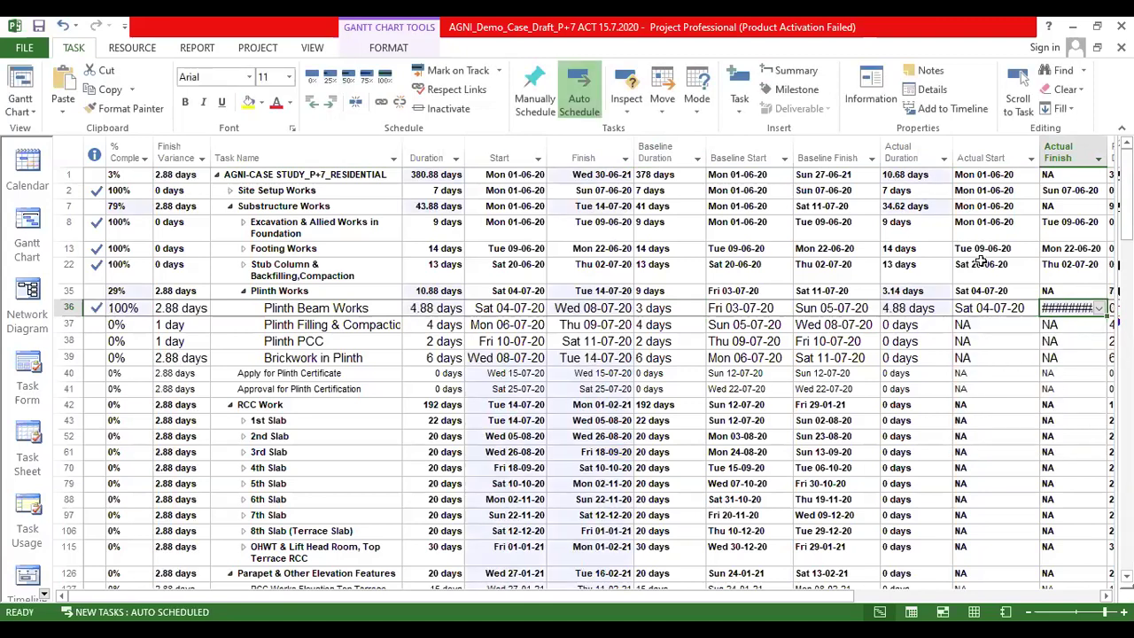
pyautogui.click(175, 310)
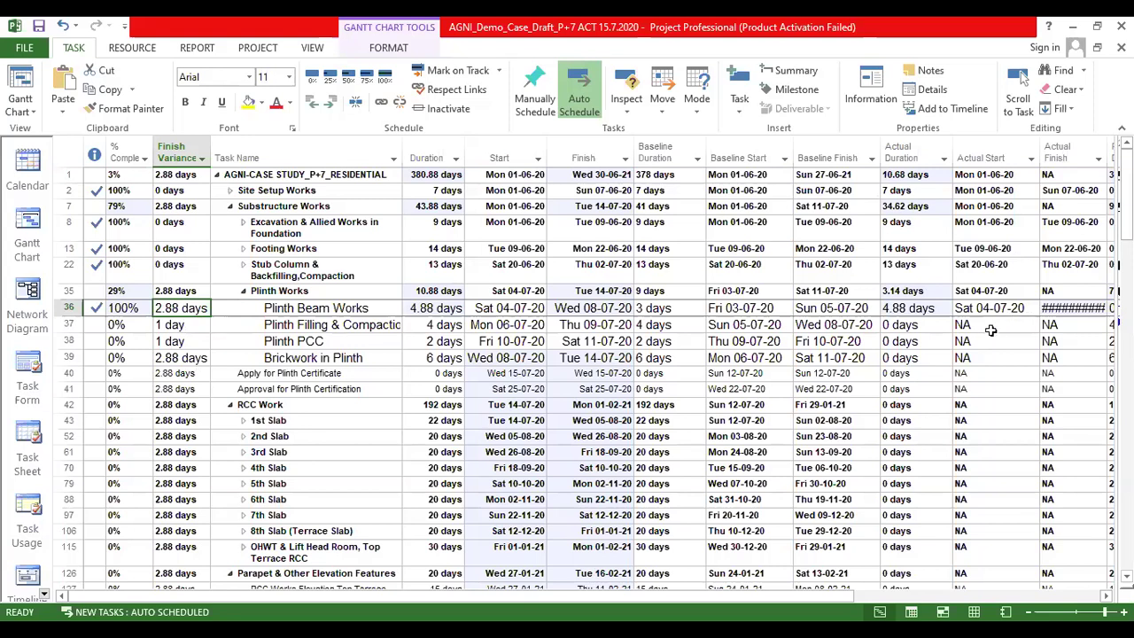
# Step: Compare the Finish of Plinth Beam Works with the baseline dates of Plinth Filling & Compaction
pyautogui.click(1031, 328)
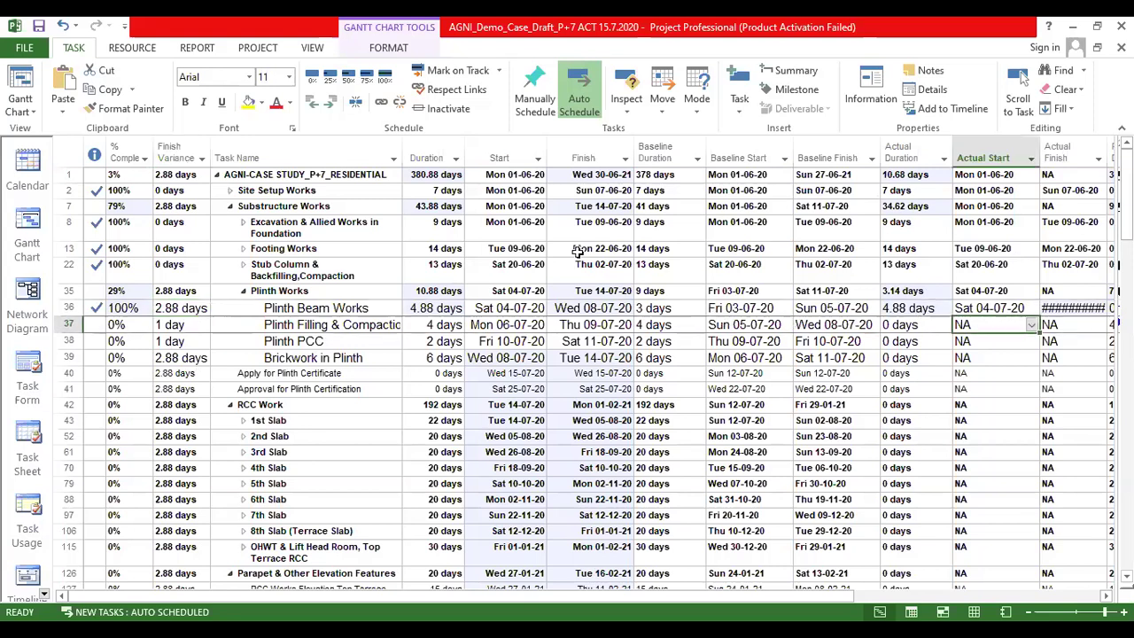
pyautogui.click(585, 307)
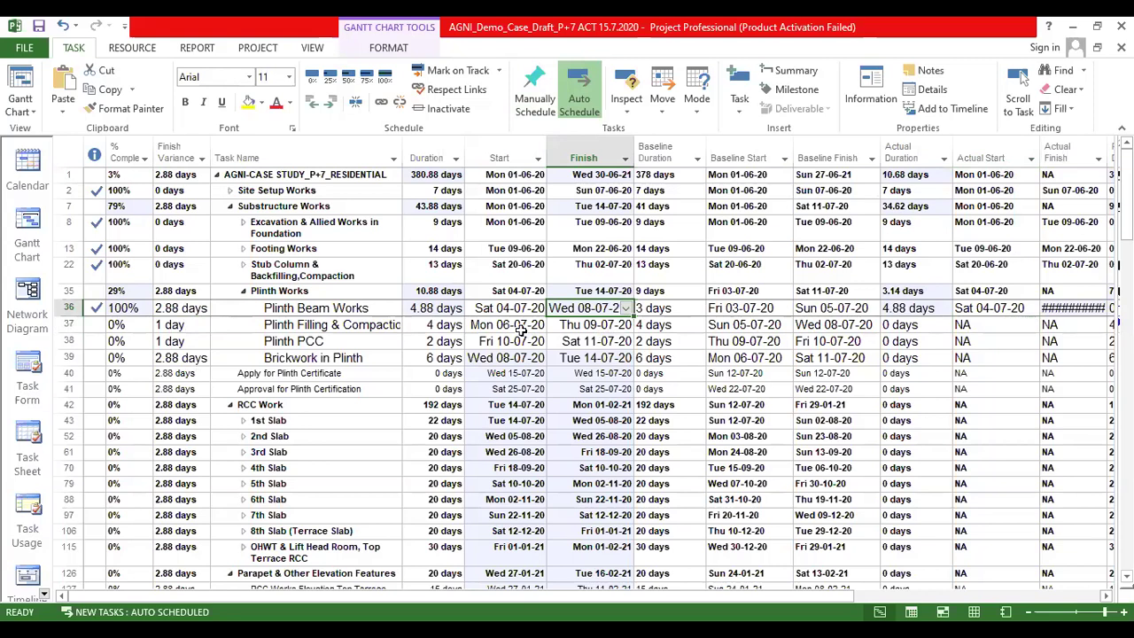
pyautogui.click(368, 330)
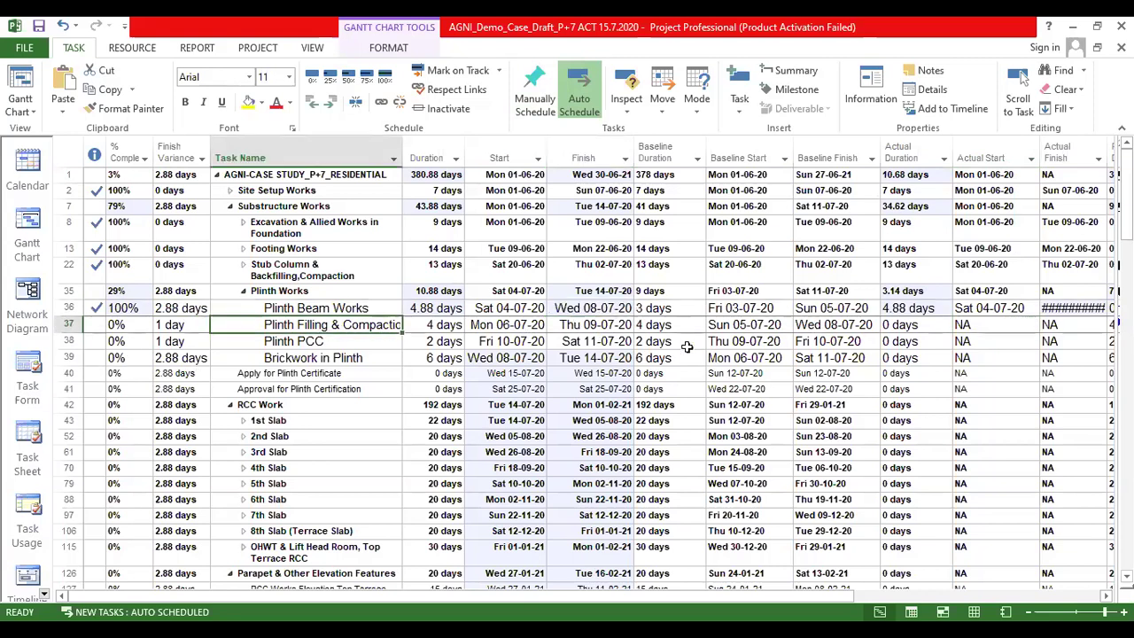
pyautogui.click(833, 324)
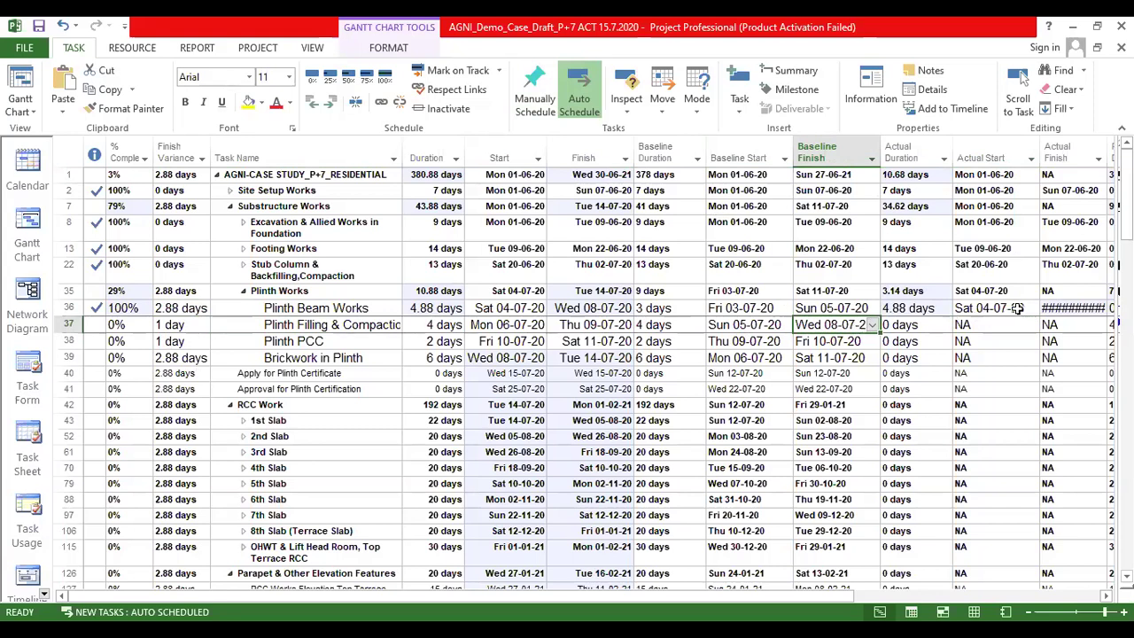
# Step: Try to highlight the Finish date of Plinth Filling & Compaction with the background fill colour
pyautogui.press('Left')
pyautogui.press('Left')
pyautogui.press('Left')
pyautogui.click(249, 102)
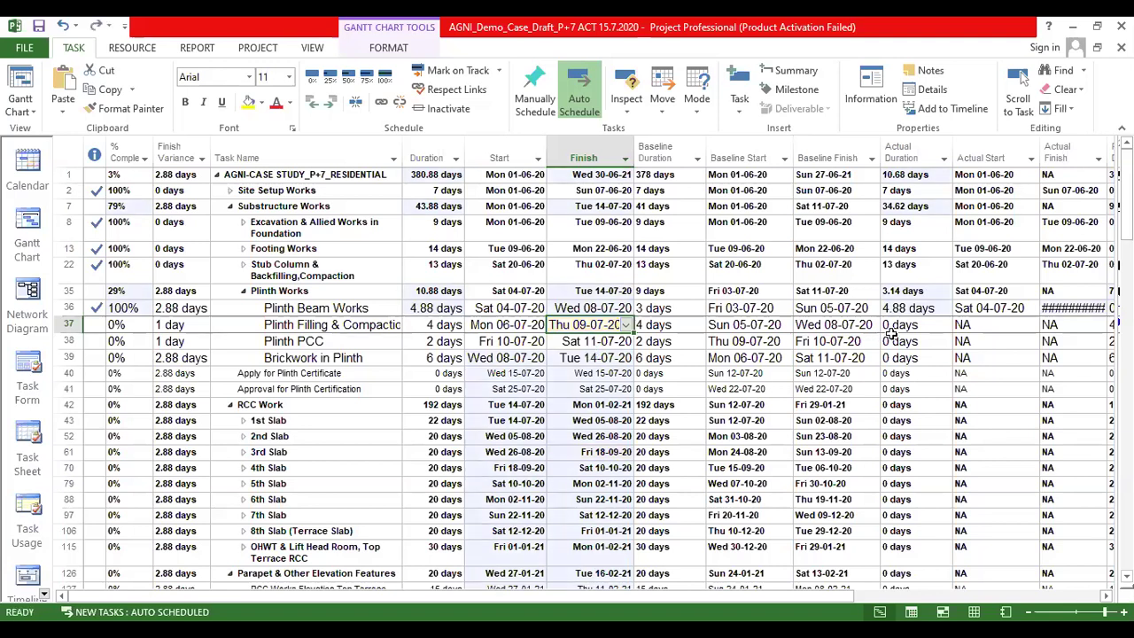
# Step: Set Plinth Filling & Compaction's Actual Start to 07-07-20 and its Actual Finish to 11-07-20
pyautogui.click(316, 327)
pyautogui.click(971, 325)
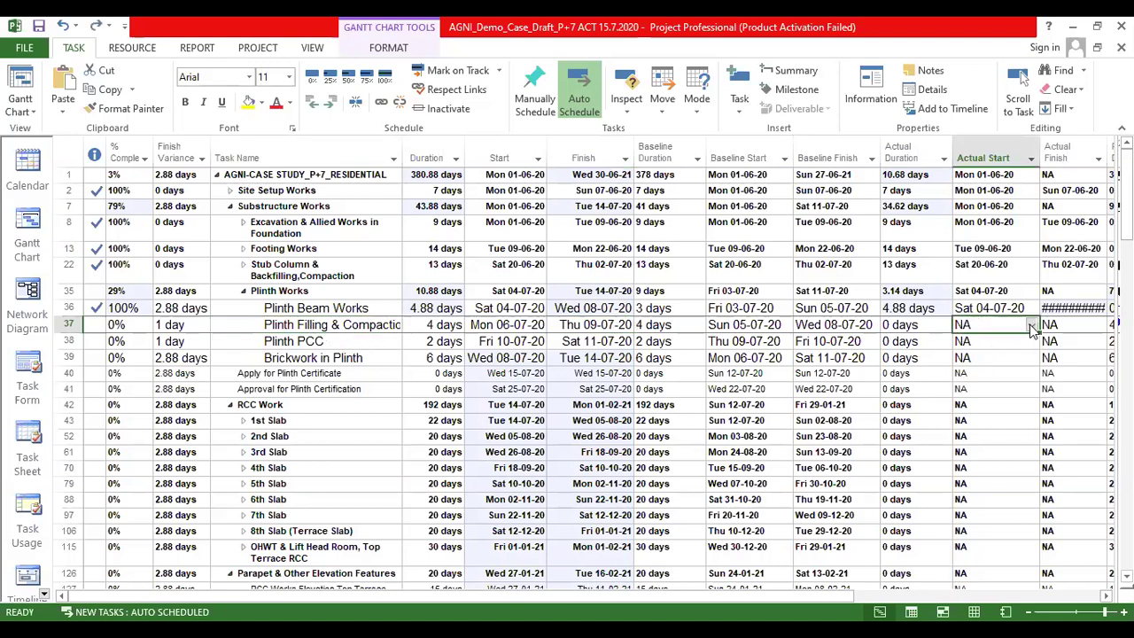
pyautogui.click(1032, 325)
pyautogui.click(1028, 342)
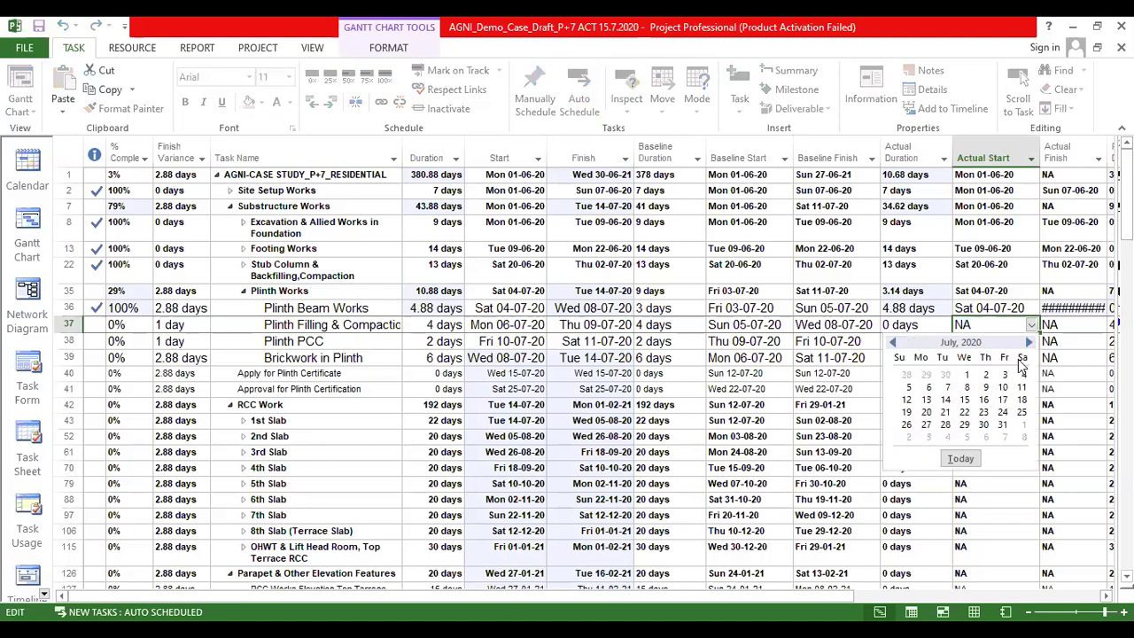
pyautogui.click(947, 393)
pyautogui.click(1096, 328)
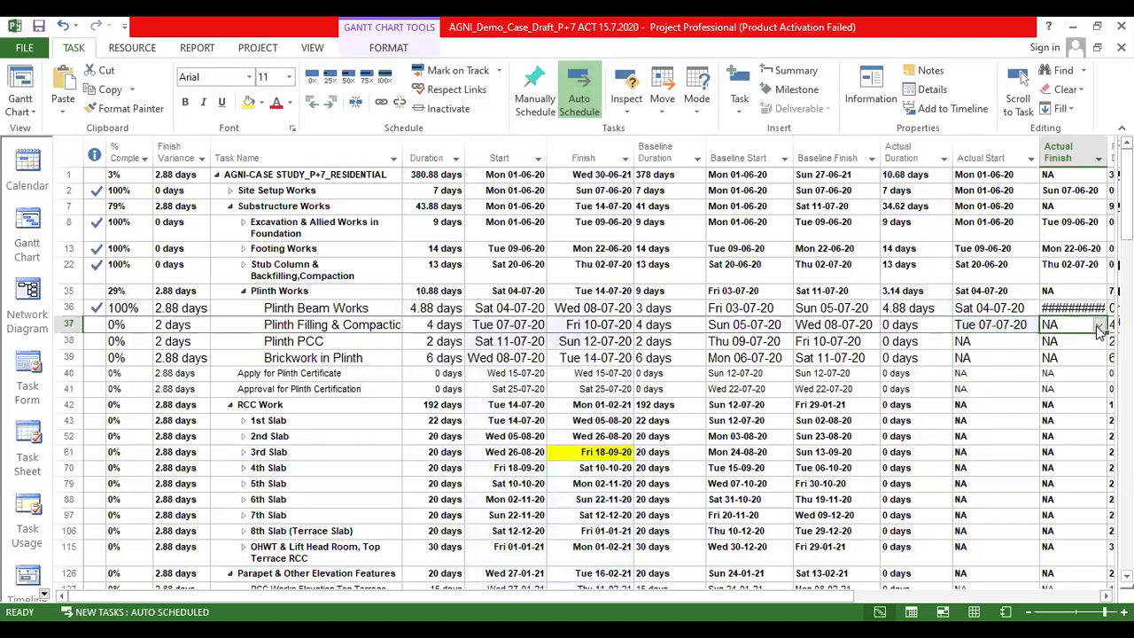
pyautogui.click(1099, 326)
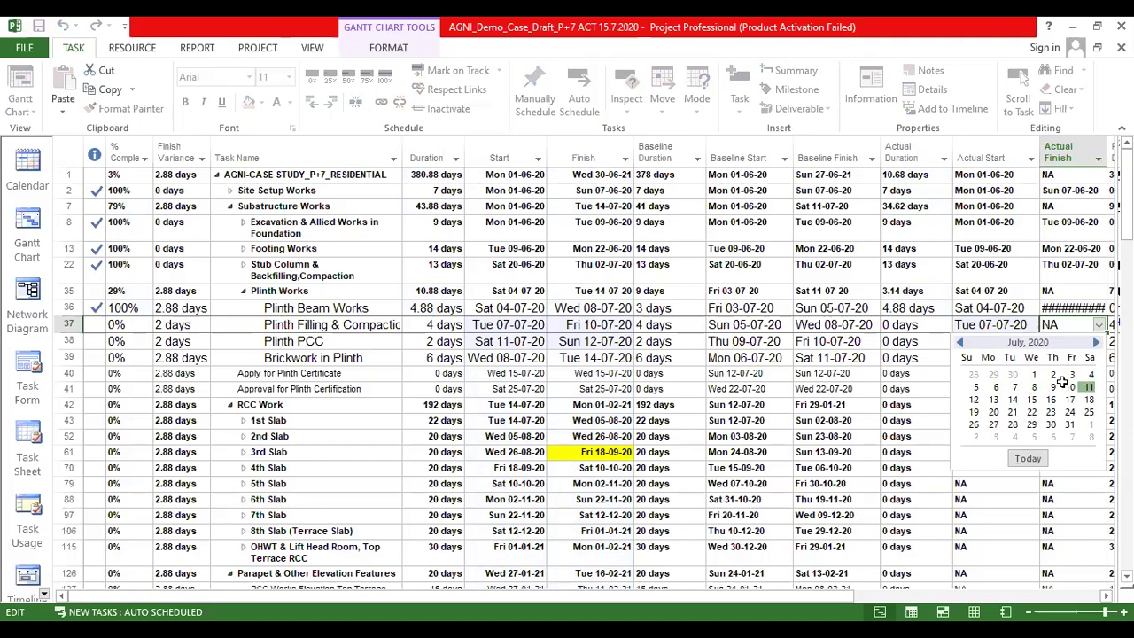
pyautogui.click(1091, 388)
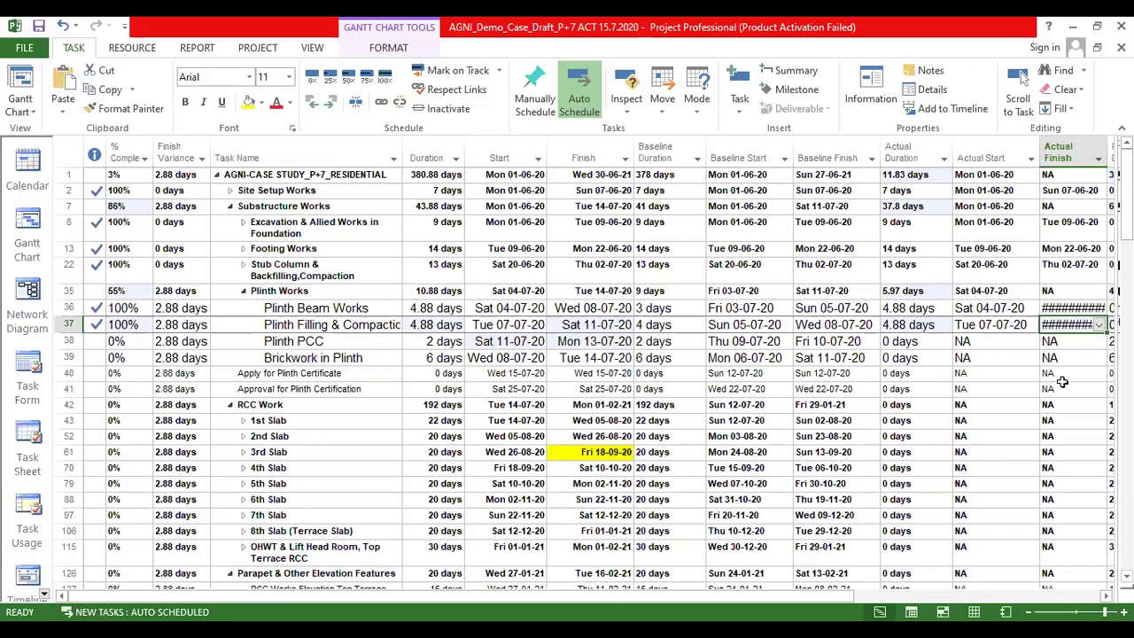
# Step: Mark Plinth PCC and Brickwork in Plinth as 100% complete
pyautogui.click(140, 342)
pyautogui.write('100')
pyautogui.press('Return')
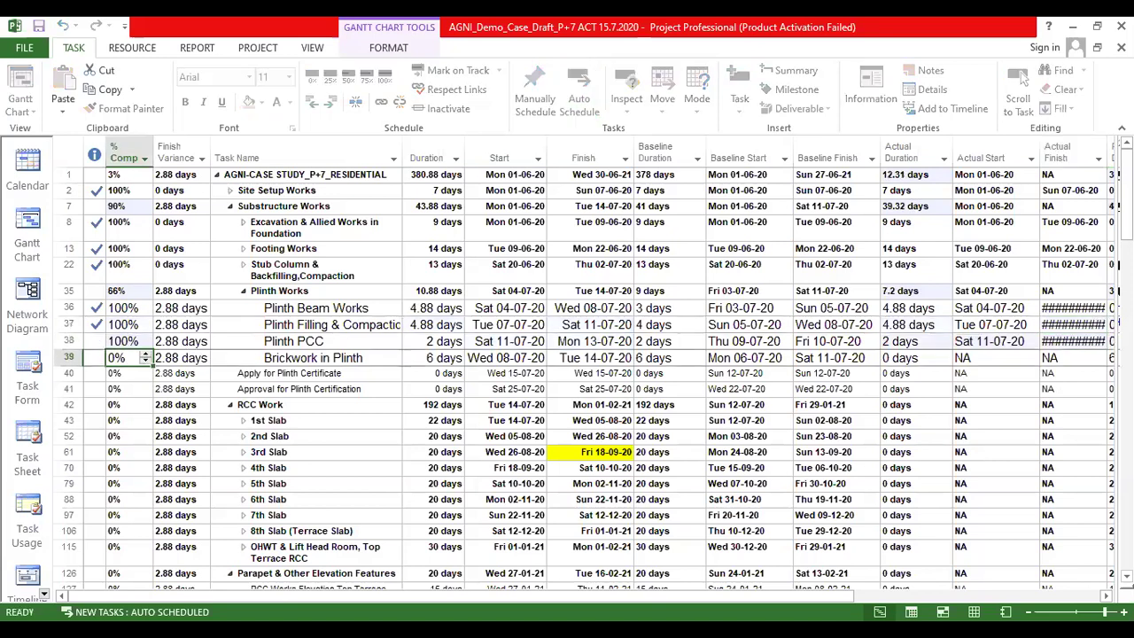
pyautogui.write('100')
pyautogui.press('Return')
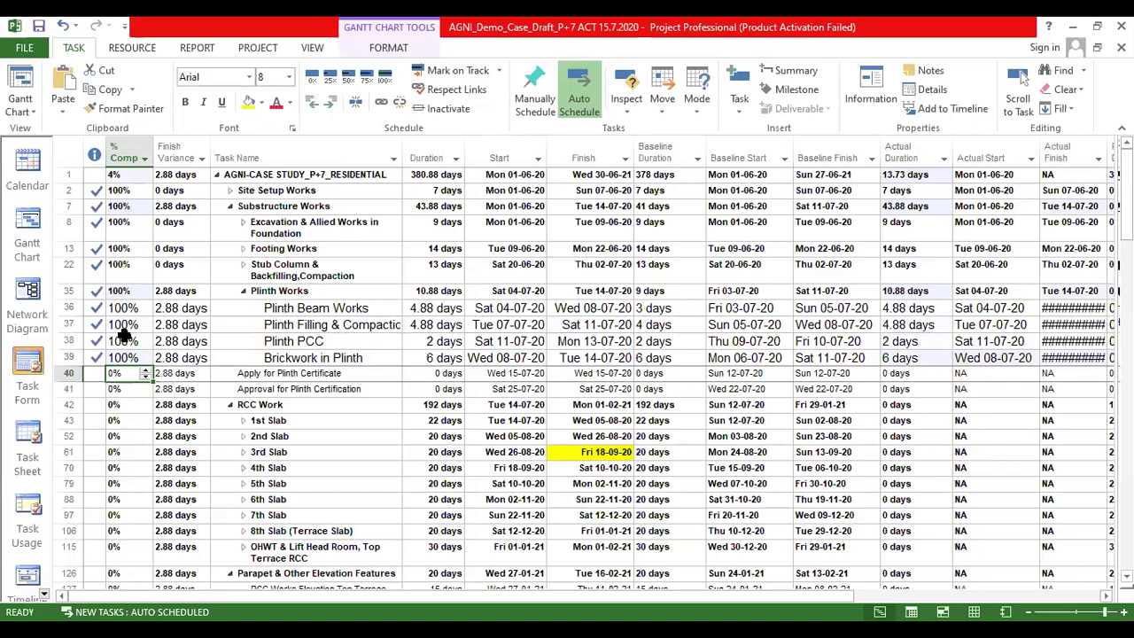
# Step: Review the 1st, 2nd and 3rd Slab under RCC Work and their Finish dates against the status date
pyautogui.moveTo(124, 336); pyautogui.dragTo(129, 358)
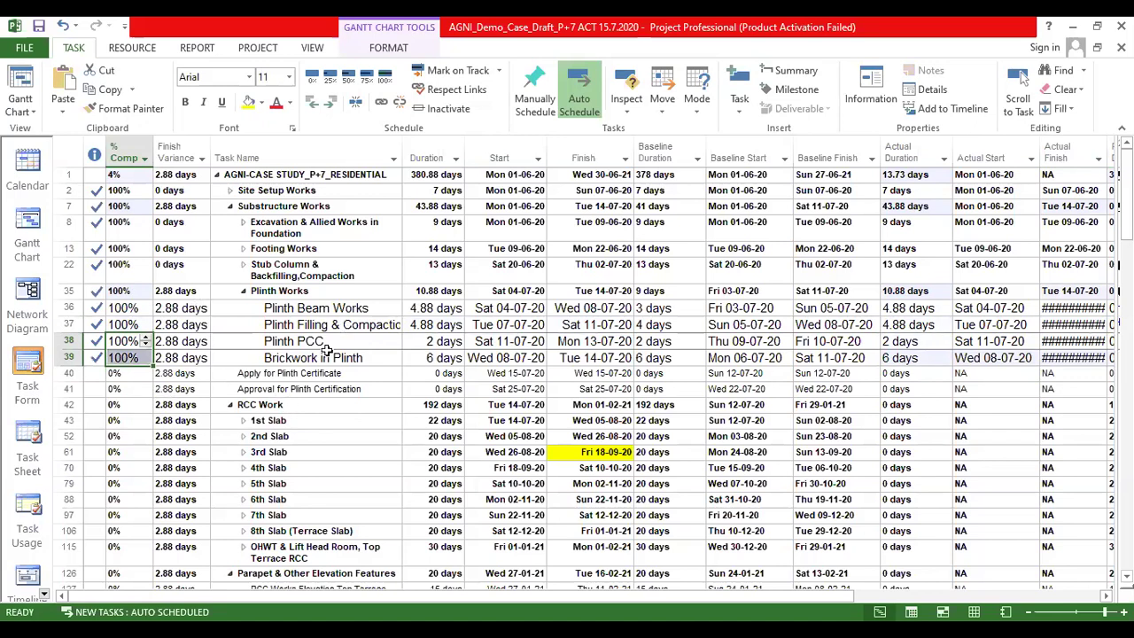
pyautogui.scroll(-1, 249, 420)
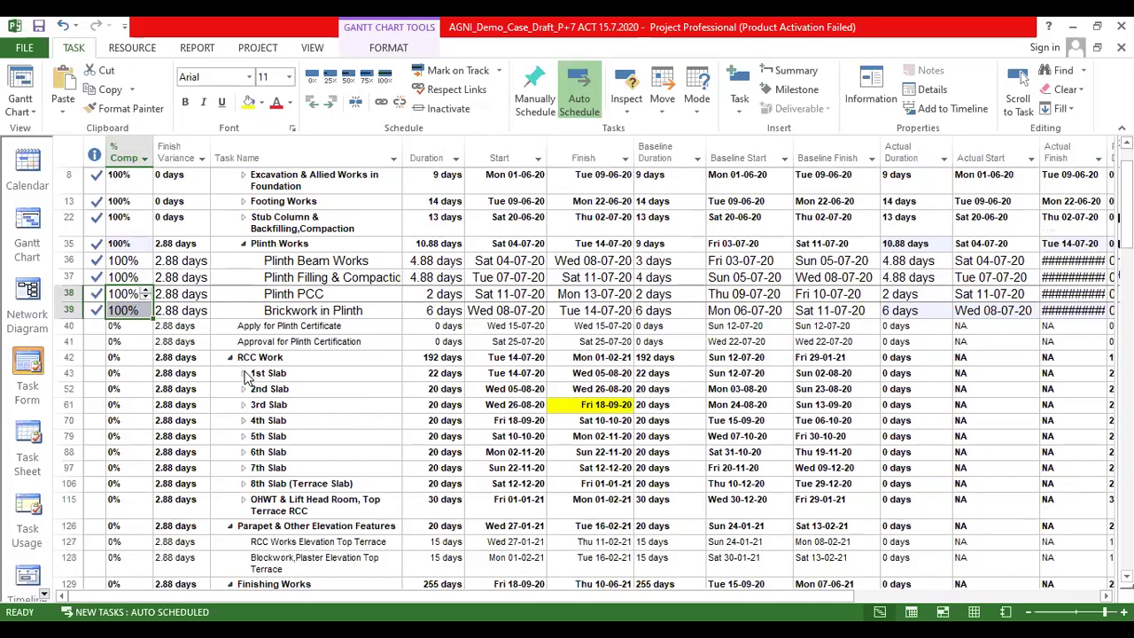
pyautogui.click(243, 373)
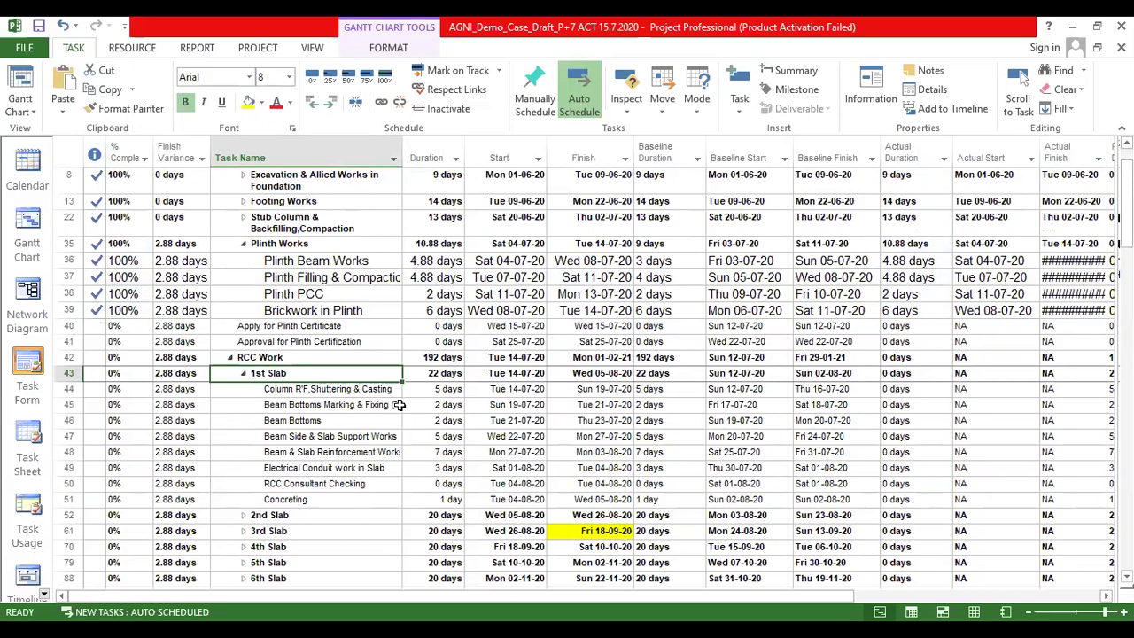
pyautogui.hotkey('alt', 'shift', '-')
pyautogui.click(585, 404)
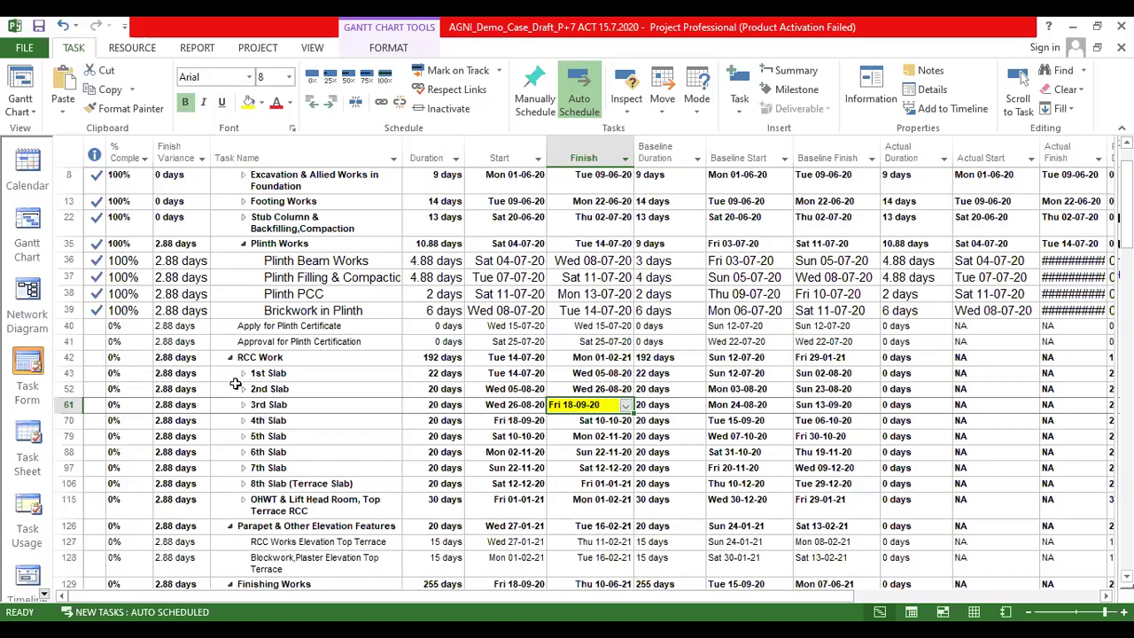
pyautogui.moveTo(64, 377); pyautogui.dragTo(64, 390)
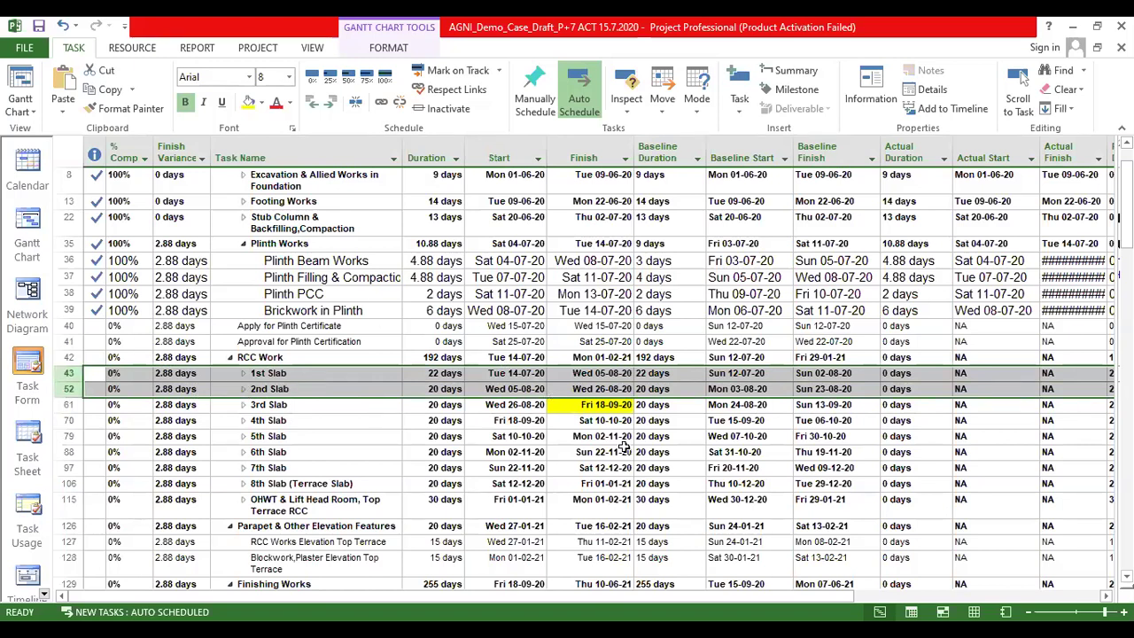
pyautogui.moveTo(280, 382); pyautogui.dragTo(289, 388)
pyautogui.click(379, 391)
pyautogui.click(601, 405)
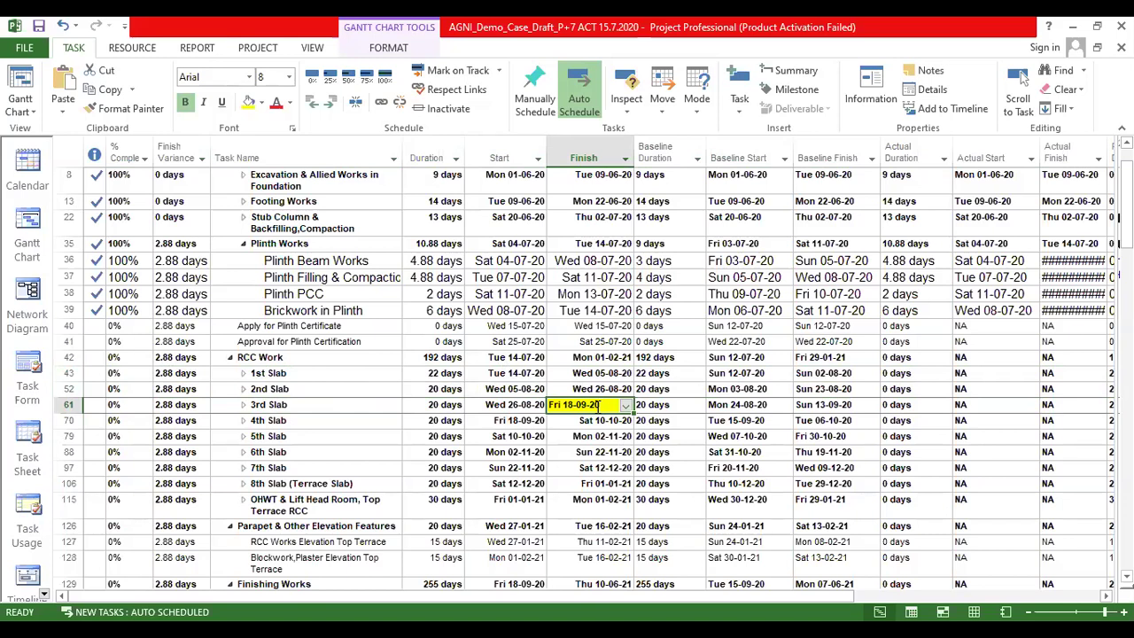
# Step: Expand 1st Slab and mark Apply for Plinth Certificate and Approval for Plinth Certification as 100% complete
pyautogui.click(247, 379)
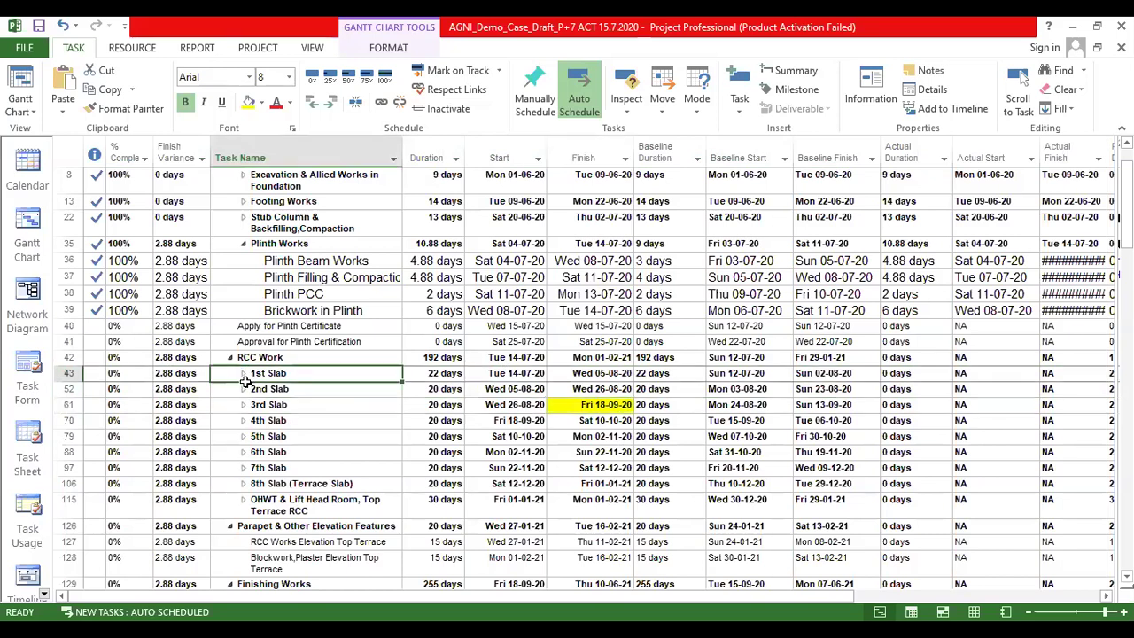
pyautogui.click(242, 374)
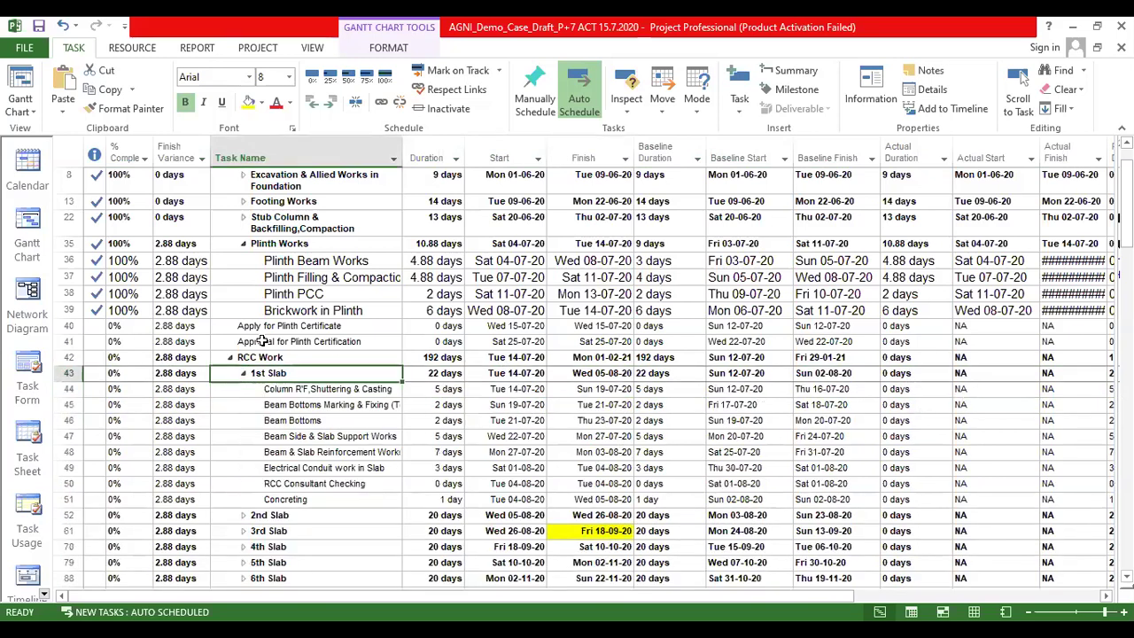
pyautogui.click(139, 328)
pyautogui.write('100')
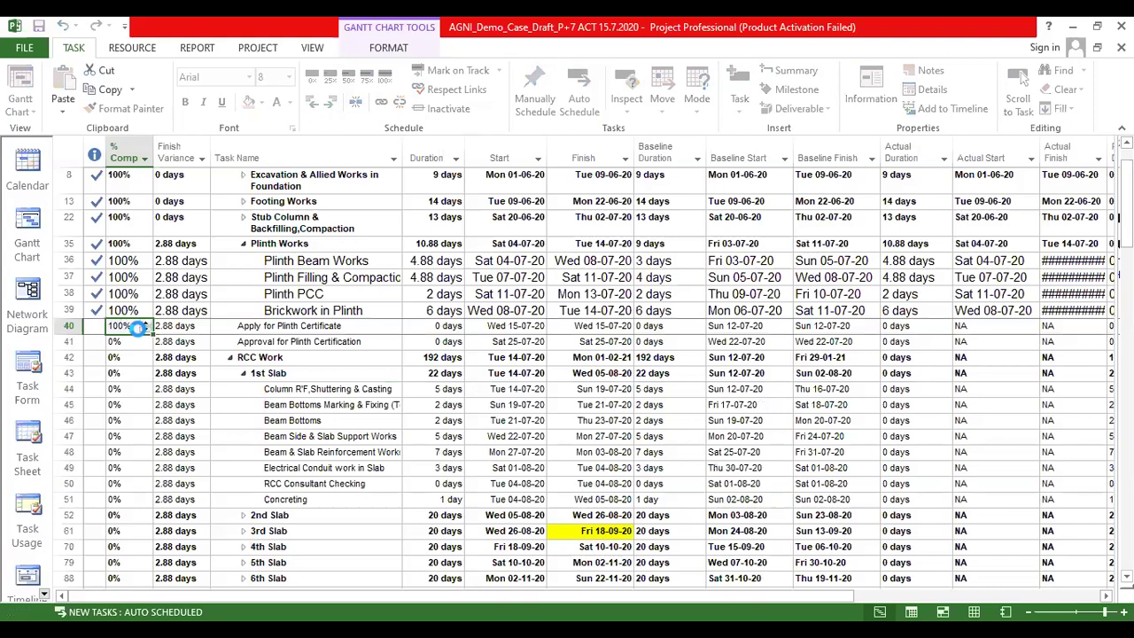
pyautogui.press('Return')
pyautogui.write('100')
pyautogui.press('Return')
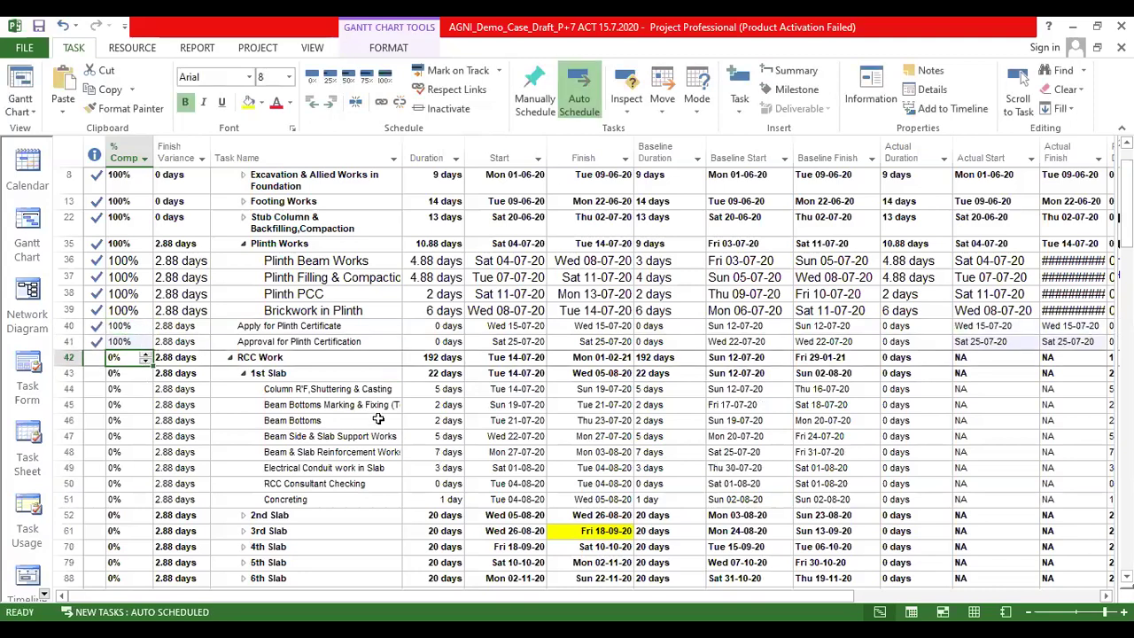
# Step: Compare the Start of Column R'F,Shuttering & Casting in 1st Slab with its Baseline Start
pyautogui.click(339, 388)
pyautogui.press('Right')
pyautogui.press('Right')
pyautogui.press('Right')
pyautogui.press('Right')
pyautogui.press('Right')
pyautogui.press('Right')
pyautogui.press('Right')
pyautogui.press('Right')
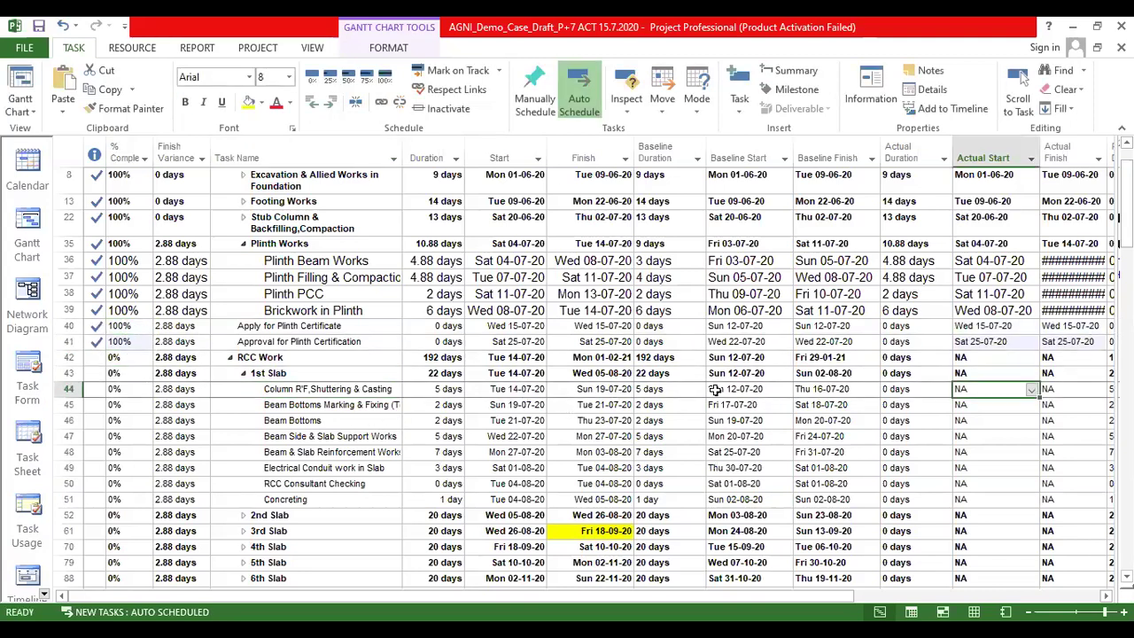
pyautogui.click(514, 390)
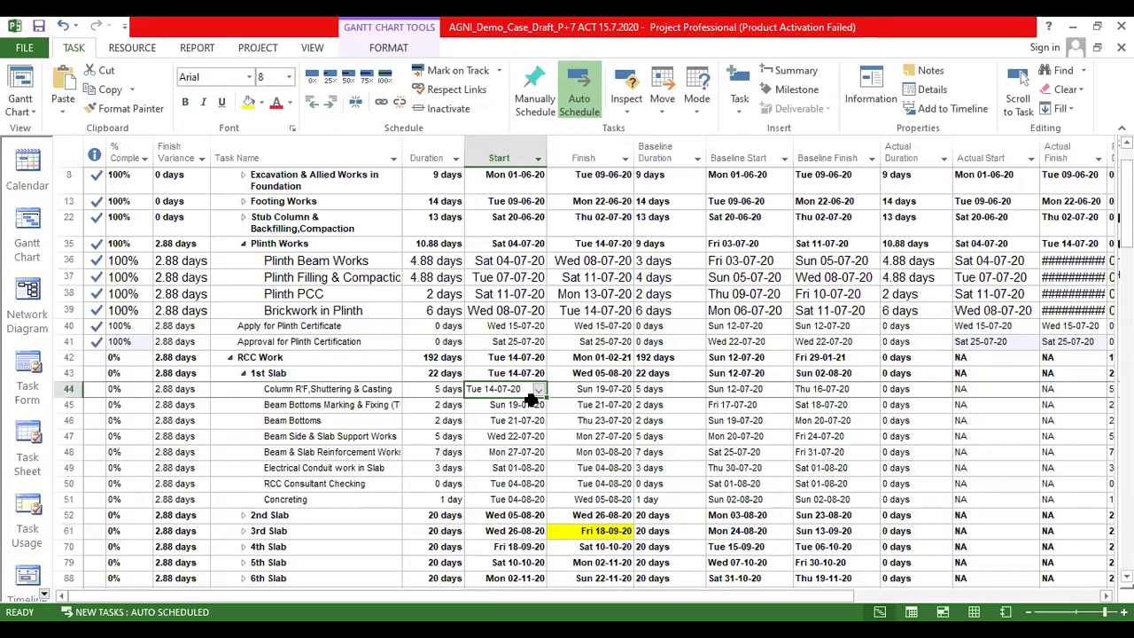
pyautogui.click(750, 390)
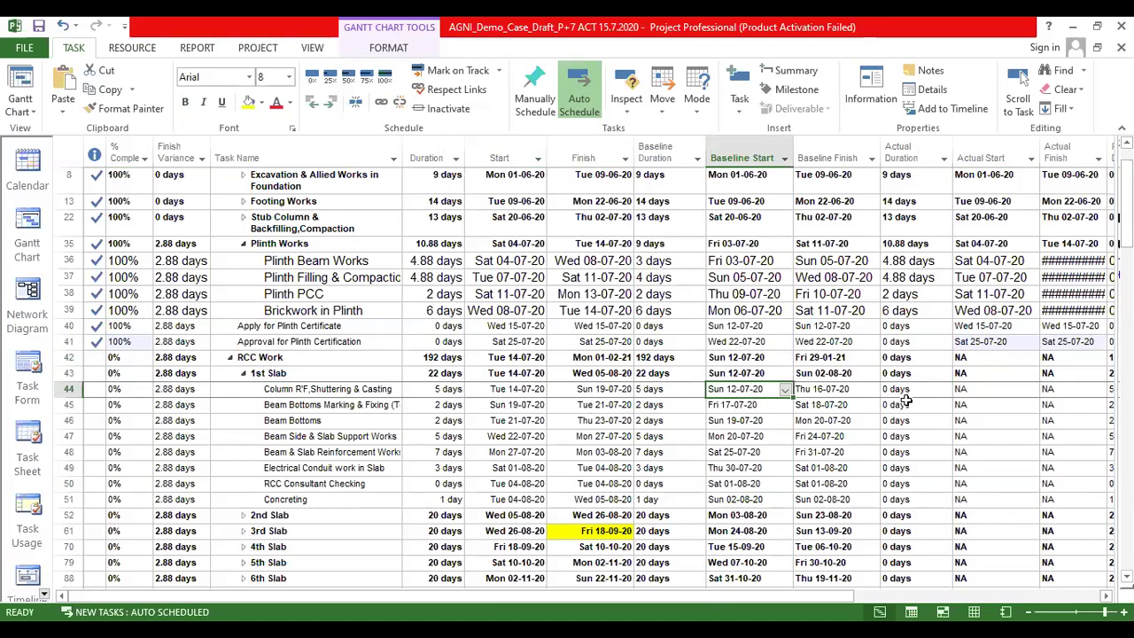
# Step: Set the Actual Start of Column R'F,Shuttering & Casting in 1st Slab to 20-07-20
pyautogui.click(976, 389)
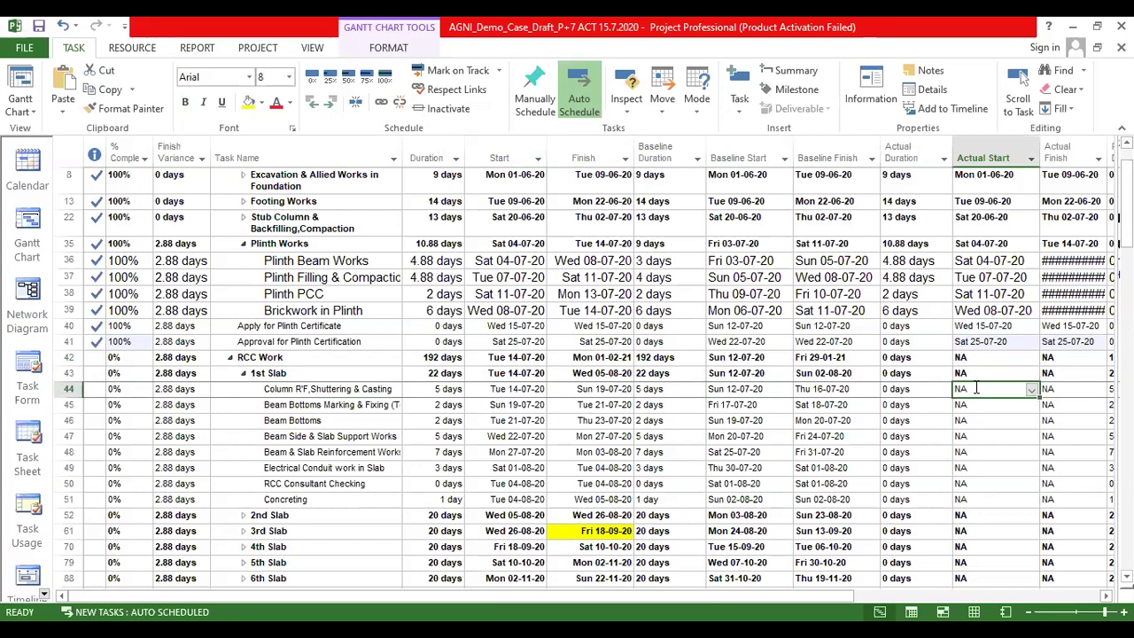
pyautogui.click(1031, 391)
pyautogui.click(1028, 407)
pyautogui.click(1027, 407)
pyautogui.click(1028, 407)
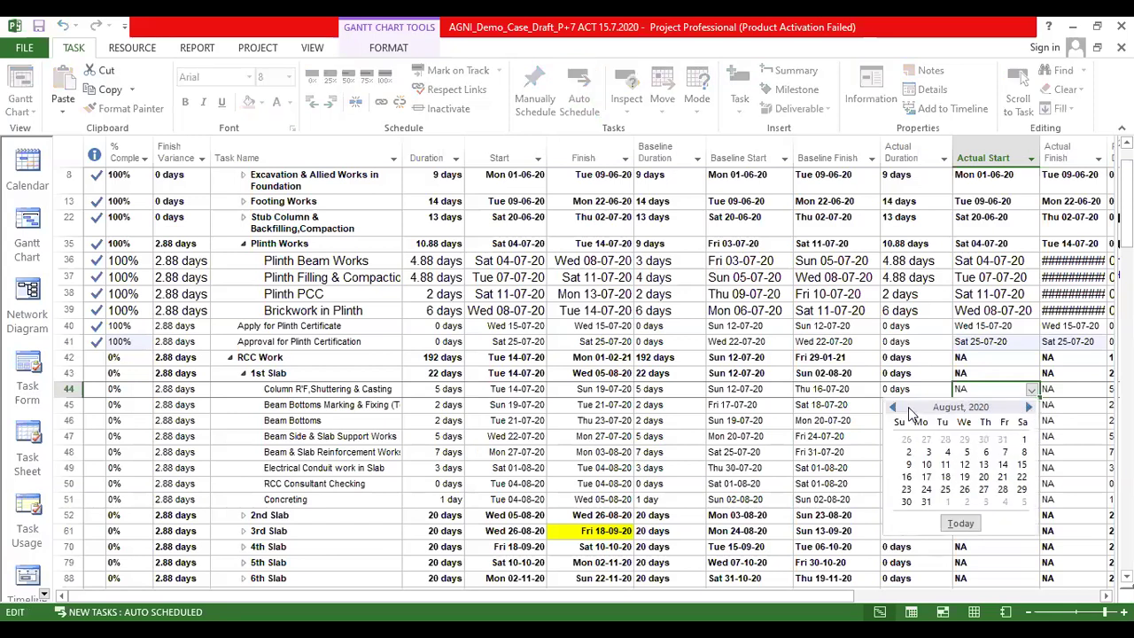
pyautogui.click(893, 406)
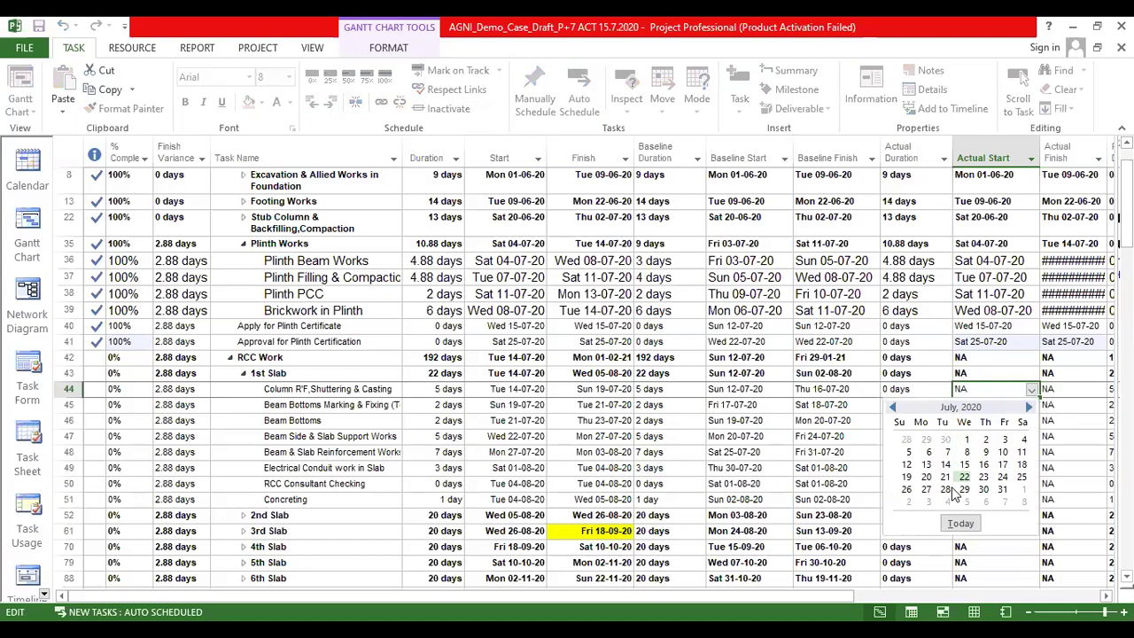
pyautogui.click(925, 477)
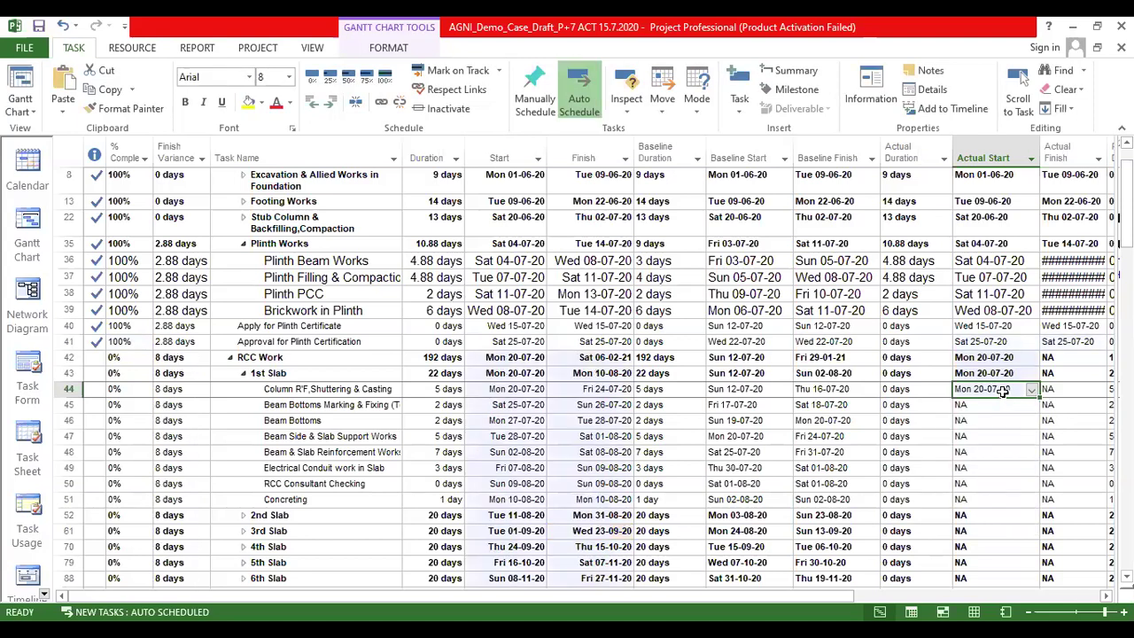
# Step: Review the 1st Slab subtasks from Column R'F,Shuttering & Casting to RCC Consultant Checking and their Finish and Actual Finish fields
pyautogui.click(1054, 389)
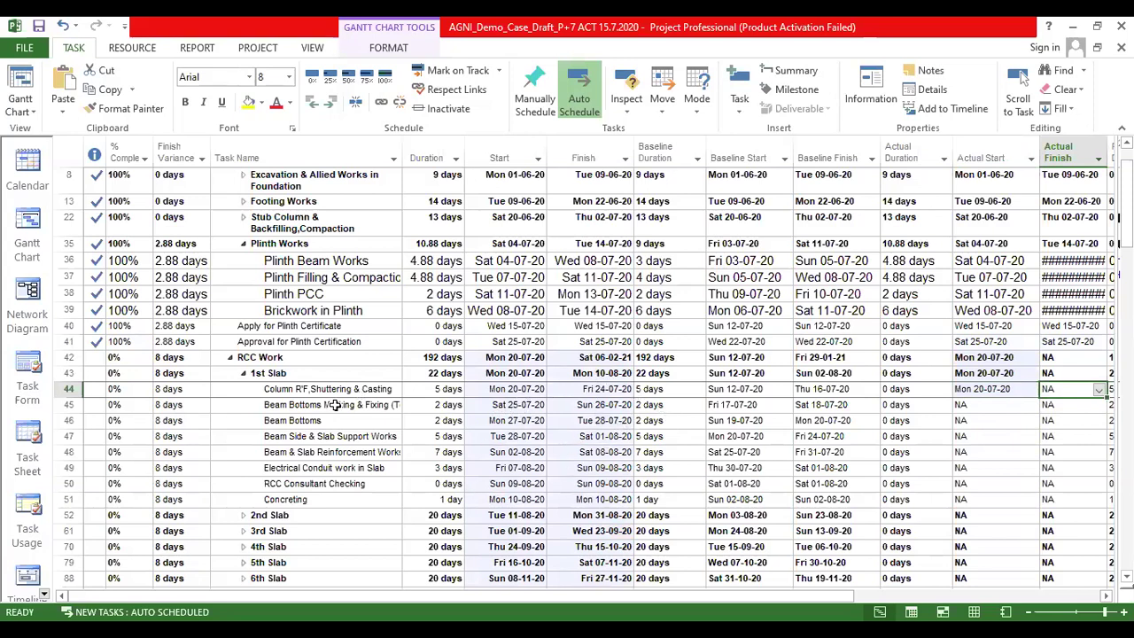
pyautogui.moveTo(328, 390); pyautogui.dragTo(328, 436)
pyautogui.moveTo(328, 479); pyautogui.dragTo(328, 480)
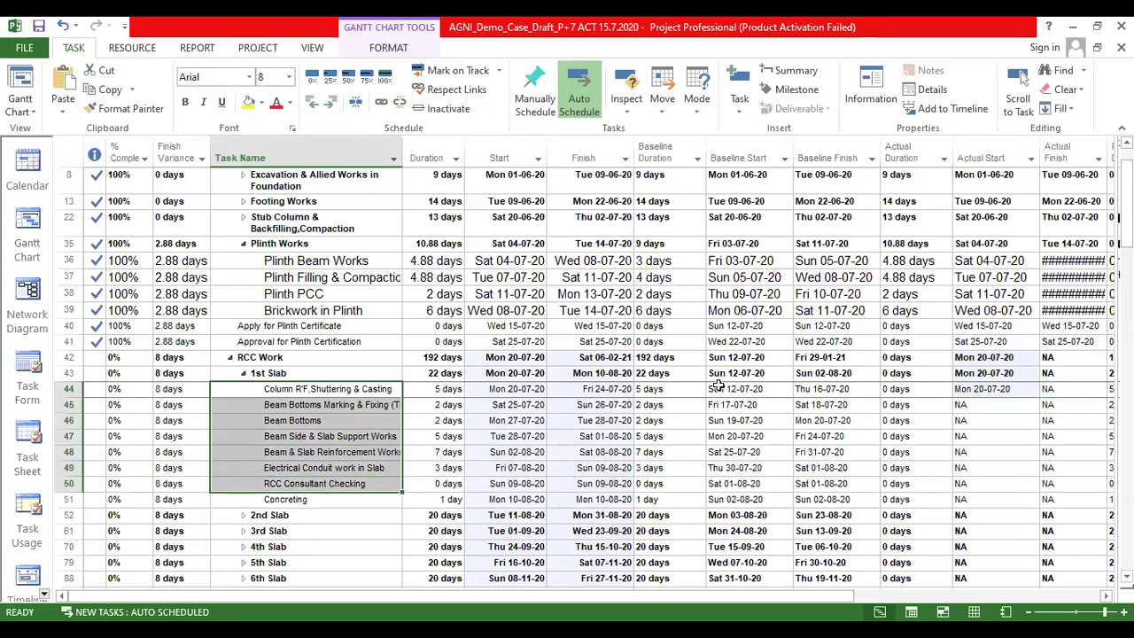
pyautogui.click(620, 390)
pyautogui.click(1071, 372)
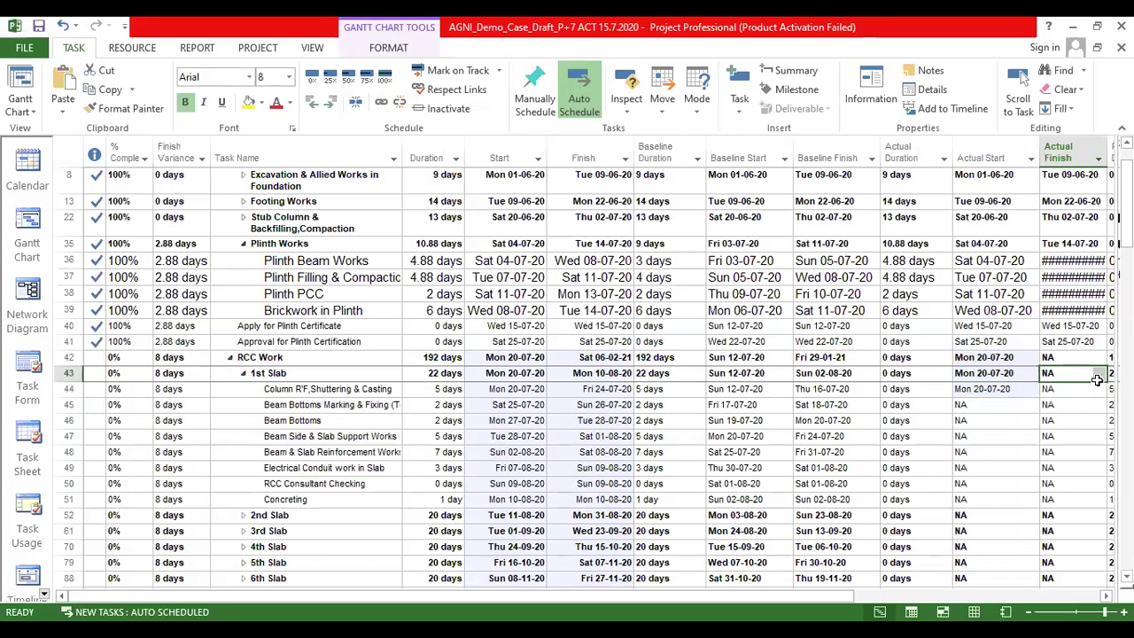
pyautogui.click(1081, 374)
pyautogui.press('Return')
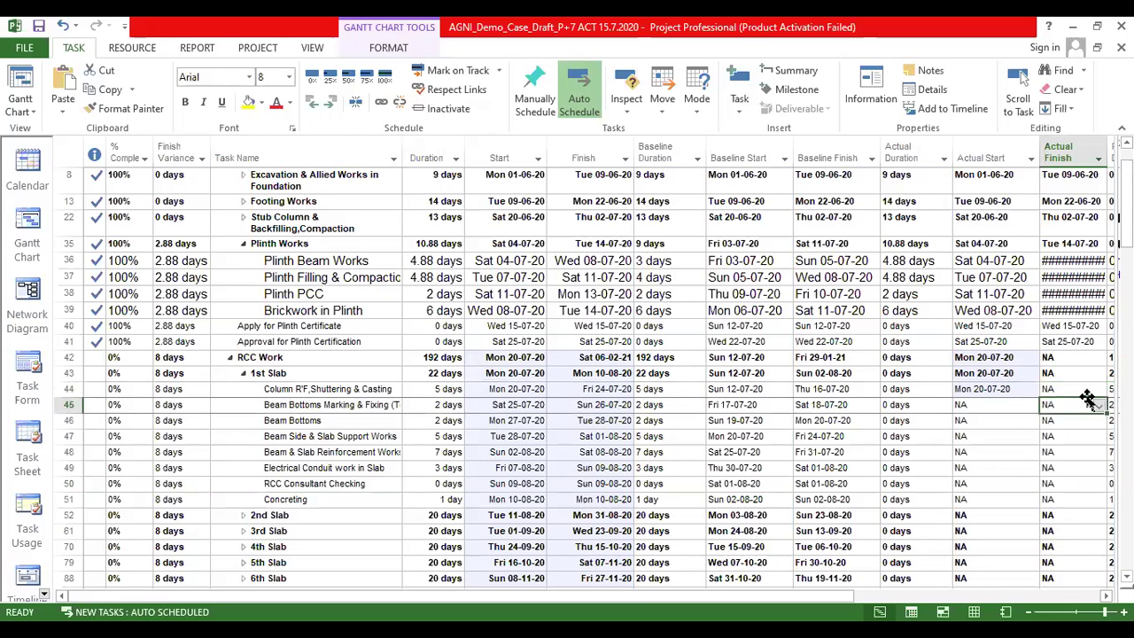
# Step: Set the Actual Finish of Column R'F,Shuttering & Casting to 25-07-20
pyautogui.click(999, 390)
pyautogui.click(1097, 395)
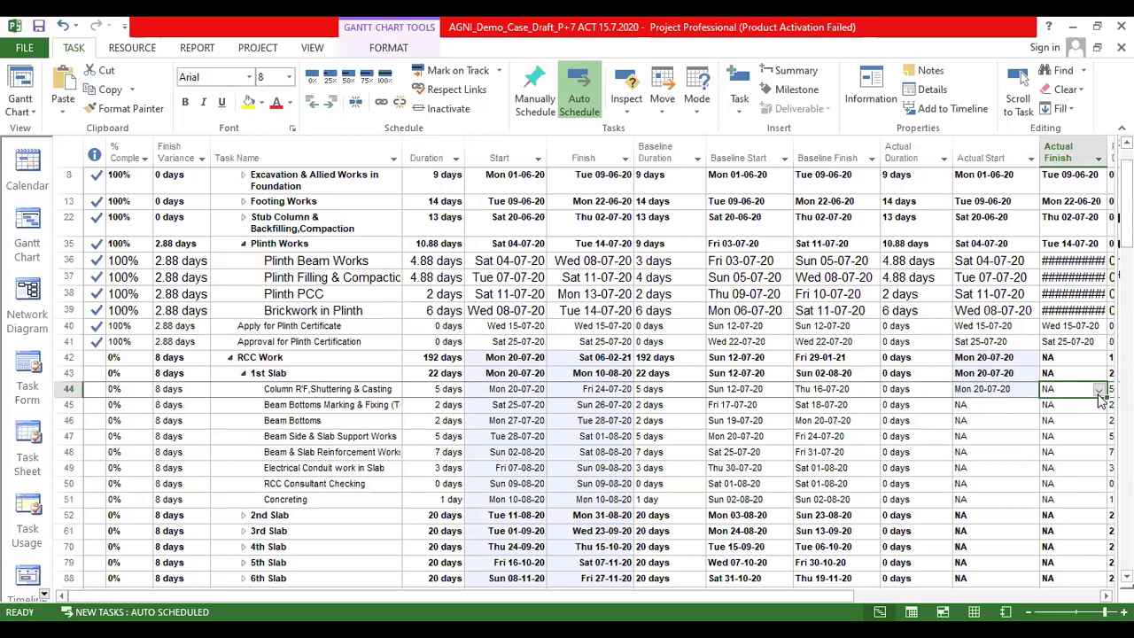
pyautogui.click(1098, 392)
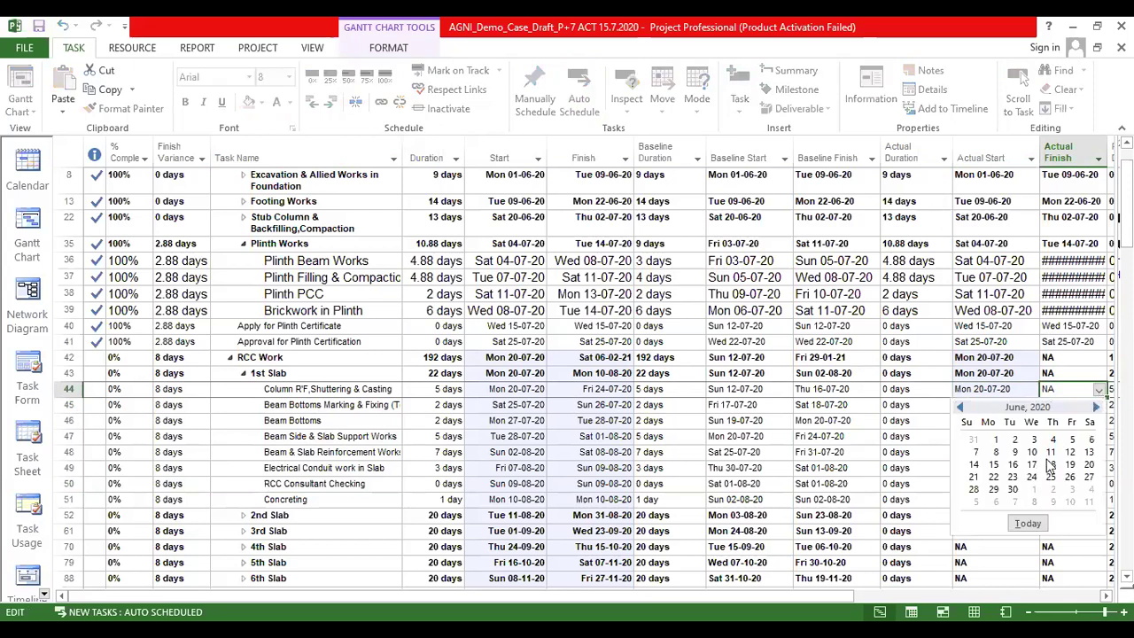
pyautogui.scroll(-1, 1085, 474)
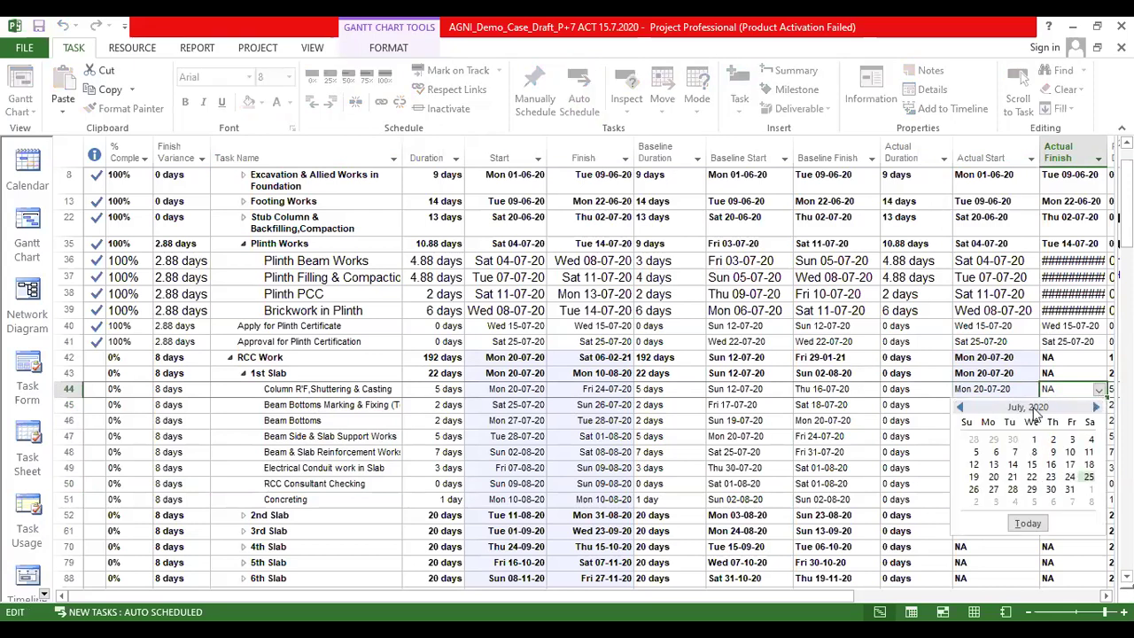
pyautogui.click(1089, 476)
# Step: Set Beam Bottoms Marking & Fixing's Actual Start to 26-07-20 and its Actual Finish to 29-07-20
pyautogui.click(983, 404)
pyautogui.click(1032, 404)
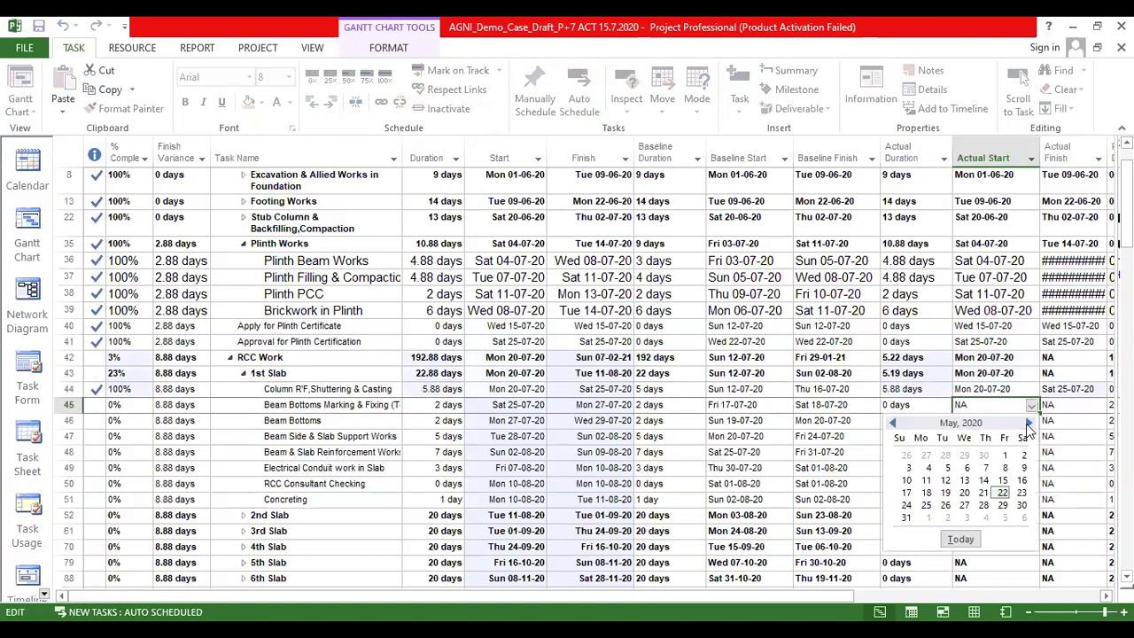
pyautogui.click(1029, 423)
pyautogui.click(1029, 423)
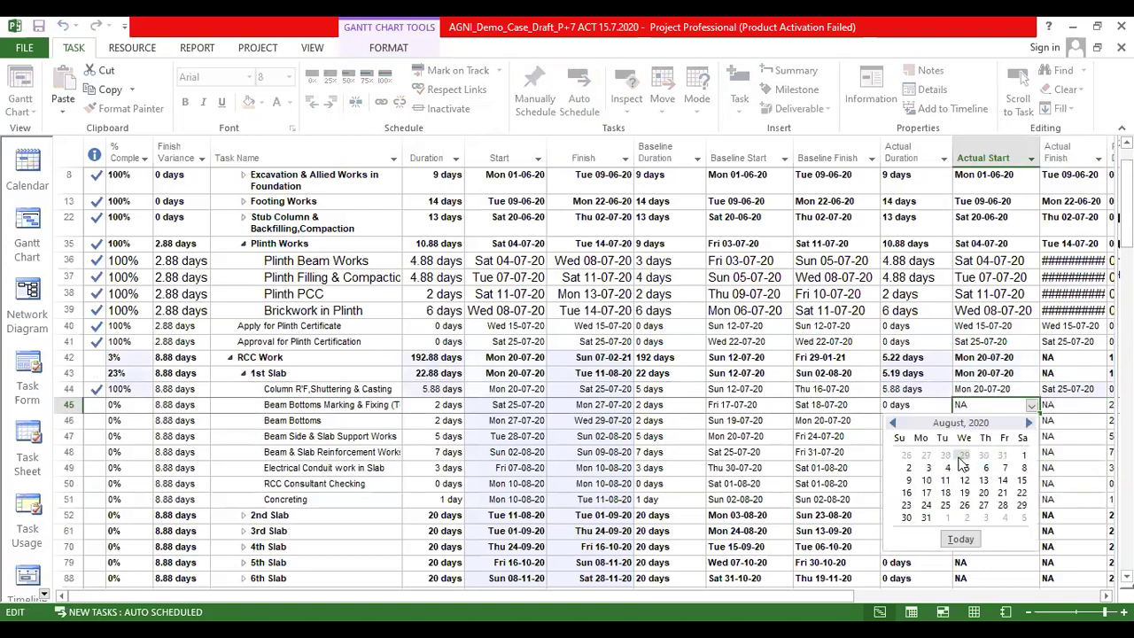
pyautogui.click(893, 424)
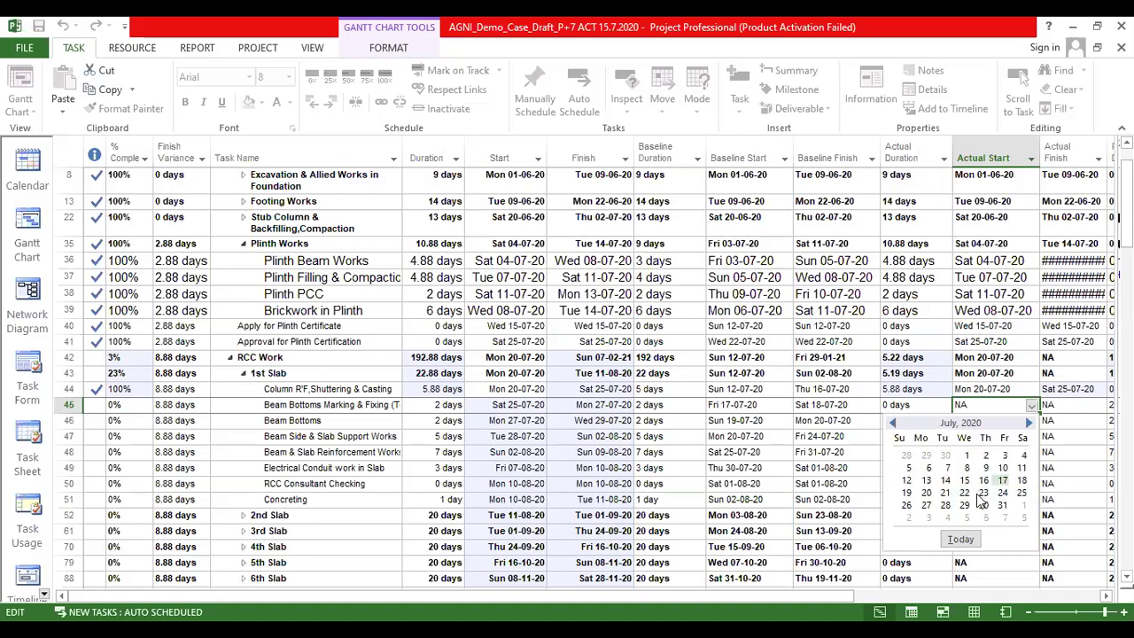
pyautogui.click(908, 505)
pyautogui.click(1065, 404)
pyautogui.press('F2')
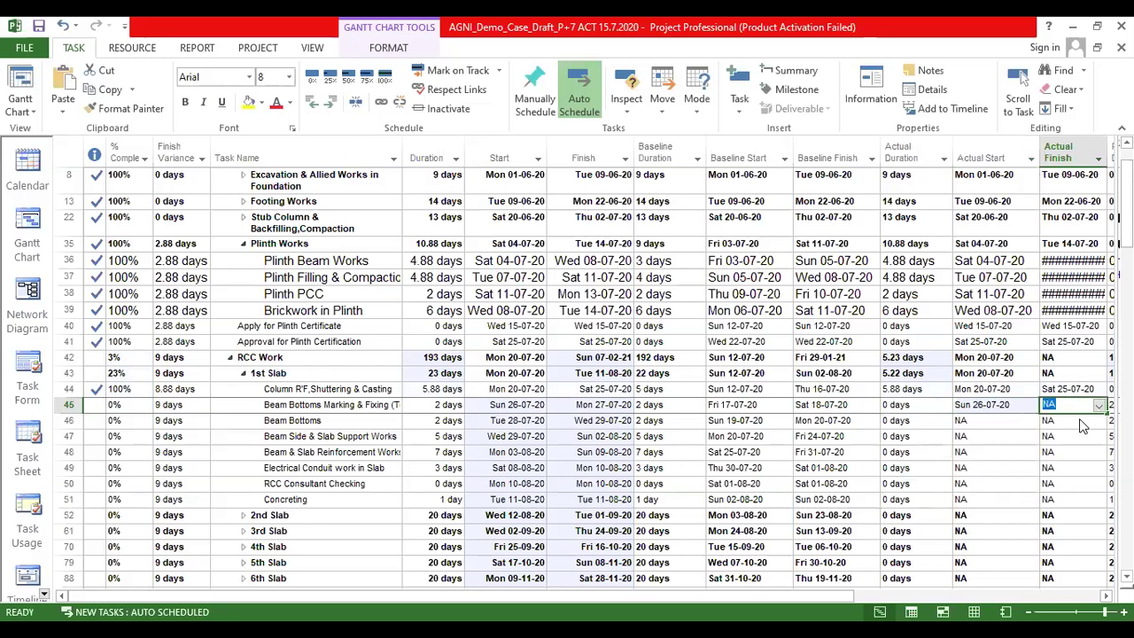
pyautogui.click(1099, 405)
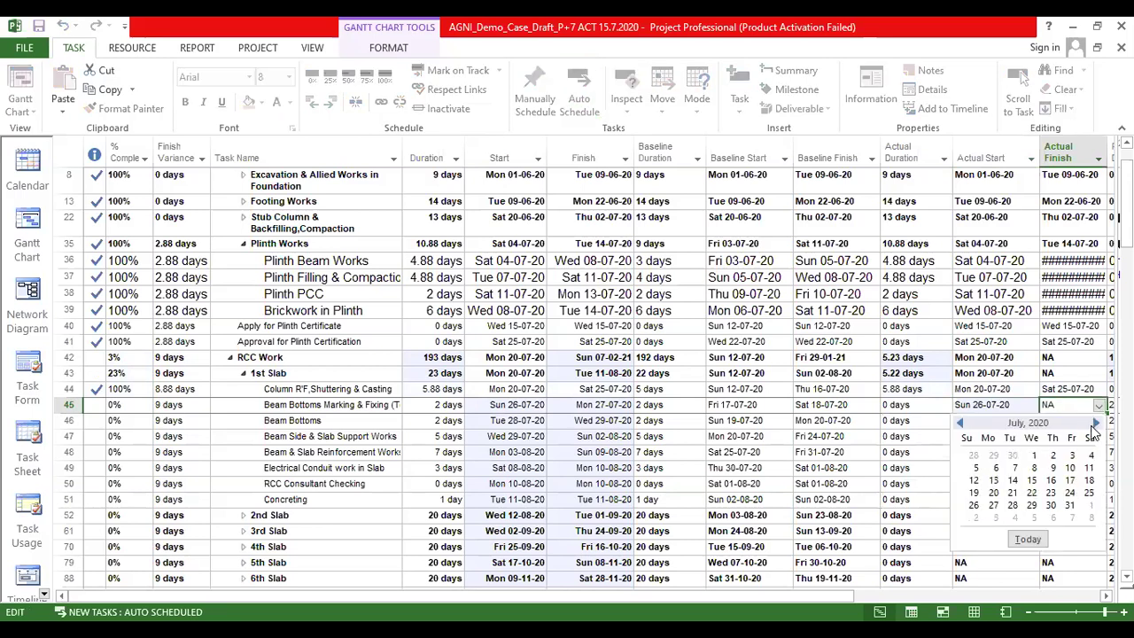
pyautogui.click(1031, 505)
# Step: Set the Actual Start of Beam Bottoms to 31-07-20 and its Actual Finish to 03-08-20
pyautogui.click(974, 422)
pyautogui.click(1032, 422)
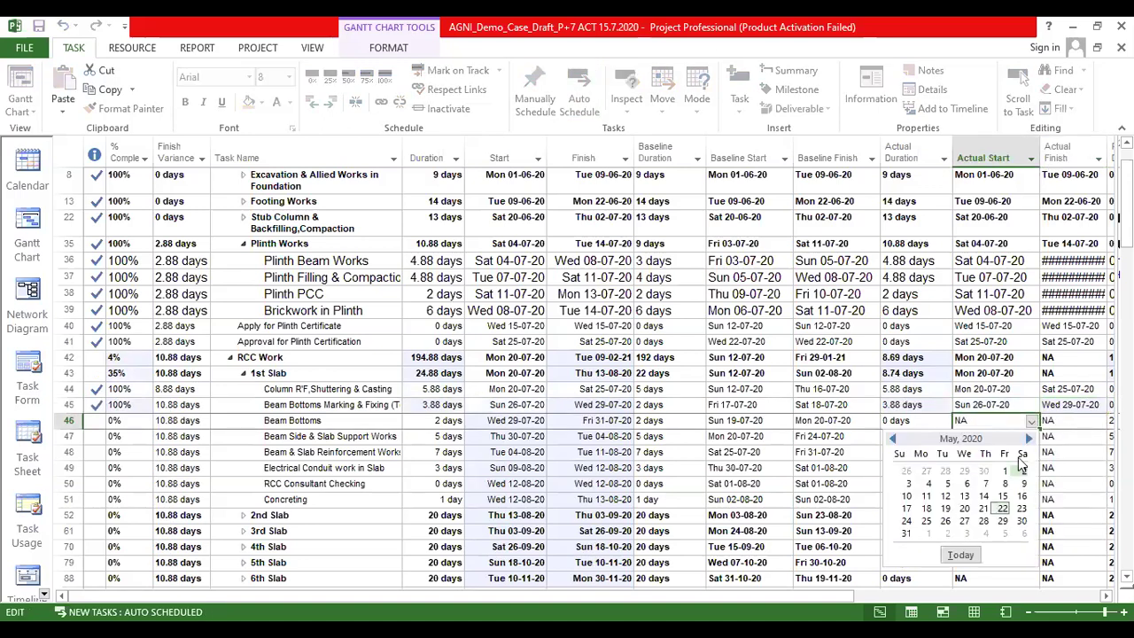
pyautogui.click(1027, 439)
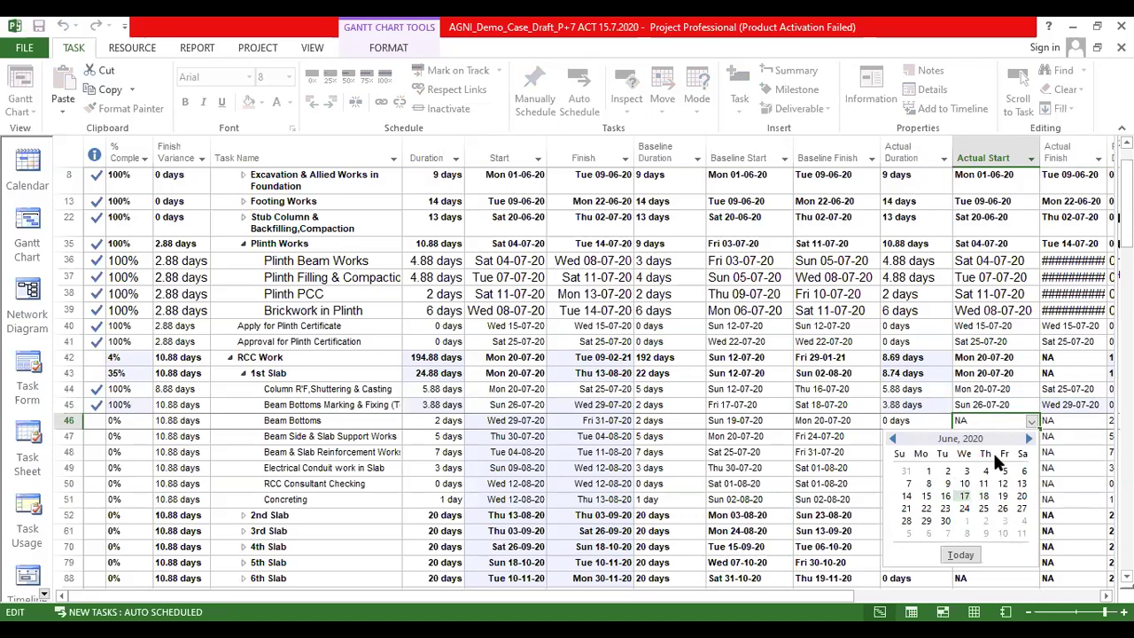
pyautogui.click(1027, 440)
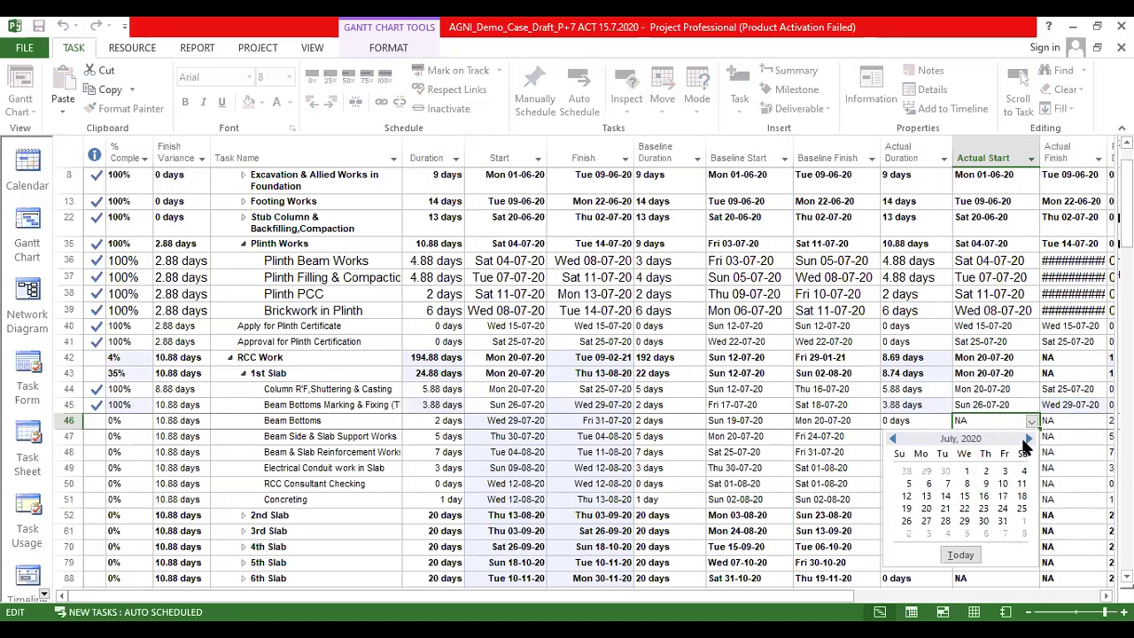
pyautogui.click(1002, 521)
pyautogui.click(1072, 420)
pyautogui.click(1098, 421)
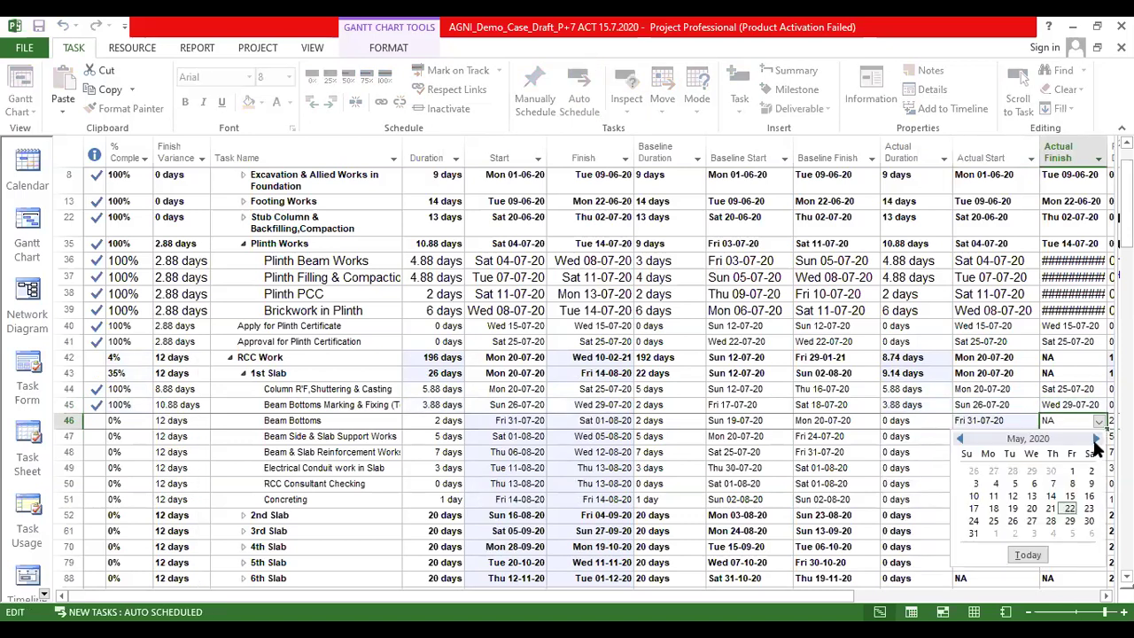
pyautogui.click(1096, 439)
pyautogui.click(1096, 439)
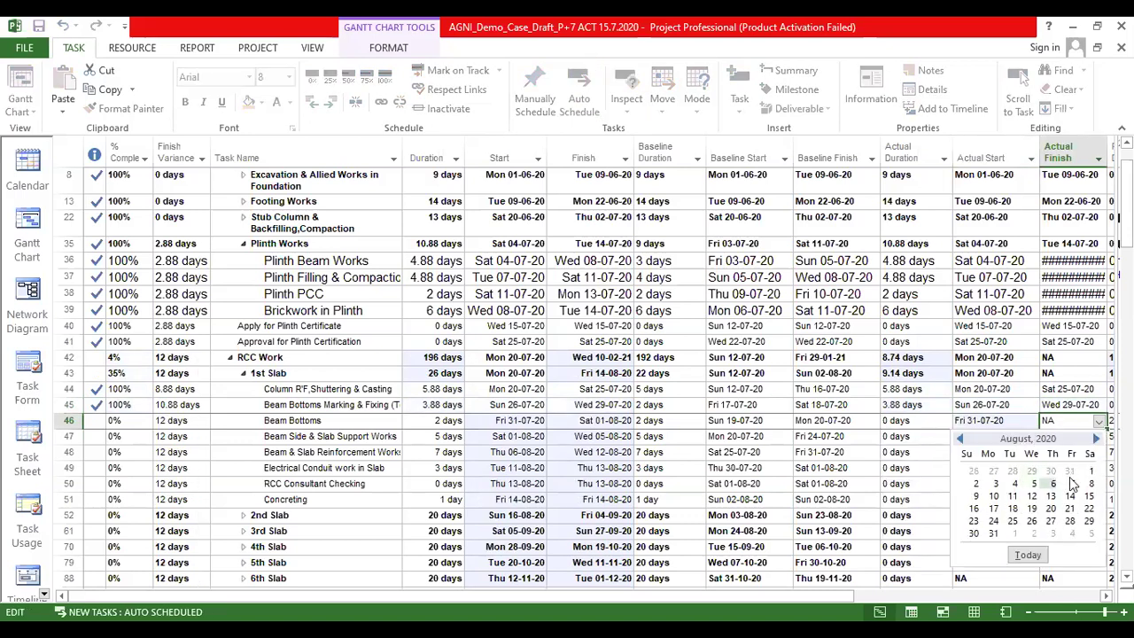
pyautogui.click(995, 484)
# Step: Set Beam Side & Slab Support Works' Actual Start to 03-08-20 and its Actual Finish to 09-08-20
pyautogui.click(1028, 439)
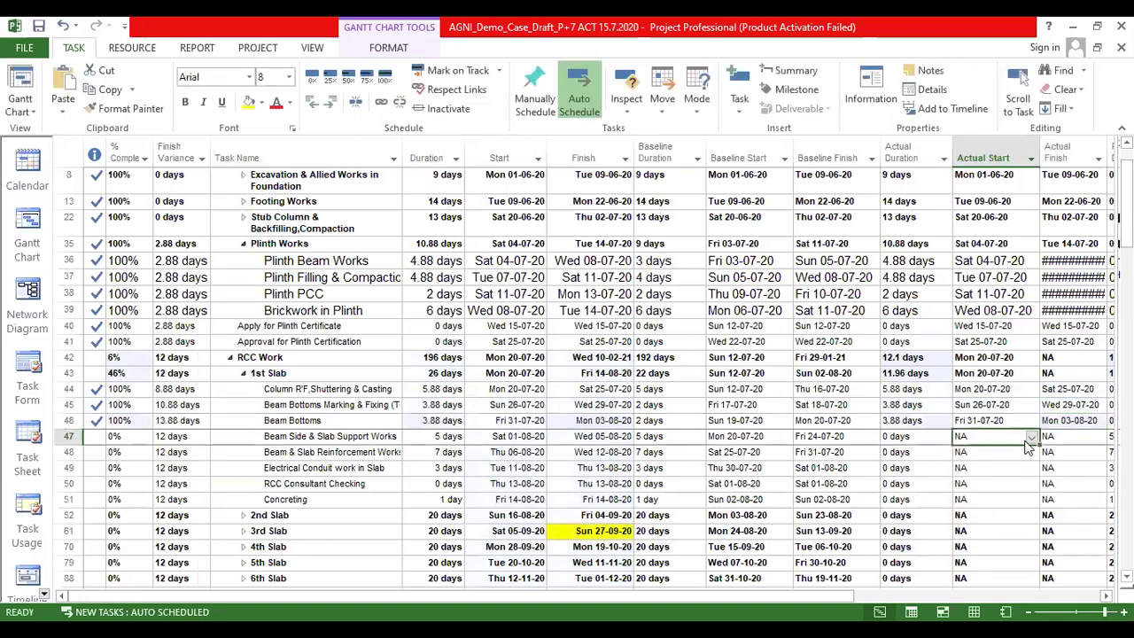
pyautogui.click(1031, 437)
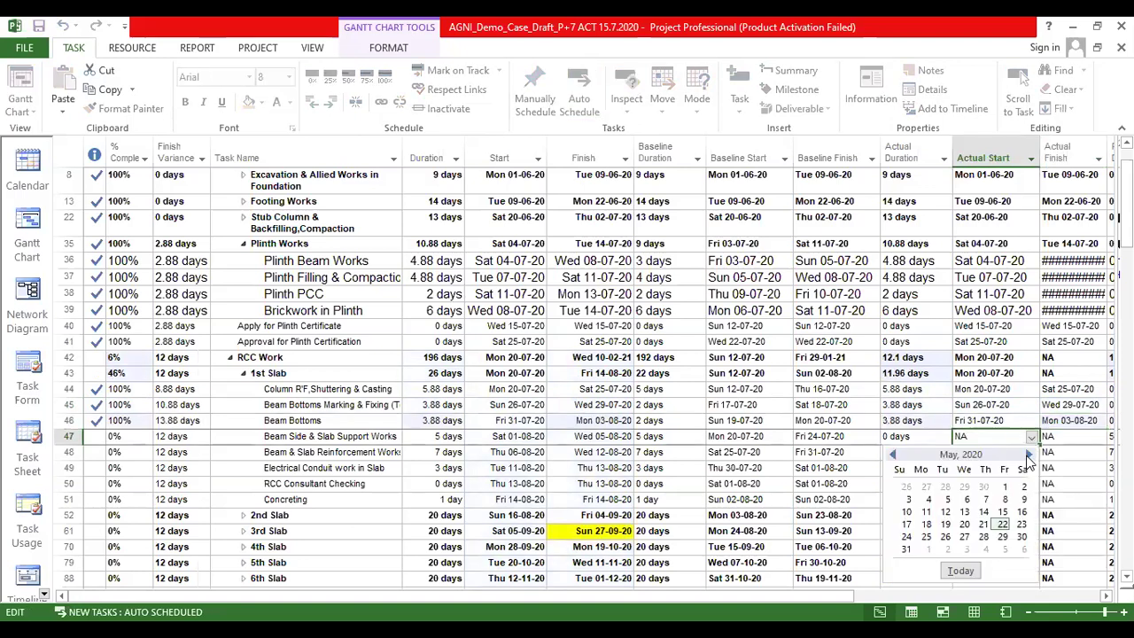
pyautogui.click(1028, 455)
pyautogui.click(1028, 455)
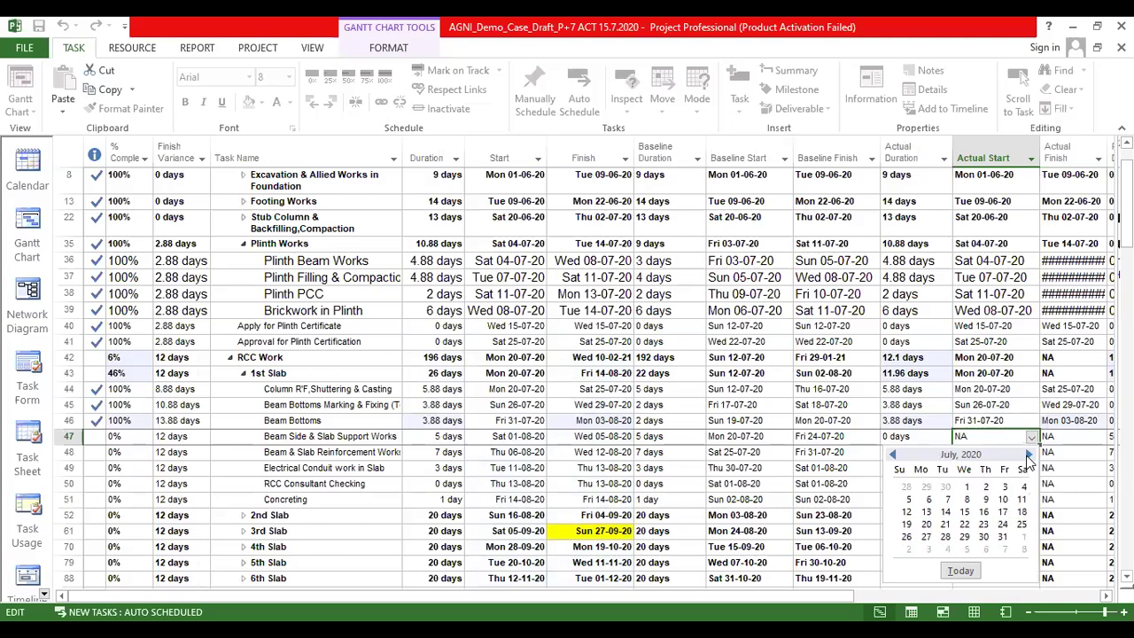
pyautogui.click(1028, 455)
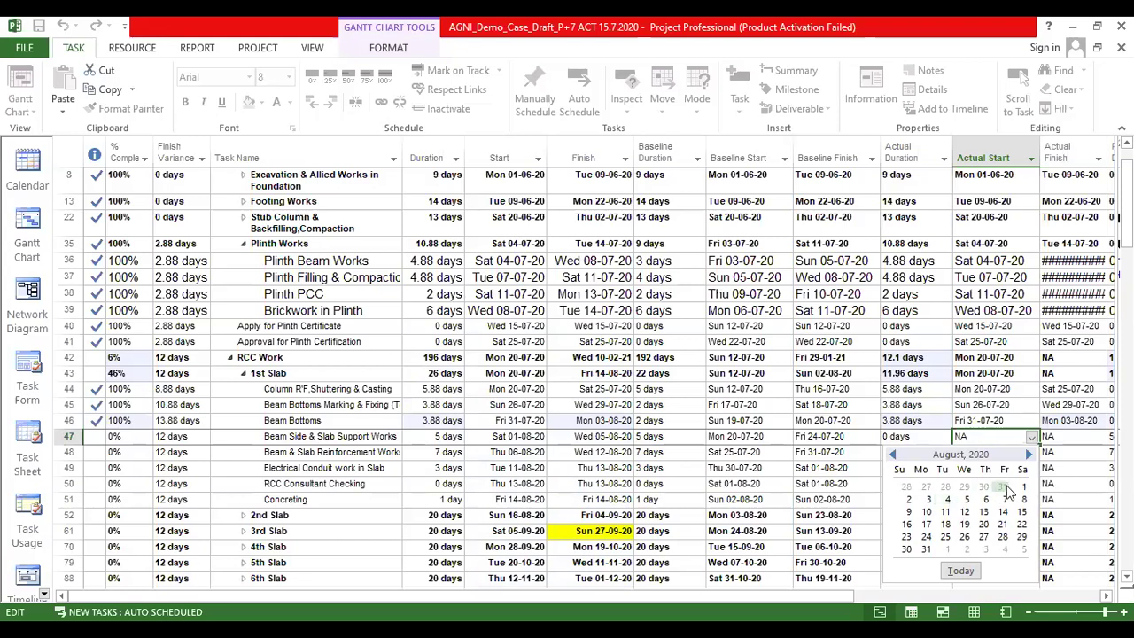
pyautogui.click(930, 500)
pyautogui.click(1058, 436)
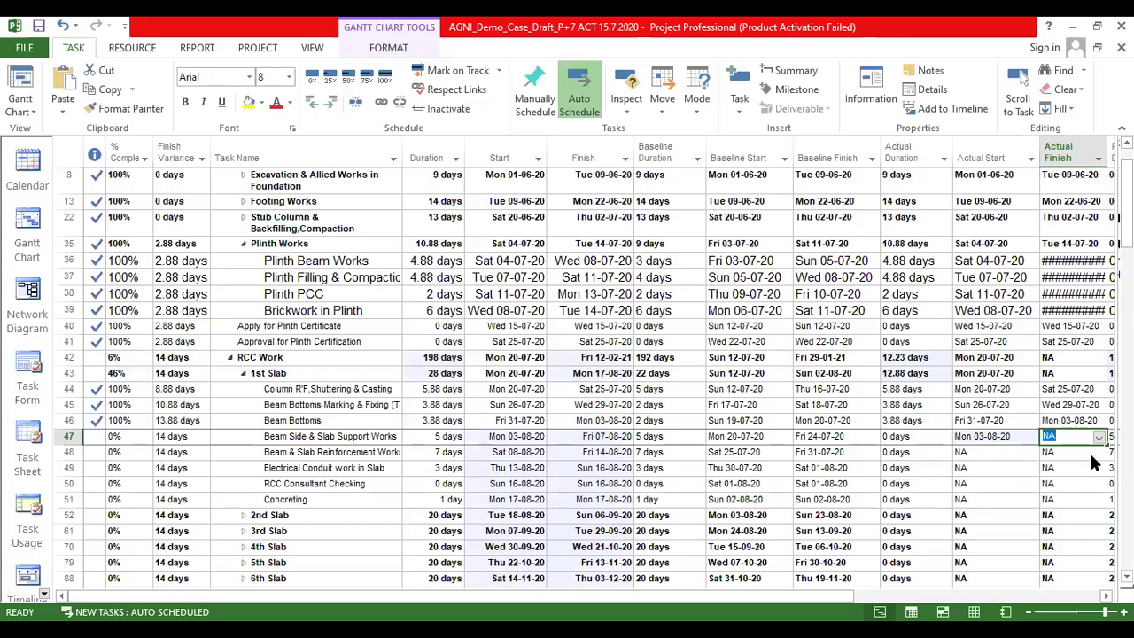
pyautogui.click(1098, 437)
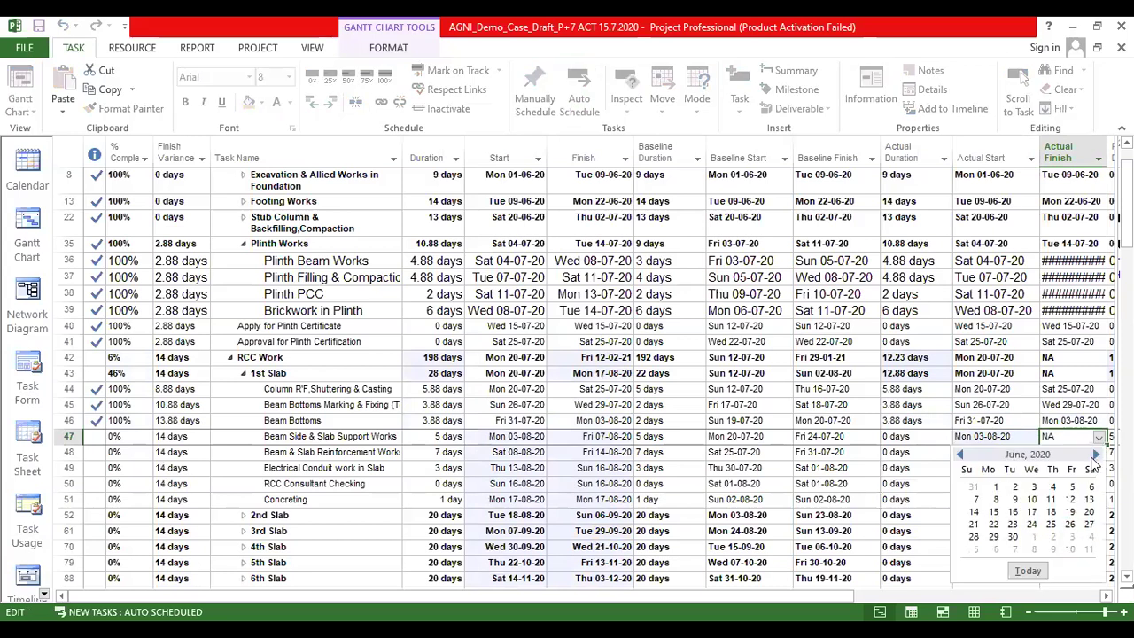
pyautogui.click(1095, 455)
pyautogui.click(1096, 455)
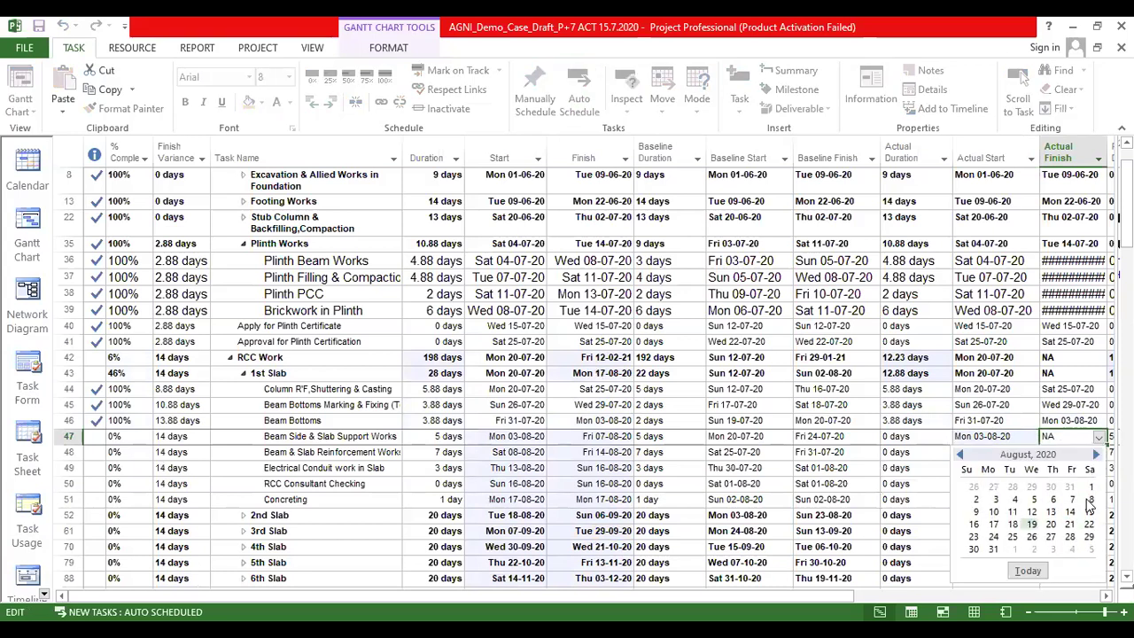
# Step: Set the 1st Slab's Beam & Slab Reinforcement Works Actual Start to 10-08-20 and its Actual Finish to 17-08-20
pyautogui.click(972, 454)
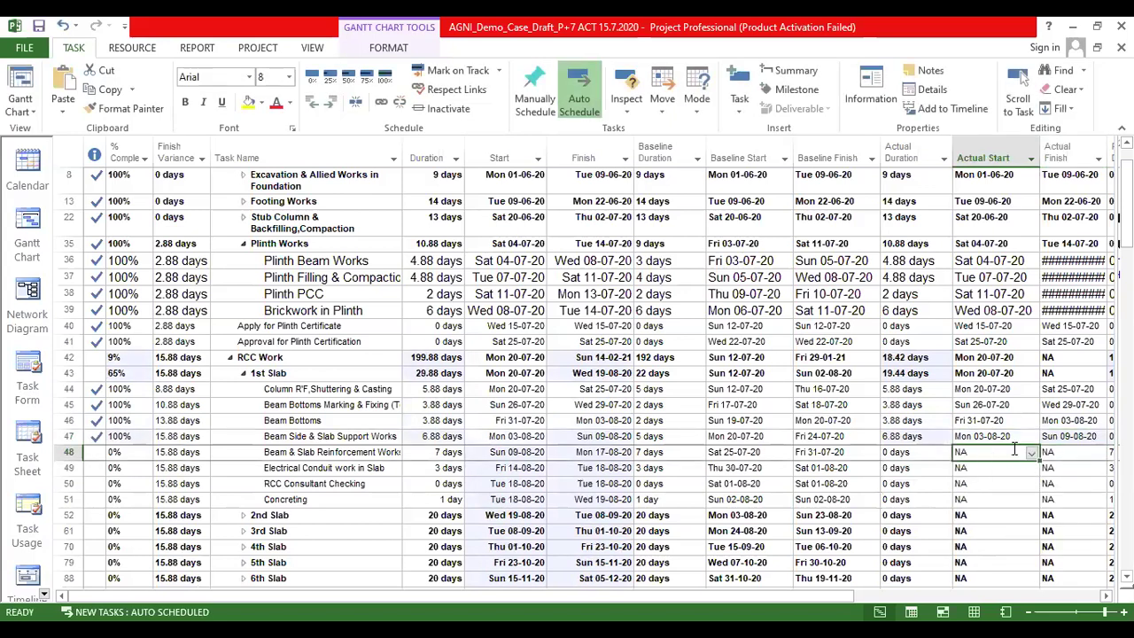
pyautogui.click(1032, 453)
pyautogui.click(1028, 471)
pyautogui.click(1027, 471)
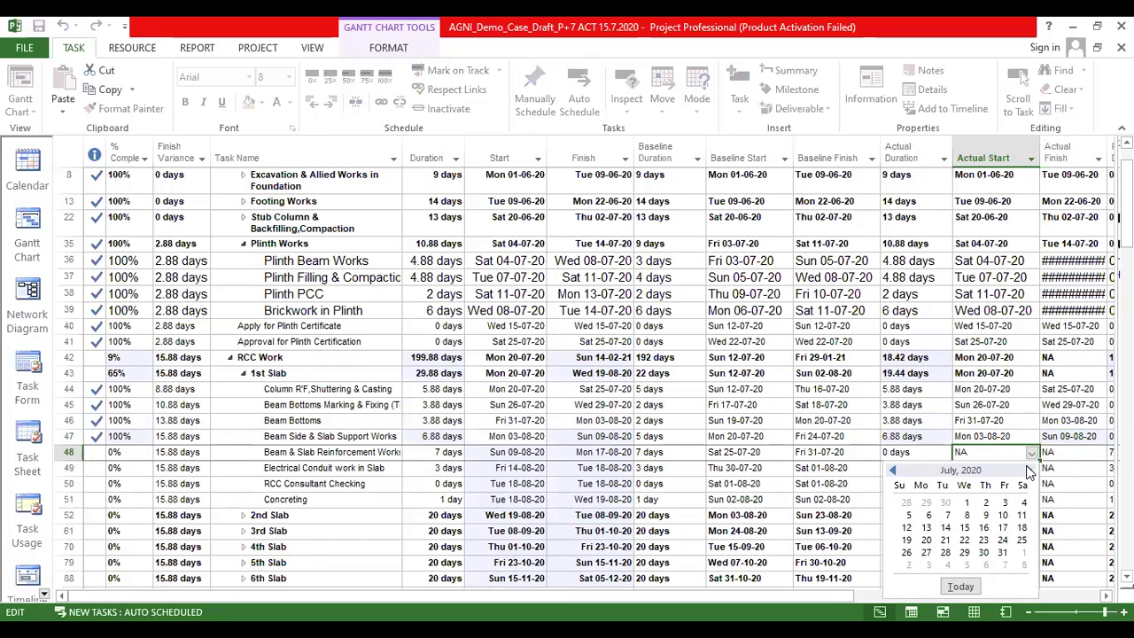
pyautogui.click(1028, 472)
pyautogui.click(928, 530)
pyautogui.click(1068, 452)
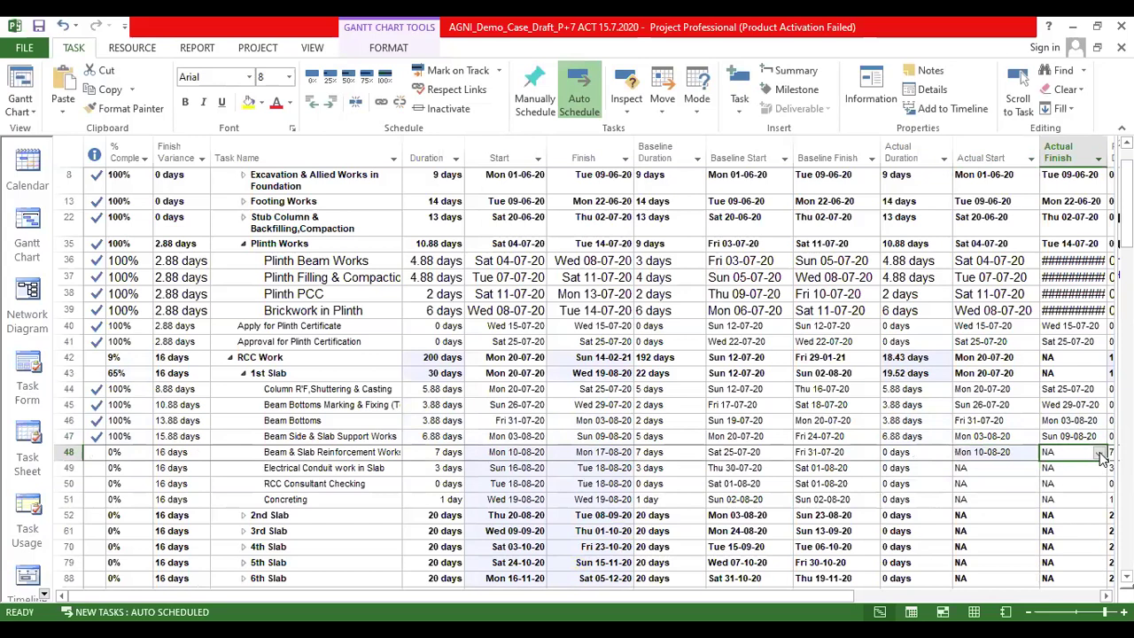
pyautogui.click(1098, 453)
pyautogui.click(1096, 471)
pyautogui.click(1096, 471)
pyautogui.click(1095, 471)
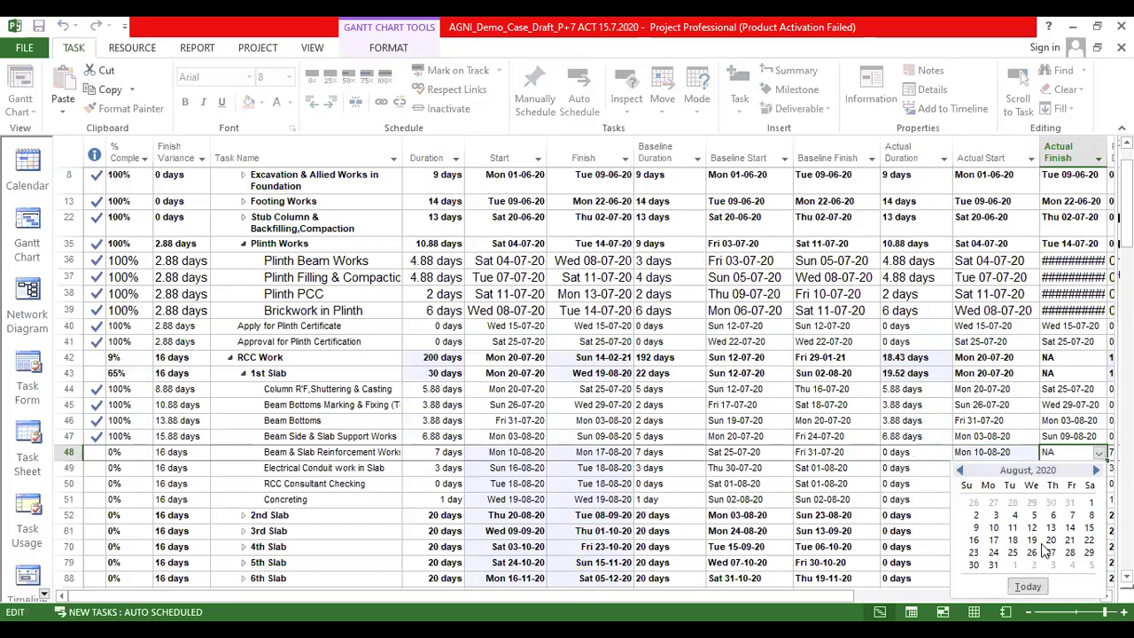
pyautogui.click(994, 540)
pyautogui.click(994, 468)
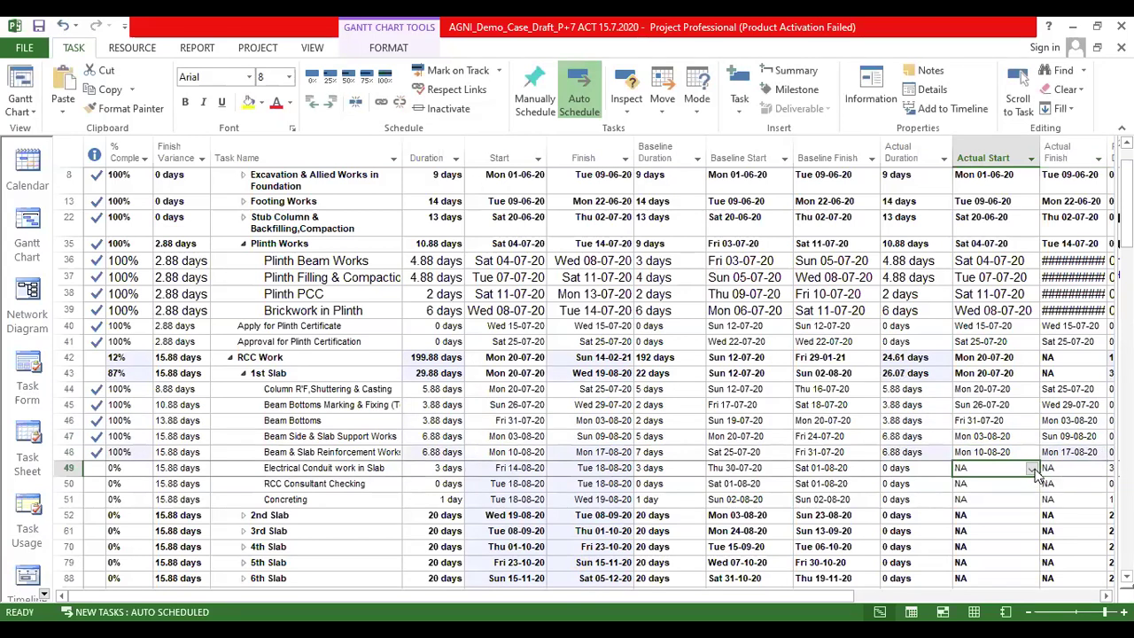
pyautogui.click(1033, 469)
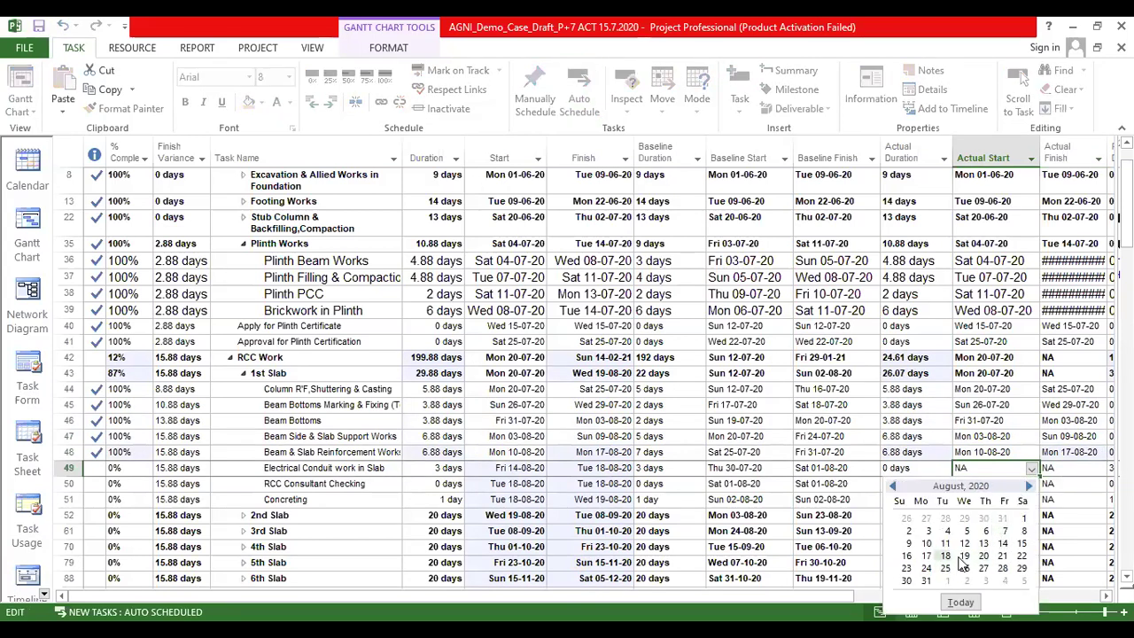
pyautogui.click(1002, 543)
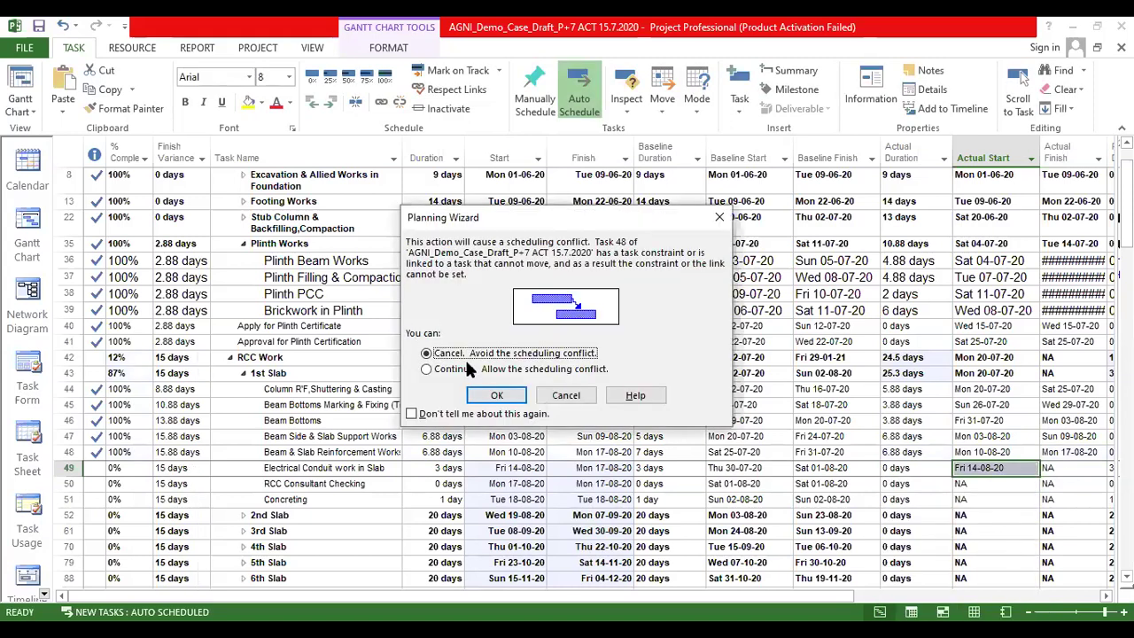
pyautogui.click(721, 222)
# Step: Set Electrical Conduit work in Slab's Actual Start to 14-08-20 and its Actual Finish to 19-08-20
pyautogui.click(1019, 469)
pyautogui.click(1031, 469)
pyautogui.click(1028, 486)
pyautogui.click(1028, 487)
pyautogui.click(1028, 486)
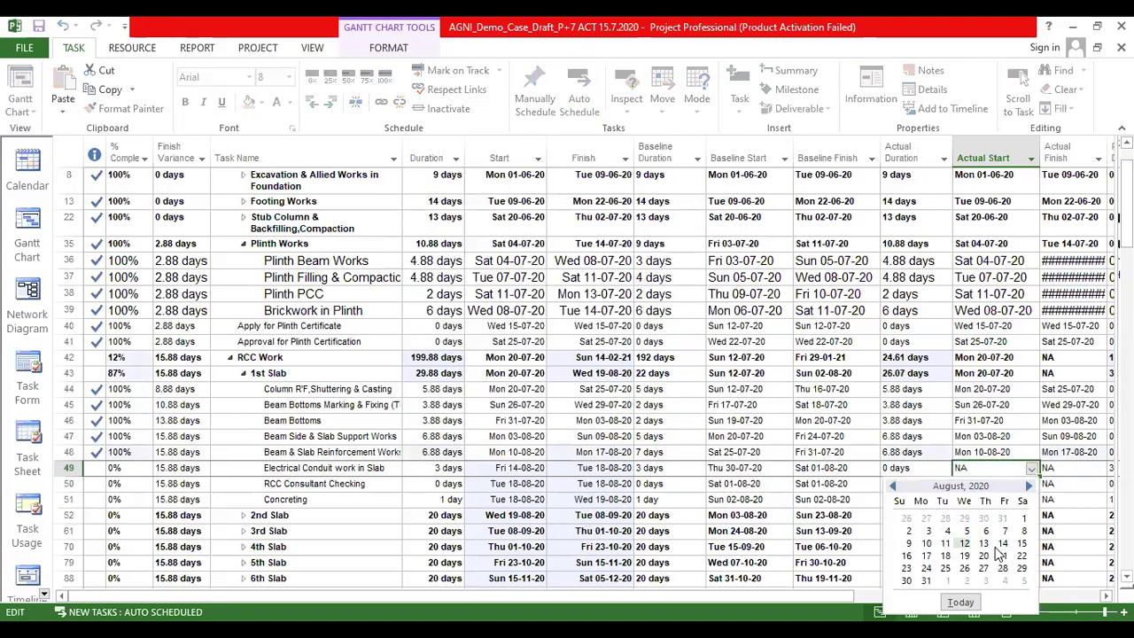
pyautogui.click(1057, 467)
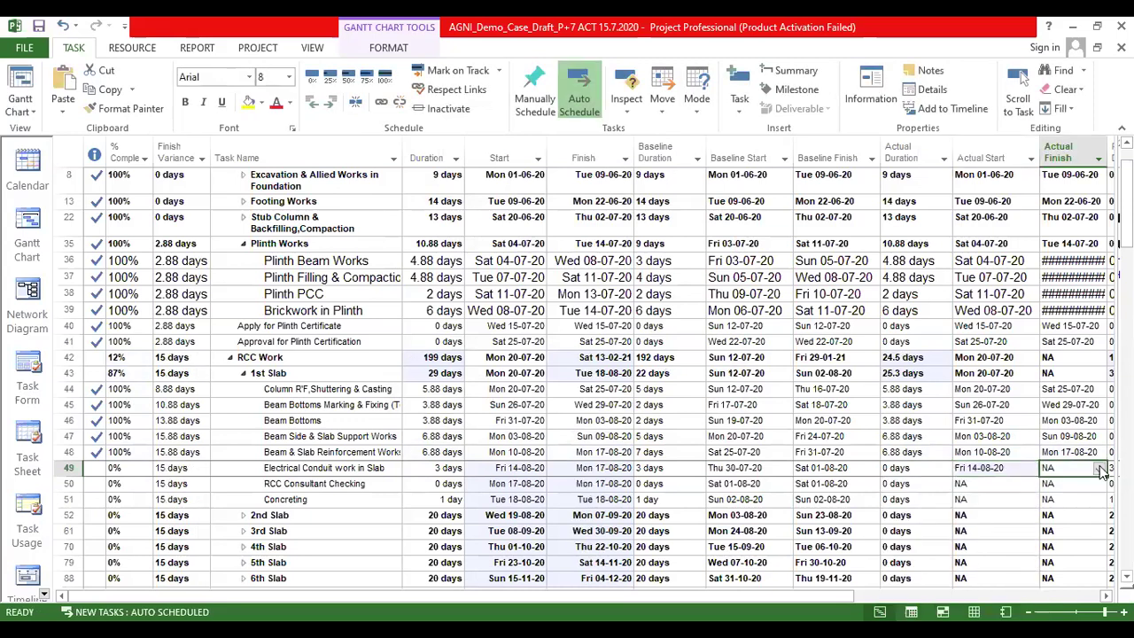
pyautogui.click(1099, 468)
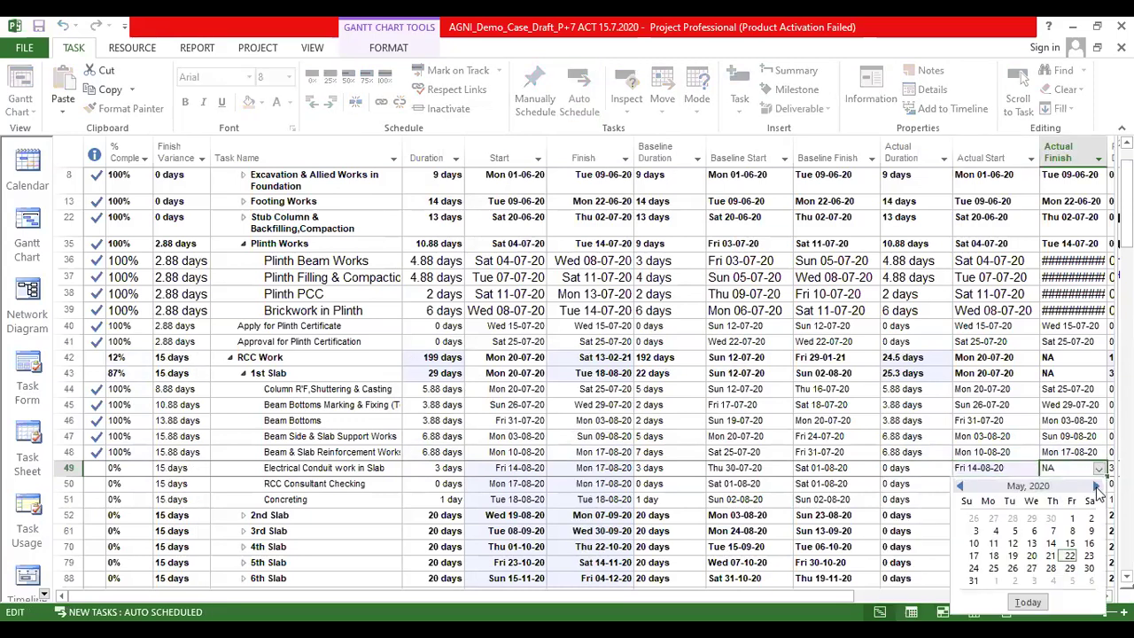
pyautogui.click(1096, 487)
pyautogui.click(1096, 487)
pyautogui.click(1096, 487)
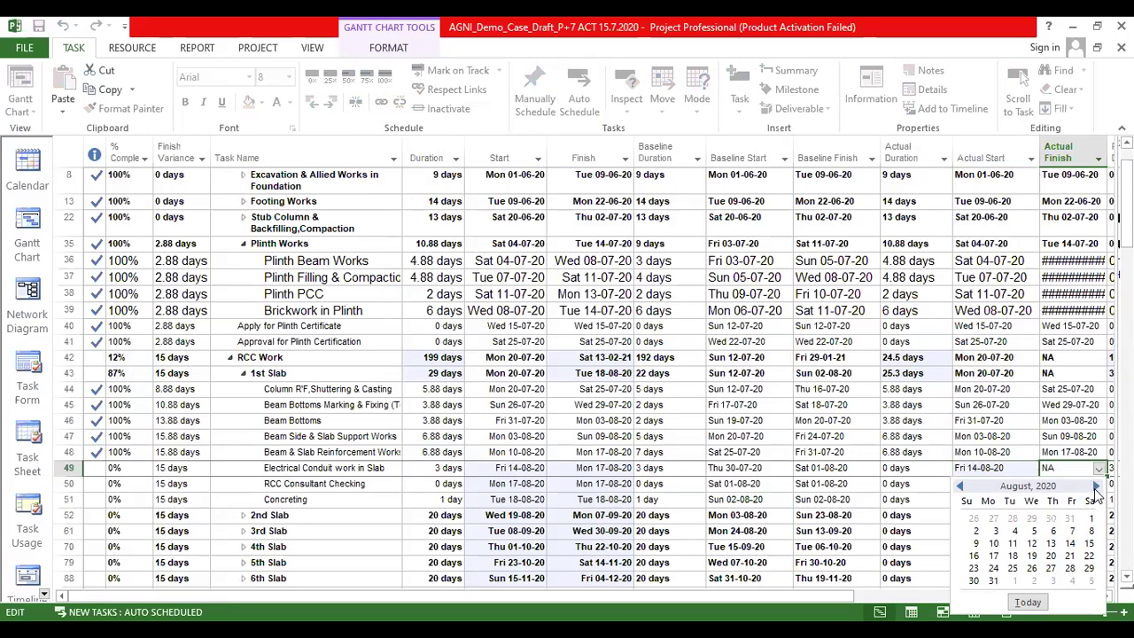
pyautogui.click(1032, 567)
# Step: Set the 1st Slab's RCC Consultant Checking task to 100% complete
pyautogui.click(986, 478)
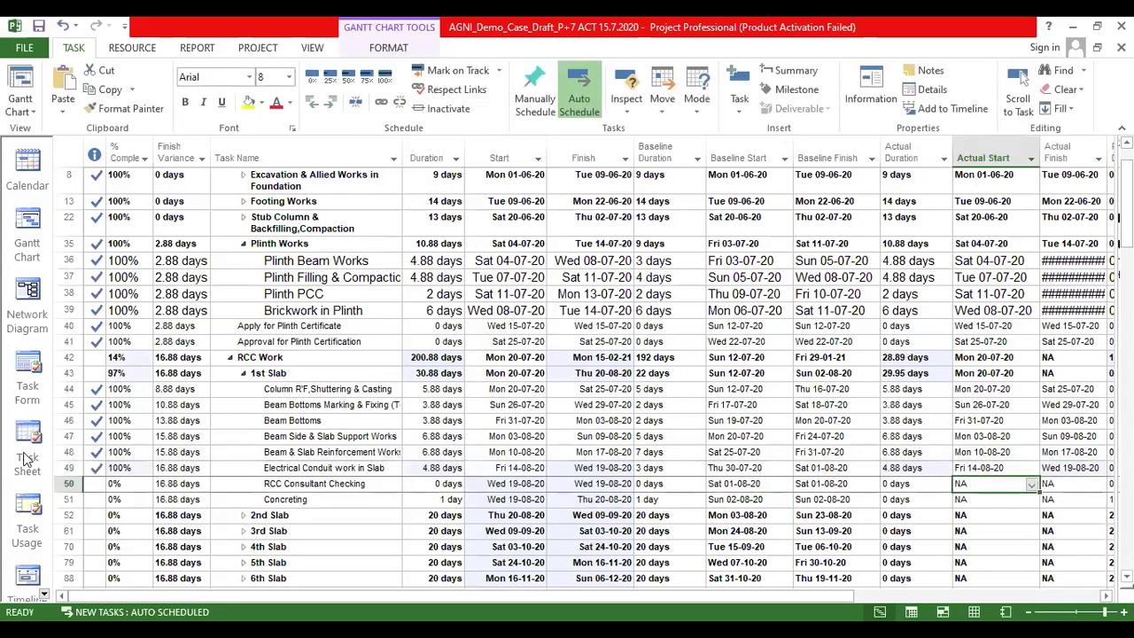
pyautogui.click(137, 483)
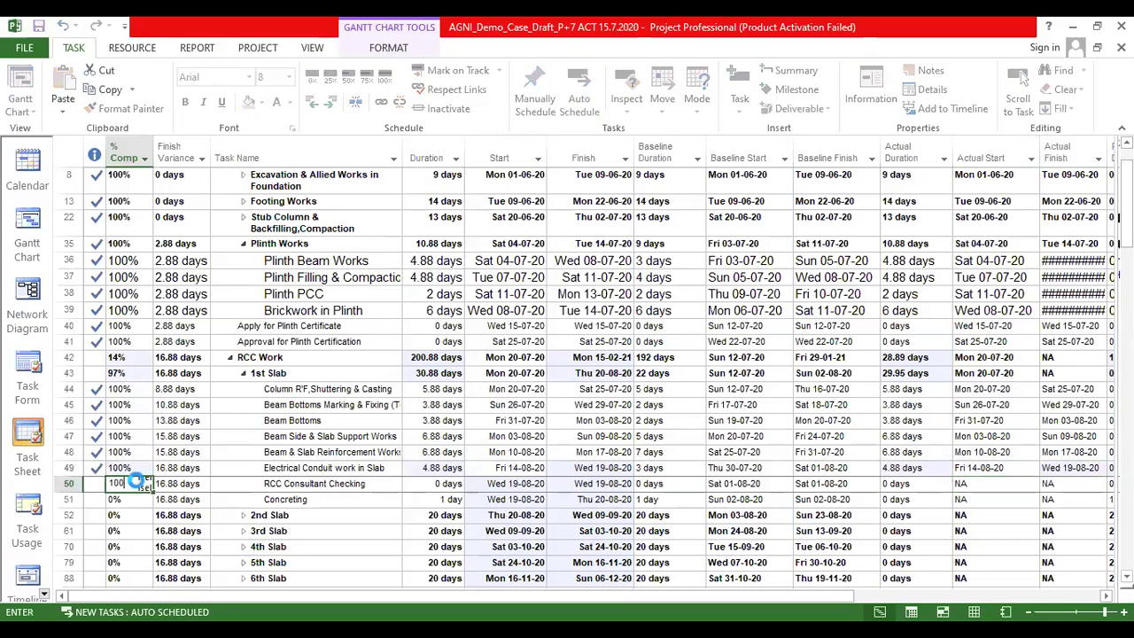
pyautogui.write('100')
pyautogui.press('Return')
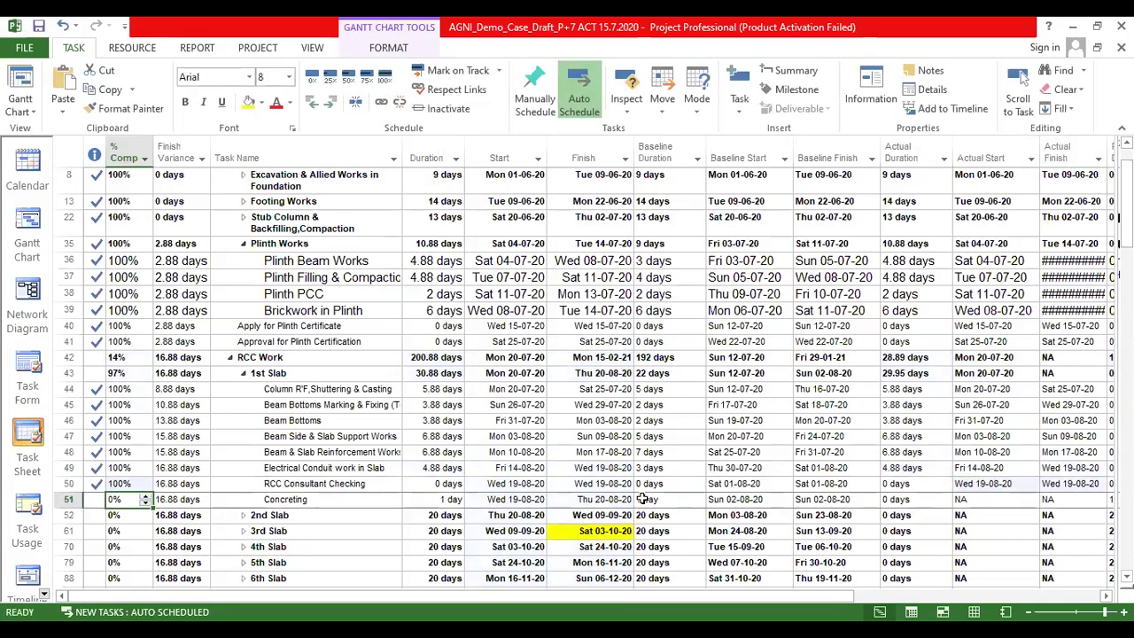
# Step: Set the 1st Slab's Concreting Actual Start to 20-08-20 and its Actual Finish to 21-08-20
pyautogui.click(992, 501)
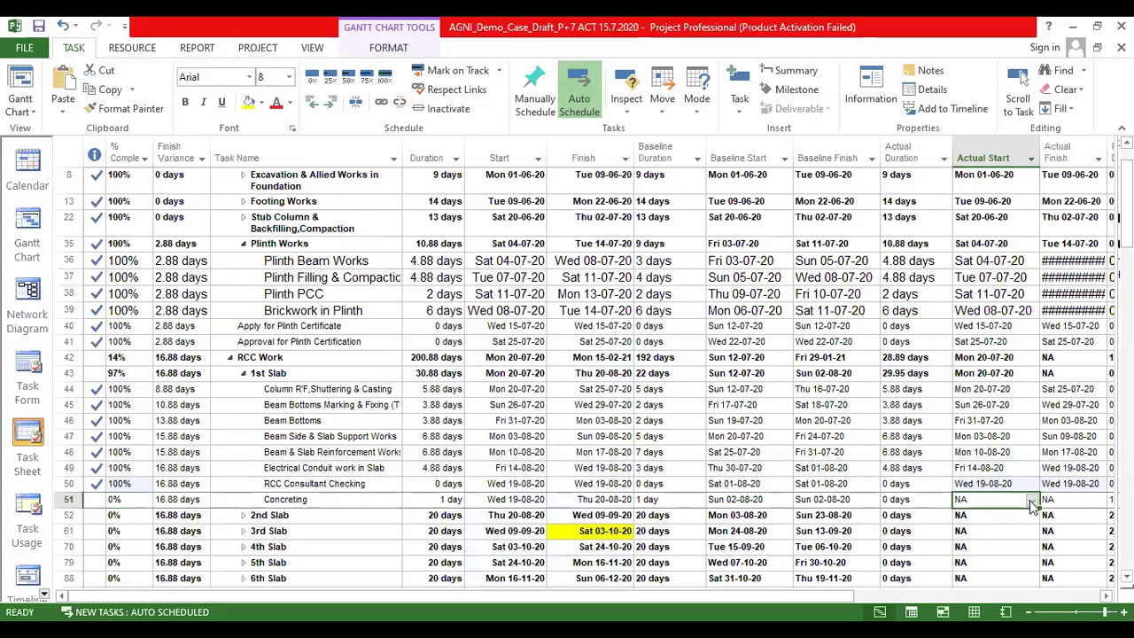
pyautogui.click(1030, 502)
pyautogui.click(942, 490)
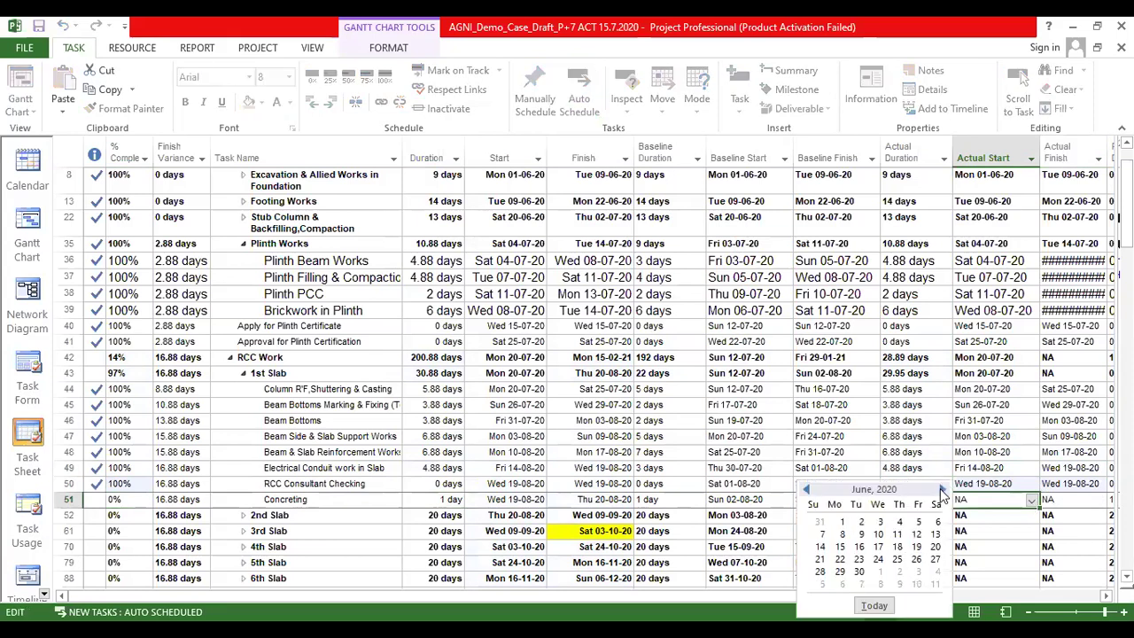
pyautogui.click(941, 490)
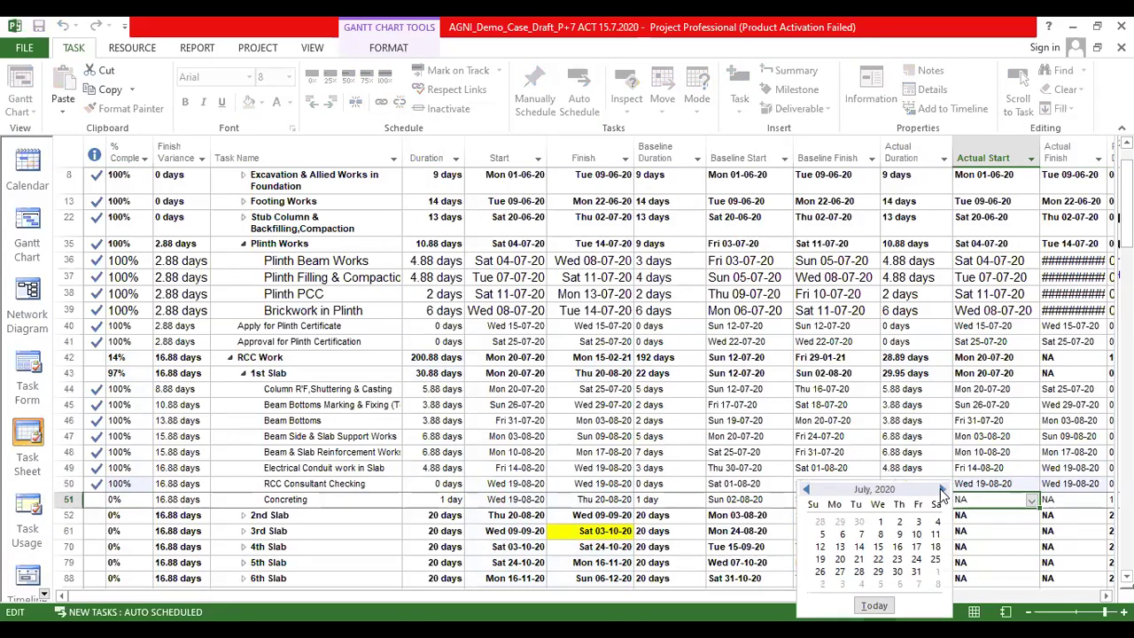
pyautogui.click(941, 490)
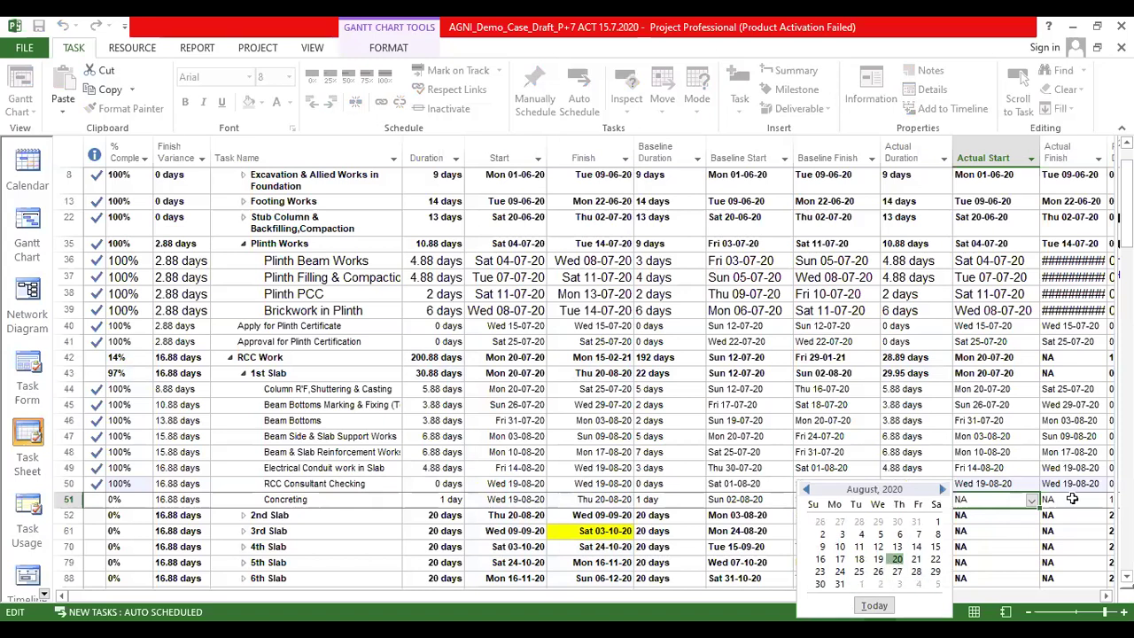
pyautogui.click(896, 559)
pyautogui.press('Tab')
pyautogui.hotkey('alt', 'Down')
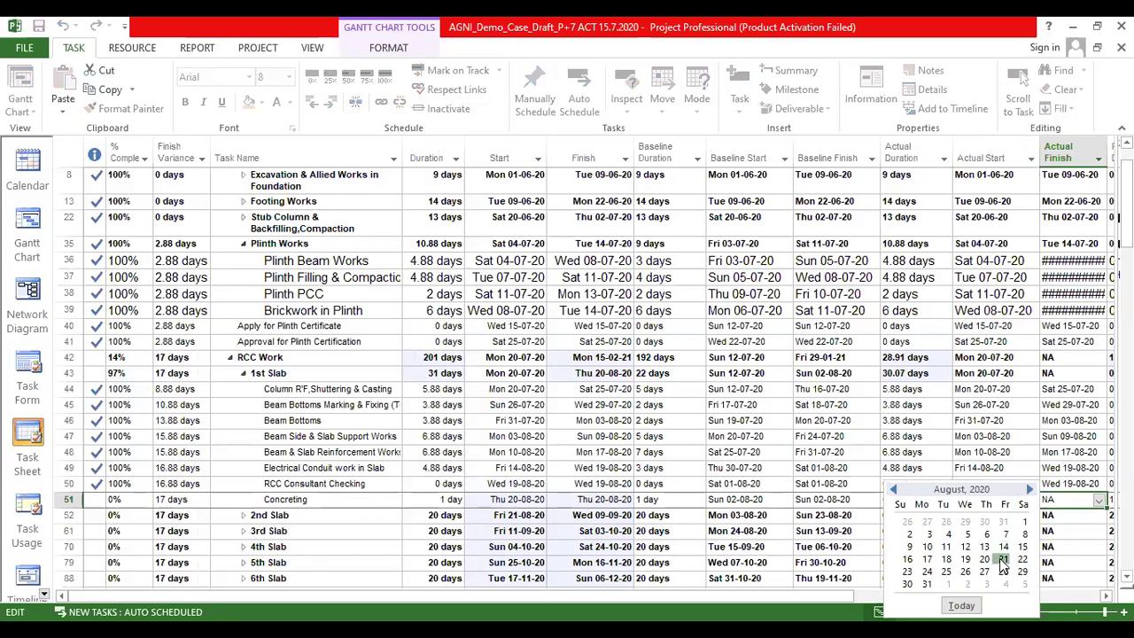
pyautogui.click(1002, 560)
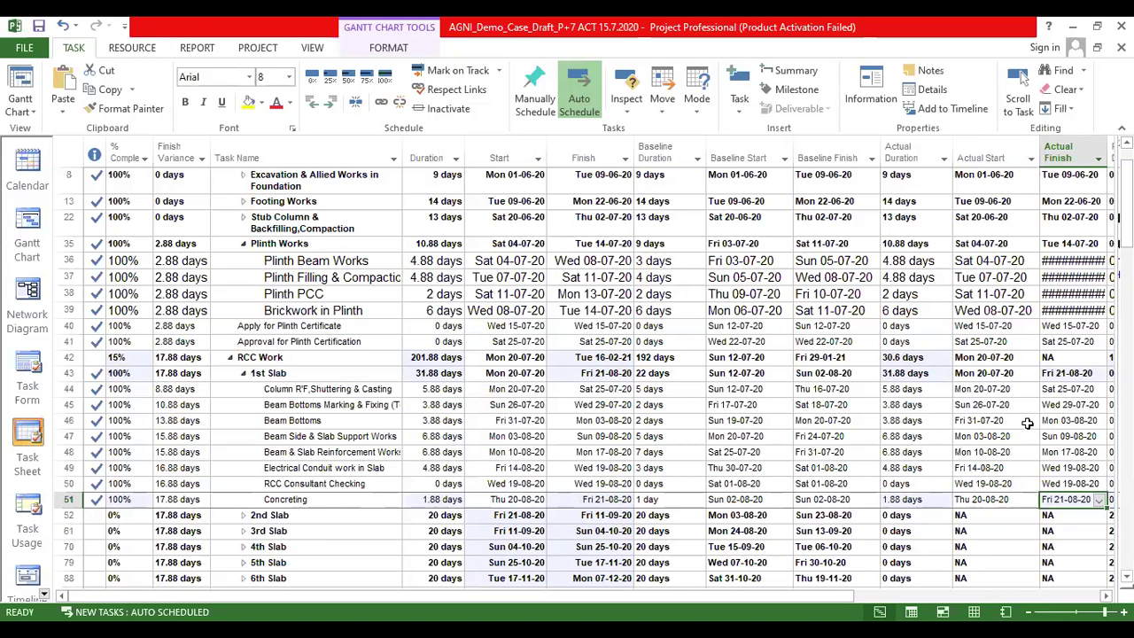
# Step: Expand the 2nd Slab summary task and select its Column R'F,Shuttering & Casting subtask
pyautogui.scroll(-2, 359, 418)
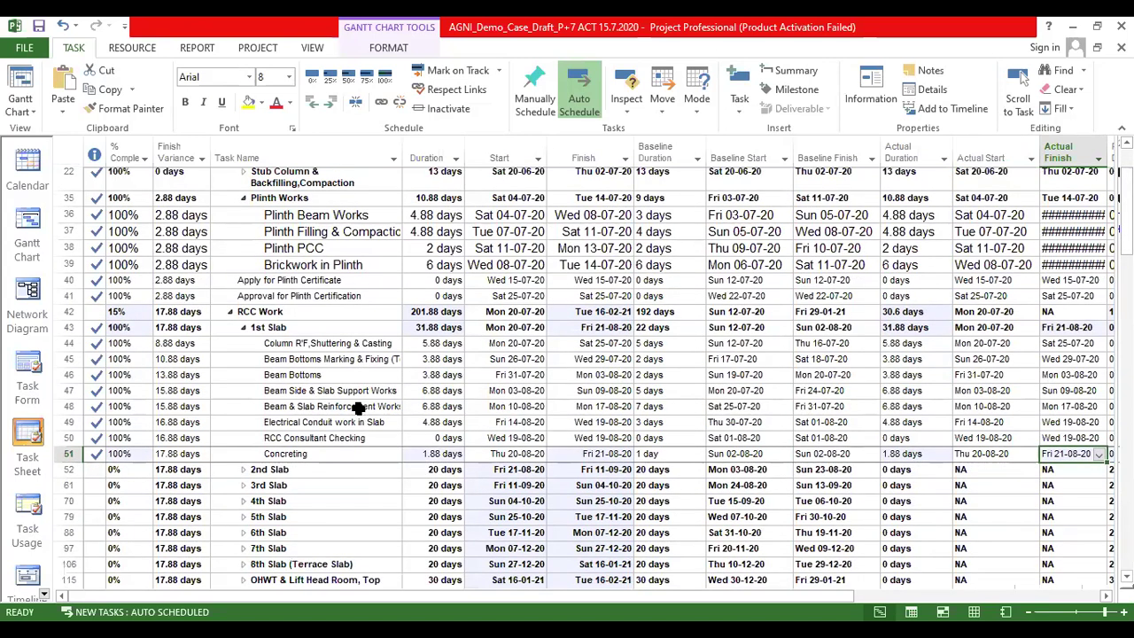
pyautogui.click(243, 397)
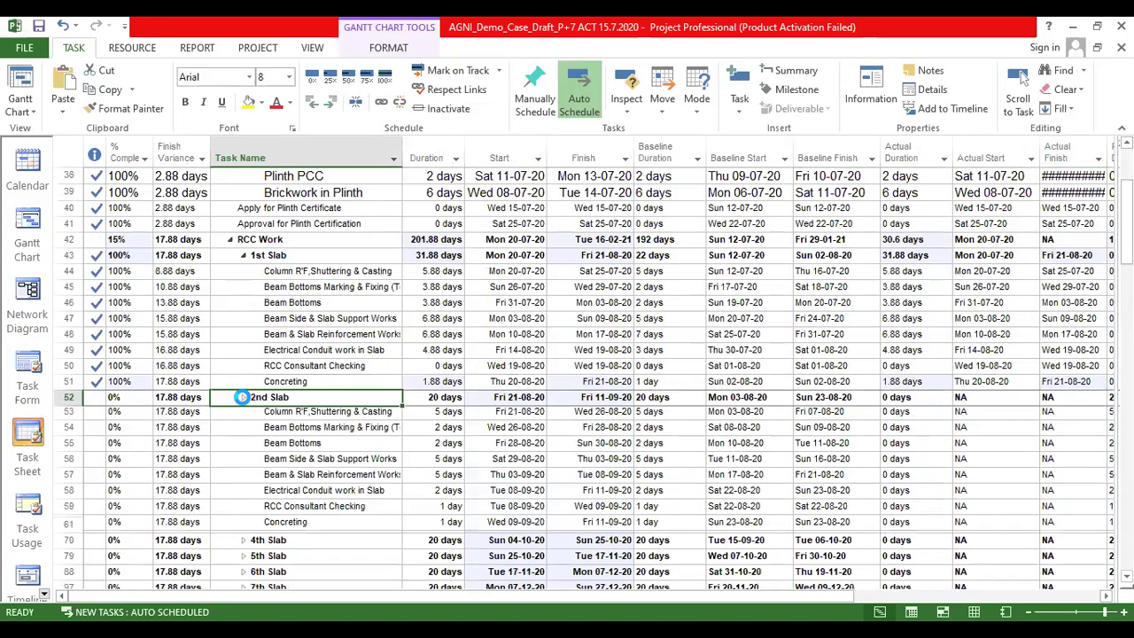
pyautogui.click(321, 415)
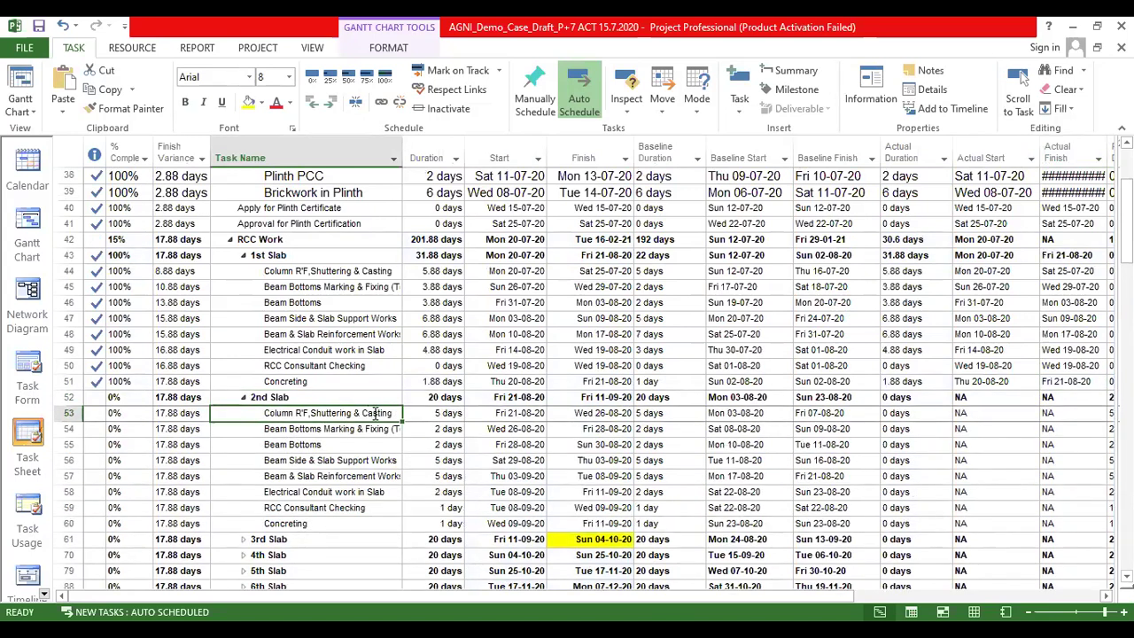
pyautogui.click(986, 414)
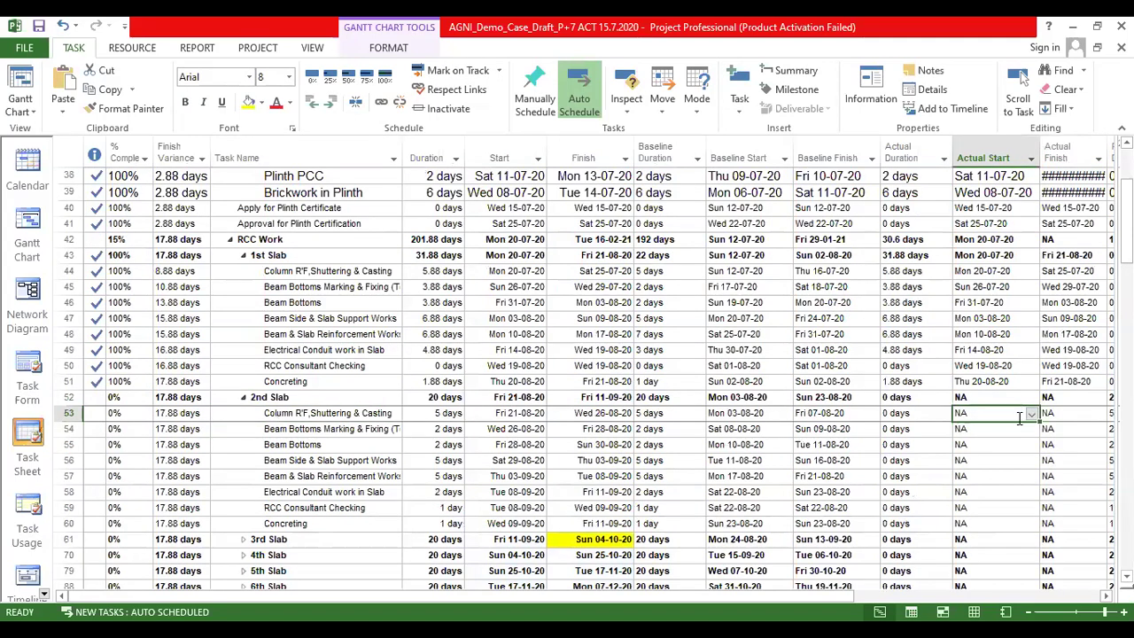
pyautogui.click(1028, 412)
pyautogui.click(1031, 414)
pyautogui.click(1029, 431)
pyautogui.click(1028, 431)
pyautogui.click(1029, 431)
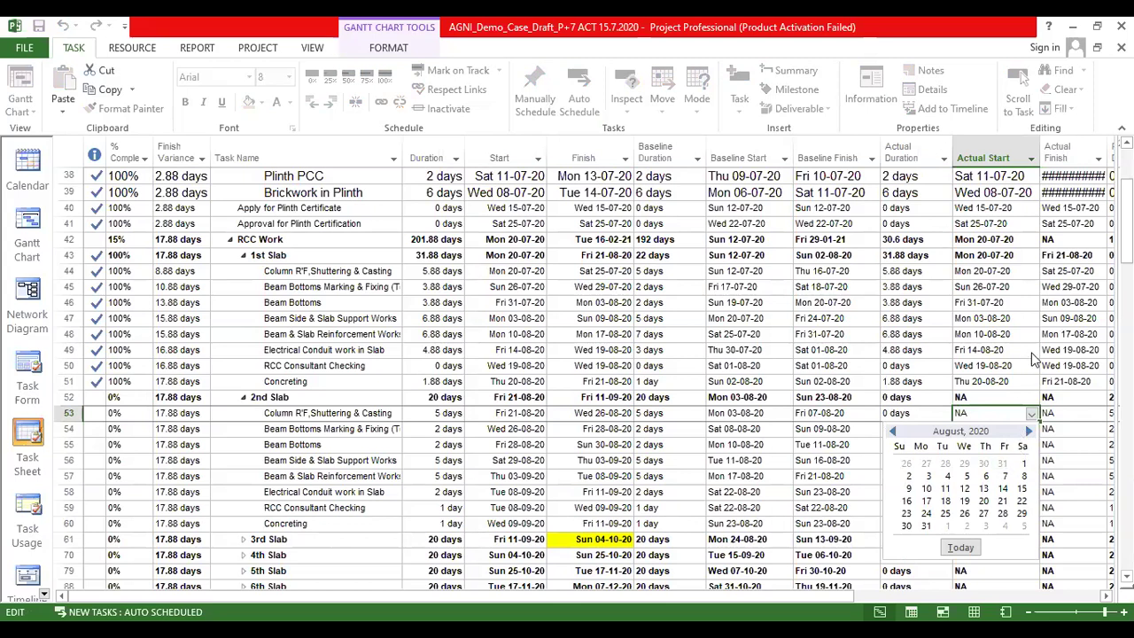
pyautogui.press('Escape')
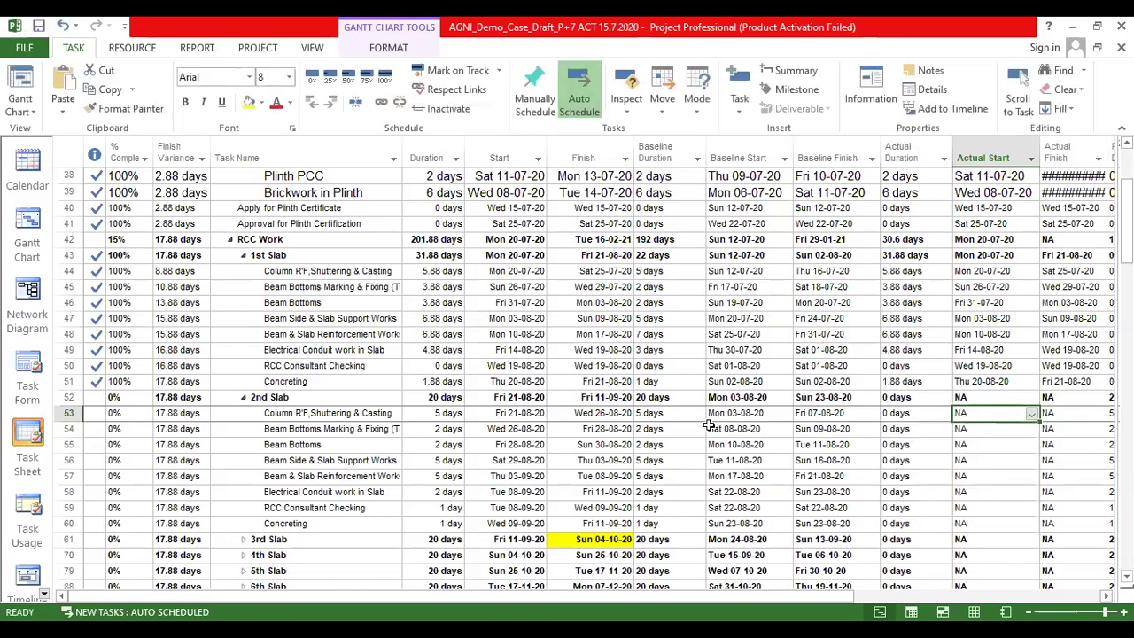
# Step: Set the 2nd Slab's Column R'F,Shuttering & Casting Actual Start to 21-08-20 and mark the task 100% complete
pyautogui.click(503, 415)
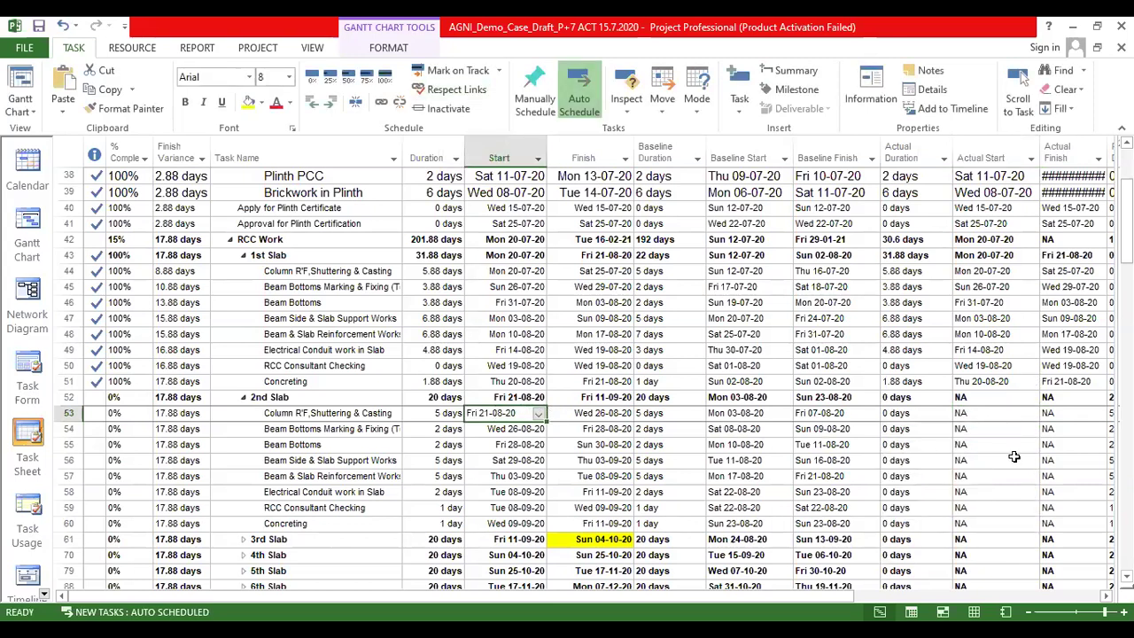
pyautogui.click(995, 412)
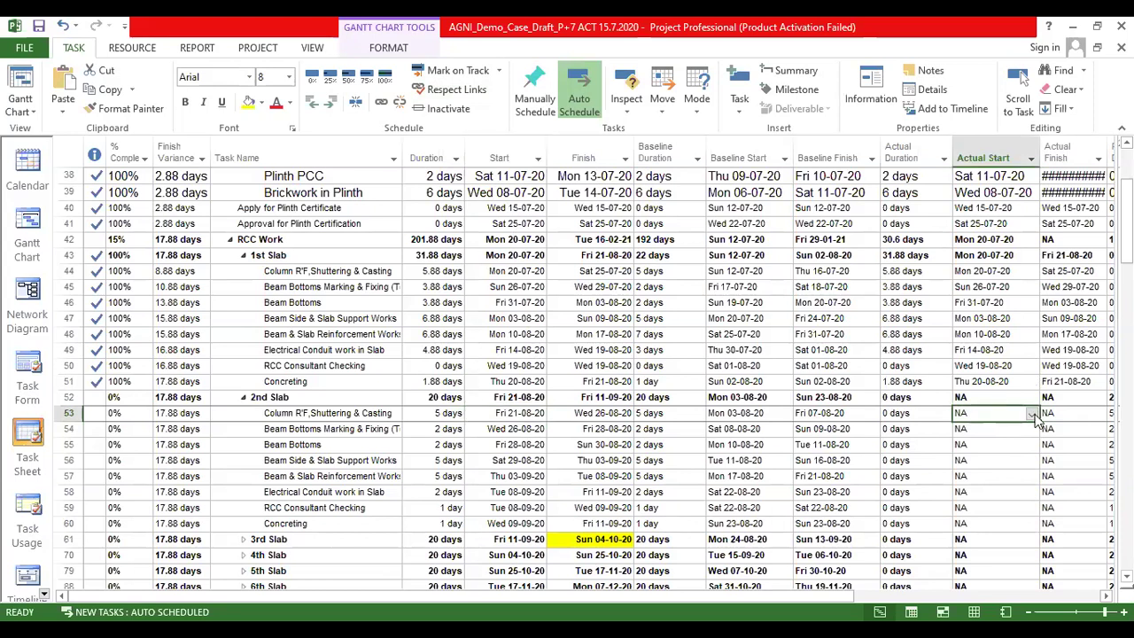
pyautogui.click(1031, 414)
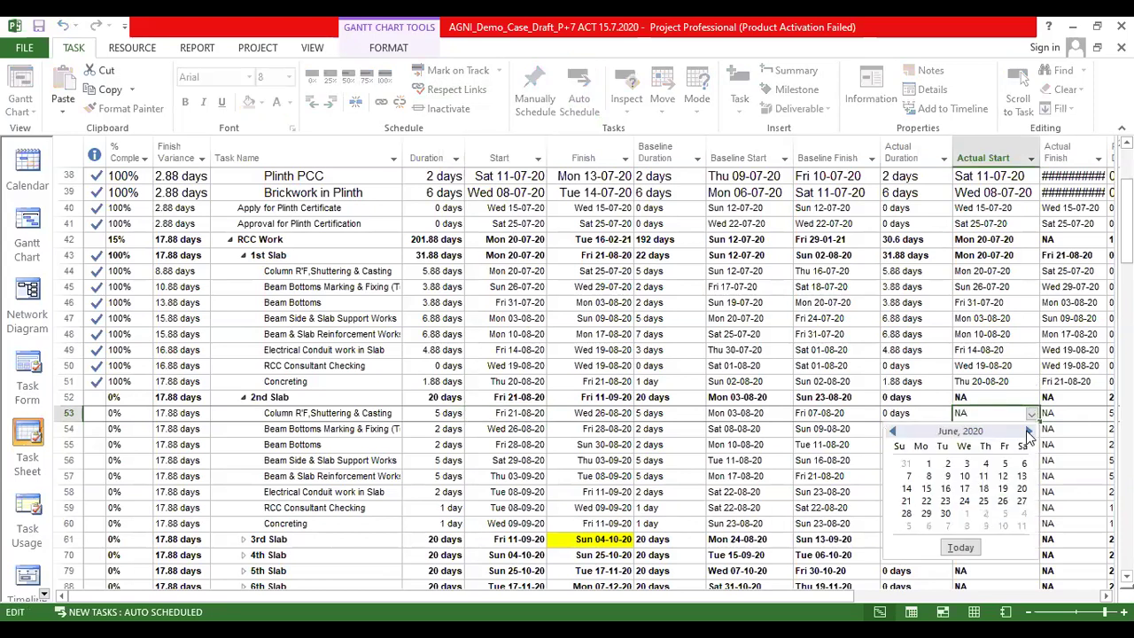
pyautogui.click(1027, 432)
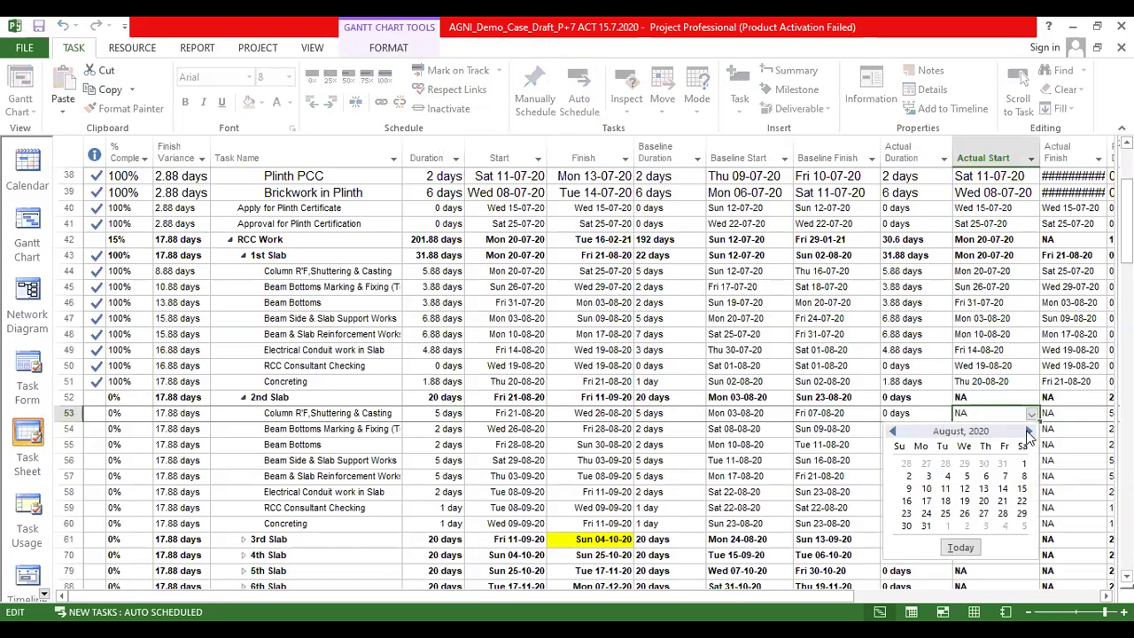
pyautogui.click(1002, 501)
pyautogui.click(117, 413)
pyautogui.write('10')
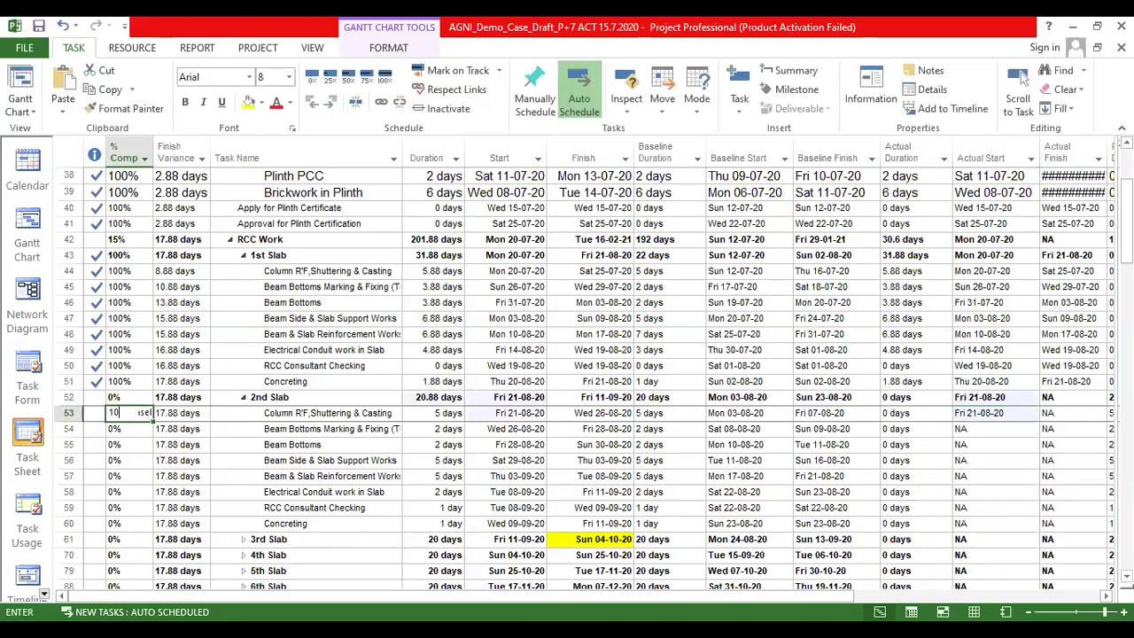
pyautogui.write('0')
pyautogui.press('Return')
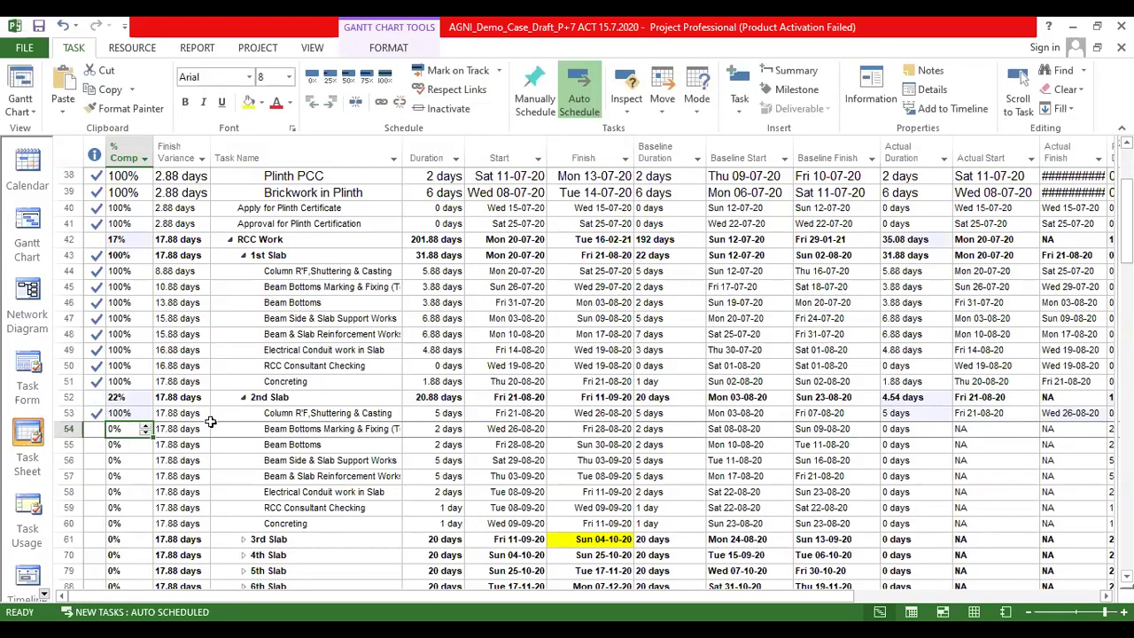
pyautogui.press('Up')
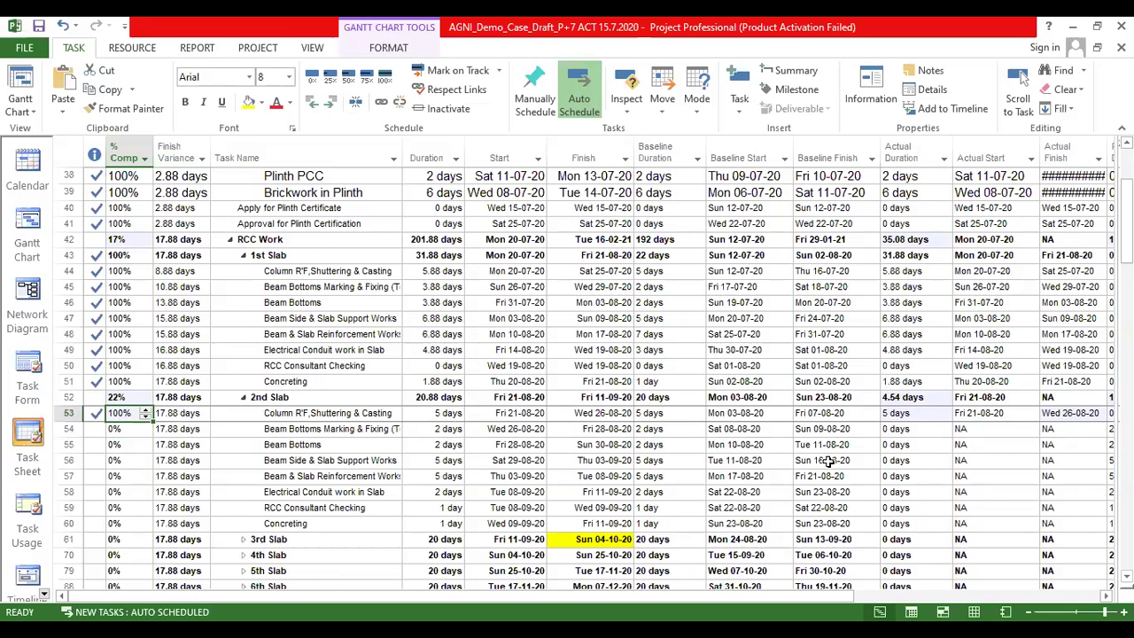
# Step: Compare the Duration, Baseline Duration, Actual Duration and actual dates of the 2nd Slab's Column R'F,Shuttering & Casting task
pyautogui.click(999, 415)
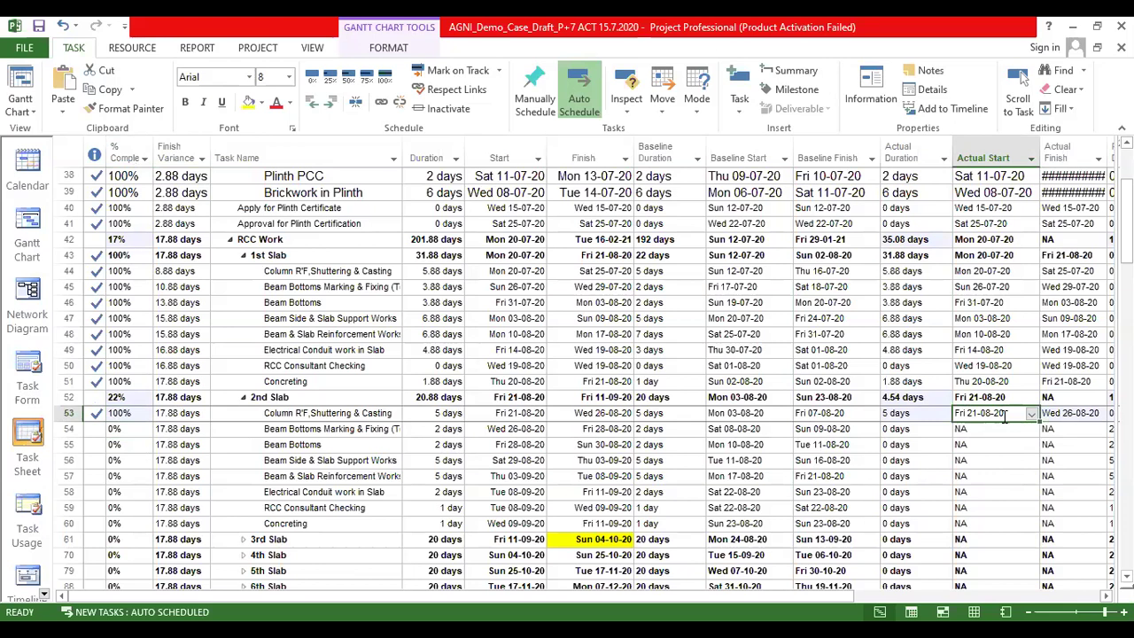
pyautogui.click(128, 414)
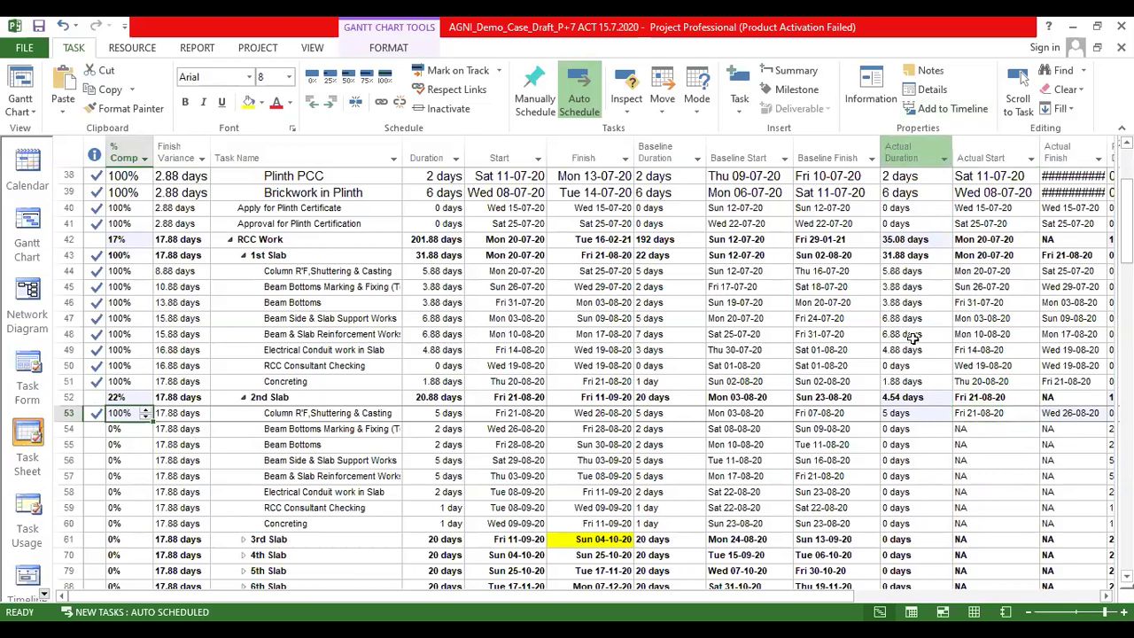
pyautogui.click(904, 413)
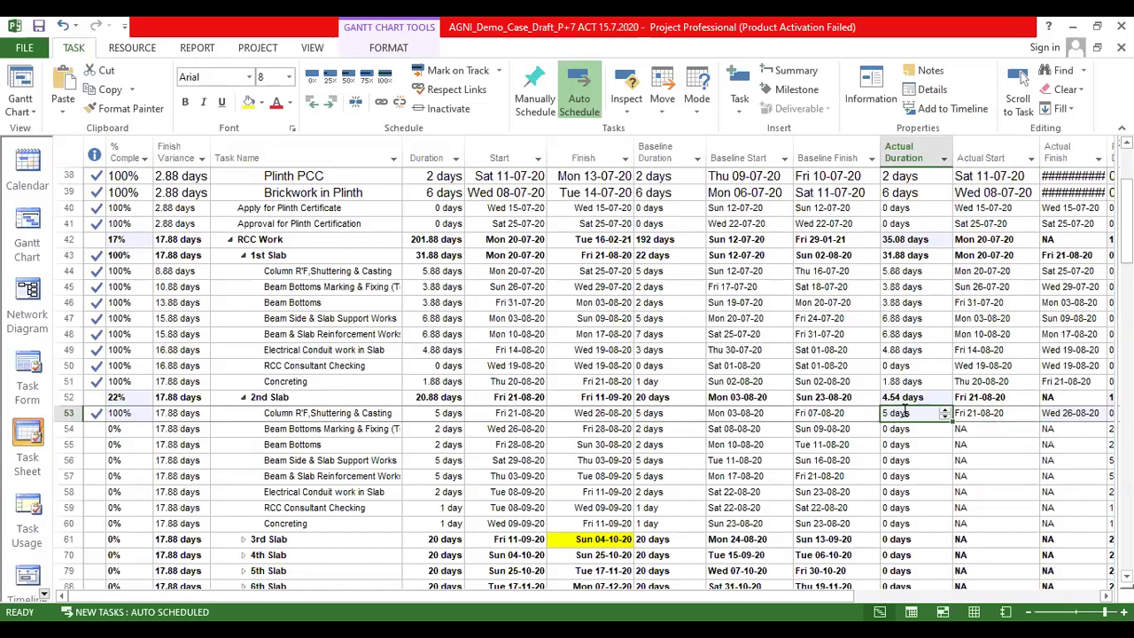
pyautogui.click(660, 413)
pyautogui.click(441, 414)
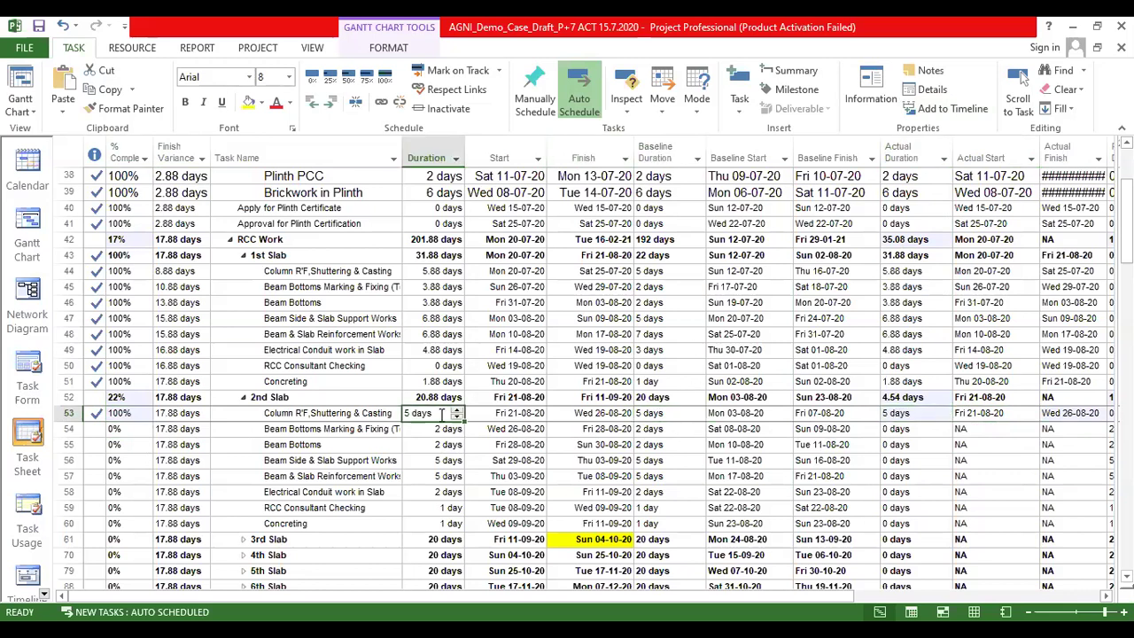
pyautogui.click(678, 414)
pyautogui.click(924, 411)
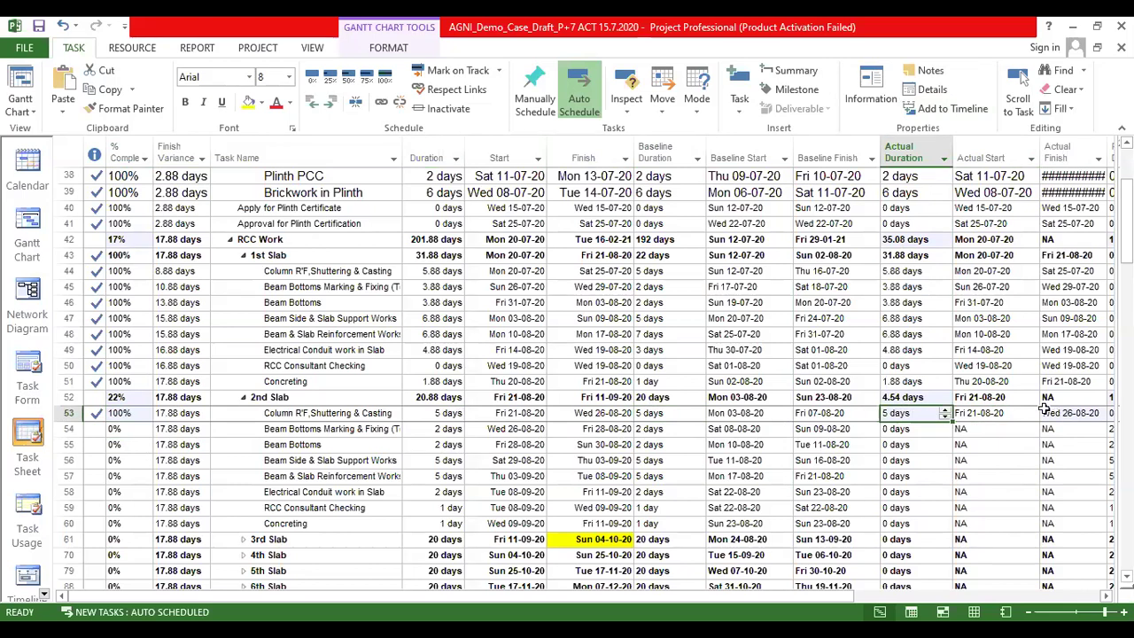
pyautogui.click(963, 415)
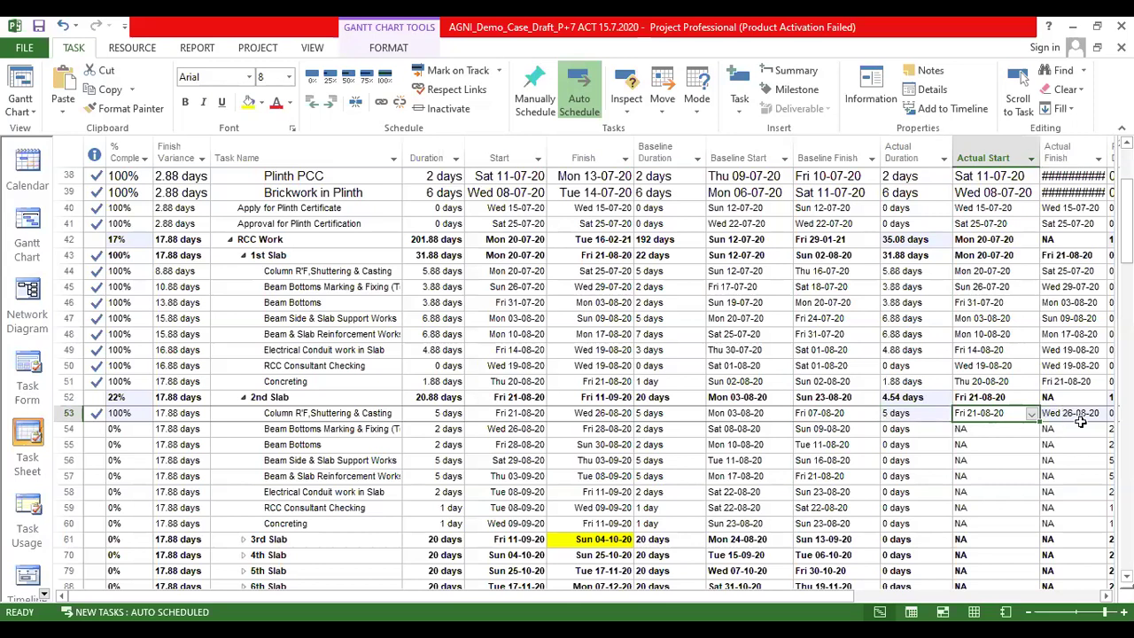
pyautogui.click(130, 412)
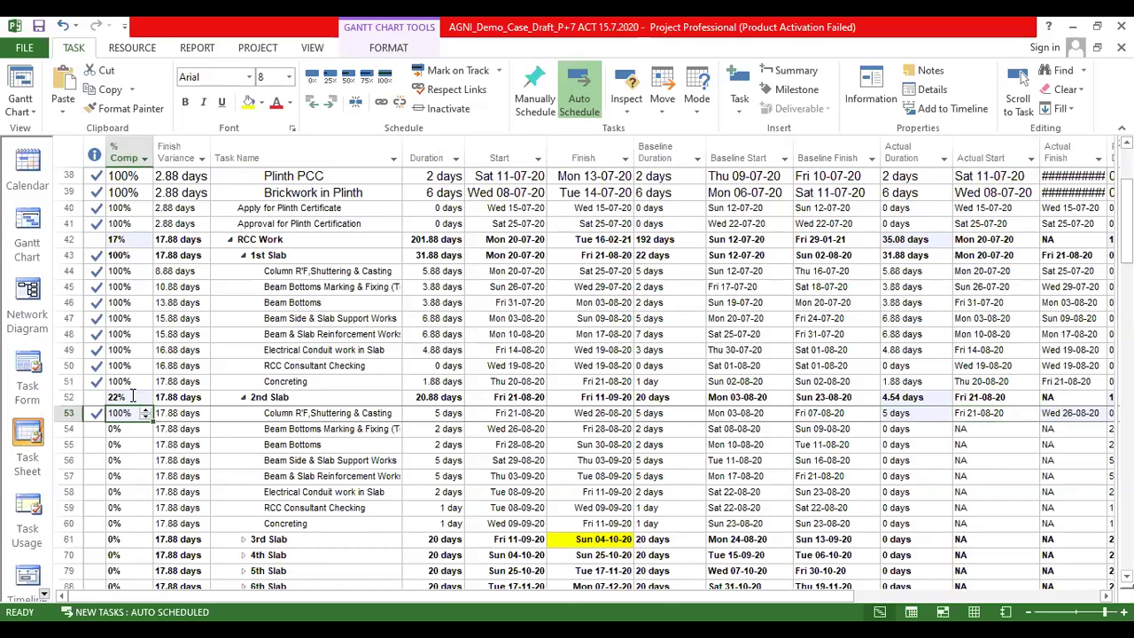
# Step: Set the 2nd Slab's Column R'F,Shuttering & Casting Actual Finish to 27-08-20
pyautogui.click(1067, 410)
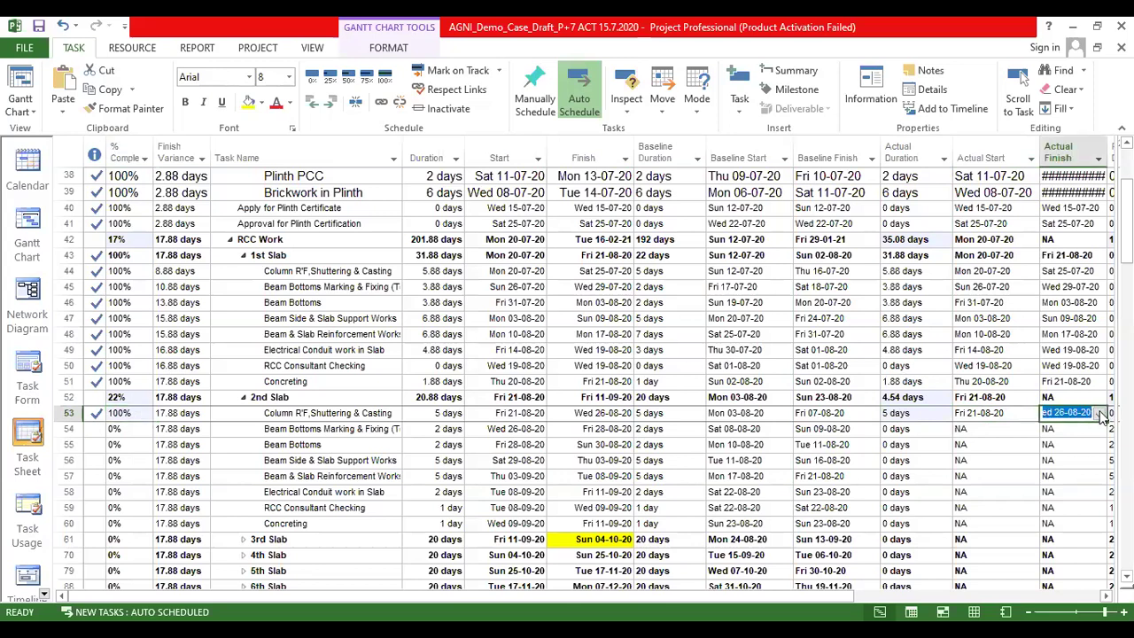
pyautogui.click(1098, 413)
pyautogui.click(1096, 431)
pyautogui.click(960, 431)
pyautogui.click(1049, 514)
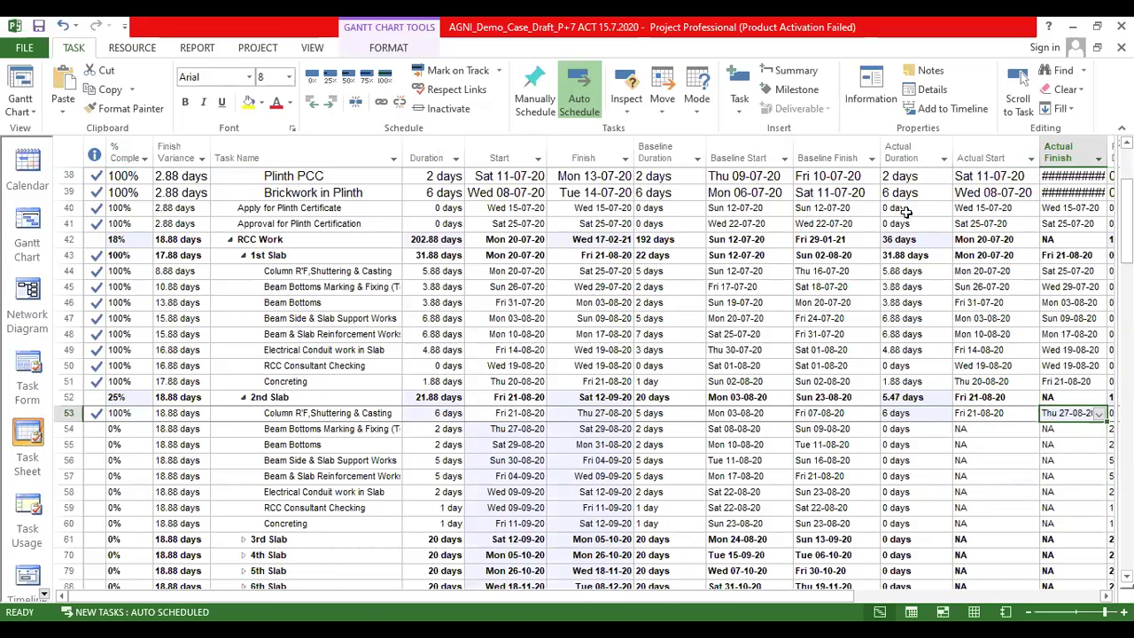
# Step: Examine the column task's durations and how the remaining 2nd Slab subtasks and following slabs are rescheduled
pyautogui.click(897, 413)
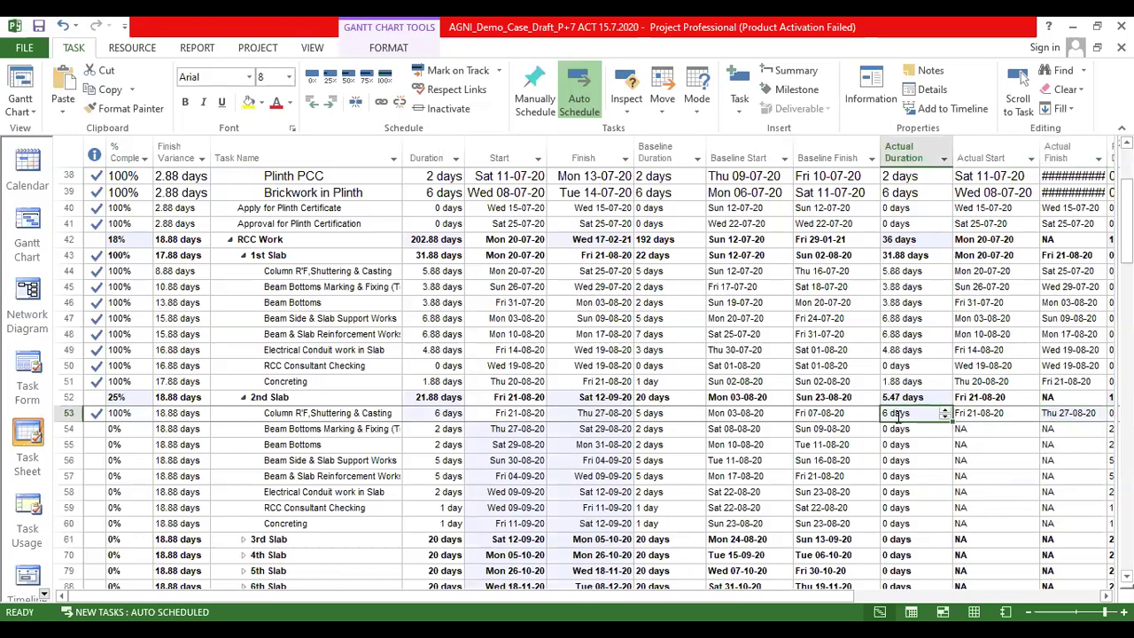
pyautogui.click(441, 413)
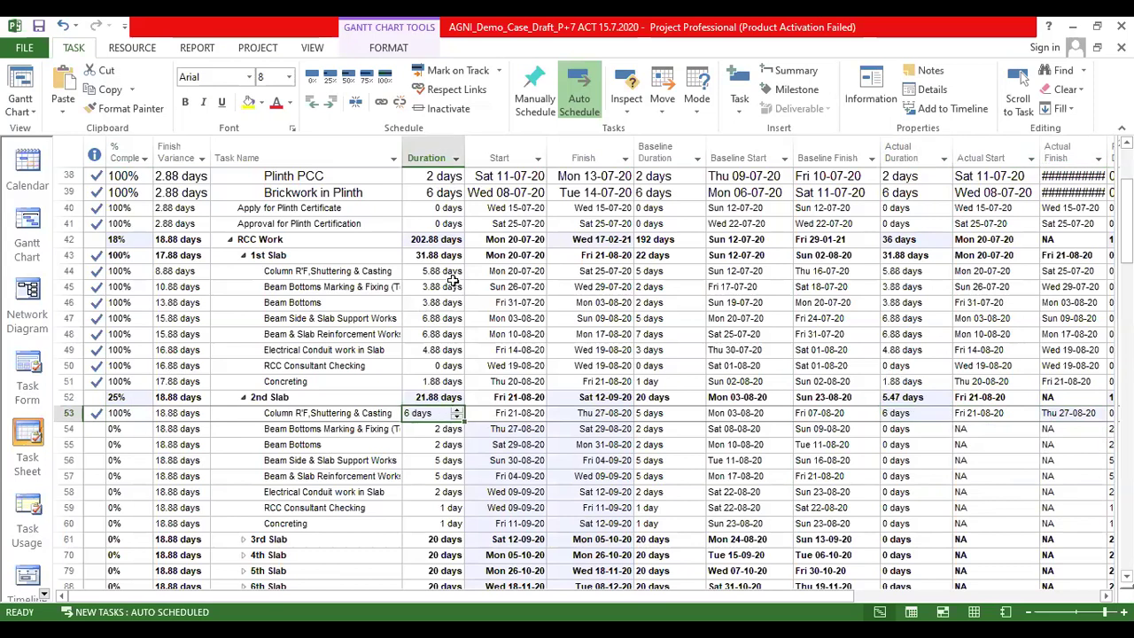
pyautogui.click(443, 429)
pyautogui.keyDown('shift'); pyautogui.click(446, 507); pyautogui.keyUp('shift')
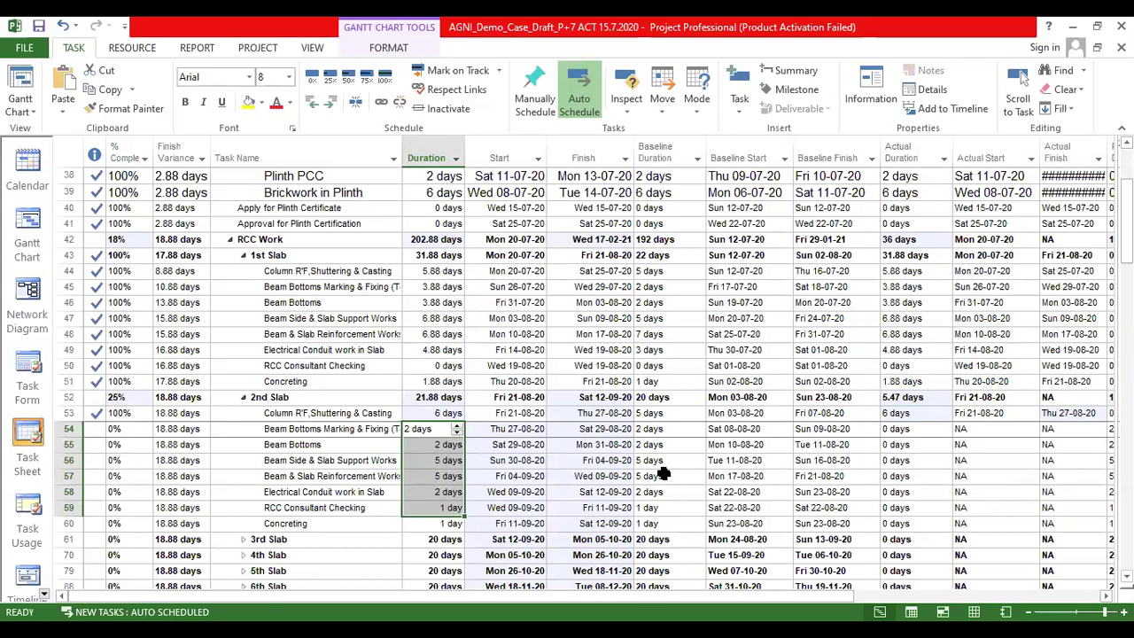
pyautogui.click(501, 476)
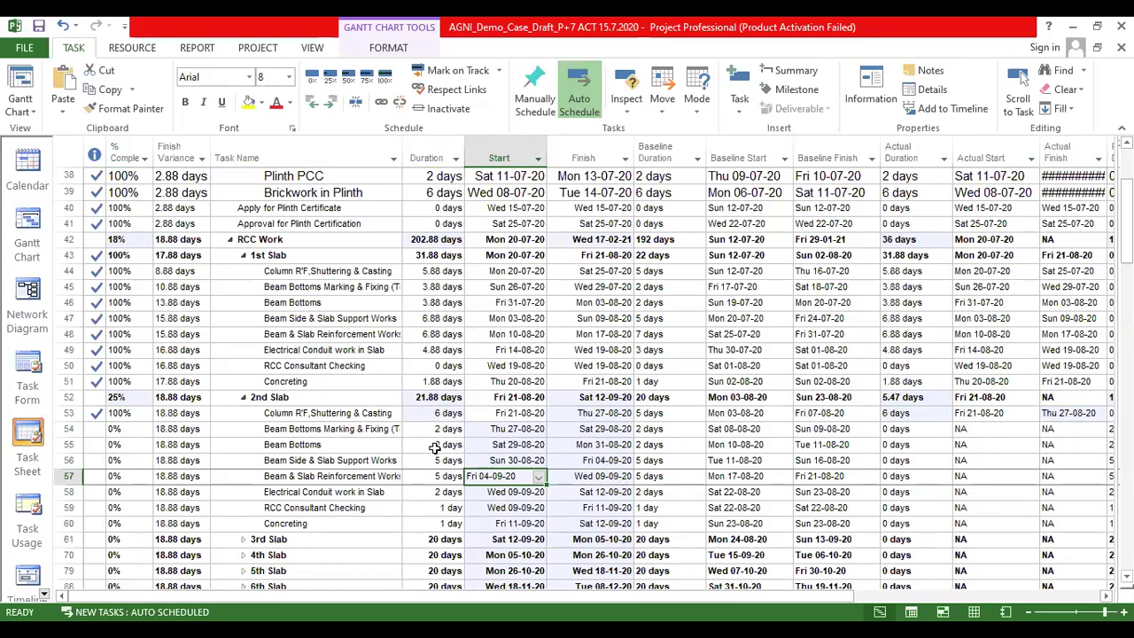
pyautogui.moveTo(435, 429); pyautogui.dragTo(430, 572)
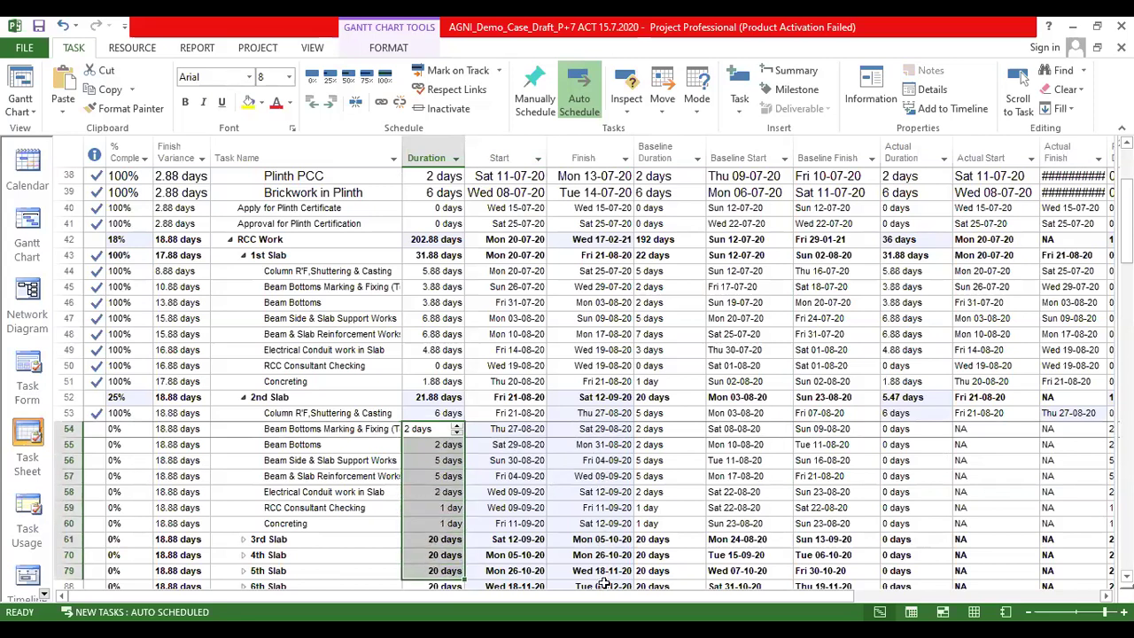
pyautogui.scroll(-3, 566, 424)
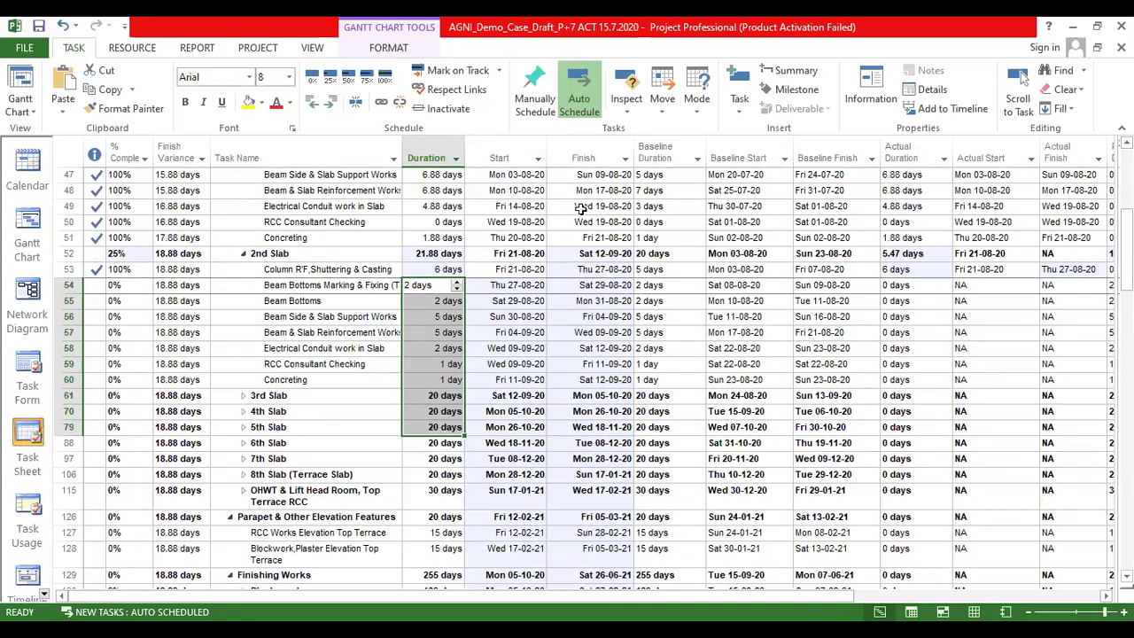
pyautogui.scroll(1, 604, 453)
pyautogui.scroll(2, 604, 454)
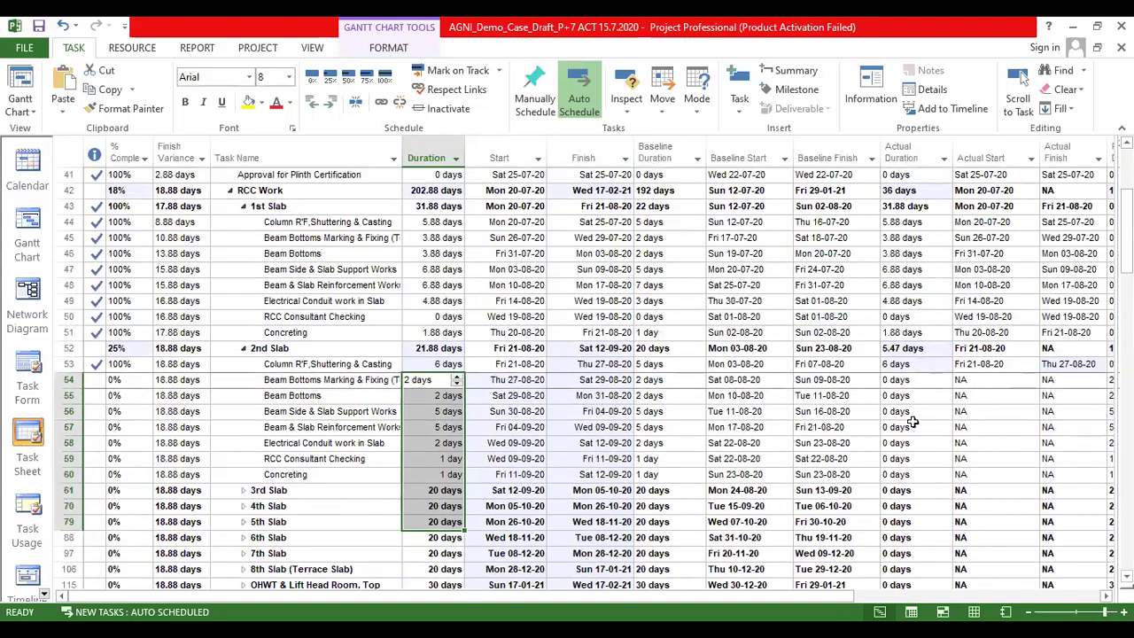
# Step: Set the 2nd Slab's Beam Bottoms Marking & Fixing Actual Start to 28-08-20
pyautogui.click(967, 381)
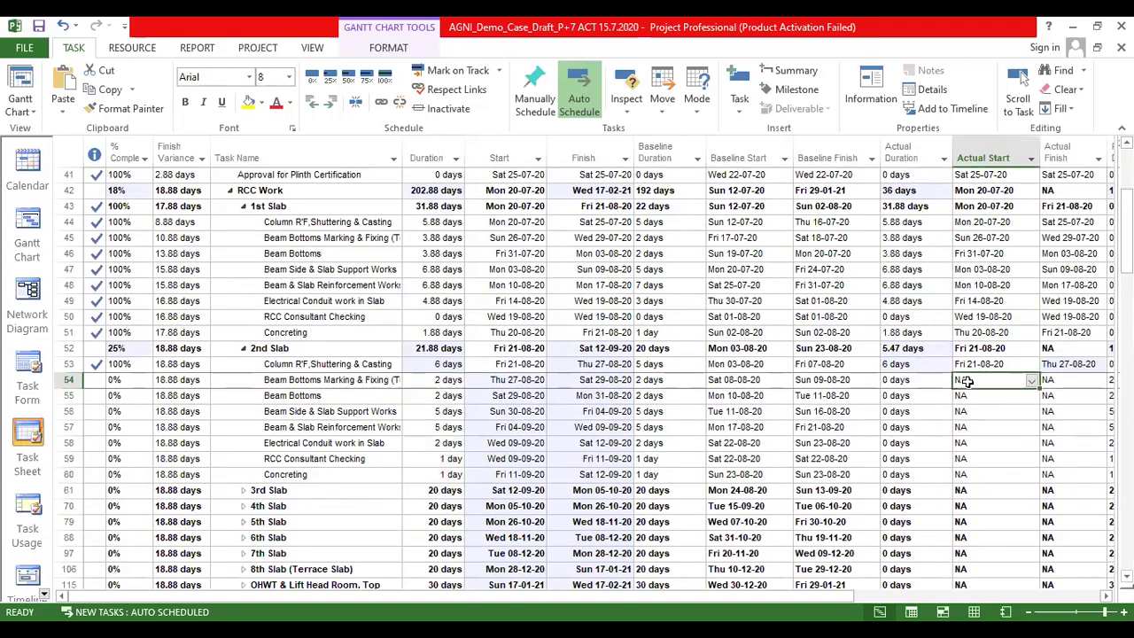
pyautogui.scroll(2, 966, 440)
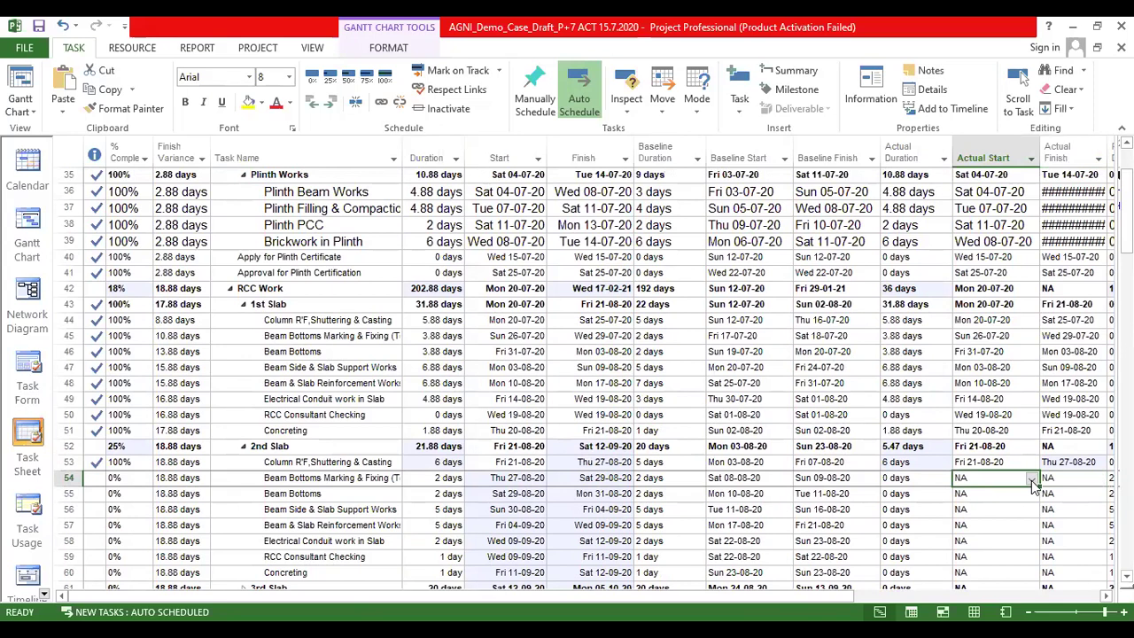
pyautogui.click(1032, 478)
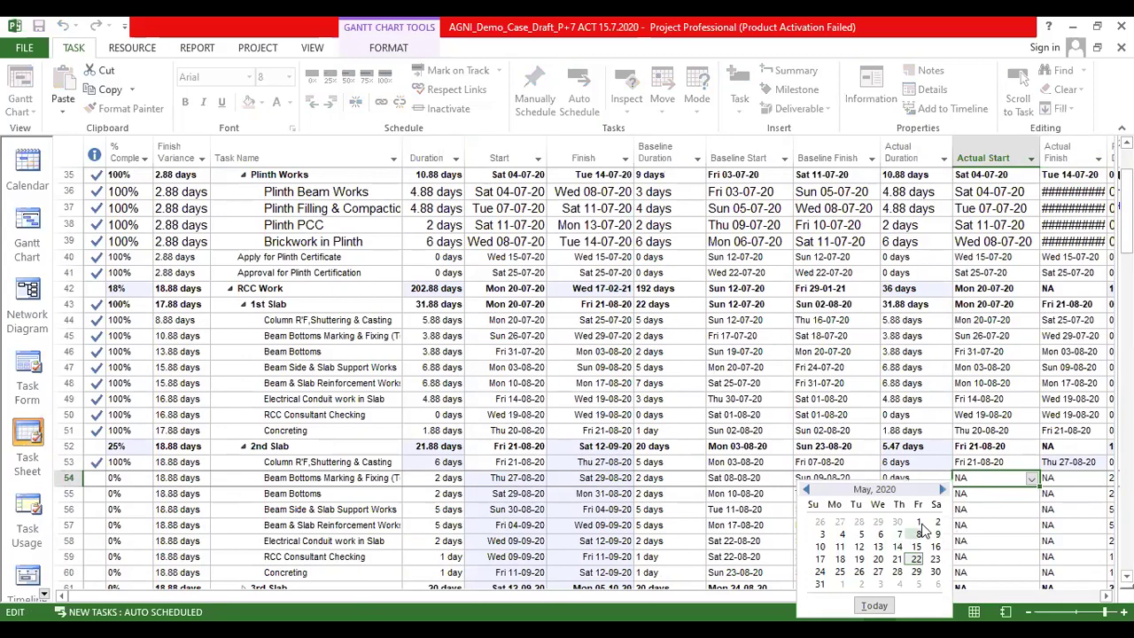
pyautogui.click(939, 491)
pyautogui.click(939, 491)
pyautogui.click(939, 491)
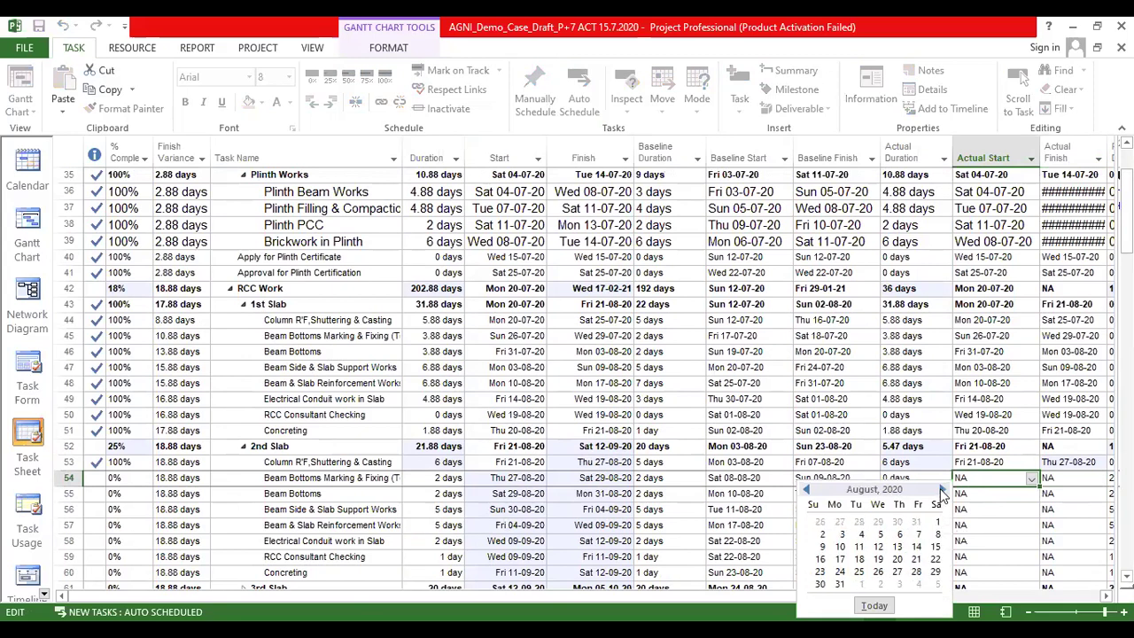
pyautogui.click(916, 571)
# Step: Set the 2nd Slab's Beam Bottoms Marking & Fixing task to 50% complete and save the project
pyautogui.click(113, 478)
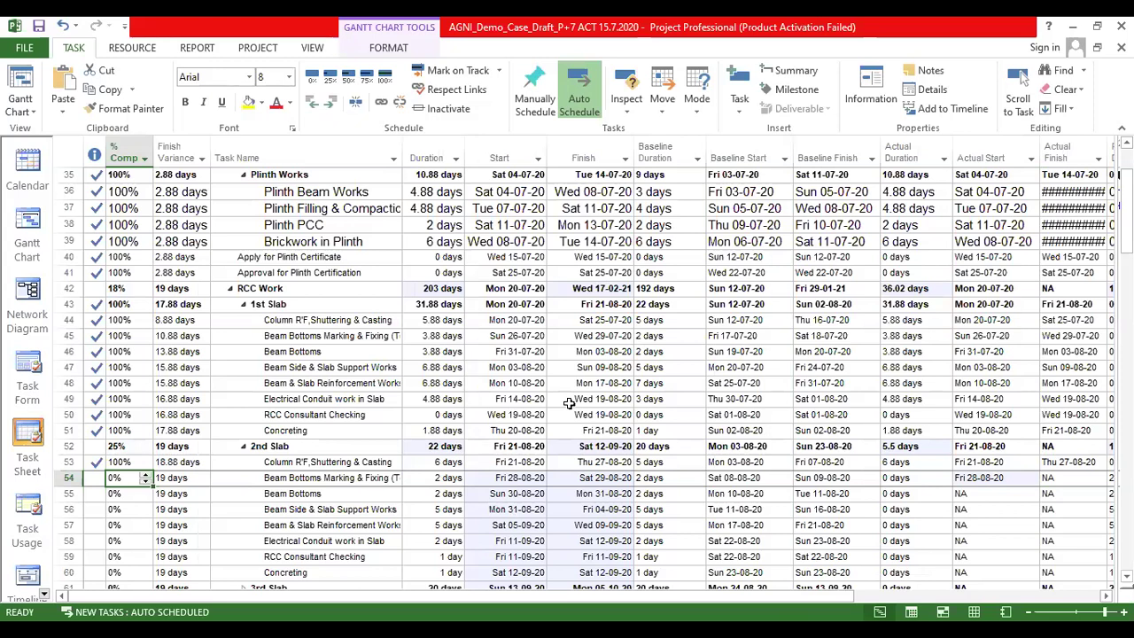
pyautogui.write('50')
pyautogui.press('Return')
pyautogui.click(141, 479)
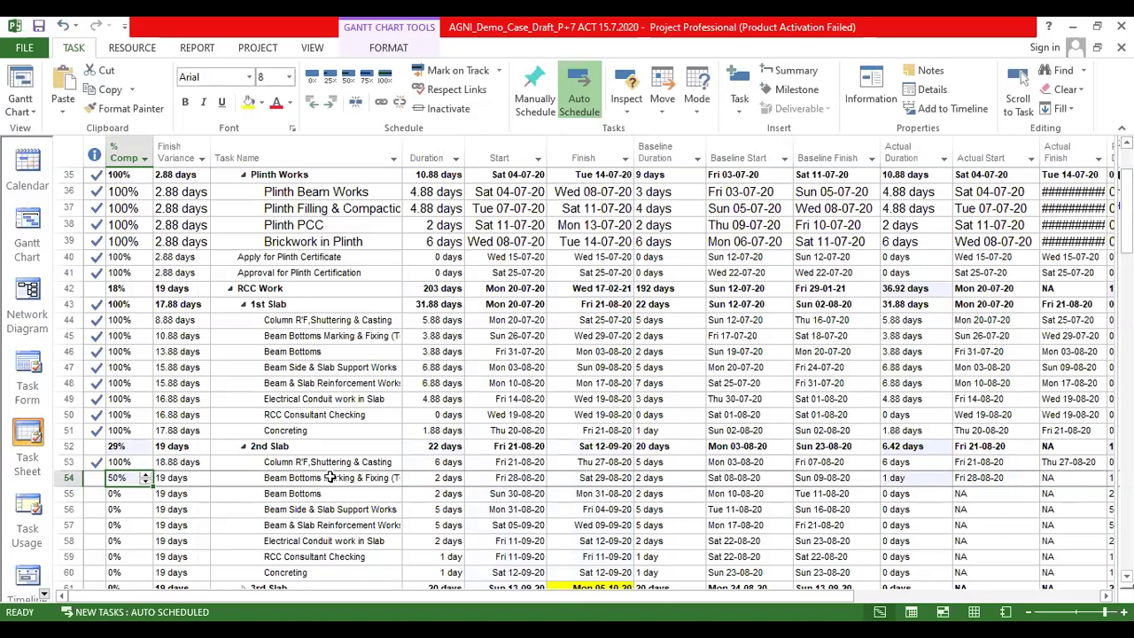
pyautogui.scroll(-2, 602, 434)
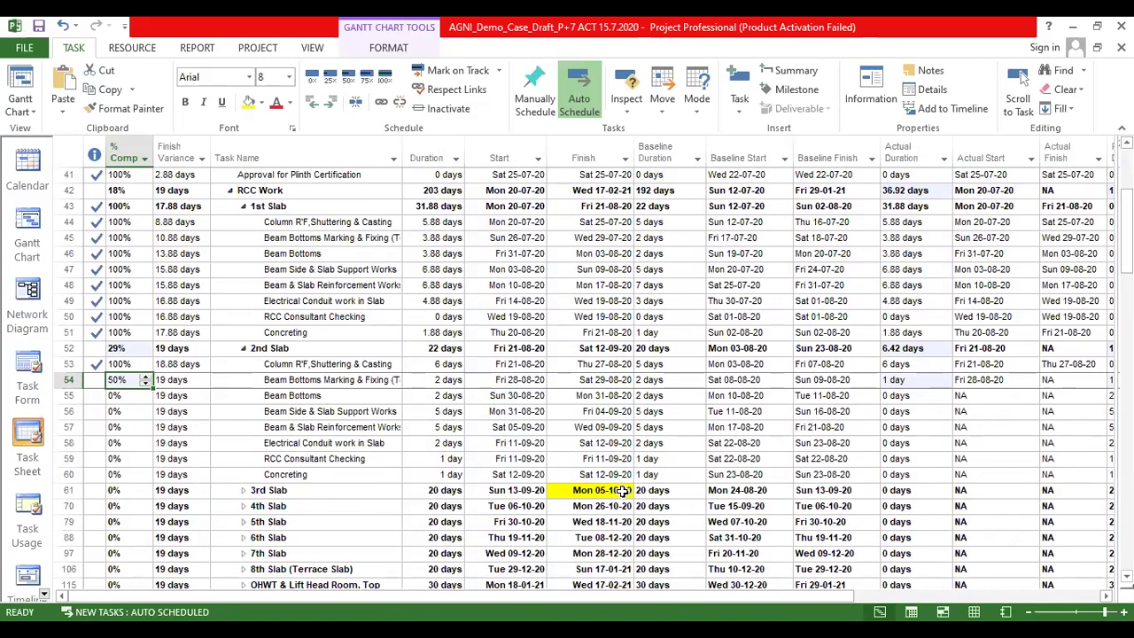
pyautogui.click(39, 26)
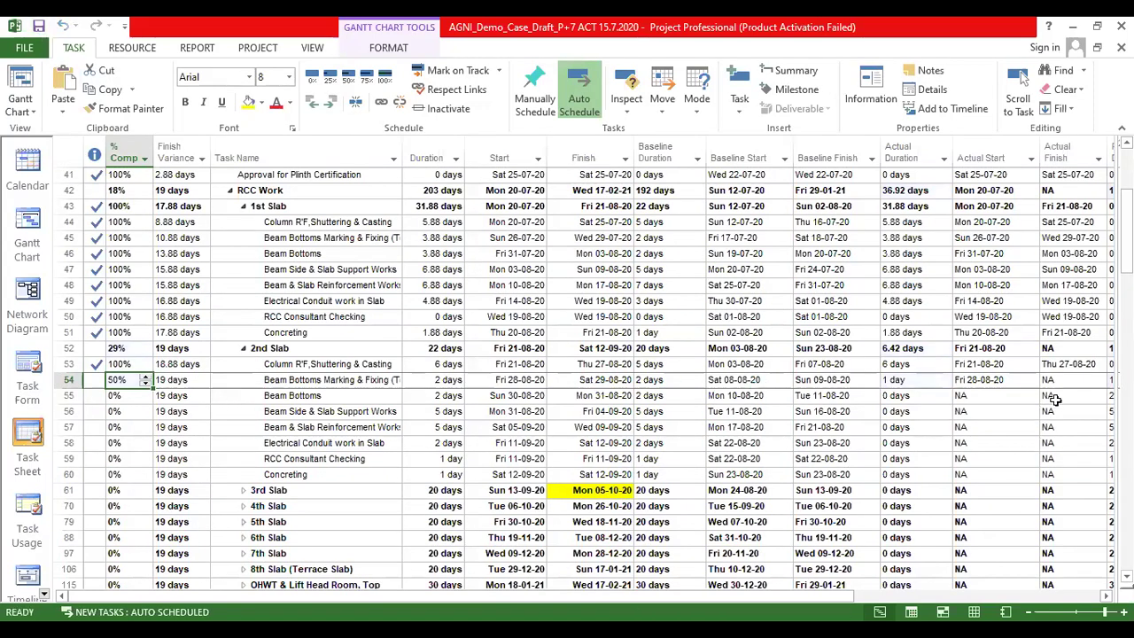
# Step: Narrow the Task Name column so the Remaining Duration column fits in the sheet beside Actual Finish
pyautogui.click(1063, 379)
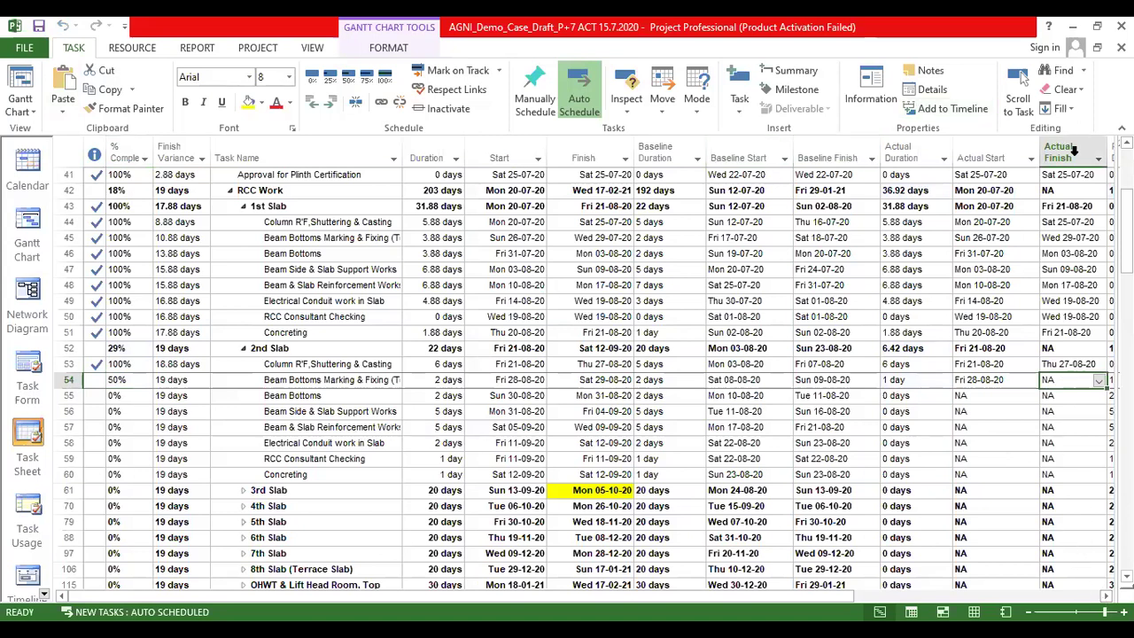
pyautogui.click(428, 158)
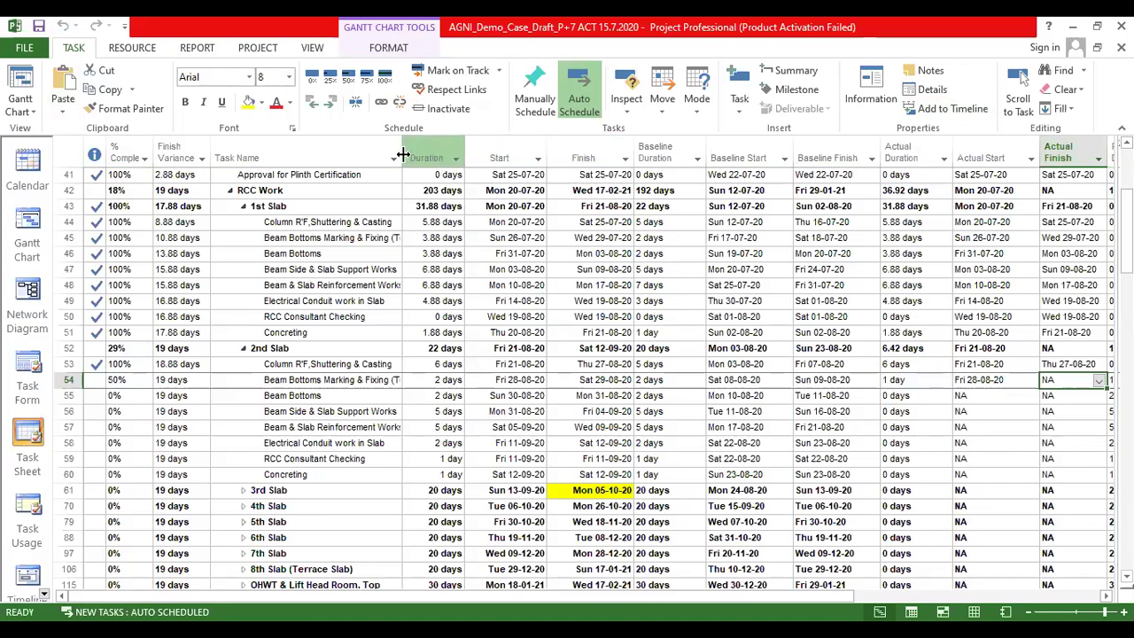
pyautogui.scroll(-1, 582, 301)
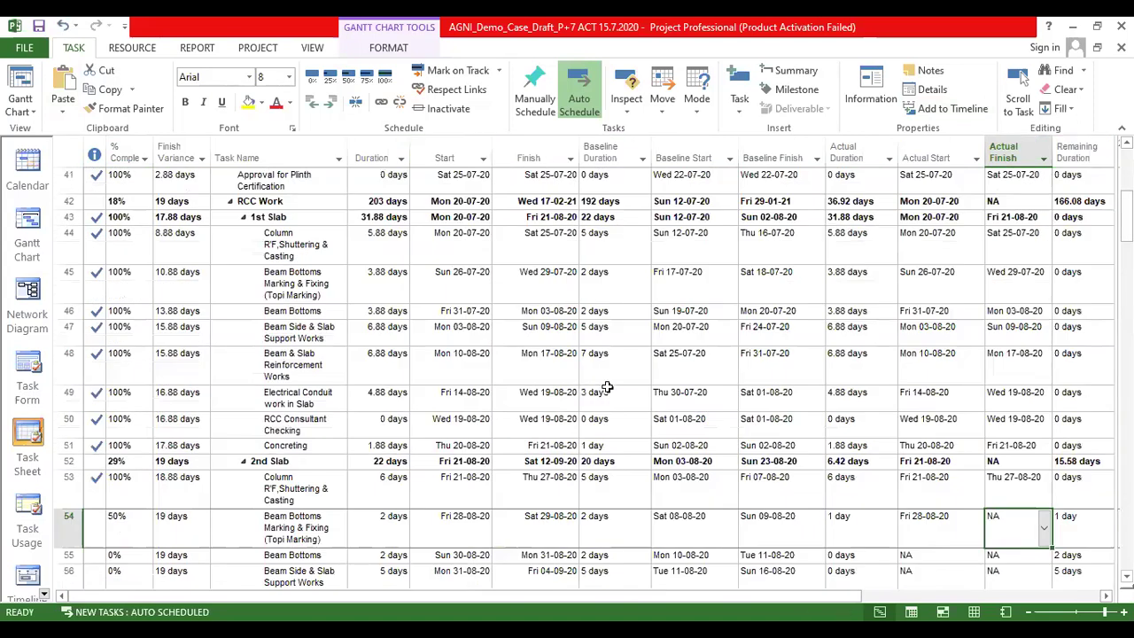
pyautogui.click(367, 158)
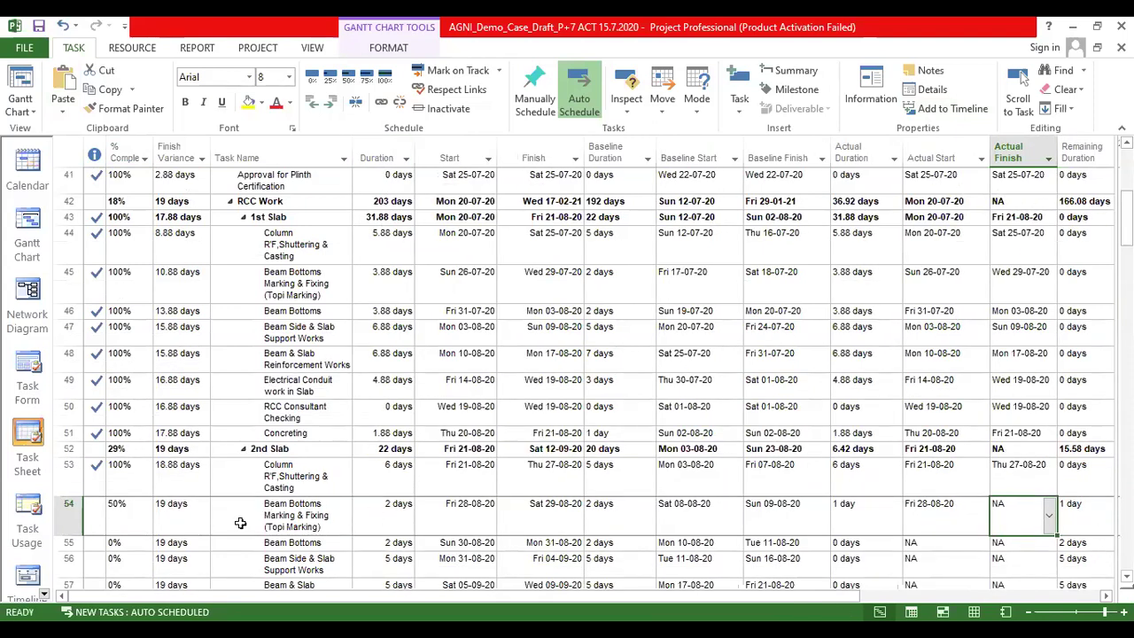
# Step: Mark the 2nd Slab's Beam Bottoms Marking & Fixing and Beam Bottoms tasks as 100% complete
pyautogui.click(142, 509)
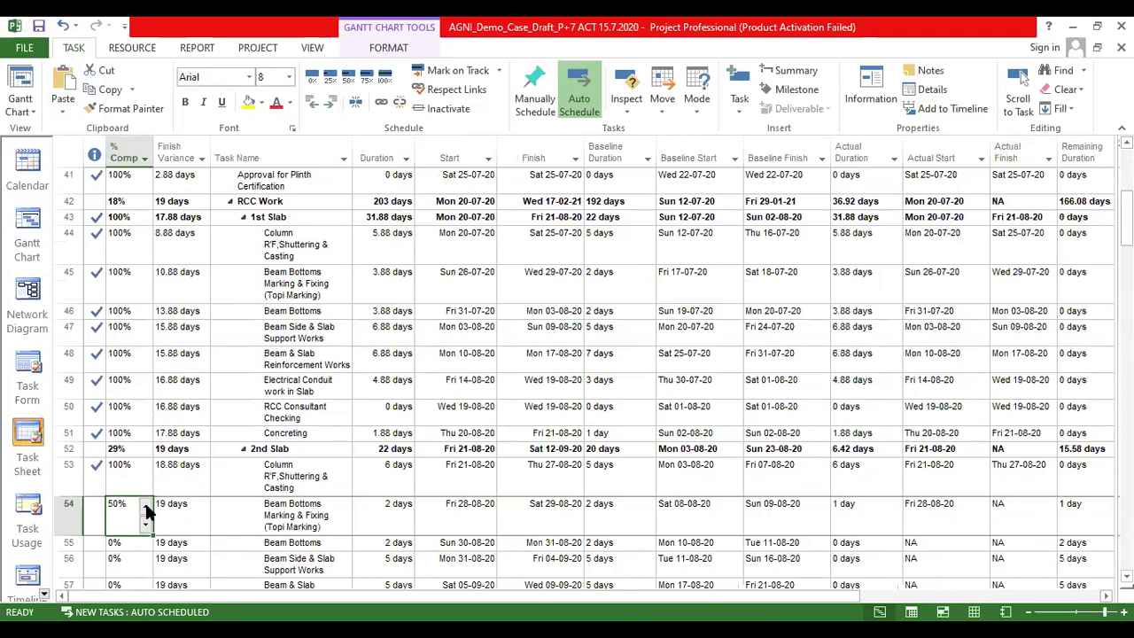
pyautogui.write('100')
pyautogui.press('Return')
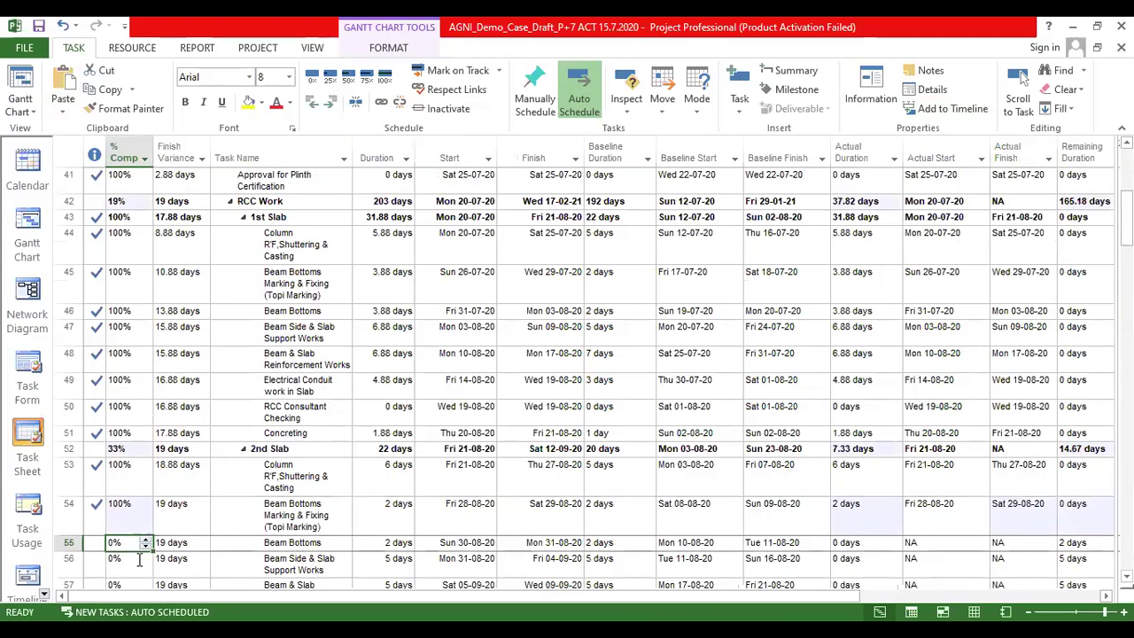
pyautogui.write('100')
pyautogui.press('Return')
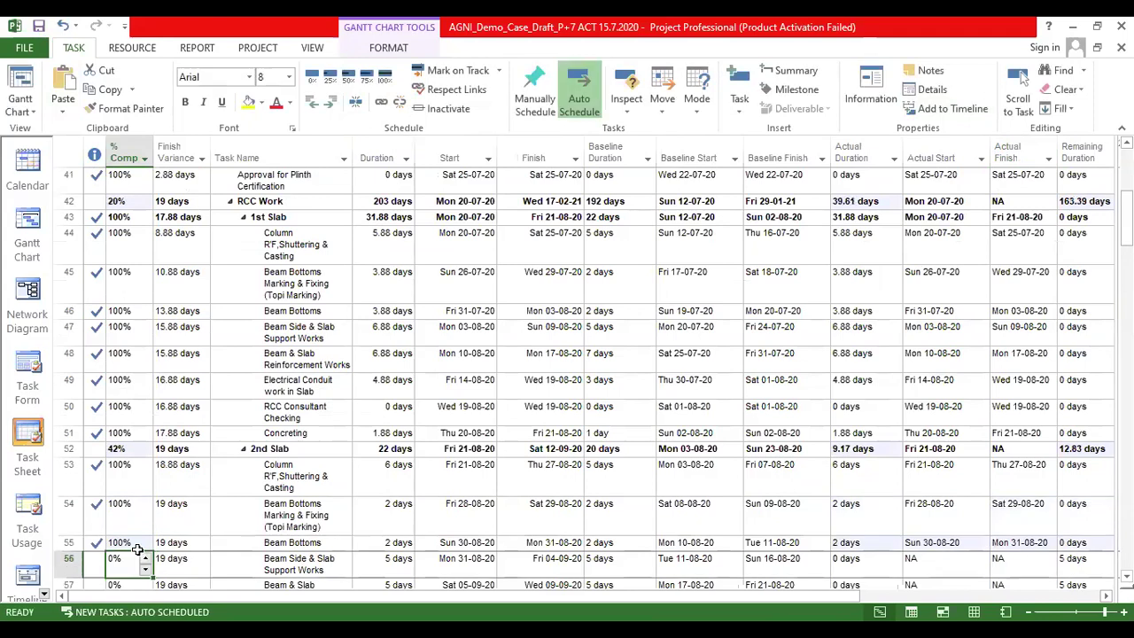
# Step: Set the 2nd Slab's Beam Side & Slab Support Works Actual Start to 01-09-20
pyautogui.scroll(-1, 337, 504)
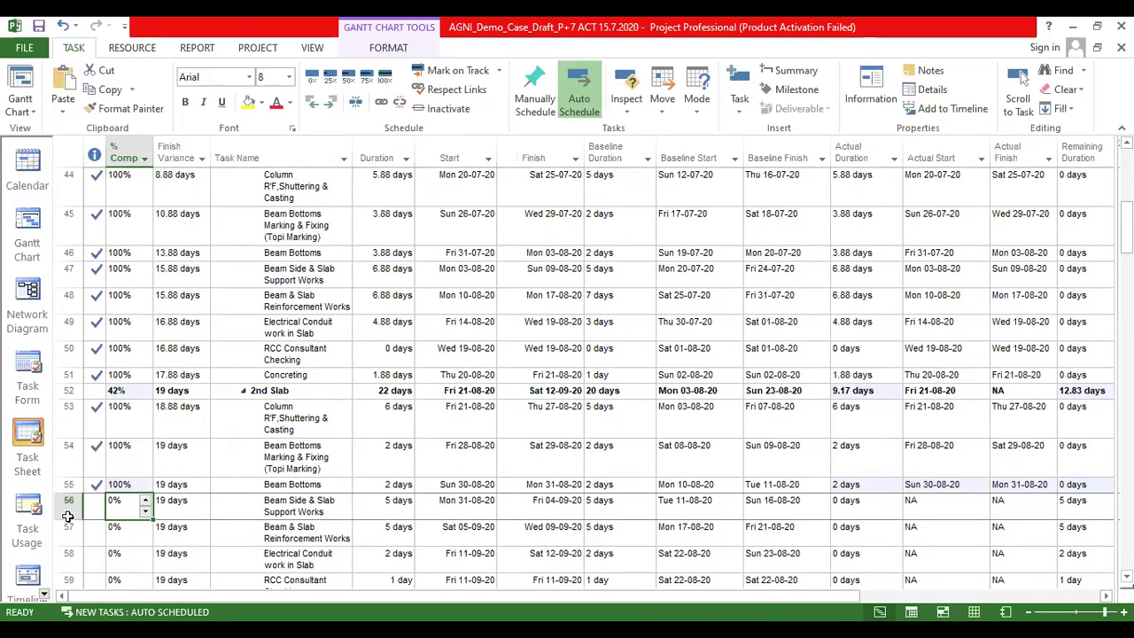
pyautogui.hotkey('shift', 'space')
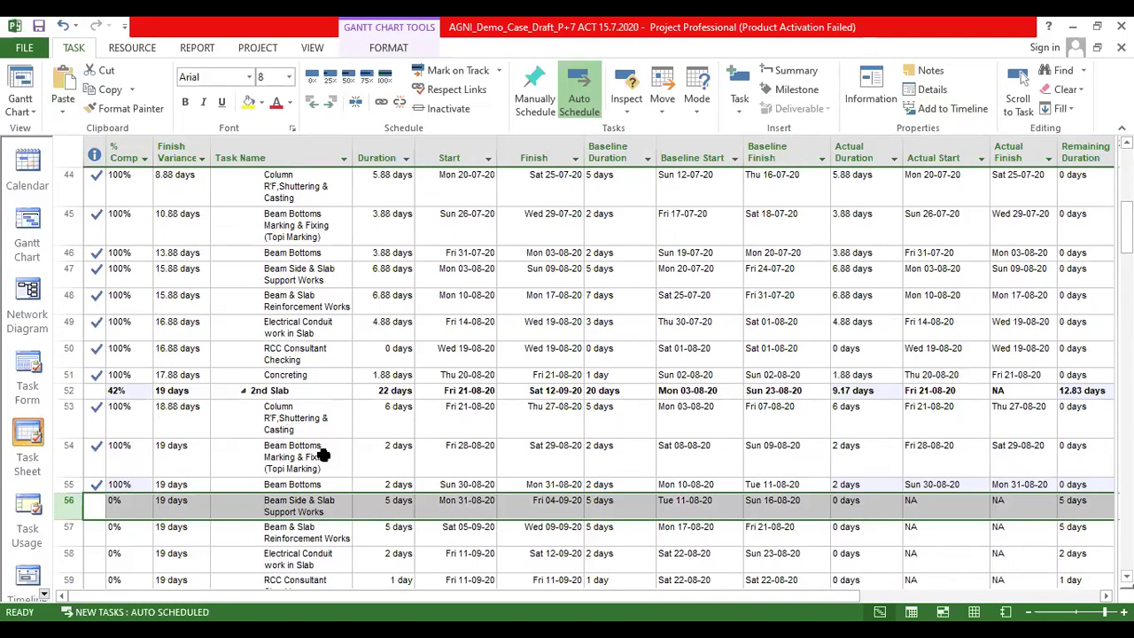
pyautogui.click(276, 505)
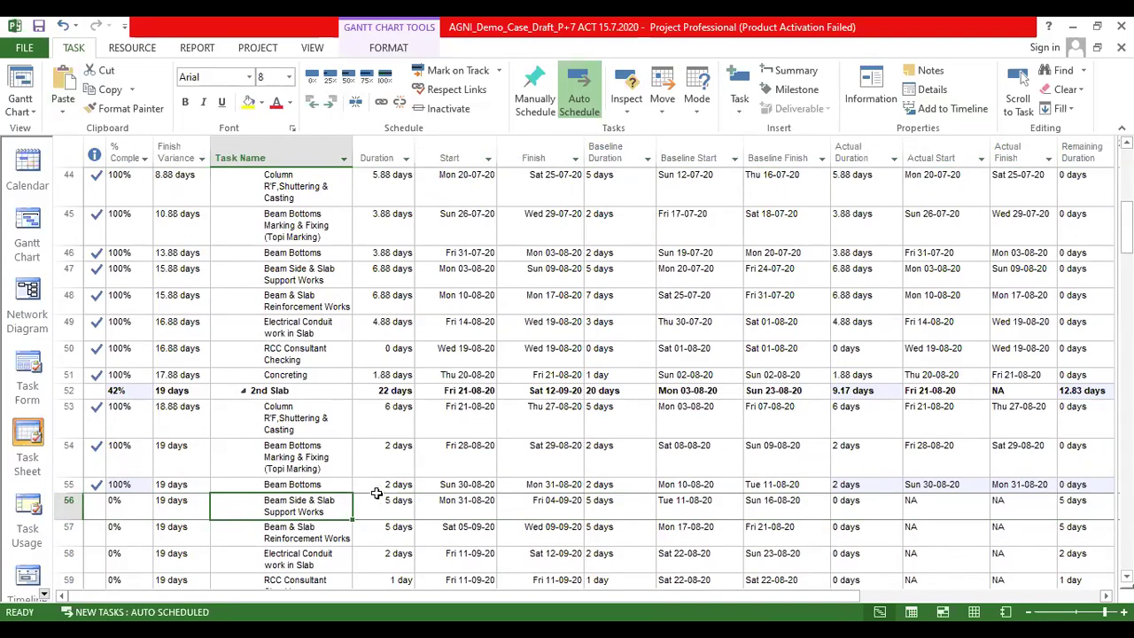
pyautogui.click(934, 508)
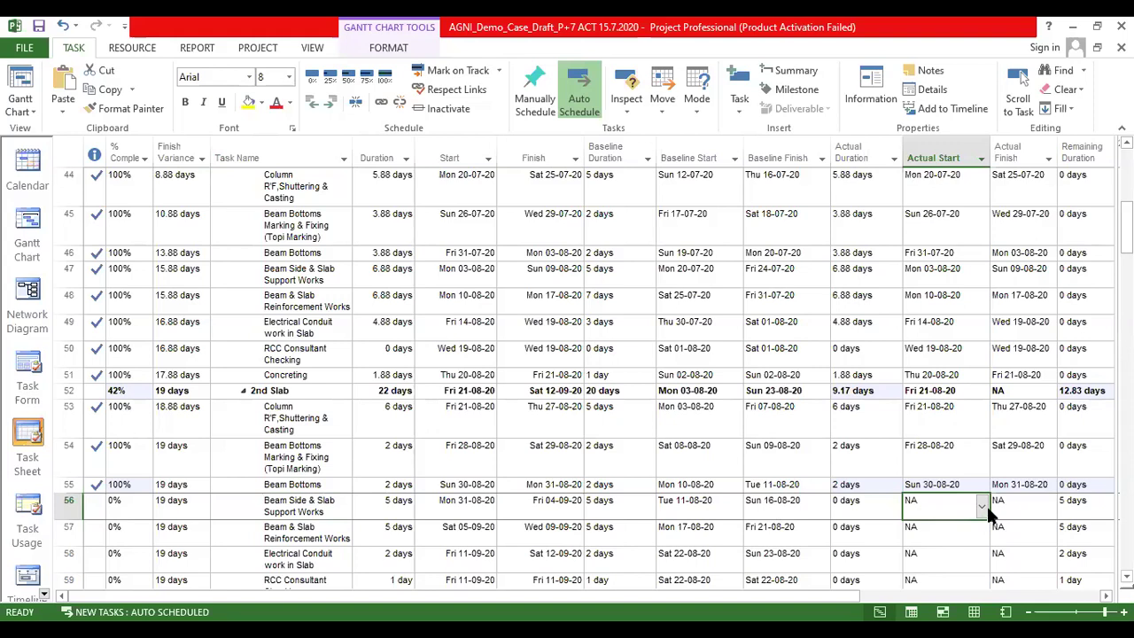
pyautogui.click(983, 506)
pyautogui.click(891, 490)
pyautogui.click(892, 490)
pyautogui.click(891, 490)
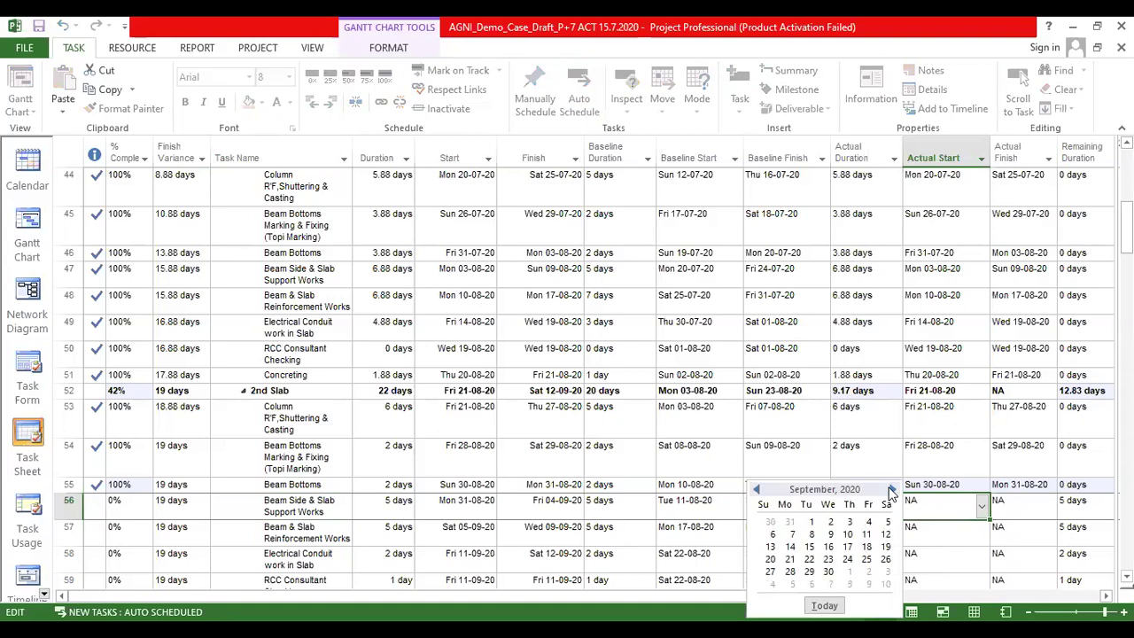
pyautogui.click(807, 520)
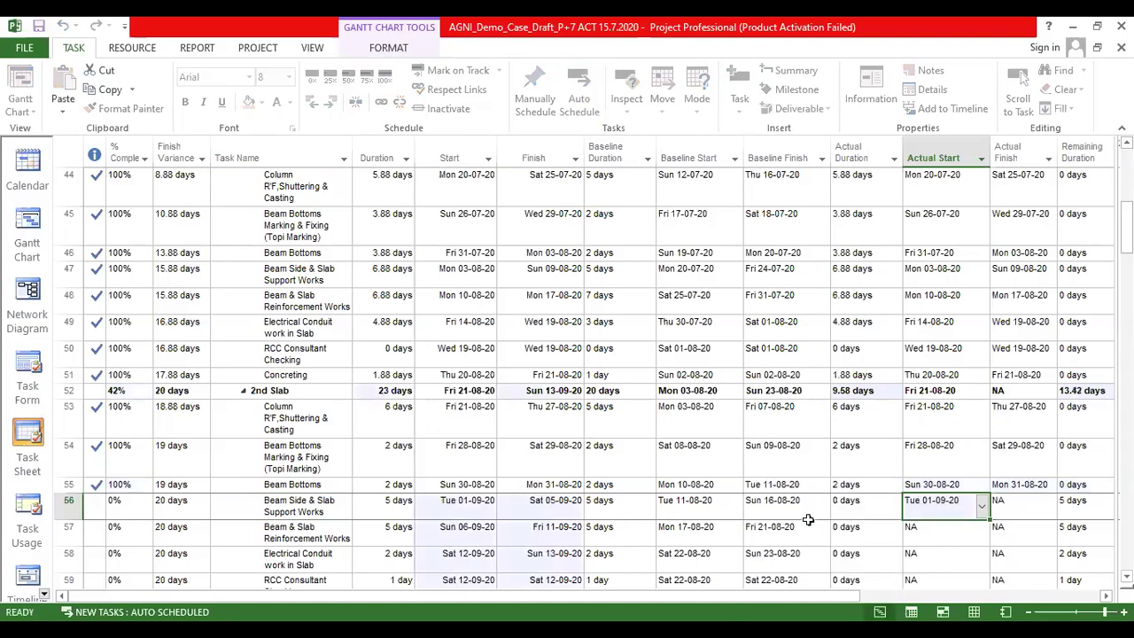
# Step: Set the 2nd Slab's Beam Side & Slab Support Works task to 50% complete and check its remaining duration
pyautogui.click(135, 512)
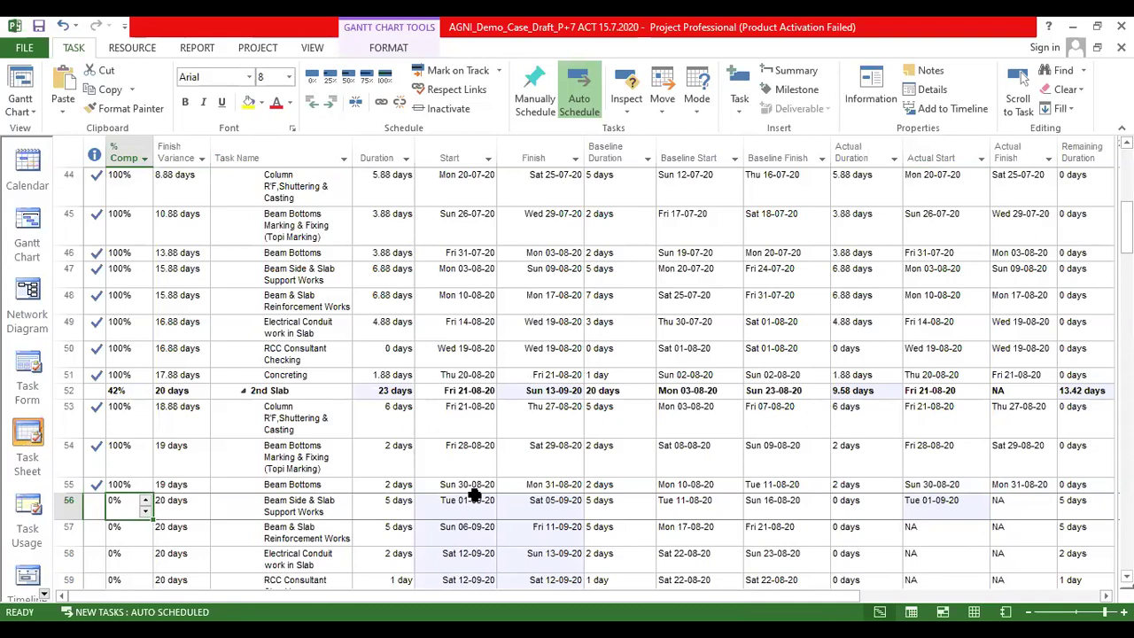
pyautogui.write('50')
pyautogui.press('Return')
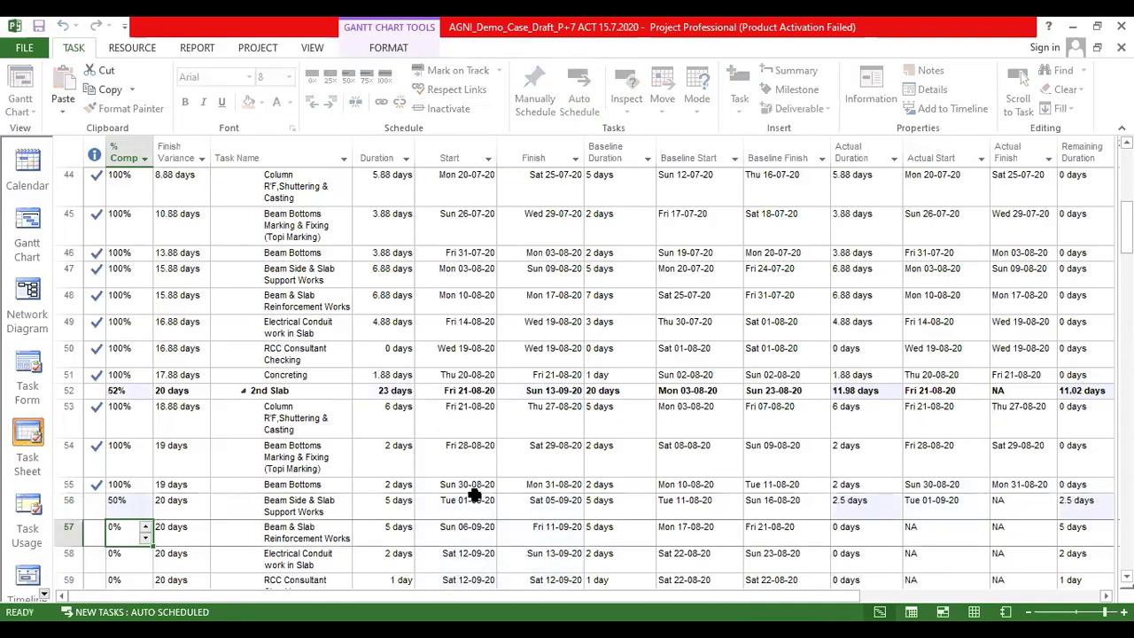
pyautogui.click(1082, 501)
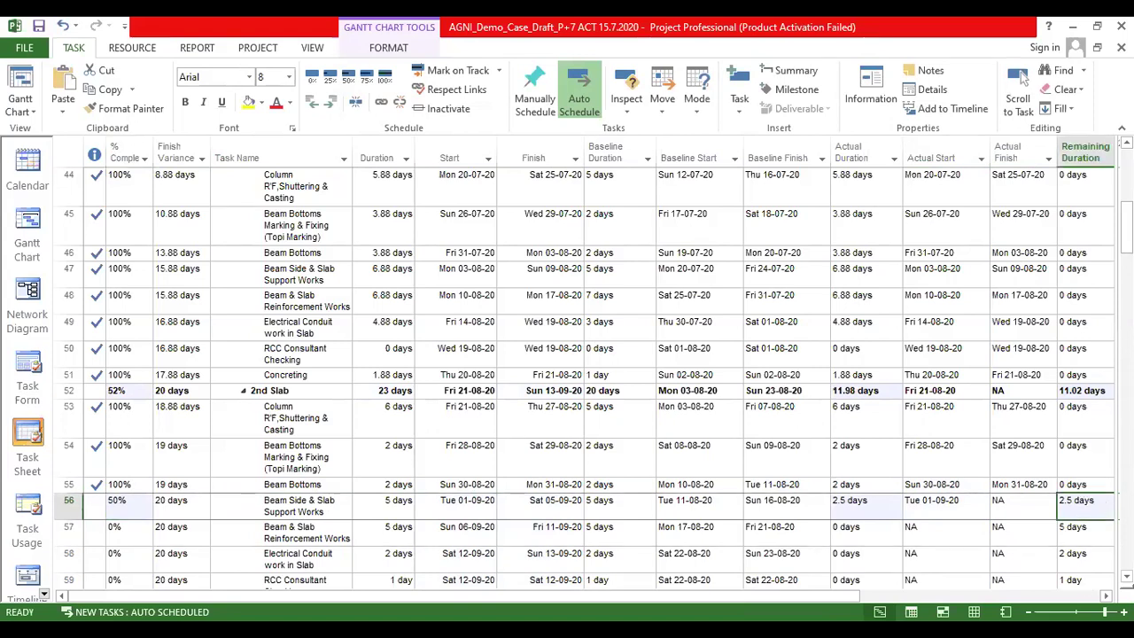
pyautogui.click(149, 516)
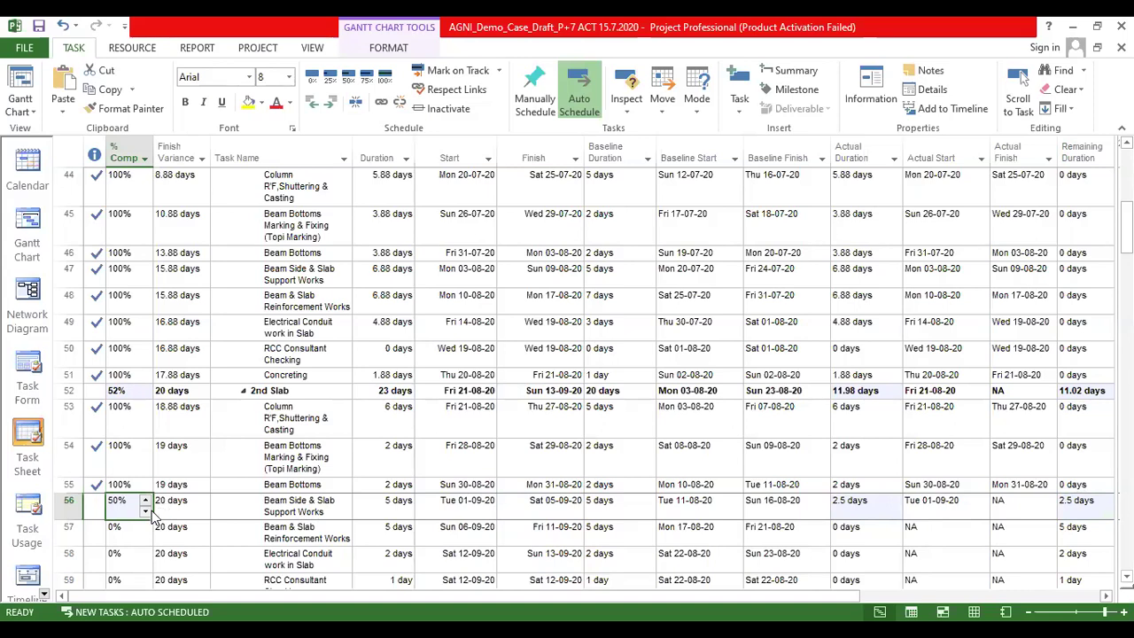
# Step: Set the Remaining Duration of the 2nd Slab's Beam Side & Slab Support Works to 5 days
pyautogui.click(1086, 501)
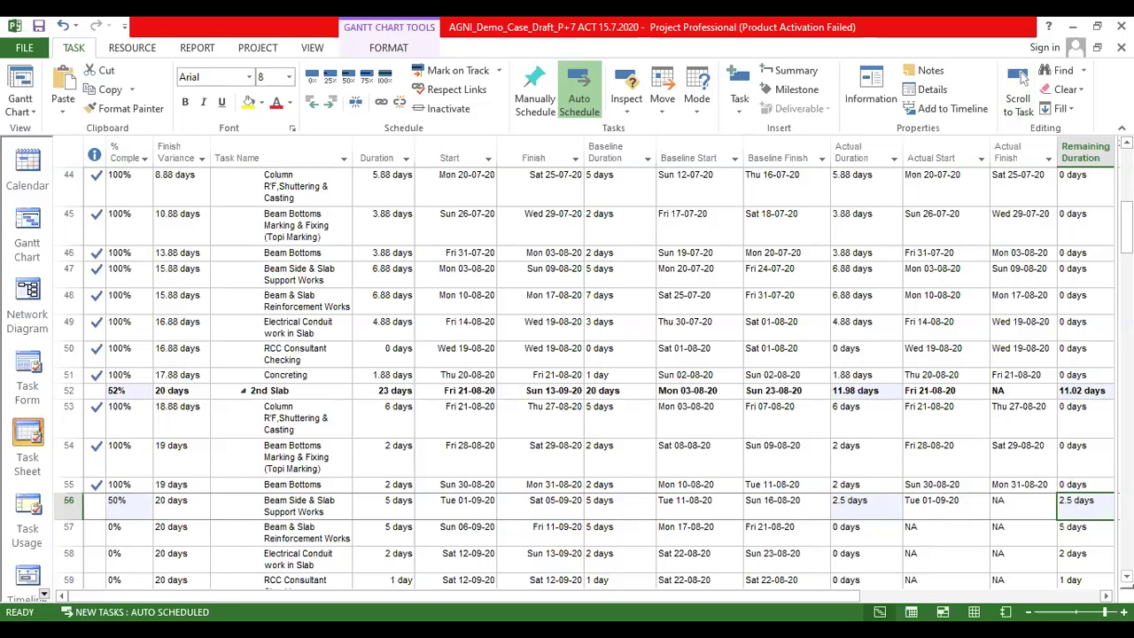
pyautogui.write('5')
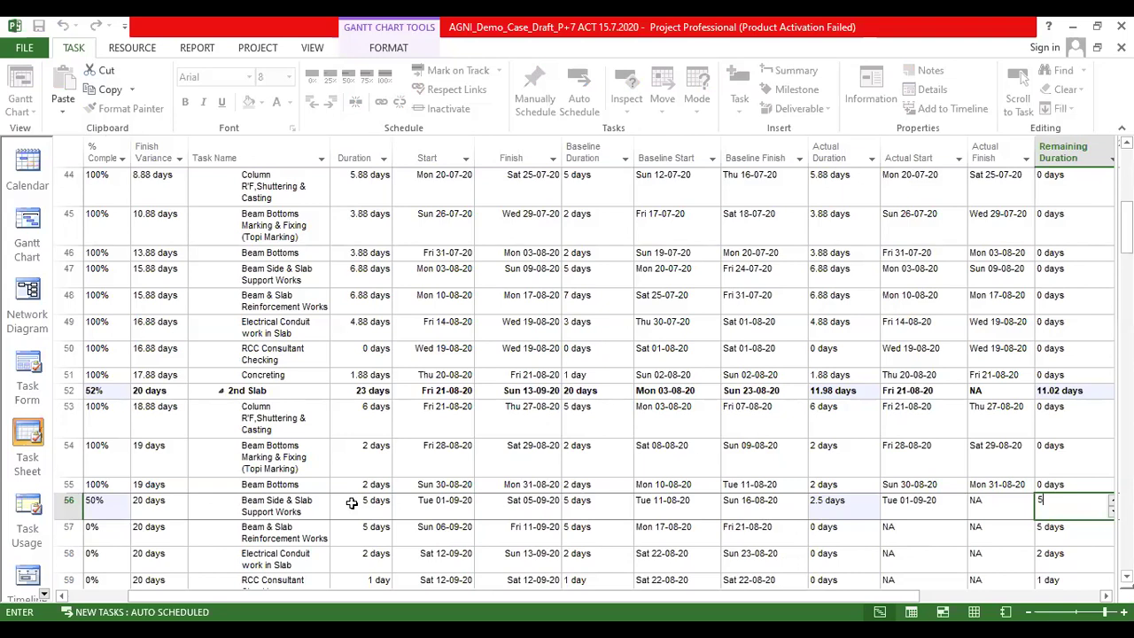
pyautogui.press('Return')
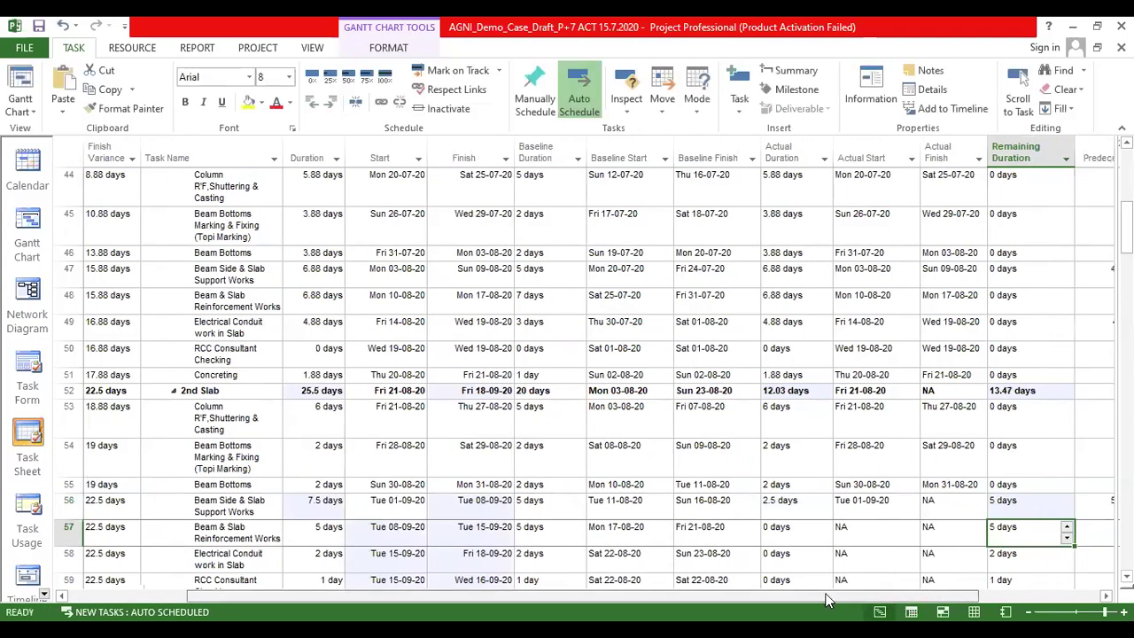
pyautogui.moveTo(828, 596); pyautogui.dragTo(732, 592)
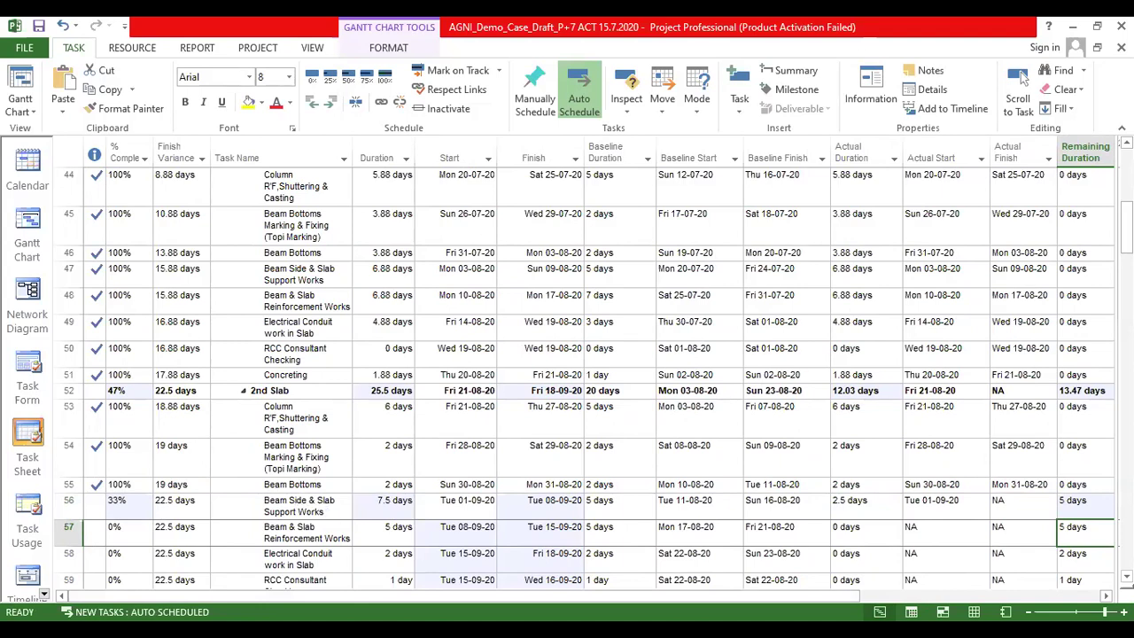
# Step: Return the Beam Side & Slab Support Works Remaining Duration to 2.5 days and check the task's finish date
pyautogui.click(1068, 511)
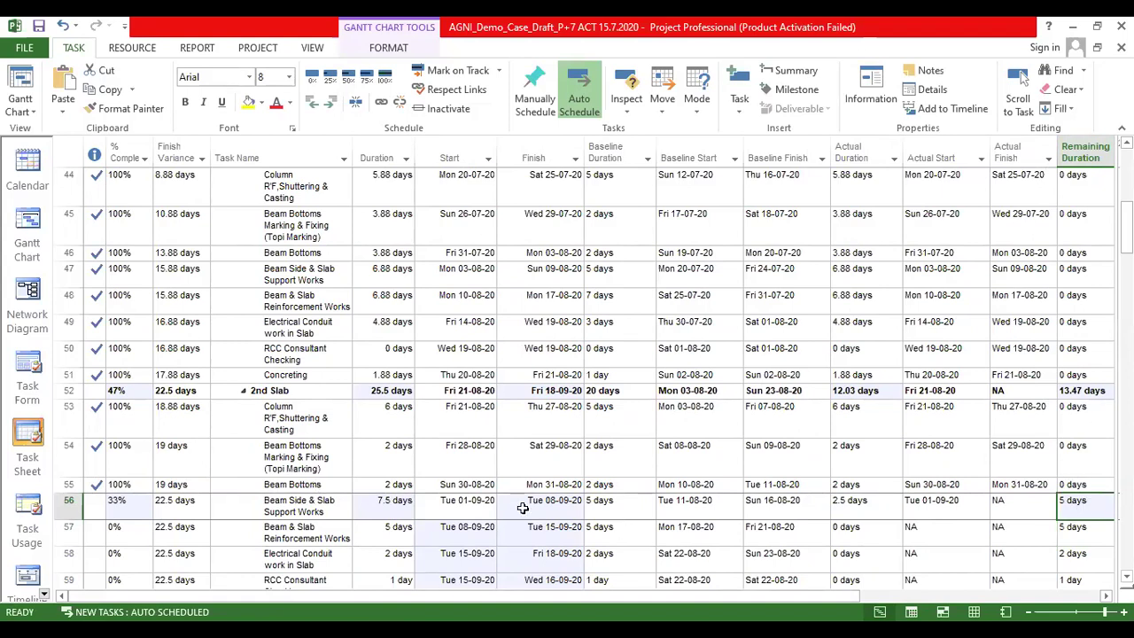
pyautogui.scroll(-2, 544, 367)
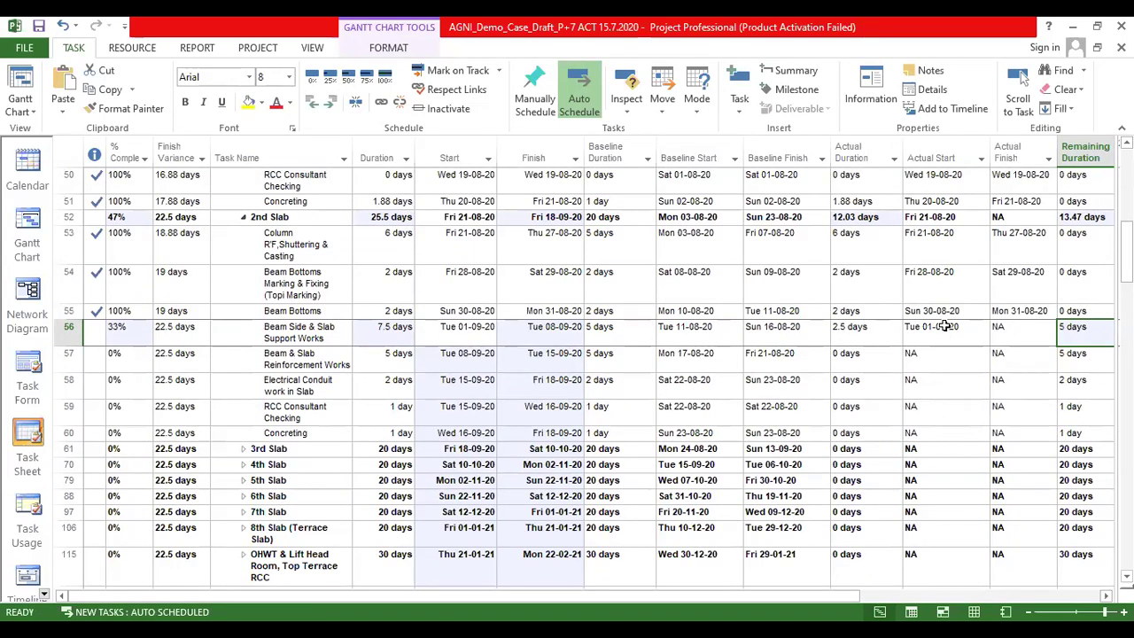
pyautogui.write('2.5')
pyautogui.press('Return')
pyautogui.scroll(2, 724, 458)
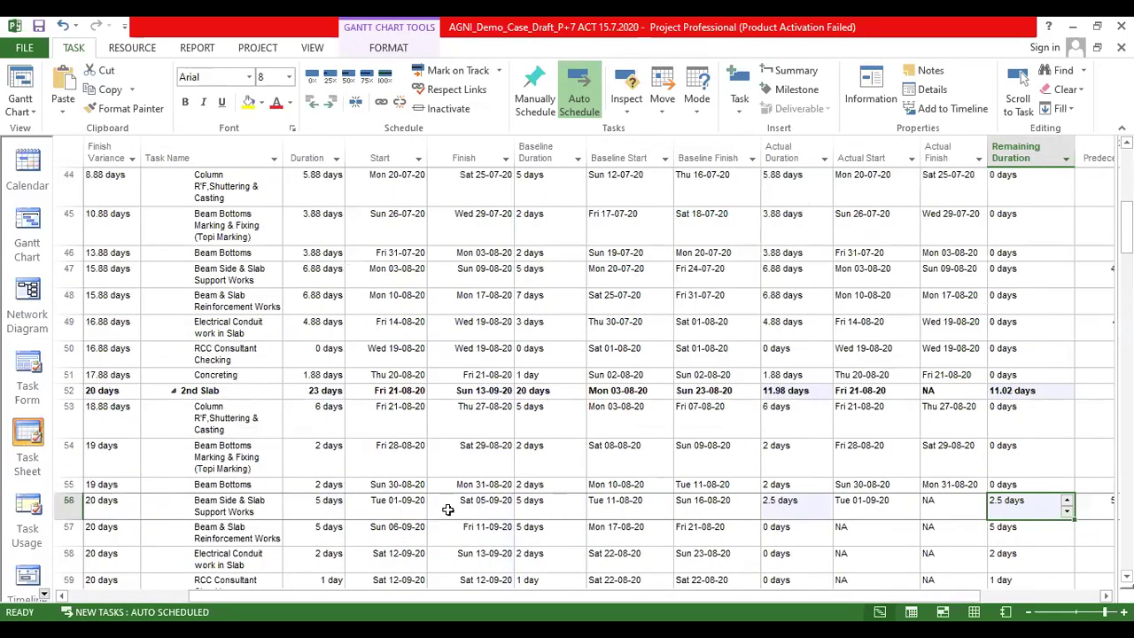
pyautogui.hscroll(-2, 177, 599)
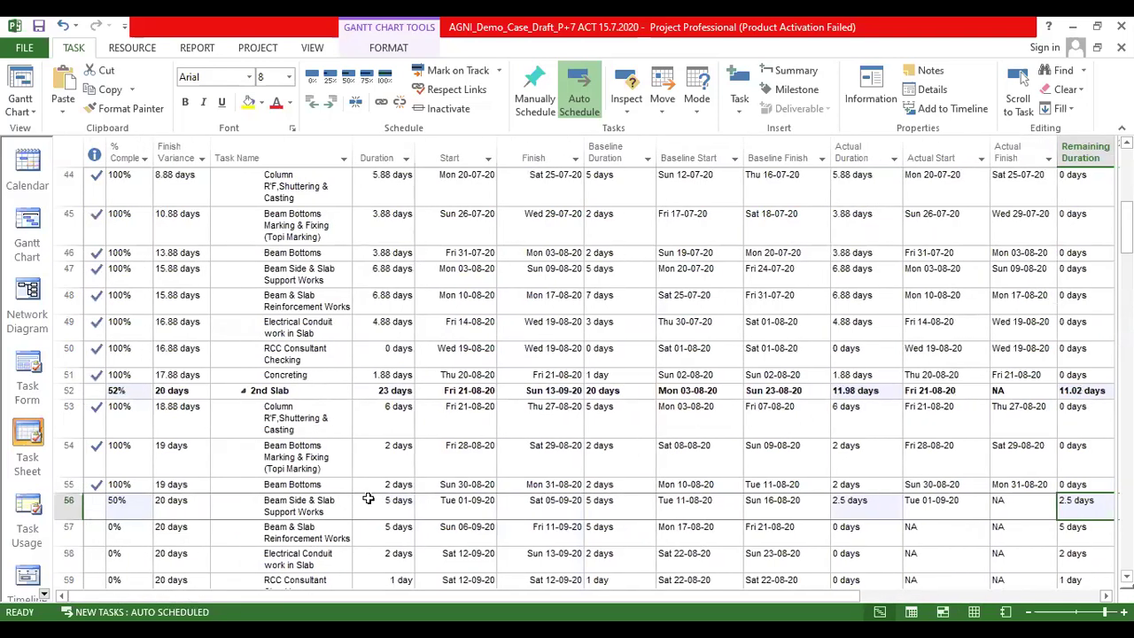
pyautogui.click(570, 503)
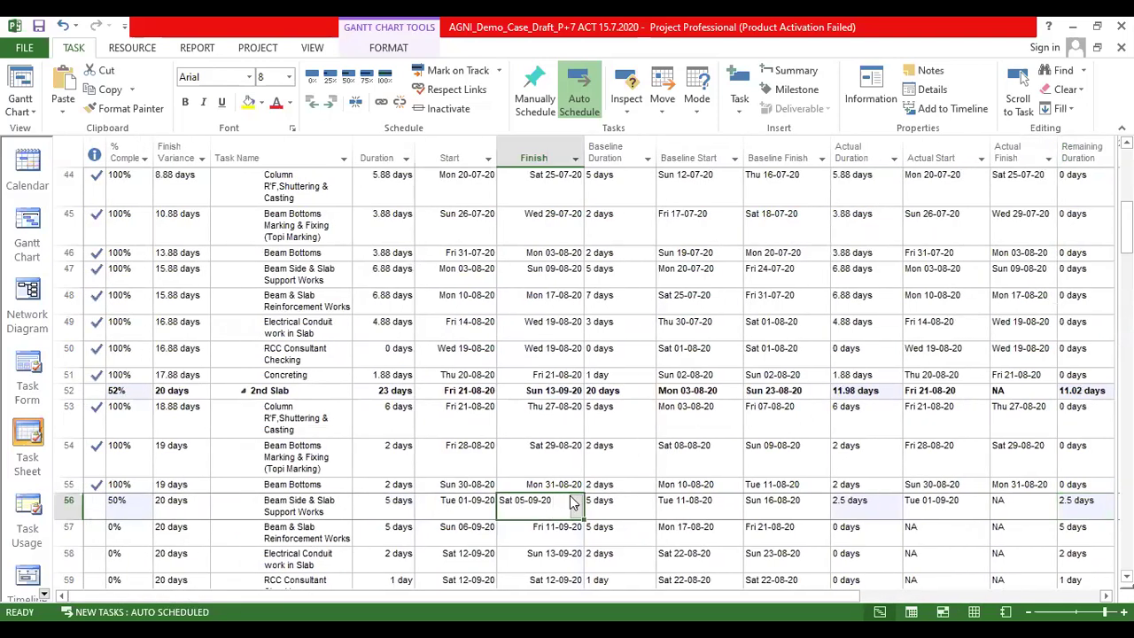
pyautogui.click(64, 508)
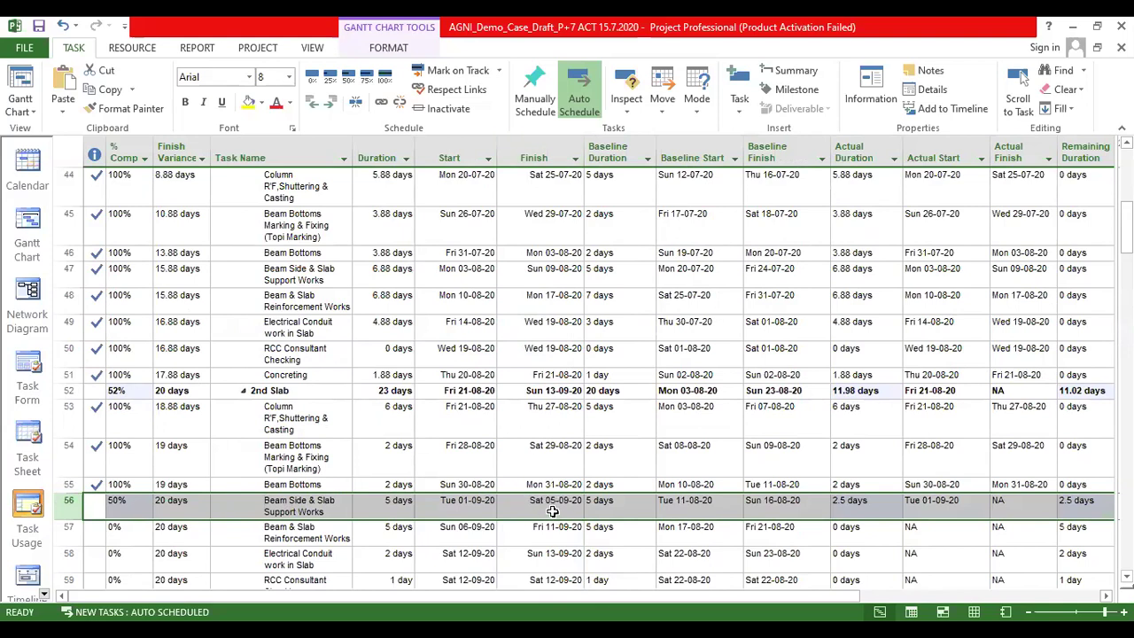
# Step: Set the Beam Side & Slab Support Works Remaining Duration to 5 days again and check the rescheduled finish
pyautogui.click(1073, 510)
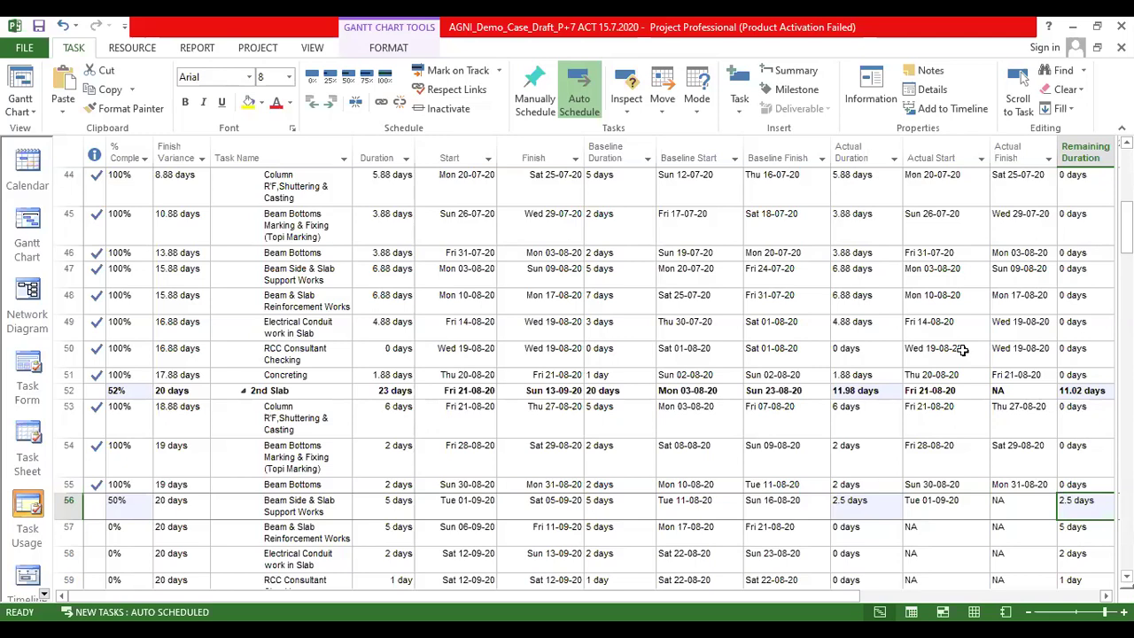
pyautogui.write('5')
pyautogui.press('Return')
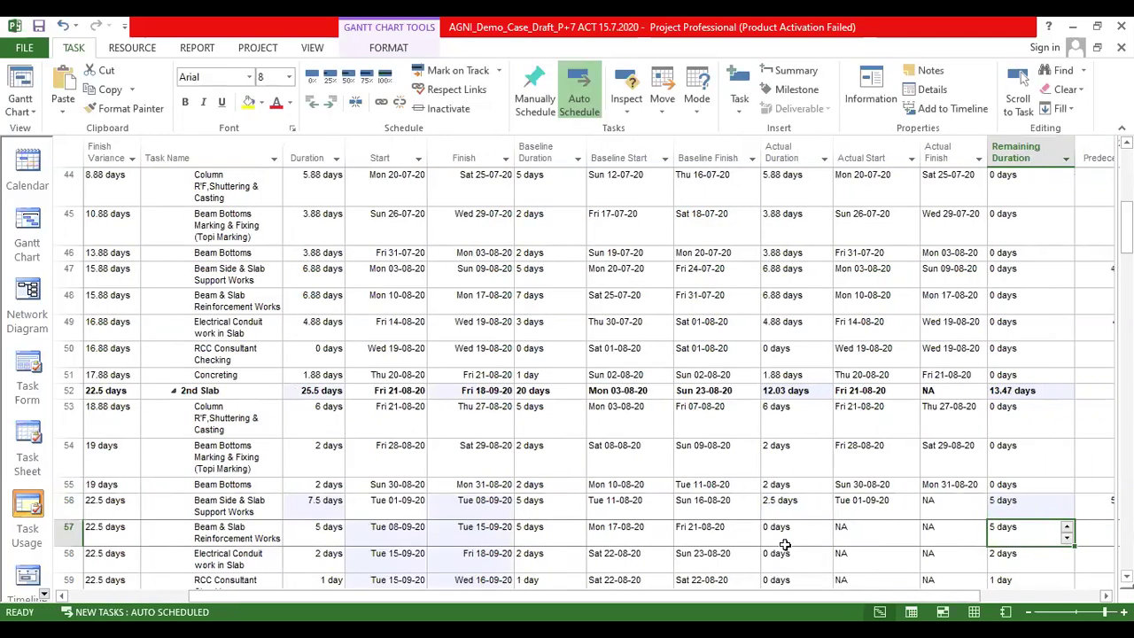
pyautogui.moveTo(406, 593); pyautogui.dragTo(363, 590)
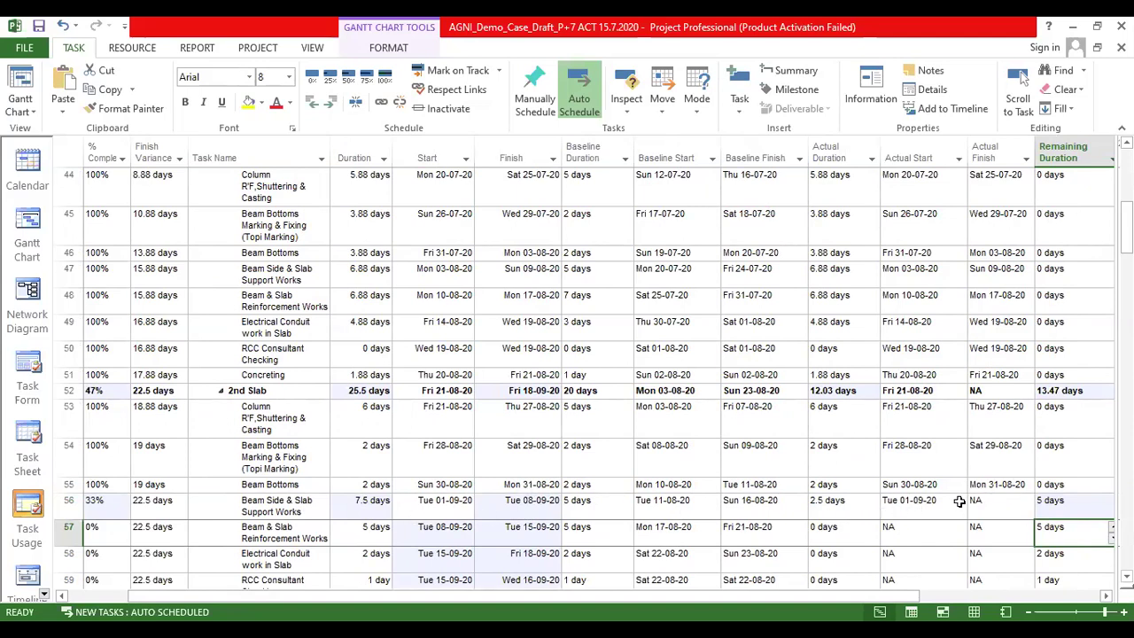
pyautogui.click(536, 507)
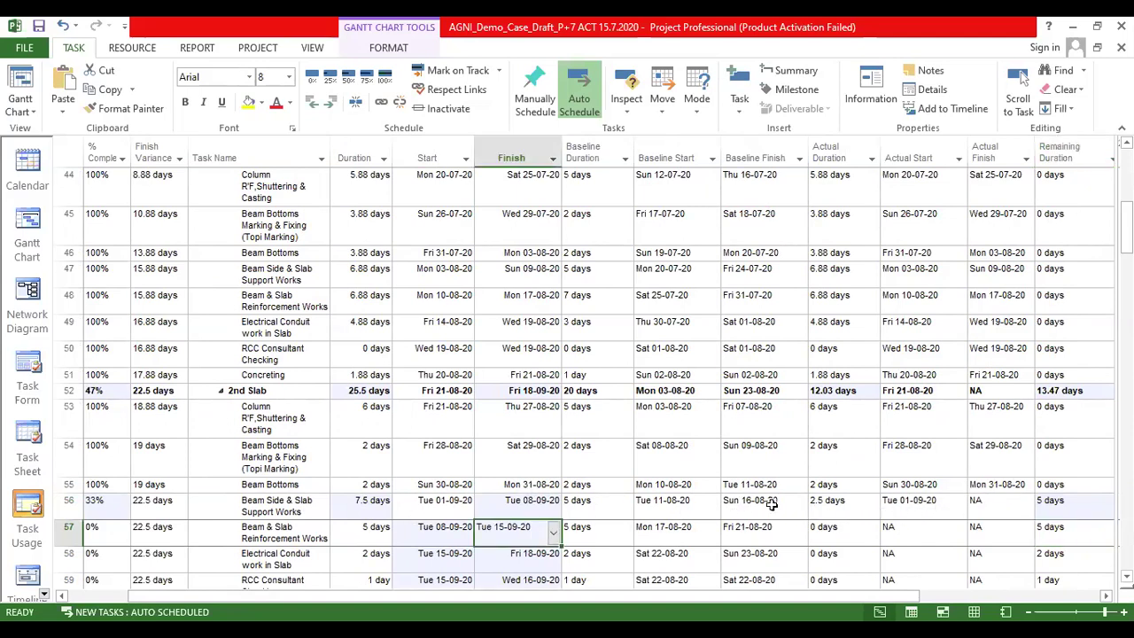
pyautogui.click(531, 507)
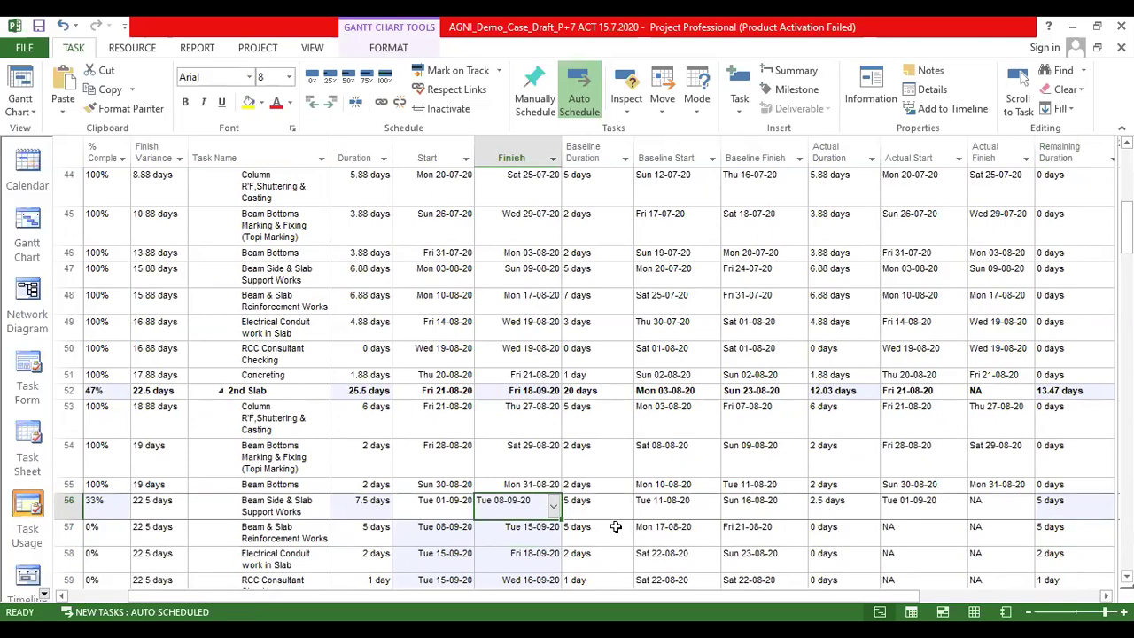
# Step: Set the 2nd Slab's Beam Side & Slab Support Works Actual Finish to 07-09-20 and save the project
pyautogui.click(999, 504)
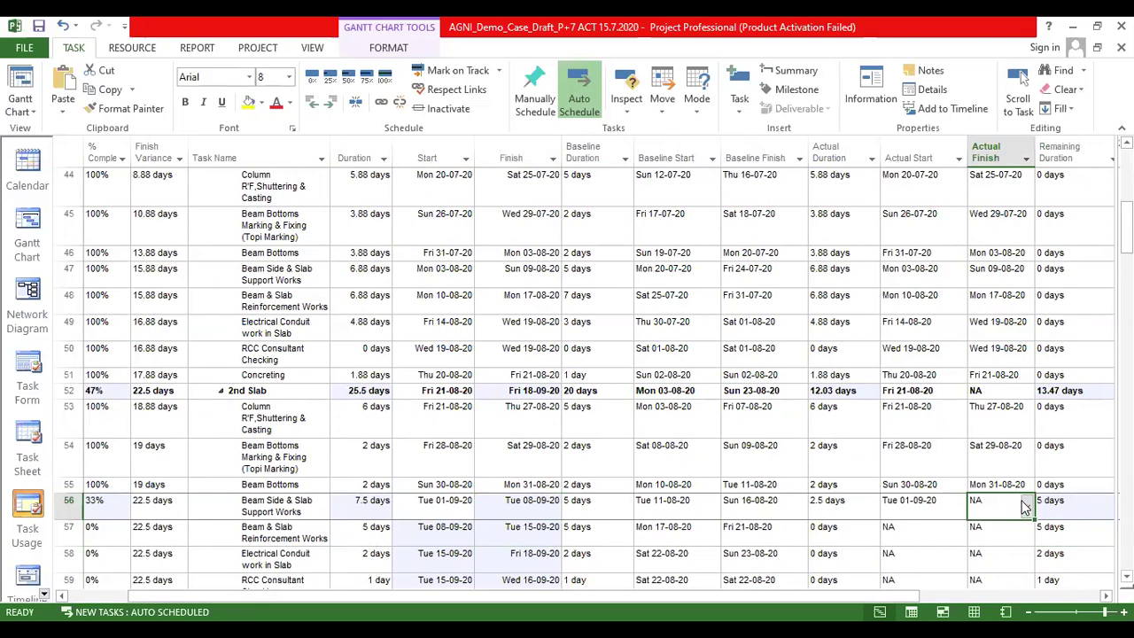
pyautogui.click(1025, 504)
pyautogui.click(957, 487)
pyautogui.click(956, 487)
pyautogui.click(956, 488)
pyautogui.click(956, 488)
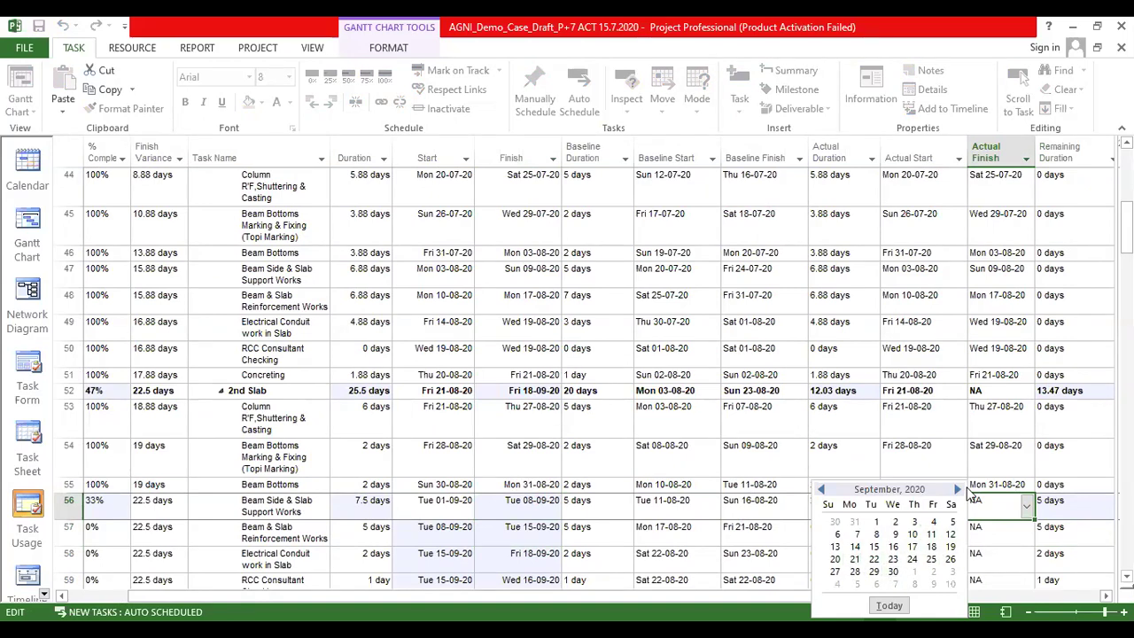
pyautogui.click(856, 541)
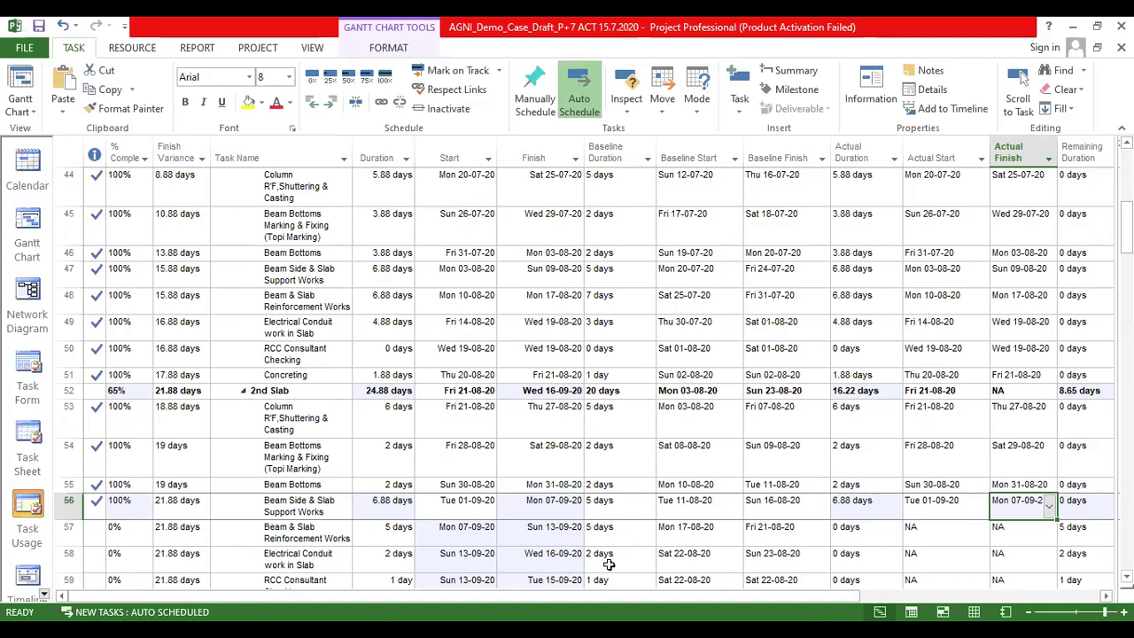
pyautogui.click(39, 27)
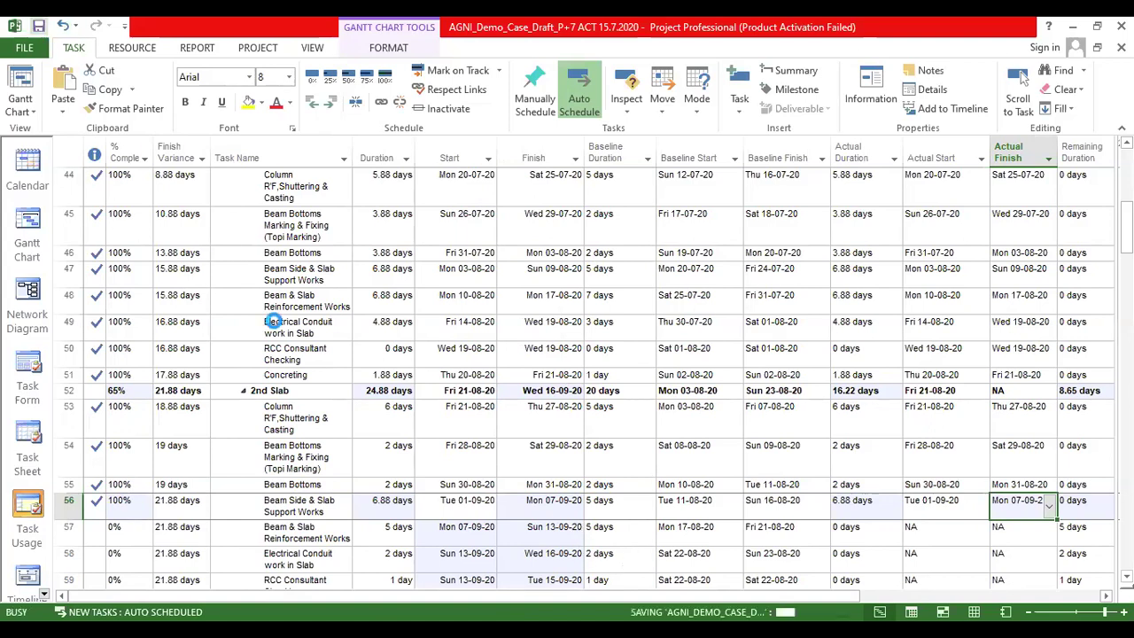
# Step: Examine the rescheduled 2nd Slab subtasks and following slabs, and compare the overall project finish with its baseline
pyautogui.scroll(-2, 147, 367)
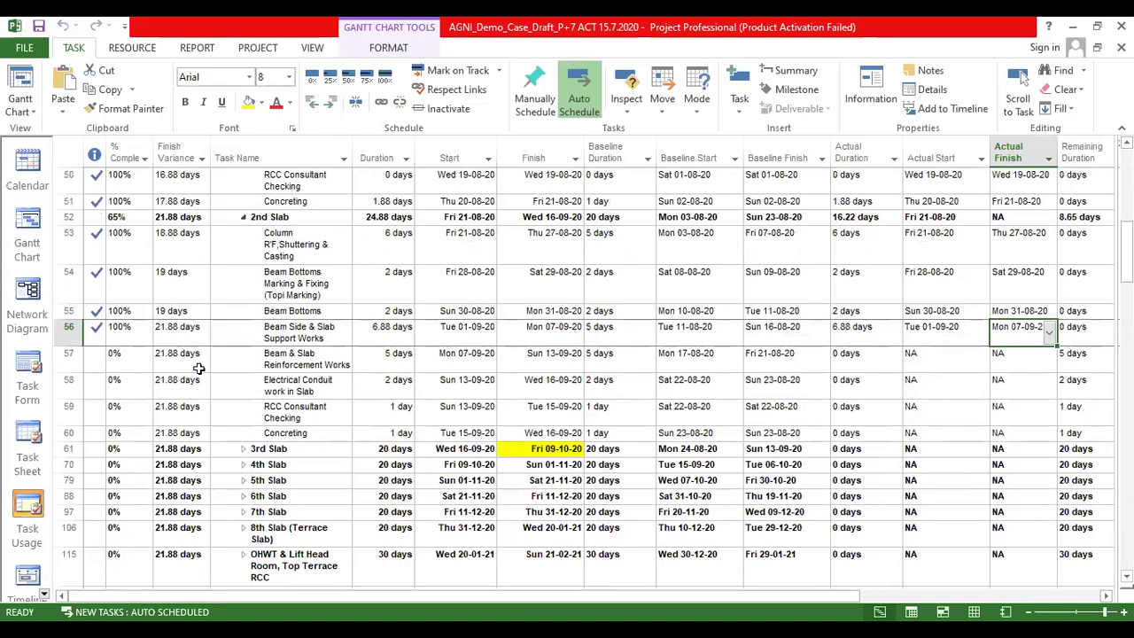
pyautogui.click(68, 335)
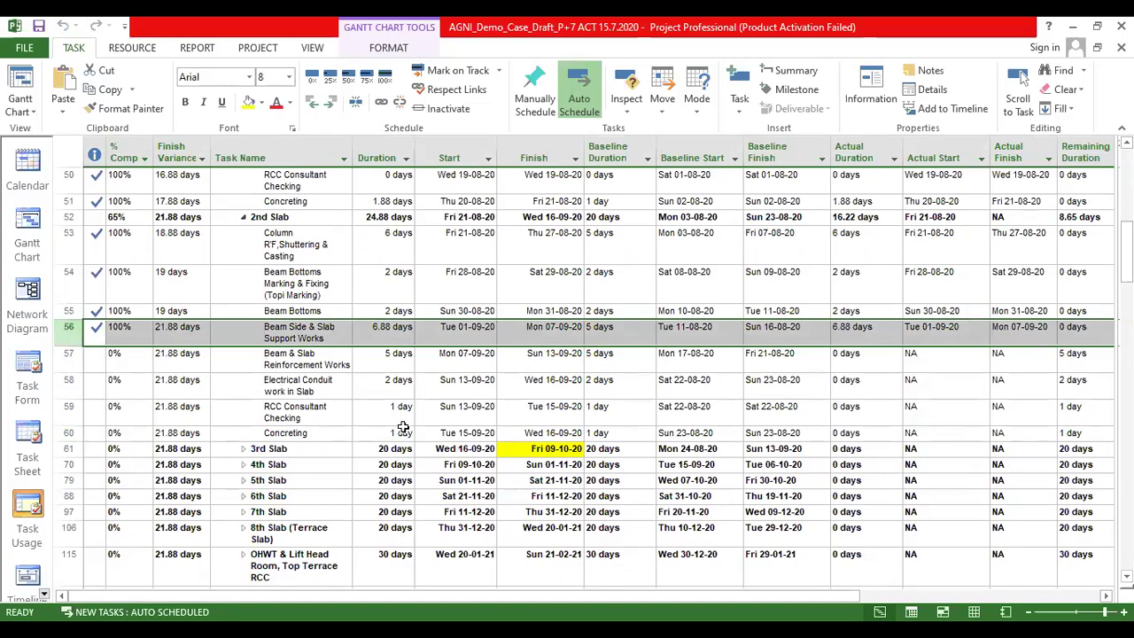
pyautogui.scroll(15, 403, 428)
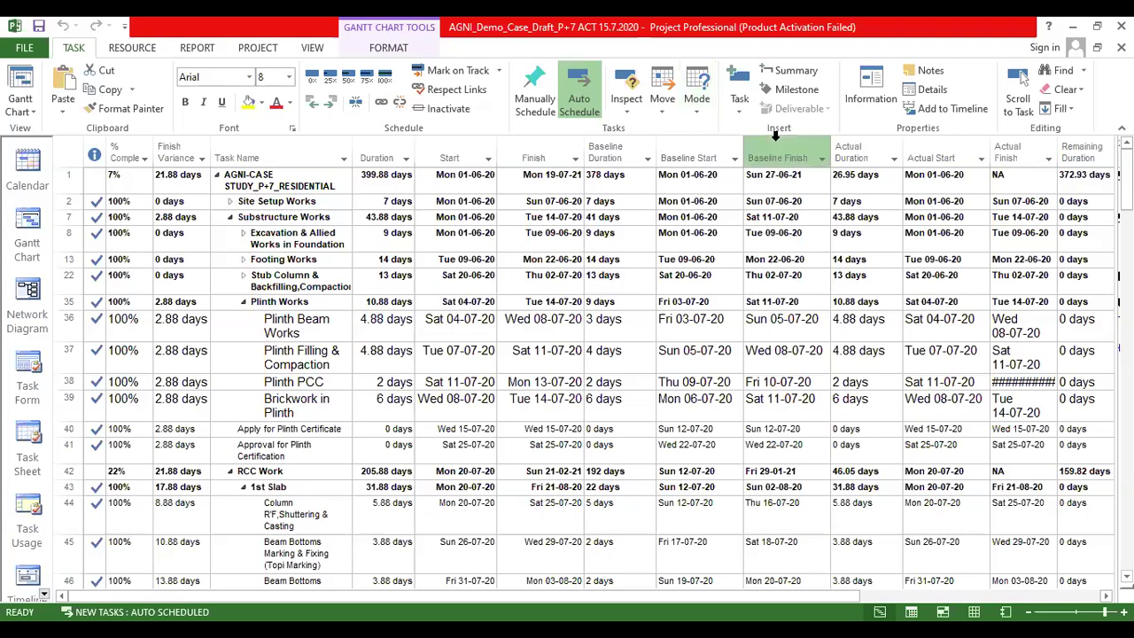
# Step: Arrange all open project windows together and close the EVMS cost tracking project, saving its changes
pyautogui.click(314, 50)
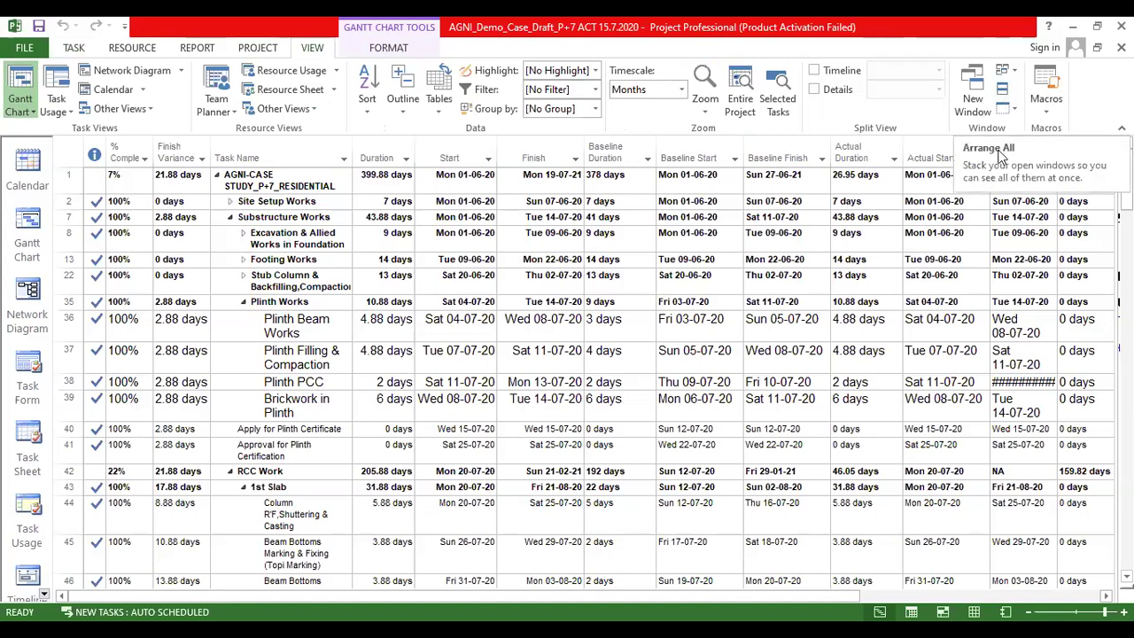
pyautogui.click(1001, 90)
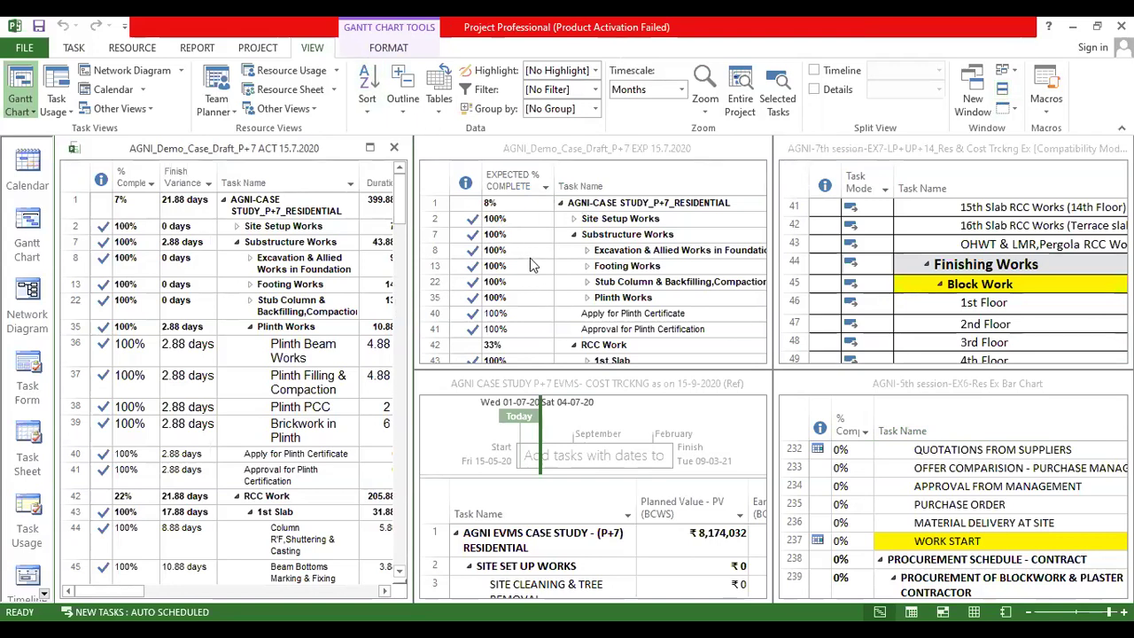
pyautogui.click(655, 396)
pyautogui.click(753, 383)
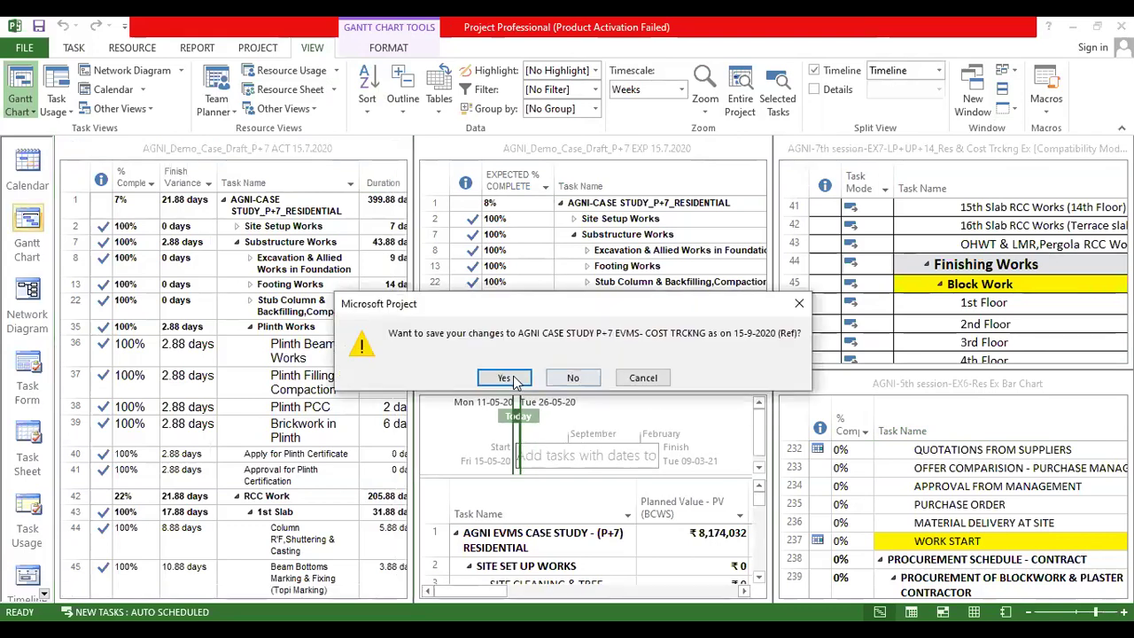
pyautogui.click(512, 378)
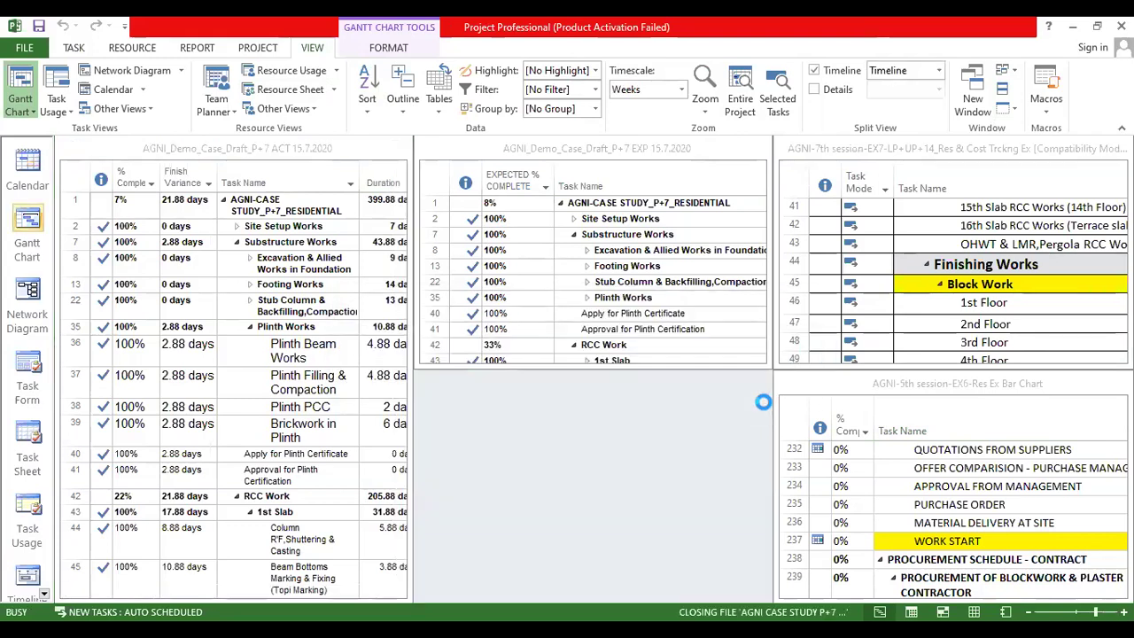
# Step: Close the 7th session EX7 and 5th session EX6 example projects, saving the changes in both
pyautogui.click(998, 149)
pyautogui.hotkey('ctrl', 'F4')
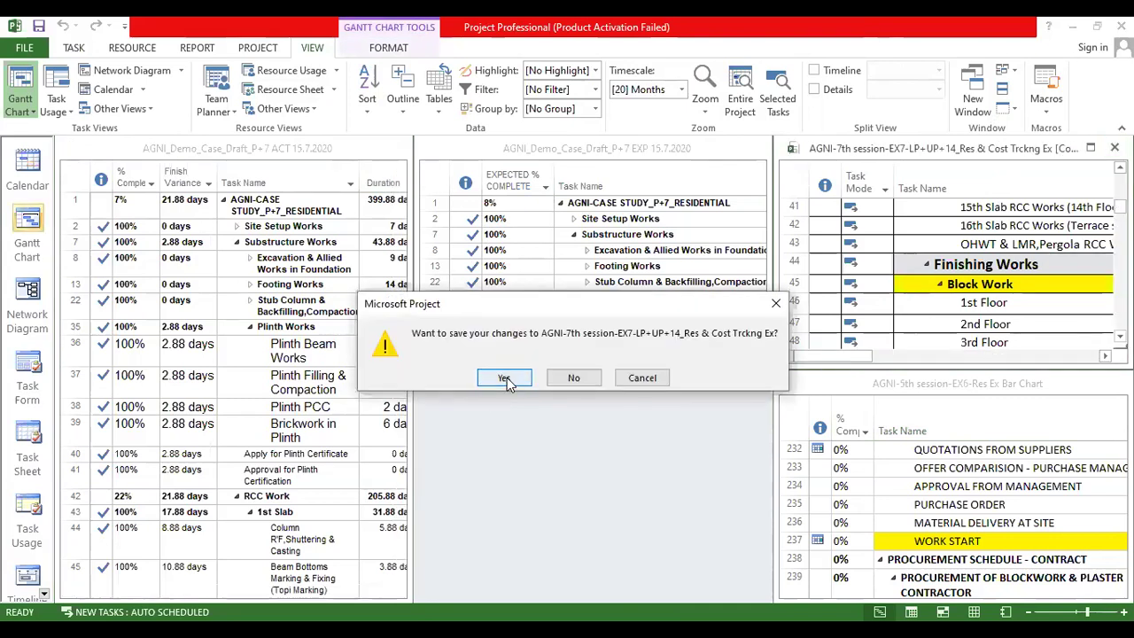
pyautogui.click(506, 378)
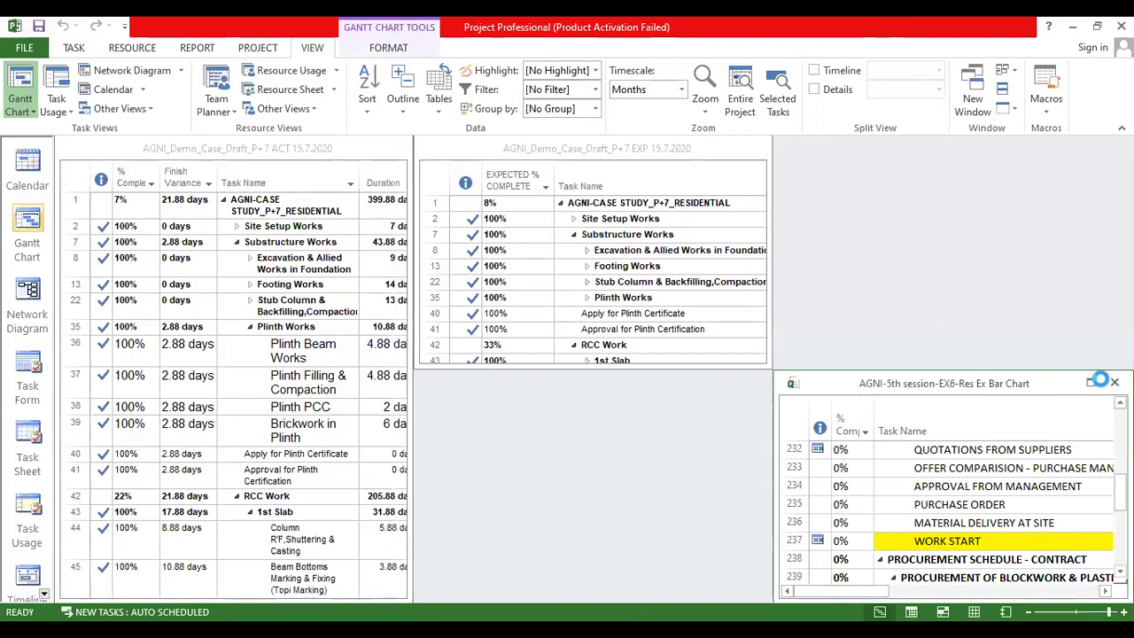
pyautogui.hotkey('ctrl', 'F4')
pyautogui.click(505, 378)
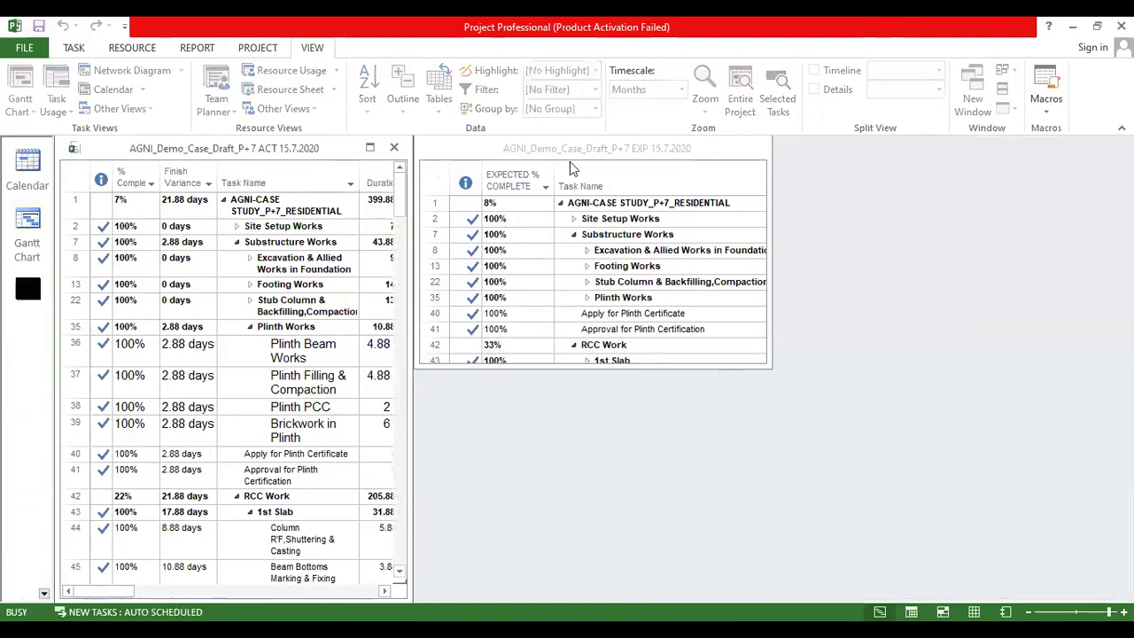
# Step: Look over the EXP 15.7.2020 schedule at full size and stack it with the ACT 15.7.2020 schedule for comparison
pyautogui.doubleClick(647, 146)
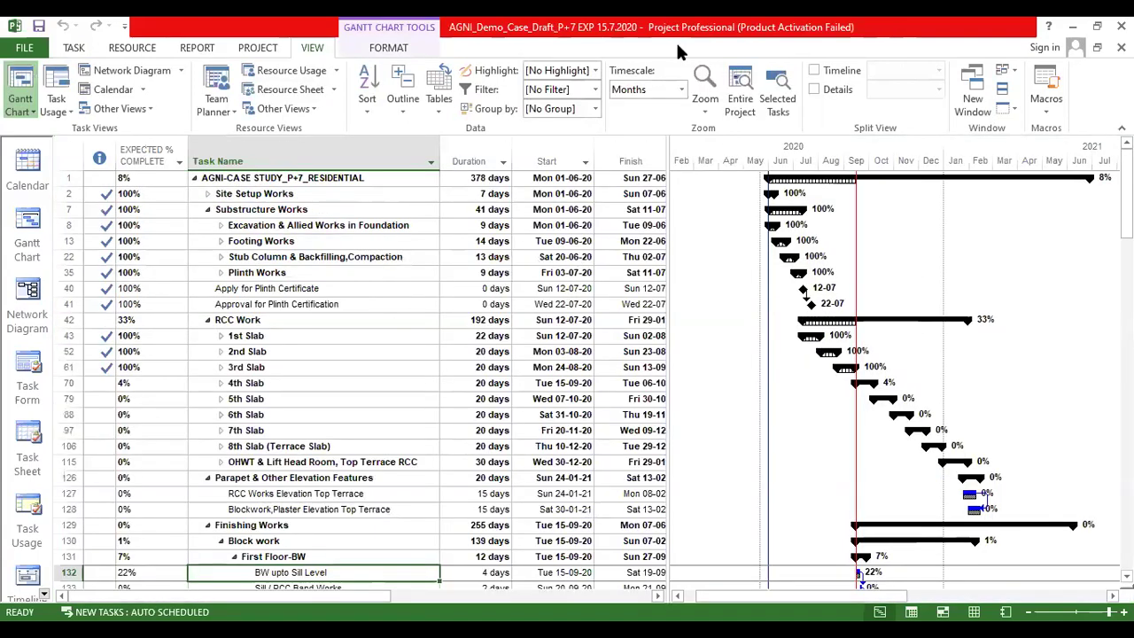
pyautogui.click(303, 273)
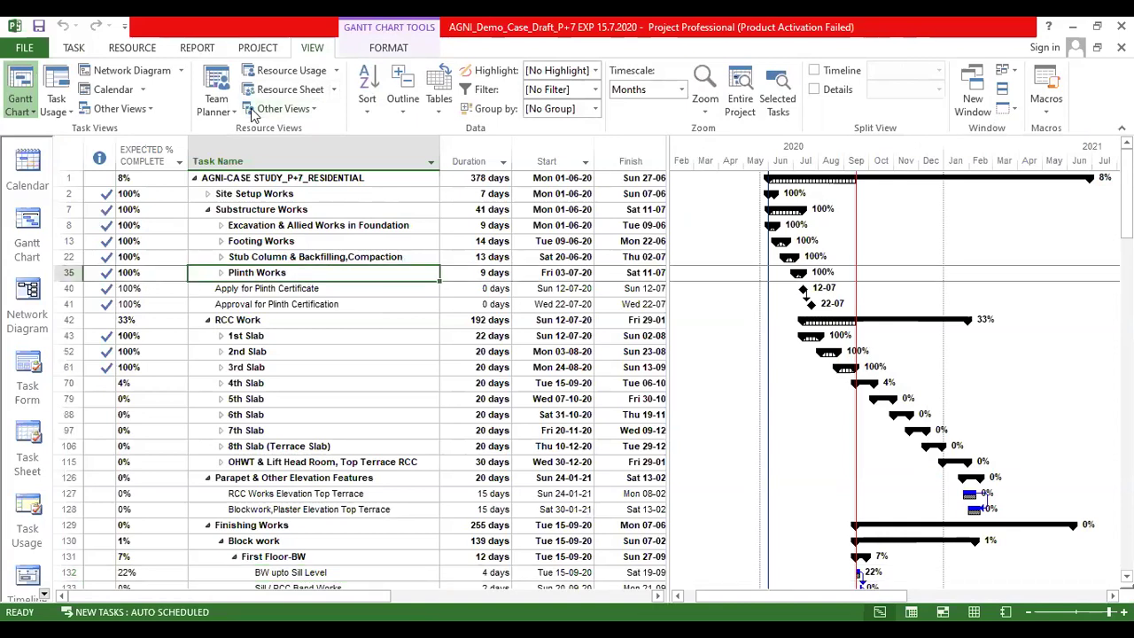
pyautogui.press('Up')
pyautogui.press('Up')
pyautogui.press('Right')
pyautogui.press('Right')
pyautogui.press('Right')
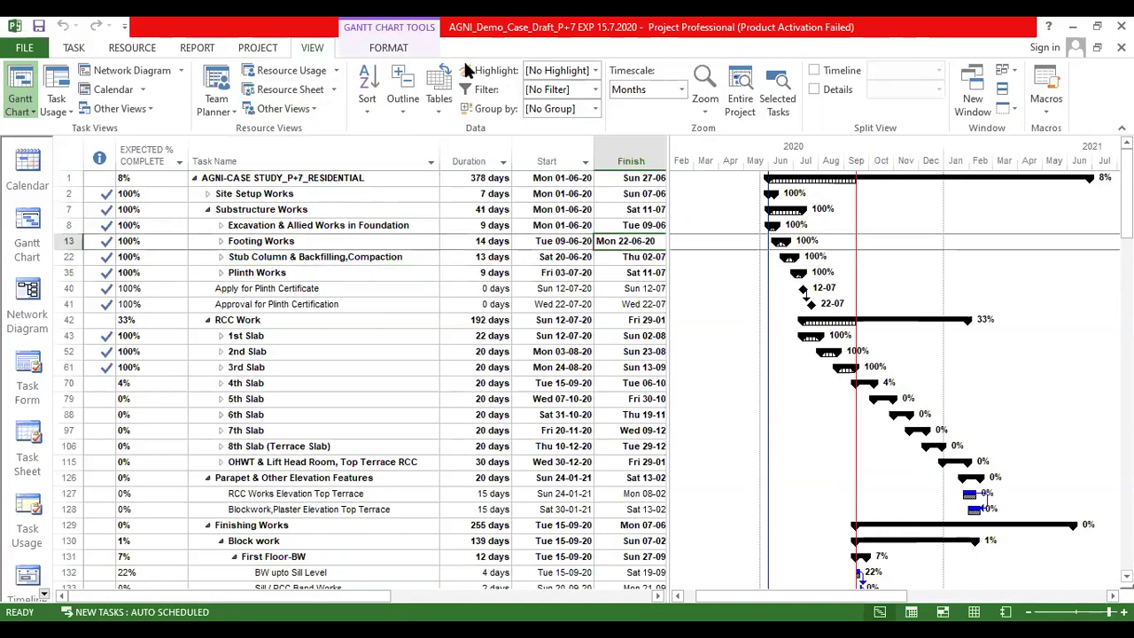
pyautogui.click(1001, 90)
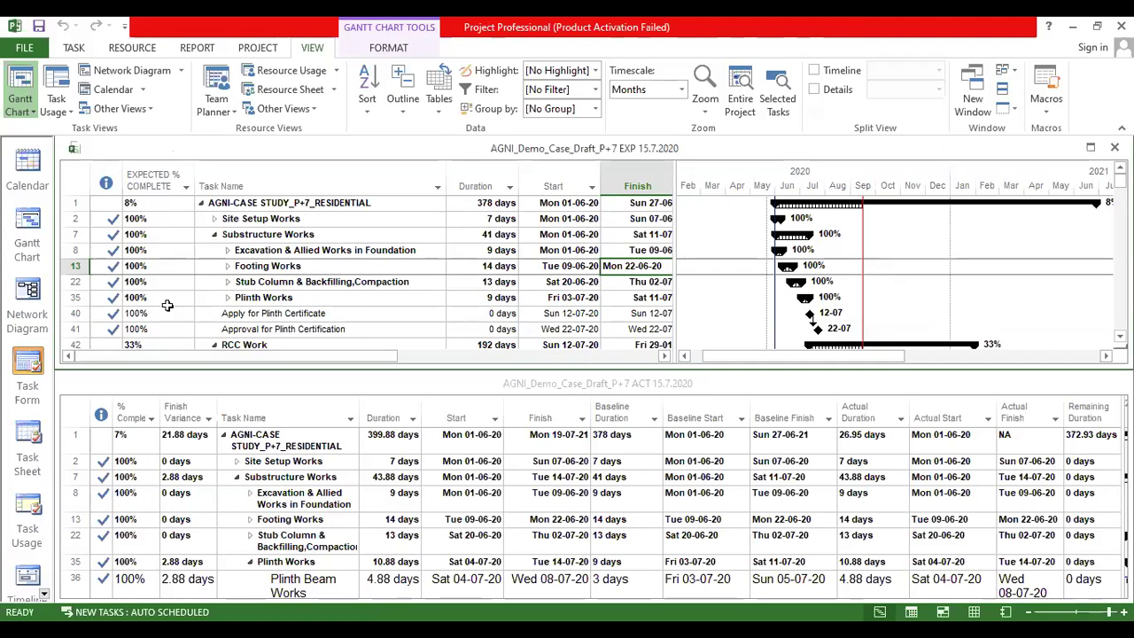
# Step: Collapse both schedules to their project summary rows to compare the overall expected and actual completion
pyautogui.click(201, 203)
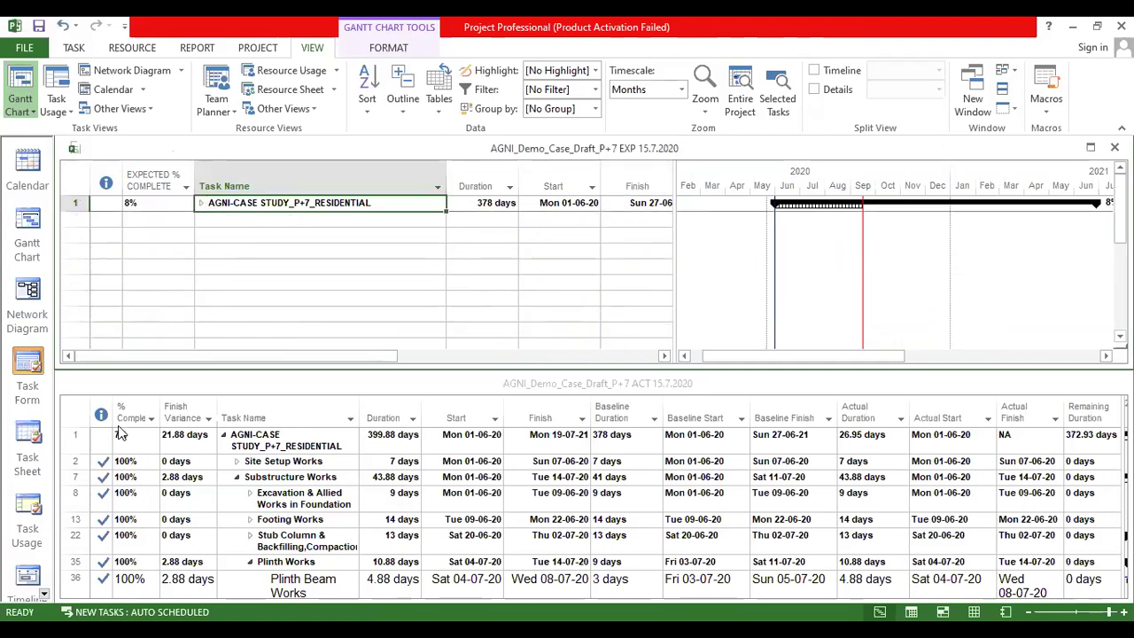
pyautogui.click(223, 434)
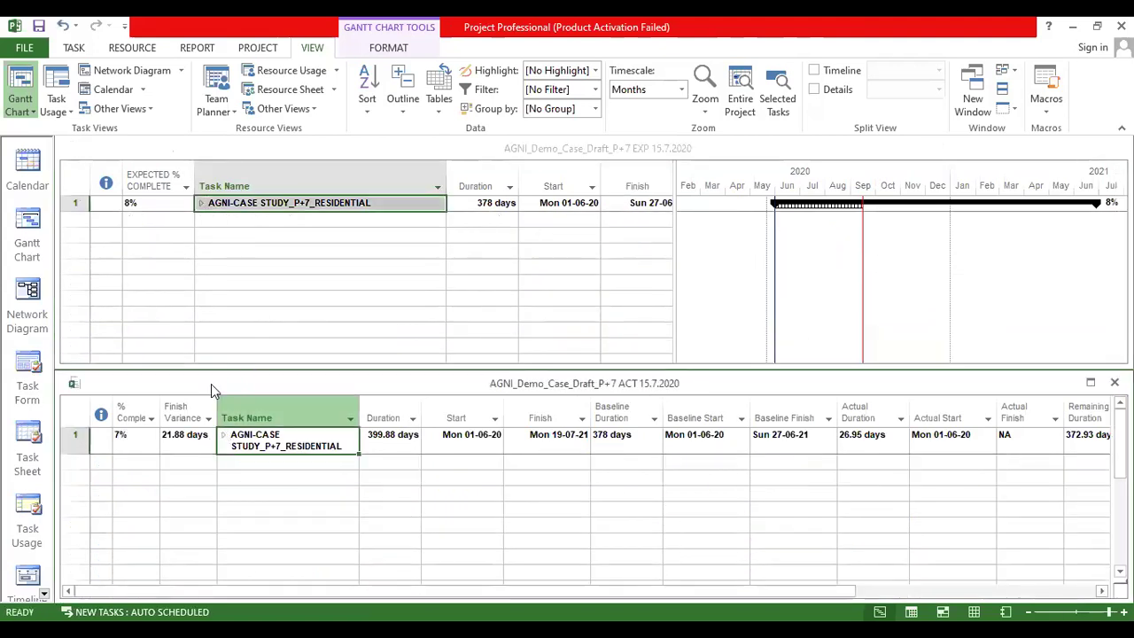
pyautogui.click(186, 256)
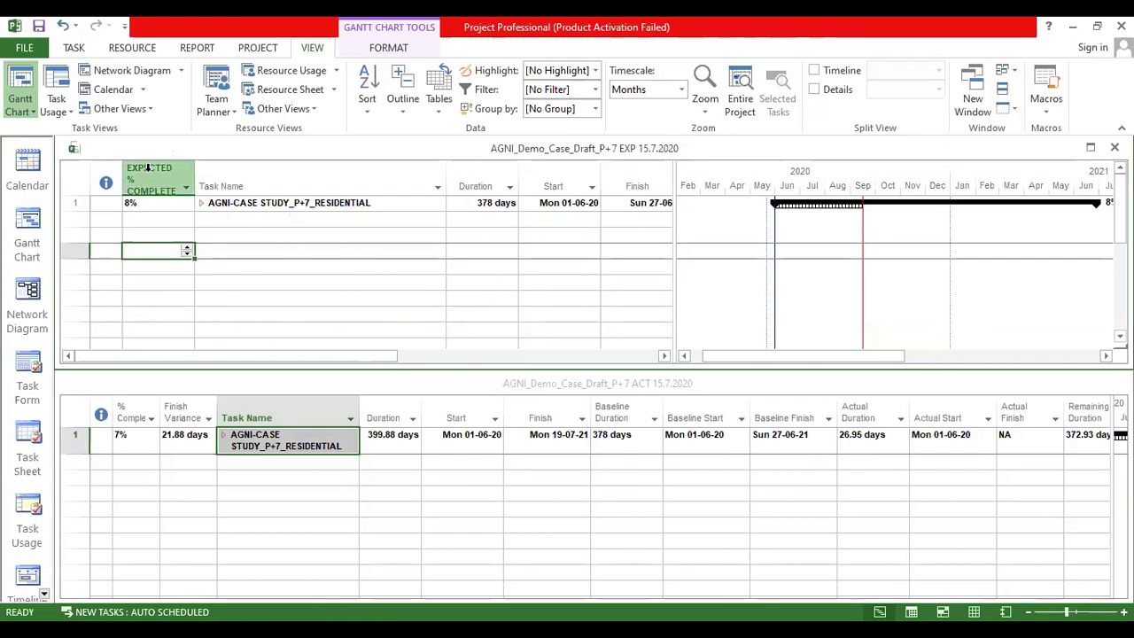
# Step: Retitle the % Complete column in the ACT schedule as ACTUAL % COMPLETE
pyautogui.click(133, 409)
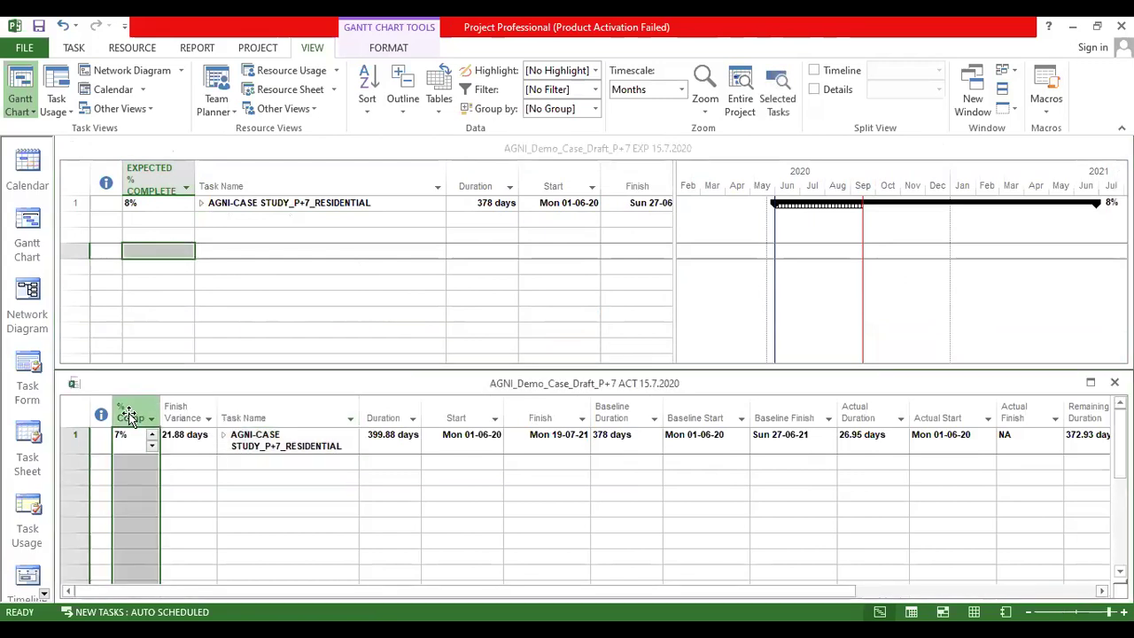
pyautogui.rightClick(129, 417)
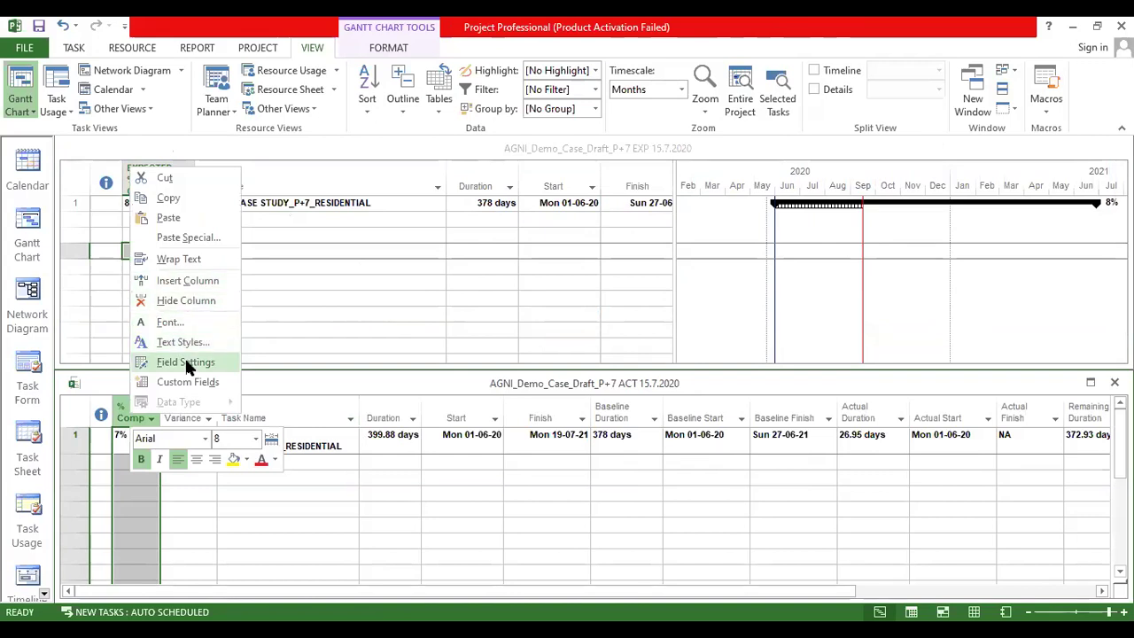
pyautogui.press('Return')
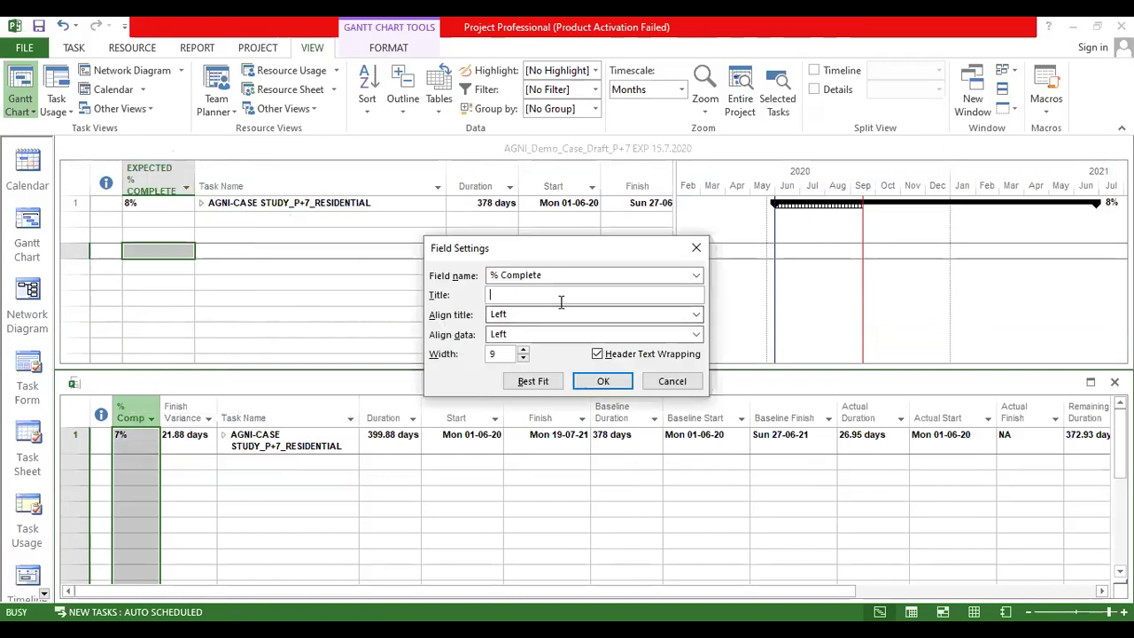
pyautogui.write('ACTUAL % COMPLETE')
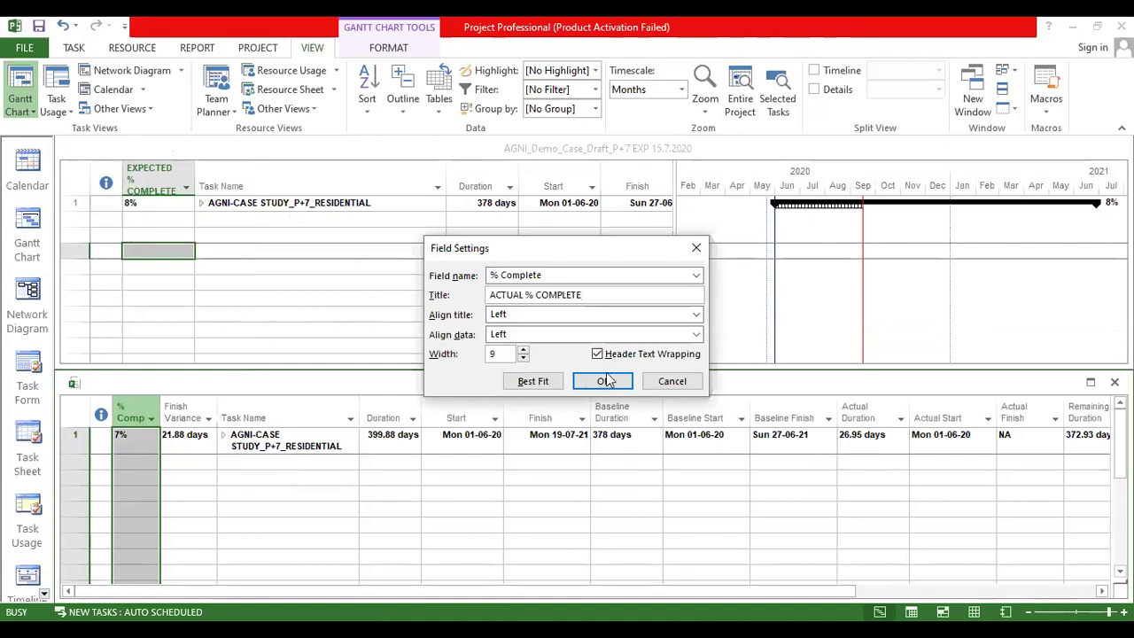
pyautogui.click(603, 383)
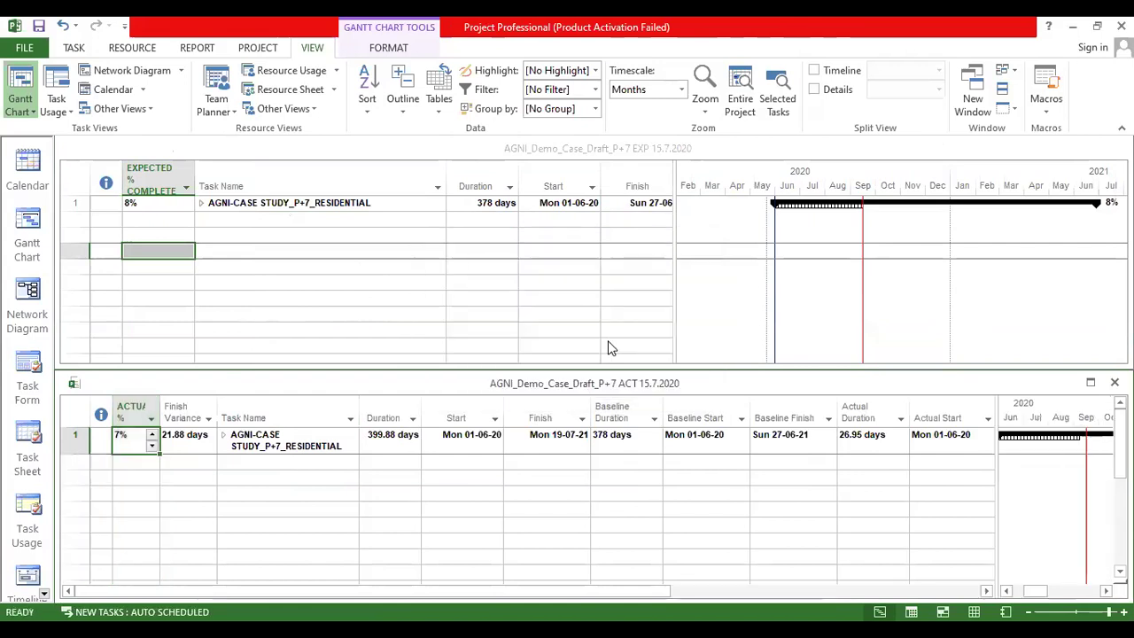
# Step: Expand the EXP project summary, collapse Substructure Works and review the expected completion down to the 3rd Slab
pyautogui.click(201, 203)
pyautogui.click(214, 234)
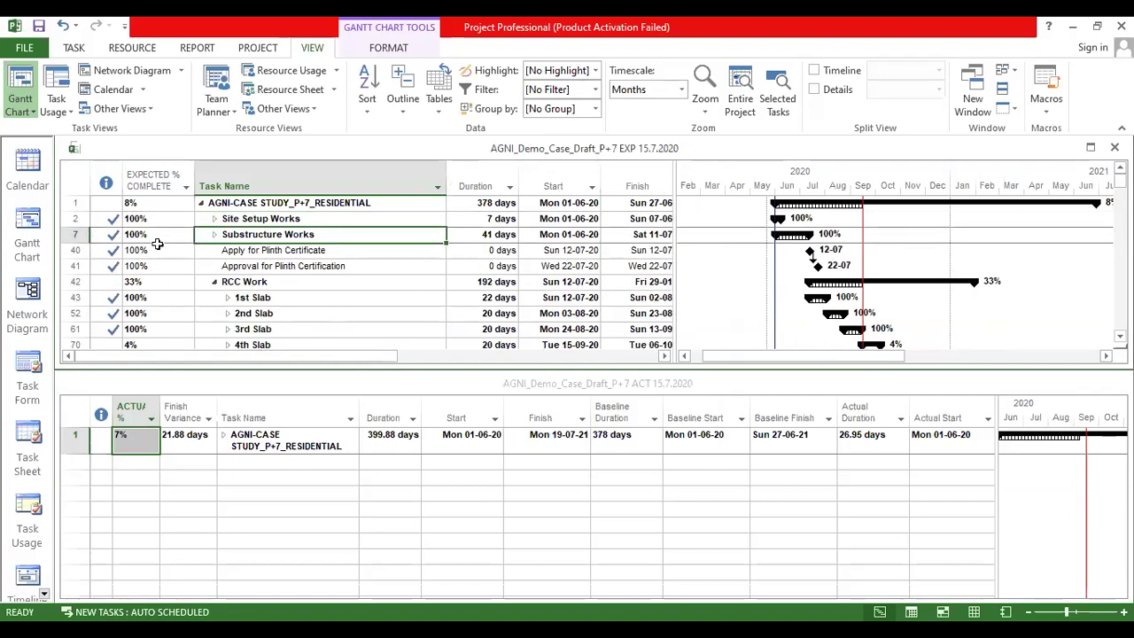
pyautogui.click(231, 220)
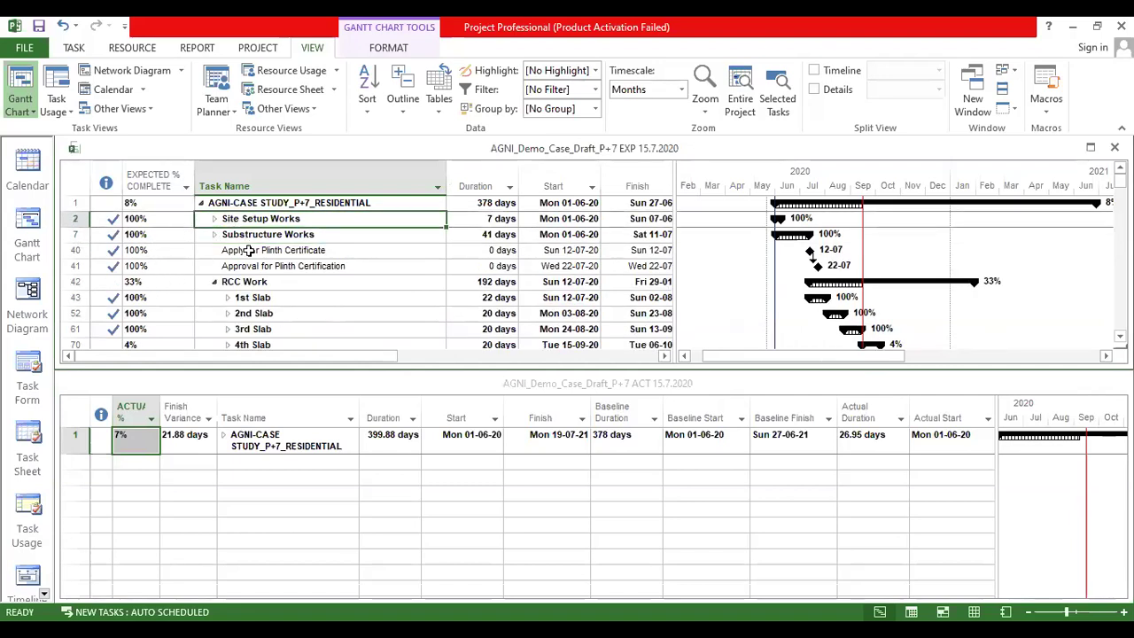
pyautogui.click(242, 234)
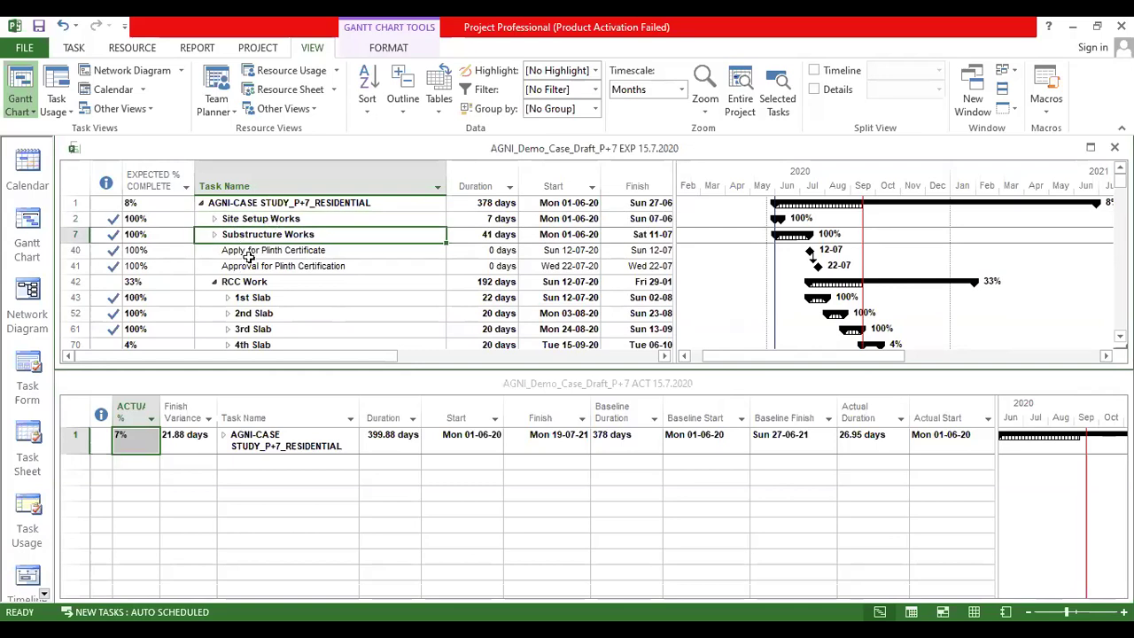
pyautogui.click(253, 301)
pyautogui.click(250, 315)
pyautogui.click(248, 327)
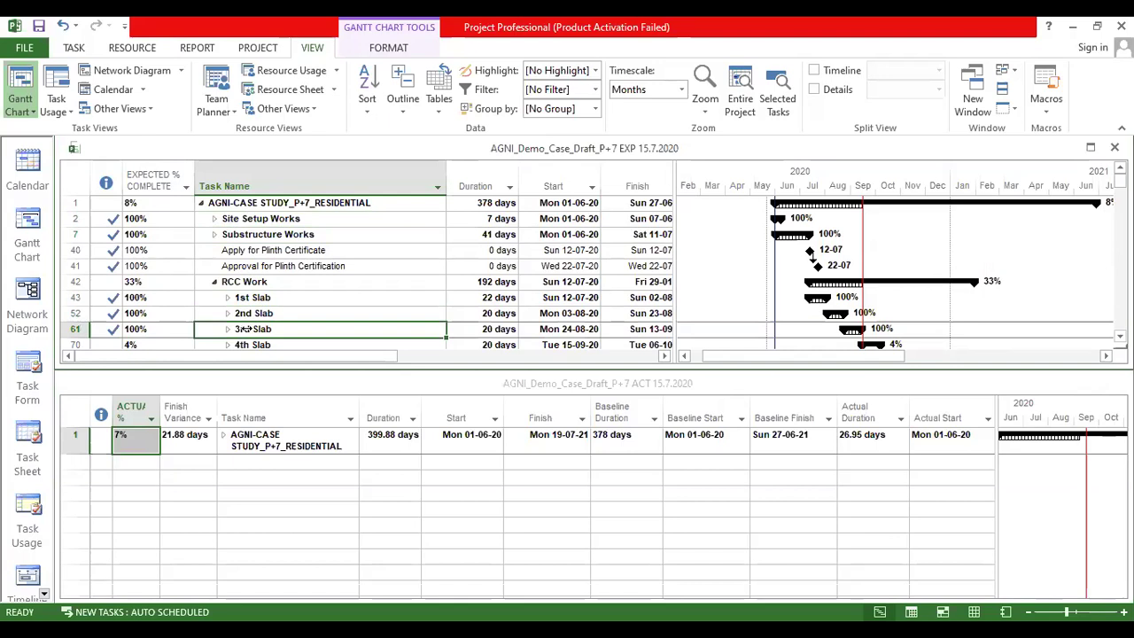
# Step: Expand the ACT project summary and collapse its Substructure Works, 1st Slab and 2nd Slab groups
pyautogui.click(224, 438)
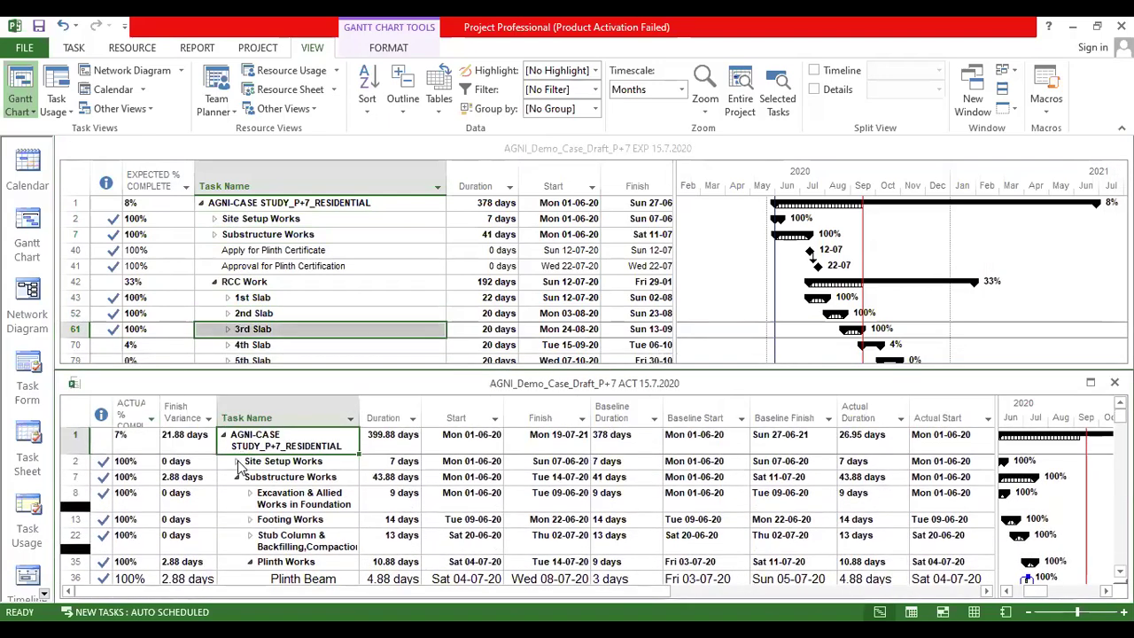
pyautogui.click(237, 478)
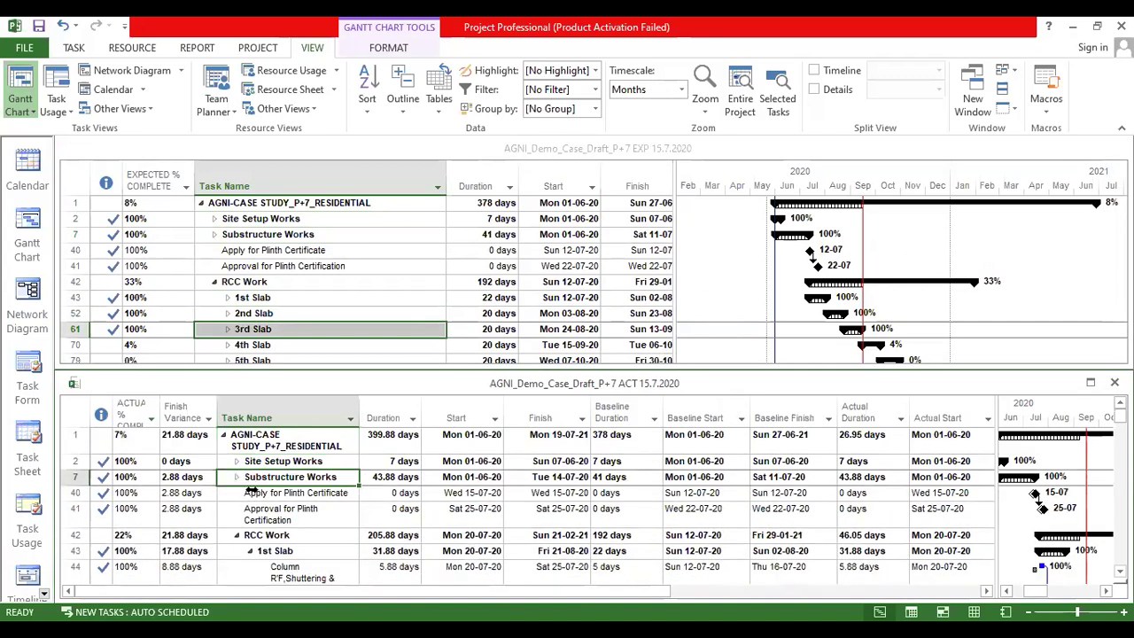
pyautogui.click(251, 551)
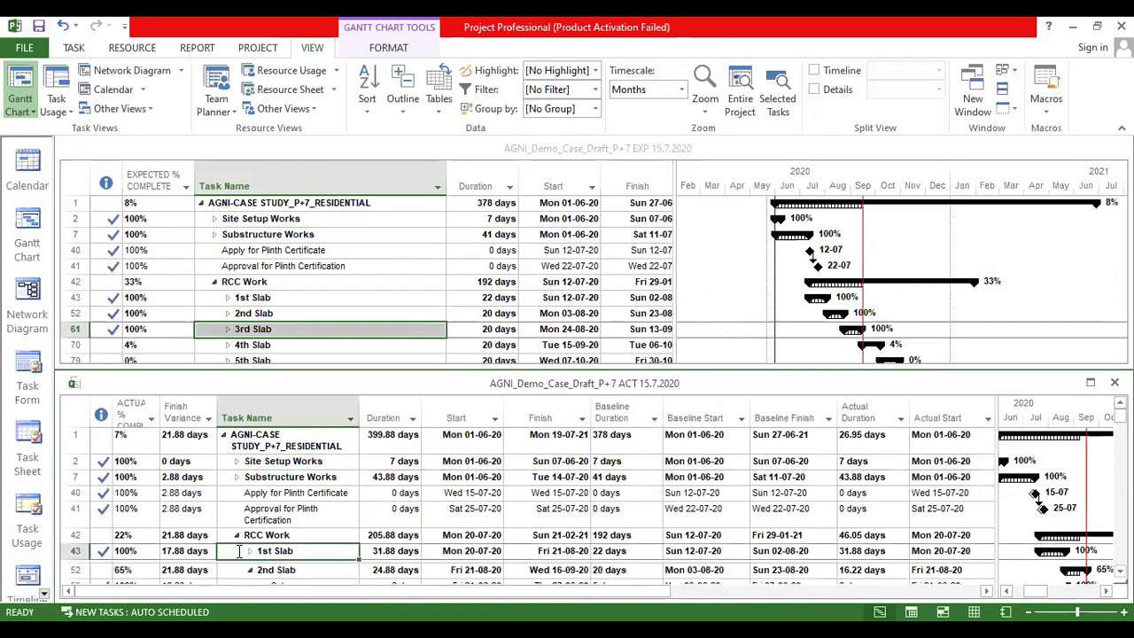
pyautogui.scroll(-1, 250, 531)
pyautogui.click(250, 509)
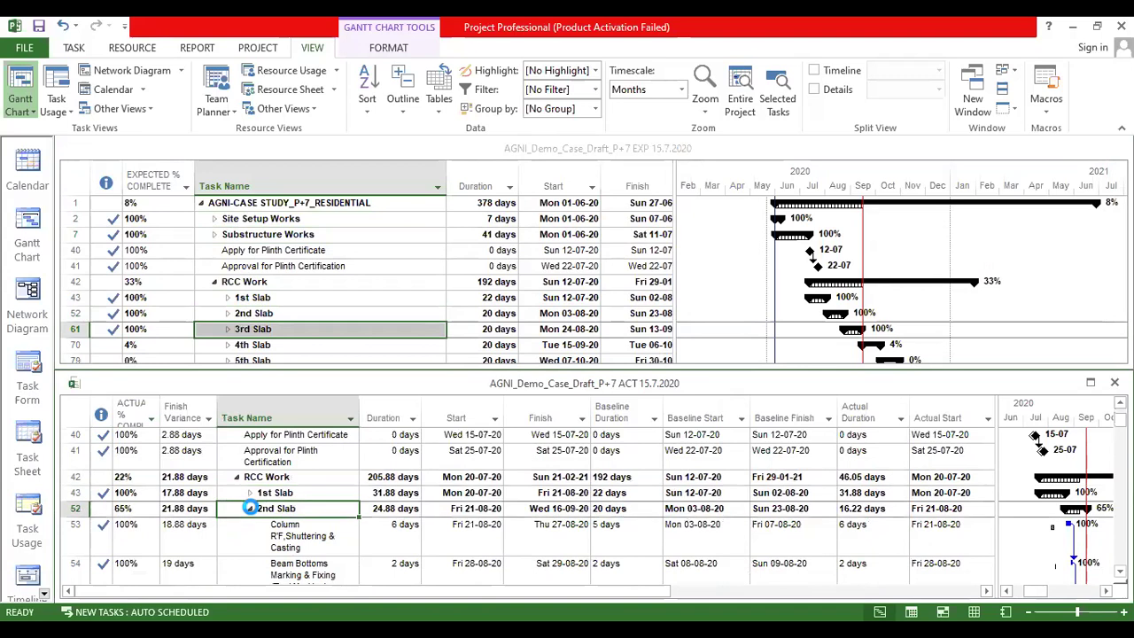
# Step: Compare the 2nd Slab's actual completion and the overall Finish Variance in the ACT schedule with the expected progress
pyautogui.click(132, 507)
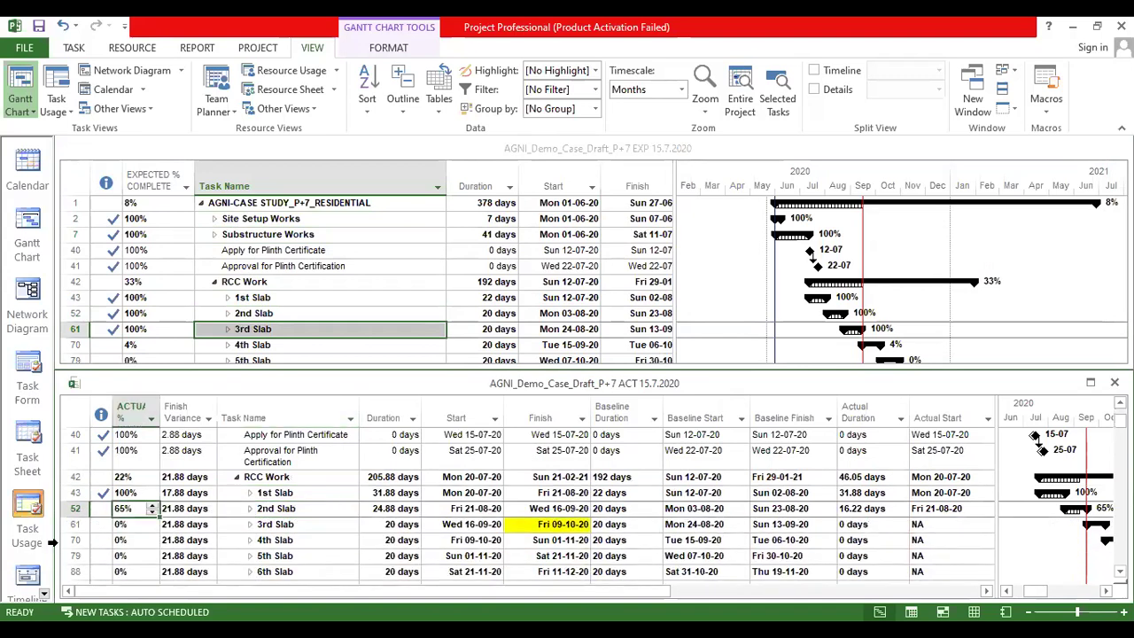
pyautogui.scroll(3, 164, 503)
pyautogui.scroll(-2, 165, 504)
pyautogui.scroll(2, 164, 503)
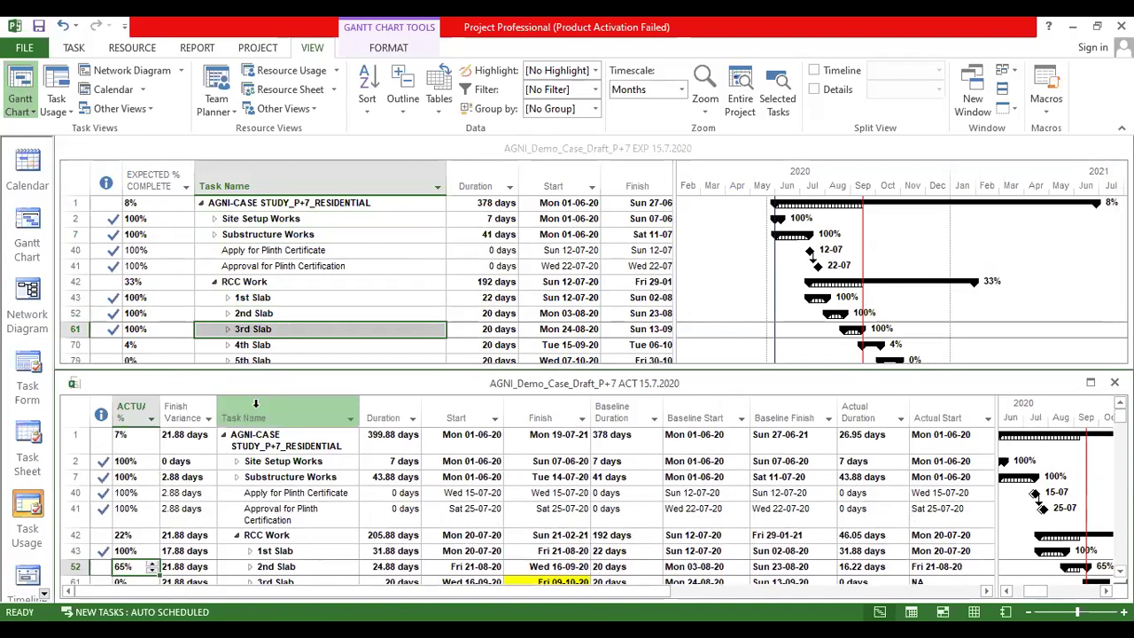
pyautogui.click(188, 441)
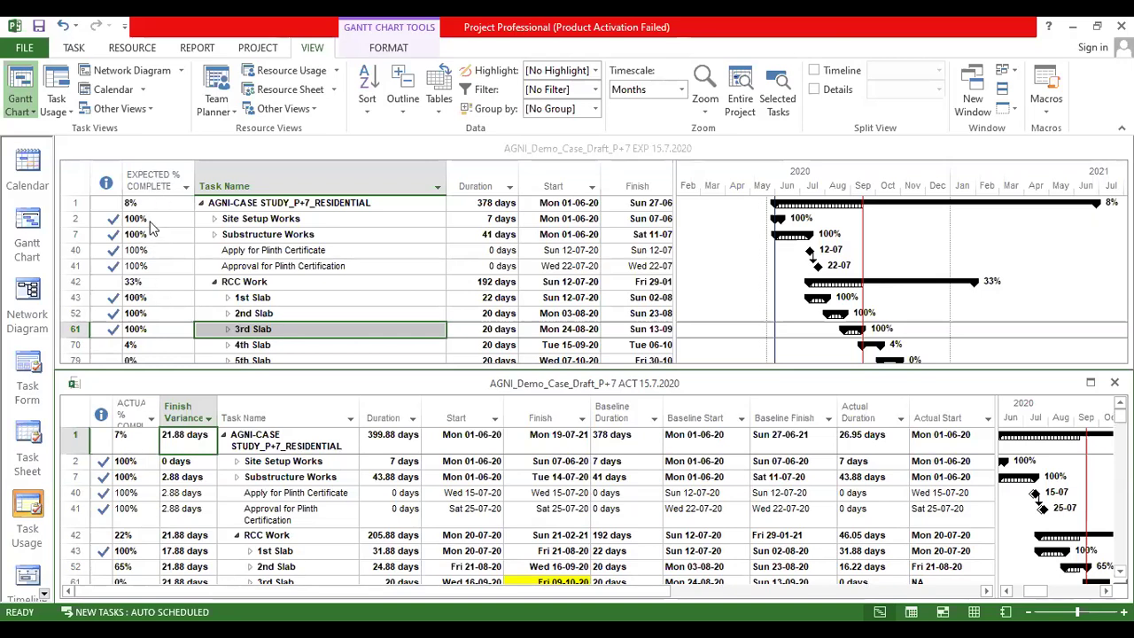
pyautogui.scroll(-1, 280, 478)
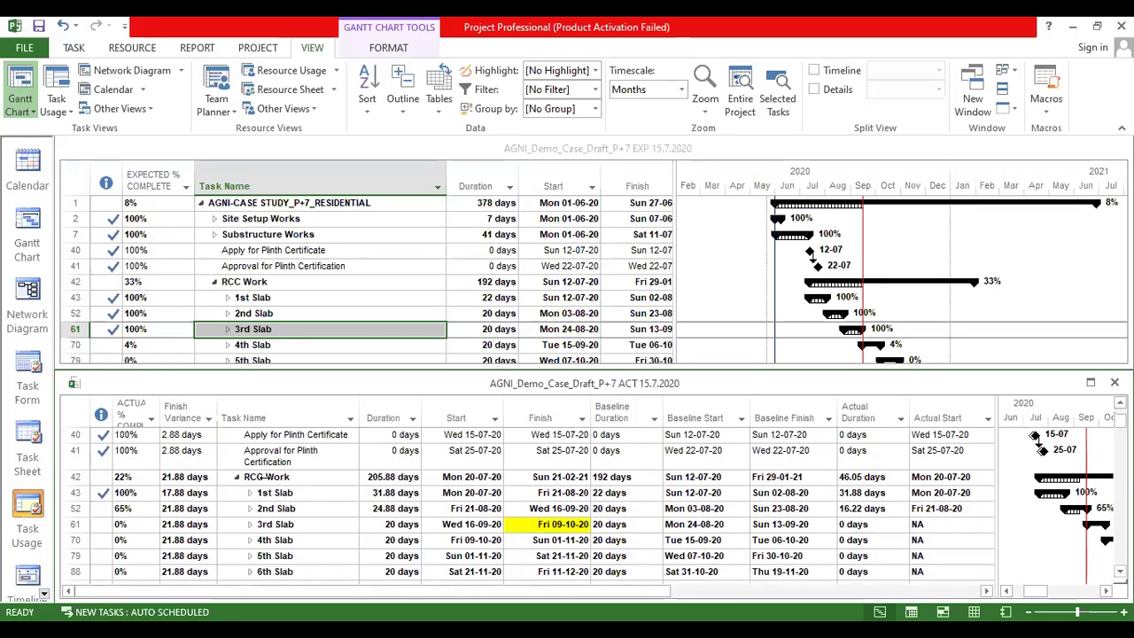
# Step: Review the expected completion of the RCC slabs and collapse Block work under Finishing Works in the EXP schedule
pyautogui.click(252, 330)
pyautogui.scroll(-1, 265, 290)
pyautogui.click(305, 296)
pyautogui.moveTo(236, 251); pyautogui.dragTo(241, 285)
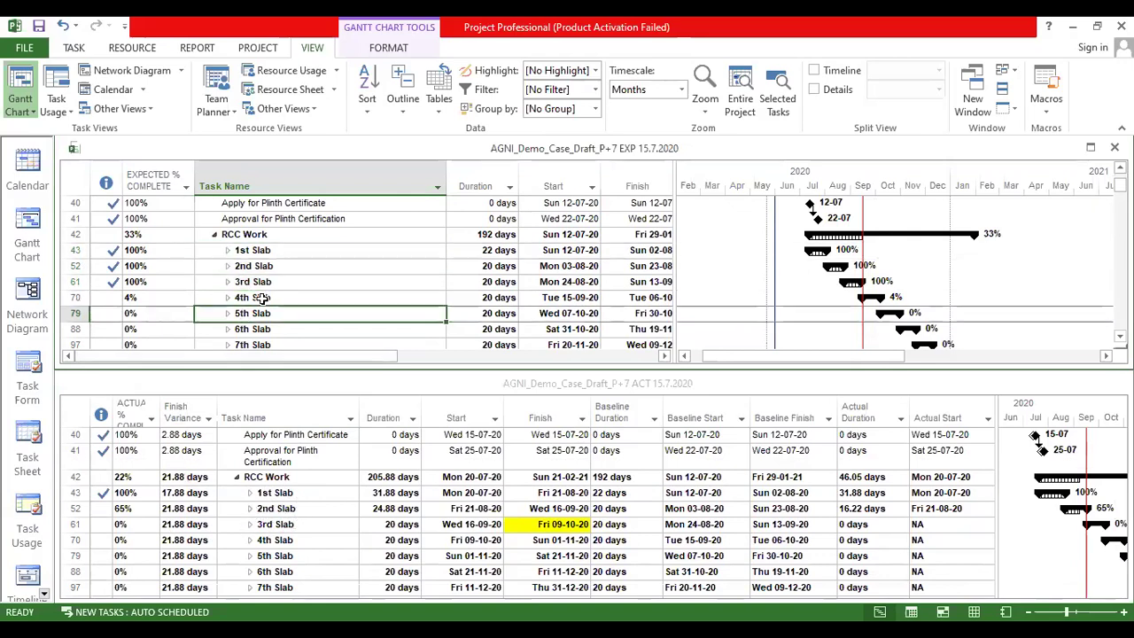
pyautogui.scroll(-3, 269, 297)
pyautogui.scroll(-2, 268, 297)
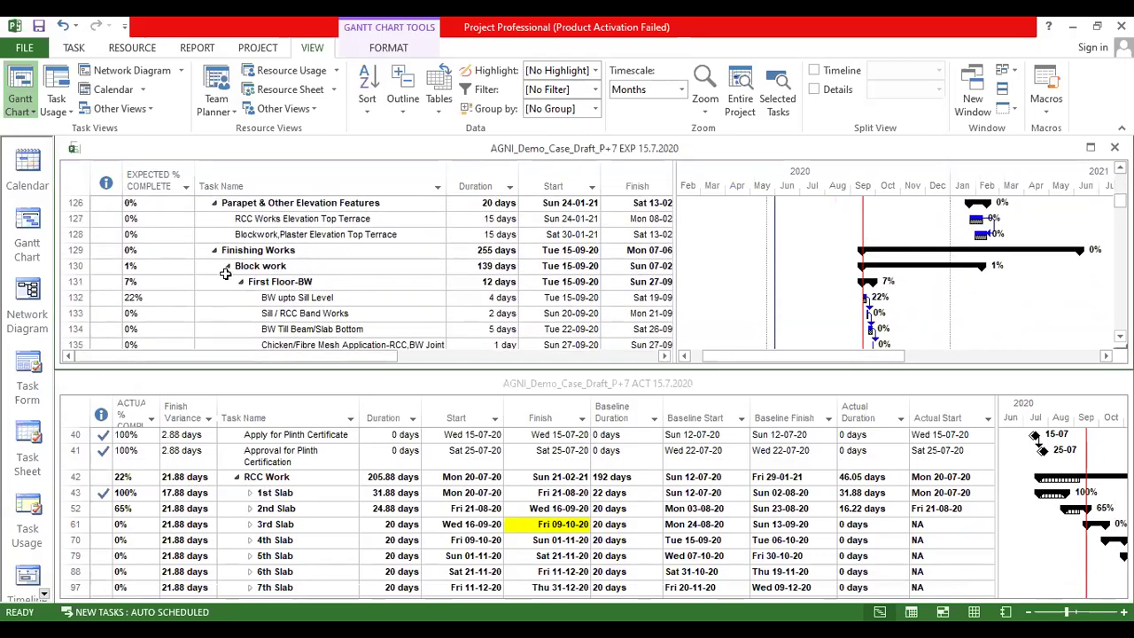
pyautogui.click(227, 266)
# Step: Examine the remaining slabs and Finishing Works in the ACT schedule against the expected schedule
pyautogui.click(255, 556)
pyautogui.scroll(-3, 256, 556)
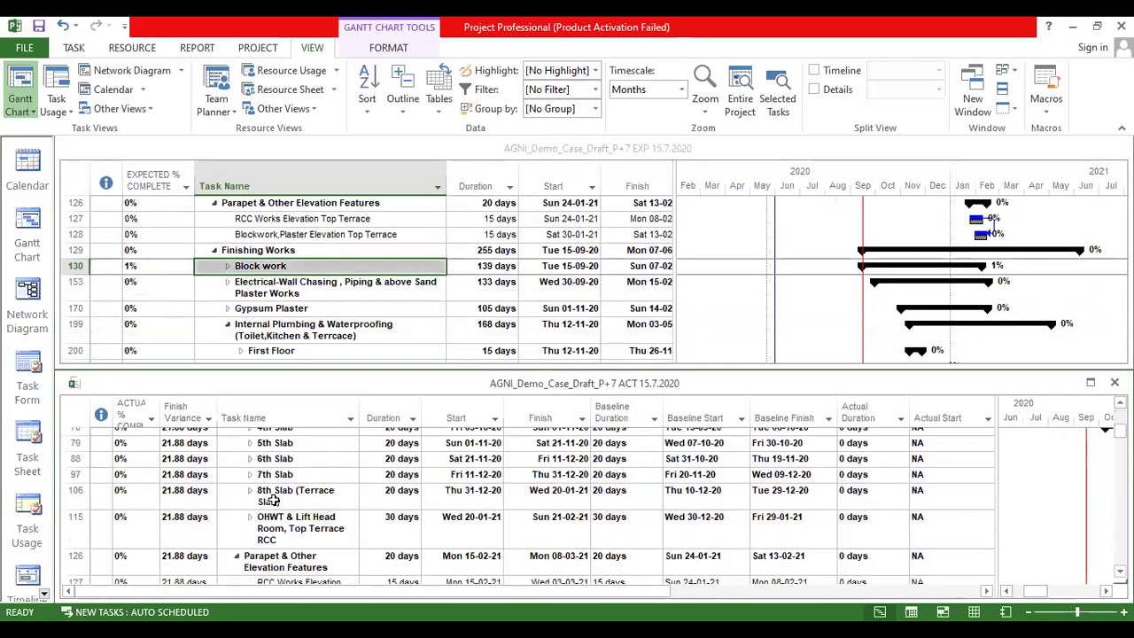
pyautogui.scroll(-5, 284, 532)
pyautogui.scroll(8, 246, 503)
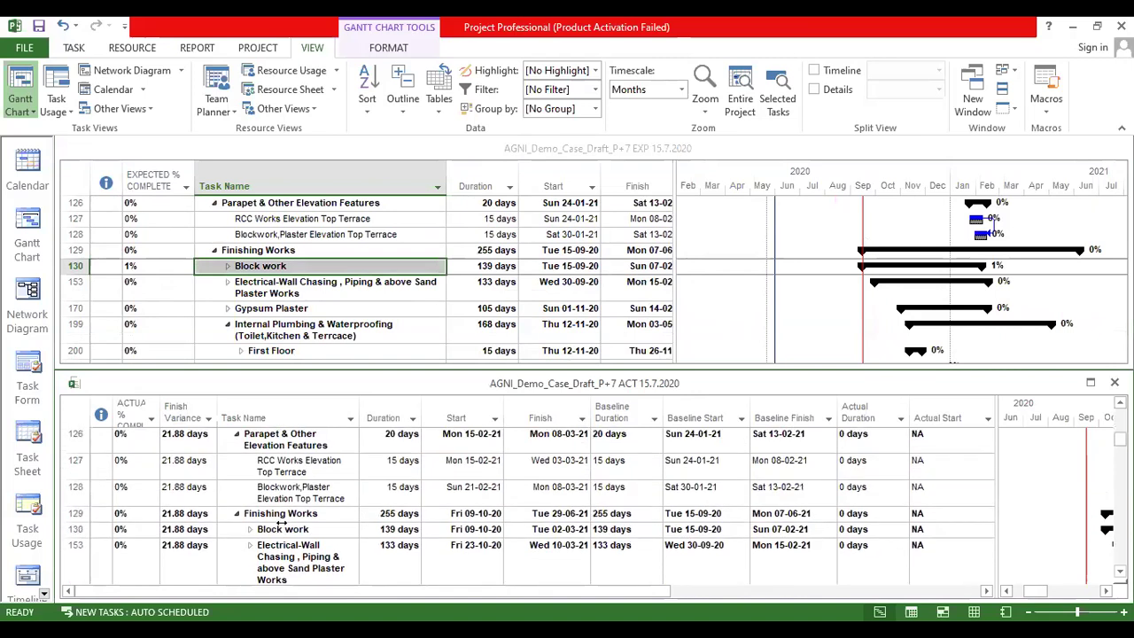
# Step: Expand Block work under Finishing Works in the ACT schedule to show its floor-wise tasks
pyautogui.scroll(1, 251, 516)
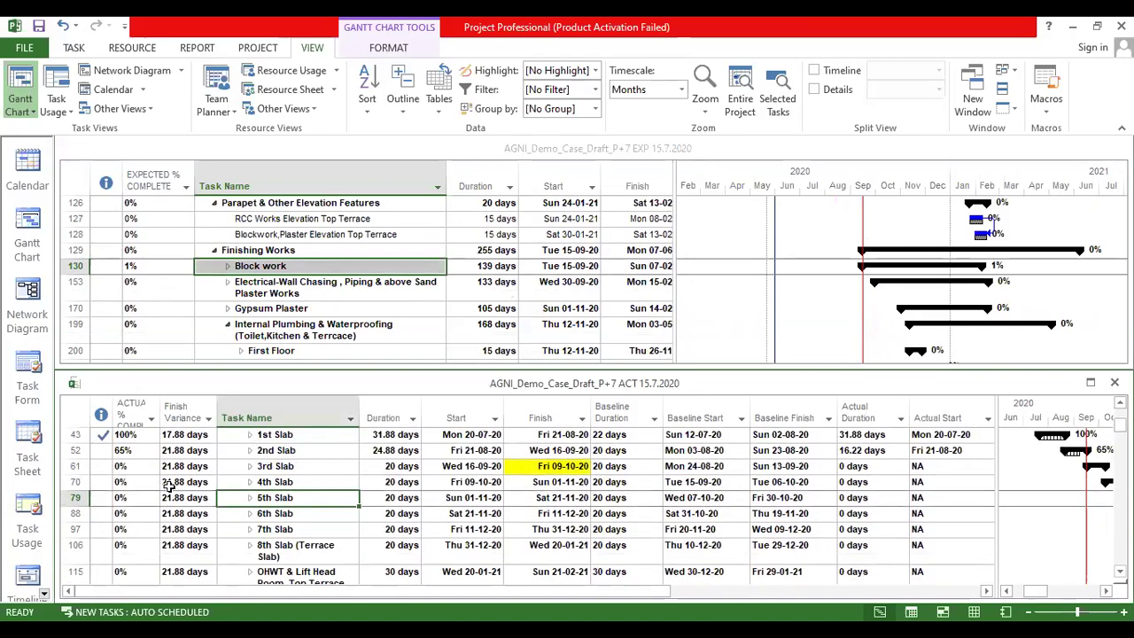
pyautogui.scroll(-10, 330, 542)
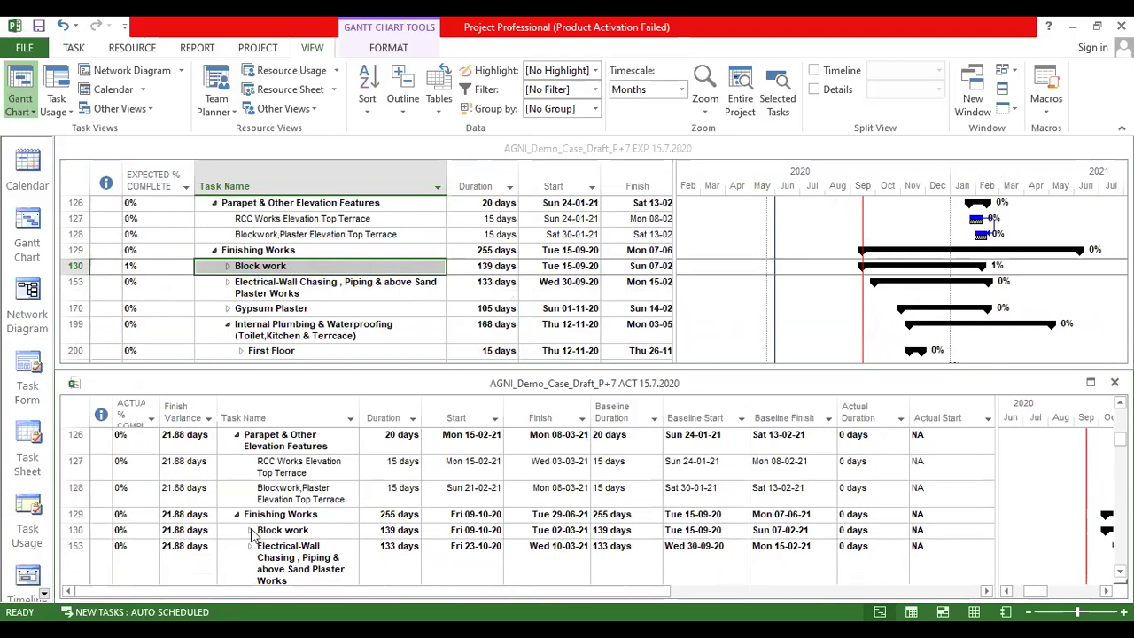
pyautogui.click(251, 530)
pyautogui.scroll(-1, 251, 530)
pyautogui.click(137, 466)
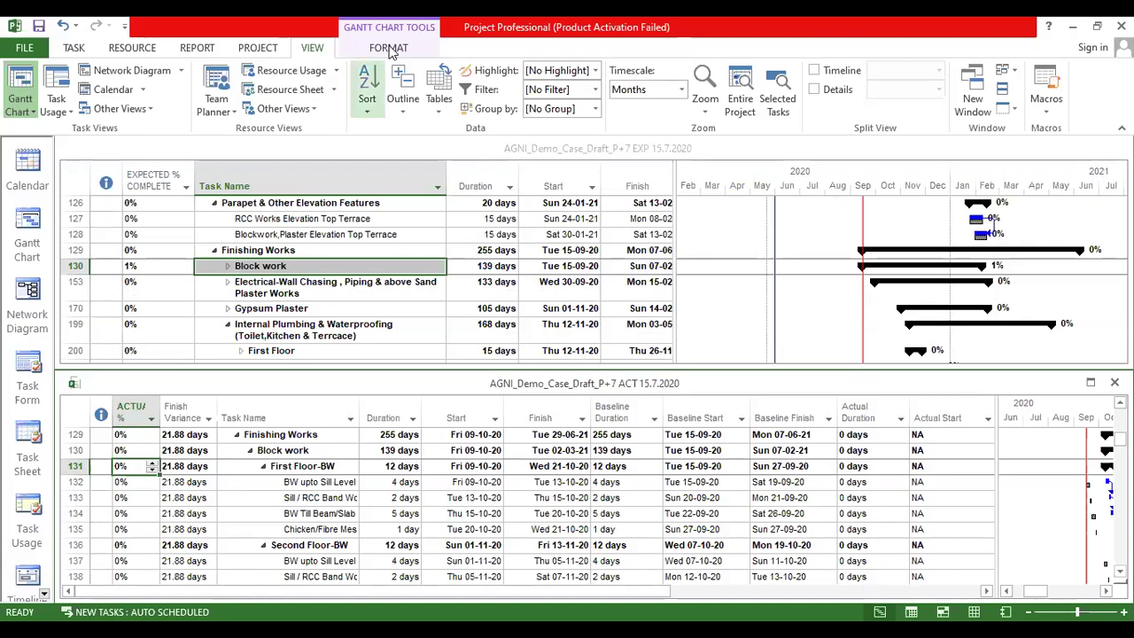
# Step: Generate a comparison report of the ACT project against the EXP 15.7.2020 version, using the Entry task and resource tables and accepting fewer columns
pyautogui.scroll(1, 308, 53)
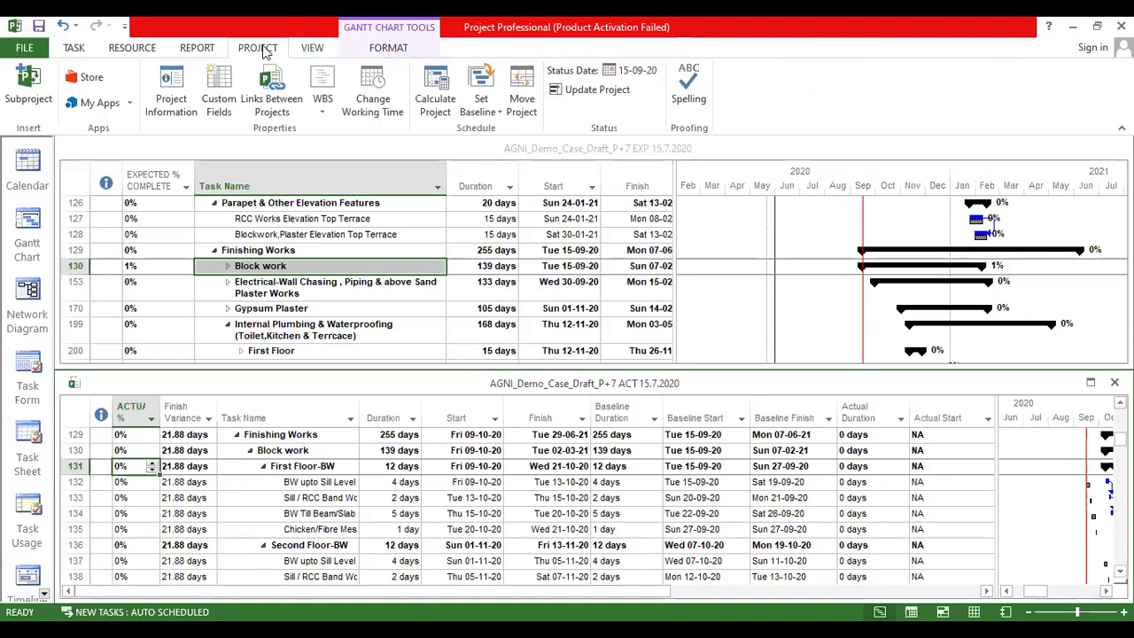
pyautogui.click(301, 53)
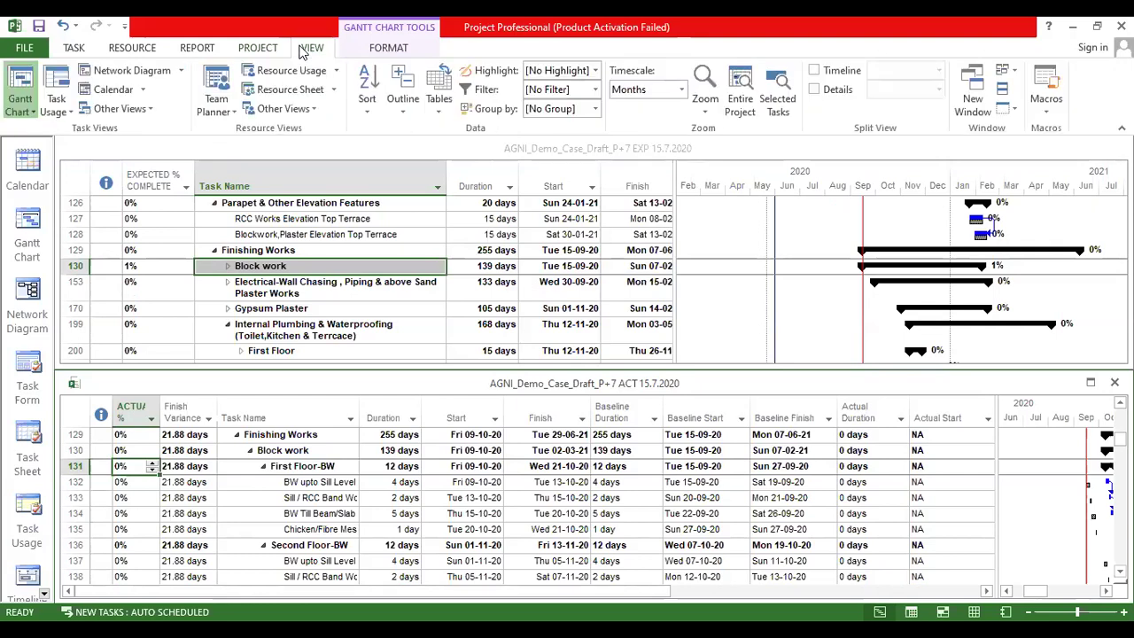
pyautogui.click(375, 53)
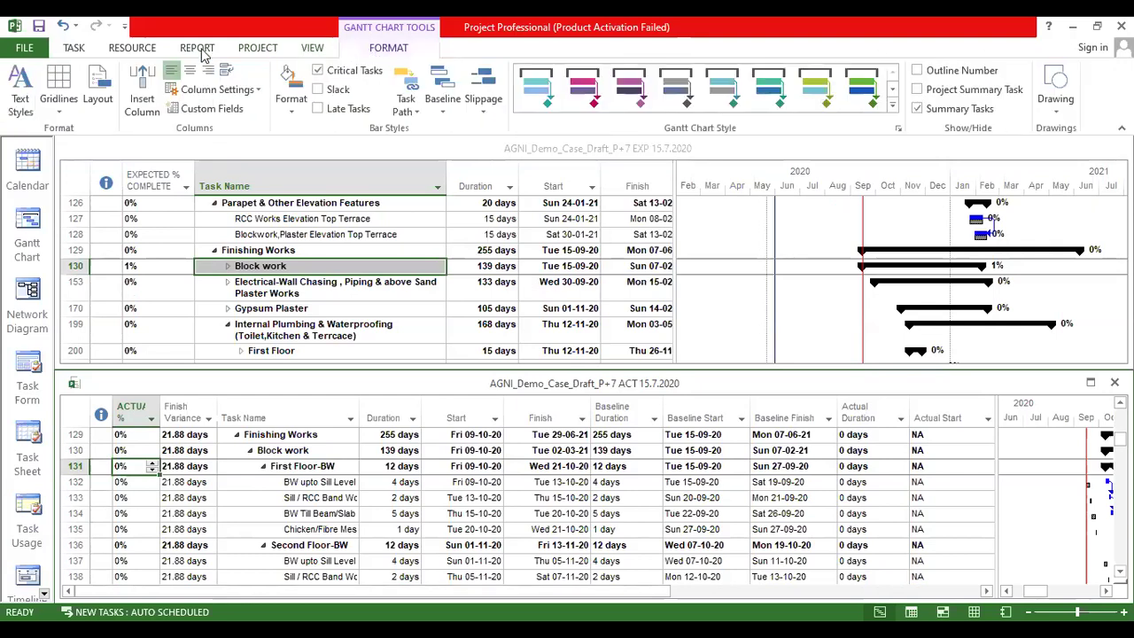
pyautogui.click(199, 49)
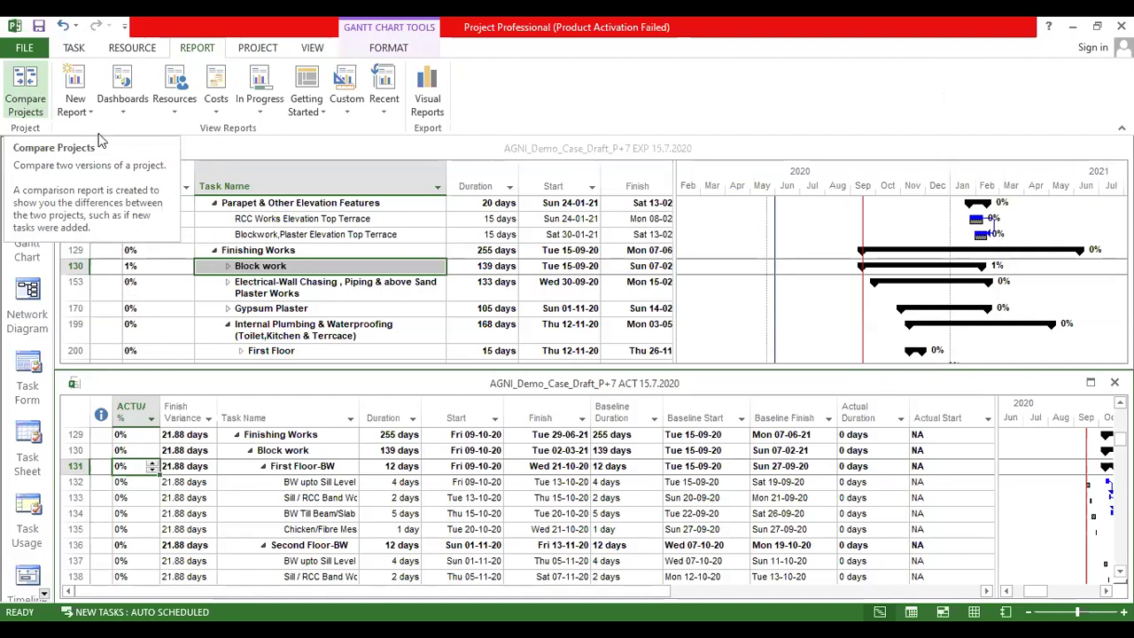
pyautogui.click(27, 94)
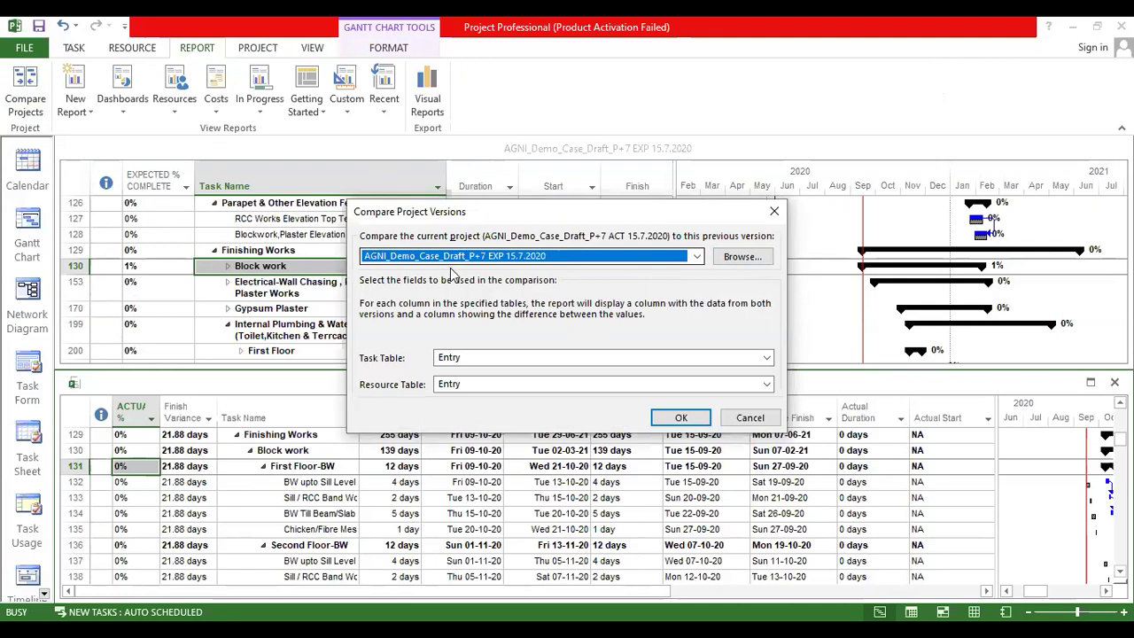
pyautogui.click(666, 418)
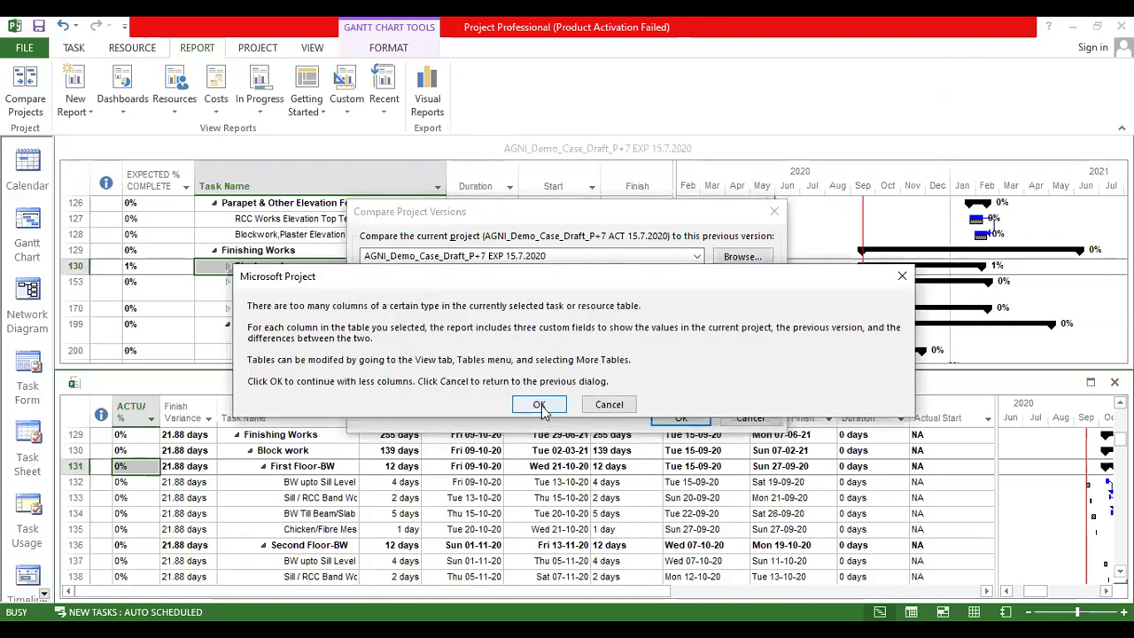
pyautogui.click(539, 404)
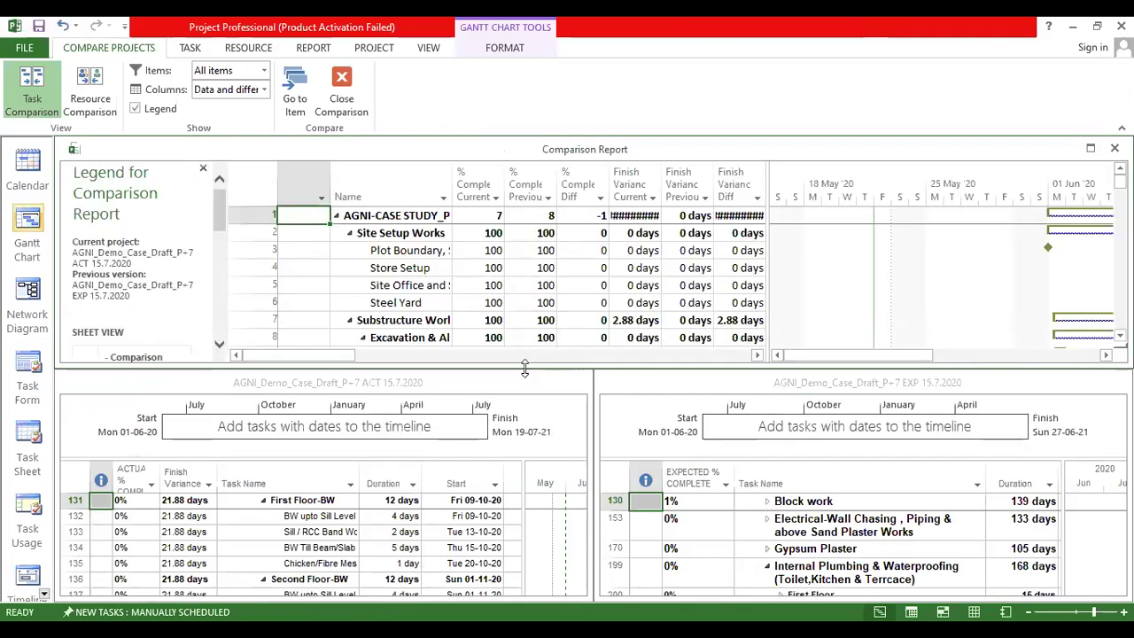
# Step: Enlarge the Comparison Report pane downward and widen its current and previous % Complete columns
pyautogui.moveTo(524, 367); pyautogui.dragTo(525, 486)
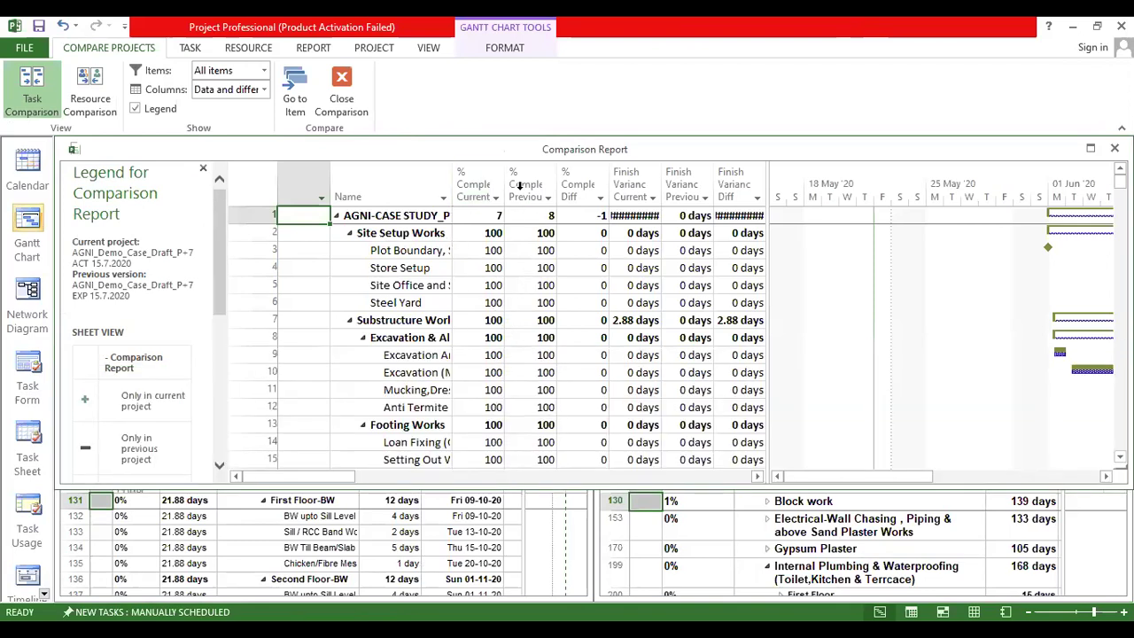
pyautogui.moveTo(504, 186); pyautogui.dragTo(586, 221)
pyautogui.click(498, 217)
# Step: Collapse the 1st, 2nd and 3rd Slab groups under RCC Work in the comparison report
pyautogui.scroll(-1, 498, 228)
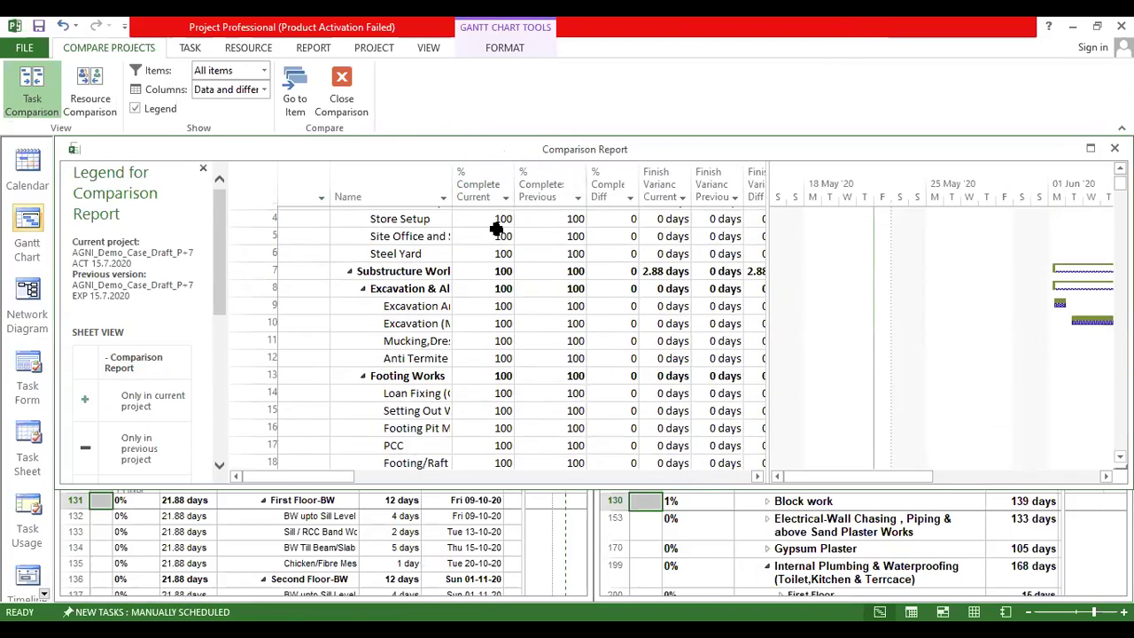
pyautogui.scroll(2, 497, 248)
pyautogui.scroll(-8, 478, 292)
pyautogui.scroll(-3, 401, 349)
pyautogui.scroll(12, 390, 346)
pyautogui.scroll(-2, 370, 334)
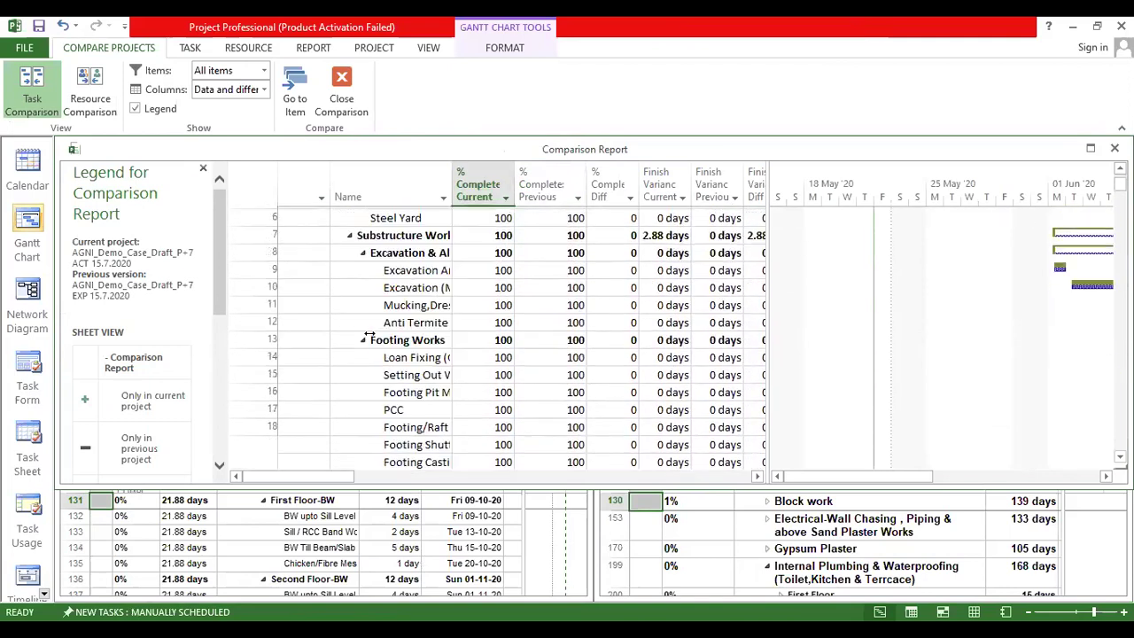
pyautogui.scroll(-11, 370, 334)
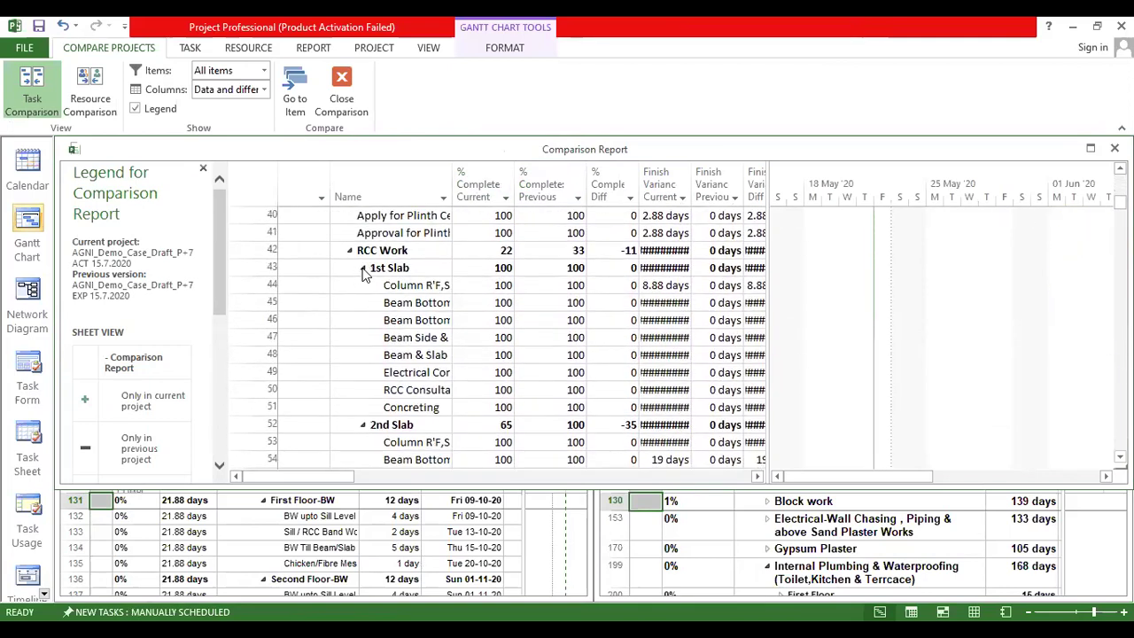
pyautogui.click(362, 269)
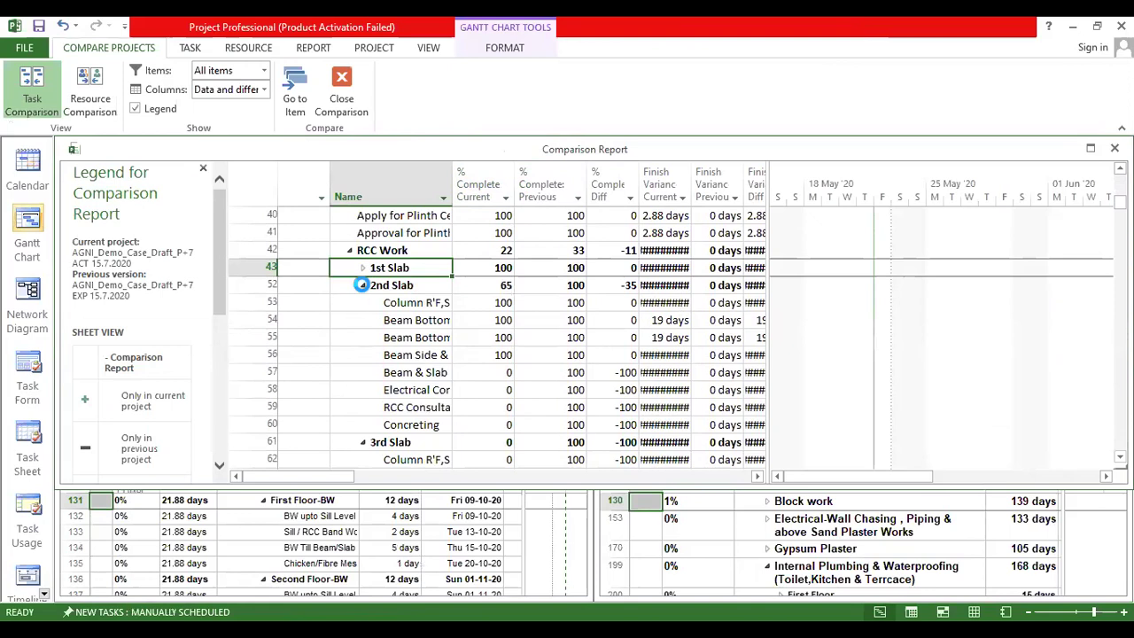
pyautogui.click(363, 287)
pyautogui.click(367, 305)
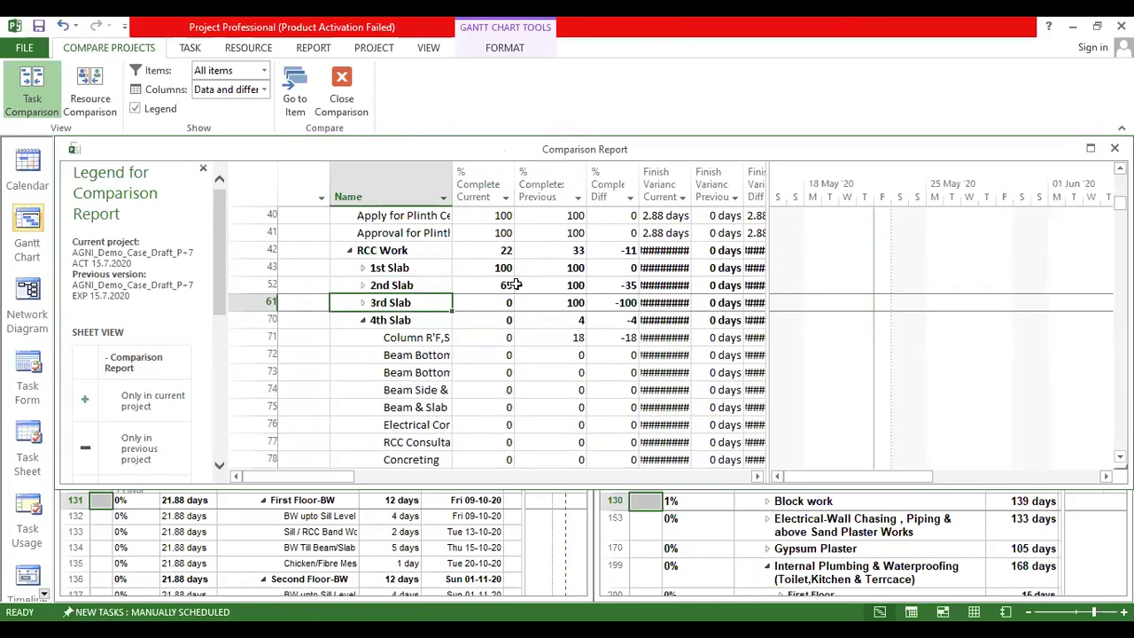
# Step: Compare the current and previous % Complete of the 1st Slab and check the 2nd Slab's current completion
pyautogui.click(491, 267)
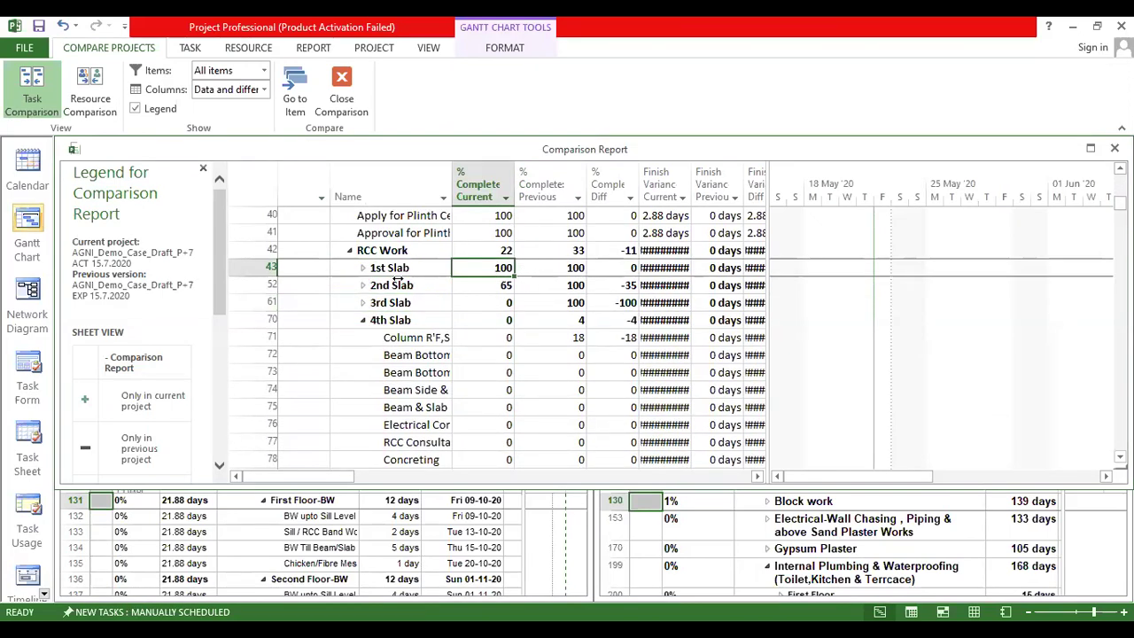
pyautogui.click(539, 270)
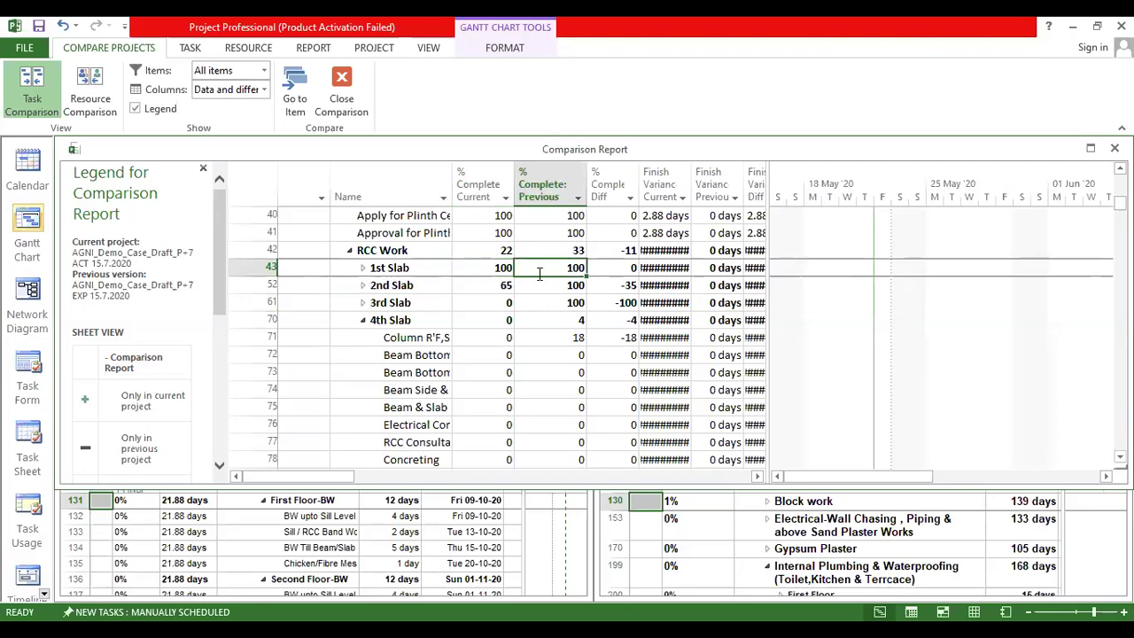
pyautogui.click(501, 285)
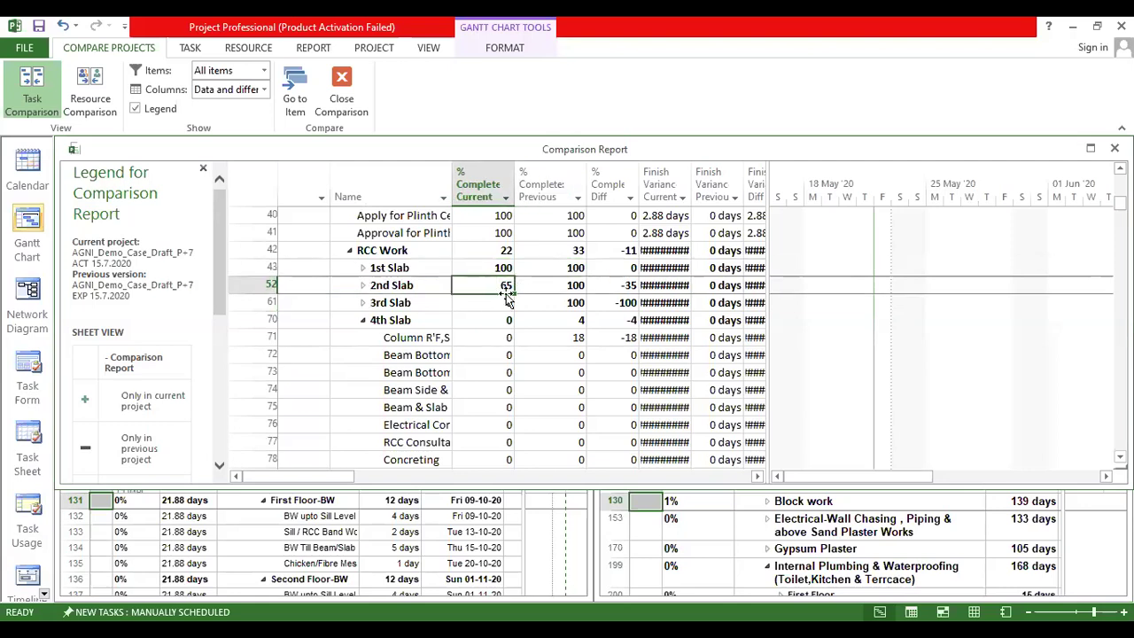